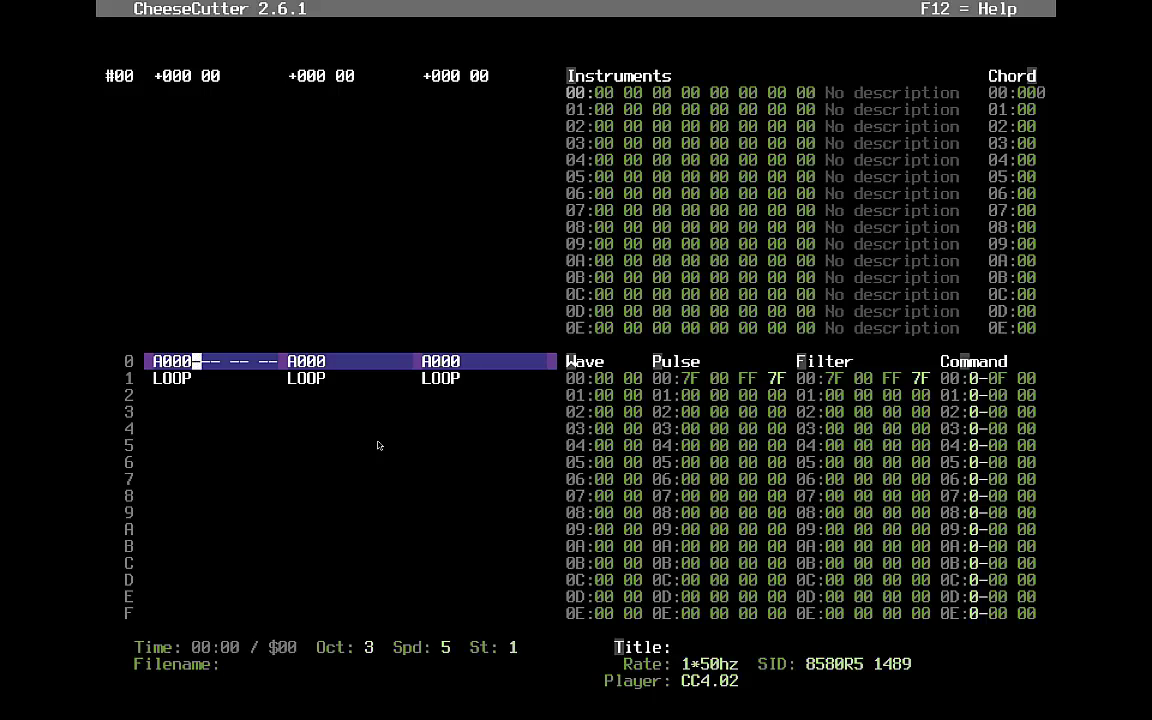
# - Examine the empty note columns and the sequence numbers across the three voice tracks
pyautogui.press('Tab')
pyautogui.press('Tab')
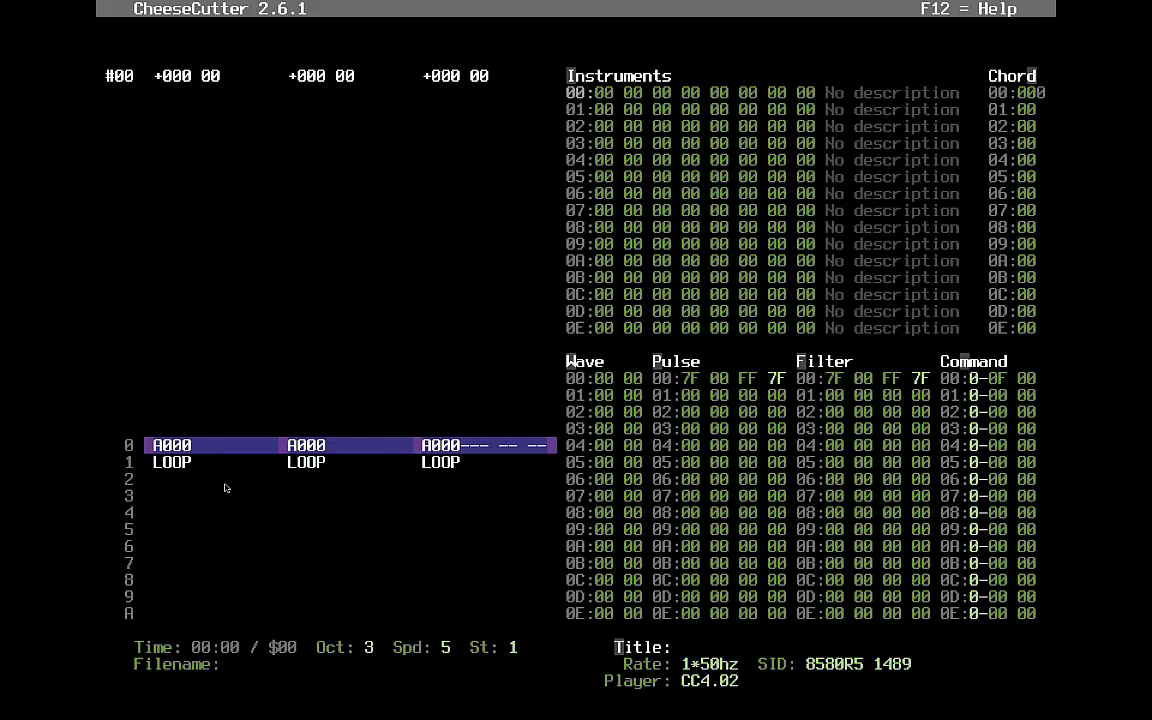
pyautogui.press('Left')
pyautogui.press('Left')
pyautogui.press('Left')
pyautogui.press('Left')
pyautogui.press('Left')
pyautogui.press('Left')
pyautogui.click(279, 496)
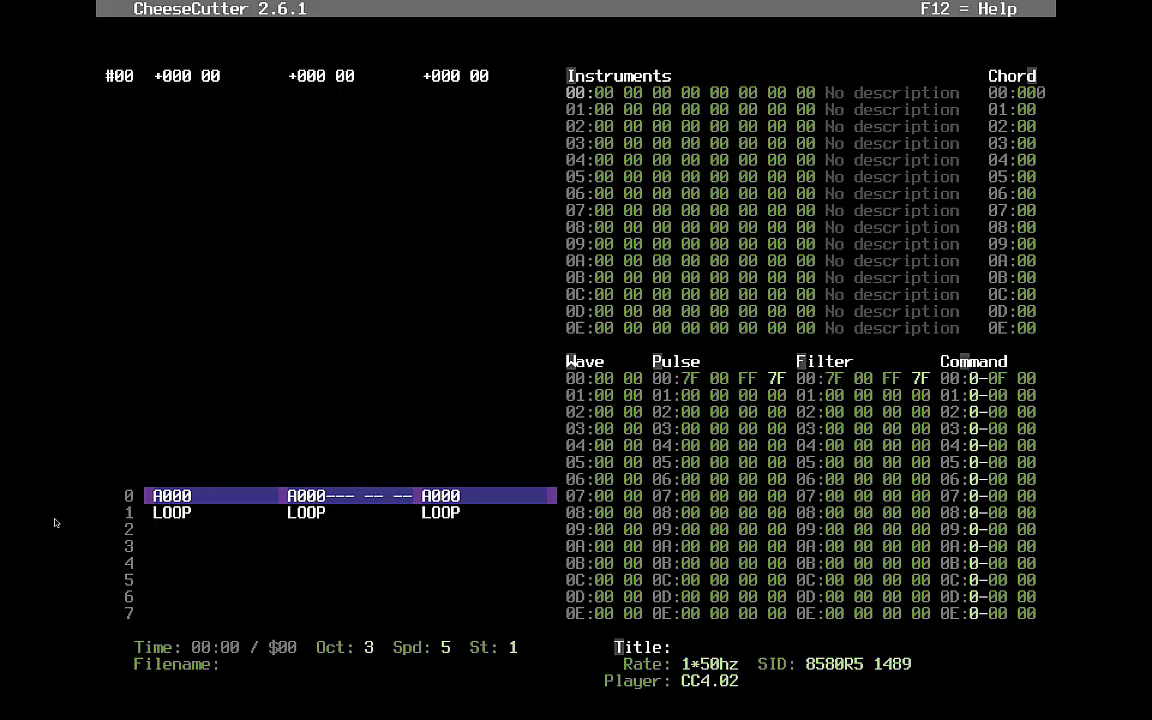
pyautogui.press('Left')
pyautogui.press('Left')
pyautogui.press('Left')
pyautogui.press('Left')
pyautogui.press('Left')
pyautogui.press('Left')
pyautogui.press('Left')
pyautogui.press('Left')
pyautogui.press('Right')
pyautogui.press('Left')
pyautogui.press('Left')
pyautogui.press('Left')
pyautogui.press('Left')
pyautogui.write('9F')
pyautogui.press('Escape')
pyautogui.press('Right')
pyautogui.press('Right')
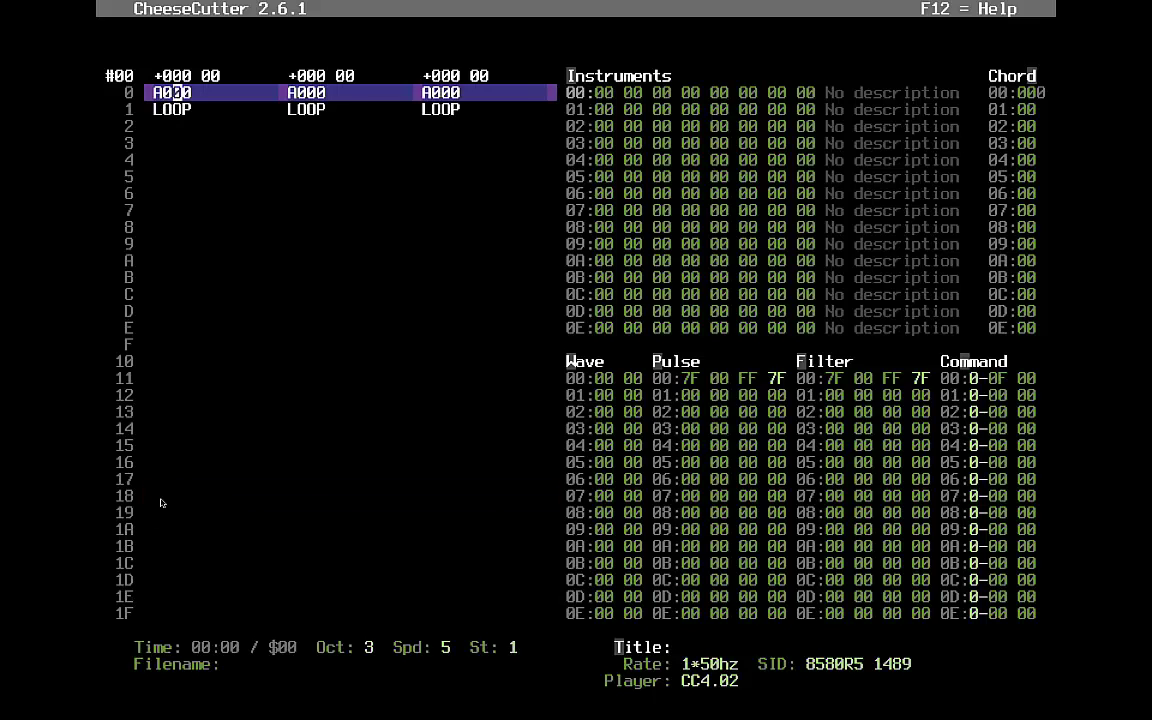
# - Expand sequence 00 in the first voice to a length of hexadecimal 20 (32 rows)
pyautogui.press('Left')
pyautogui.press('Left')
pyautogui.press('Right')
pyautogui.press('Right')
pyautogui.press('Right')
pyautogui.press('Left')
pyautogui.press('Right')
pyautogui.press('ctrl+Insert')
pyautogui.press('ctrl+Insert')
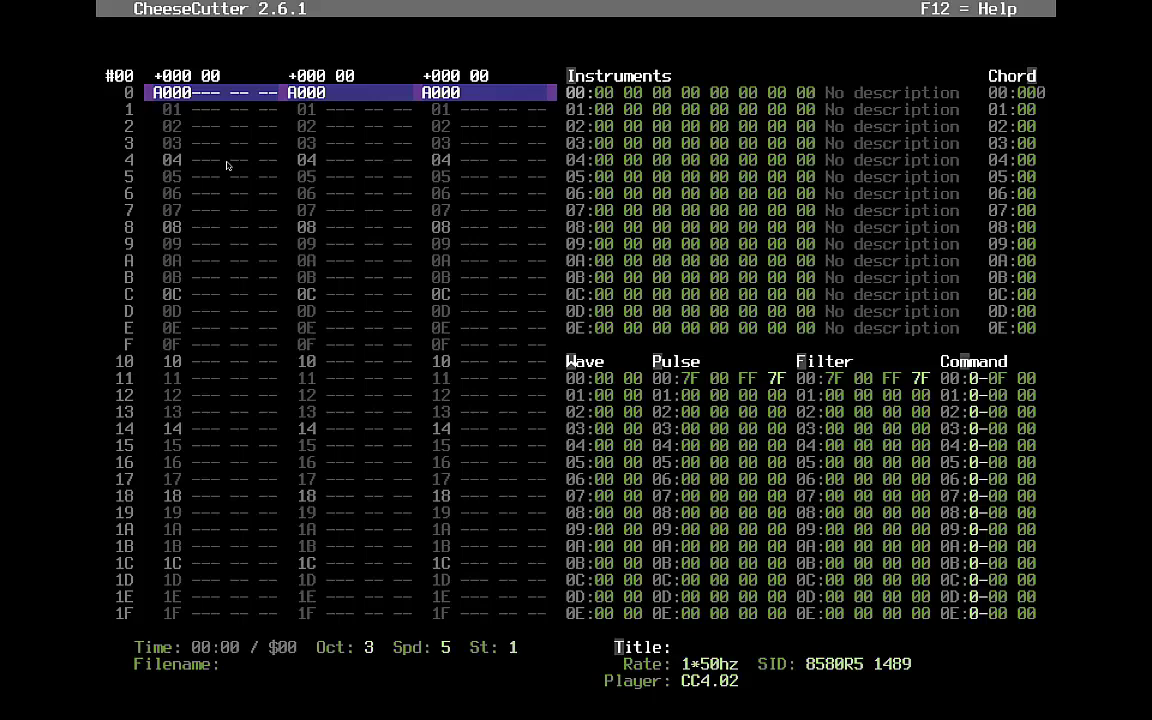
# - Look through the rows of the expanded sequence 00 and return to its beginning
pyautogui.press('Down')
pyautogui.press('Down')
pyautogui.press('Down')
pyautogui.press('Down')
pyautogui.press('Down')
pyautogui.press('Down')
pyautogui.press('Down')
pyautogui.press('Down')
pyautogui.press('Down')
pyautogui.press('Down')
pyautogui.press('Down')
pyautogui.press('Down')
pyautogui.press('Down')
pyautogui.press('Down')
pyautogui.press('Down')
pyautogui.press('Down')
pyautogui.press('Down')
pyautogui.press('Down')
pyautogui.press('Up')
pyautogui.press('Up')
pyautogui.press('Up')
pyautogui.press('Up')
pyautogui.press('Up')
pyautogui.press('Up')
pyautogui.press('Up')
pyautogui.press('Up')
pyautogui.press('Up')
pyautogui.press('Up')
pyautogui.press('Up')
pyautogui.press('Up')
pyautogui.press('Up')
pyautogui.press('Up')
pyautogui.press('Up')
pyautogui.press('Up')
pyautogui.press('Up')
# - Play the song with sequence 00 in all three voices and stop playback
pyautogui.press('F2')
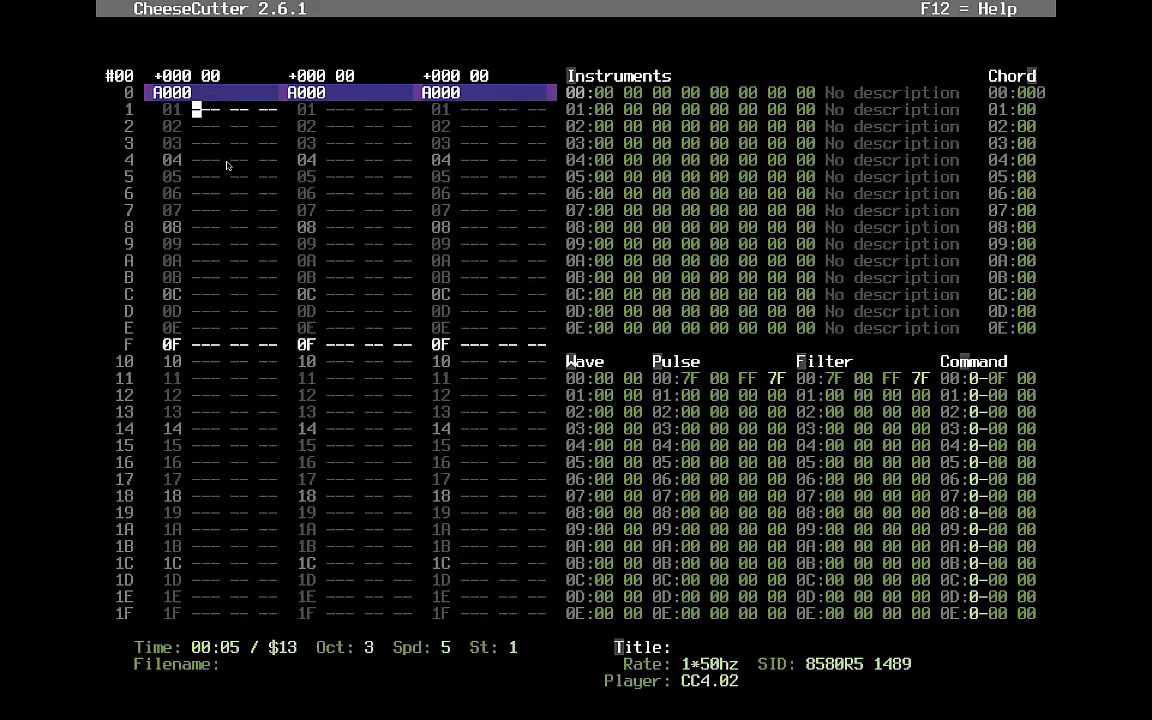
pyautogui.press('F4')
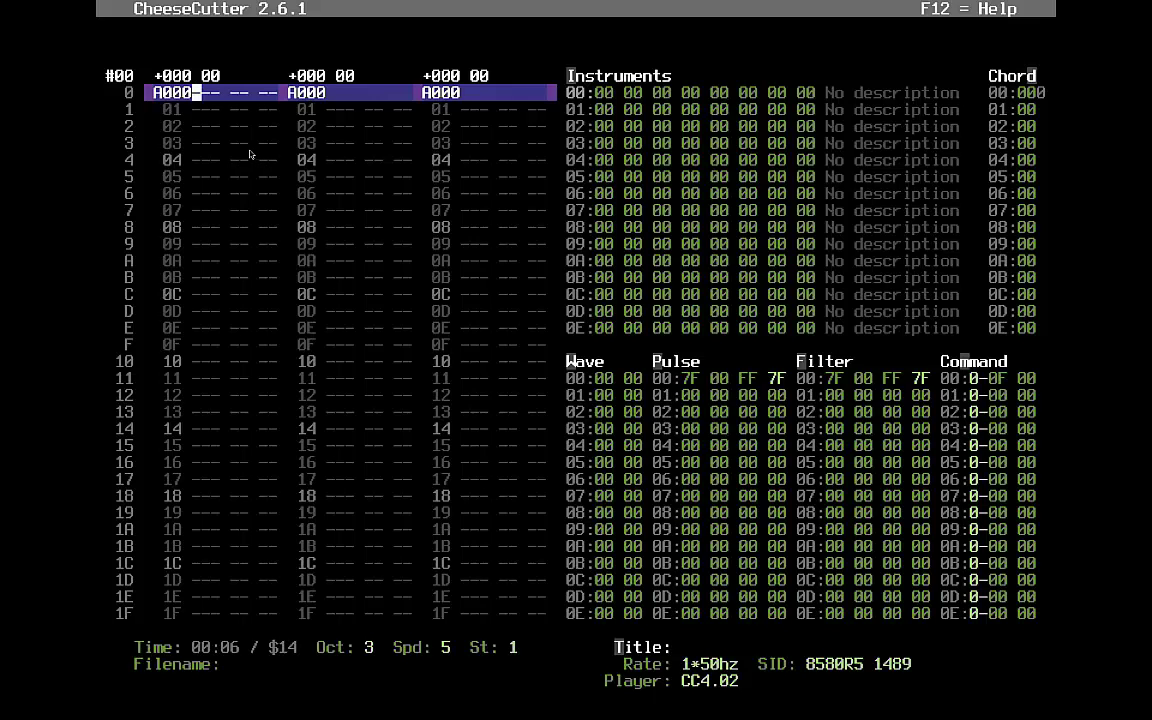
pyautogui.press('Down')
pyautogui.press('Up')
pyautogui.press('Down')
pyautogui.press('Up')
# - Assign sequence 01 to the first voice's opening track entry
pyautogui.press('Left')
pyautogui.press('Left')
pyautogui.press('Left')
pyautogui.write('1')
pyautogui.press('Return')
# - Assign sequence 04 to the second voice's opening track entry
pyautogui.press('Right')
pyautogui.press('Right')
pyautogui.press('Right')
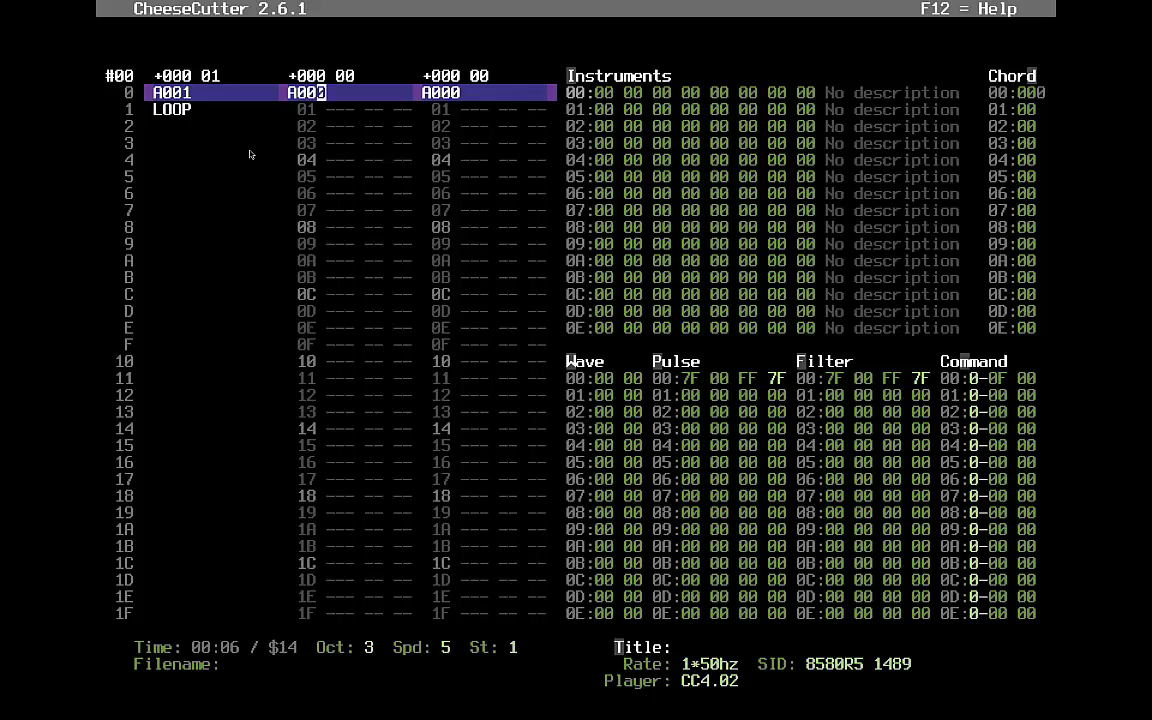
pyautogui.write('4')
pyautogui.press('Return')
# - Assign sequence 08 to the third voice's opening track entry
pyautogui.press('Right')
pyautogui.press('Right')
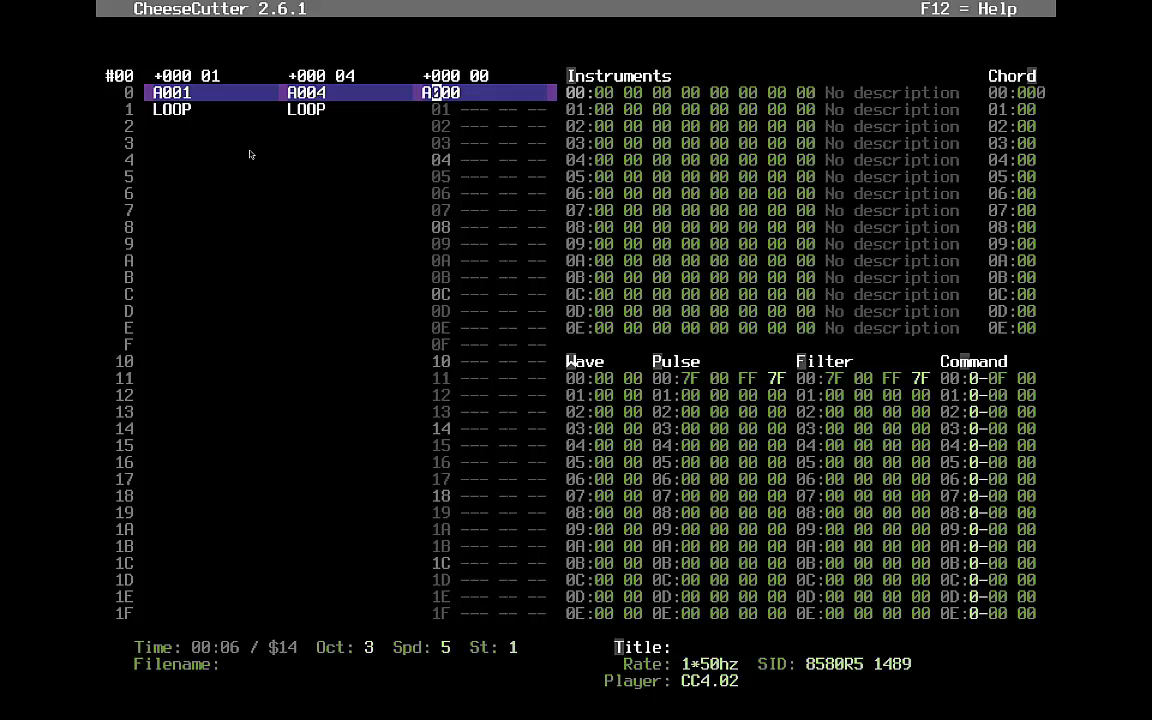
pyautogui.write('7F')
pyautogui.press('Left')
pyautogui.write('08')
pyautogui.press('Return')
# - Copy the contents of sequence 00 into sequence 01 in the first voice
pyautogui.press('Right')
pyautogui.press('Right')
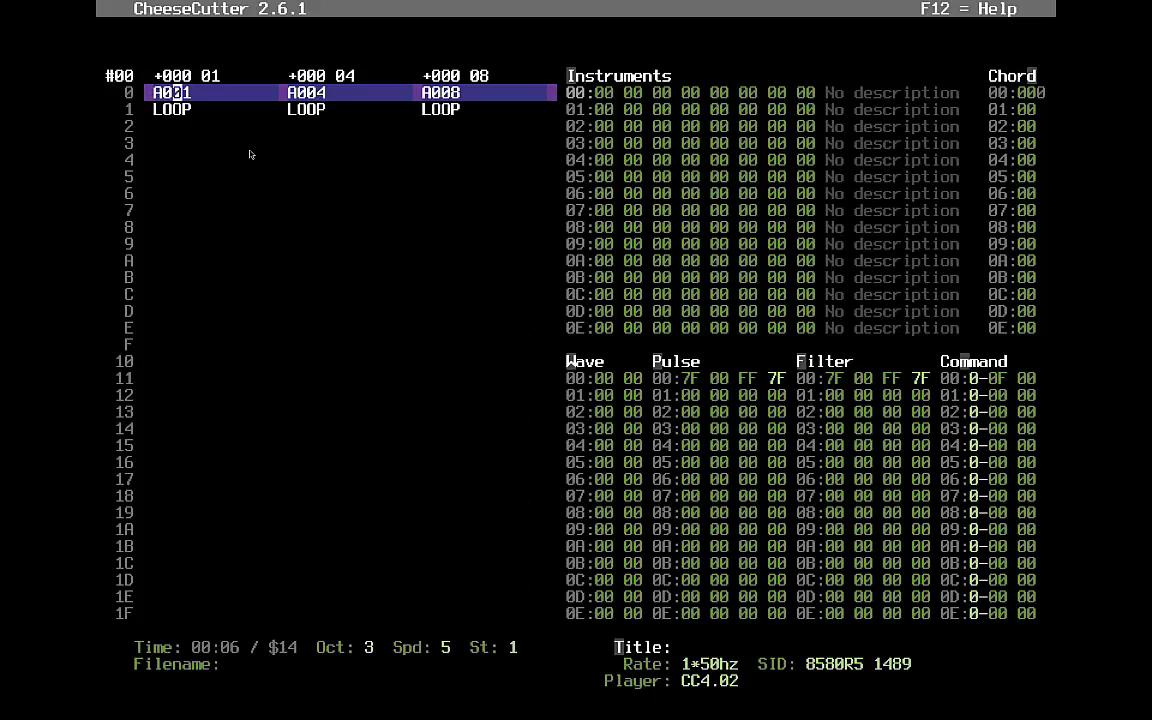
pyautogui.press('Right')
pyautogui.press('Right')
pyautogui.press('Left')
pyautogui.hotkey('ctrl', 'c')
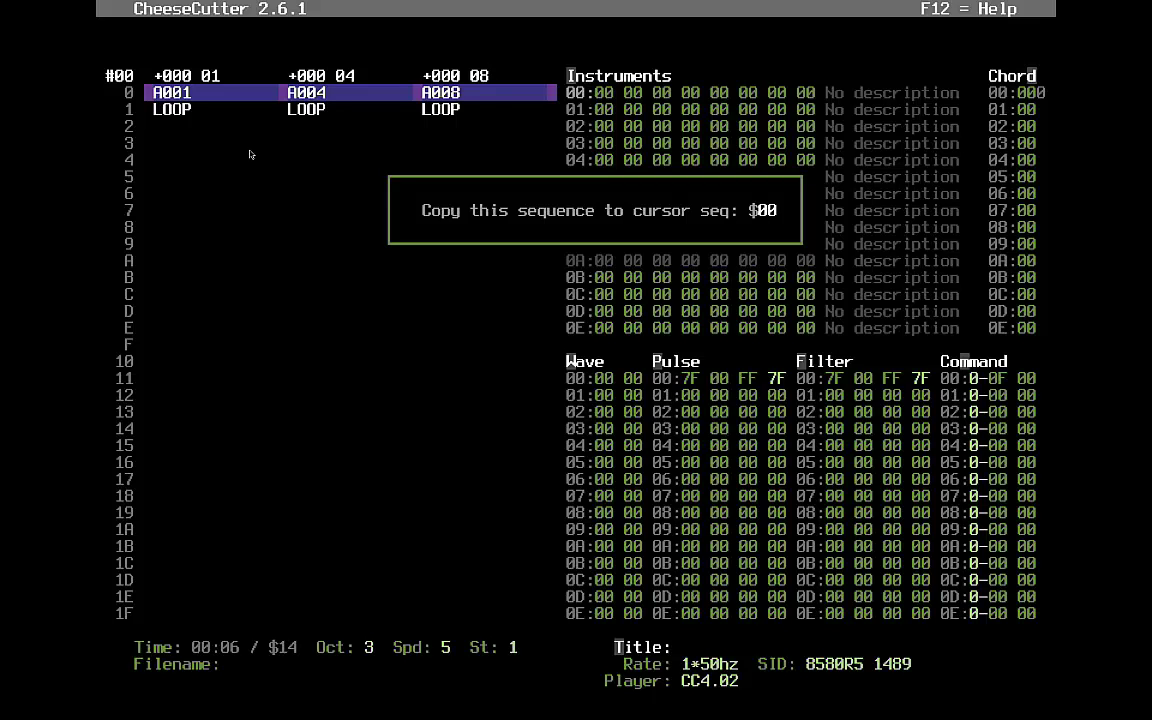
pyautogui.press('Return')
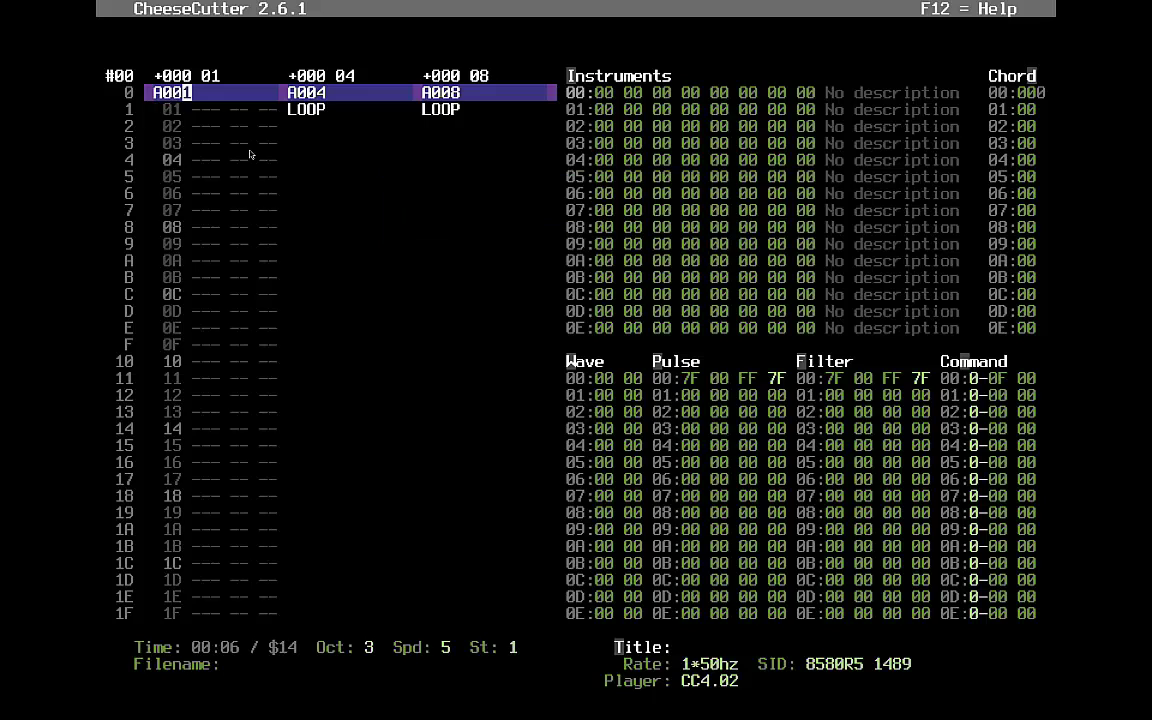
# - Copy sequence 00 into sequence 04 in the second voice and sequence 08 in the third
pyautogui.press('Right')
pyautogui.hotkey('ctrl', 'c')
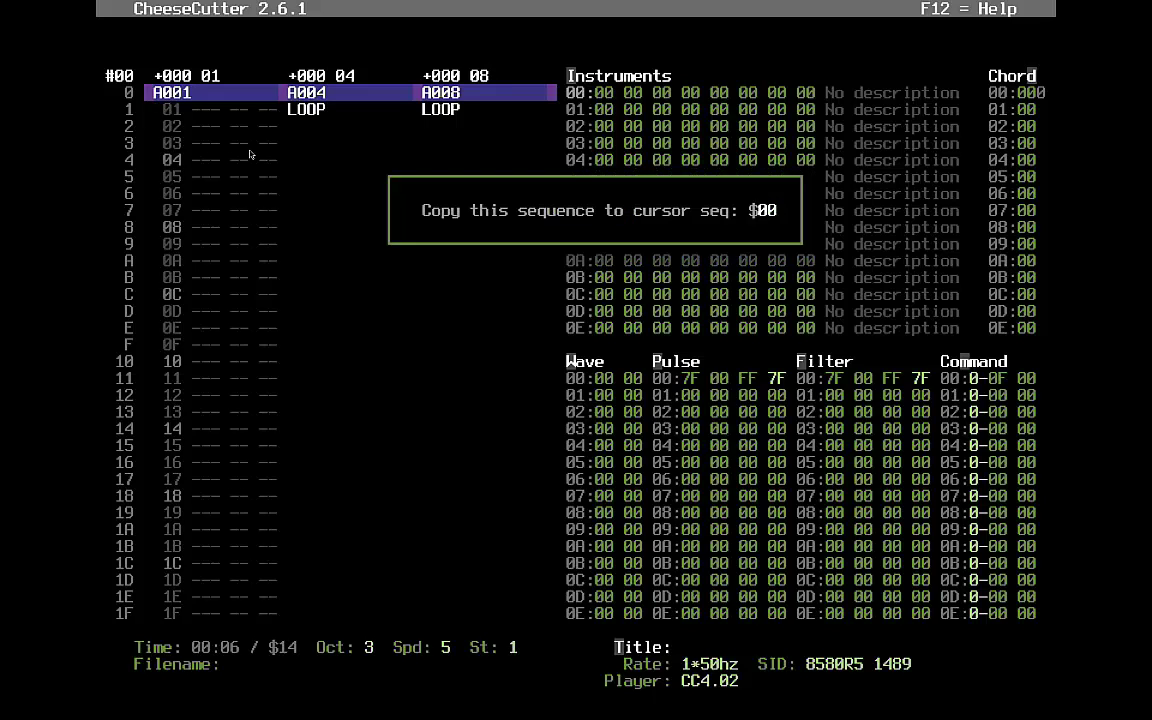
pyautogui.press('Return')
pyautogui.hotkey('ctrl', 'c')
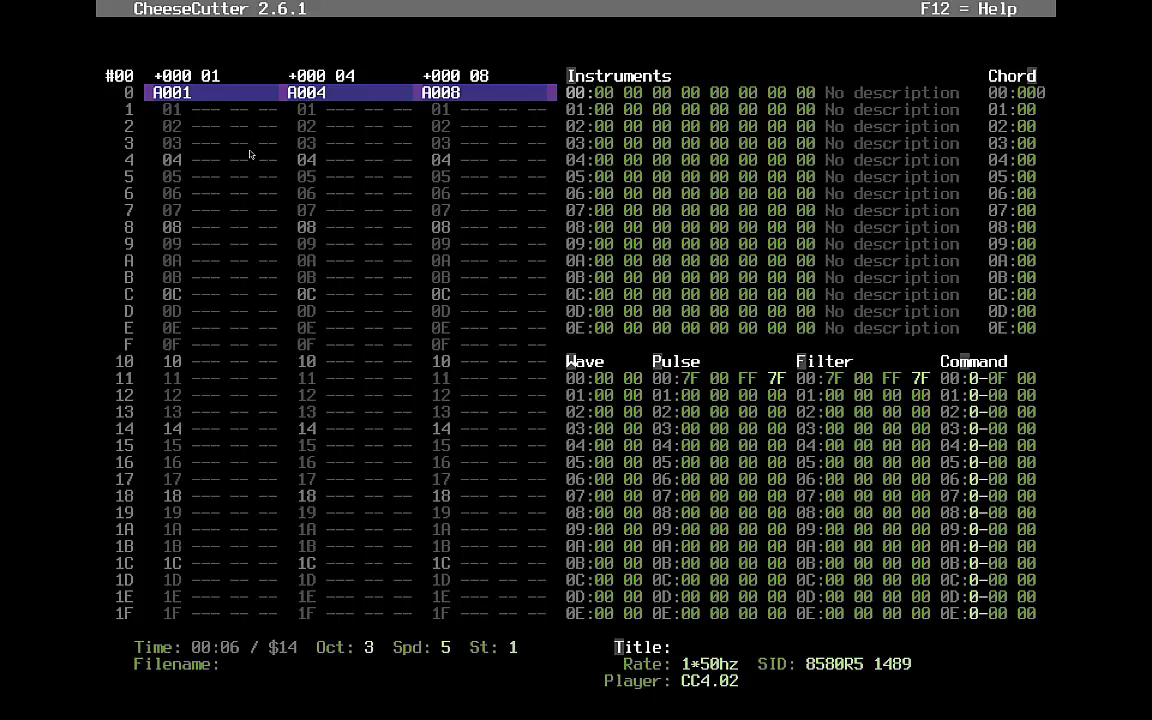
# - Play the song with sequences 01, 04 and 08 assigned to the voices and stop playback
pyautogui.press('Left')
pyautogui.press('Left')
pyautogui.press('Left')
pyautogui.press('Left')
pyautogui.press('Left')
pyautogui.press('Left')
pyautogui.press('Right')
pyautogui.press('F1')
pyautogui.press('Right')
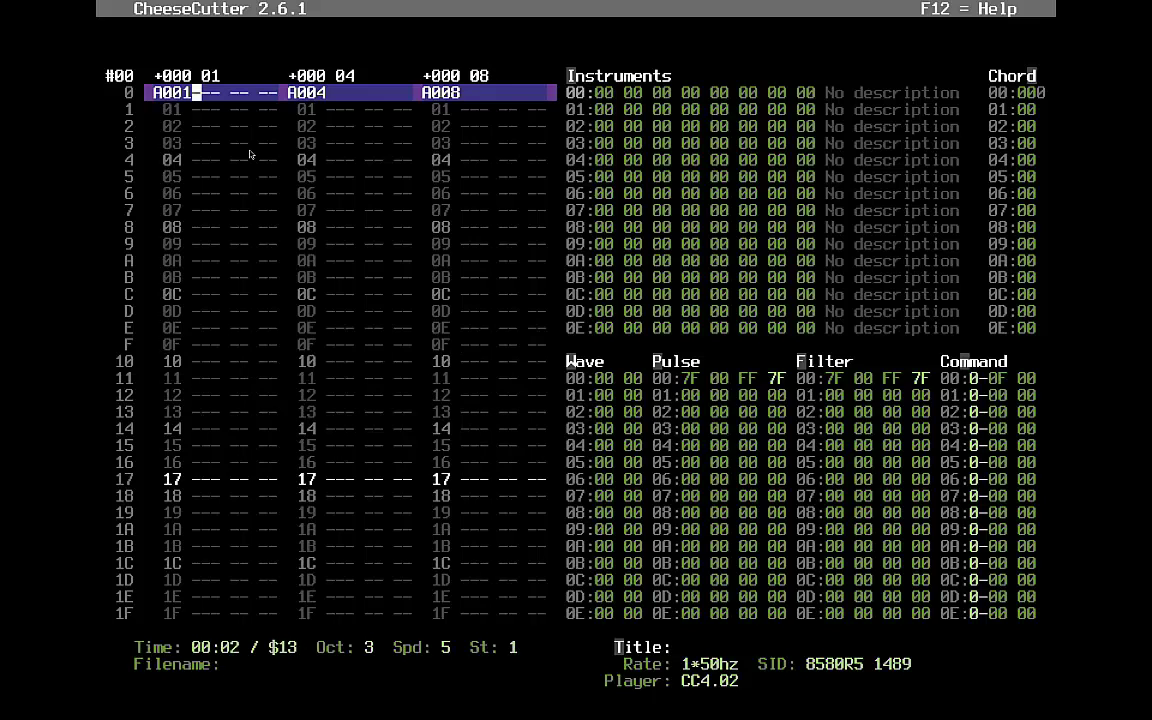
pyautogui.press('Left')
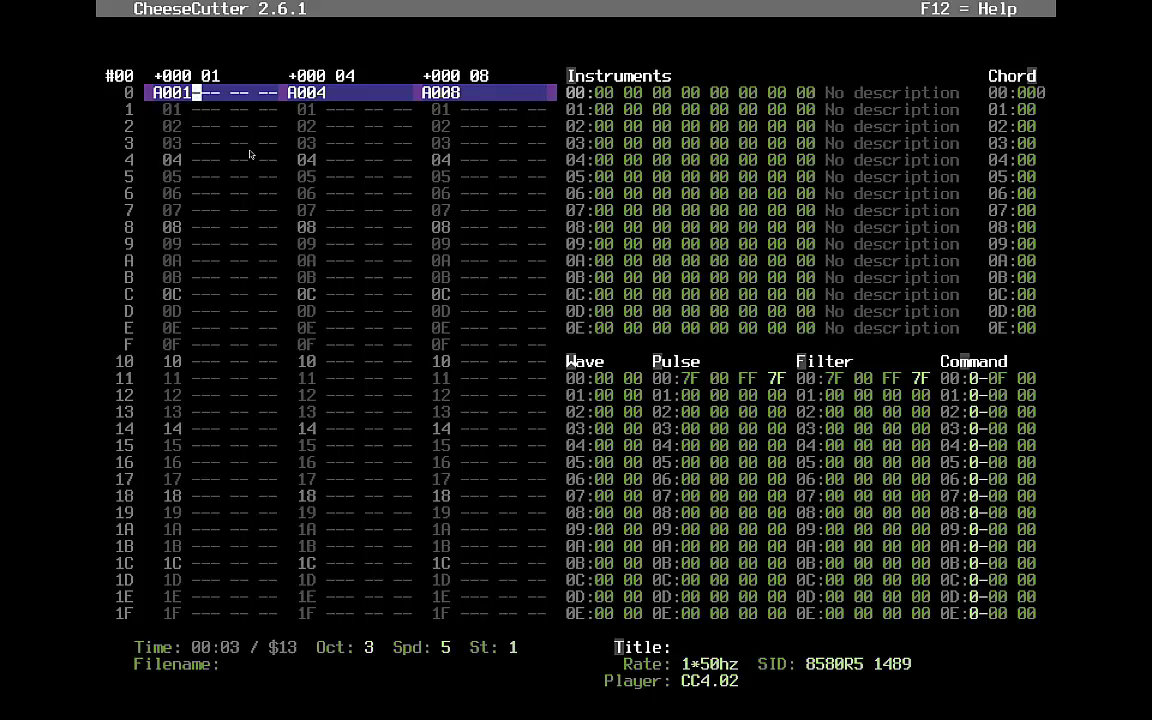
pyautogui.press('Down')
pyautogui.press('Down')
pyautogui.press('Down')
pyautogui.press('Down')
pyautogui.press('Up')
pyautogui.press('Up')
pyautogui.press('Up')
pyautogui.press('Up')
pyautogui.press('Left')
pyautogui.press('Left')
pyautogui.press('Right')
pyautogui.press('Right')
pyautogui.press('Right')
# - Show the condensed track list and insert three more entries in the first voice's track
pyautogui.press('F5')
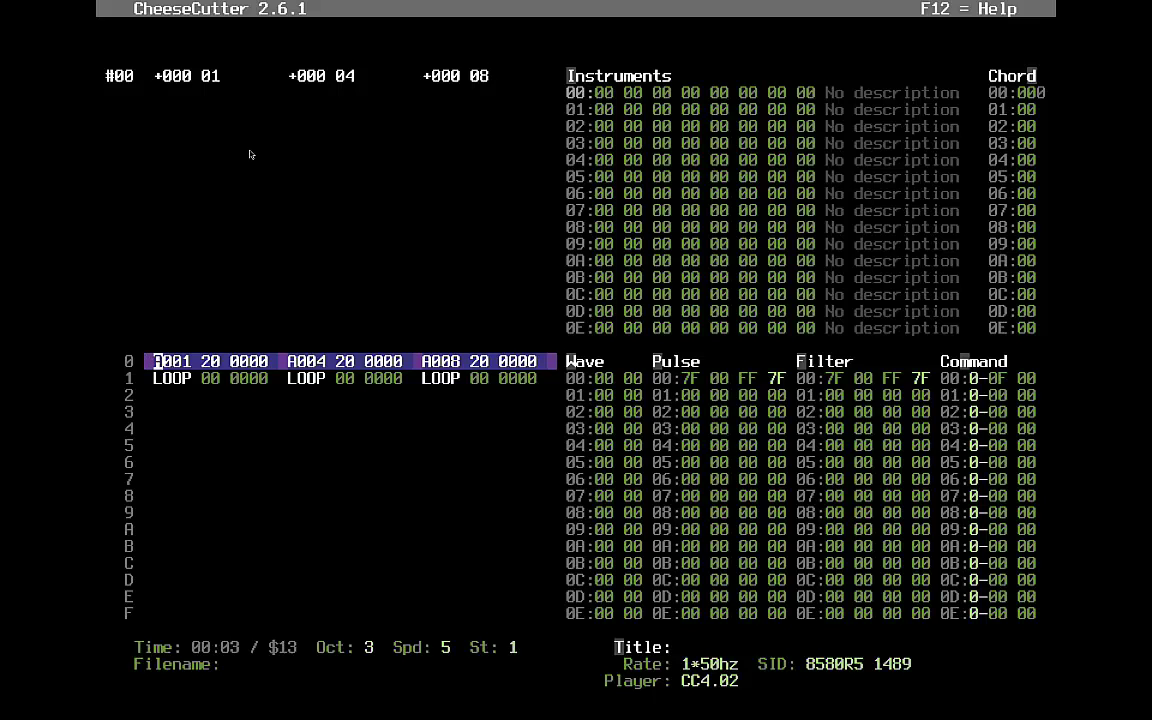
pyautogui.press('Insert')
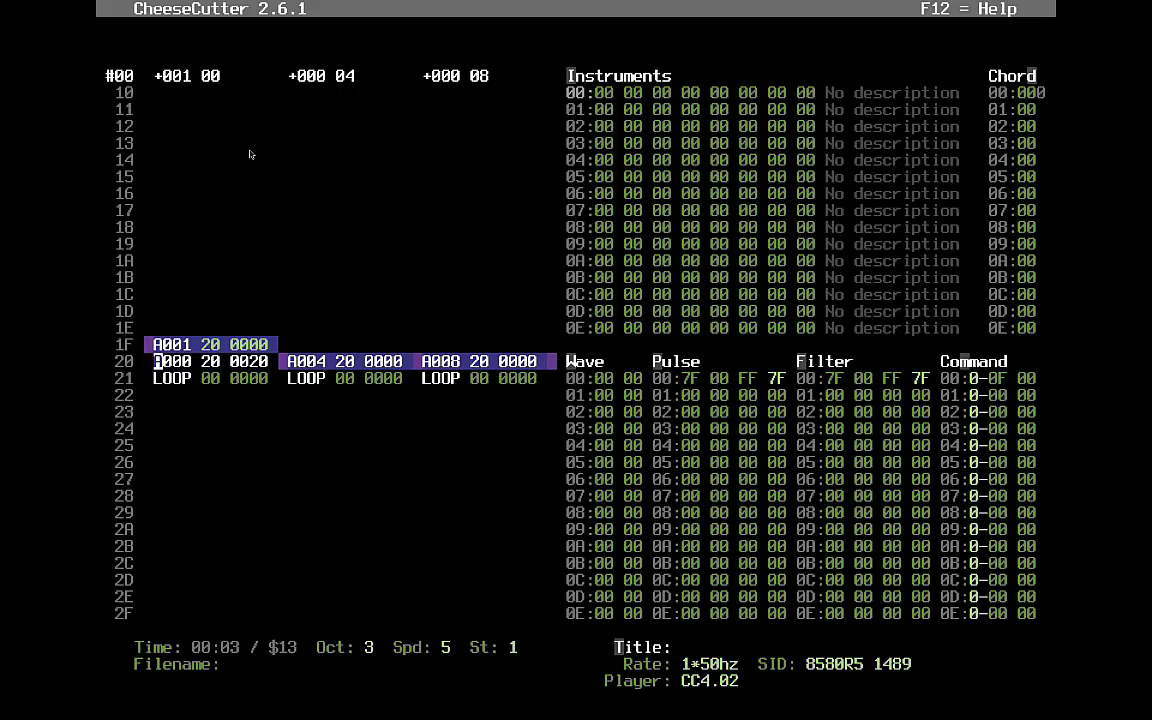
pyautogui.press('Right')
pyautogui.press('Right')
pyautogui.press('Right')
pyautogui.press('Insert')
pyautogui.press('Insert')
# - Set the first voice's three new track entries to sequence 01
pyautogui.press('Up')
pyautogui.press('Right')
pyautogui.press('Right')
pyautogui.press('Right')
pyautogui.write('1')
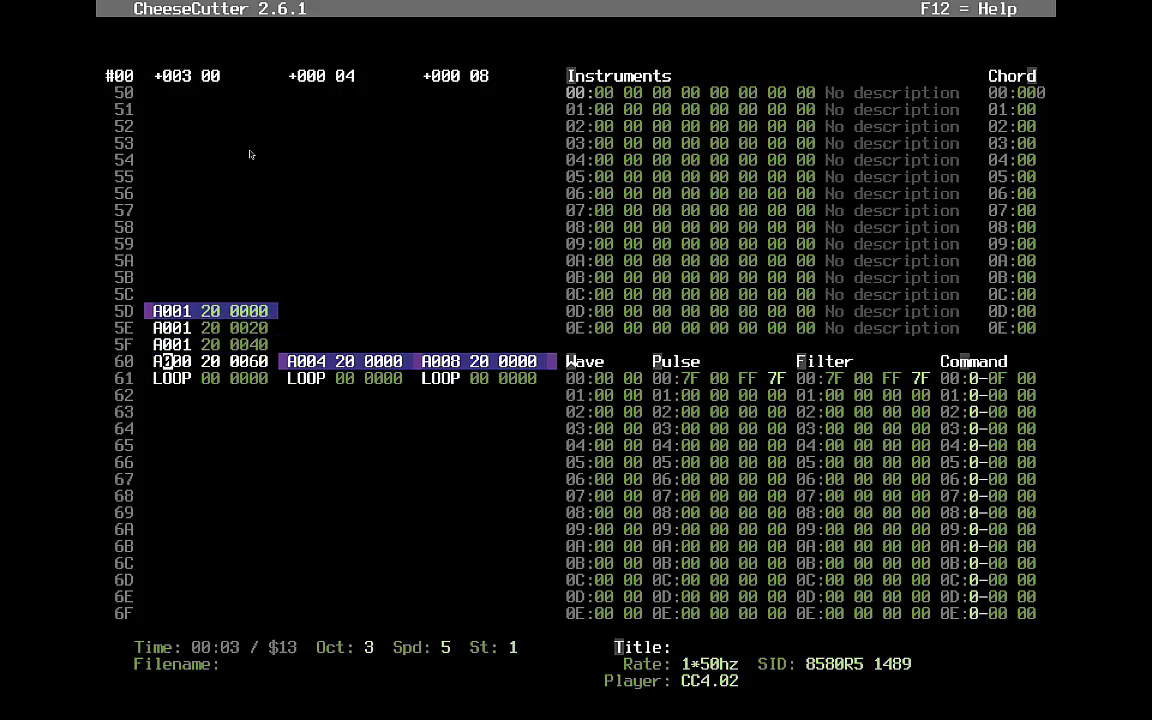
pyautogui.write('1')
# - Insert three more entries after the opening entry in the second voice's track
pyautogui.press('Up')
pyautogui.press('Home')
pyautogui.press('Insert')
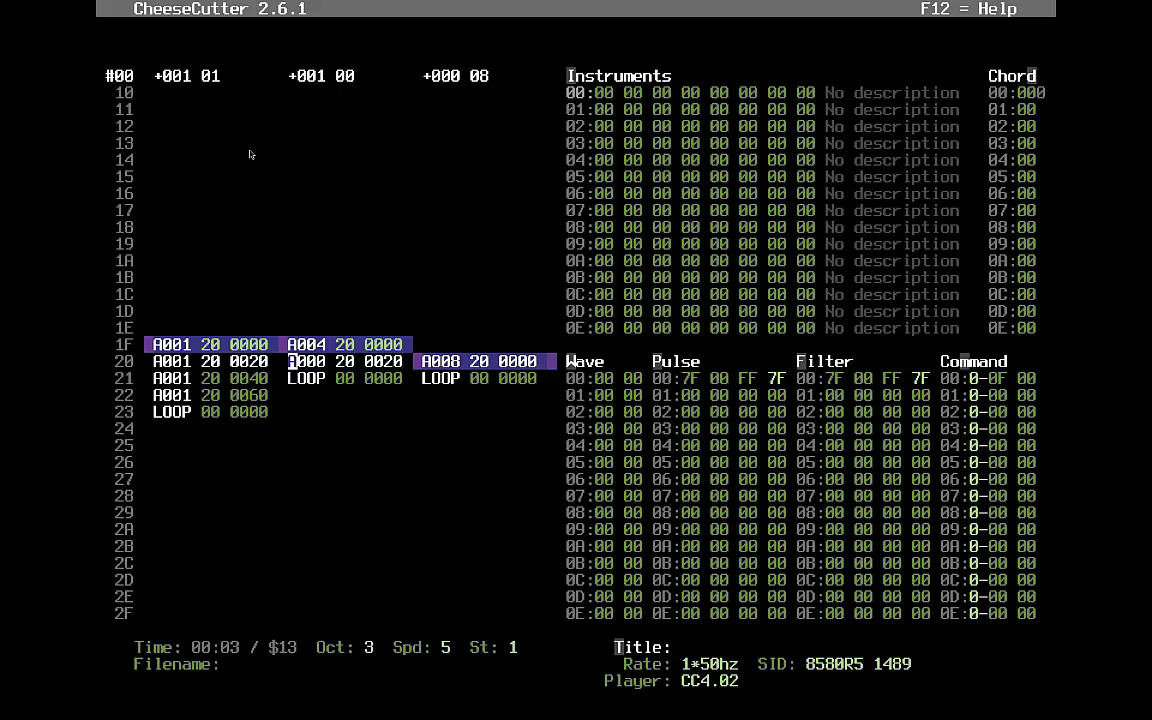
pyautogui.press('Insert')
pyautogui.press('Insert')
# - Set the second voice's three new track entries to sequence 04
pyautogui.press('Up')
pyautogui.press('Down')
pyautogui.press('Right')
pyautogui.press('Right')
pyautogui.press('Right')
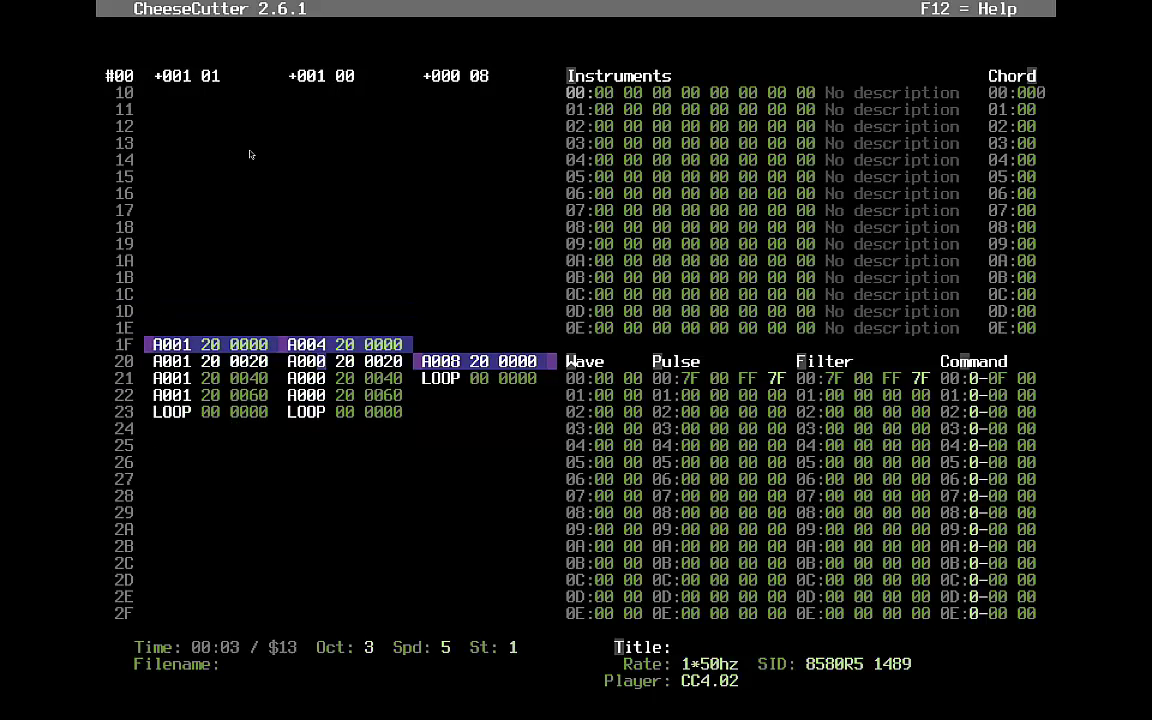
pyautogui.write('4')
pyautogui.press('Down')
pyautogui.write('4')
pyautogui.press('Down')
pyautogui.write('4')
# - Insert three more entries after the opening entry in the third voice's track
pyautogui.press('Home')
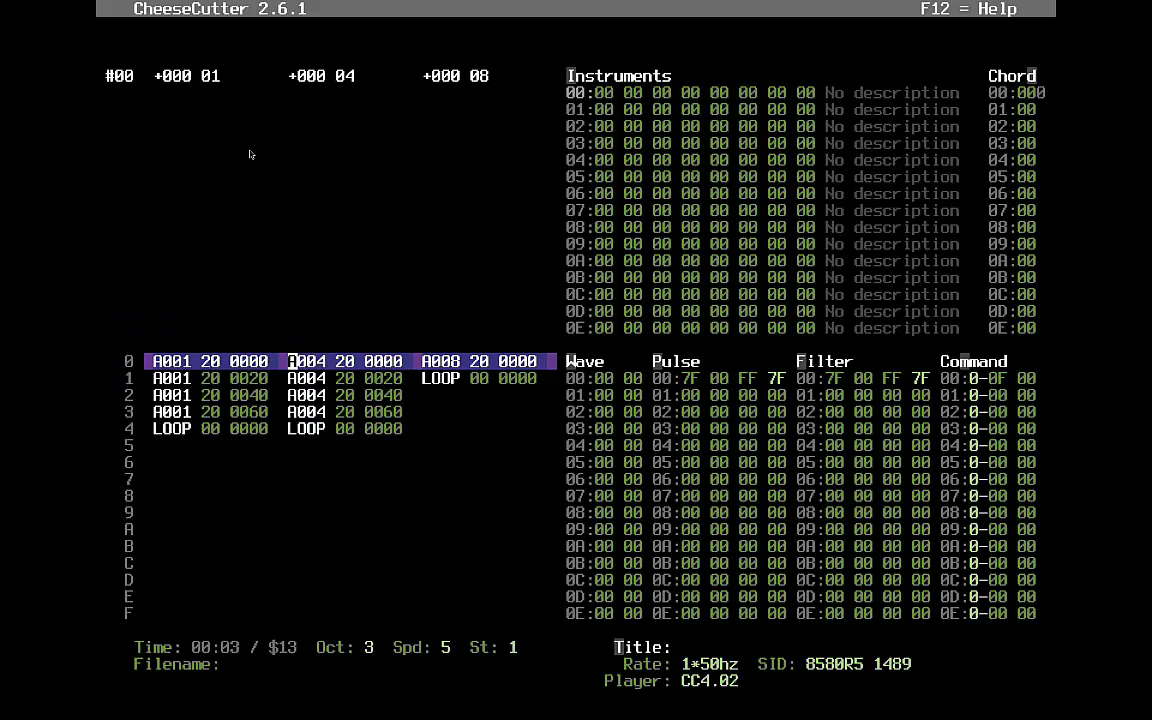
pyautogui.press('Tab')
pyautogui.press('Insert')
pyautogui.press('Insert')
pyautogui.press('Insert')
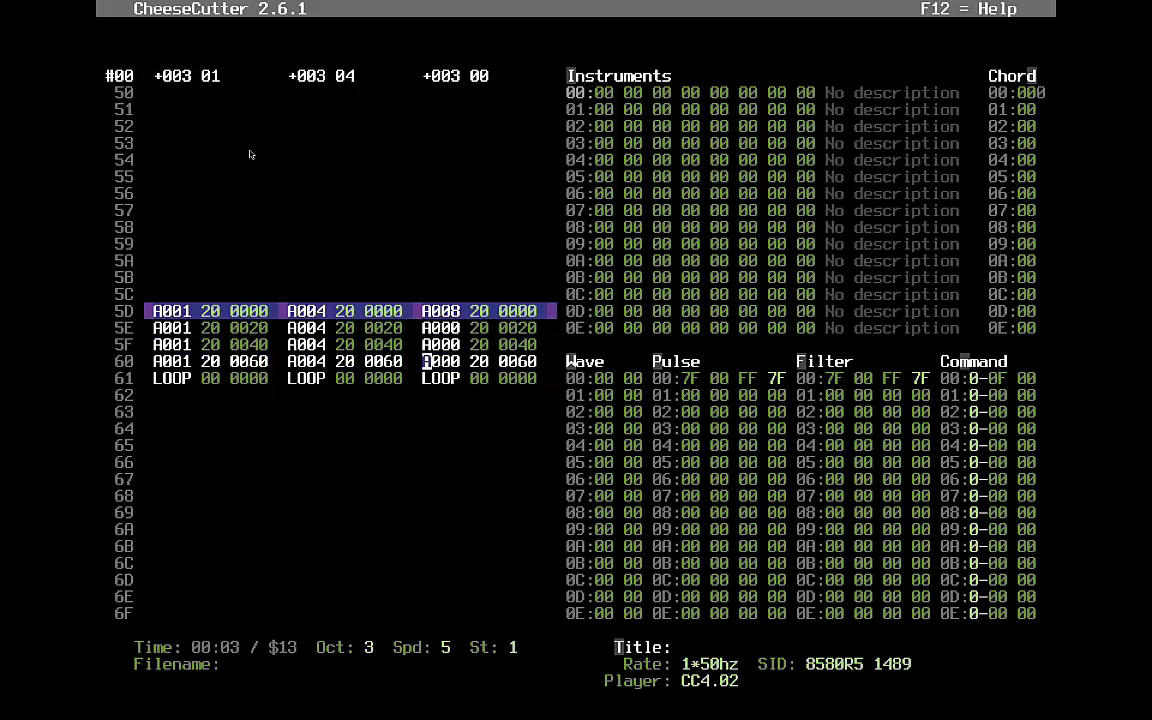
# - Set the third voice's three new track entries to sequences 09, 0A and 0B
pyautogui.press('Up')
pyautogui.press('Up')
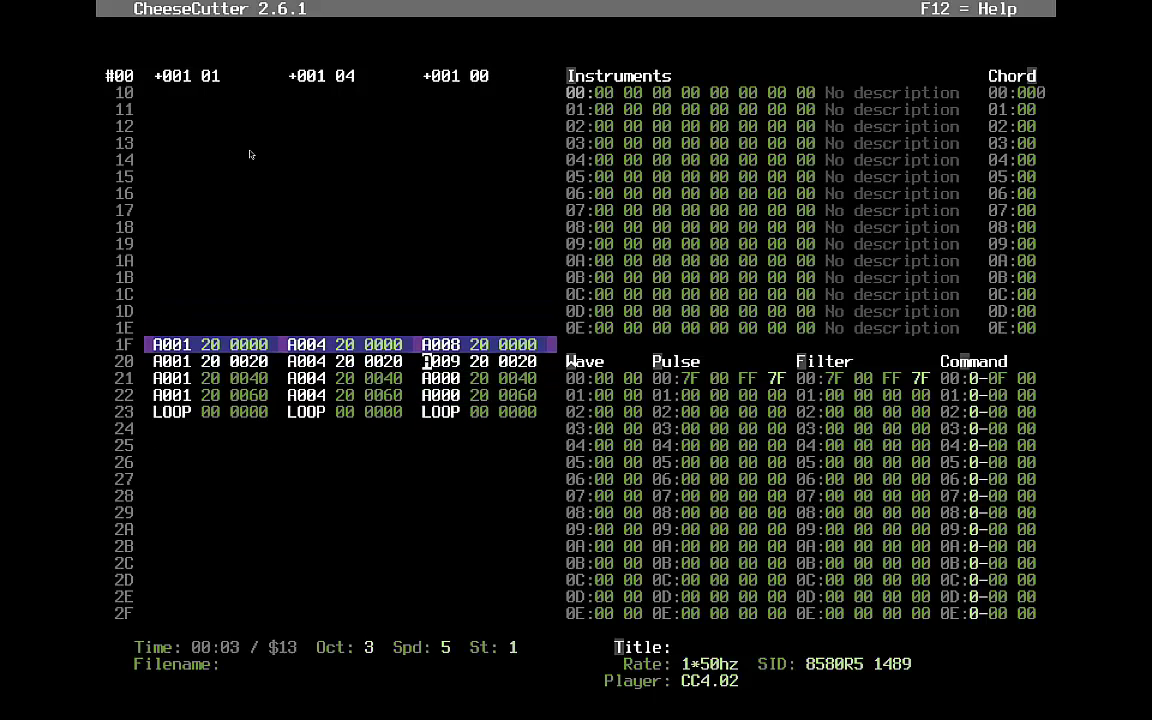
pyautogui.write('9ab')
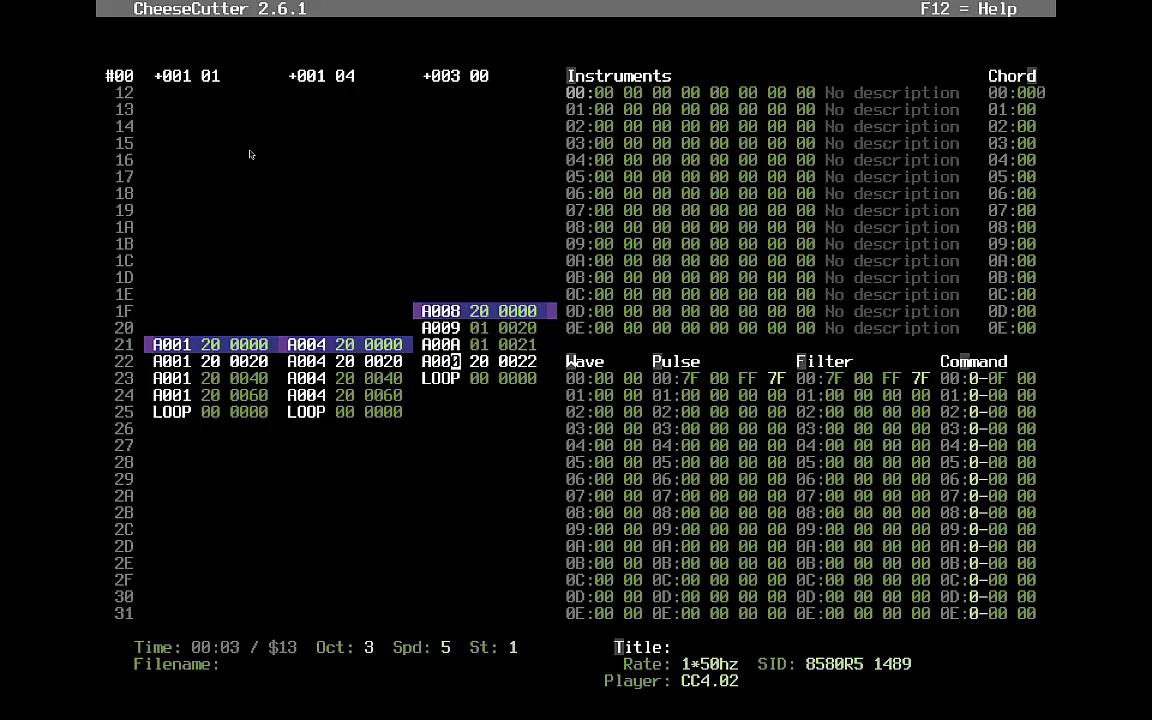
# - Show the sequence contents and copy an existing 32-row sequence into the third voice's sequence 09
pyautogui.press('Up')
pyautogui.press('Up')
pyautogui.press('Up')
pyautogui.press('Up')
pyautogui.press('Down')
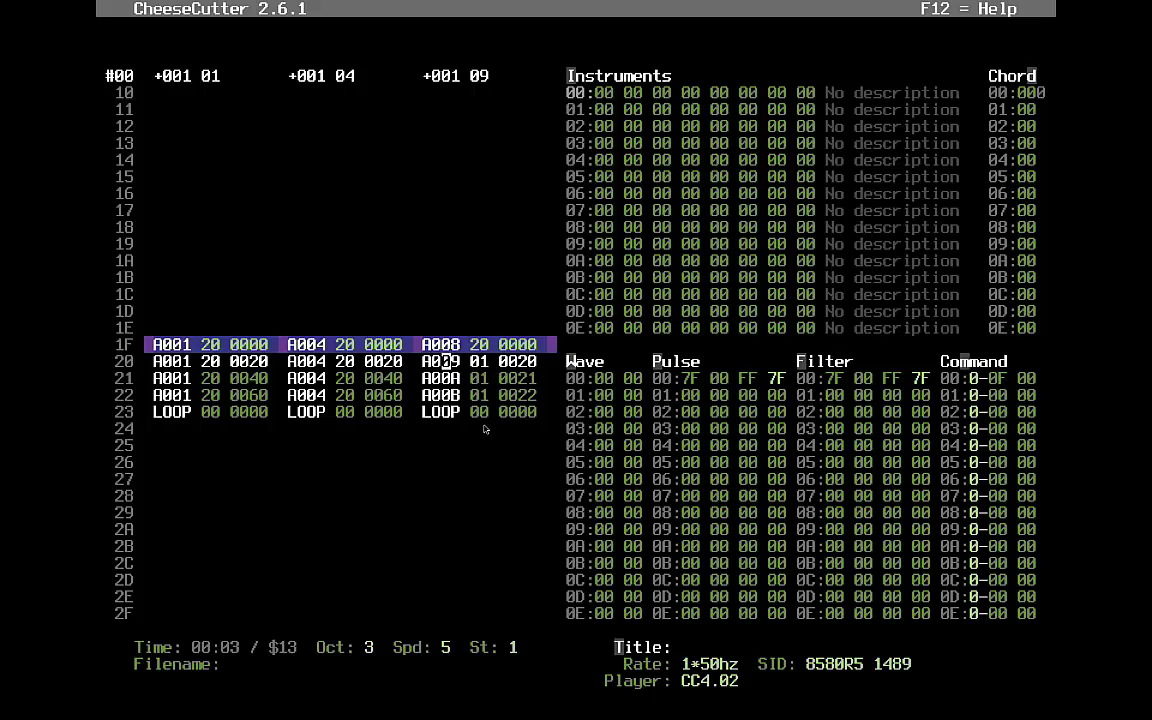
pyautogui.press('F5')
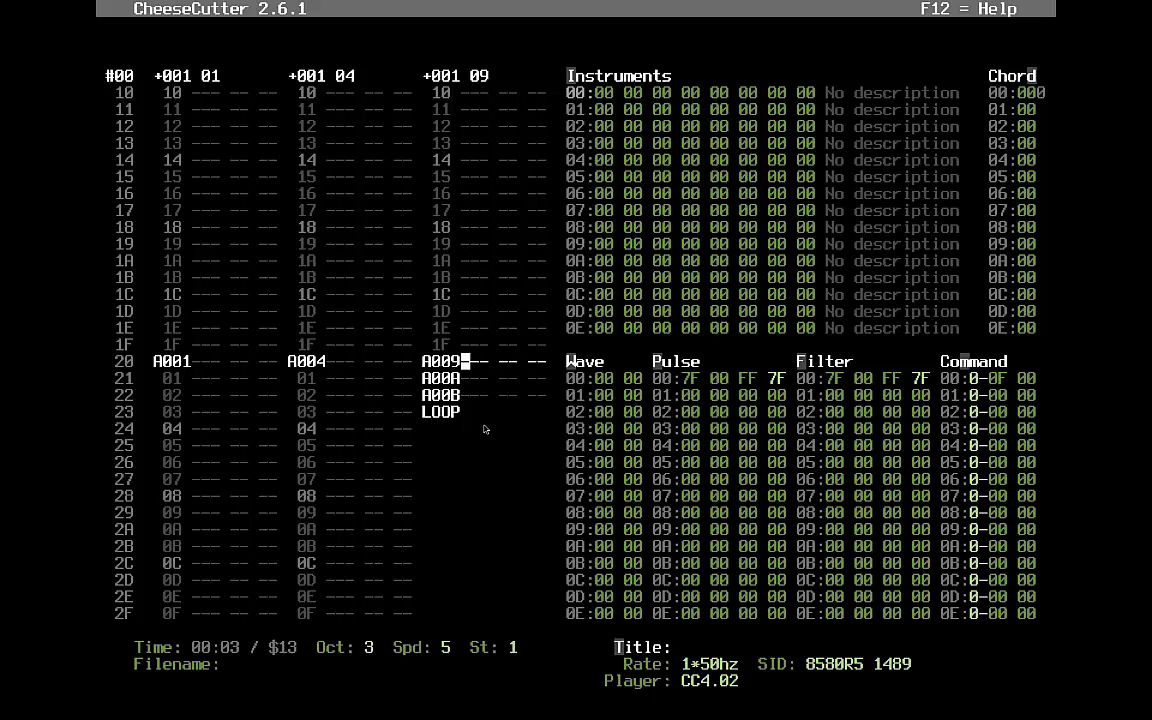
pyautogui.hotkey('ctrl', 'c')
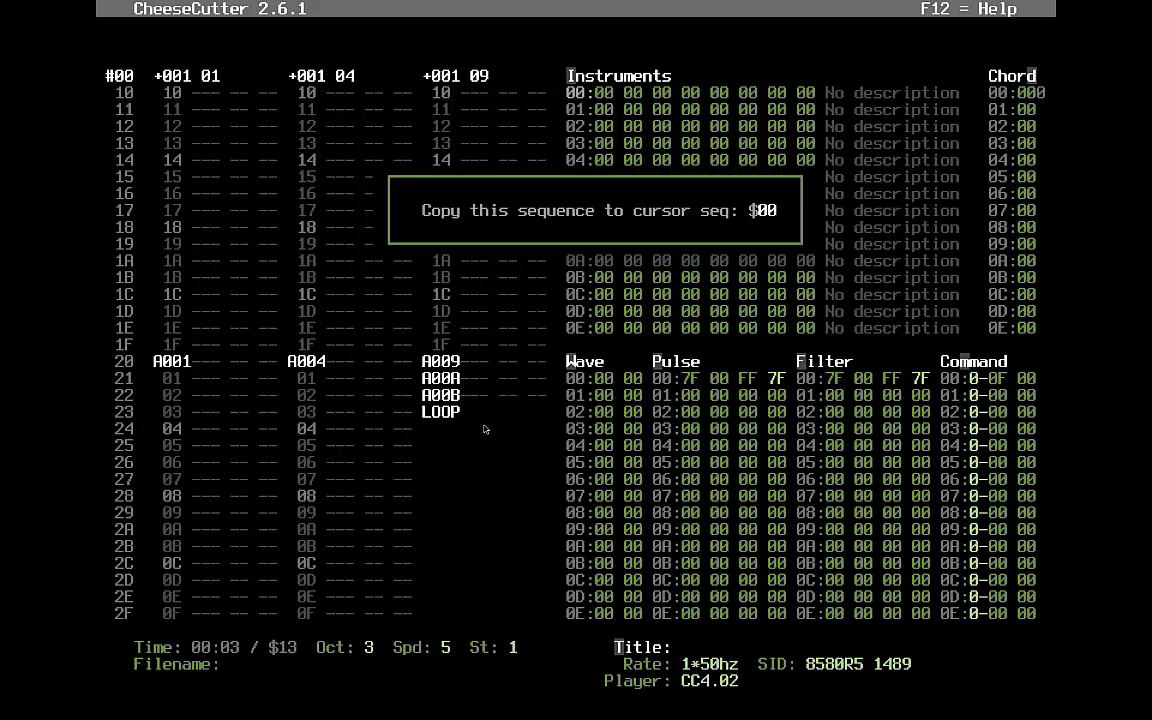
pyautogui.press('Return')
# - Copy a 32-row sequence into the third voice's sequences 0A and 0B and return to the track list
pyautogui.press('Down')
pyautogui.press('Down')
pyautogui.press('Down')
pyautogui.press('Down')
pyautogui.press('Down')
pyautogui.press('Down')
pyautogui.press('Down')
pyautogui.press('Down')
pyautogui.press('Down')
pyautogui.press('Down')
pyautogui.press('Down')
pyautogui.press('Down')
pyautogui.press('Down')
pyautogui.press('Down')
pyautogui.press('Down')
pyautogui.press('Down')
pyautogui.press('Down')
pyautogui.press('Down')
pyautogui.press('Down')
pyautogui.press('Down')
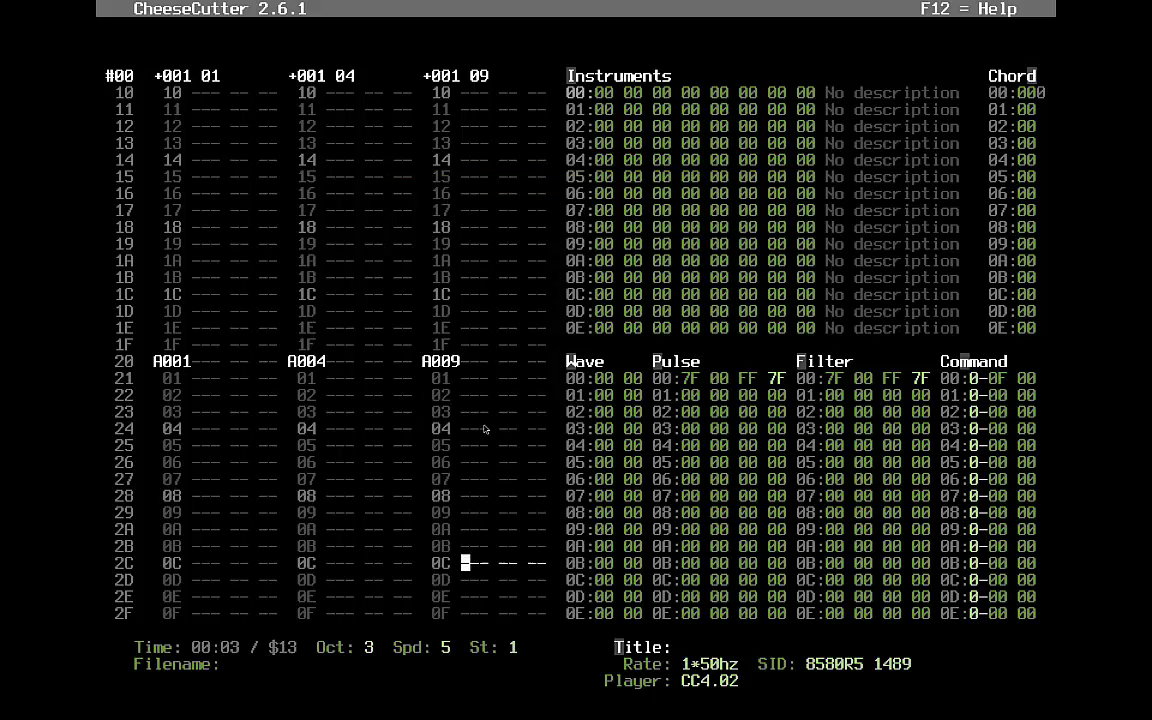
pyautogui.press('Down')
pyautogui.press('Down')
pyautogui.press('Down')
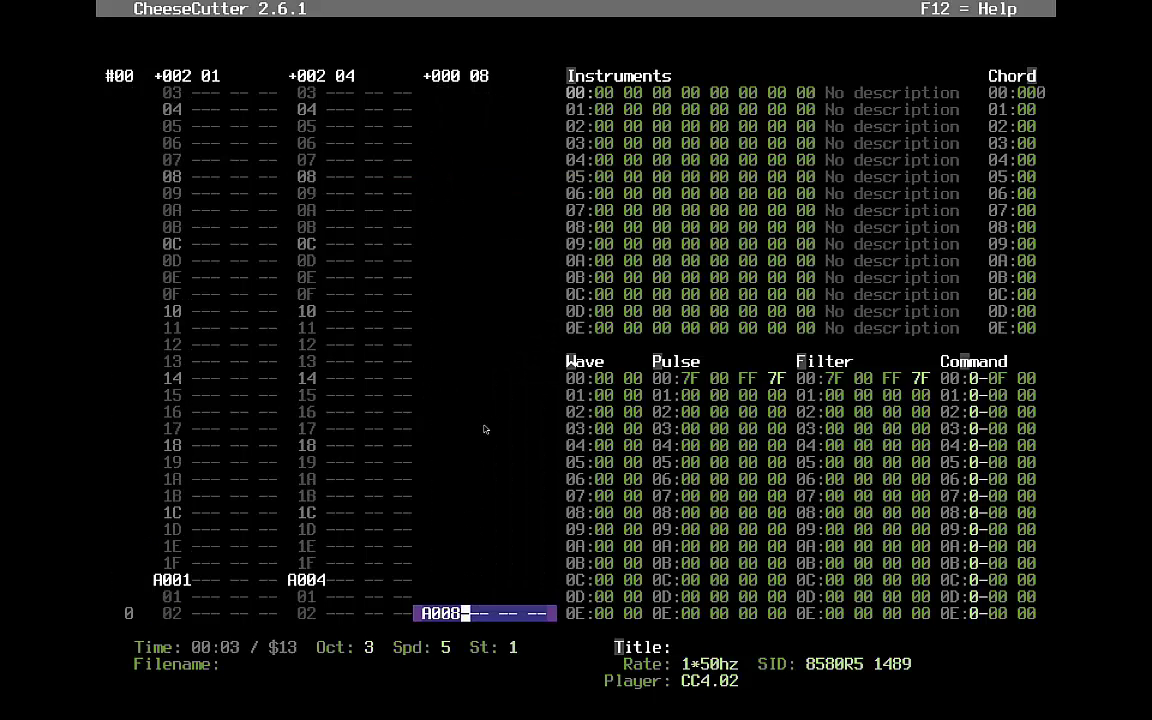
pyautogui.hotkey('ctrl', 'c')
pyautogui.press('Escape')
pyautogui.press('Up')
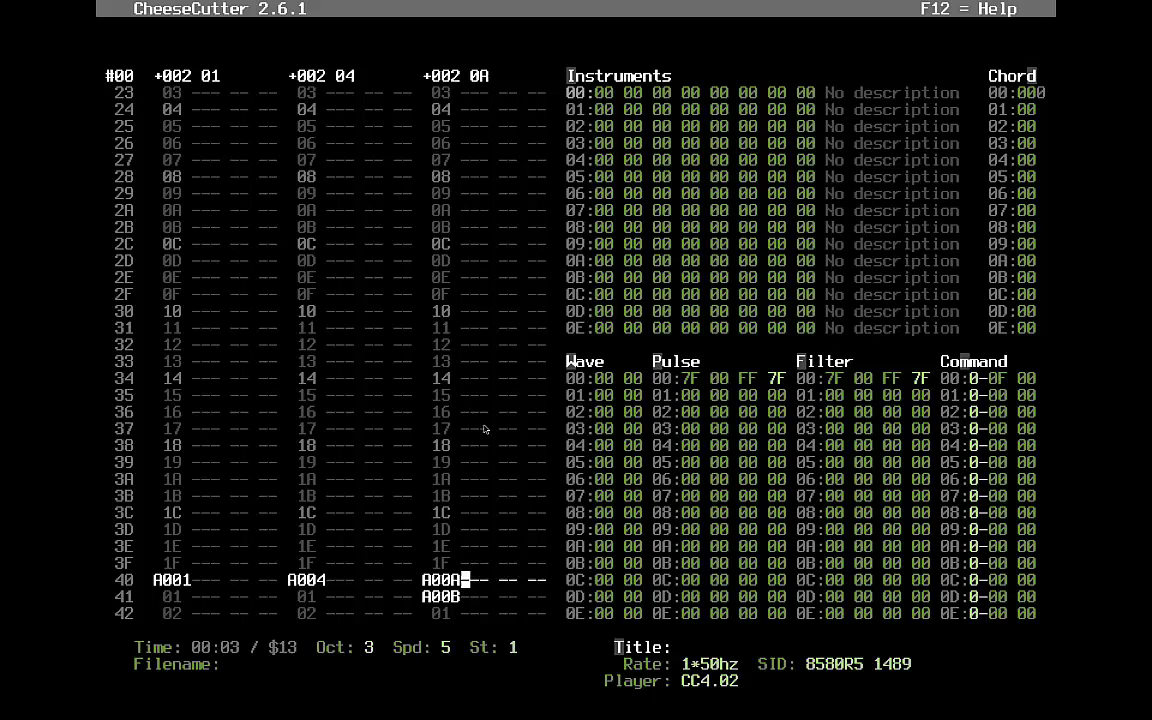
pyautogui.hotkey('ctrl', 'c')
pyautogui.press('Return')
pyautogui.press('F5')
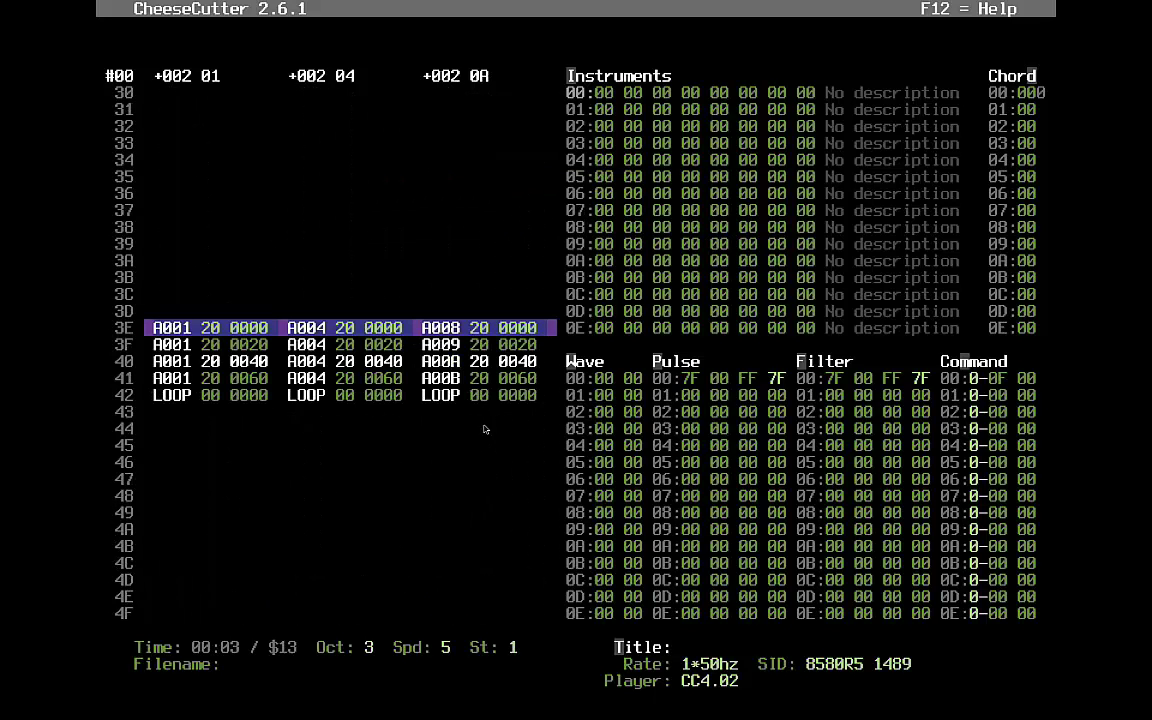
# - Review the track entries of all three voices and page through their sequences from the song start
pyautogui.hotkey('shift', 'Tab')
pyautogui.hotkey('shift', 'Tab')
pyautogui.hotkey('shift', 'Tab')
pyautogui.press('Home')
pyautogui.hotkey('shift', 'Tab')
pyautogui.hotkey('shift', 'Tab')
pyautogui.hotkey('shift', 'Tab')
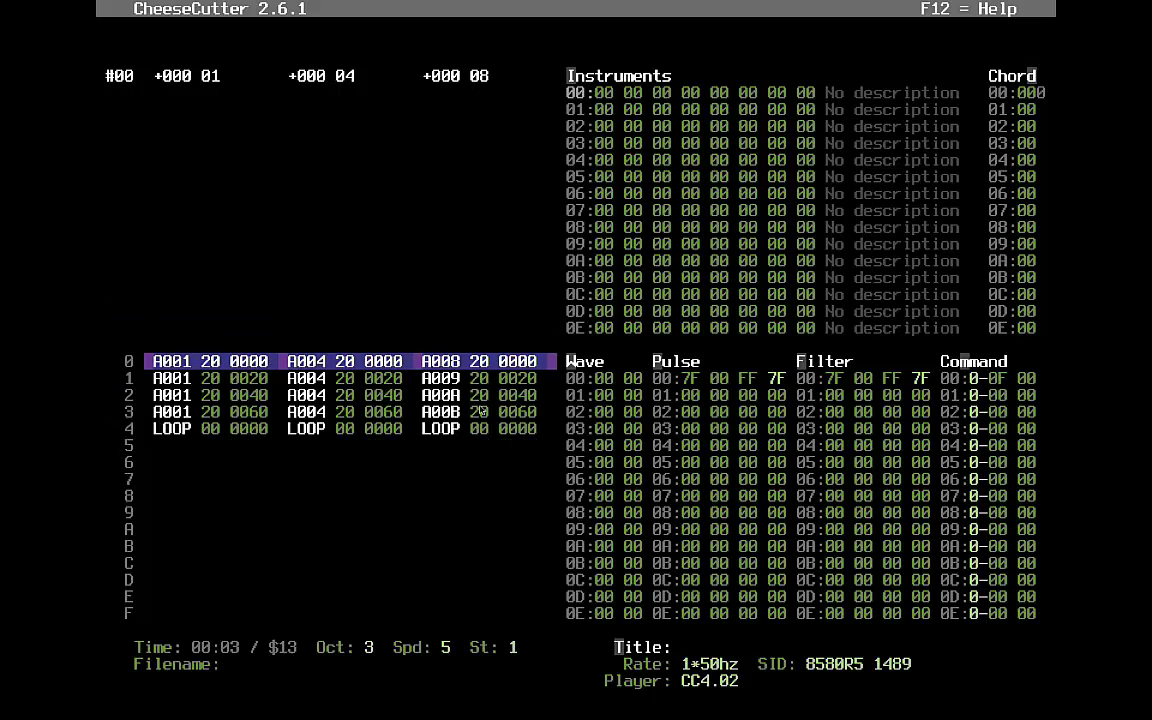
pyautogui.hotkey('shift', 'Tab')
pyautogui.press('F5')
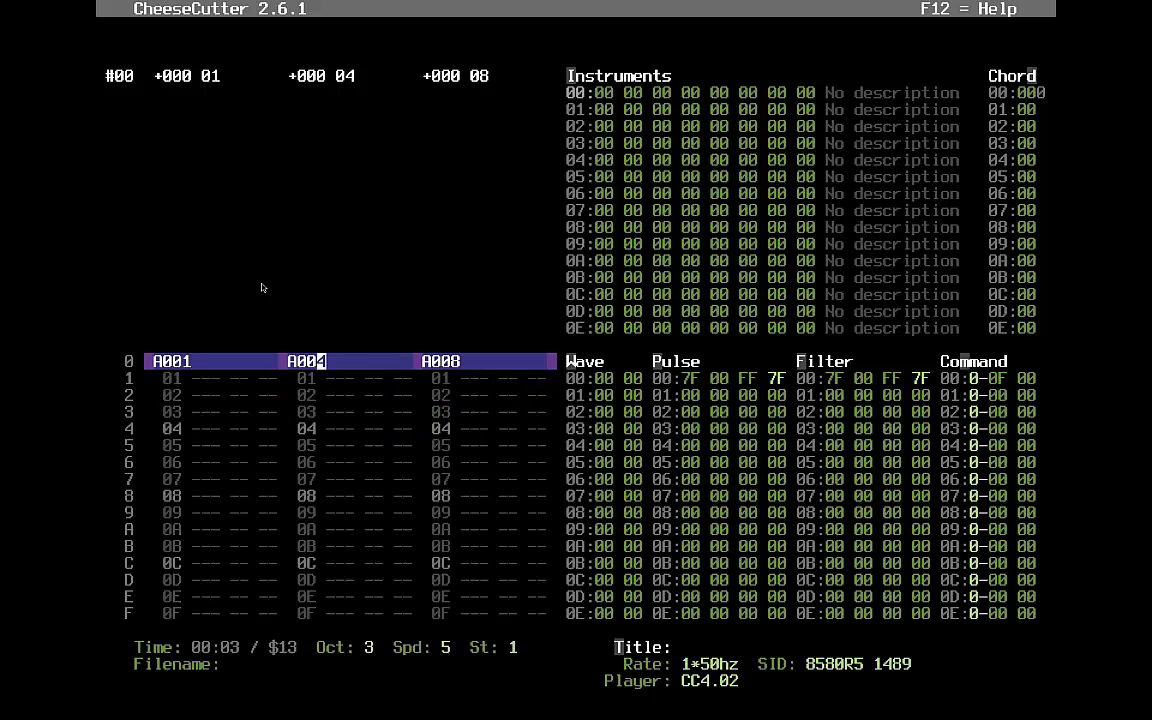
pyautogui.press('pagedown')
pyautogui.press('pagedown')
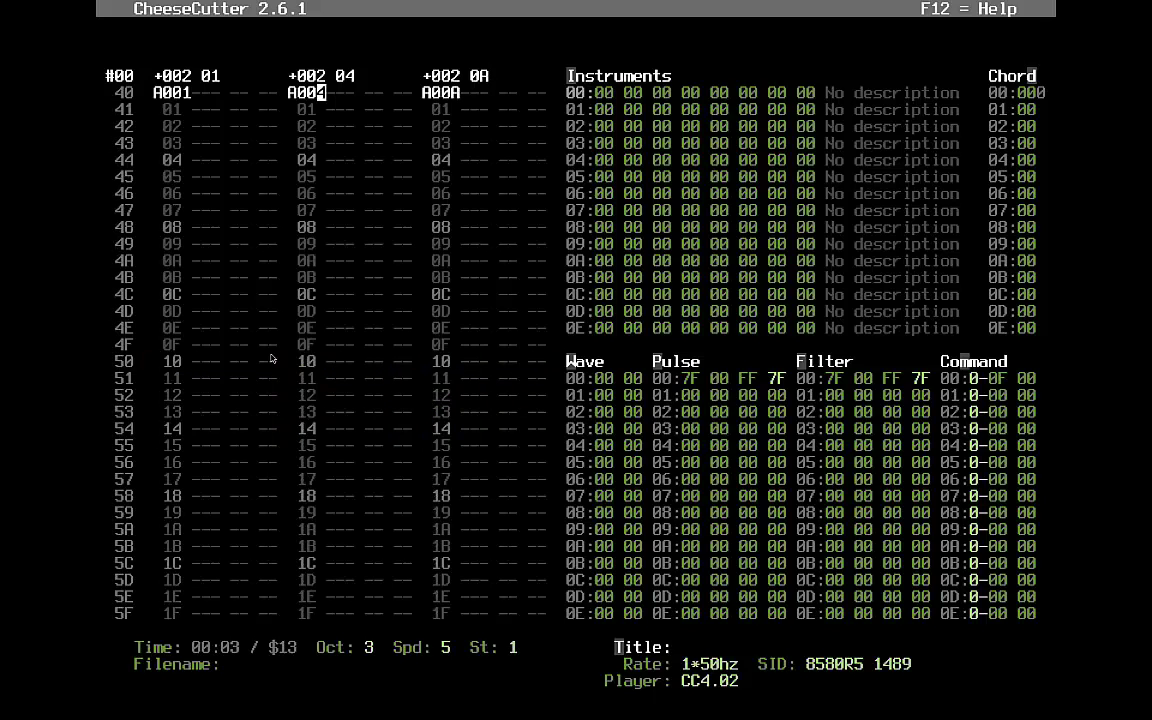
pyautogui.press('pageup')
pyautogui.press('F5')
pyautogui.press('pageup')
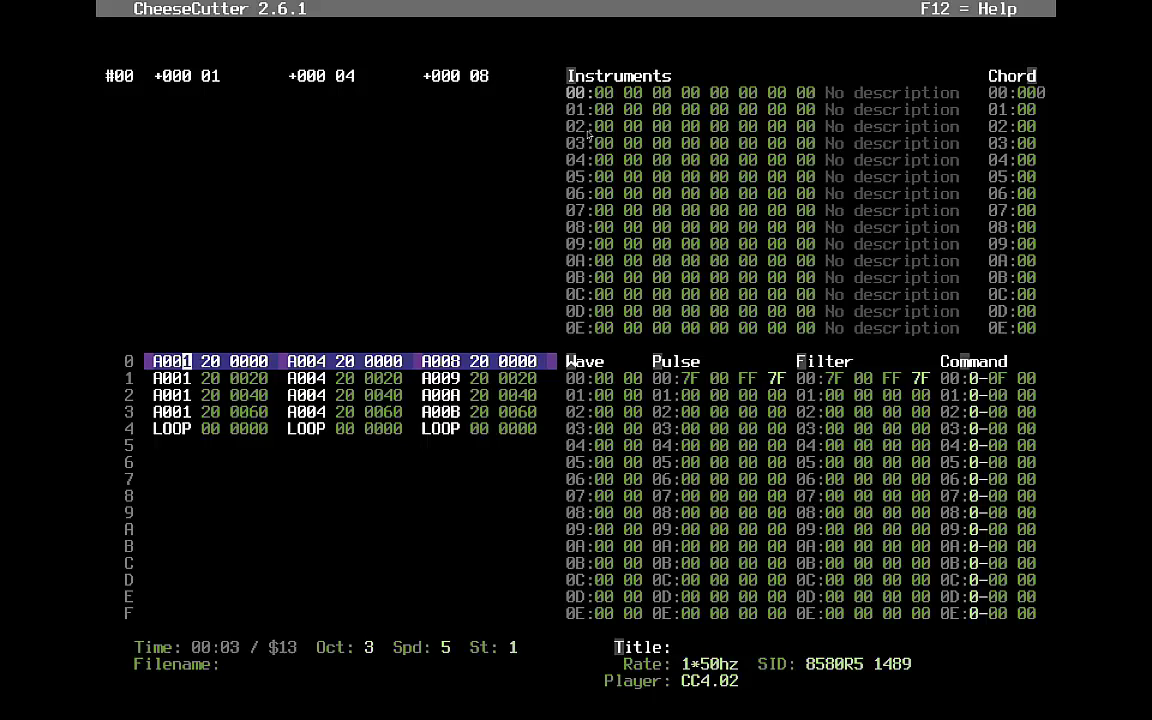
# - Look over the instrument, chord, wave, pulse and filter tables
pyautogui.press('Right')
pyautogui.press('Tab')
pyautogui.press('Tab')
pyautogui.press('Tab')
pyautogui.press('Tab')
pyautogui.press('Tab')
pyautogui.press('Tab')
pyautogui.press('Tab')
pyautogui.press('Tab')
pyautogui.press('Tab')
pyautogui.press('Tab')
pyautogui.press('Tab')
pyautogui.press('Tab')
pyautogui.click(690, 368)
pyautogui.click(748, 368)
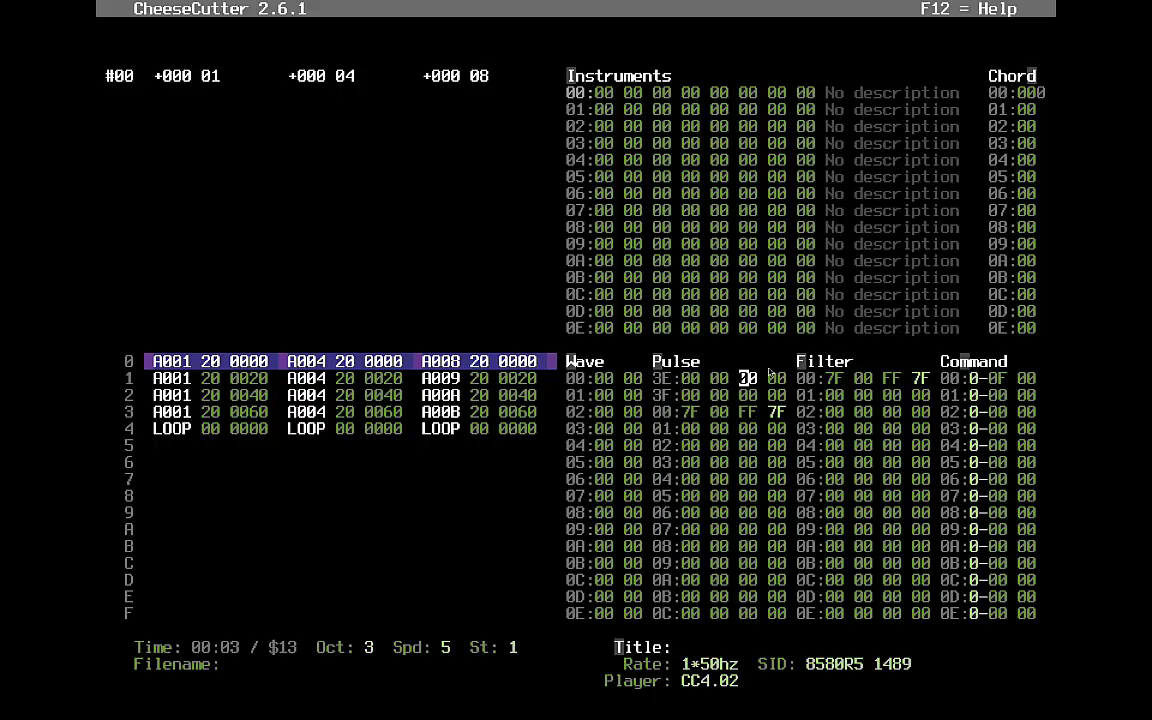
pyautogui.click(889, 368)
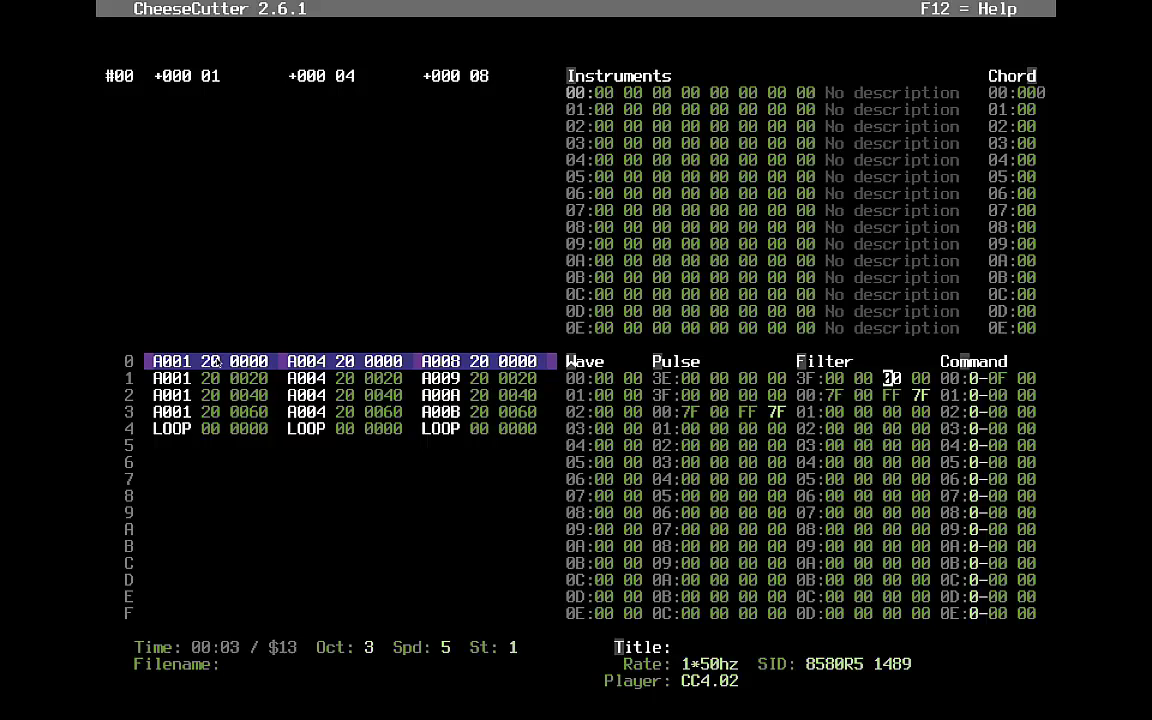
# - Cycle through the voices and all table sections, comparing the track list with the sequence contents
pyautogui.press('F5')
pyautogui.press('Tab')
pyautogui.press('Tab')
pyautogui.press('Tab')
pyautogui.press('Tab')
pyautogui.press('Tab')
pyautogui.press('Tab')
pyautogui.press('Tab')
pyautogui.press('Tab')
pyautogui.press('Tab')
pyautogui.press('Tab')
pyautogui.press('Tab')
pyautogui.press('Tab')
pyautogui.press('Tab')
pyautogui.press('Tab')
pyautogui.press('Tab')
pyautogui.press('Tab')
pyautogui.press('Tab')
pyautogui.press('Tab')
pyautogui.press('Tab')
pyautogui.press('Tab')
pyautogui.press('Tab')
pyautogui.press('Tab')
pyautogui.press('Tab')
pyautogui.press('Tab')
pyautogui.press('Tab')
pyautogui.press('Tab')
pyautogui.press('Tab')
pyautogui.press('Tab')
pyautogui.press('Tab')
pyautogui.press('Tab')
pyautogui.press('Tab')
pyautogui.press('Tab')
pyautogui.press('Tab')
pyautogui.press('Tab')
pyautogui.press('Tab')
pyautogui.press('Tab')
pyautogui.press('F5')
pyautogui.press('F5')
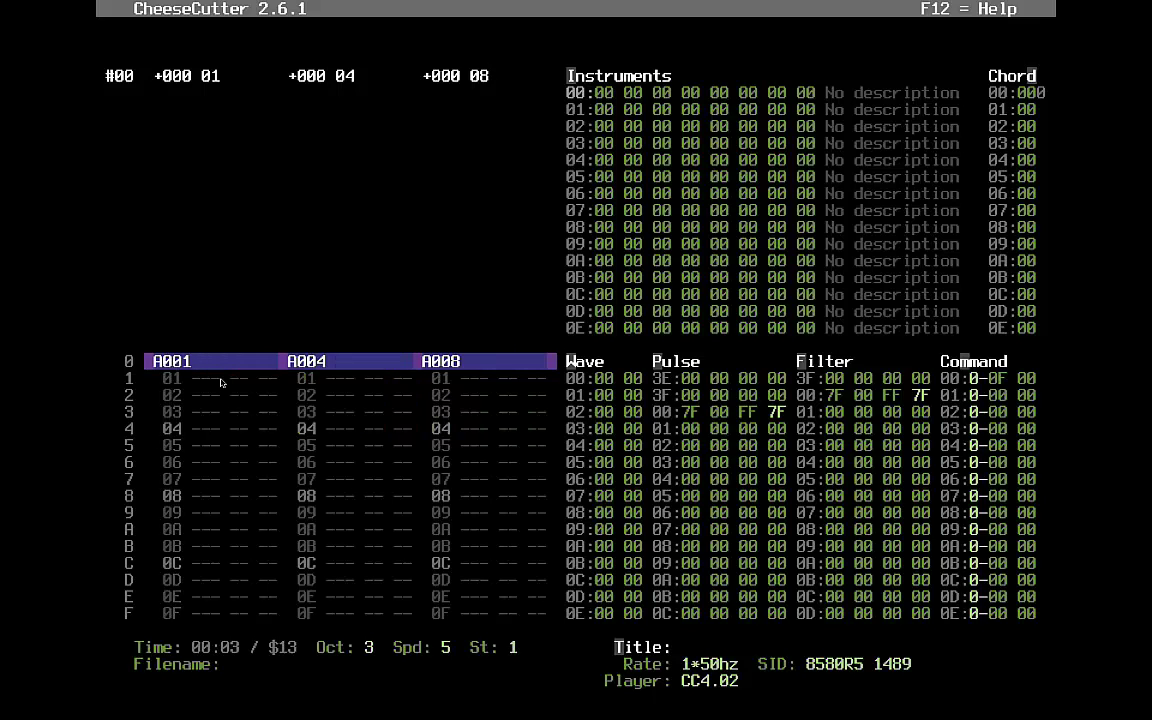
# - Read the descriptions of the two byte columns in the wave table
pyautogui.press('Tab')
pyautogui.press('Tab')
pyautogui.press('Tab')
pyautogui.press('Tab')
pyautogui.press('Tab')
pyautogui.press('Tab')
pyautogui.press('Tab')
pyautogui.press('Left')
pyautogui.hotkey('shift', 'Tab')
pyautogui.hotkey('shift', 'Tab')
pyautogui.hotkey('shift', 'Tab')
pyautogui.press('Right')
pyautogui.press('Right')
pyautogui.press('Right')
pyautogui.press('Right')
pyautogui.press('Right')
pyautogui.press('Right')
pyautogui.press('Tab')
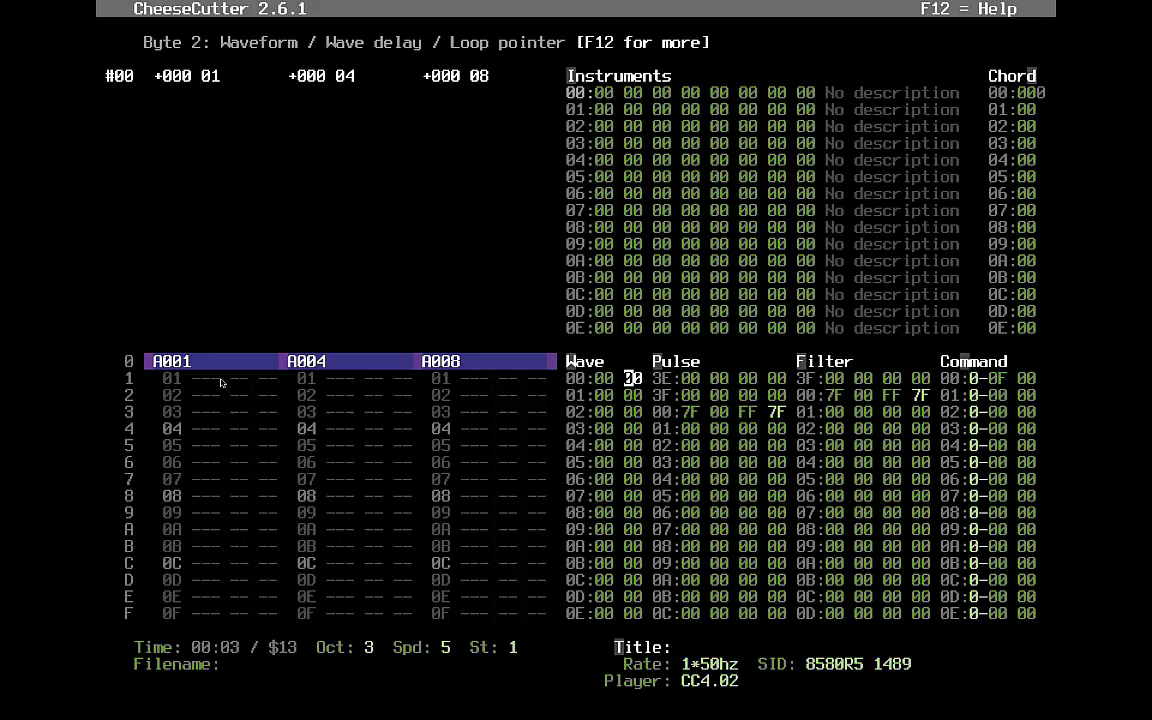
pyautogui.press('Left')
pyautogui.press('Right')
pyautogui.press('Right')
pyautogui.press('Left')
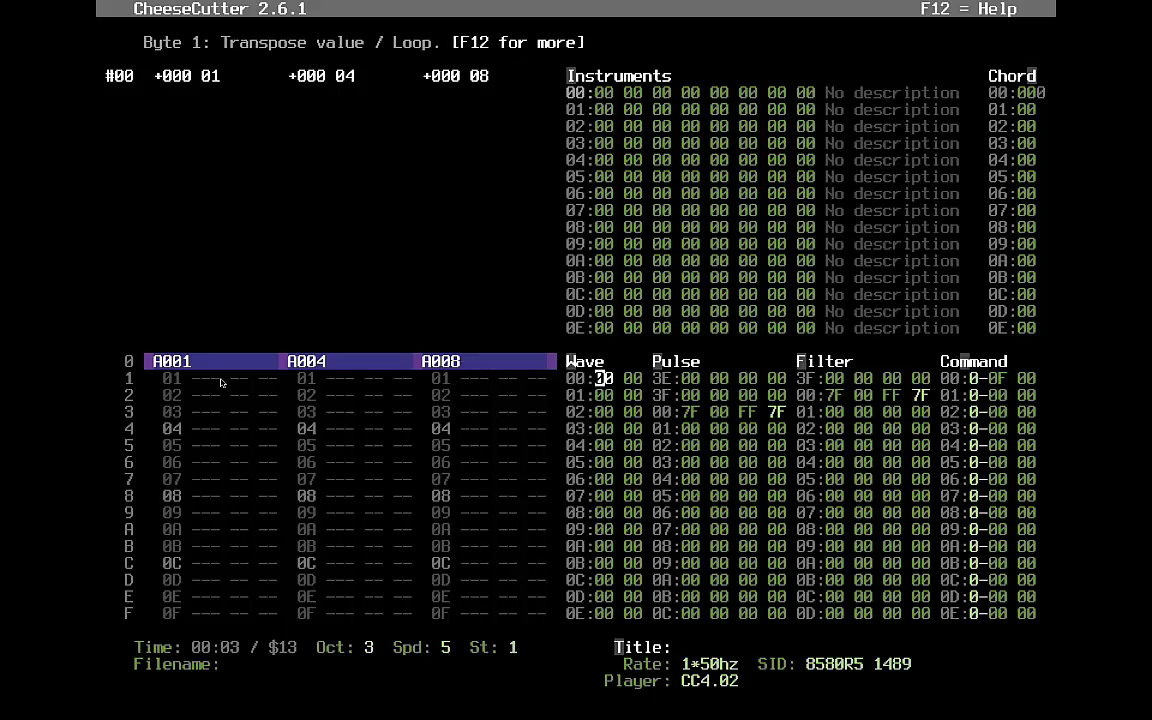
pyautogui.press('Right')
pyautogui.press('Left')
# - Read the byte descriptions of the pulse and filter table columns
pyautogui.press('Tab')
pyautogui.press('Tab')
pyautogui.press('Right')
pyautogui.press('Right')
pyautogui.press('Right')
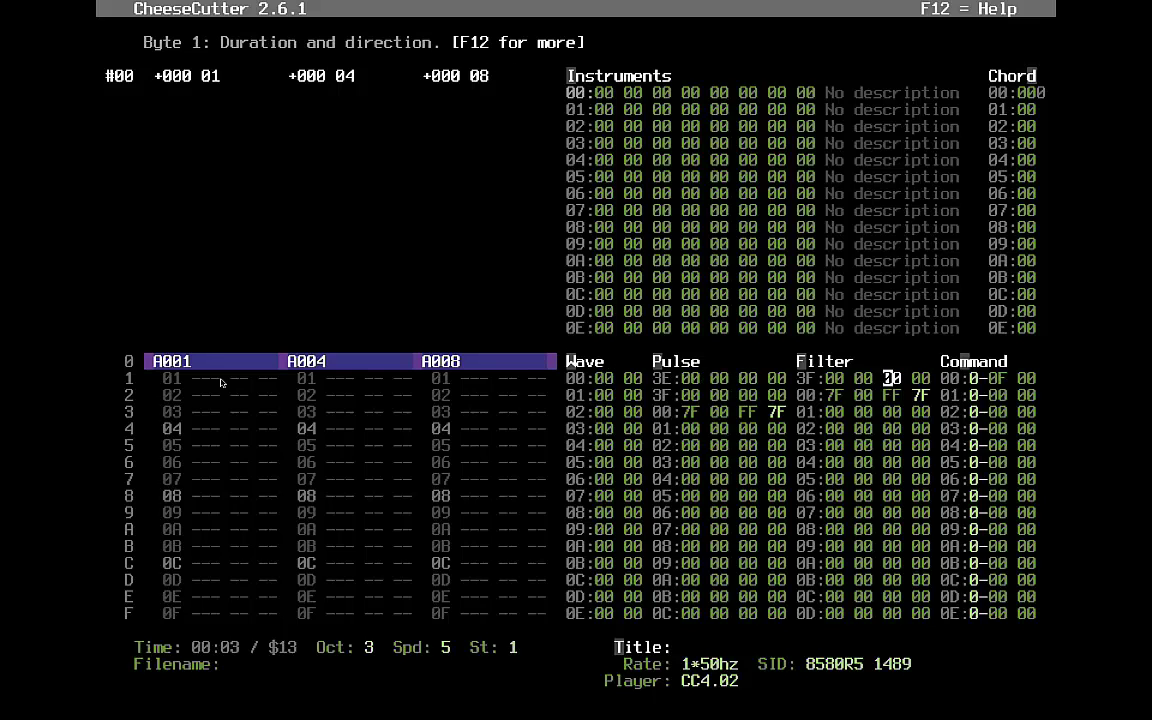
pyautogui.press('Left')
pyautogui.press('Left')
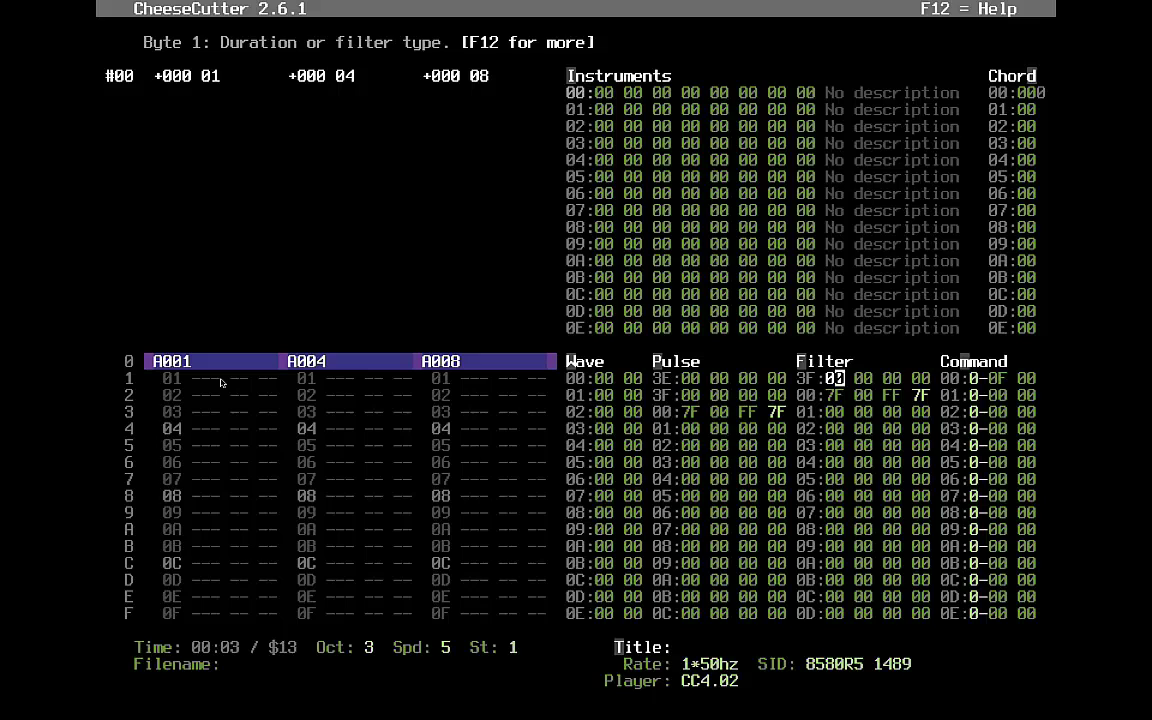
pyautogui.write('3F:0')
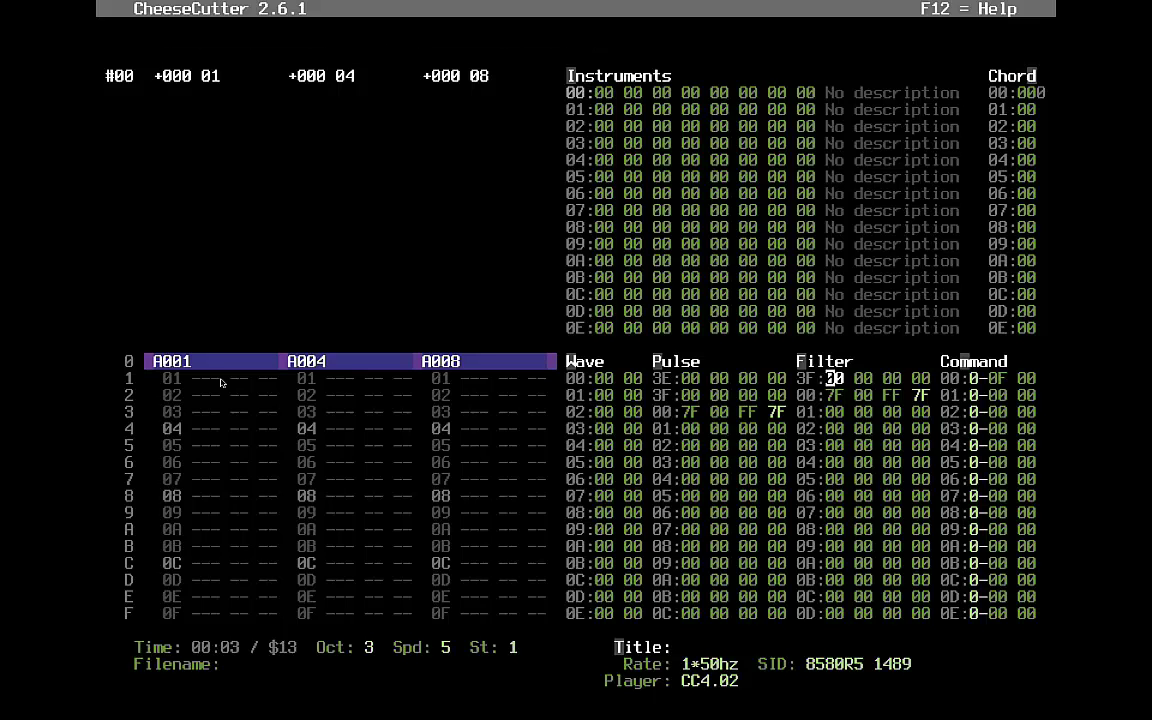
pyautogui.hotkey('shift', 'Tab')
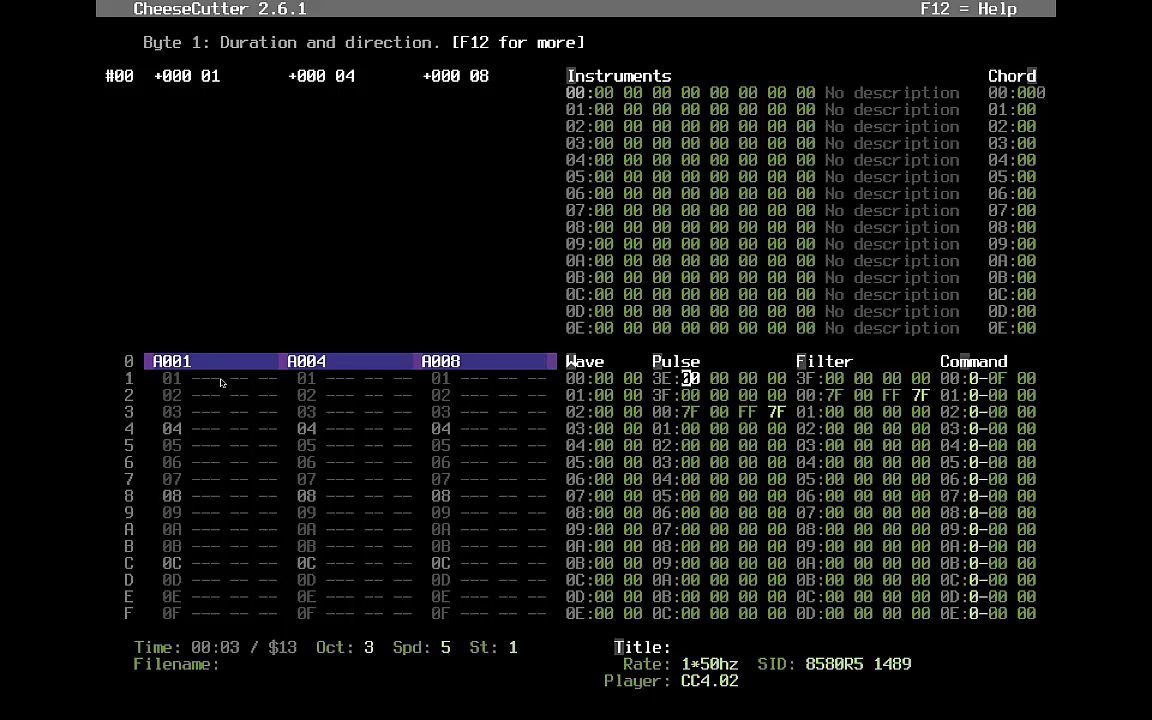
pyautogui.hotkey('shift', 'Tab')
pyautogui.press('Tab')
pyautogui.press('Tab')
pyautogui.press('Tab')
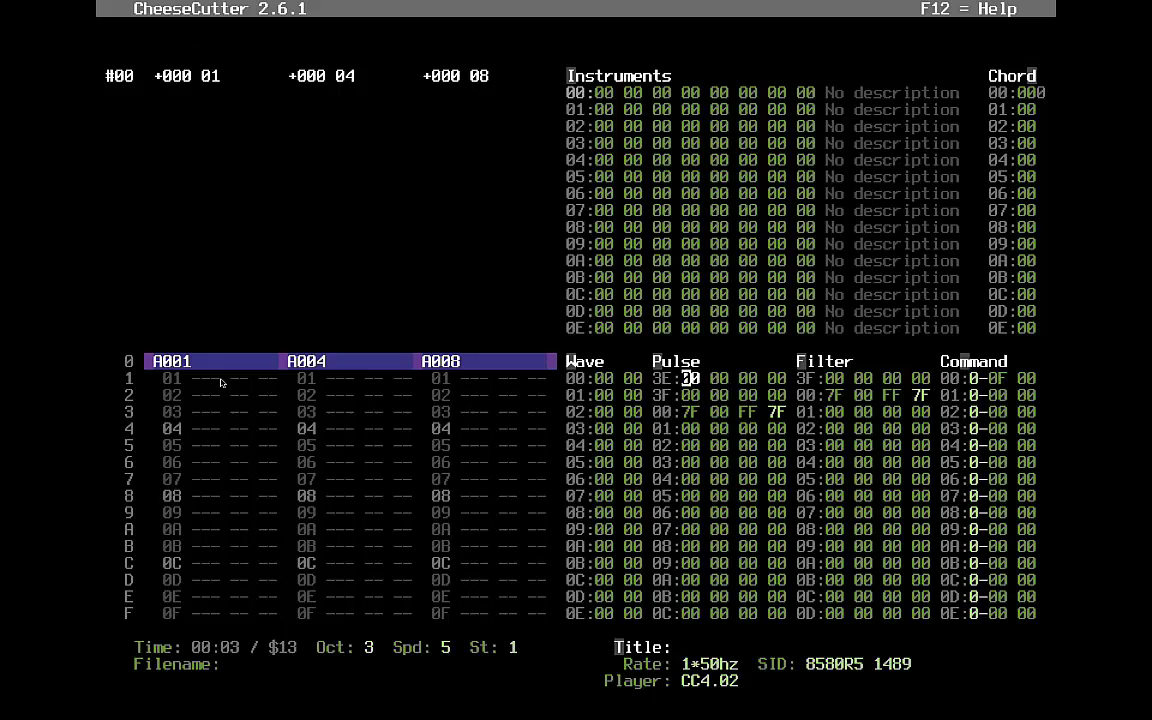
pyautogui.press('Tab')
pyautogui.press('Right')
pyautogui.press('Left')
pyautogui.press('Right')
# - Enter the note G-3 in the opening row of the first voice's sequence 01
pyautogui.press('F5')
pyautogui.press('Down')
pyautogui.press('Down')
pyautogui.press('Up')
pyautogui.press('Up')
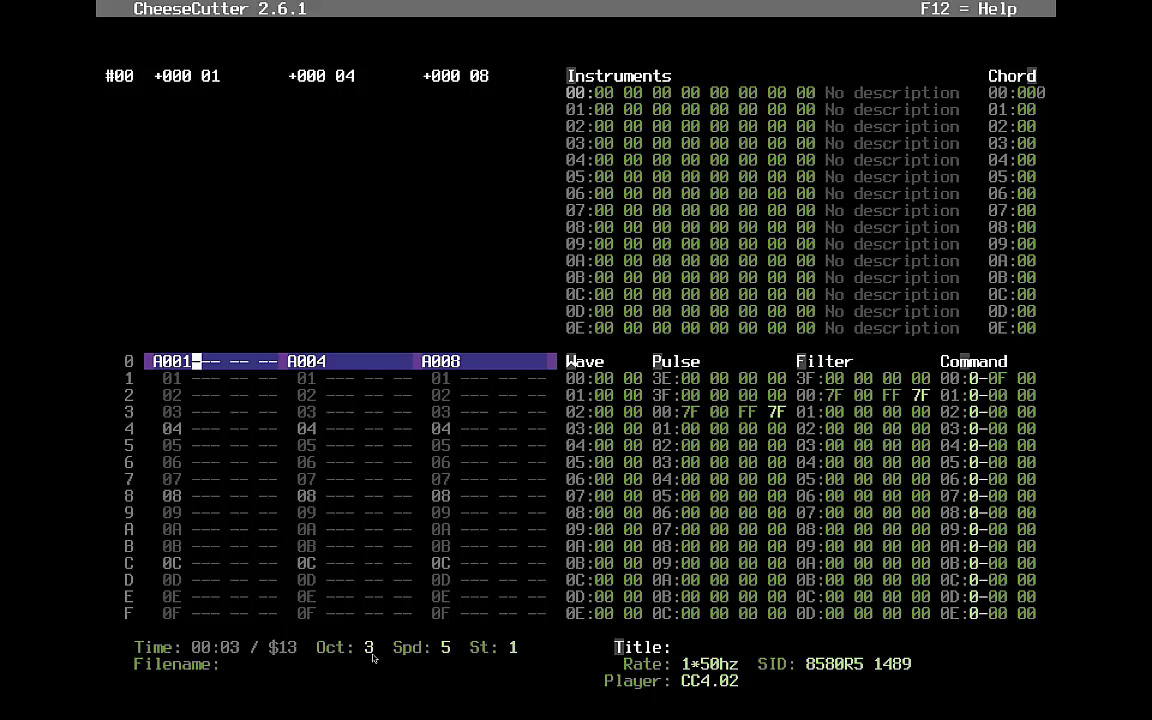
pyautogui.press('b')
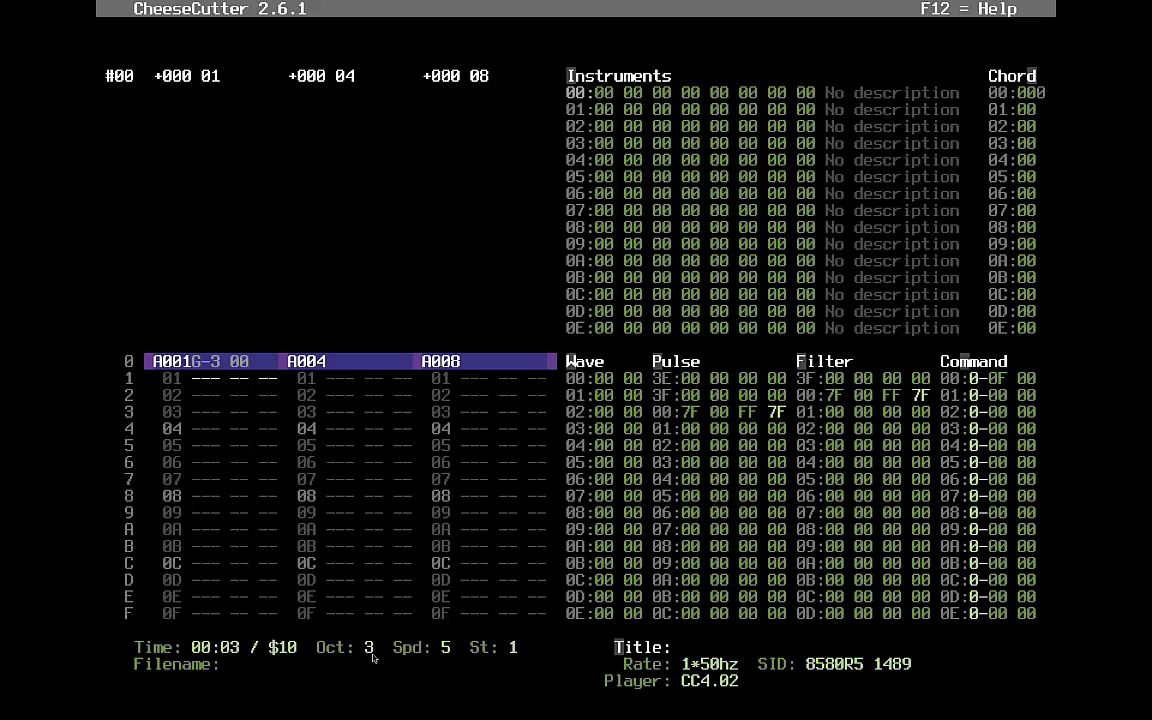
# - Enter the note G-4 in row 04 of the first voice's sequence 01
pyautogui.press('Up')
pyautogui.press('Down')
pyautogui.press('Up')
pyautogui.press('Down')
pyautogui.press('Down')
pyautogui.press('Down')
pyautogui.press('Down')
pyautogui.press('t')
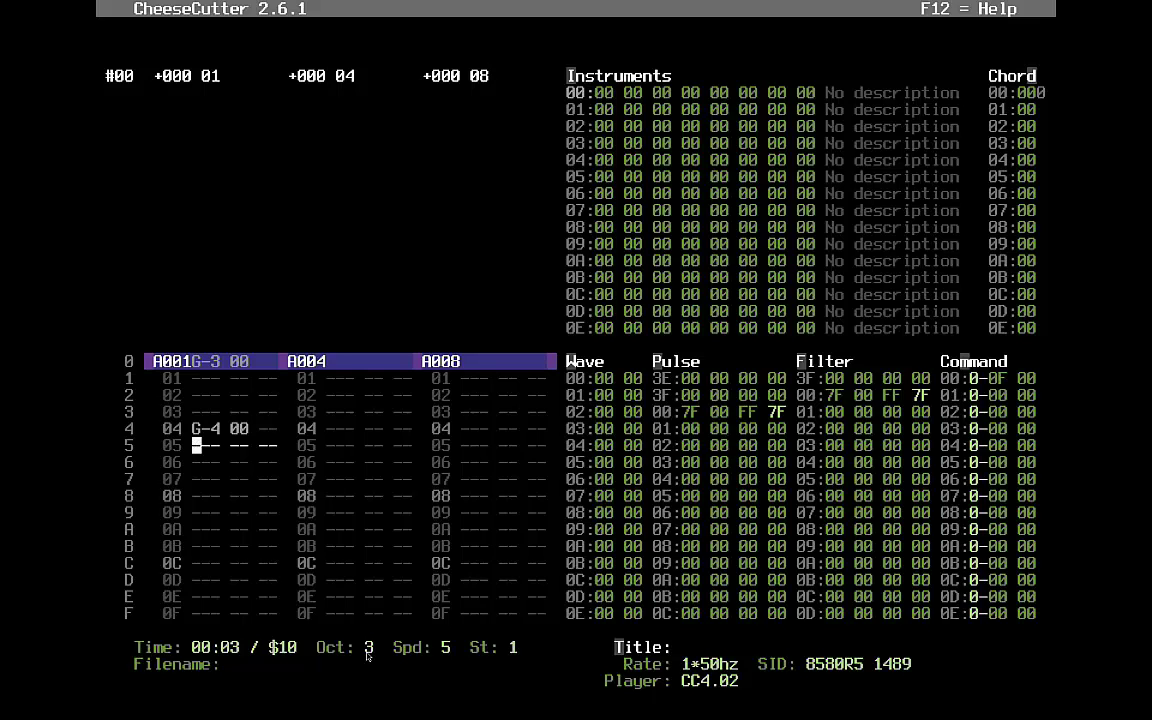
# - Select instrument 08 and re-enter the G-4 note in row 04 of the first voice with it
pyautogui.press('Up')
pyautogui.press('Right')
pyautogui.press('Left')
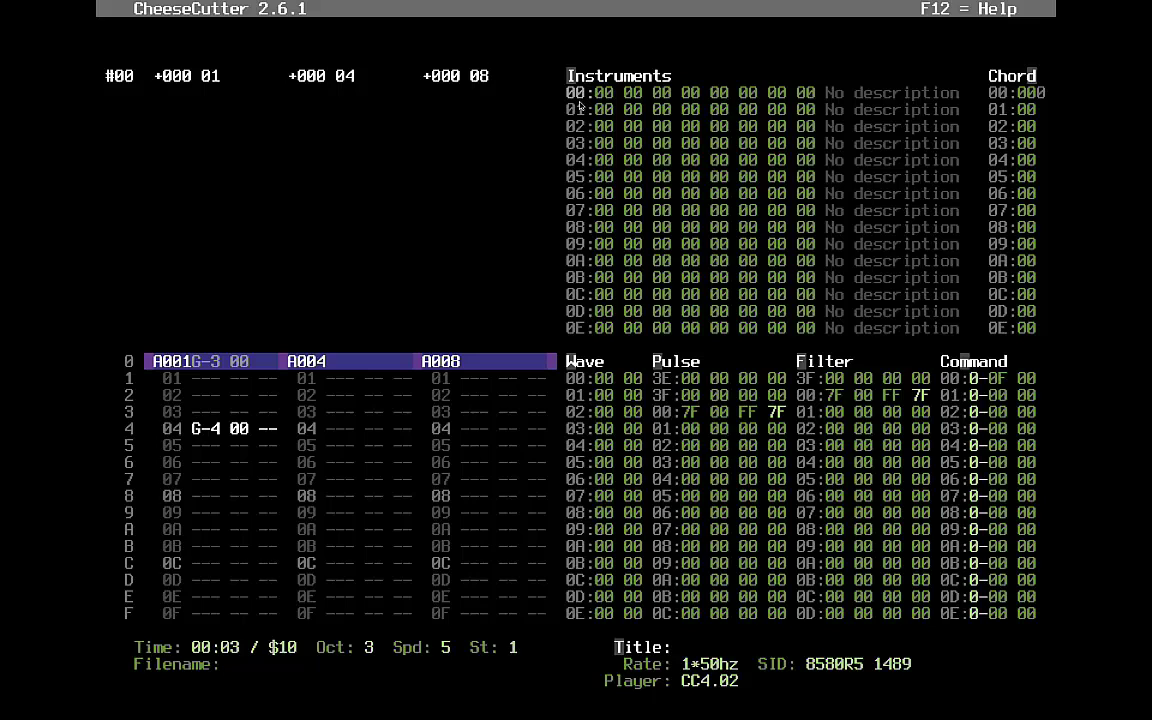
pyautogui.scroll(-2, 578, 104)
pyautogui.scroll(-5, 578, 104)
pyautogui.scroll(3, 578, 104)
pyautogui.scroll(4, 579, 105)
pyautogui.scroll(-6, 579, 105)
pyautogui.scroll(-2, 579, 105)
pyautogui.press('t')
pyautogui.press('Up')
pyautogui.press('Right')
pyautogui.press('Right')
pyautogui.press('Up')
pyautogui.press('Up')
pyautogui.press('Up')
pyautogui.press('Up')
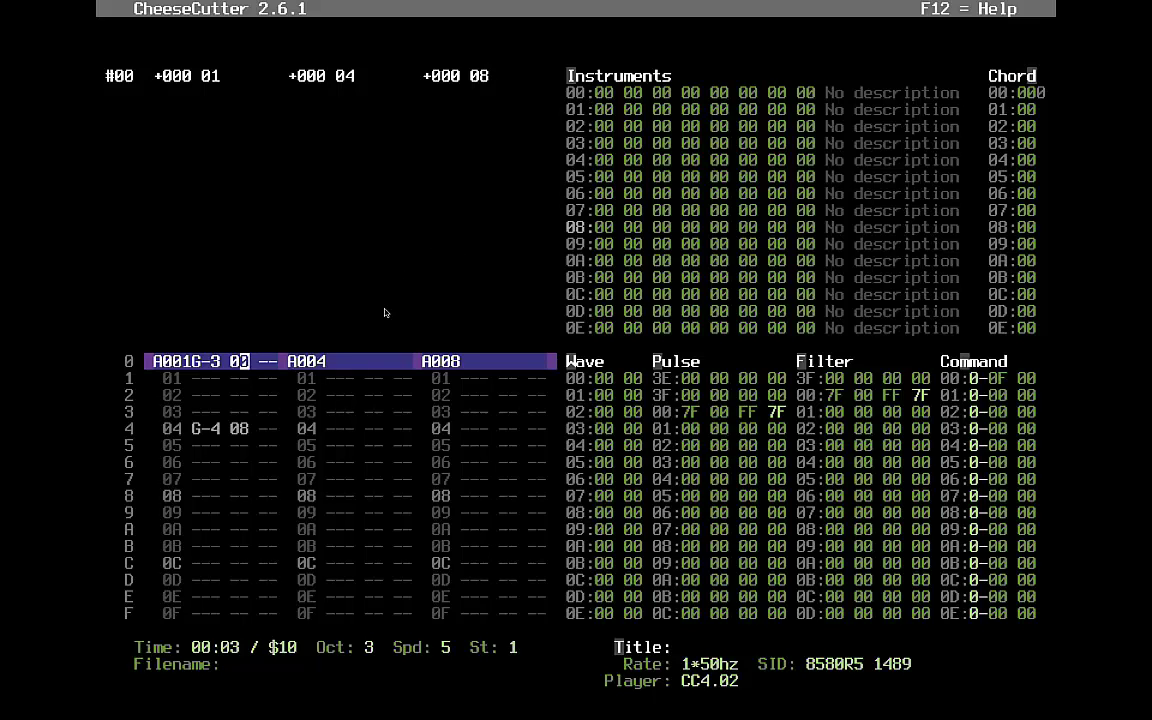
# - Go through the byte columns of instrument 00 and read their descriptions up to the filter table pointer
pyautogui.press('F6')
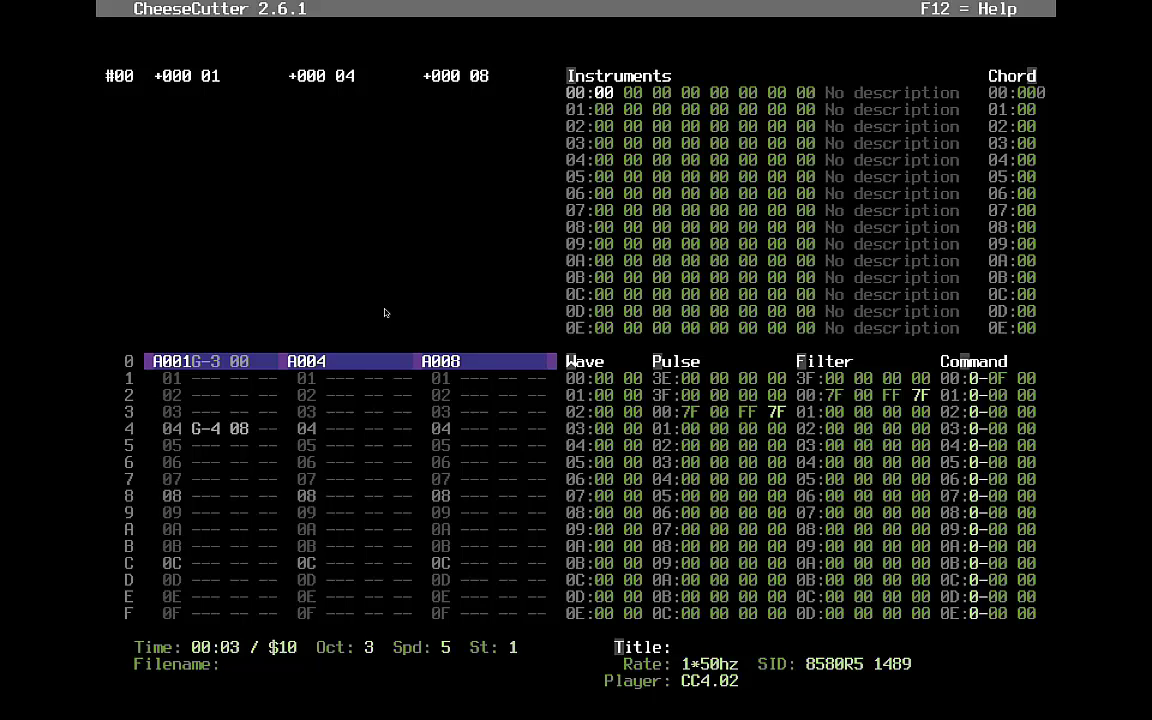
pyautogui.press('Right')
pyautogui.press('Left')
pyautogui.press('Right')
pyautogui.press('Right')
pyautogui.press('Right')
pyautogui.write('2')
pyautogui.press('Tab')
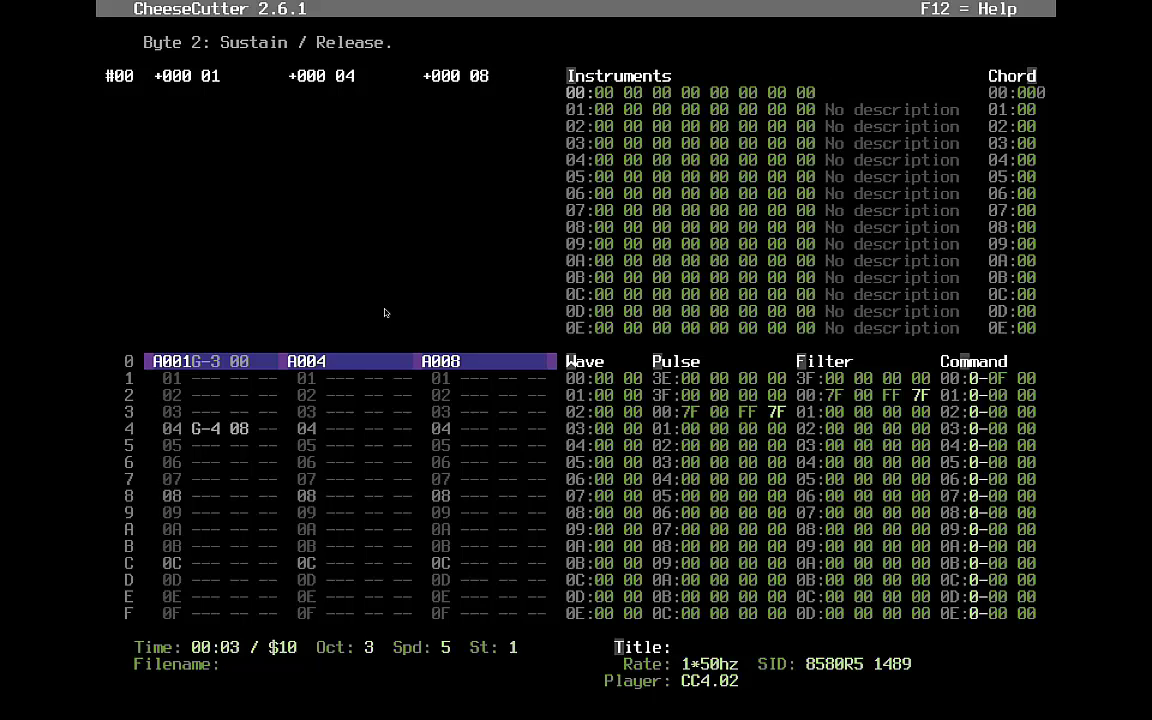
pyautogui.press('Tab')
pyautogui.press('Tab')
pyautogui.press('Tab')
pyautogui.press('Tab')
pyautogui.press('Tab')
pyautogui.press('Tab')
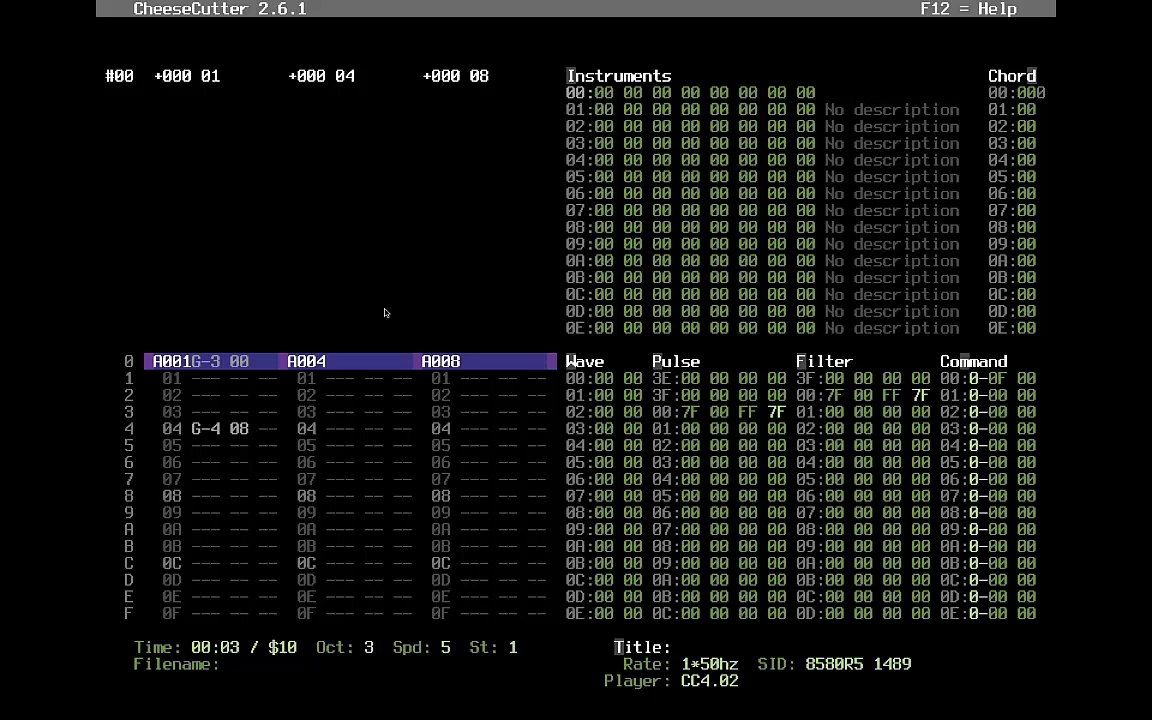
pyautogui.press('Tab')
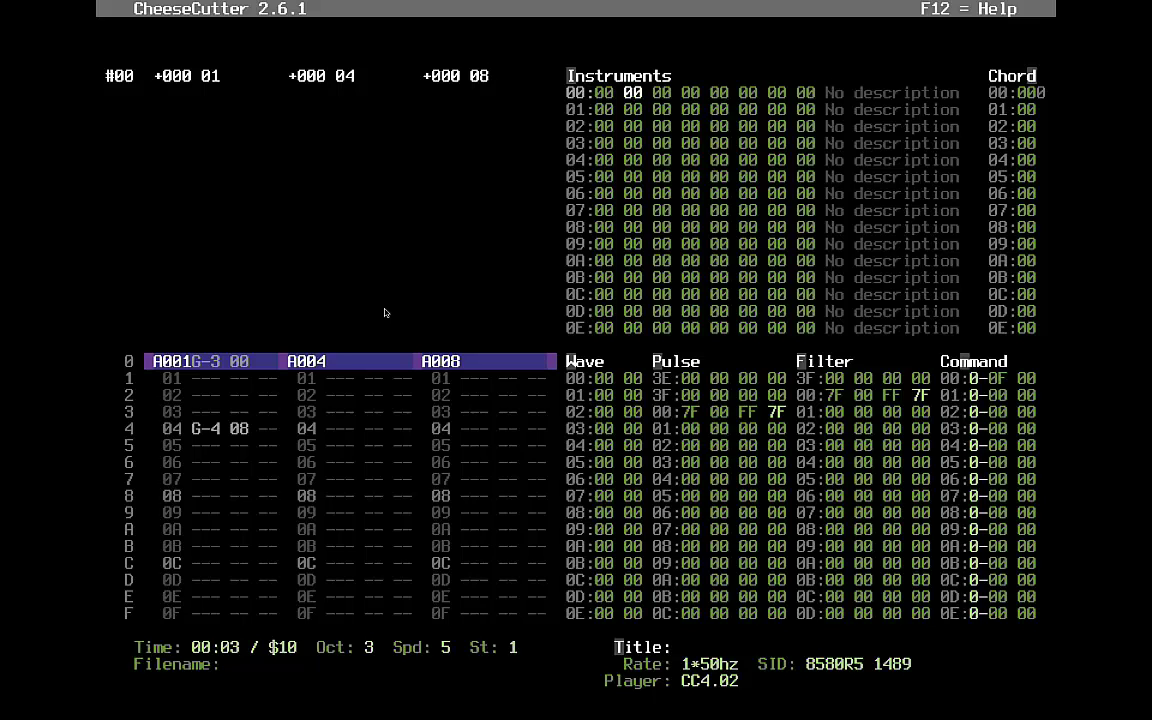
pyautogui.press('Right')
pyautogui.press('Right')
pyautogui.press('Right')
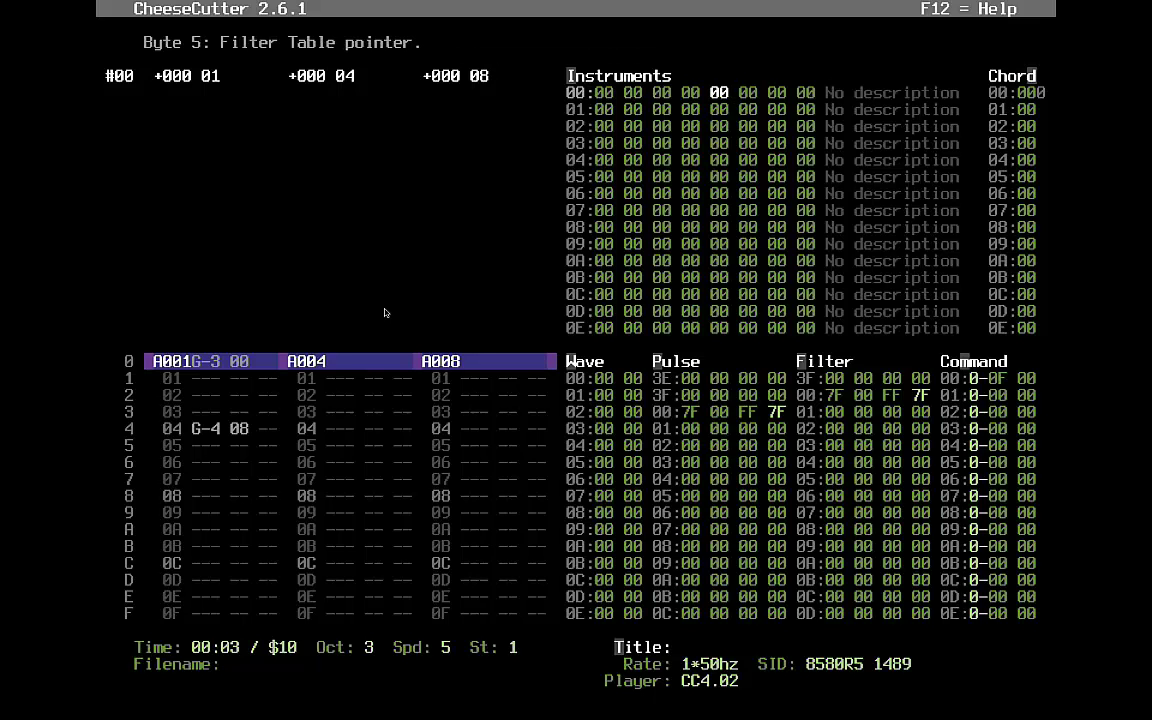
# - Read the descriptions of the remaining byte columns in the row of instrument 01
pyautogui.press('Down')
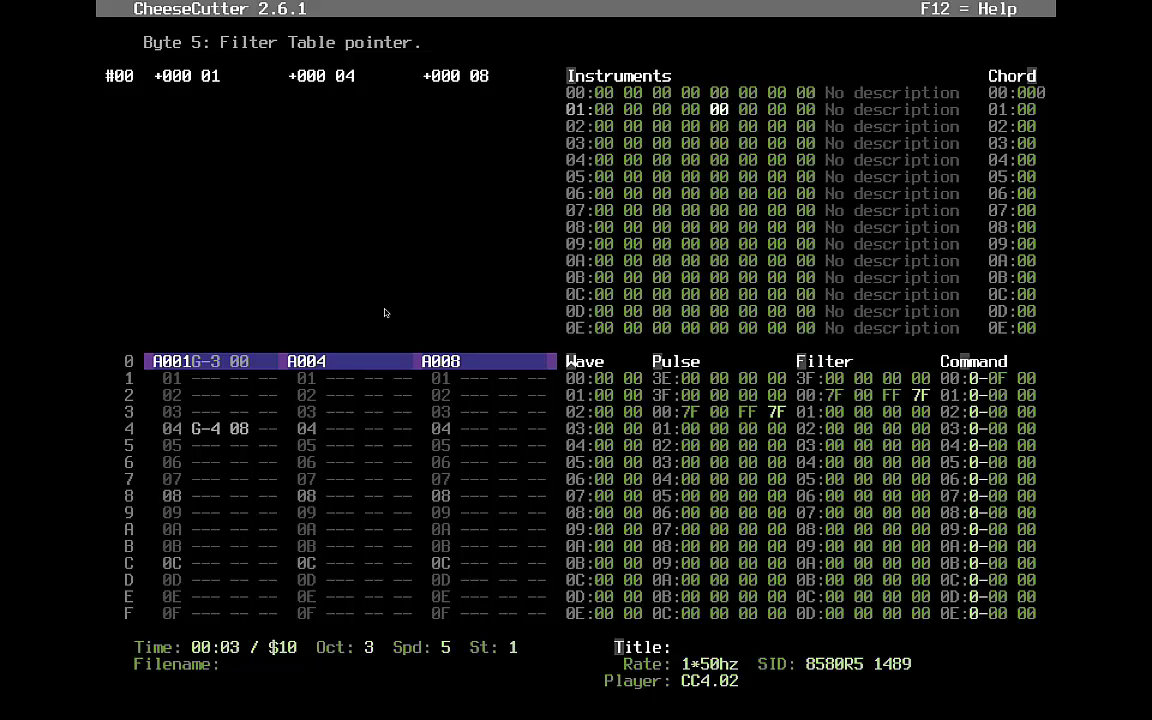
pyautogui.press('Right')
pyautogui.press('Right')
pyautogui.press('Right')
pyautogui.press('Left')
pyautogui.press('Left')
pyautogui.press('Left')
pyautogui.press('Left')
pyautogui.press('Left')
pyautogui.press('Left')
pyautogui.press('Left')
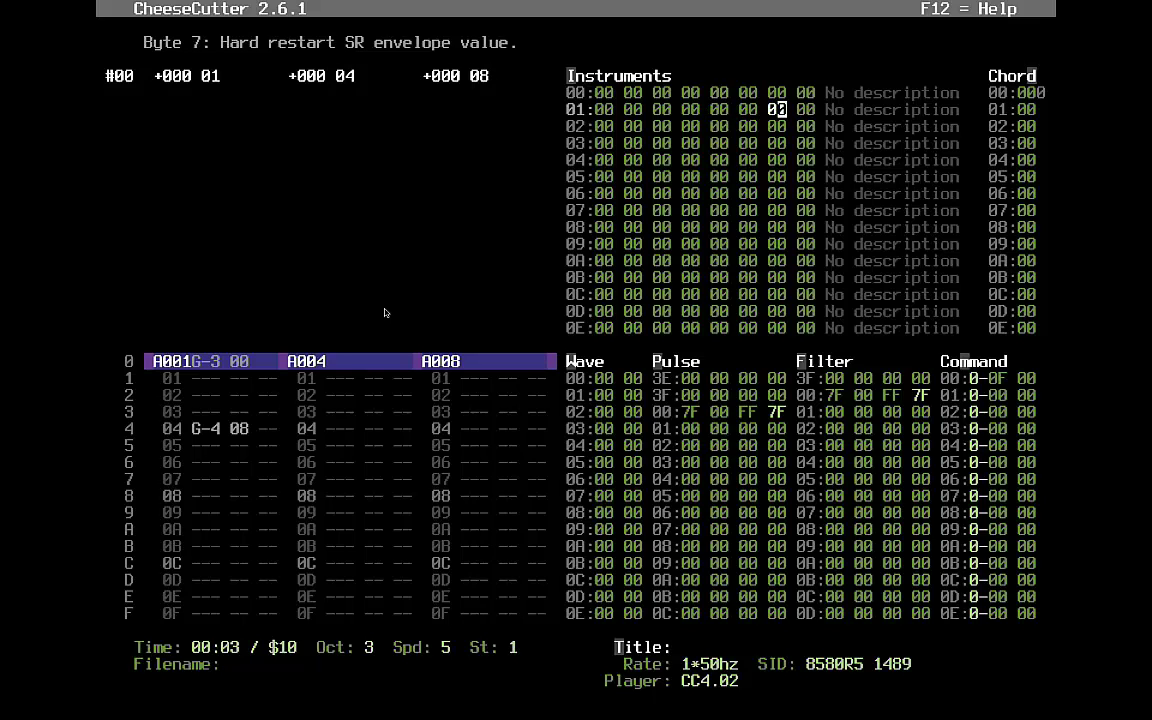
pyautogui.press('Left')
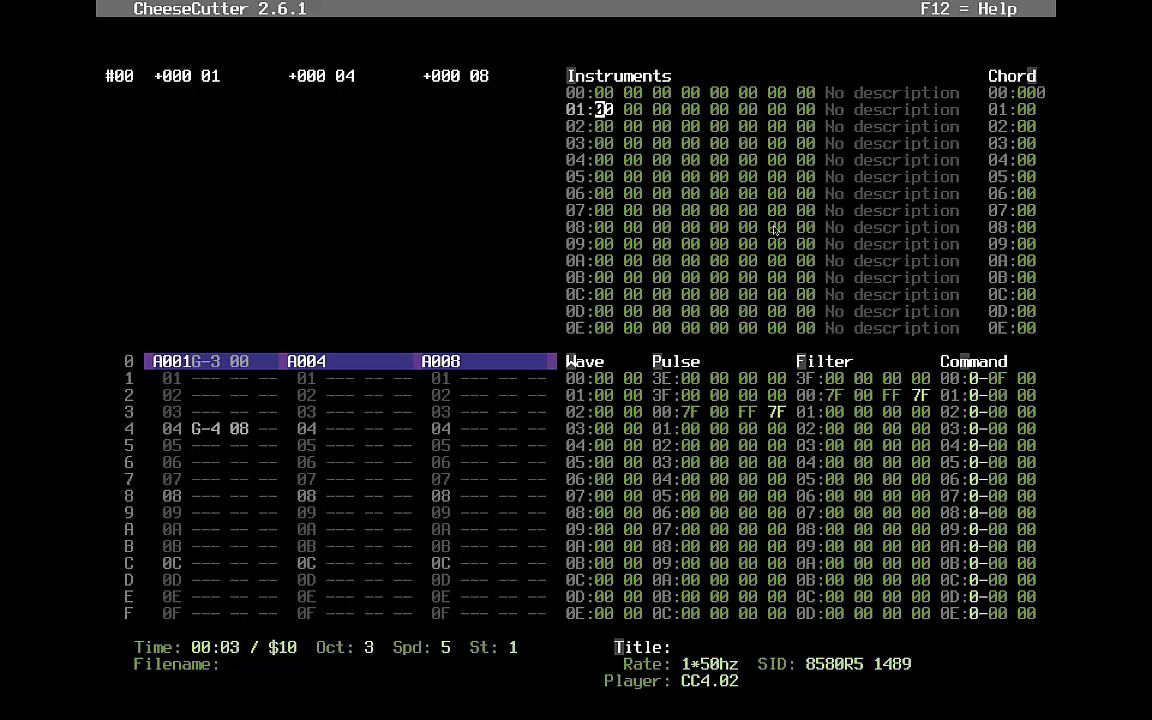
pyautogui.press('Up')
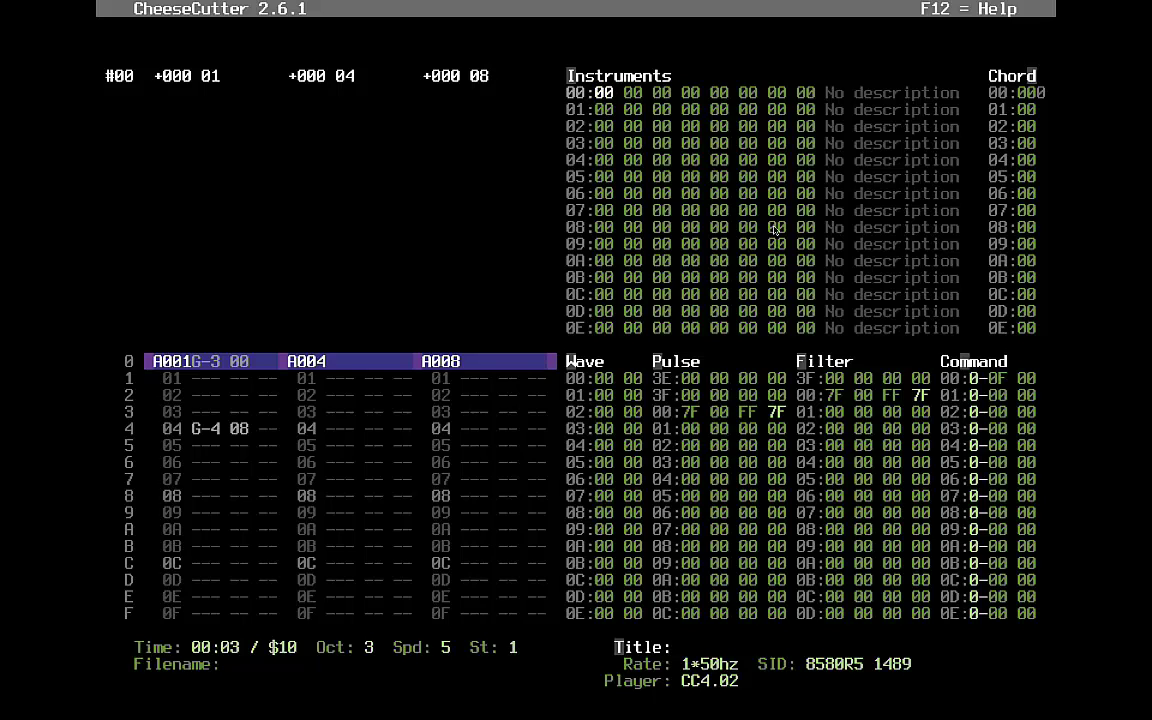
pyautogui.press('Down')
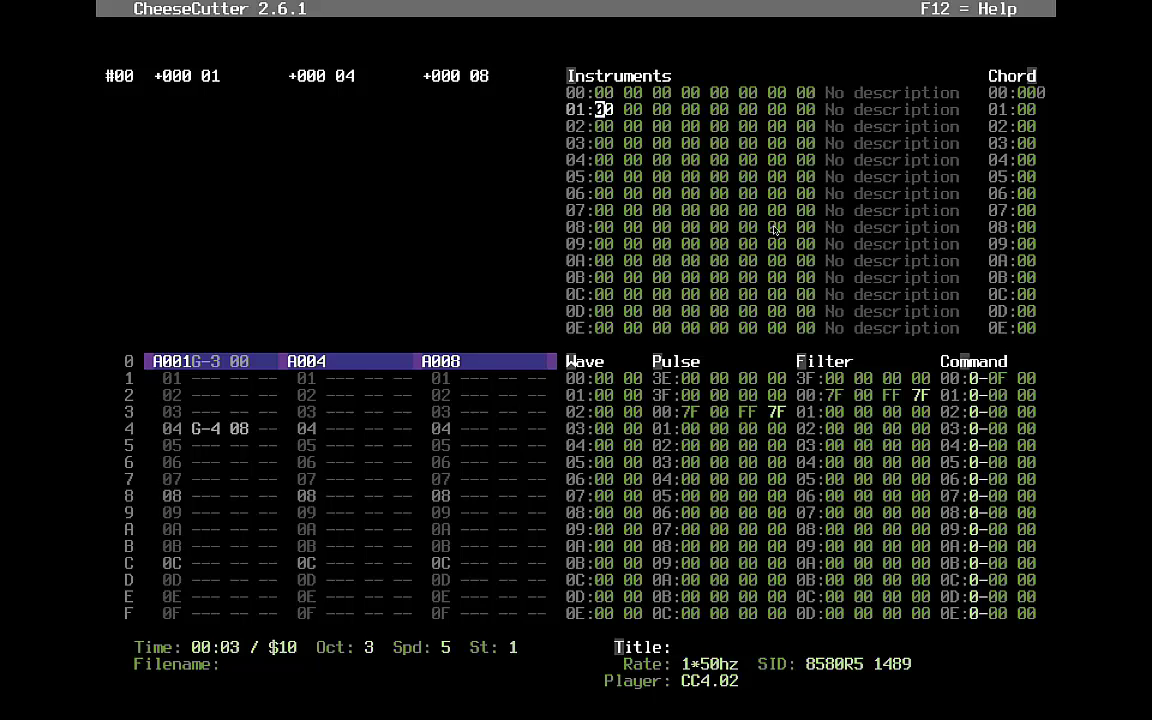
# - Read the instrument table's help page, and the descriptions of bytes 1 to 3 of instrument 01
pyautogui.press('F12')
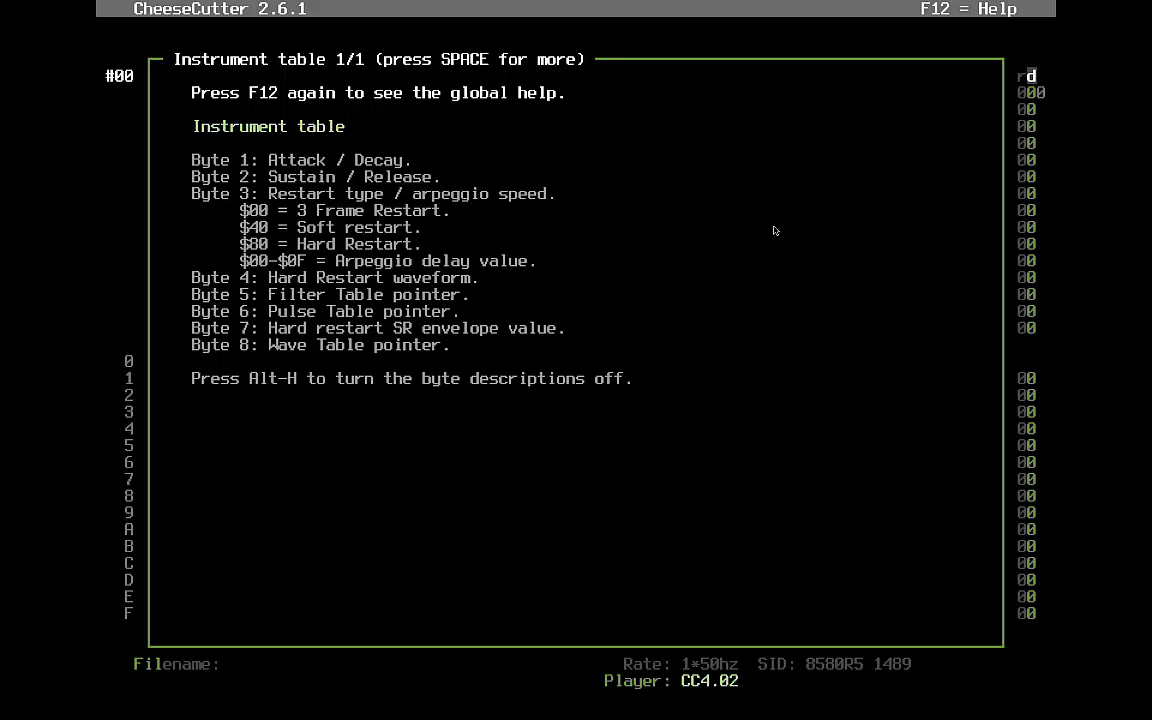
pyautogui.press('Escape')
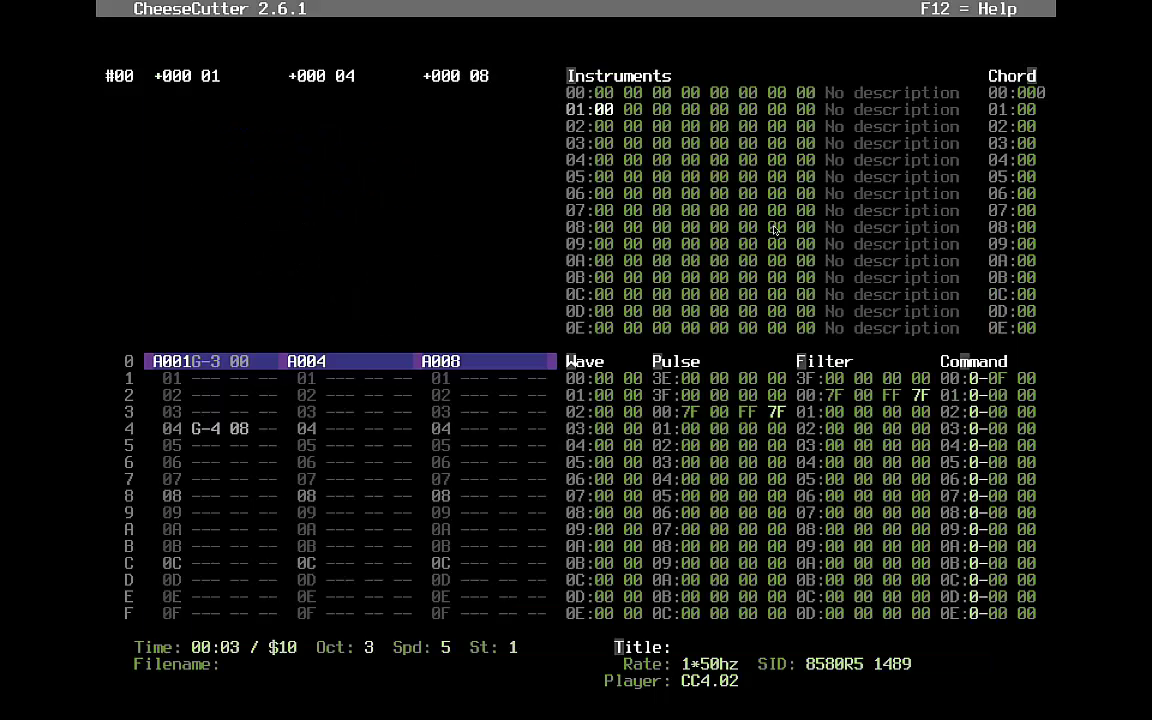
pyautogui.press('Right')
pyautogui.press('Right')
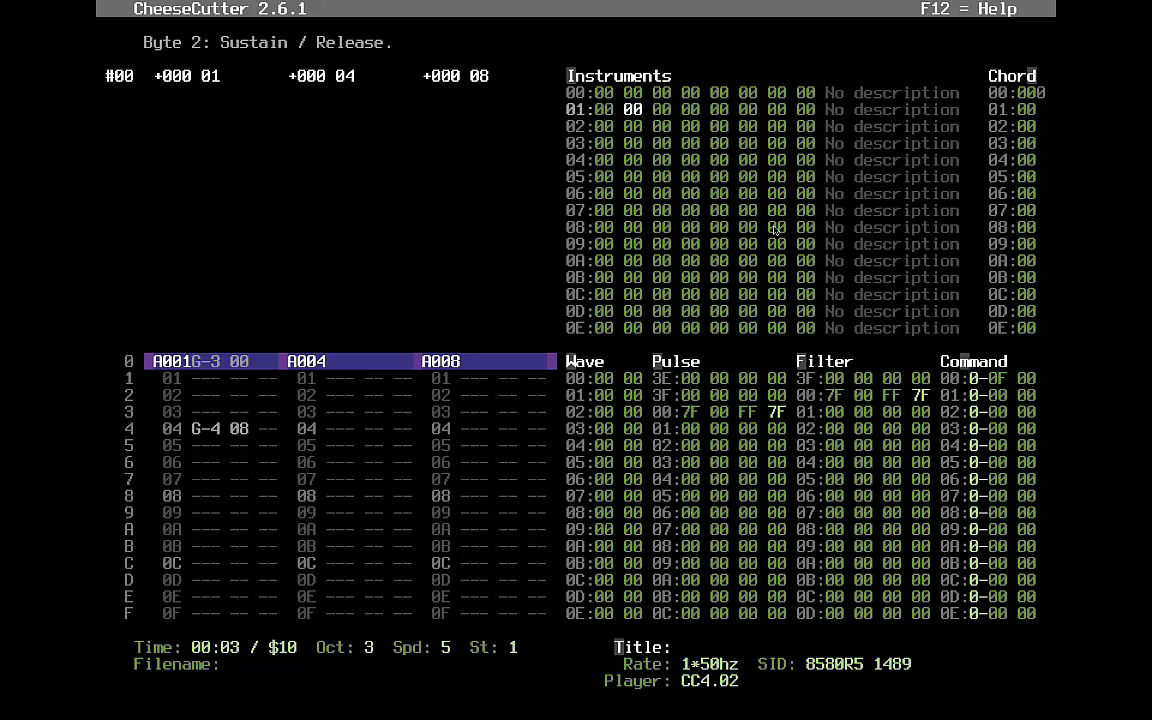
pyautogui.press('Right')
pyautogui.press('Right')
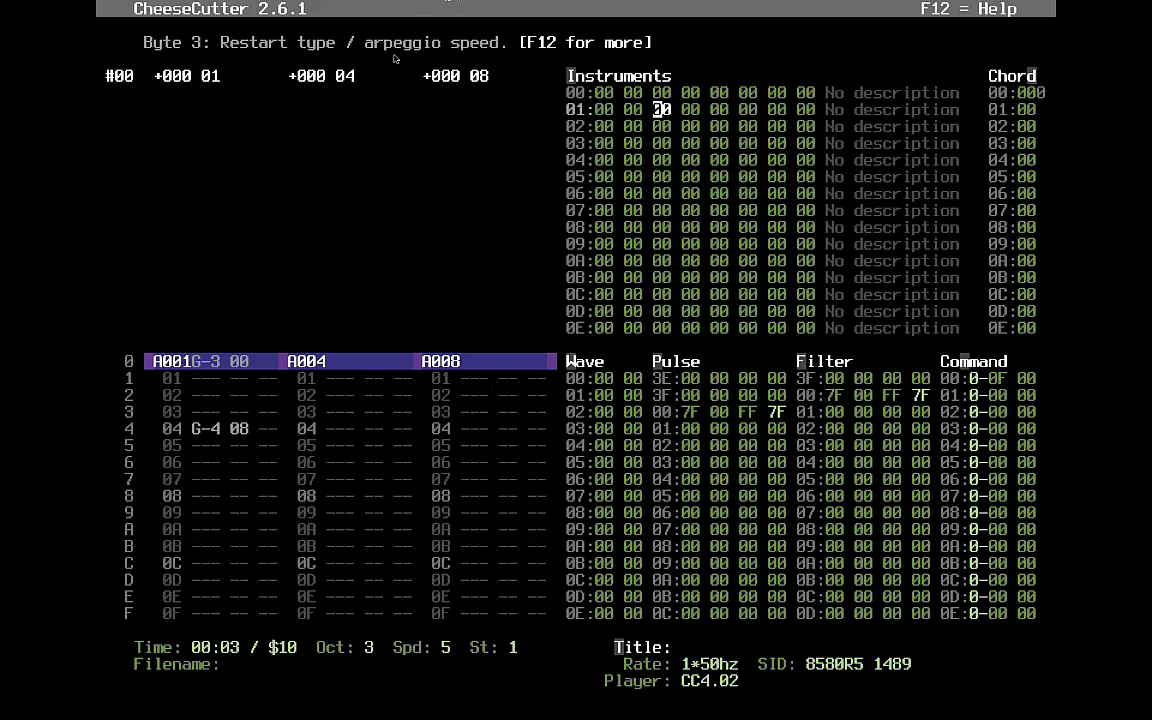
pyautogui.press('Left')
pyautogui.press('Left')
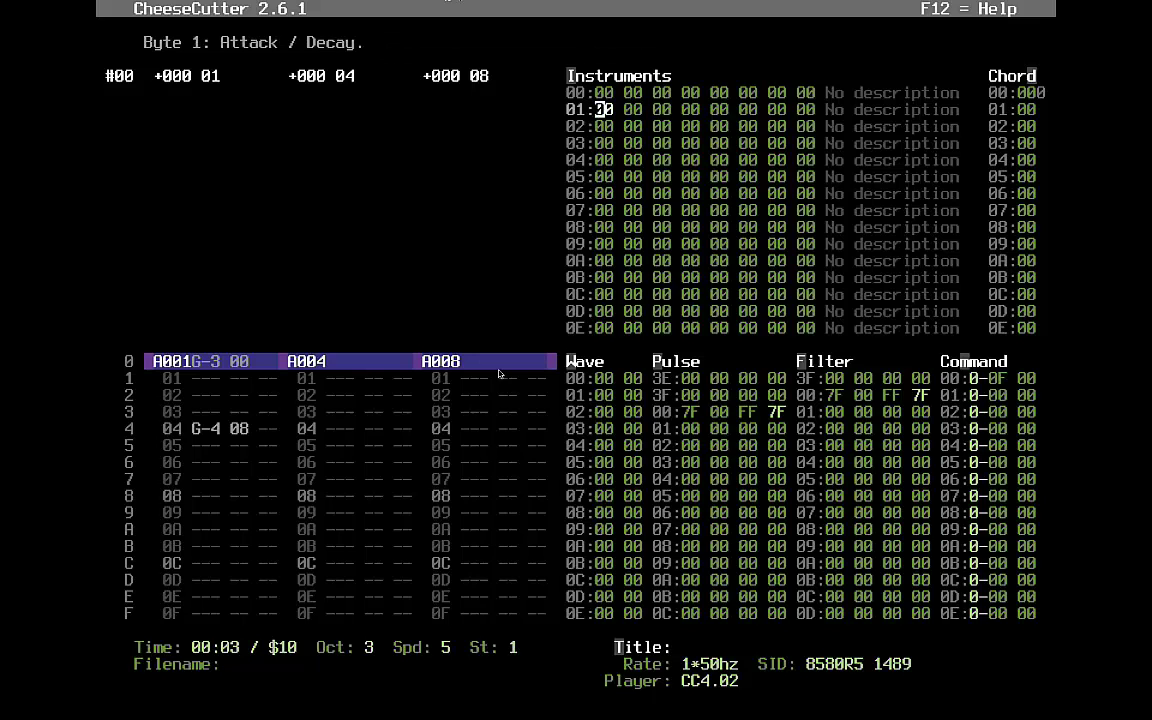
# - Examine the Attack / Decay and Sustain / Release bytes of instrument 01
pyautogui.press('Right')
pyautogui.press('Right')
pyautogui.press('Right')
pyautogui.press('Right')
pyautogui.press('Right')
pyautogui.press('Left')
pyautogui.press('Left')
pyautogui.press('Left')
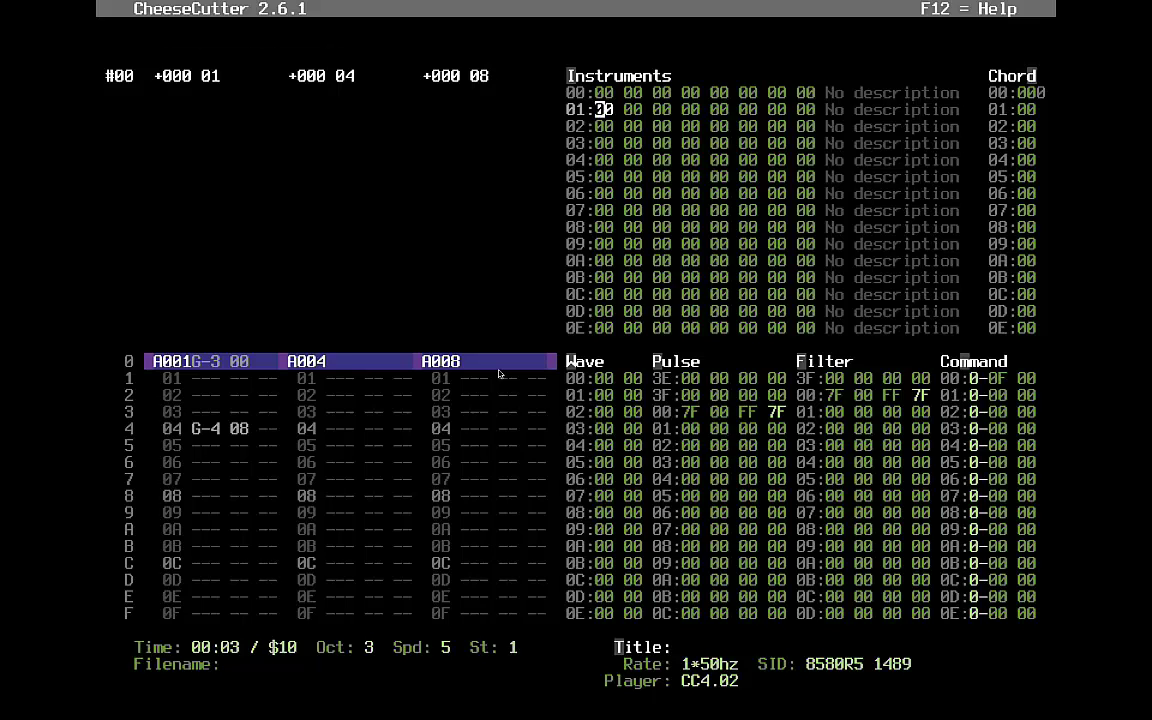
pyautogui.press('Right')
pyautogui.press('Left')
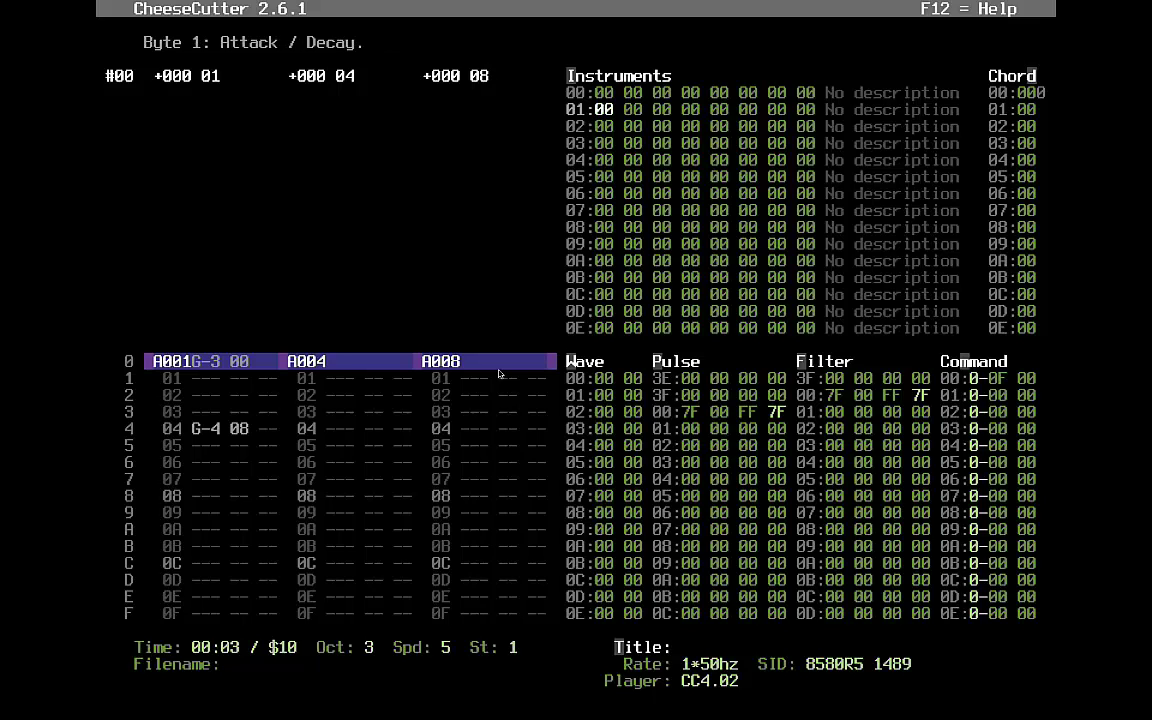
pyautogui.press('Right')
pyautogui.press('Left')
pyautogui.press('Right')
pyautogui.press('Left')
pyautogui.press('Right')
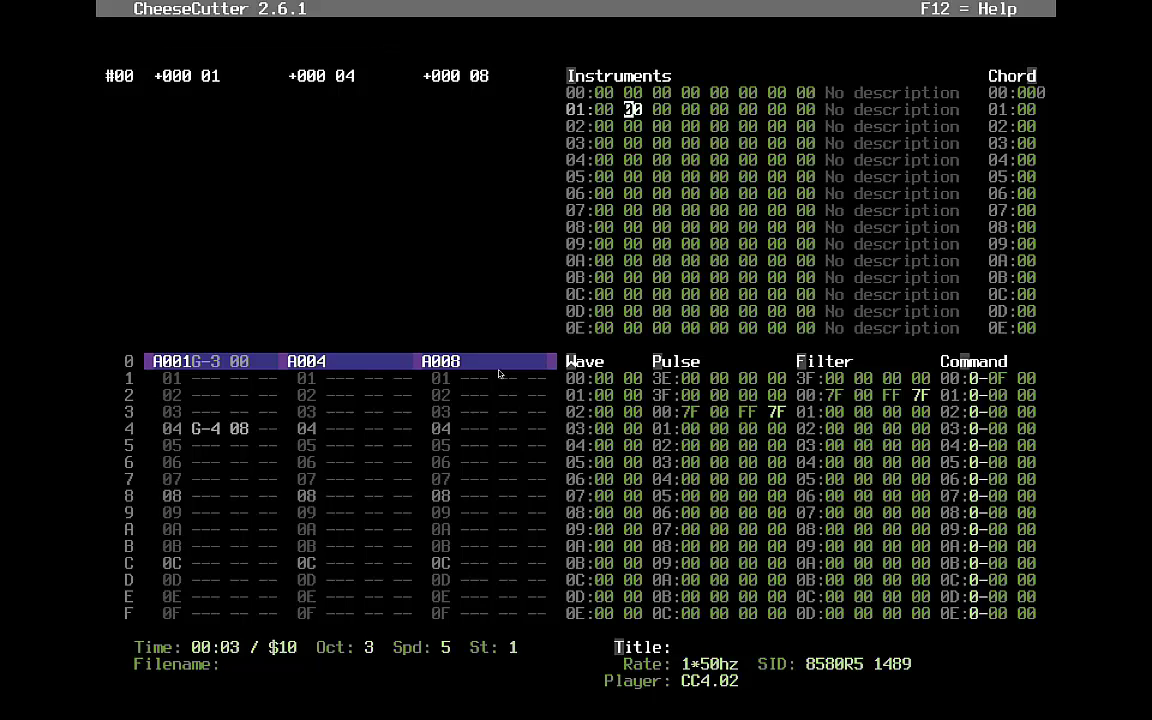
pyautogui.press('Left')
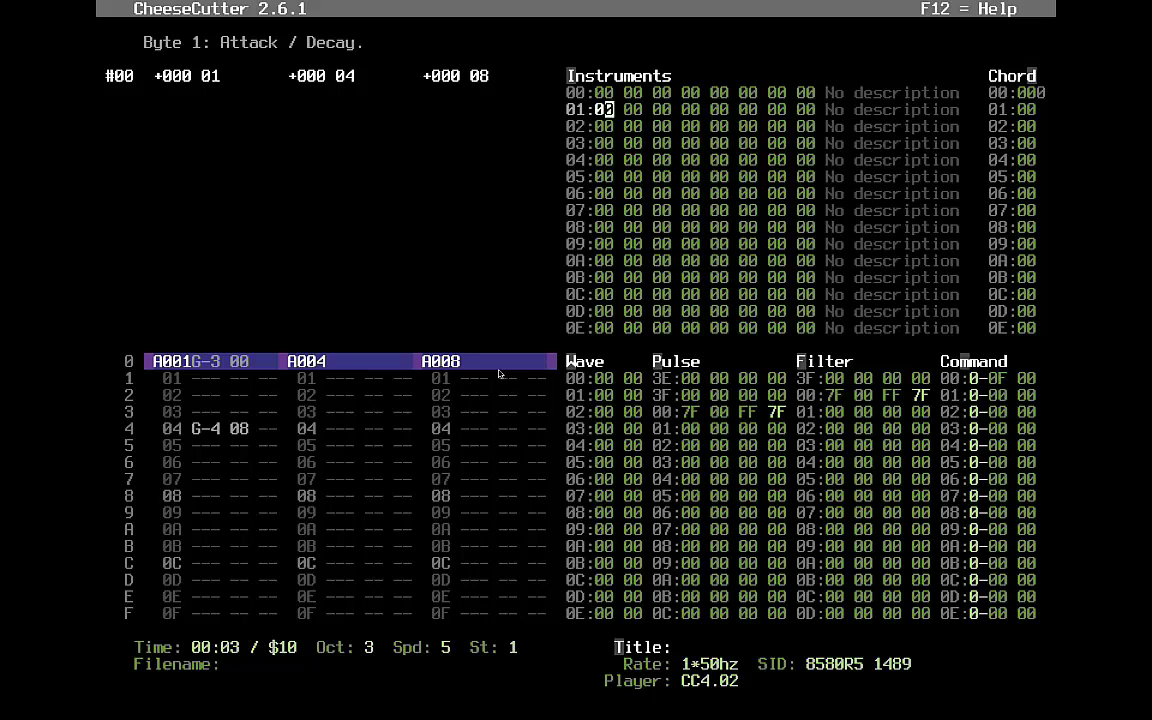
pyautogui.press('Right')
pyautogui.press('Left')
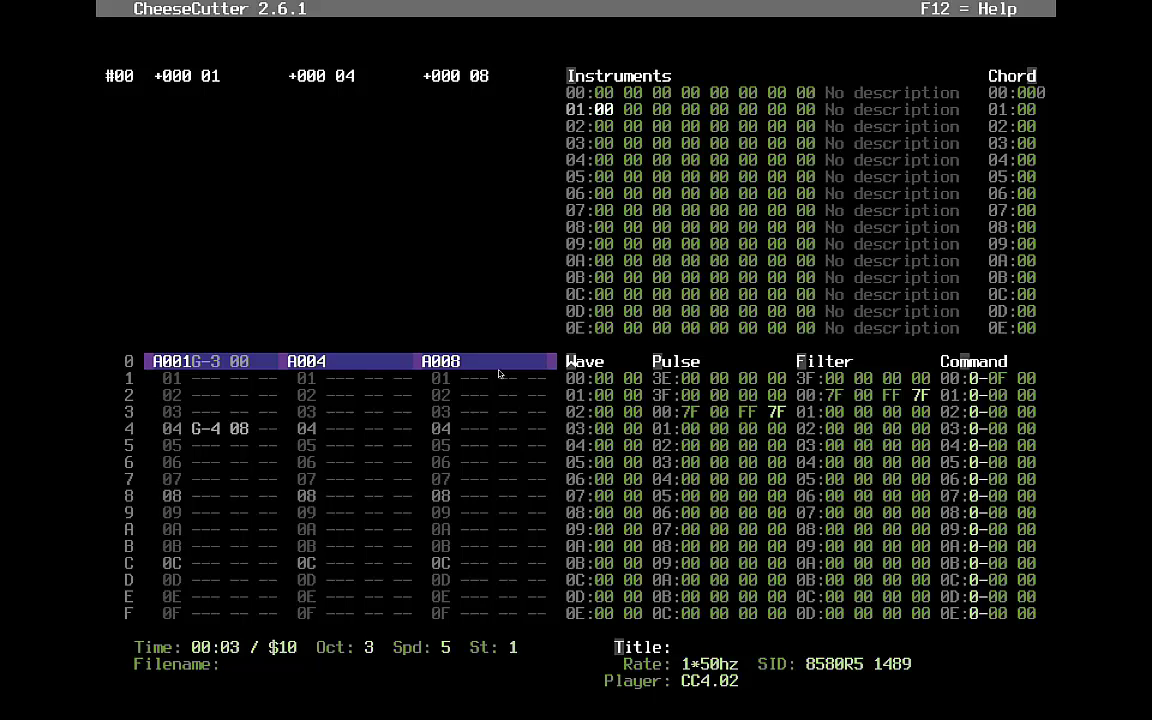
pyautogui.press('Right')
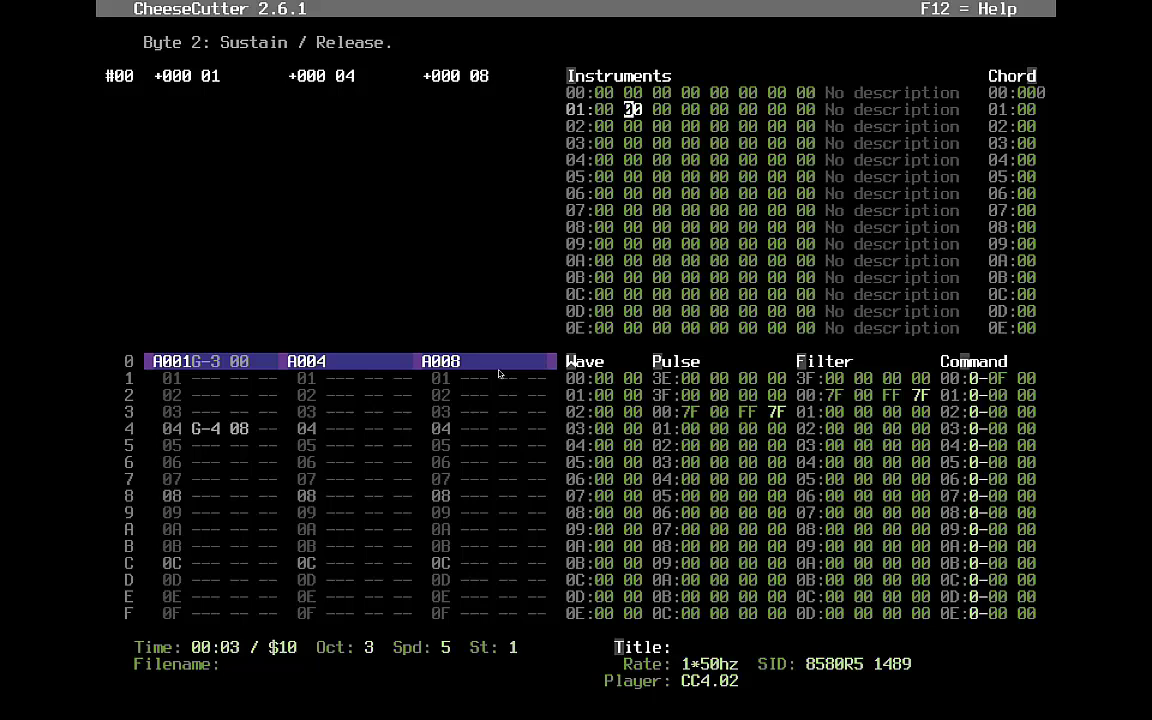
pyautogui.press('Left')
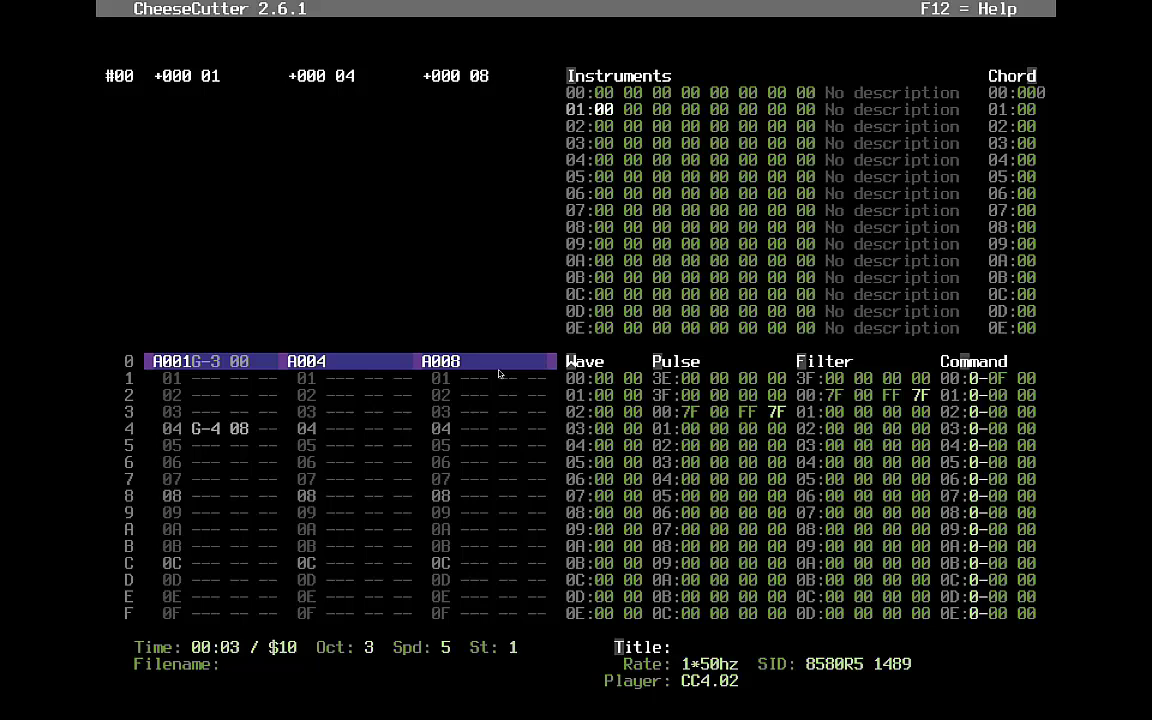
pyautogui.press('Right')
pyautogui.press('Left')
# - Delete the notes in the opening row and row 04 of the first voice's sequence 01
pyautogui.press('Tab')
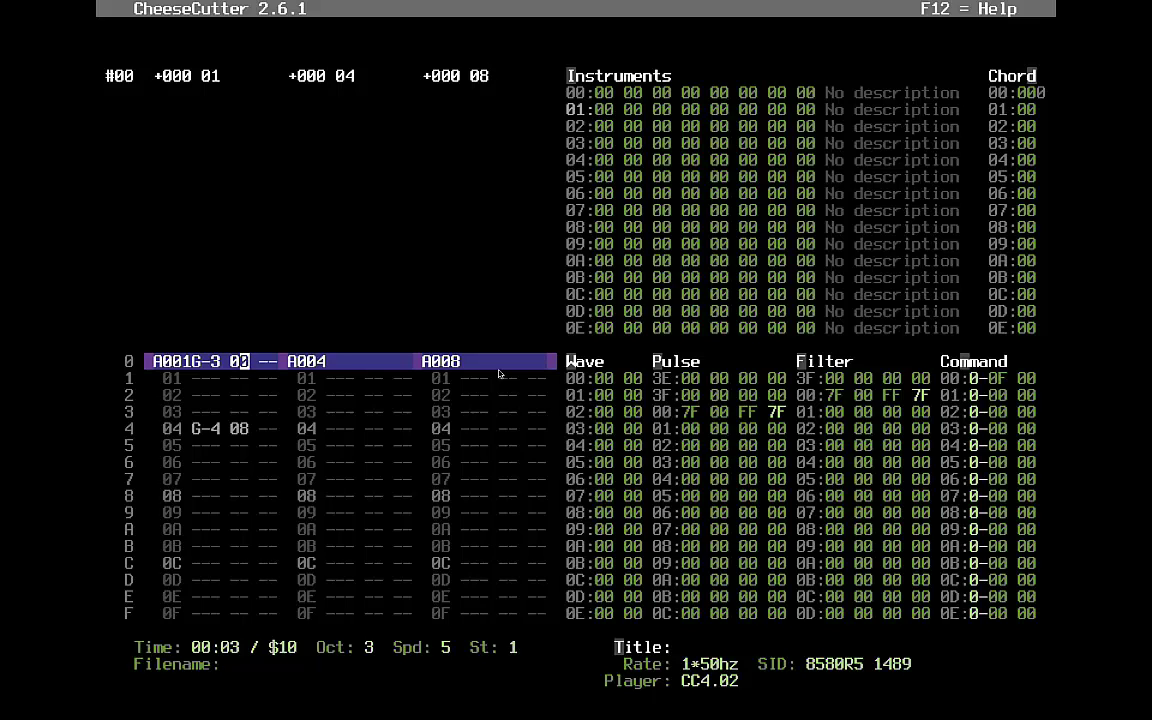
pyautogui.press('Right')
pyautogui.press('Left')
pyautogui.press('Left')
pyautogui.press('Left')
pyautogui.press('Left')
pyautogui.press('Delete')
pyautogui.press('Down')
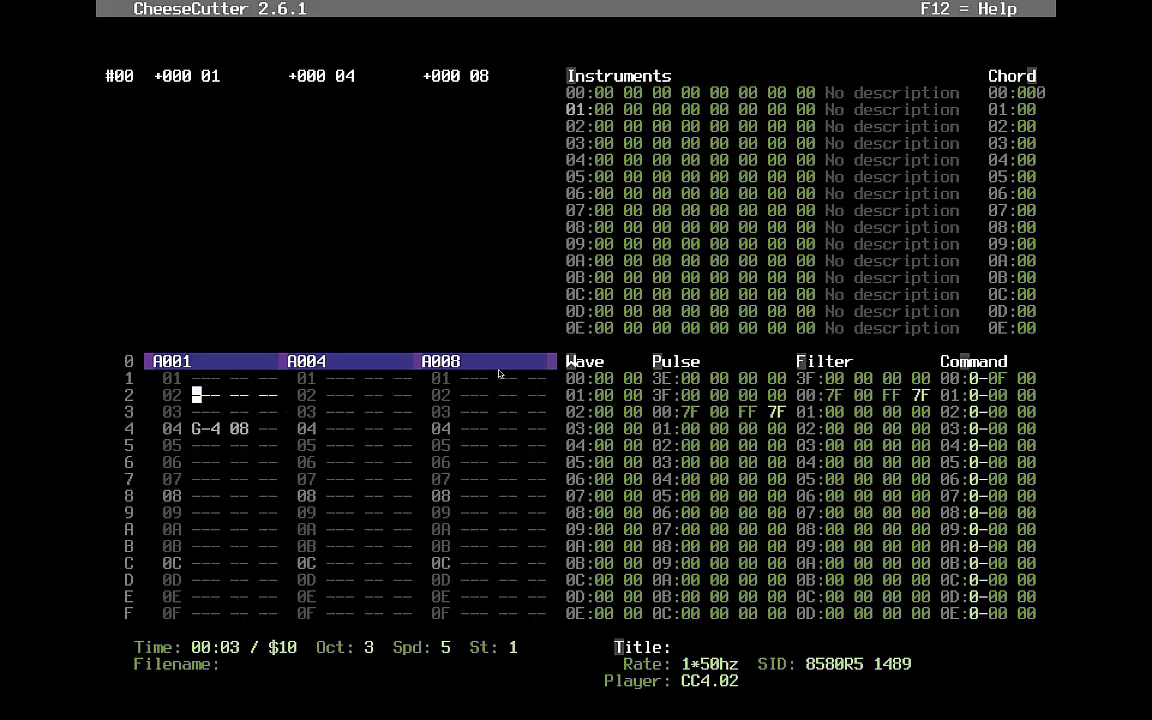
pyautogui.press('Down')
pyautogui.press('Down')
pyautogui.press('Delete')
pyautogui.press('Up')
pyautogui.press('Up')
pyautogui.press('Up')
pyautogui.press('Up')
pyautogui.press('Up')
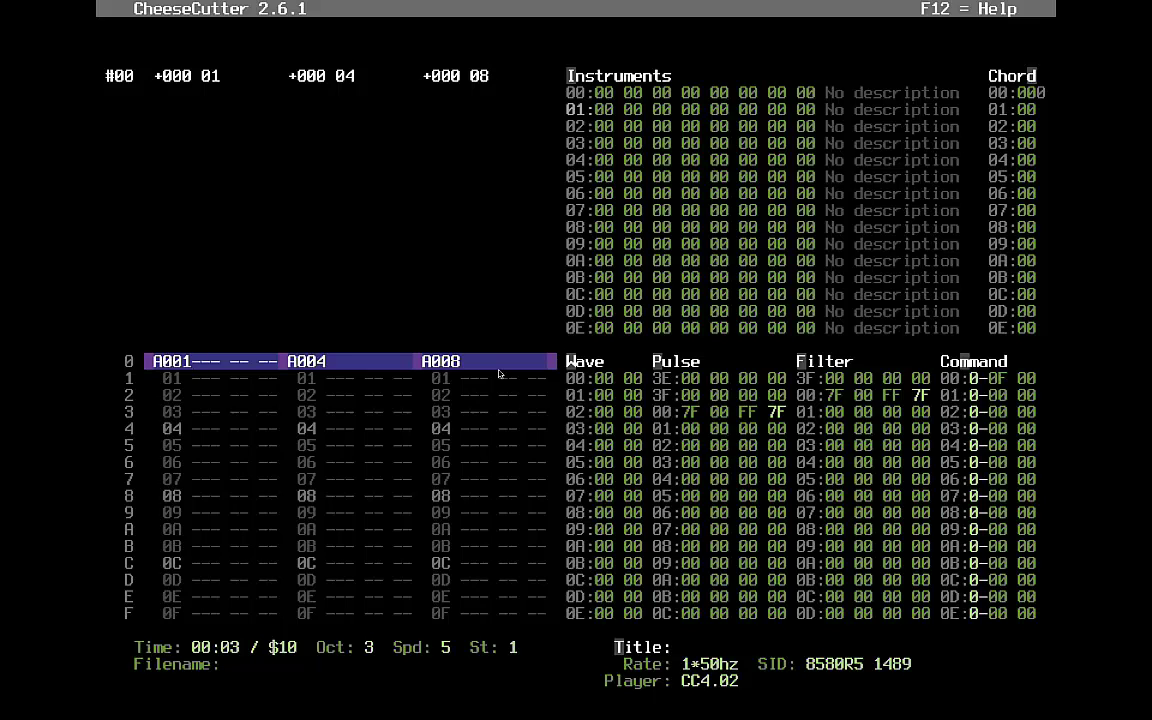
# - Lower the octave to 1 and enter the note C-2 with instrument 01 in the opening row of sequence 01
pyautogui.press('Down')
pyautogui.press('Up')
pyautogui.press('q')
pyautogui.press('Up')
pyautogui.press('Right')
pyautogui.press('Right')
pyautogui.press('KP_Divide')
pyautogui.press('KP_Divide')
pyautogui.press('2')
pyautogui.press('Down')
pyautogui.press('Down')
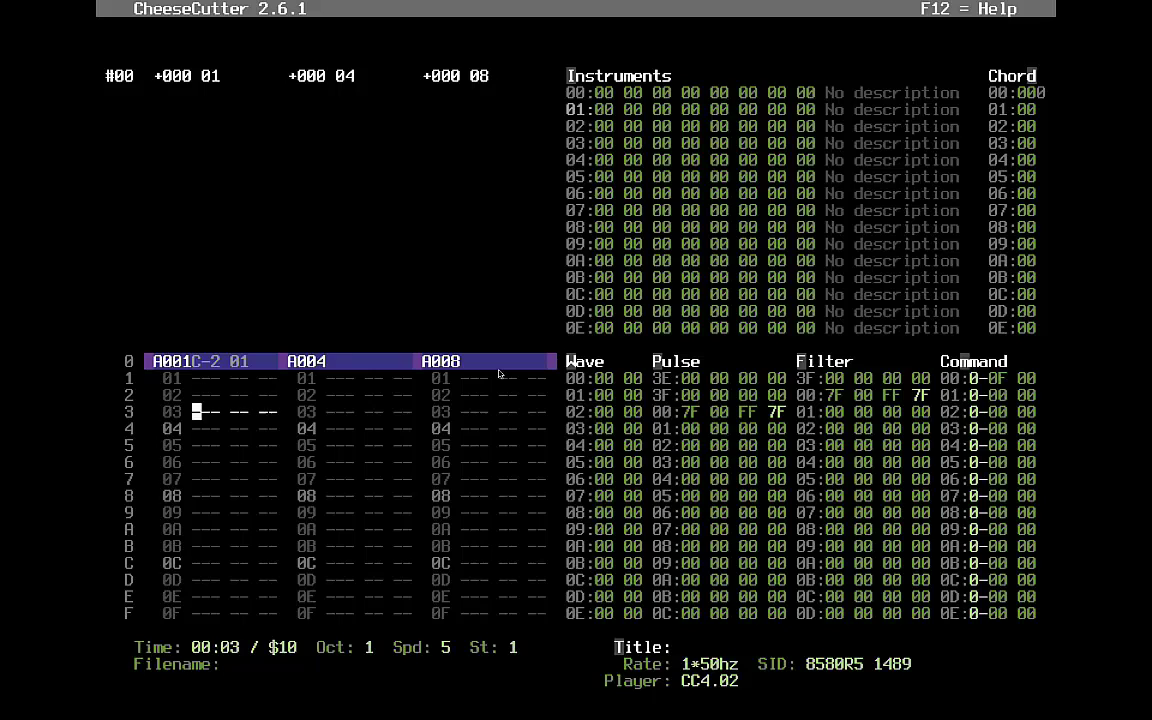
# - Enter the note C-2 with instrument 01 in row 08 of the first voice's sequence 01
pyautogui.press('Down')
pyautogui.press('Down')
pyautogui.press('Down')
pyautogui.press('Down')
pyautogui.press('Down')
pyautogui.press('q')
pyautogui.press('Down')
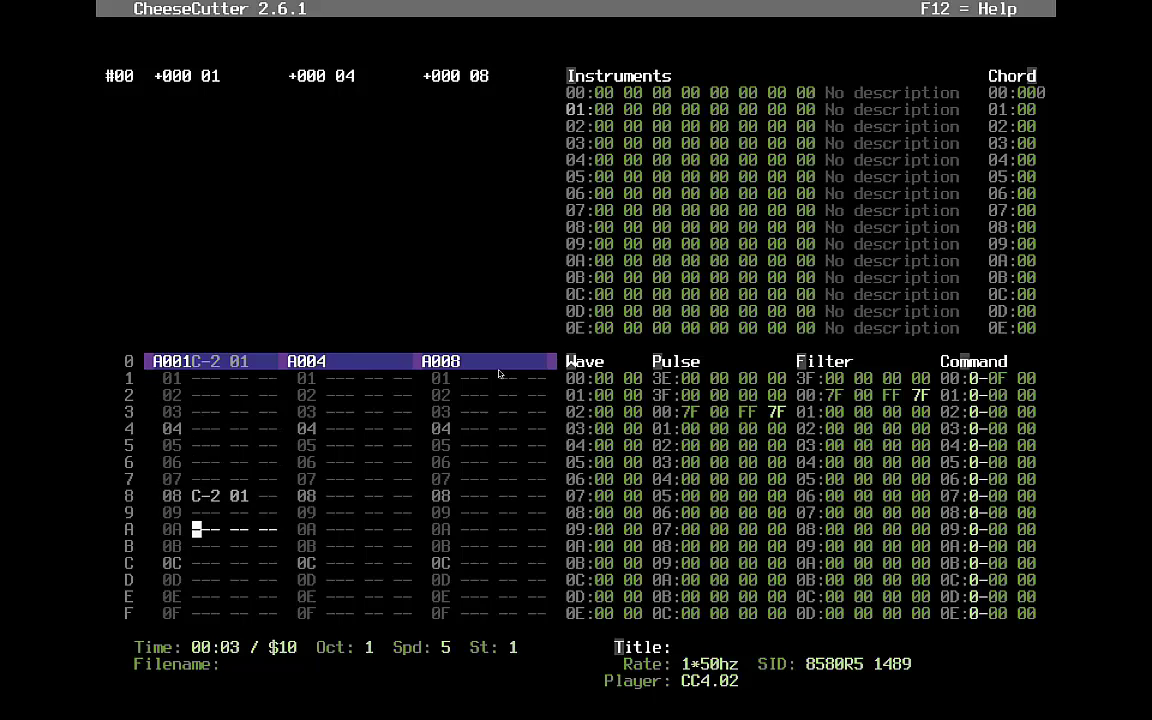
# - Enter the note C-2 with instrument 01 in row 10 of the first voice's sequence 01
pyautogui.press('Down')
pyautogui.press('Down')
pyautogui.press('Down')
pyautogui.press('Down')
pyautogui.press('Down')
pyautogui.press('Down')
pyautogui.press('Down')
pyautogui.press('Down')
pyautogui.press('Down')
pyautogui.press('Up')
pyautogui.press('Up')
pyautogui.press('Up')
pyautogui.press('q')
pyautogui.press('Down')
pyautogui.press('Down')
pyautogui.press('Down')
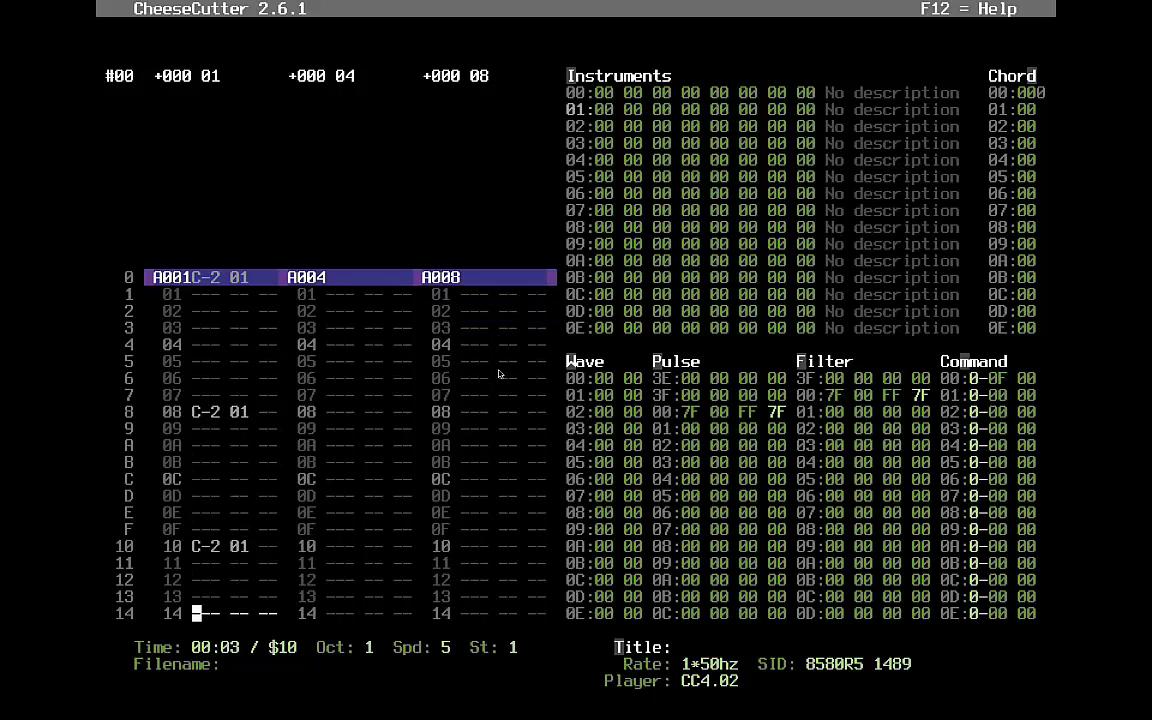
# - Enter the note C-2 with instrument 01 in row 18 of the first voice's sequence 01
pyautogui.press('Down')
pyautogui.press('Down')
pyautogui.press('Down')
pyautogui.press('Down')
pyautogui.press('Down')
pyautogui.press('Down')
pyautogui.press('Up')
pyautogui.press('Up')
pyautogui.press('q')
pyautogui.press('Down')
pyautogui.press('Down')
pyautogui.press('Down')
pyautogui.press('Down')
pyautogui.press('Down')
pyautogui.press('Down')
pyautogui.press('Down')
pyautogui.press('Down')
pyautogui.press('Down')
pyautogui.press('Down')
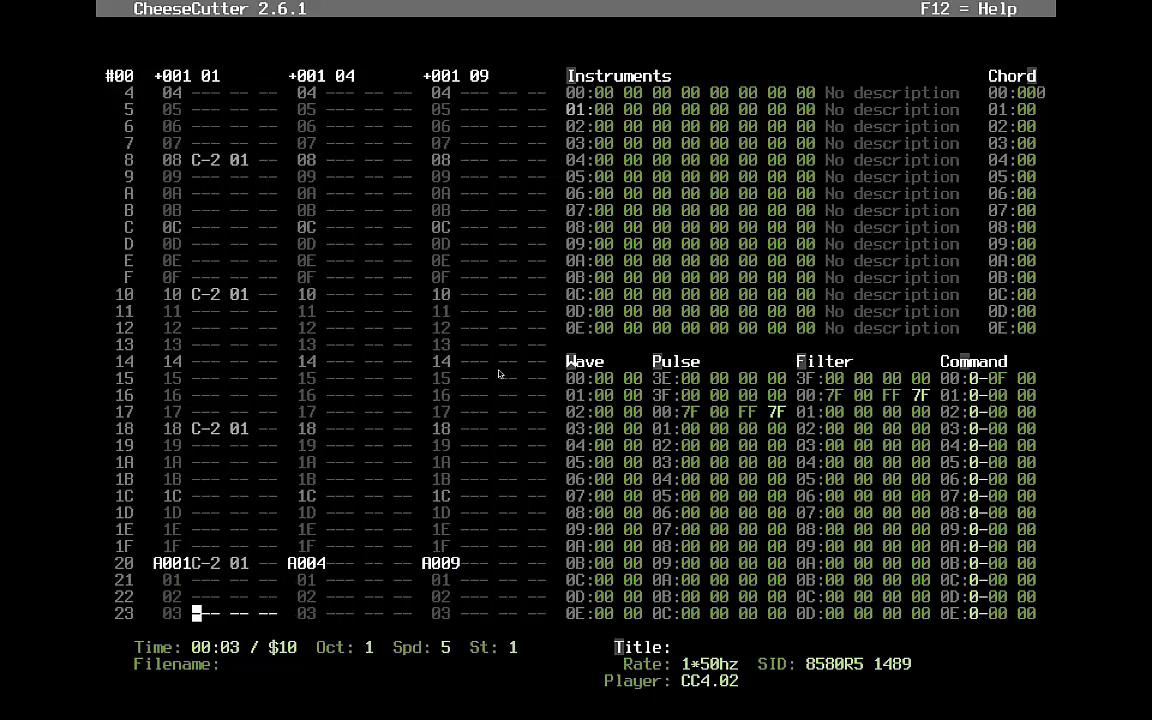
# - Examine the C-2 notes in the first voice across the repeats of sequence 01, back to the song's opening rows
pyautogui.press('Down')
pyautogui.press('Down')
pyautogui.press('Down')
pyautogui.press('Down')
pyautogui.press('Down')
pyautogui.press('Up')
pyautogui.press('Up')
pyautogui.press('Up')
pyautogui.press('Up')
pyautogui.press('Up')
pyautogui.press('Up')
pyautogui.press('Up')
pyautogui.press('Up')
pyautogui.press('Up')
pyautogui.press('Up')
pyautogui.press('Up')
pyautogui.press('Up')
pyautogui.press('Up')
pyautogui.press('Up')
pyautogui.press('Up')
pyautogui.press('Up')
pyautogui.press('Up')
pyautogui.press('Up')
pyautogui.press('Up')
pyautogui.press('Up')
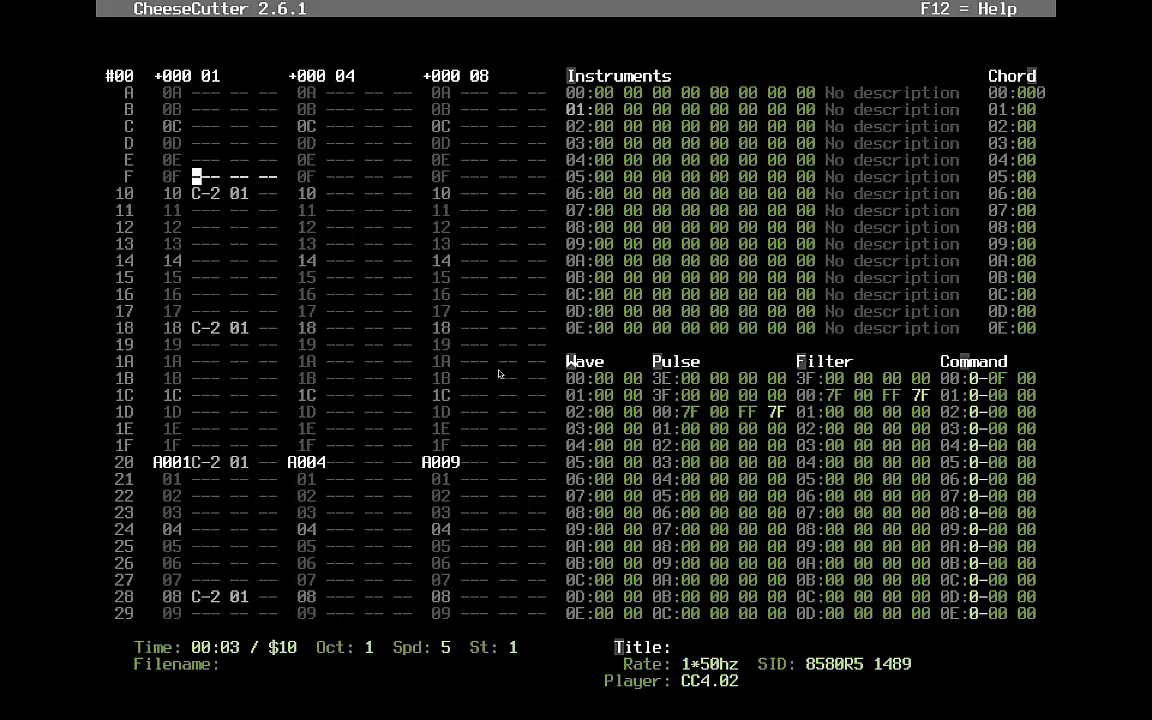
pyautogui.press('Up')
pyautogui.press('Up')
pyautogui.press('Up')
pyautogui.press('Up')
pyautogui.press('Up')
pyautogui.press('Up')
pyautogui.press('Up')
pyautogui.press('Up')
pyautogui.press('Up')
pyautogui.press('Up')
pyautogui.press('Up')
pyautogui.press('Up')
pyautogui.press('Up')
pyautogui.press('Up')
pyautogui.press('Up')
pyautogui.press('Down')
pyautogui.press('Down')
pyautogui.press('Down')
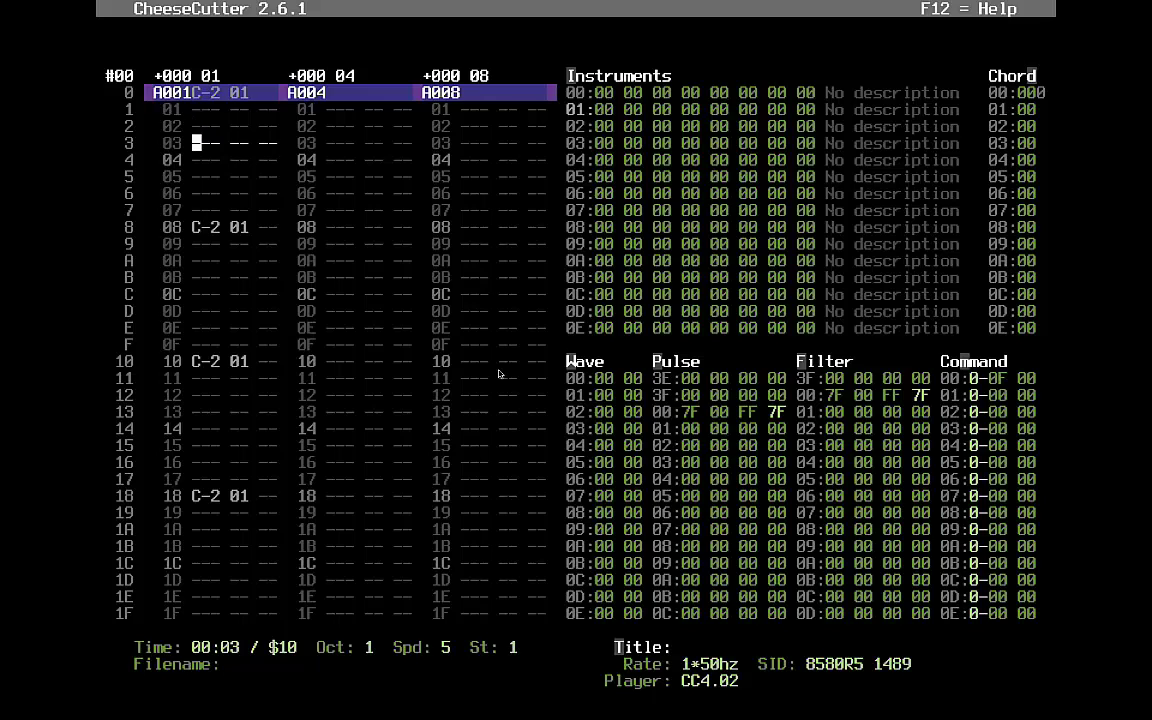
# - Play the song from the beginning to check the C-2 rhythm in the first voice, and stop playback
pyautogui.press('F1')
pyautogui.press('F1')
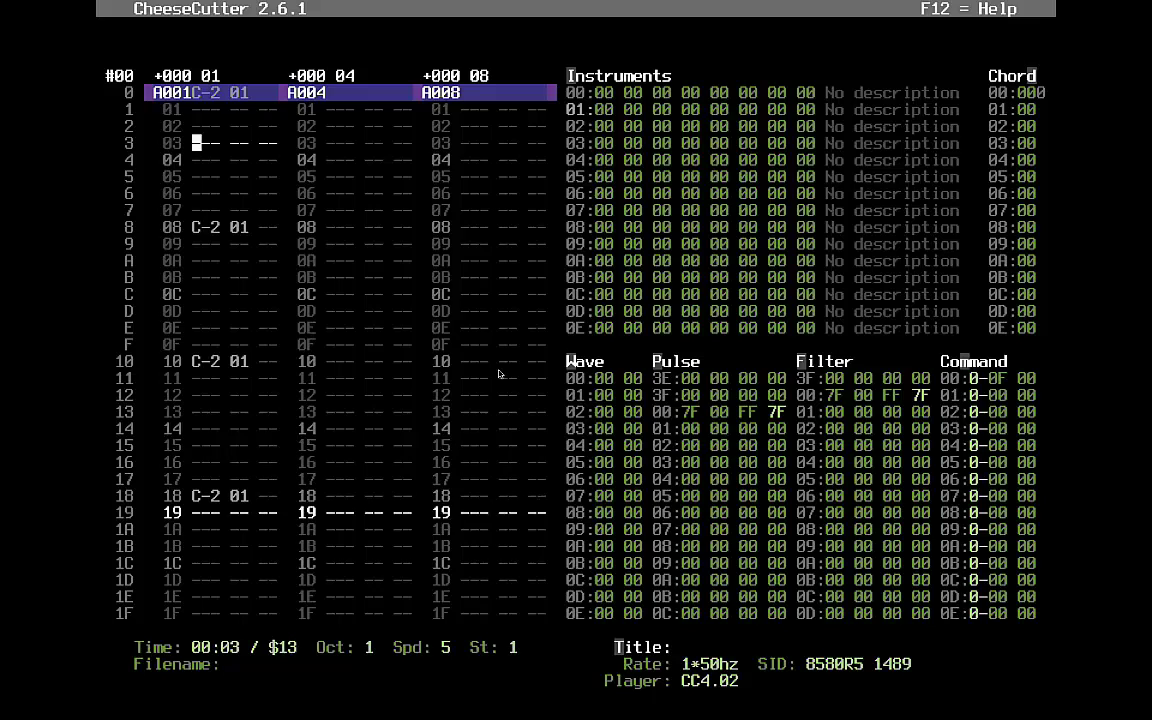
pyautogui.press('F4')
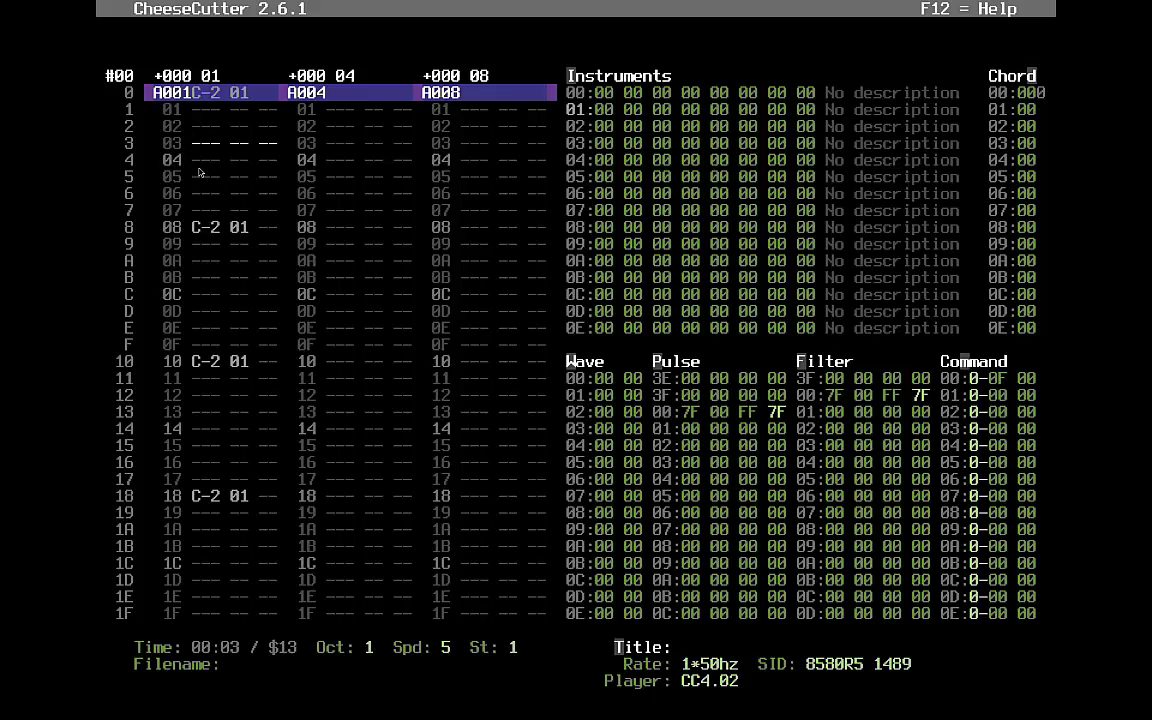
# - Enter a trial C-2 with instrument 01 in row 03 of the first voice and try note entry with step 4
pyautogui.press('q')
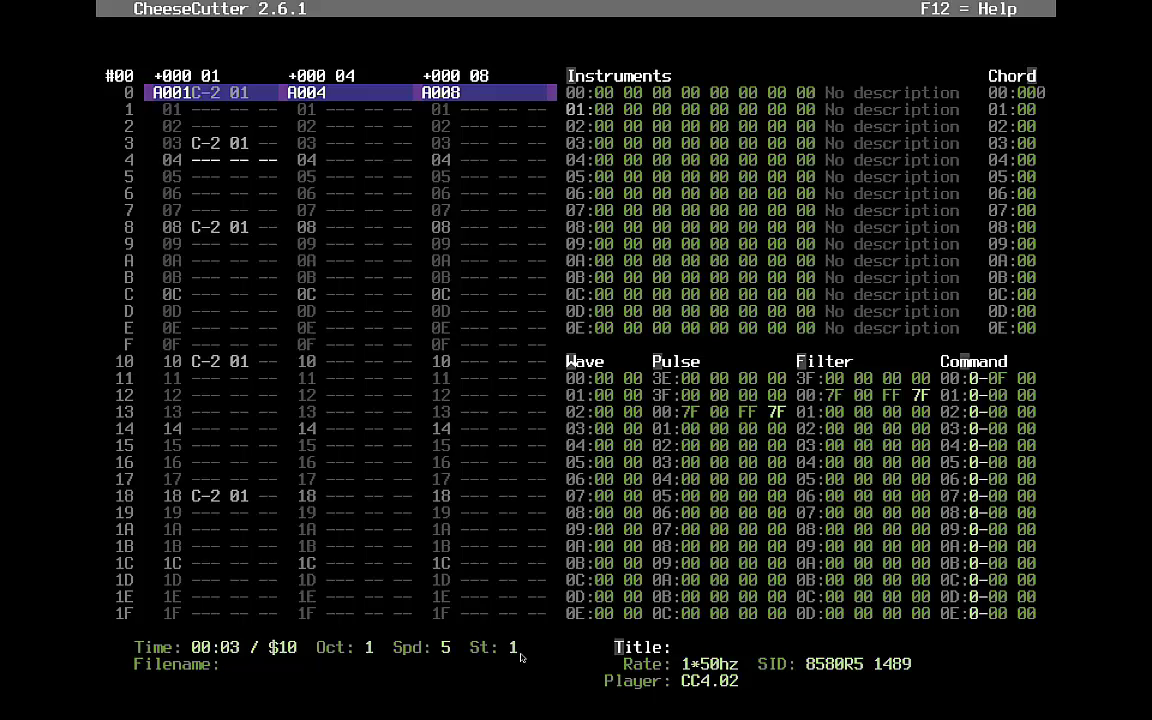
pyautogui.hotkey('ctrl', '4')
pyautogui.press('Up')
pyautogui.press('z')
# - Set the step value back to 1 and delete the trial notes from the first voice
pyautogui.hotkey('ctrl', '1')
pyautogui.press('Up')
pyautogui.press('Up')
pyautogui.press('Up')
pyautogui.press('Up')
pyautogui.press('Delete')
pyautogui.press('Delete')
pyautogui.press('Up')
pyautogui.press('Down')
pyautogui.press('Up')
# - Lower the song speed to 2 and play the song at that speed
pyautogui.press('KP_Subtract')
pyautogui.press('KP_Subtract')
pyautogui.press('KP_Subtract')
pyautogui.press('Up')
pyautogui.press('Up')
pyautogui.press('Up')
pyautogui.press('Down')
pyautogui.press('Down')
pyautogui.press('Down')
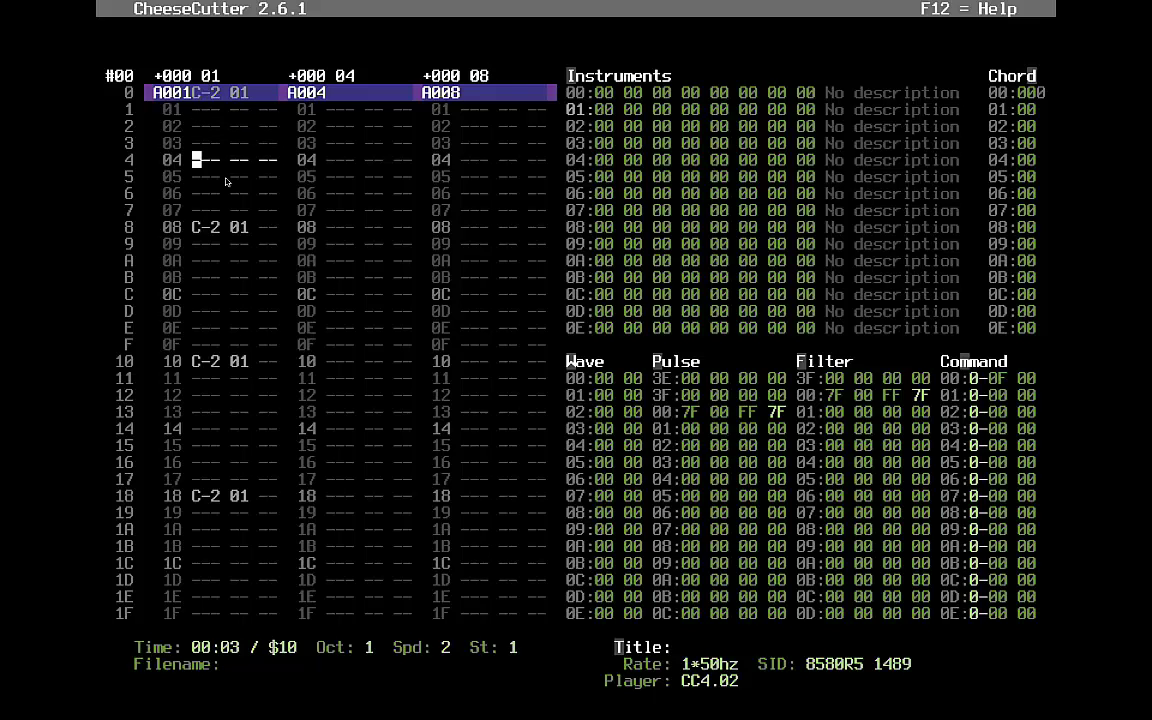
pyautogui.press('F1')
# - Show the track list and switch to subtune 01, returning once to subtune 00 for comparison
pyautogui.press('F5')
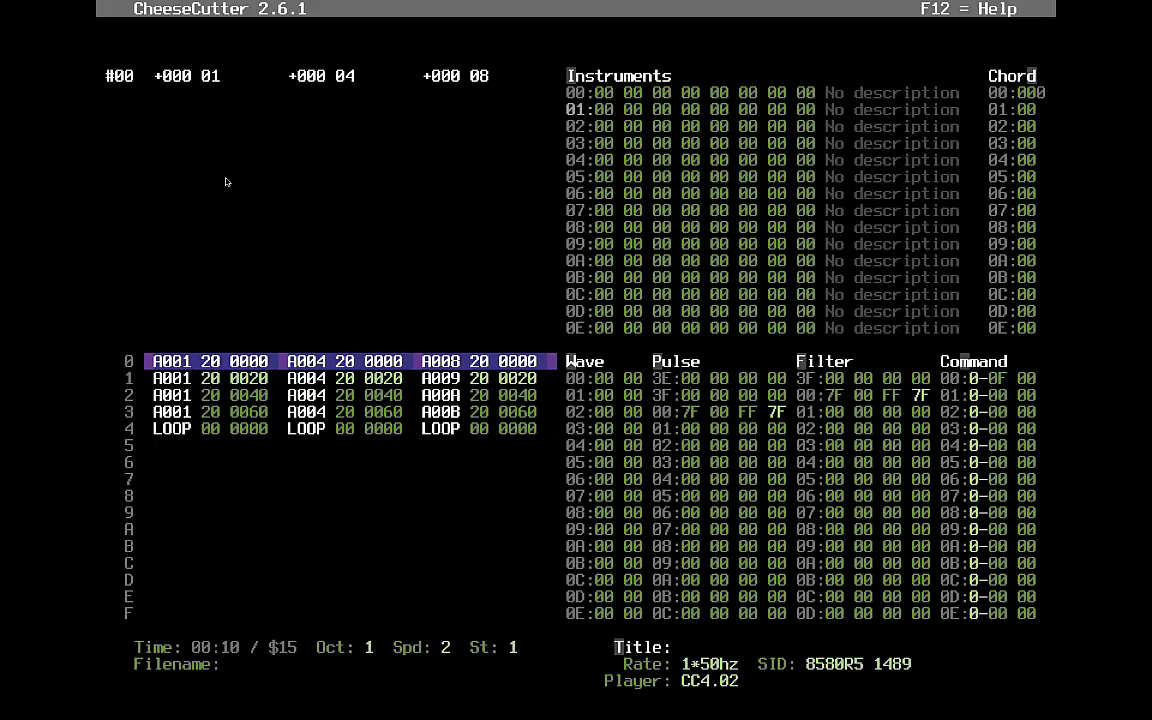
pyautogui.press('ctrl+shift+KP_Add')
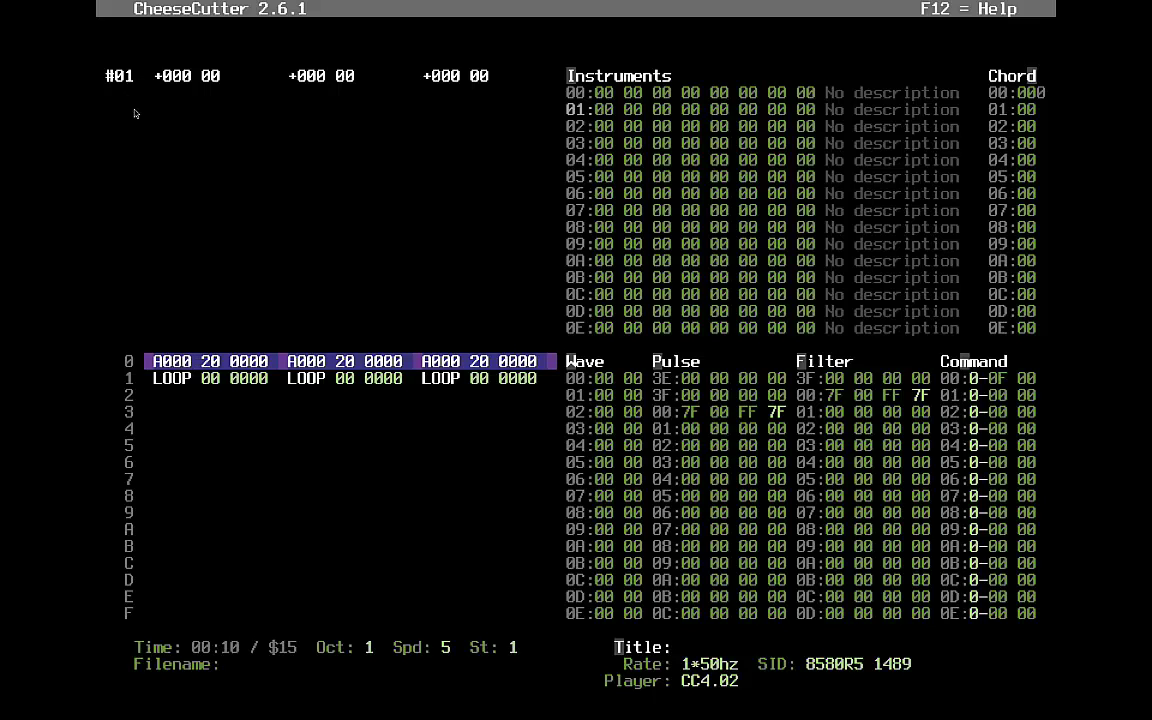
pyautogui.press('ctrl+shift+KP_Subtract')
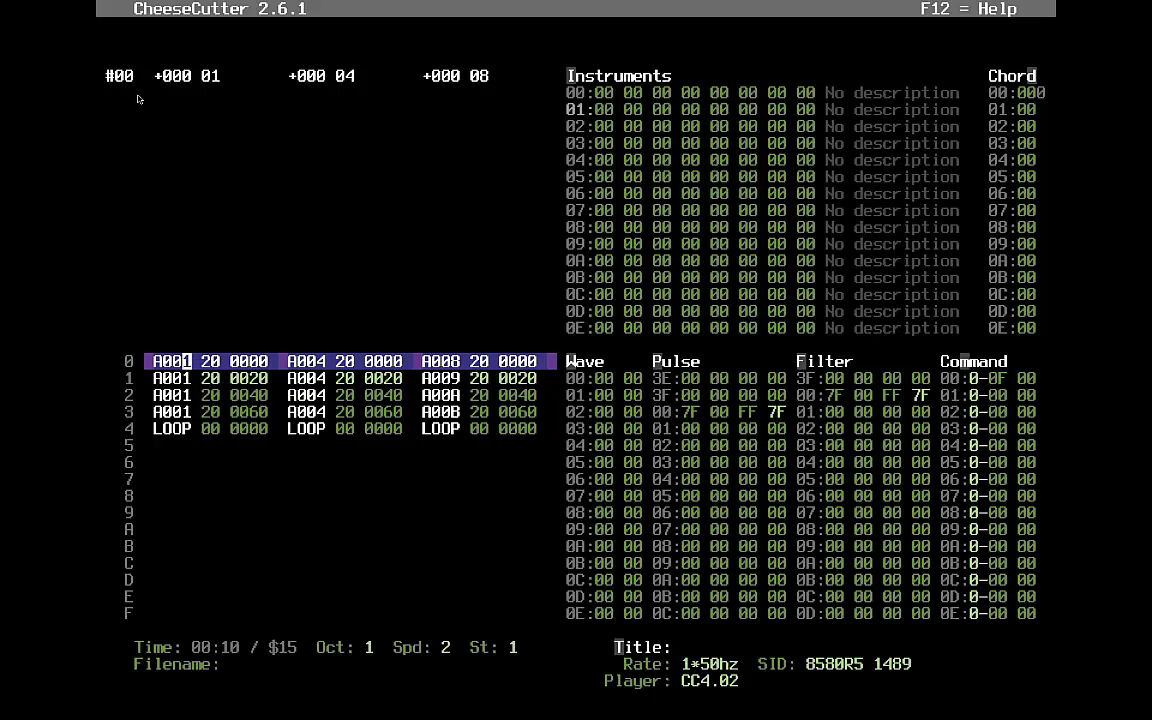
pyautogui.press('ctrl+shift+KP_Add')
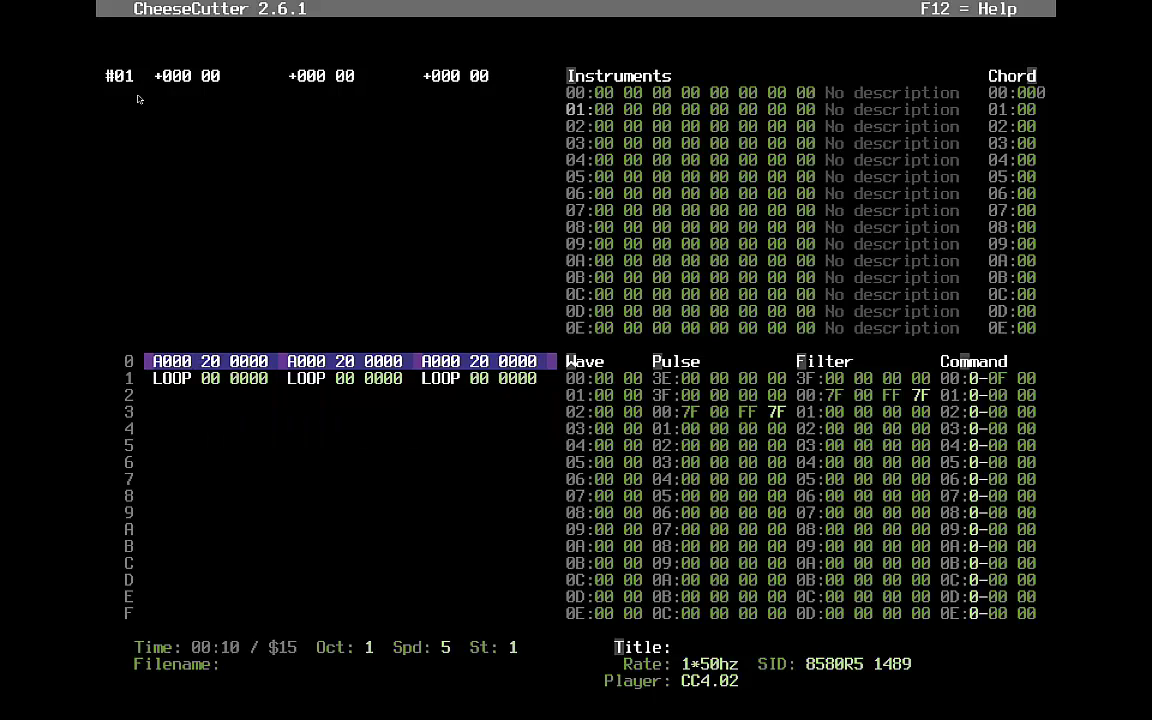
# - Assign sequence 01 to the first voice's opening track entry in subtune 01 and open that sequence for editing
pyautogui.press('Tab')
pyautogui.hotkey('shift', 'Tab')
pyautogui.press('Left')
pyautogui.write('1')
pyautogui.press('Tab')
pyautogui.press('Tab')
pyautogui.press('Left')
pyautogui.press('Left')
pyautogui.press('Left')
pyautogui.press('Left')
pyautogui.press('Return')
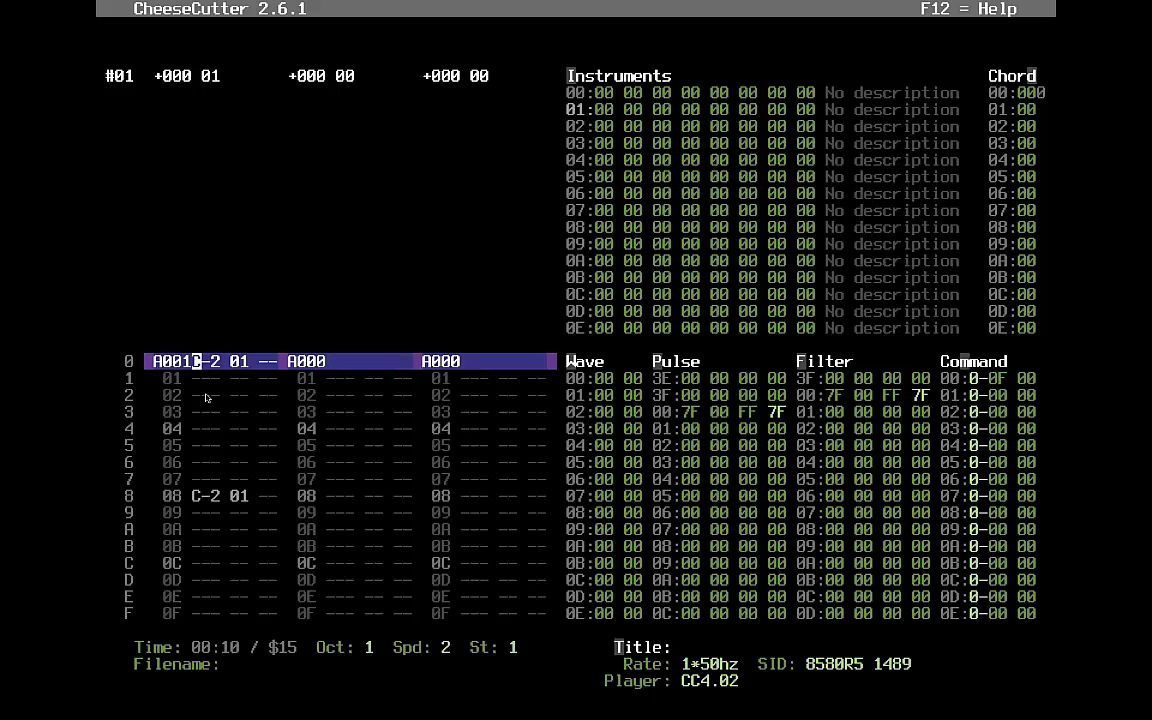
# - Examine the rows of sequence 01 in the first voice of subtune 01
pyautogui.press('Down')
pyautogui.press('Down')
pyautogui.press('Down')
pyautogui.press('Down')
pyautogui.press('Down')
pyautogui.press('Down')
pyautogui.press('Down')
pyautogui.press('Down')
pyautogui.press('Down')
pyautogui.press('Down')
pyautogui.press('Down')
pyautogui.press('Down')
pyautogui.press('Down')
pyautogui.press('Down')
pyautogui.press('Down')
pyautogui.press('Down')
pyautogui.press('Down')
pyautogui.press('Down')
pyautogui.press('Down')
pyautogui.press('Down')
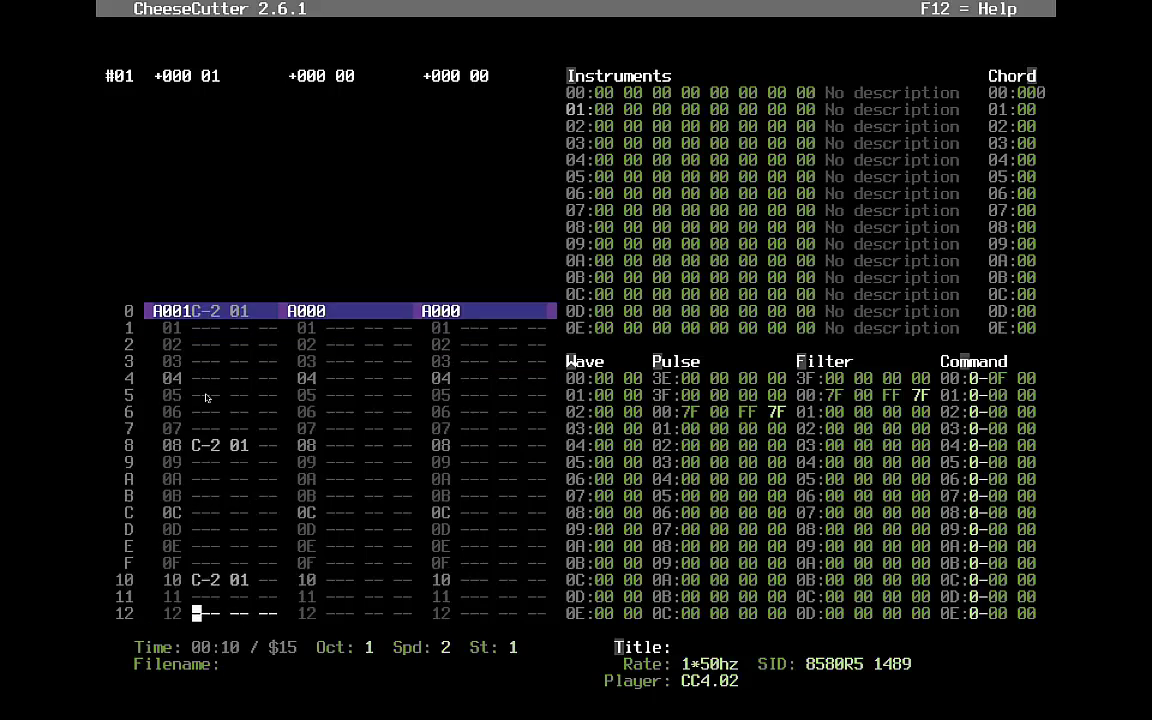
pyautogui.press('Down')
pyautogui.press('Down')
pyautogui.press('Down')
pyautogui.press('Down')
pyautogui.press('Up')
pyautogui.press('Up')
pyautogui.press('Up')
pyautogui.press('Up')
pyautogui.press('Up')
pyautogui.press('Up')
pyautogui.press('Up')
pyautogui.press('Up')
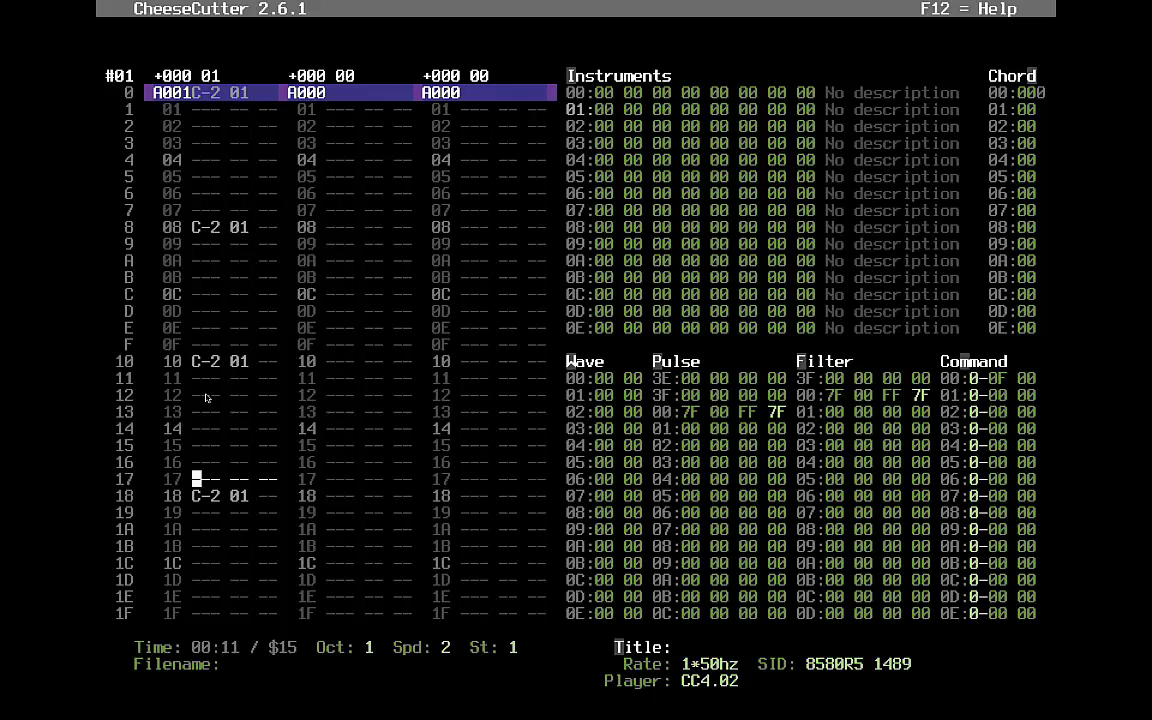
pyautogui.press('Up')
pyautogui.press('Up')
pyautogui.press('Up')
pyautogui.press('Up')
pyautogui.press('Up')
pyautogui.press('Up')
pyautogui.press('Up')
pyautogui.press('Up')
pyautogui.press('Up')
pyautogui.press('Up')
pyautogui.press('Up')
pyautogui.press('Up')
pyautogui.press('Up')
pyautogui.press('Up')
pyautogui.press('Up')
pyautogui.press('Up')
pyautogui.press('Up')
pyautogui.press('Up')
pyautogui.press('Up')
pyautogui.press('Up')
pyautogui.press('Down')
pyautogui.press('Down')
pyautogui.press('Down')
pyautogui.press('Down')
# - Play subtune 01 to hear sequence 01, stop playback and return to the opening row
pyautogui.press('Left')
pyautogui.press('Right')
pyautogui.press('Up')
pyautogui.press('Down')
pyautogui.press('Down')
pyautogui.press('Up')
pyautogui.press('Up')
pyautogui.press('Right')
pyautogui.press('Right')
pyautogui.press('Right')
pyautogui.press('Up')
pyautogui.press('F1')
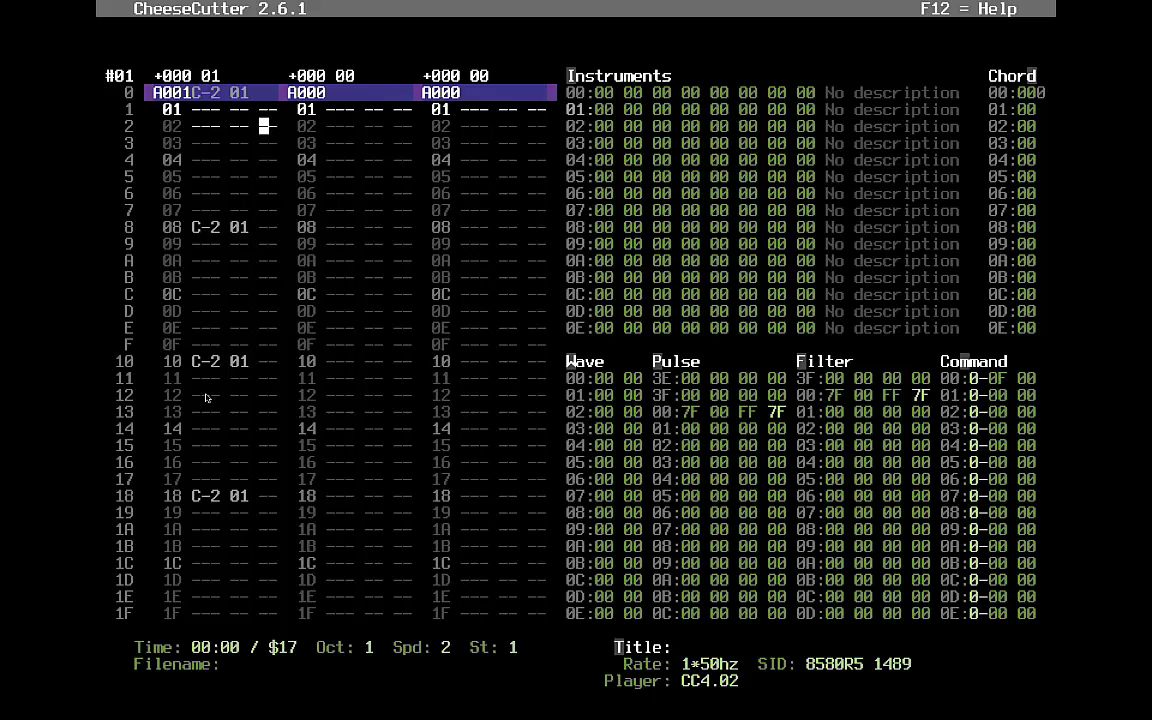
pyautogui.press('F4')
pyautogui.press('Up')
pyautogui.press('Up')
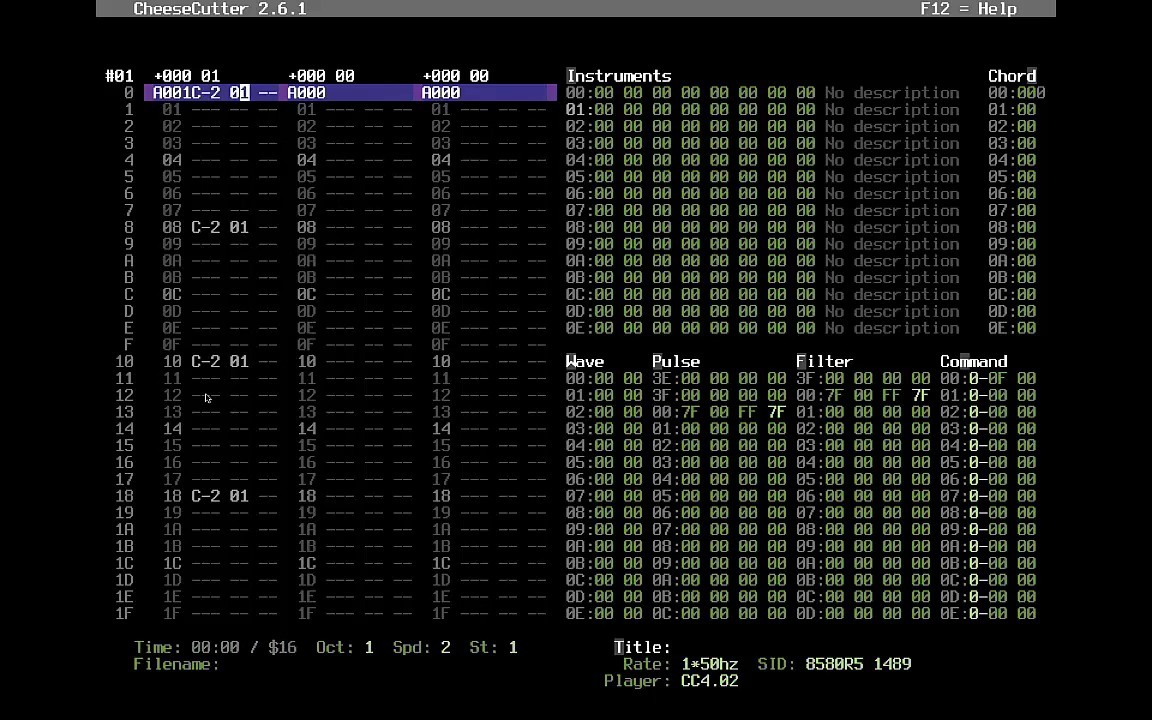
# - Restart playback of subtune 01 from its beginning
pyautogui.press('Down')
pyautogui.press('Down')
pyautogui.press('F1')
pyautogui.press('Down')
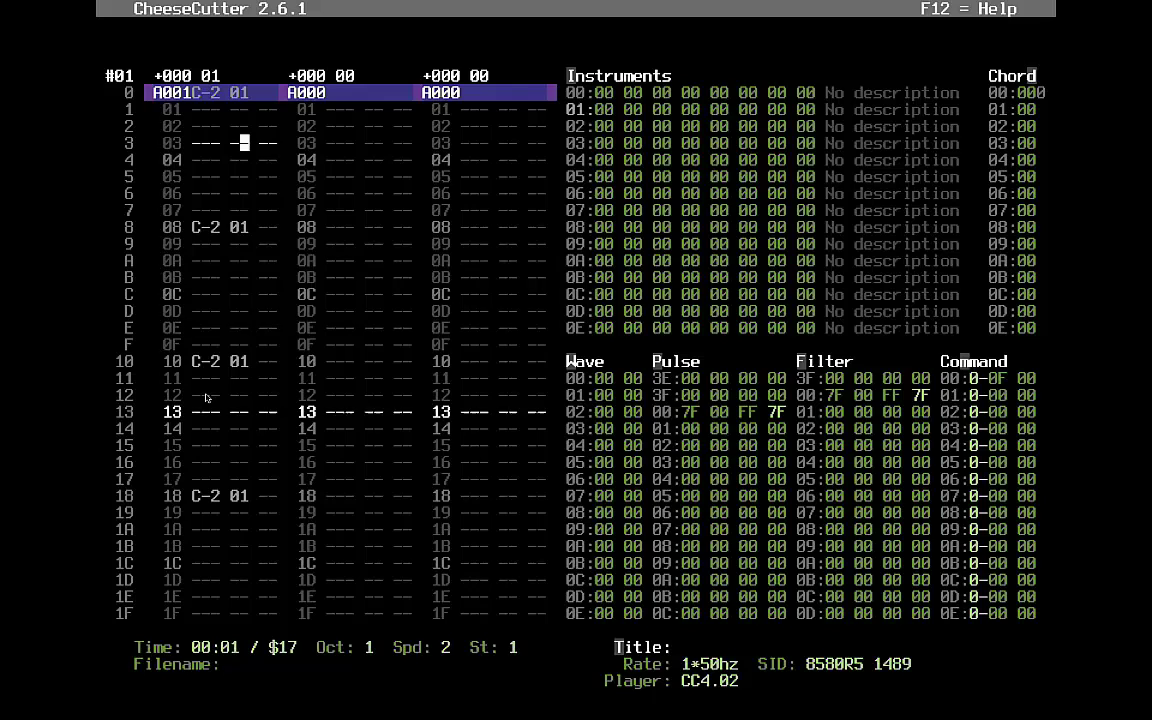
# - Examine the Attack/Decay and Sustain/Release bytes of instrument 01 in the instrument table
pyautogui.press('Tab')
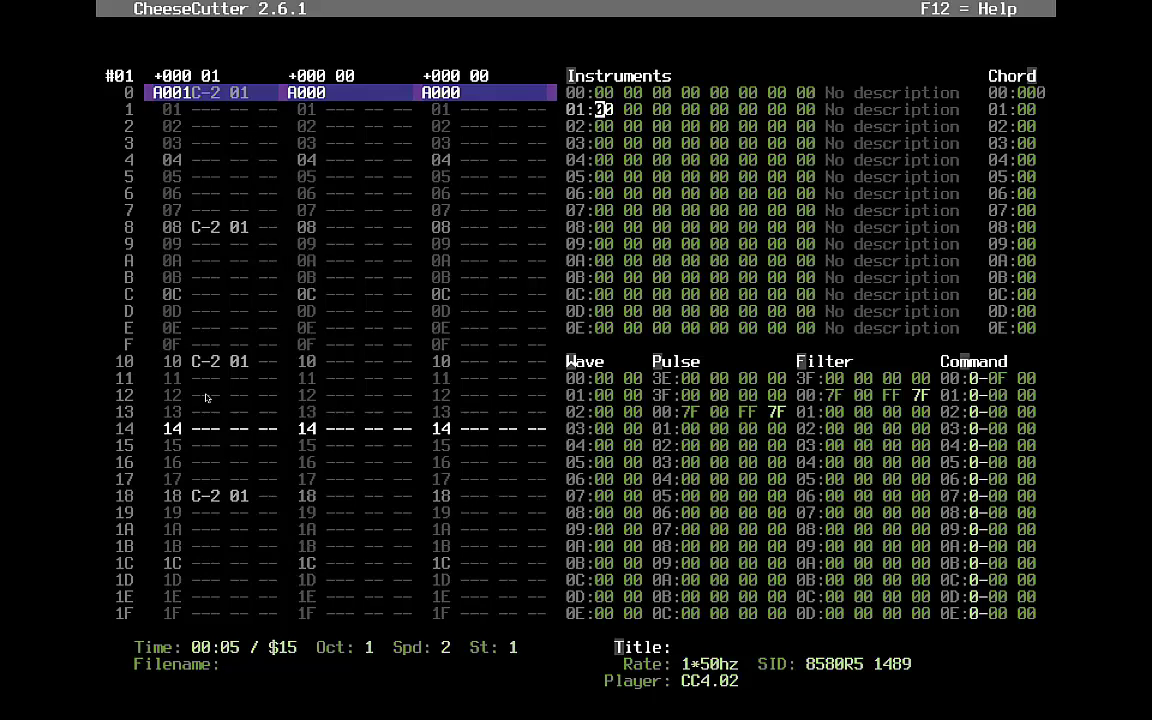
pyautogui.press('Right')
pyautogui.press('Right')
pyautogui.press('Left')
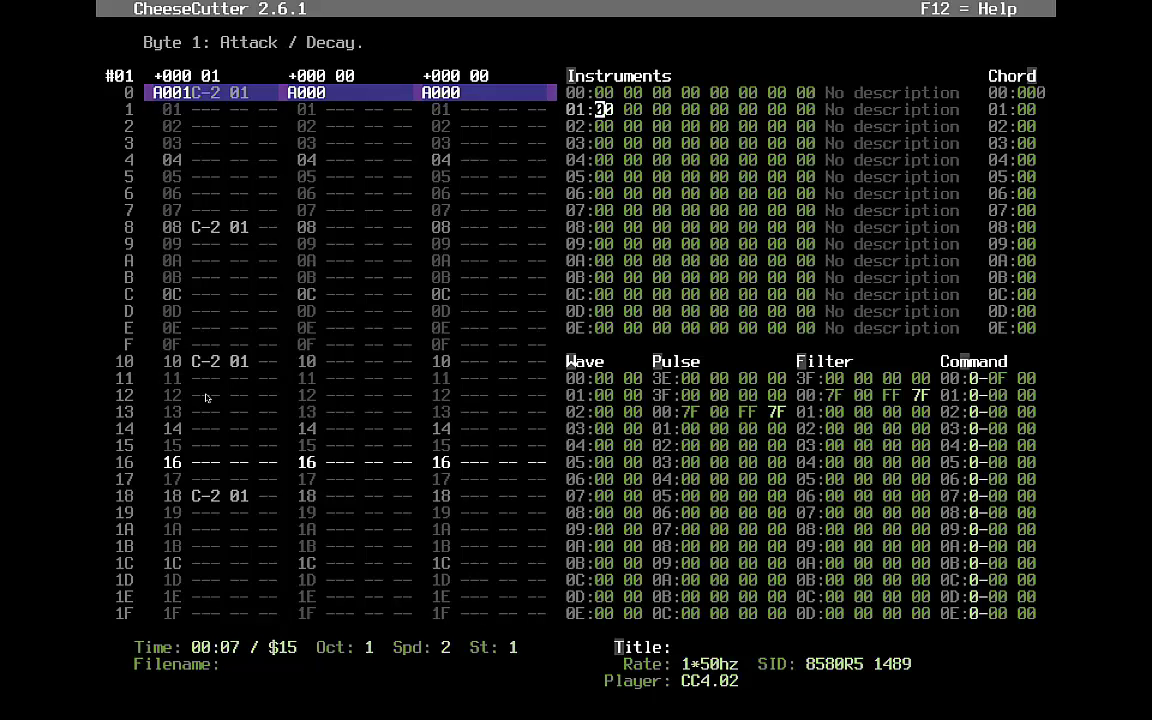
pyautogui.press('Right')
pyautogui.press('Right')
pyautogui.press('Left')
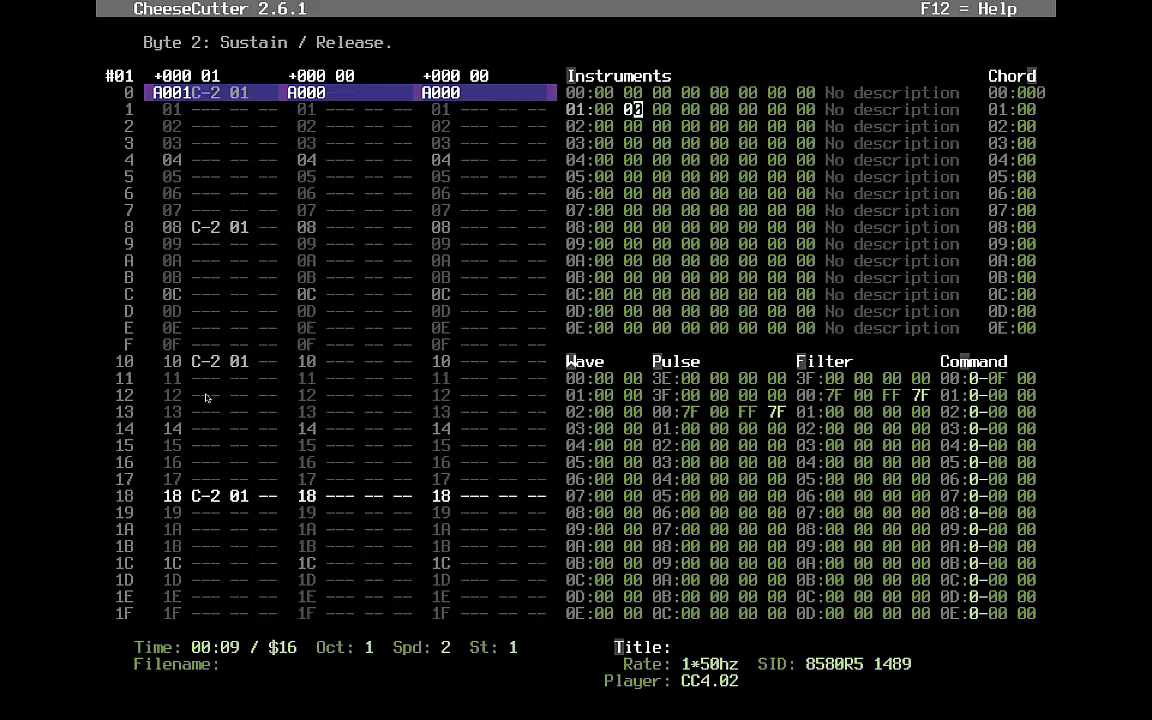
pyautogui.press('Left')
pyautogui.press('Right')
pyautogui.press('Left')
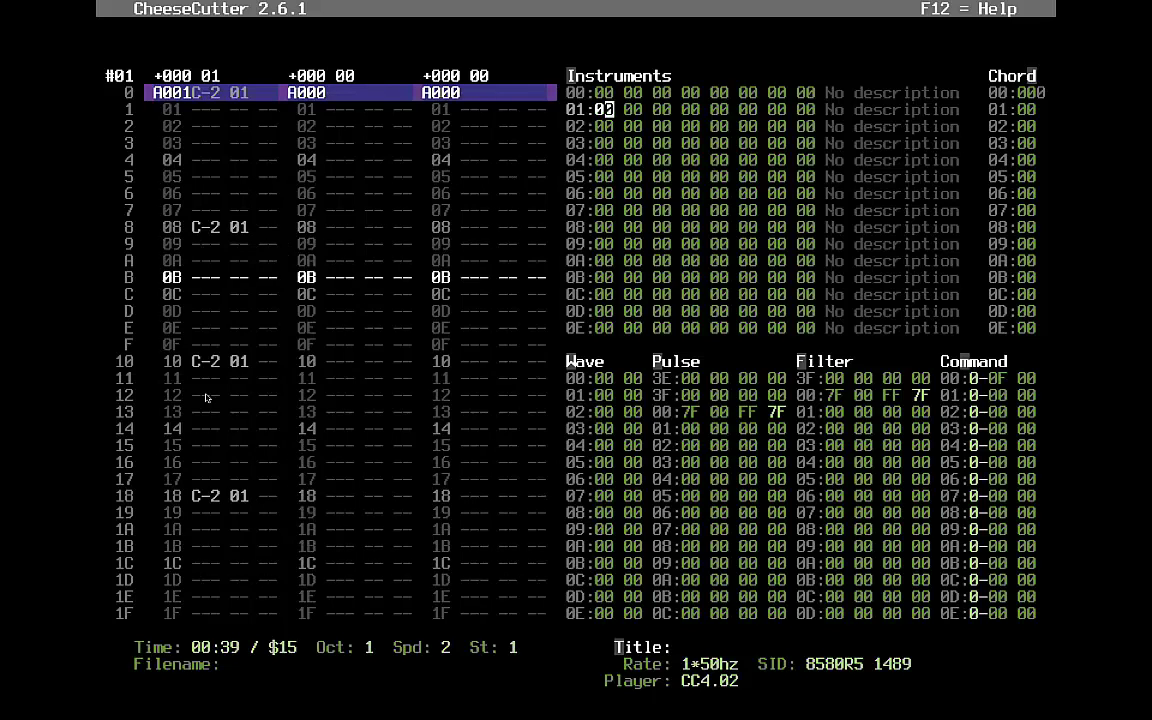
# - Set the Attack/Decay byte of instrument 01 to 0C
pyautogui.press('Right')
pyautogui.press('Left')
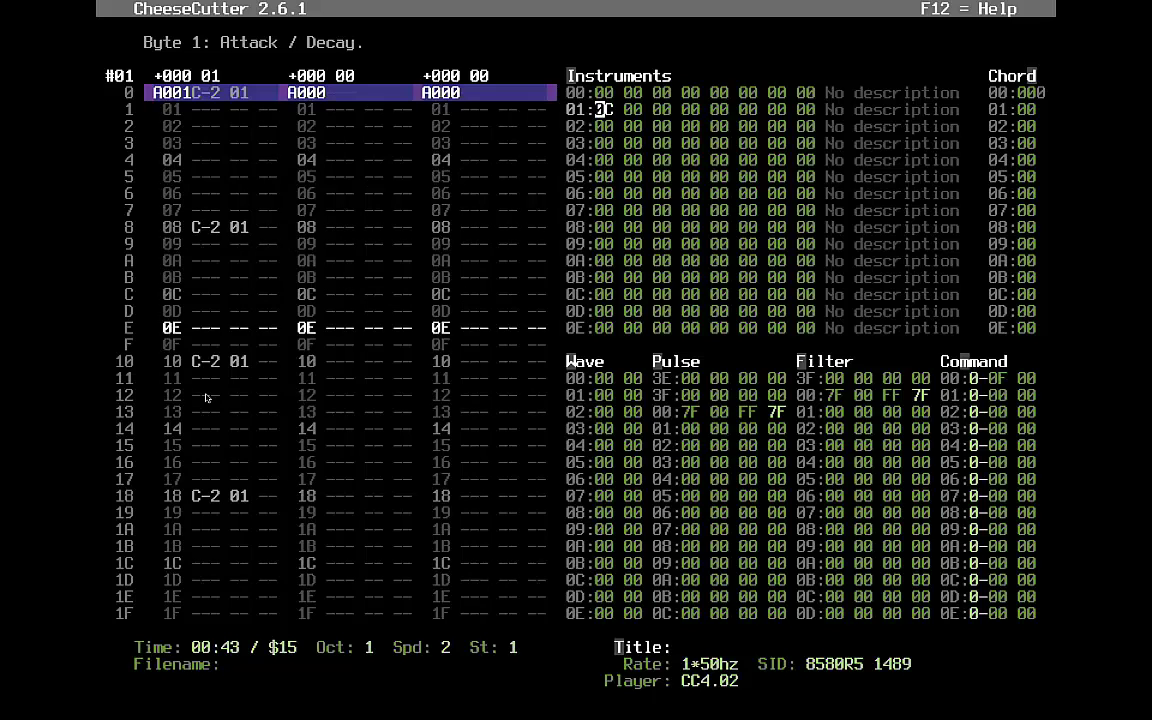
pyautogui.press('Left')
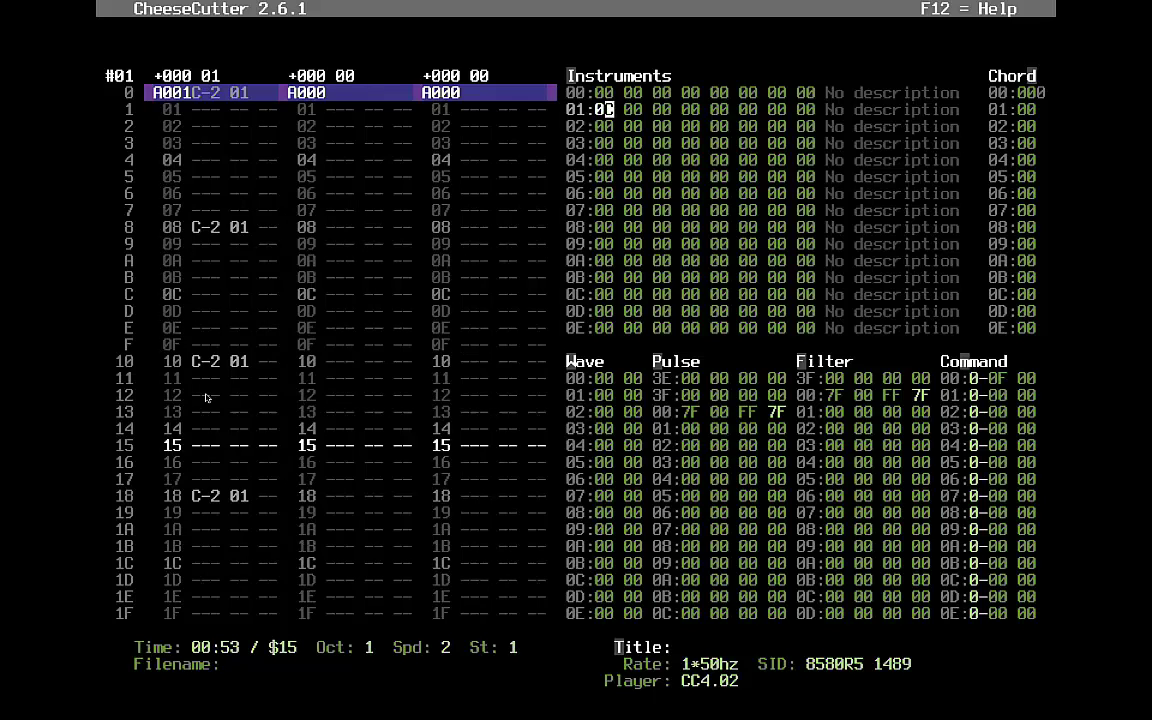
pyautogui.press('Right')
pyautogui.press('Left')
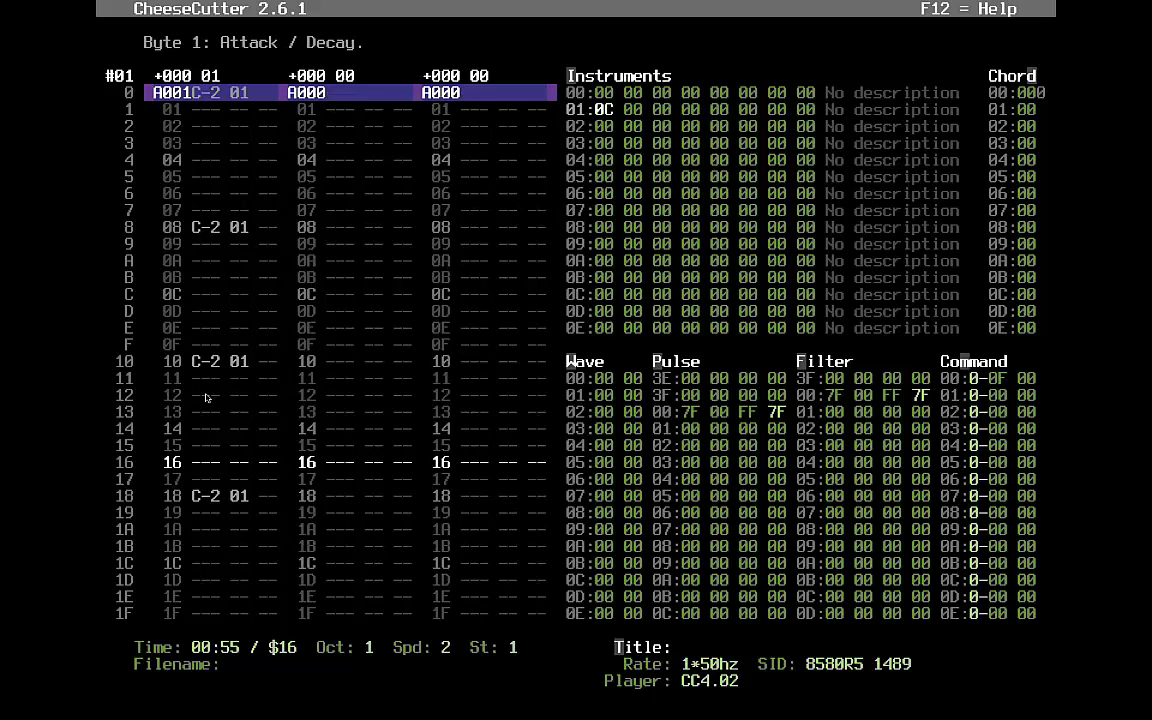
# - Set the Sustain/Release byte of instrument 01 to 04
pyautogui.press('Right')
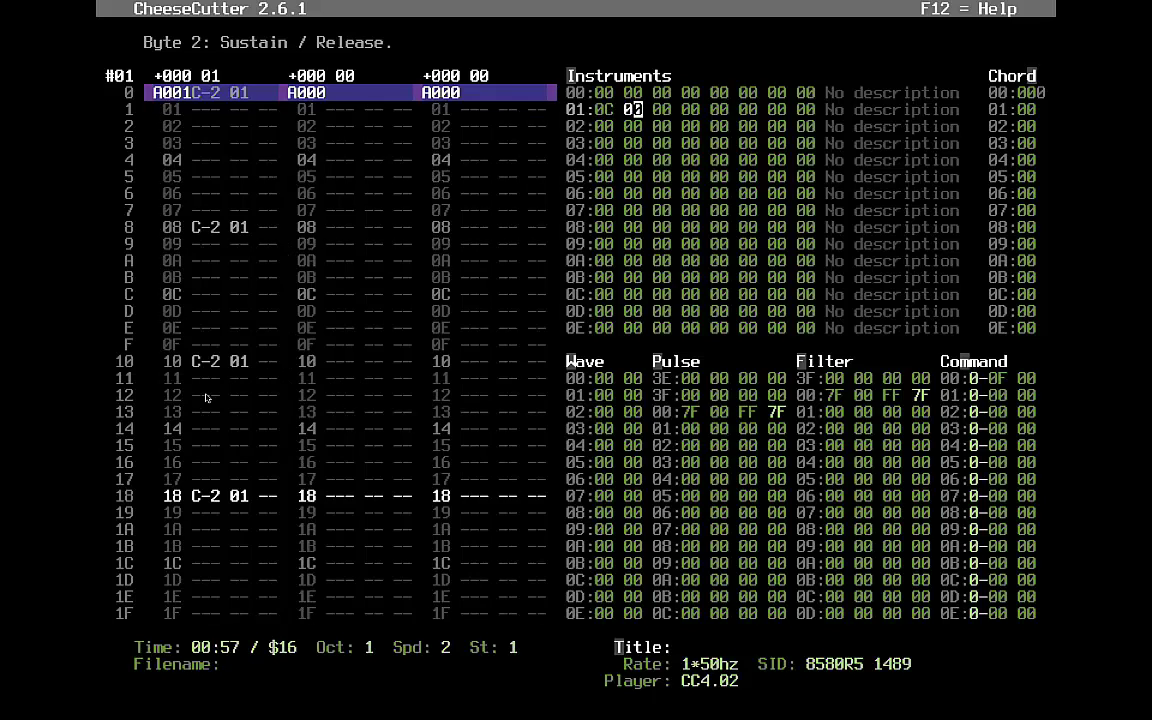
pyautogui.press('Left')
pyautogui.press('Right')
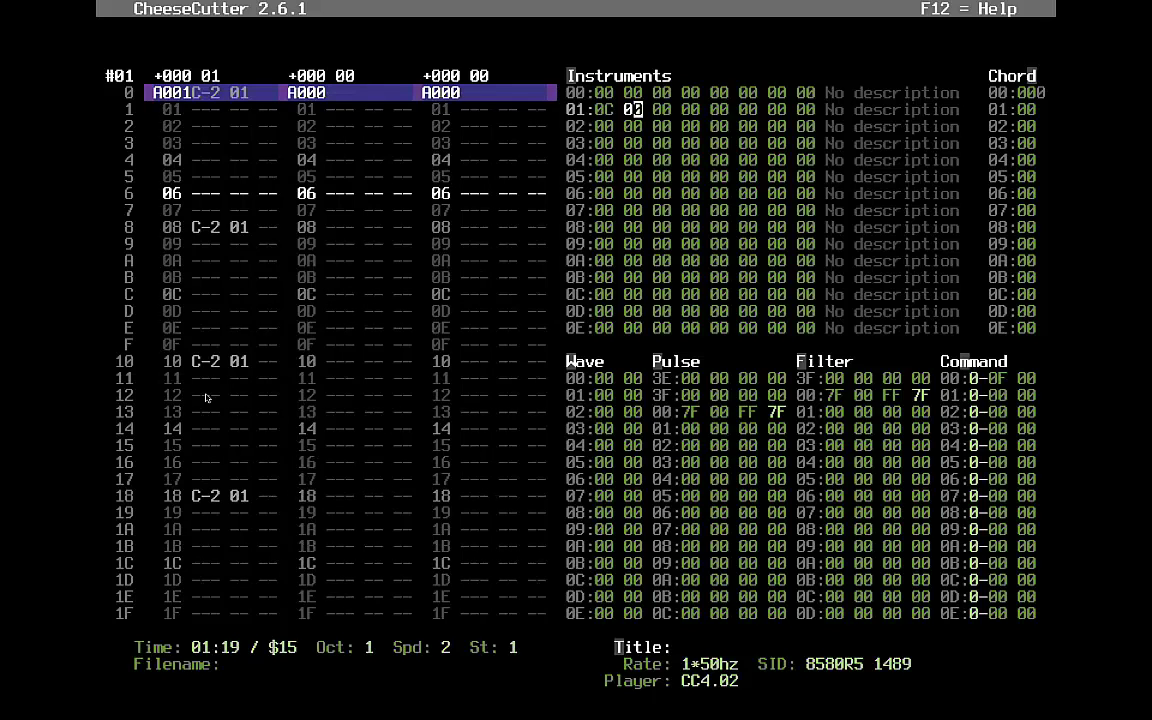
pyautogui.press('Left')
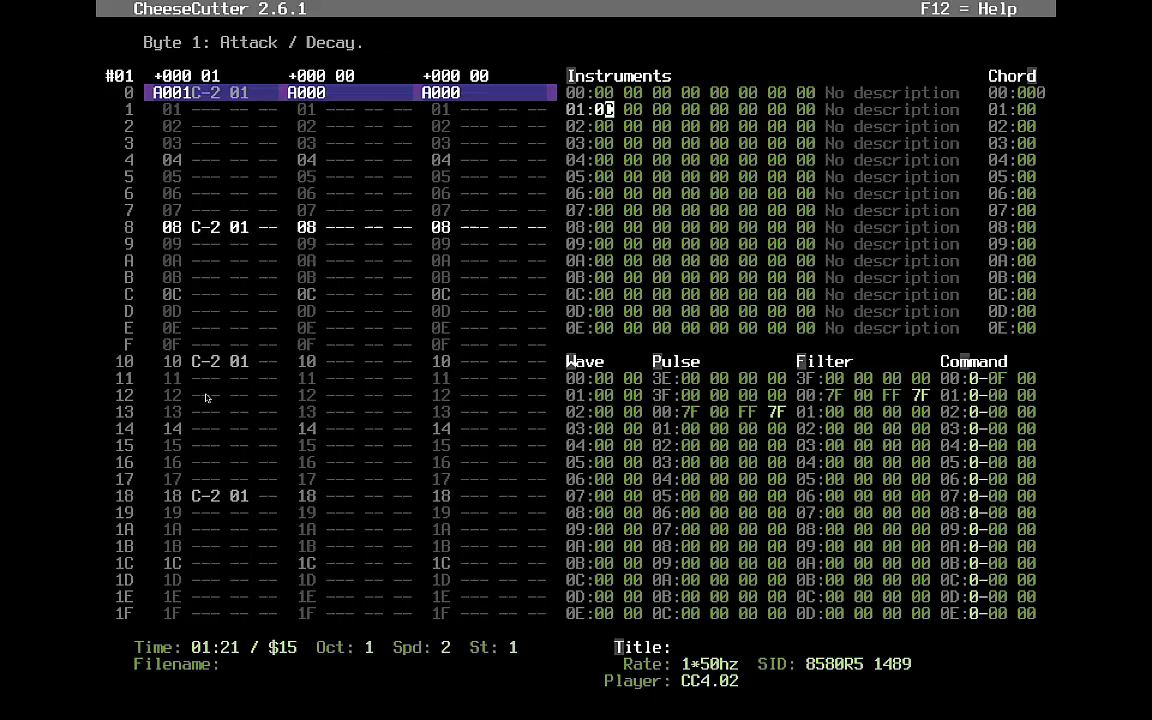
pyautogui.press('Left')
pyautogui.press('Right')
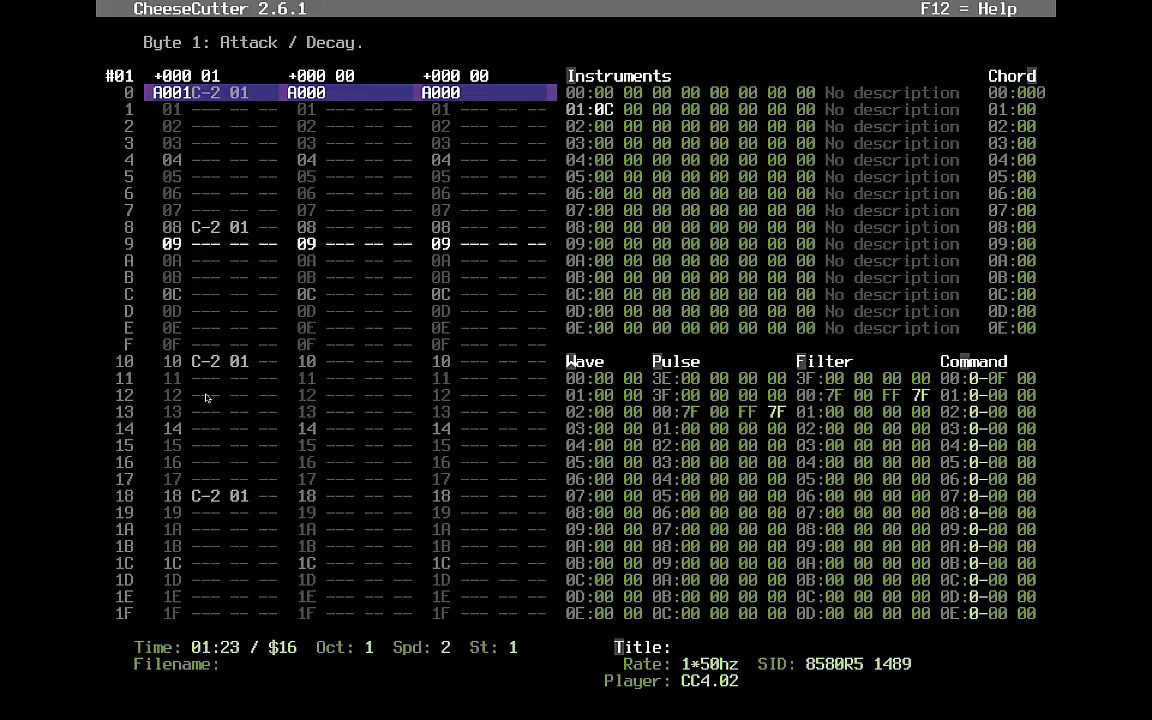
pyautogui.press('Right')
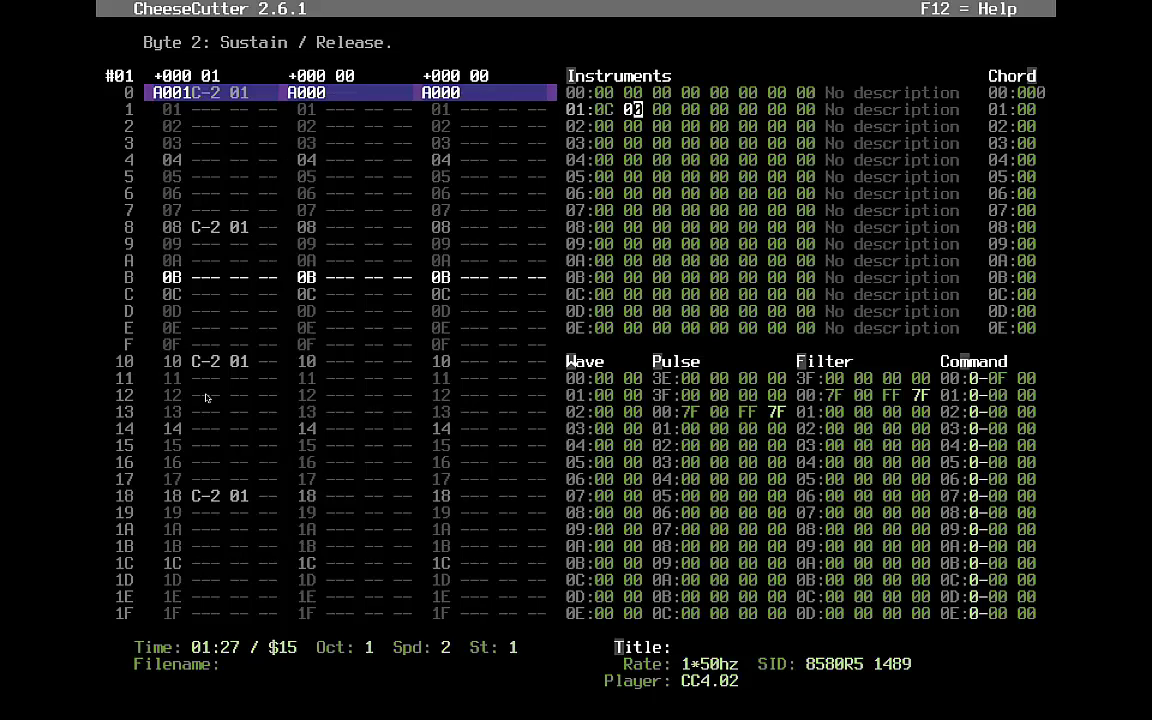
pyautogui.press('Left')
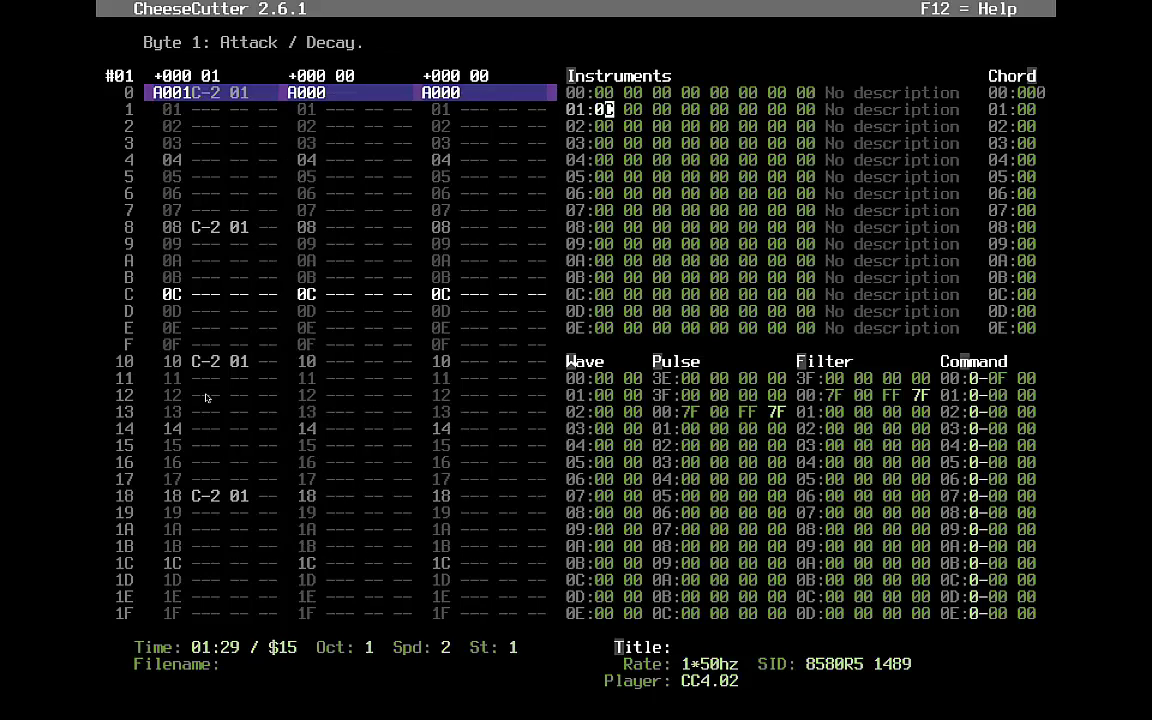
pyautogui.press('Right')
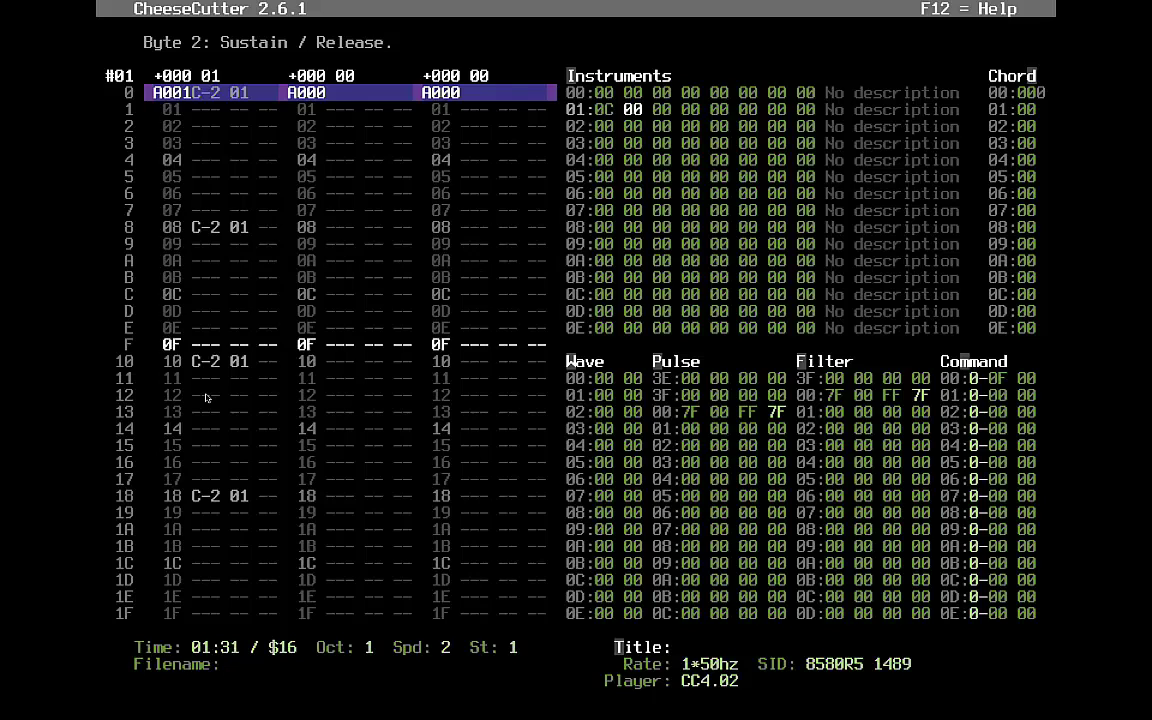
pyautogui.write('04')
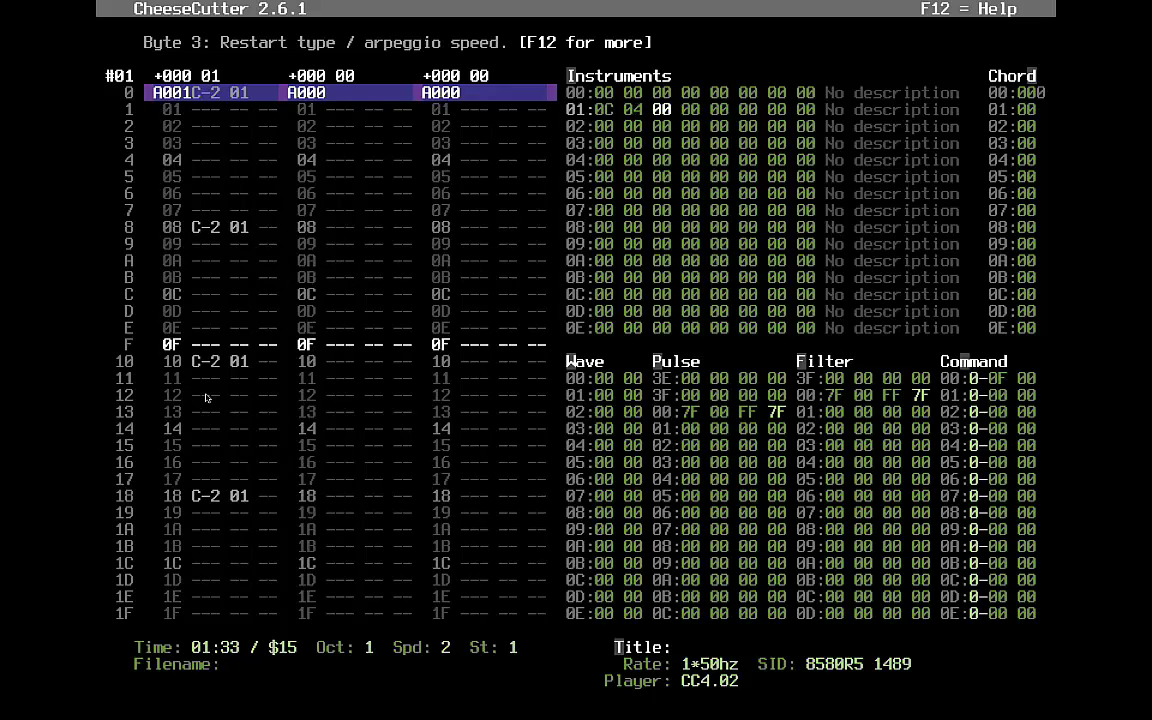
# - Examine the restart type, hard restart waveform and filter table pointer bytes of instrument 01
pyautogui.press('Left')
pyautogui.press('Right')
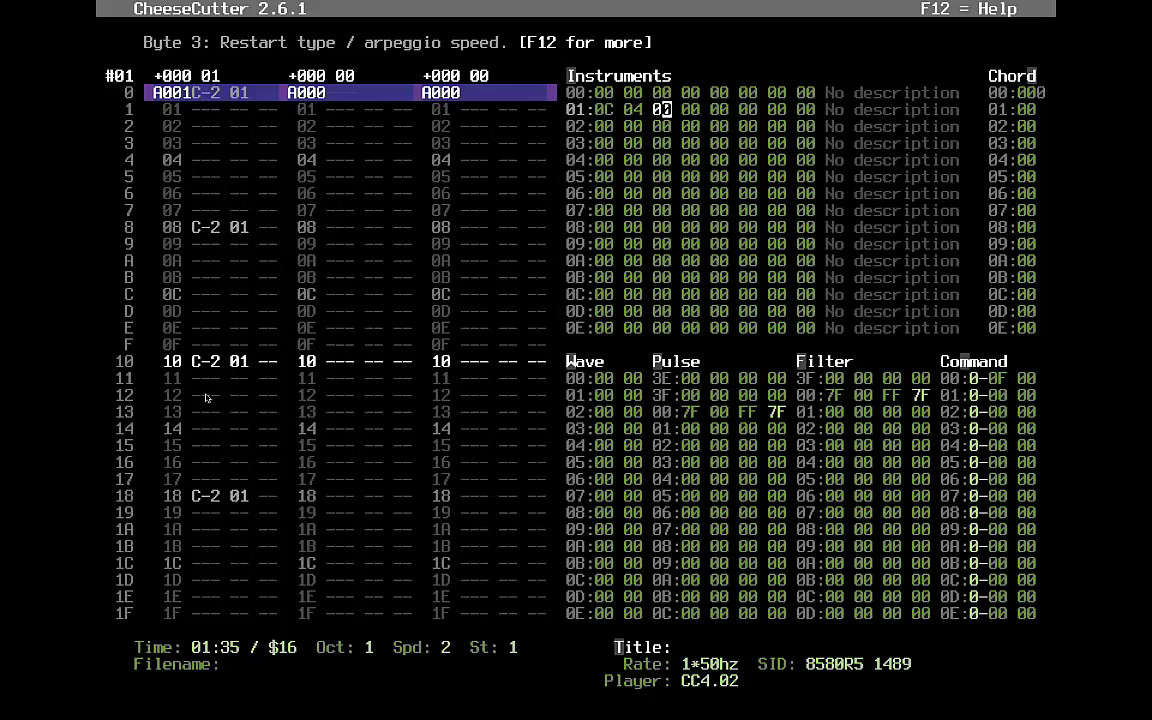
pyautogui.press('Left')
pyautogui.press('Right')
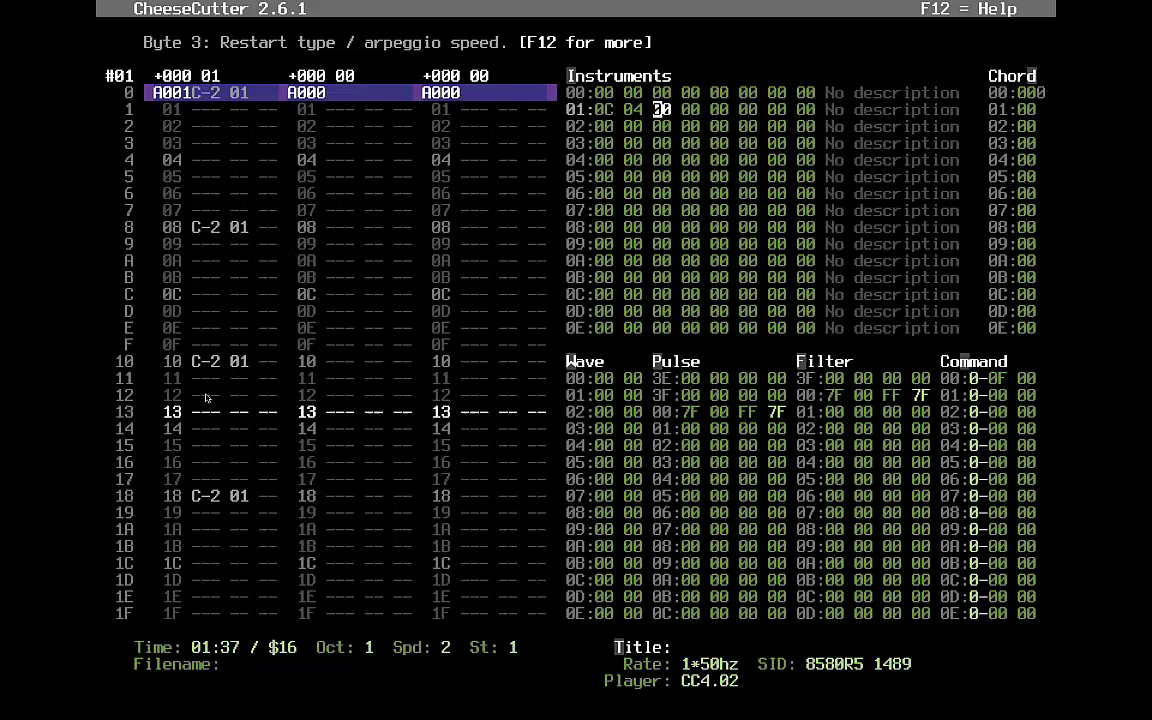
pyautogui.press('Right')
pyautogui.press('Right')
pyautogui.press('Left')
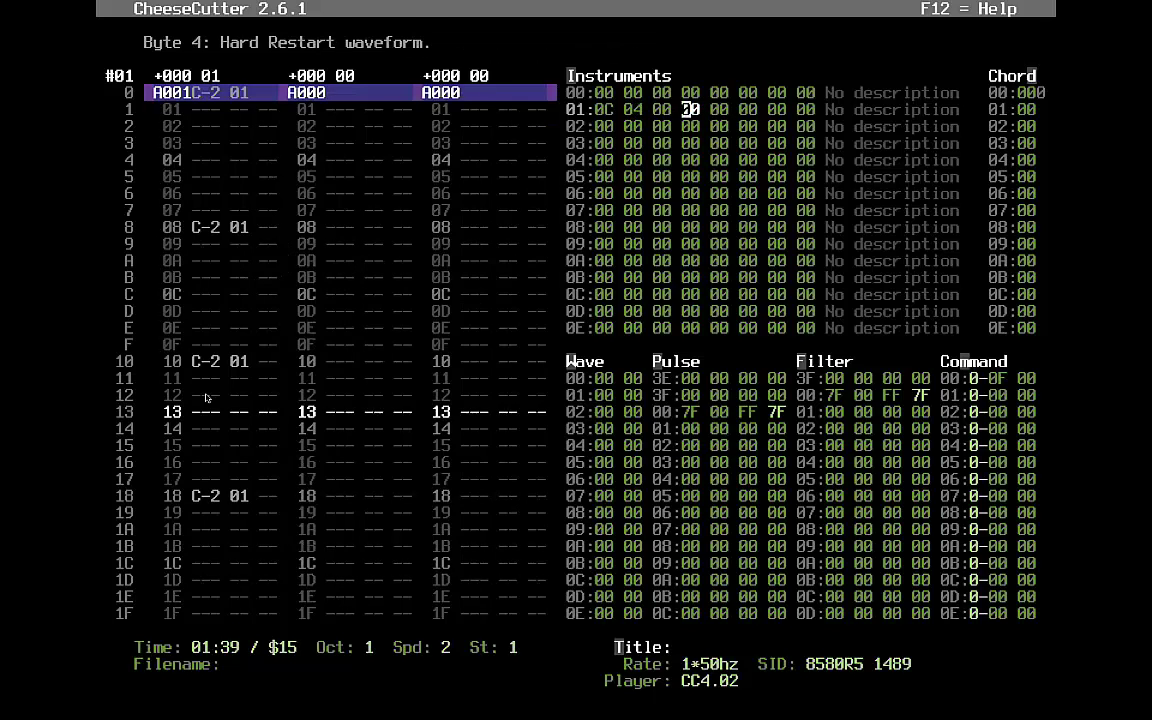
pyautogui.press('Left')
pyautogui.press('Right')
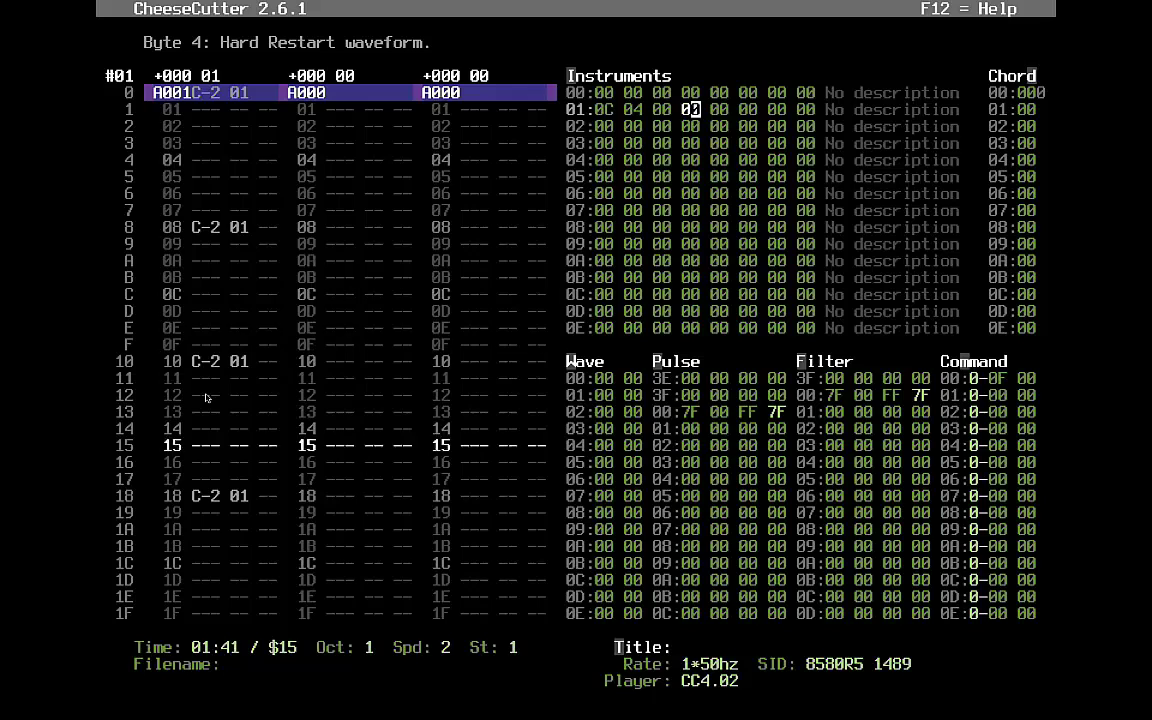
pyautogui.press('Right')
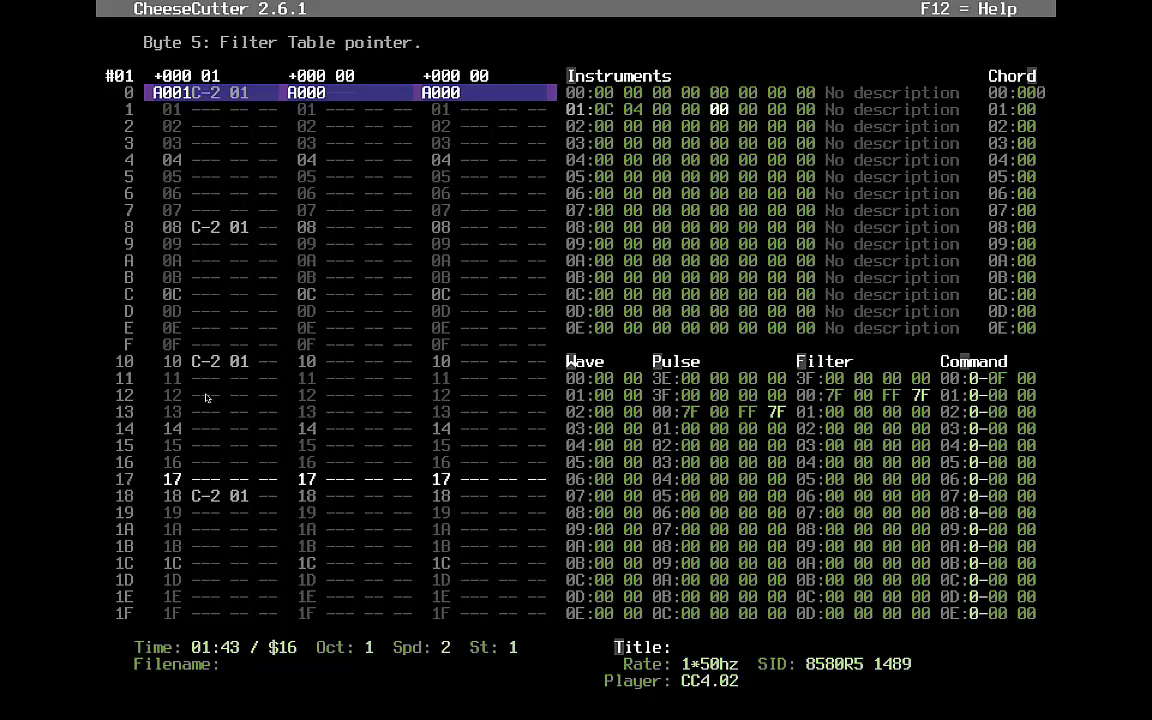
# - Set the pulse table pointer of instrument 01 to 88
pyautogui.press('Right')
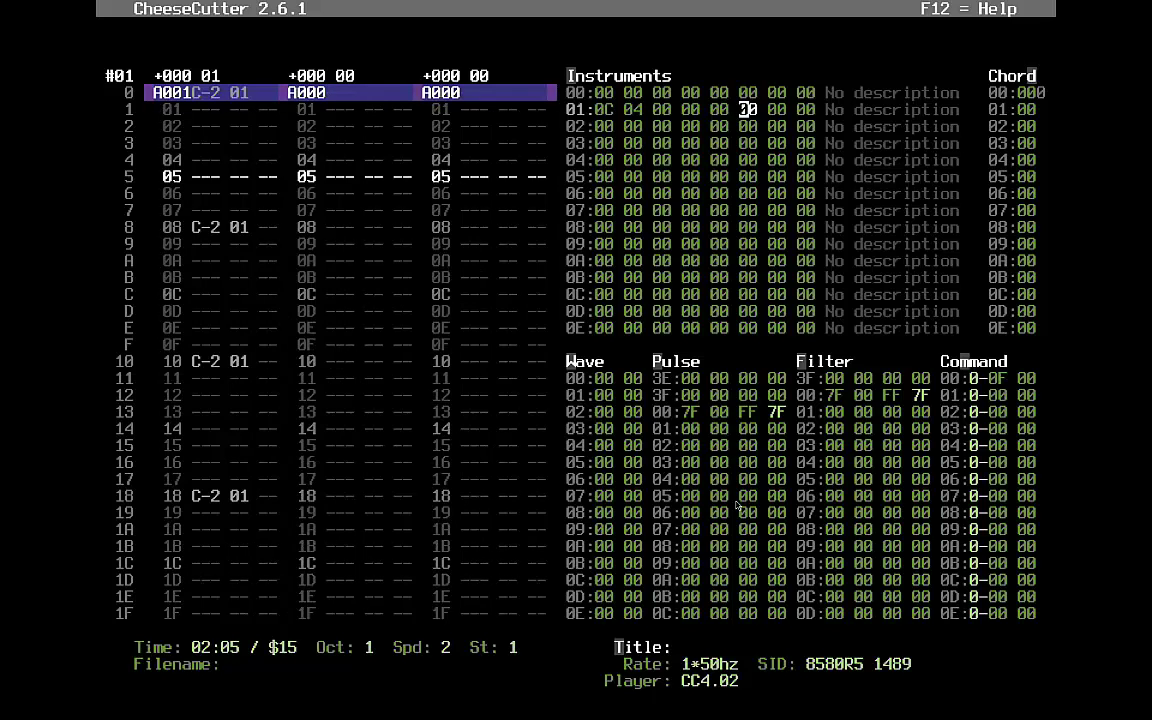
pyautogui.write('88')
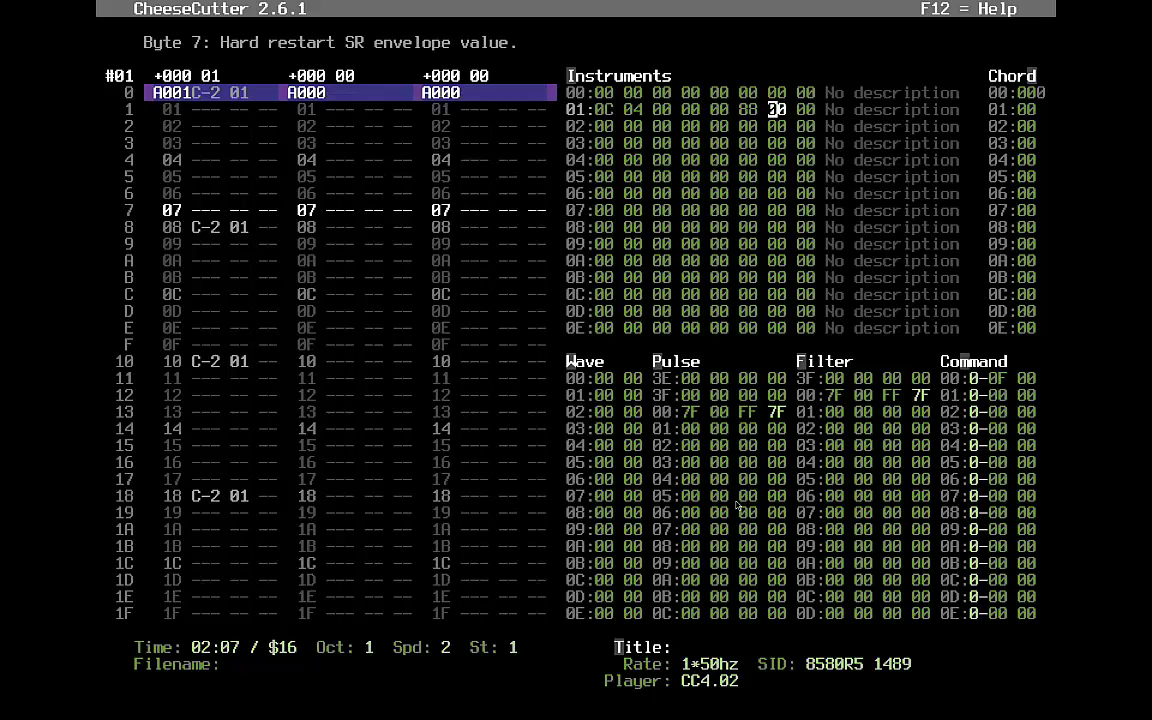
pyautogui.press('Left')
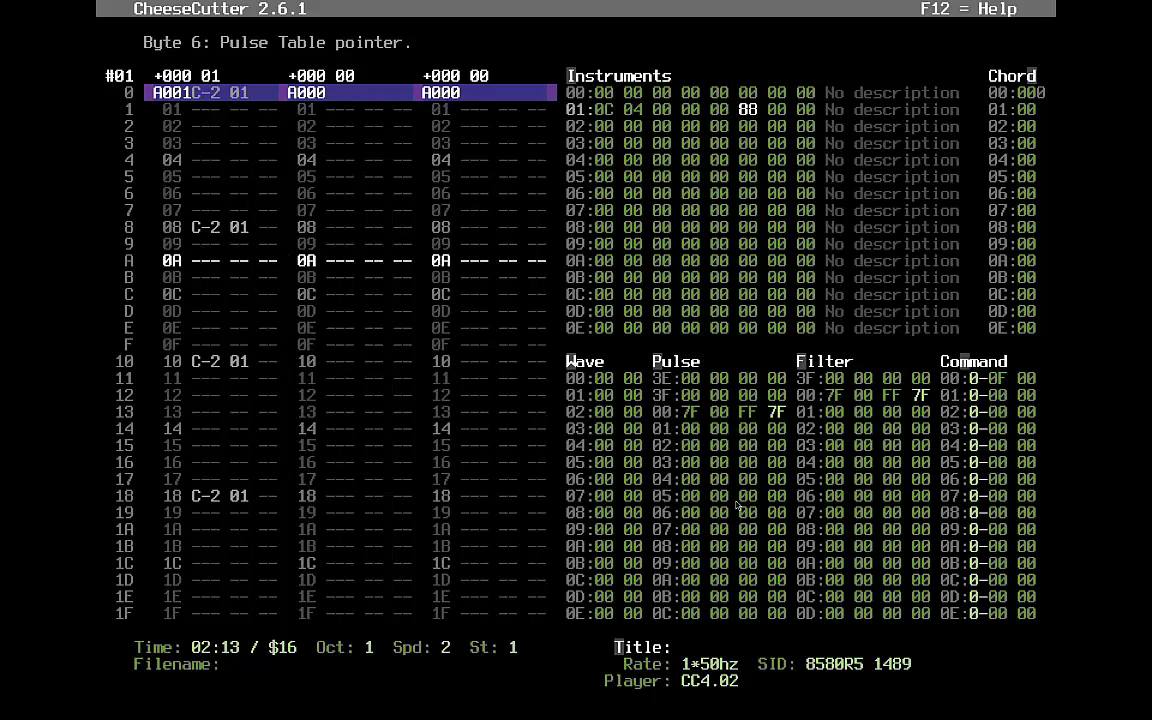
pyautogui.press('Right')
pyautogui.press('Left')
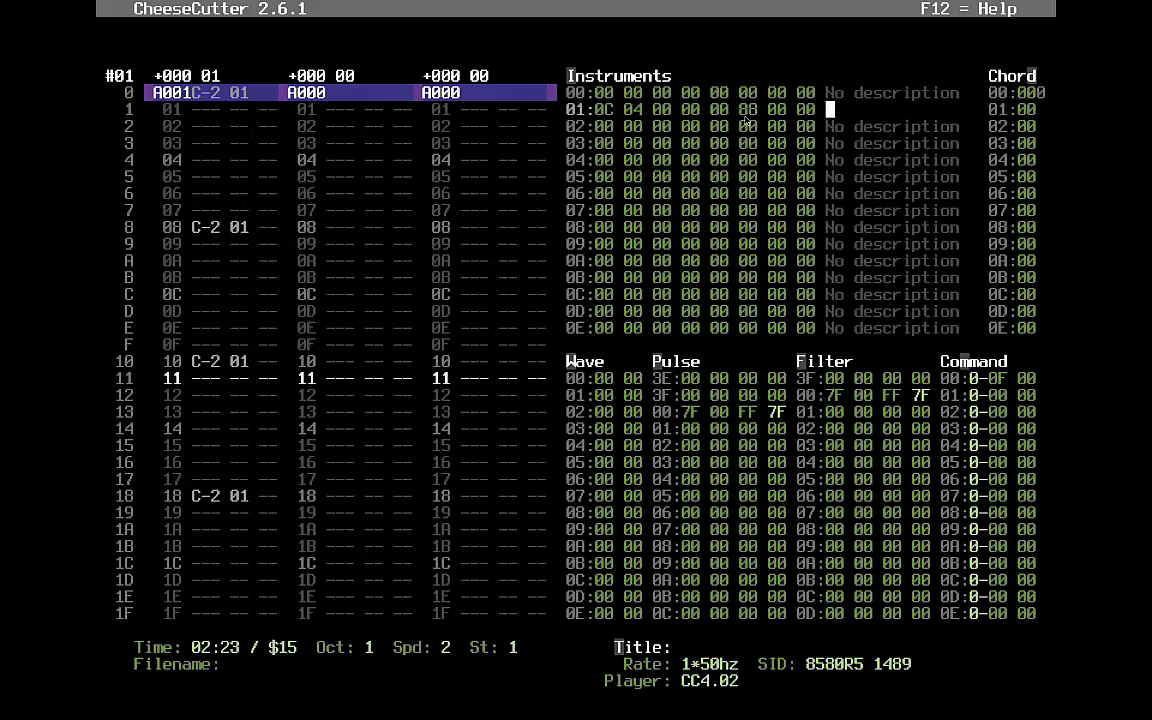
# - Review the pulse table pointer and hard restart SR envelope bytes of instrument 01
pyautogui.press('Left')
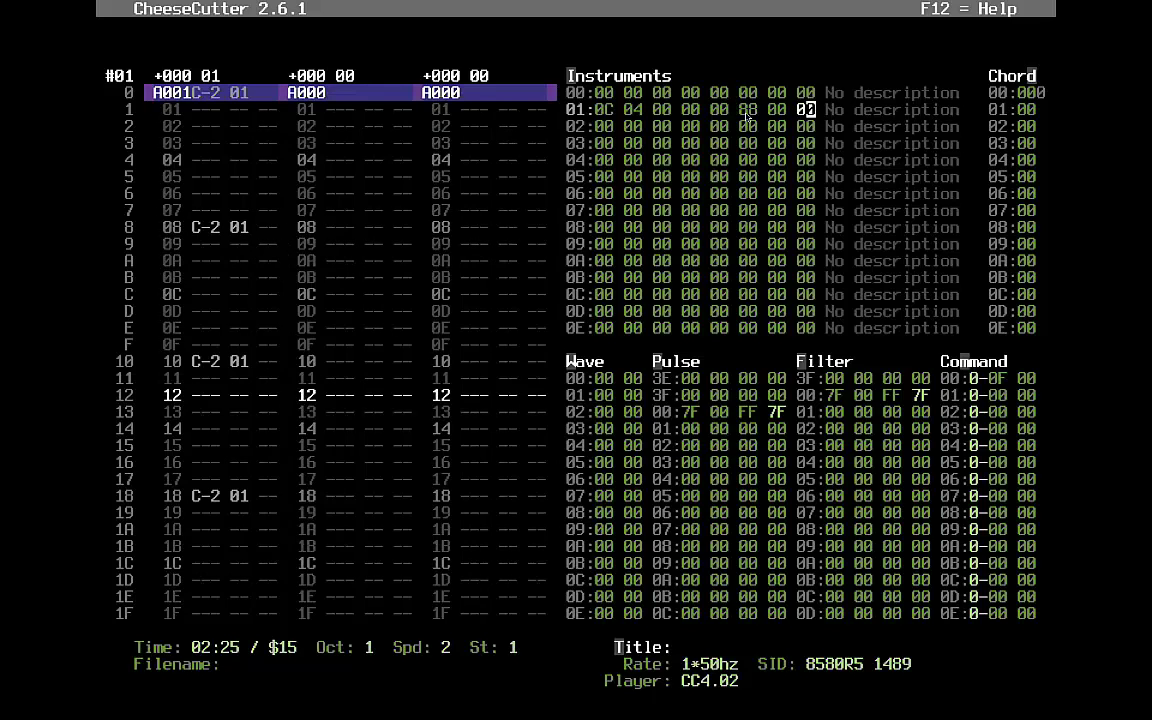
pyautogui.click(746, 117)
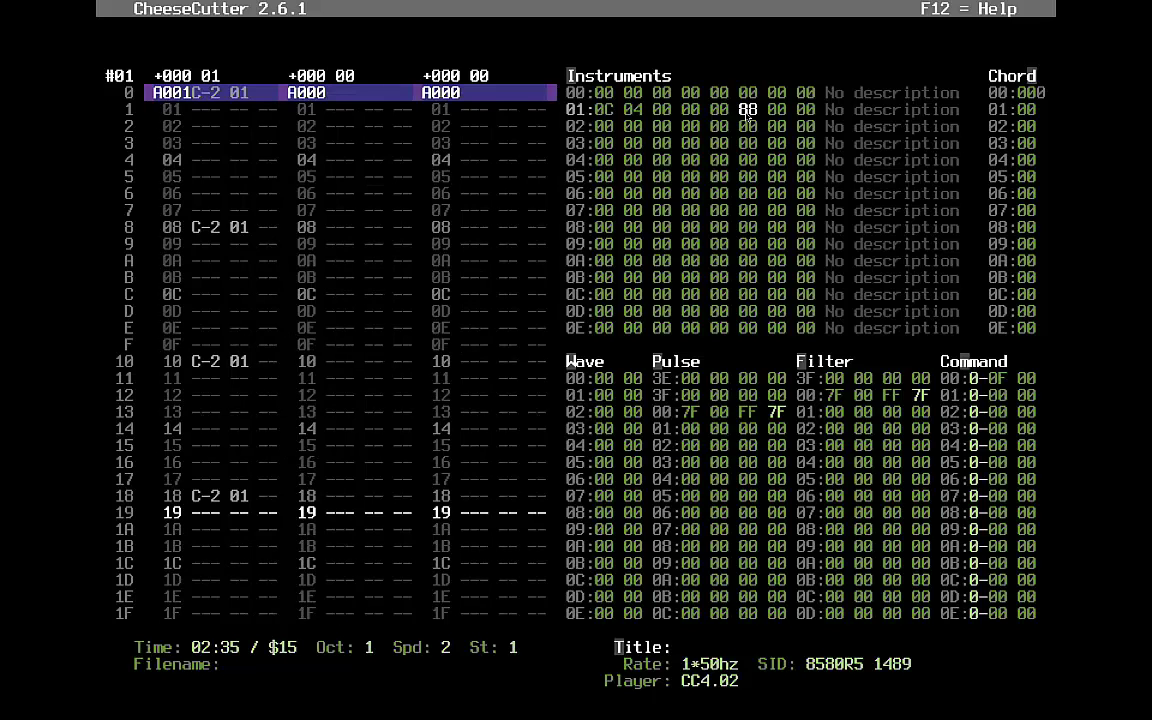
pyautogui.press('Right')
pyautogui.press('Left')
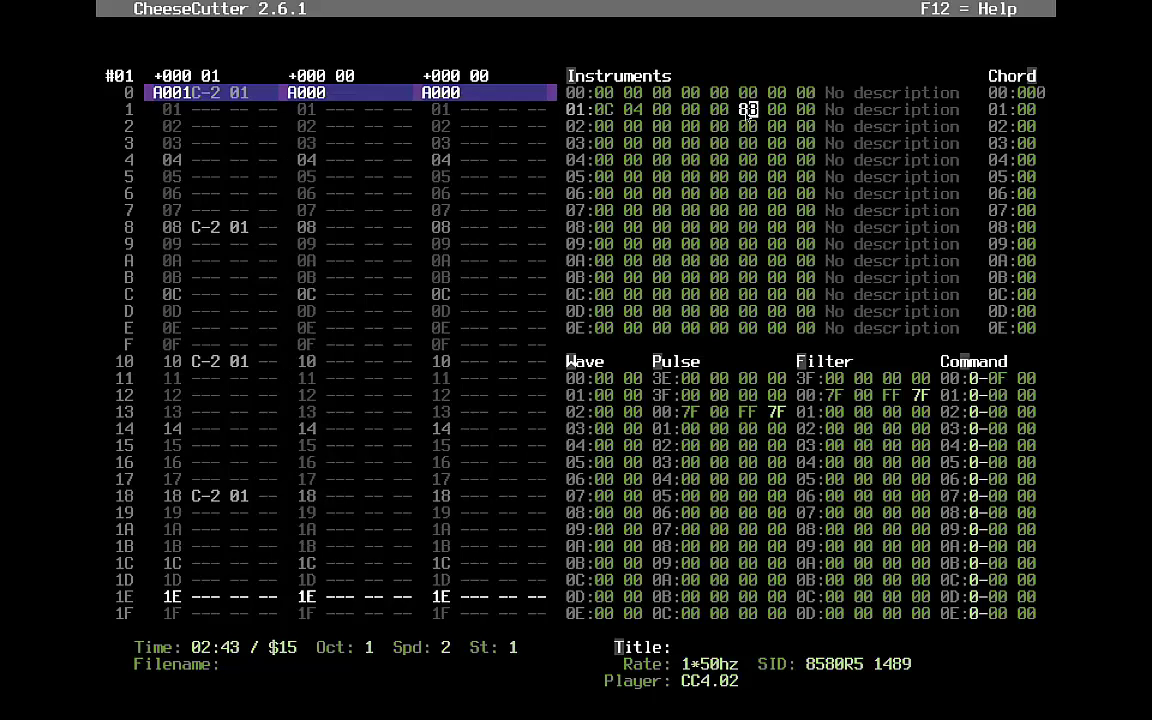
pyautogui.write('802')
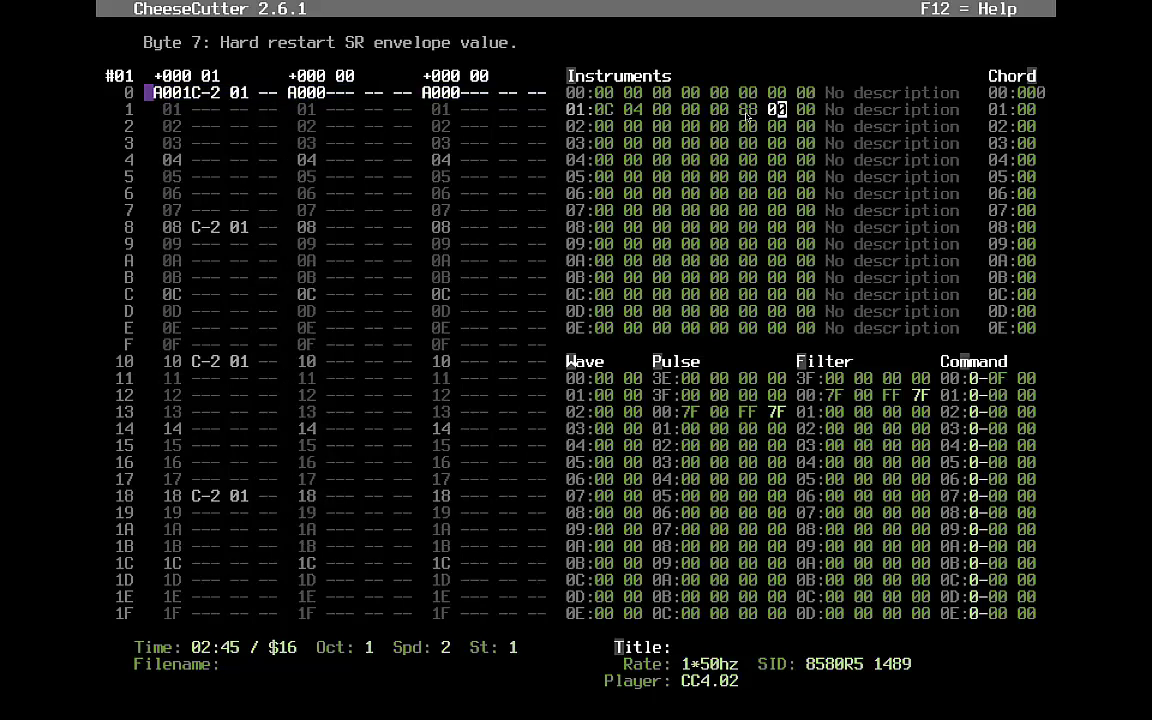
pyautogui.write('0')
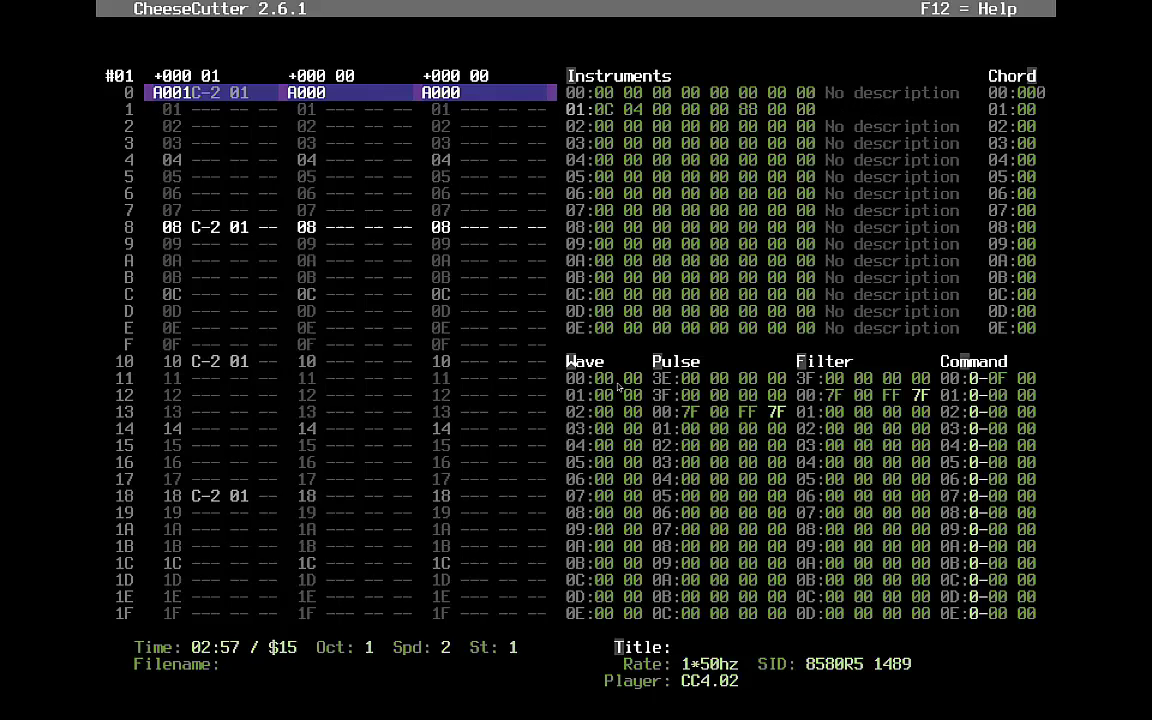
# - Enter "kick drum" as the description of instrument 01
pyautogui.press('Return')
pyautogui.write('kick drum')
pyautogui.press('Return')
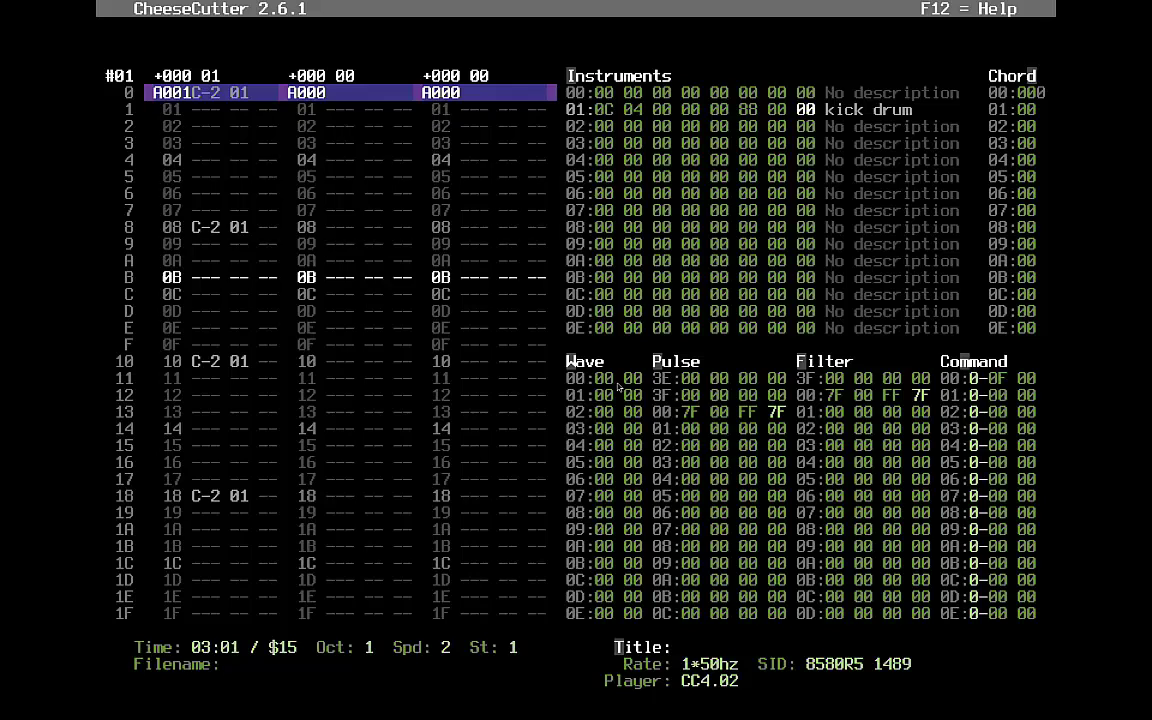
# - Set the wave table pointer of the kick drum instrument to 02
pyautogui.press('Home')
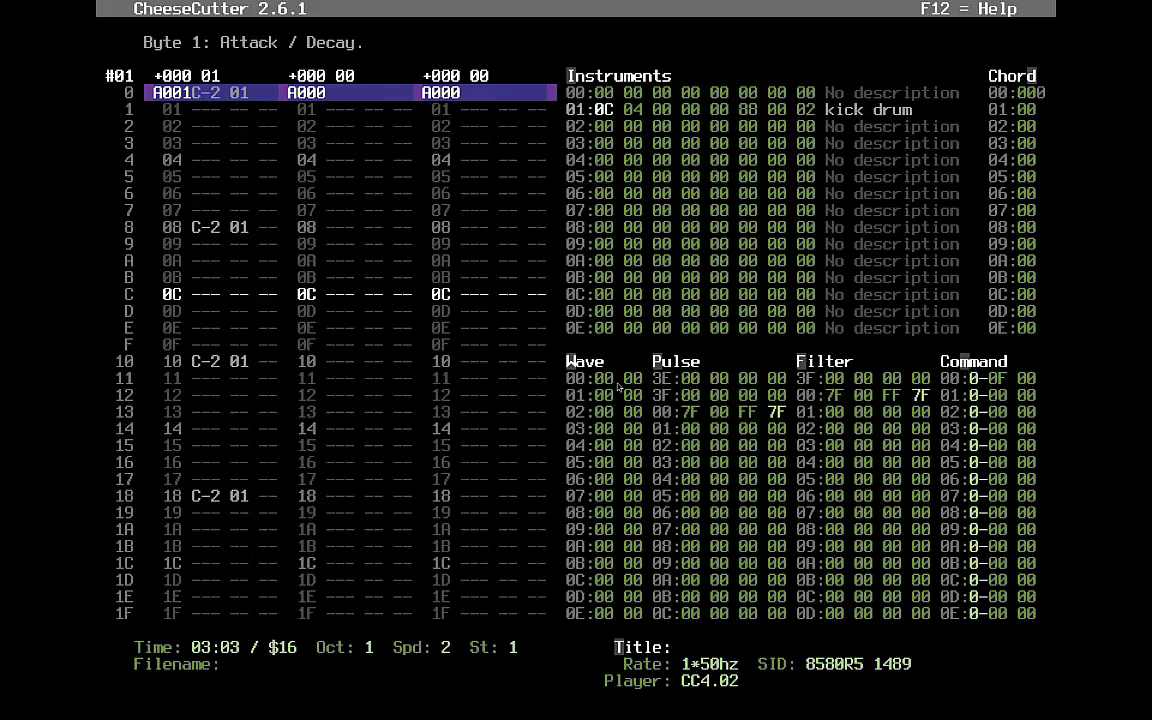
pyautogui.press('Right')
pyautogui.press('Right')
pyautogui.press('Right')
pyautogui.press('Right')
pyautogui.press('Right')
pyautogui.press('Right')
pyautogui.press('Right')
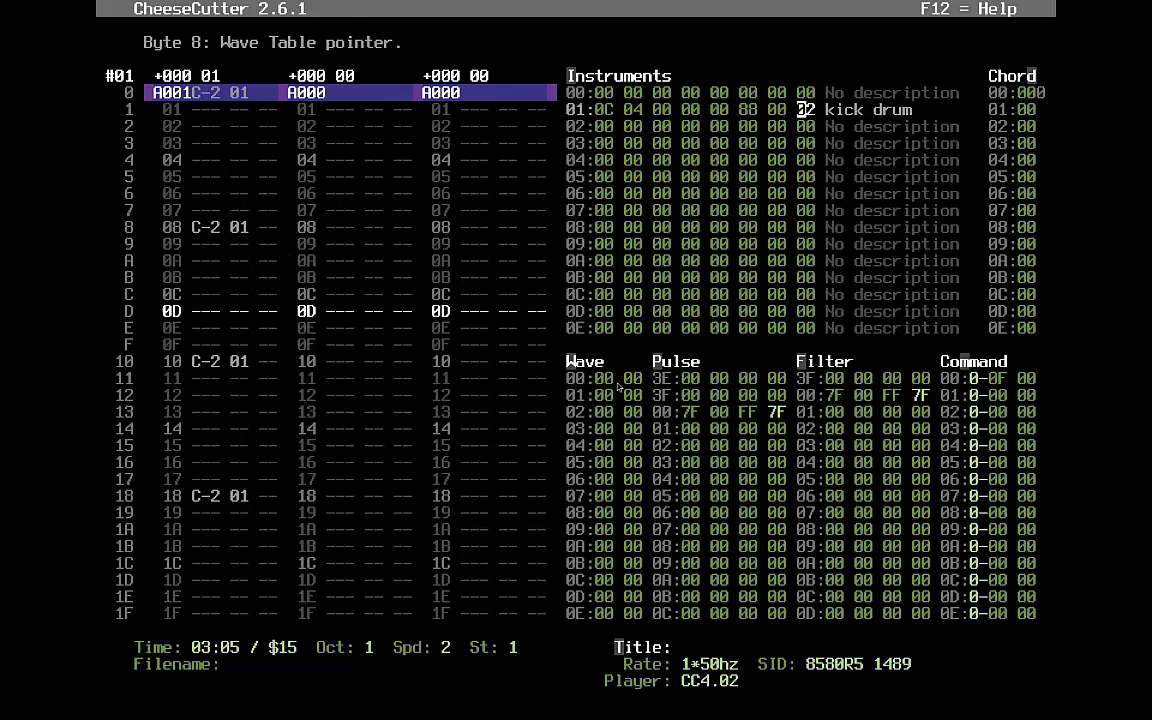
# - In the wave table, set row 00's waveform to 41 and row 01's first byte to 7E
pyautogui.press('Tab')
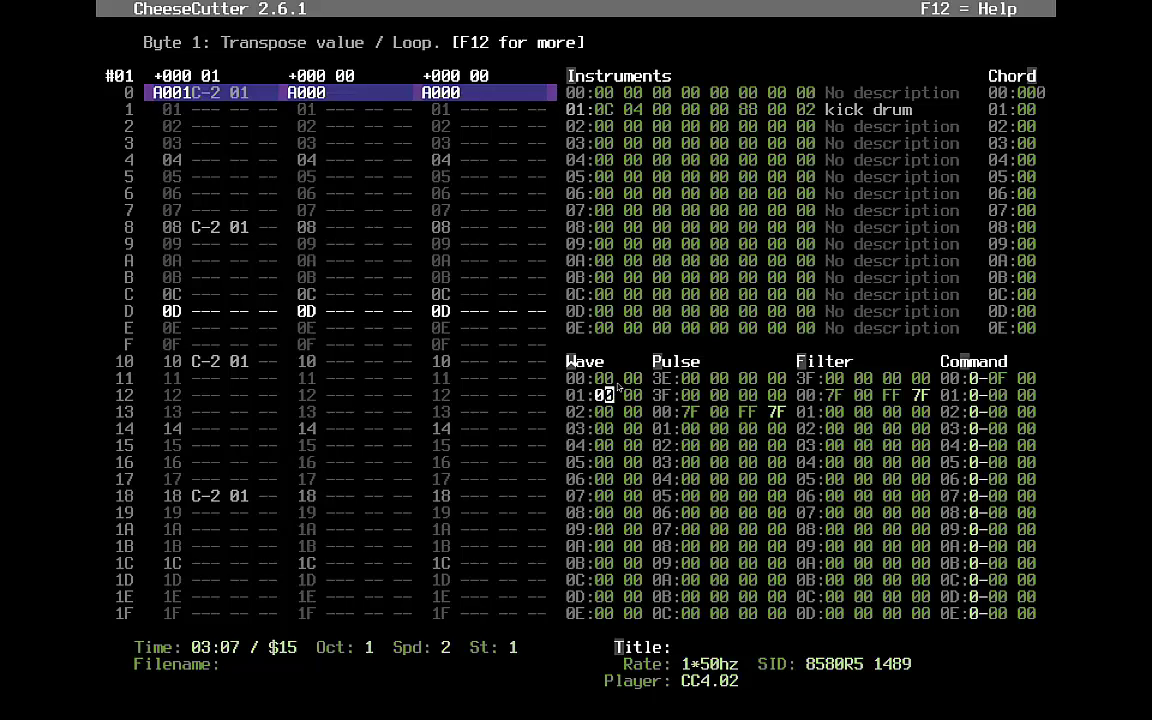
pyautogui.write('41')
pyautogui.press('Left')
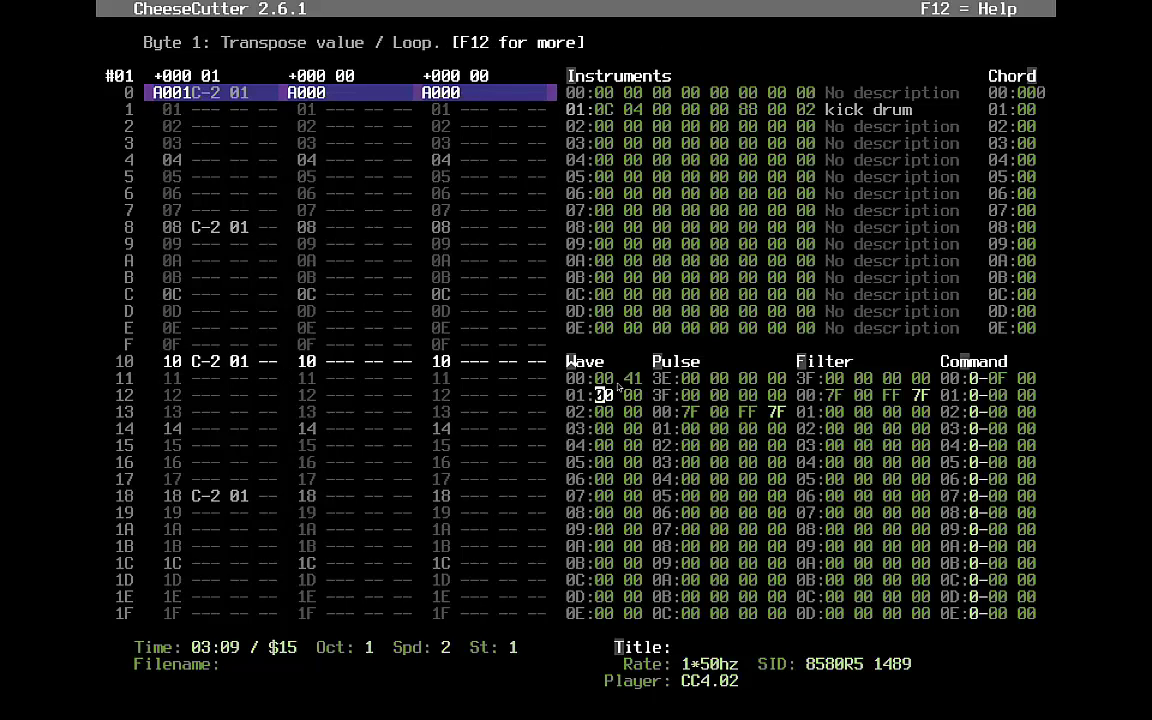
pyautogui.write('7e')
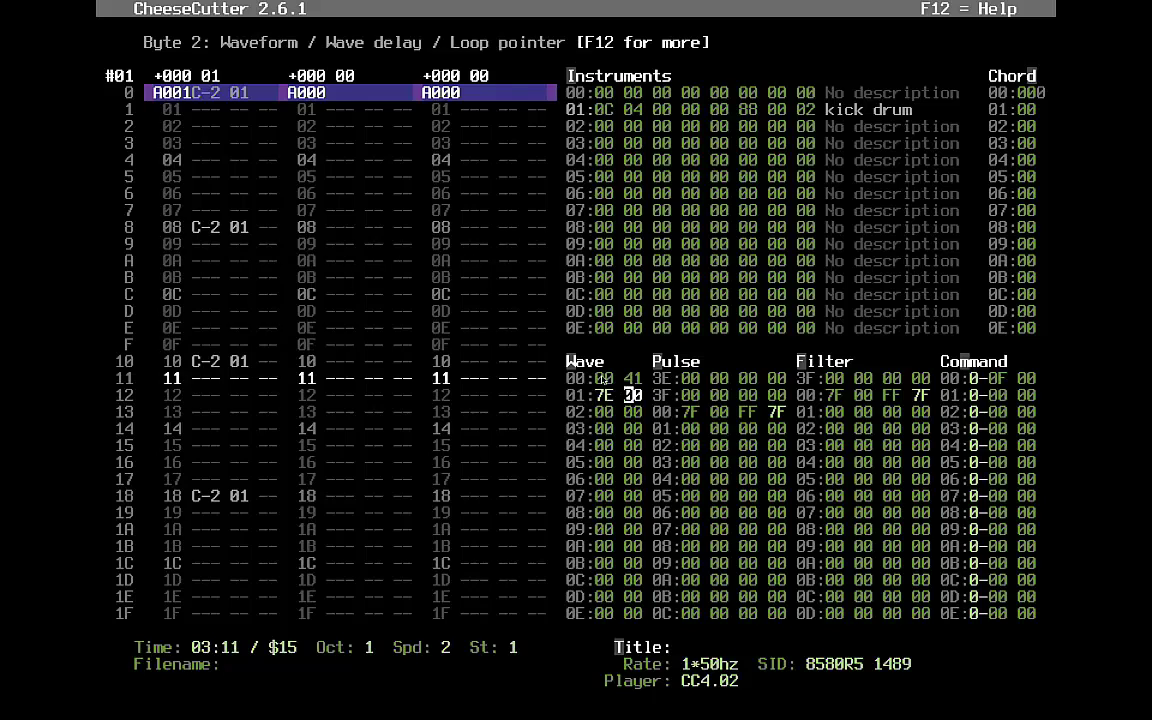
pyautogui.press('Tab')
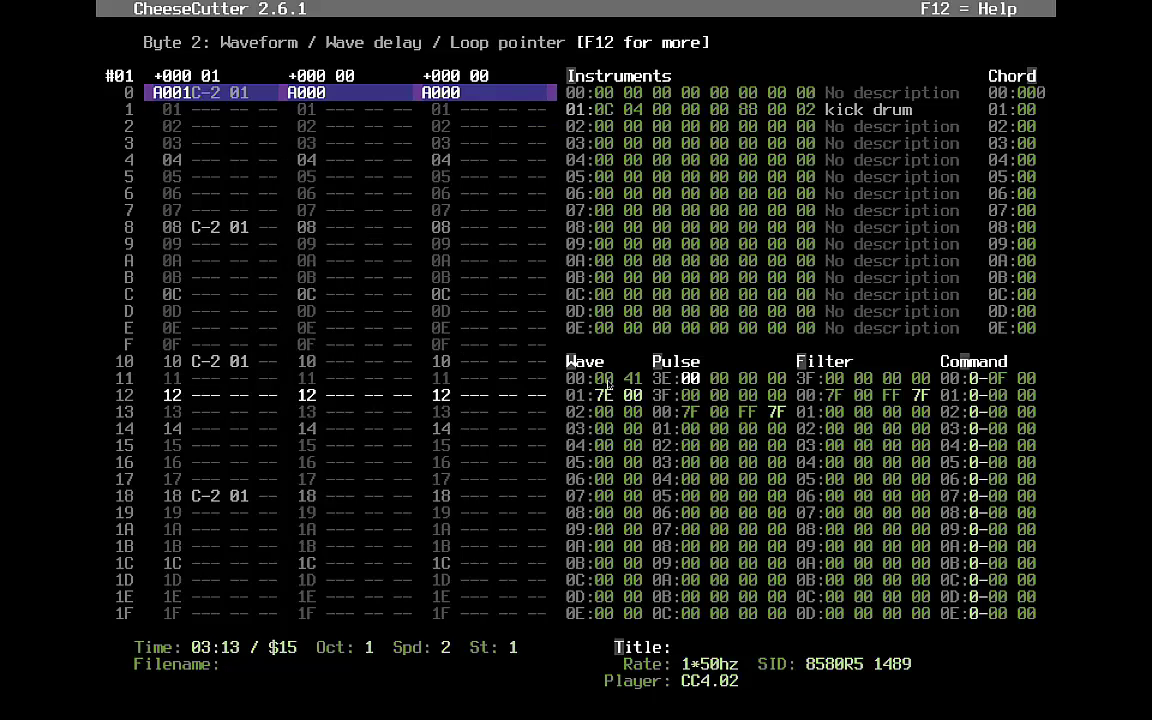
pyautogui.write('00 ')
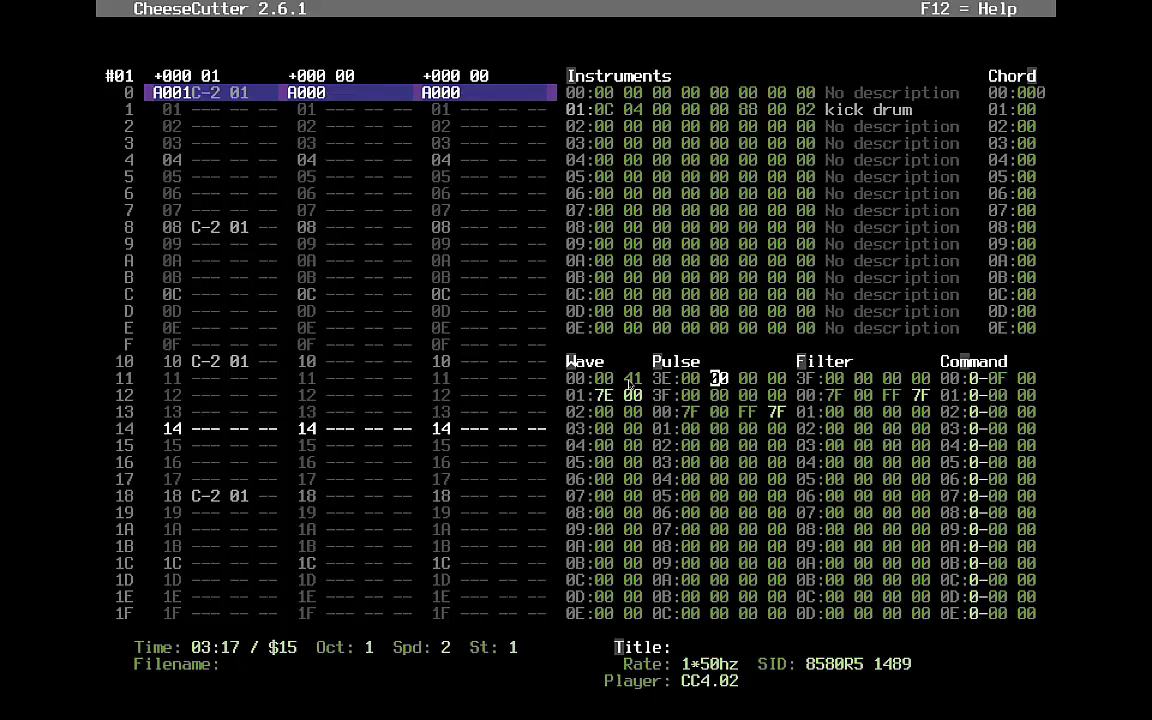
pyautogui.write('00')
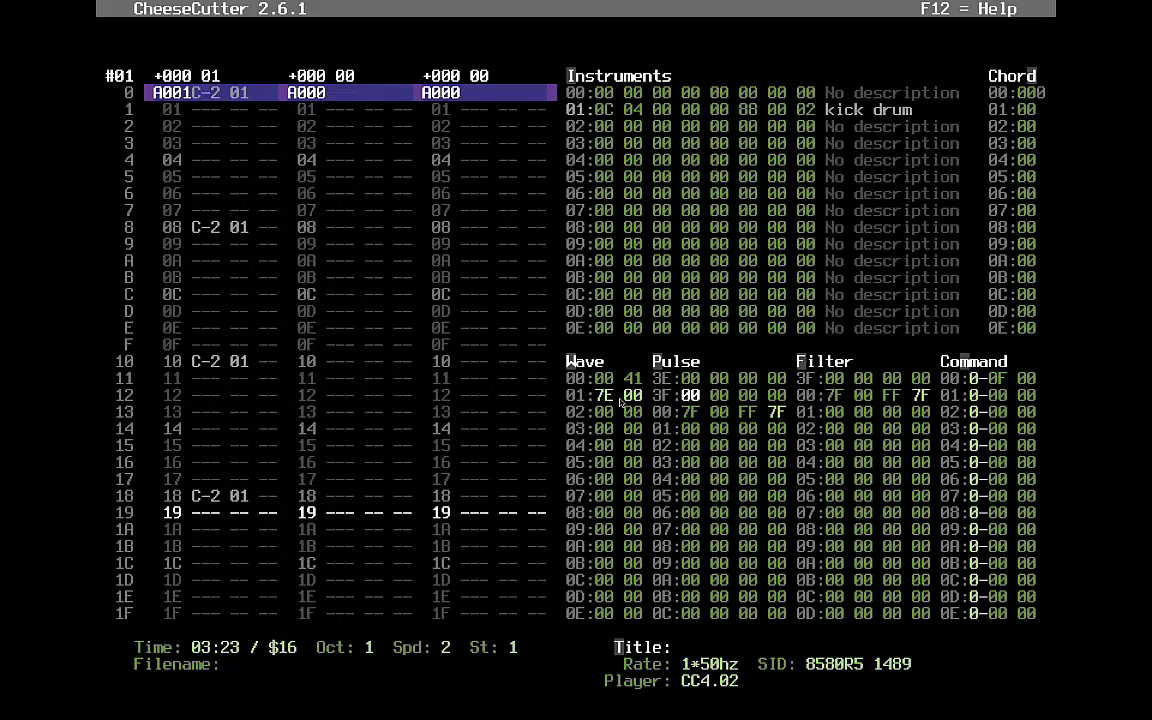
# - Set the first byte of wave table row 03 to the loop value 7E
pyautogui.click(632, 412)
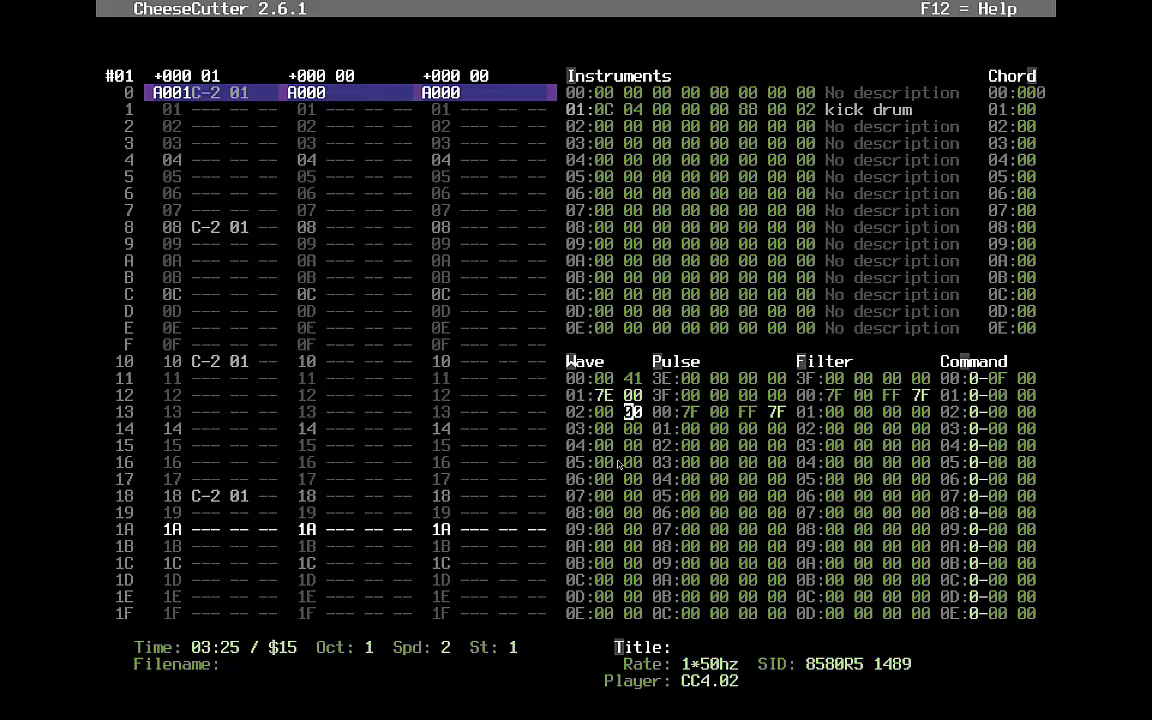
pyautogui.press('Left')
pyautogui.press('Down')
pyautogui.write('7f')
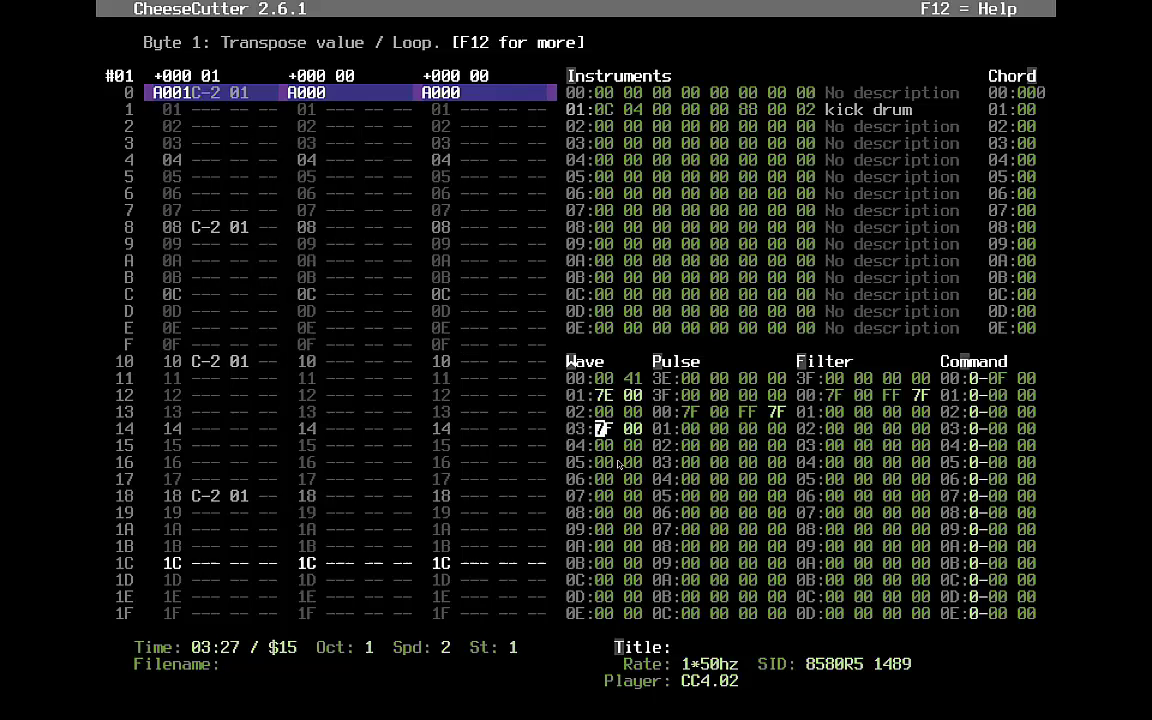
pyautogui.press('Right')
pyautogui.press('Right')
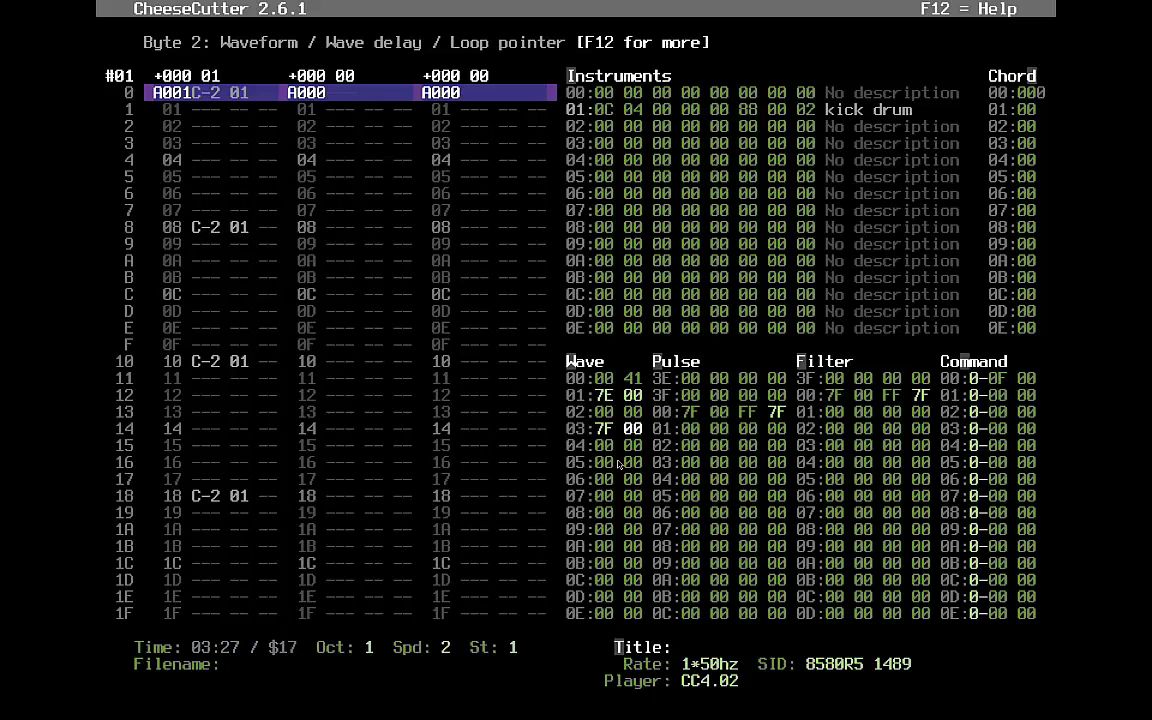
pyautogui.press('Left')
pyautogui.press('Right')
pyautogui.press('Up')
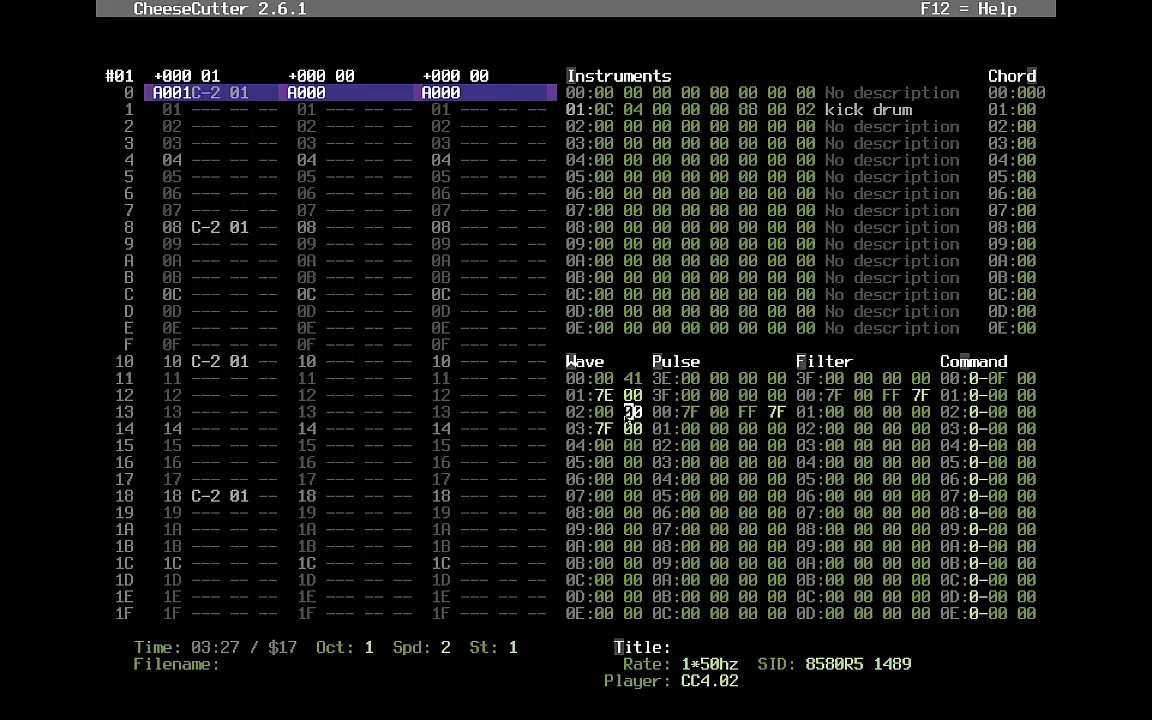
pyautogui.press('Left')
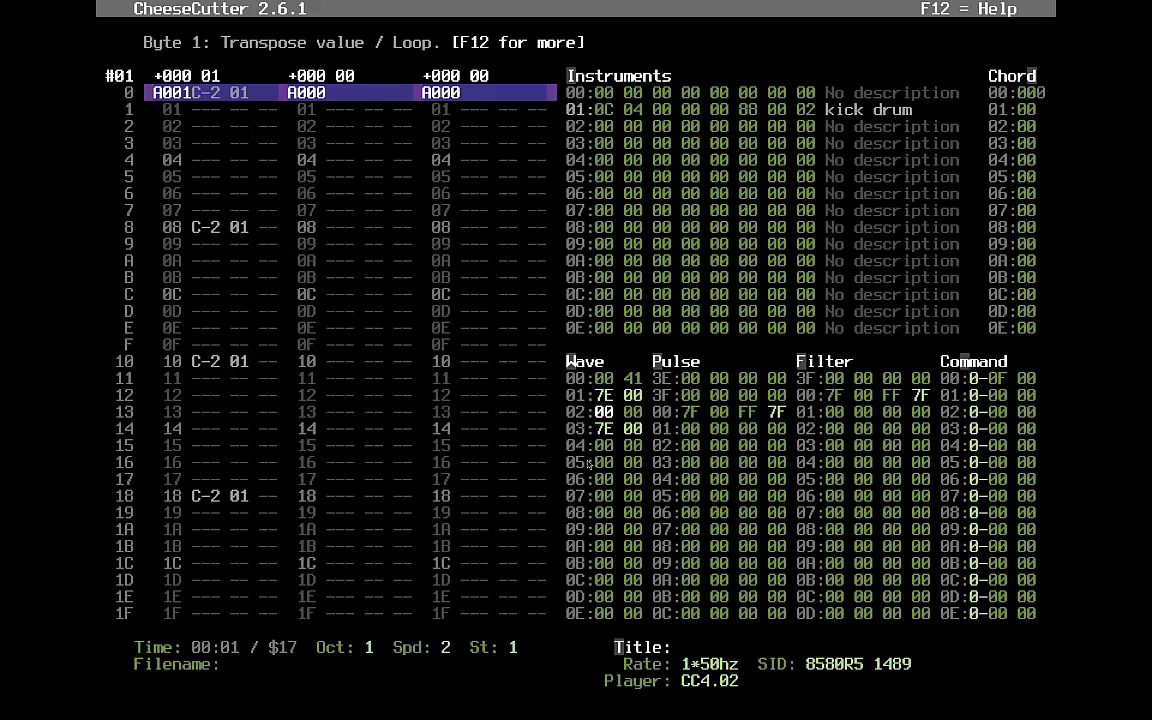
# - Insert three empty rows at wave table row 02 and consult the wave table help on byte meanings
pyautogui.press('Insert')
pyautogui.press('Insert')
pyautogui.press('Insert')
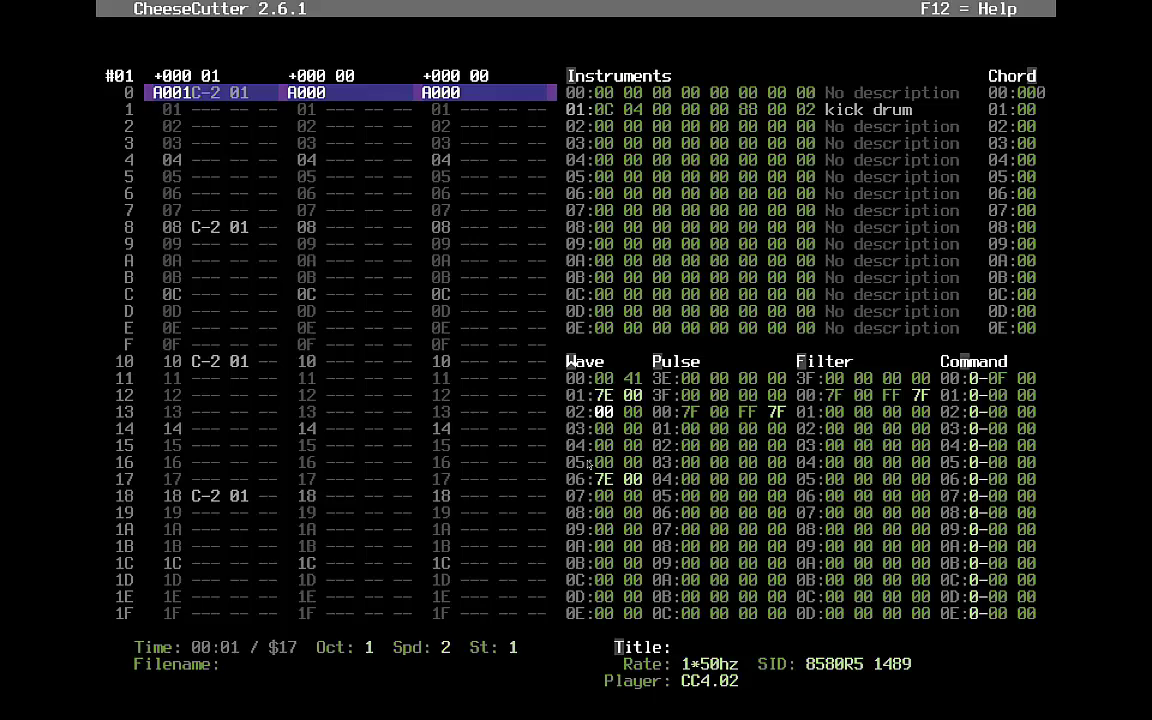
pyautogui.press('F12')
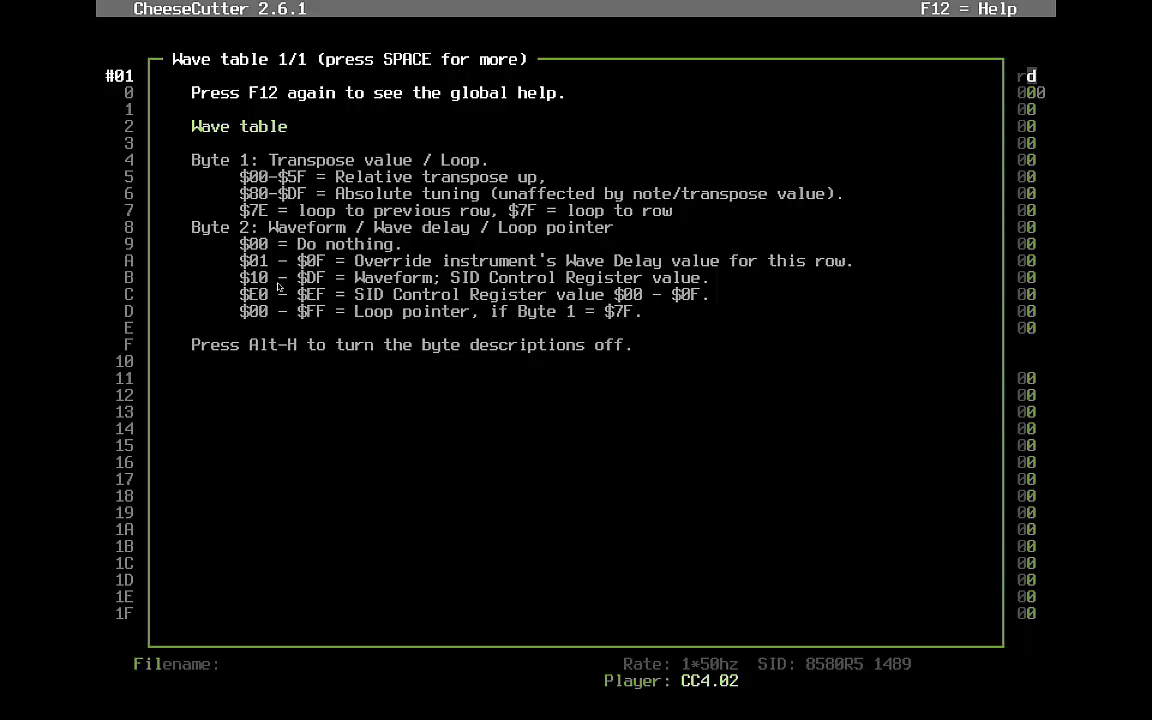
pyautogui.press('Escape')
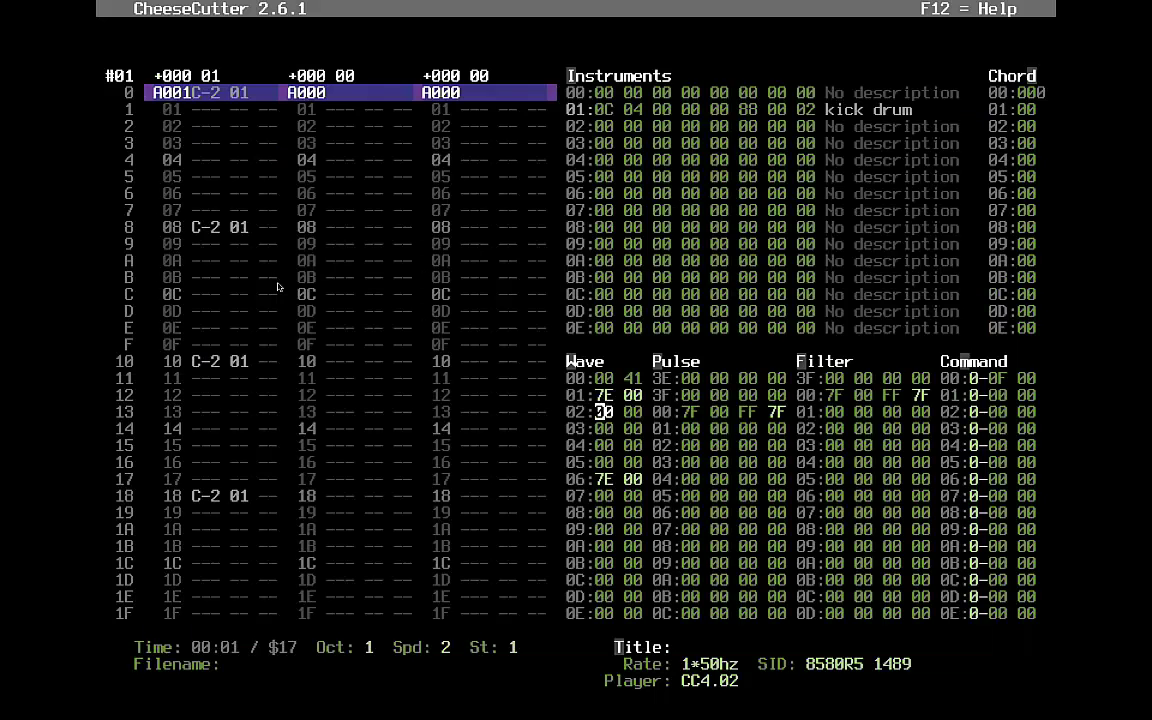
# - Set wave table row 02 to C8 81 and play the song to hear the kick drum
pyautogui.write('c8')
pyautogui.press('Right')
pyautogui.write('81')
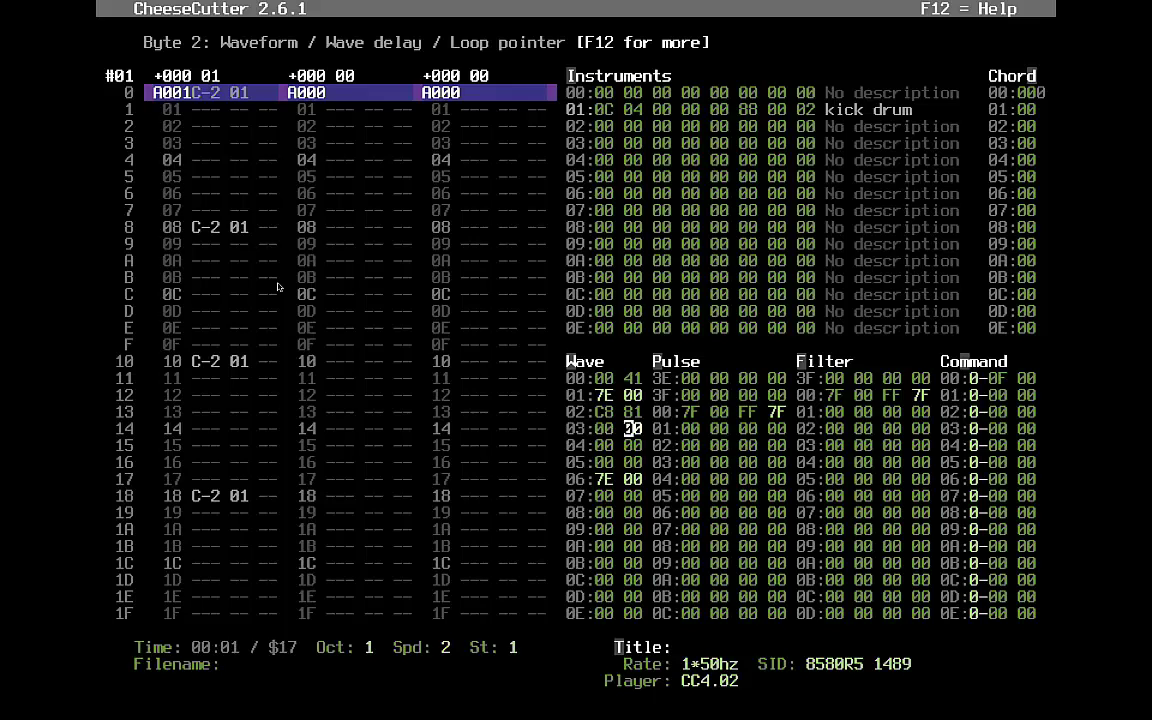
pyautogui.press('F1')
pyautogui.write('20')
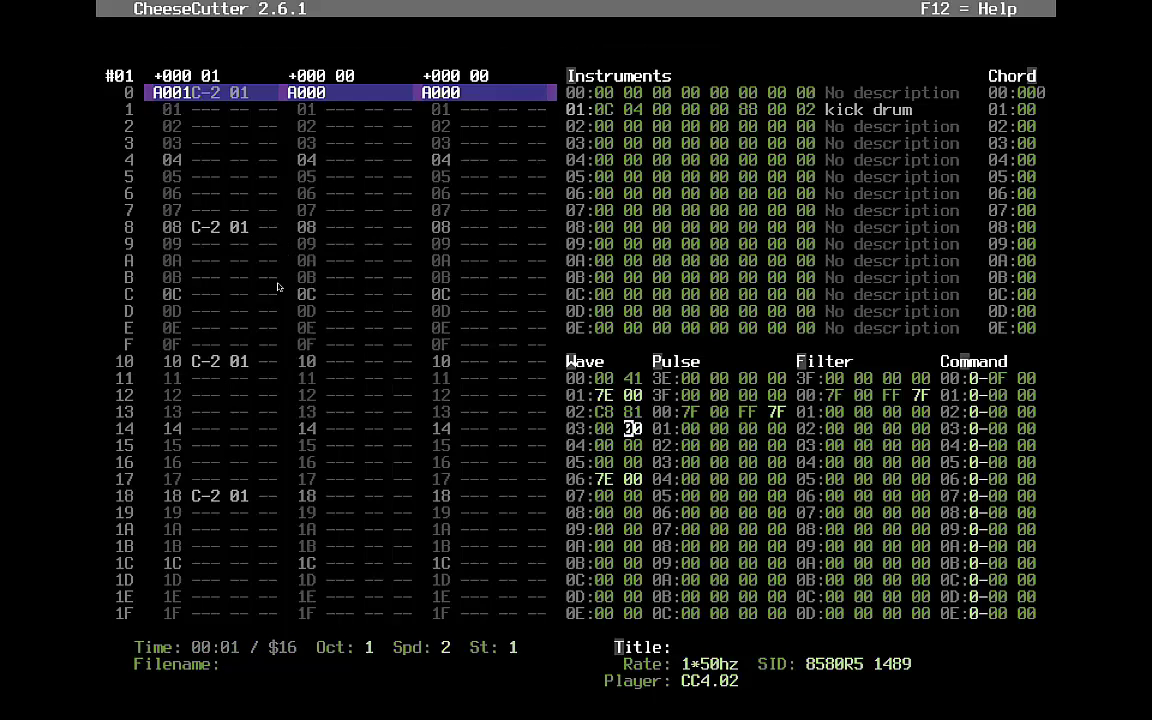
# - Delete the three empty rows after wave table row 02 and play the song to audition the short noise hit
pyautogui.press('Left')
pyautogui.press('Up')
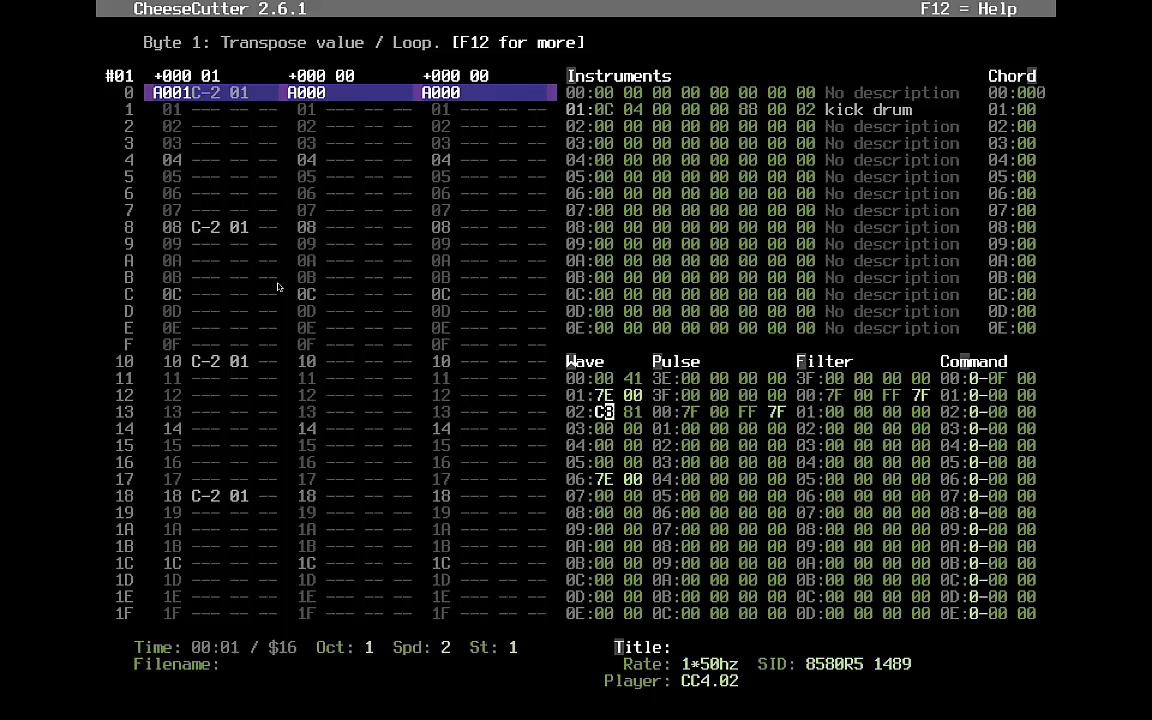
pyautogui.press('Down')
pyautogui.press('Down')
pyautogui.press('Up')
pyautogui.press('Up')
pyautogui.press('Down')
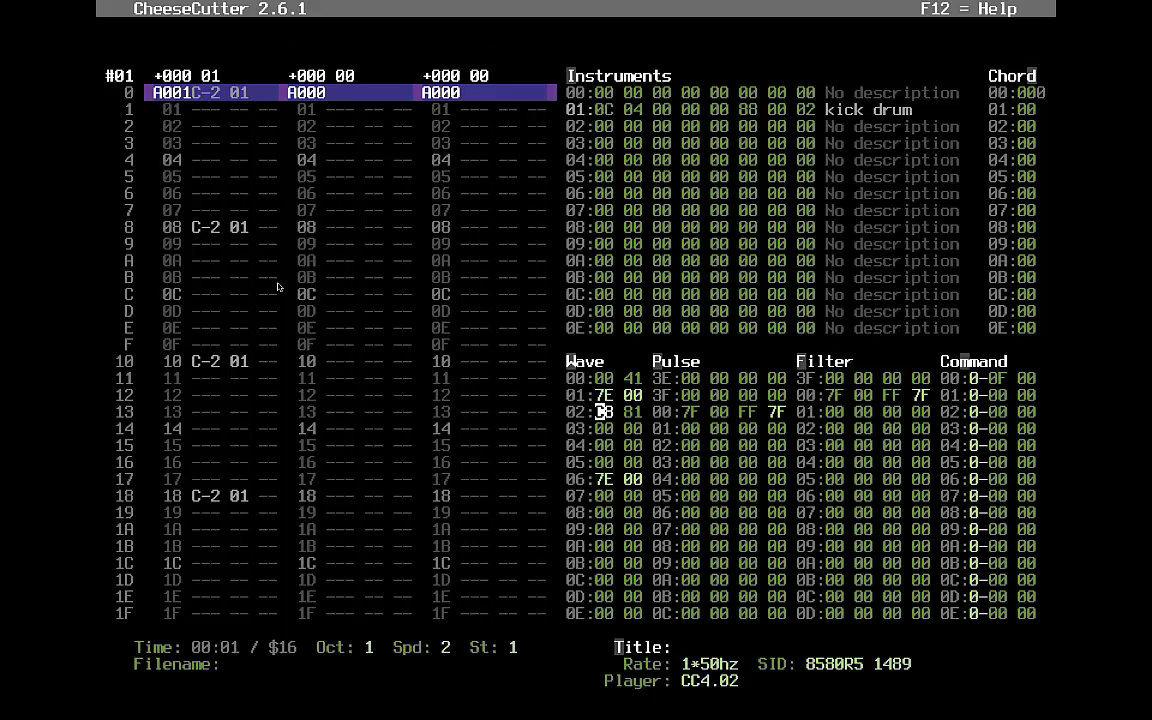
pyautogui.press('Down')
pyautogui.press('Up')
pyautogui.press('Down')
pyautogui.press('Up')
pyautogui.press('Delete')
pyautogui.press('Delete')
pyautogui.press('Delete')
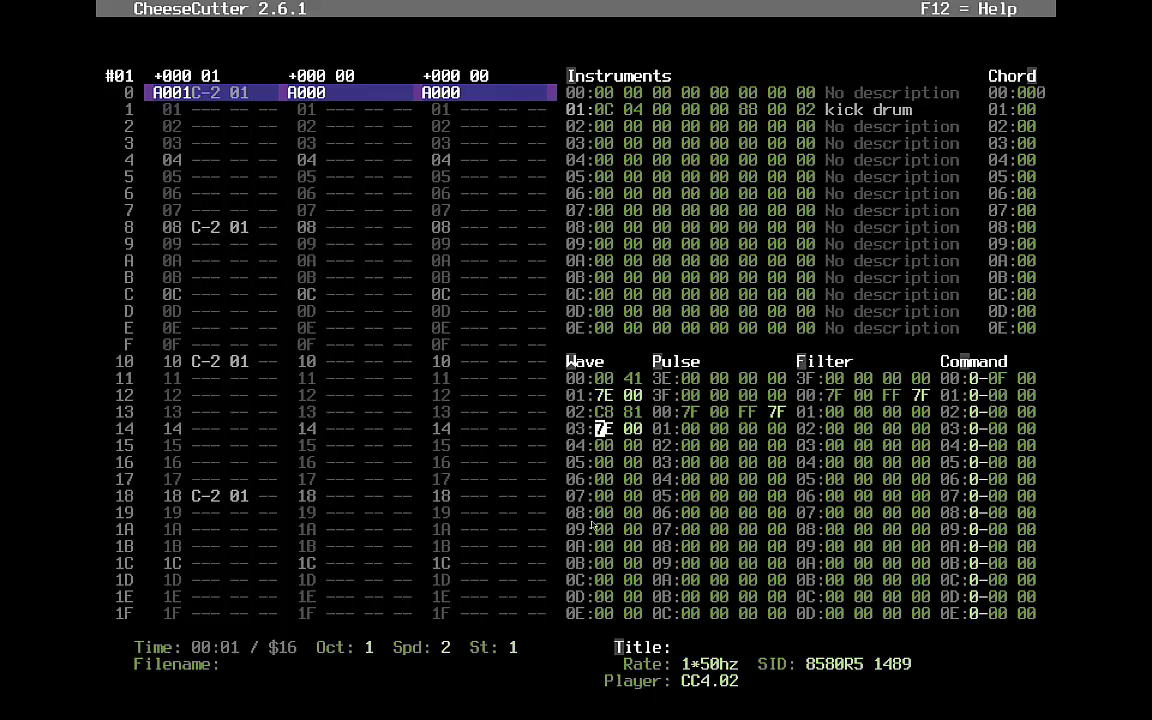
pyautogui.press('F1')
pyautogui.press('F4')
# - Reinsert three empty rows at wave table row 03, ahead of the loop row
pyautogui.press('Insert')
pyautogui.press('Insert')
pyautogui.press('Insert')
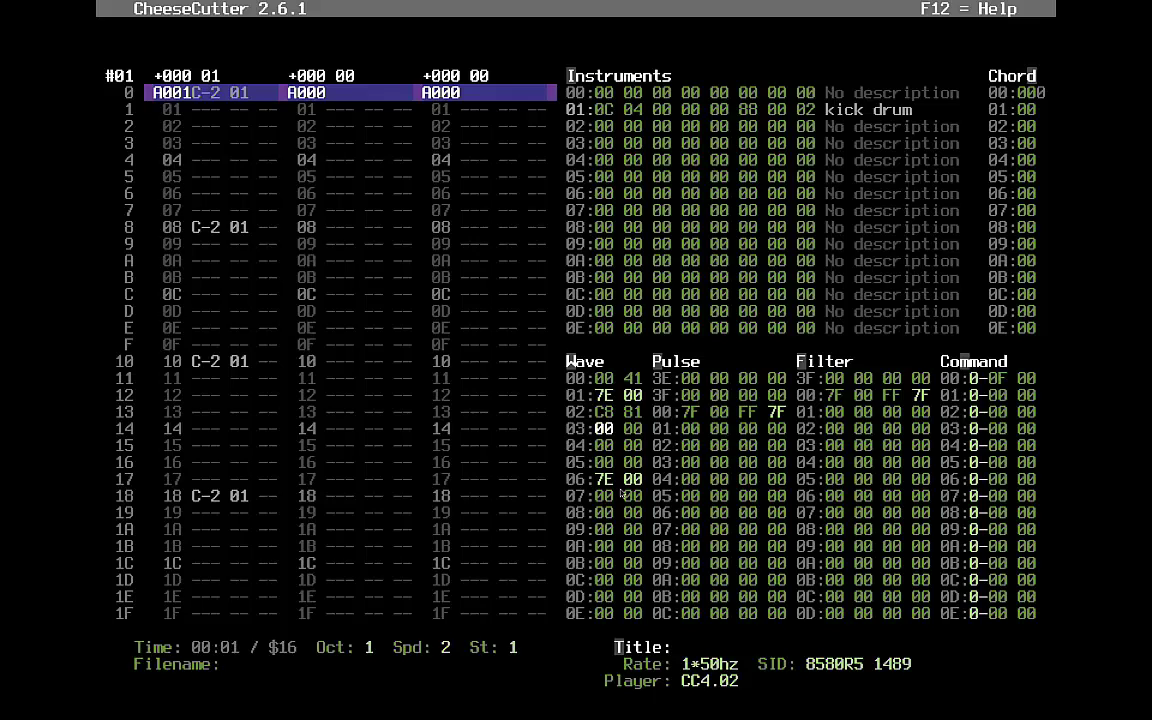
# - Set wave table row 03 to transpose value A2 and waveform 41
pyautogui.write('a2')
pyautogui.press('Up')
pyautogui.press('Right')
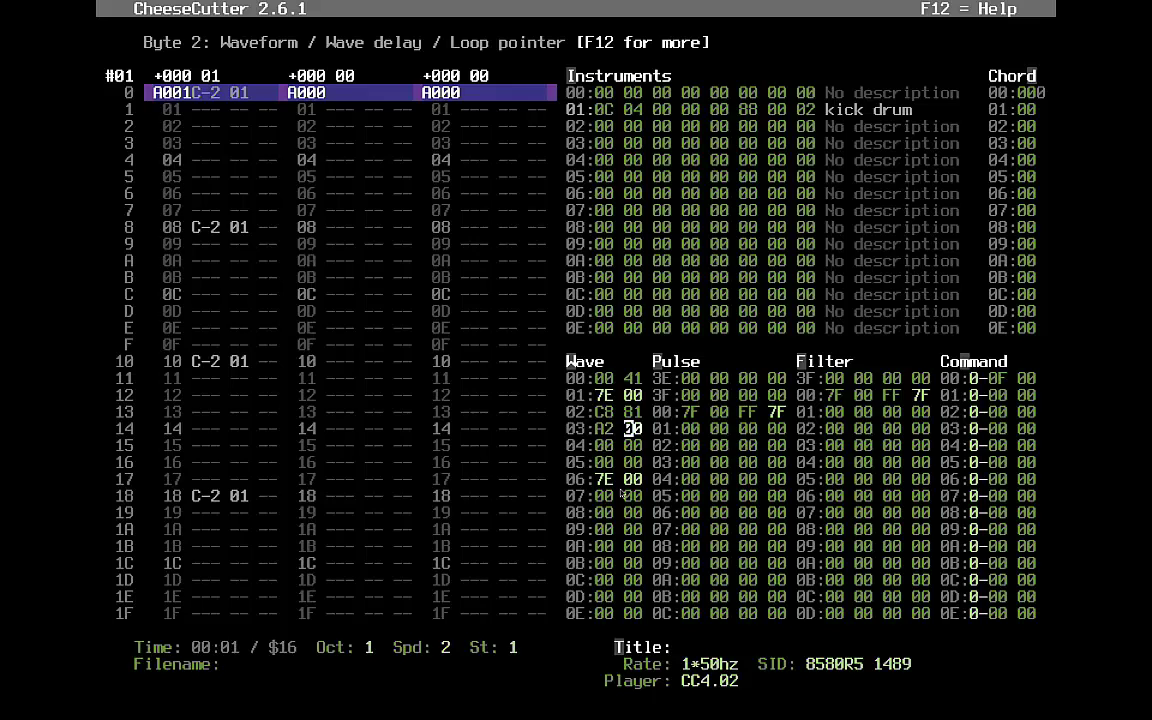
pyautogui.write('412')
pyautogui.press('Left')
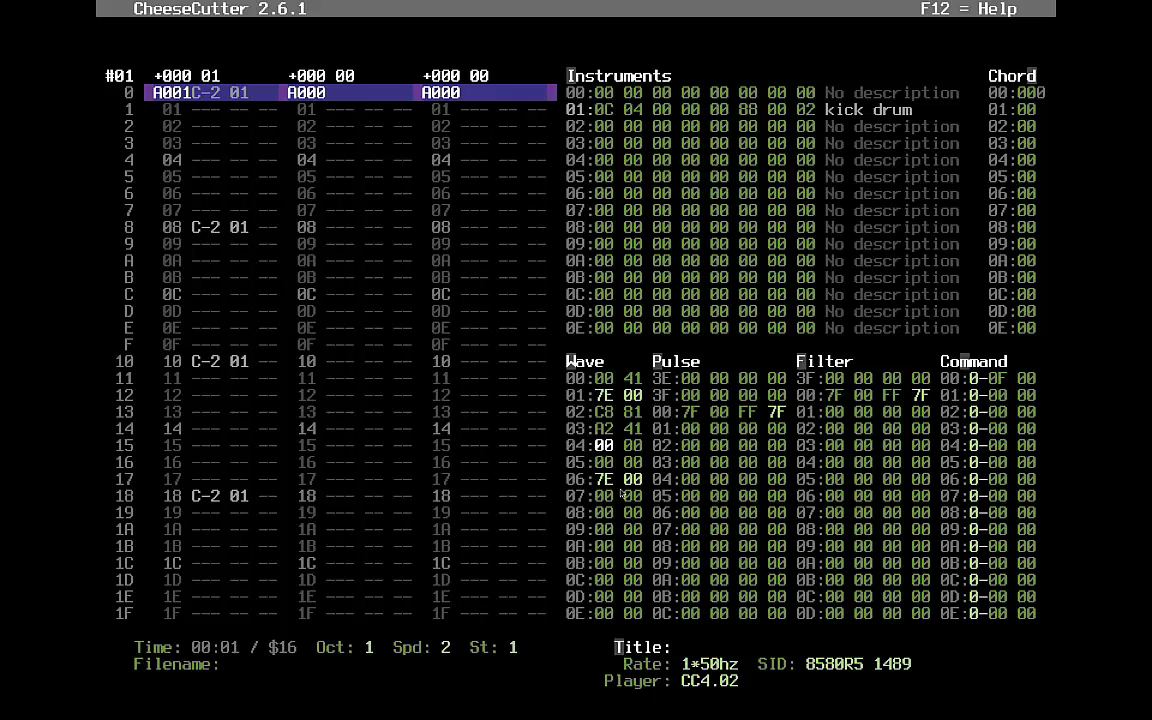
# - Set wave table row 04 to A0 with 00 as its second byte
pyautogui.press('Up')
pyautogui.write('a2a0')
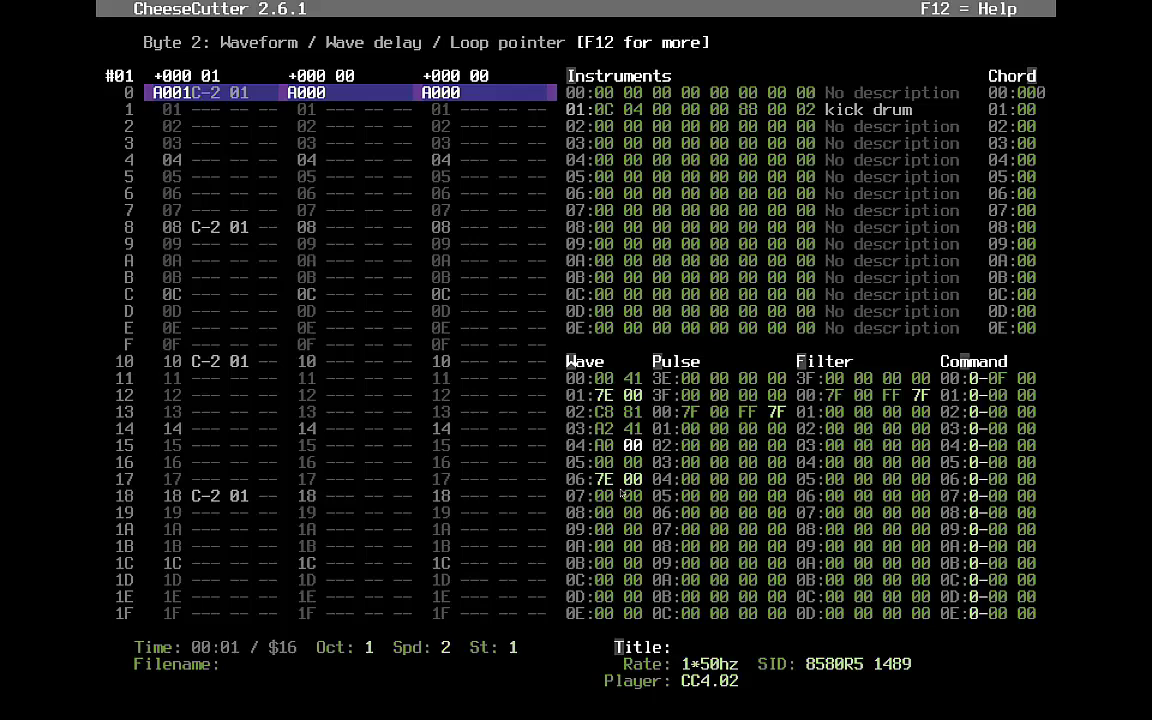
pyautogui.press('Up')
pyautogui.press('Down')
pyautogui.write('00')
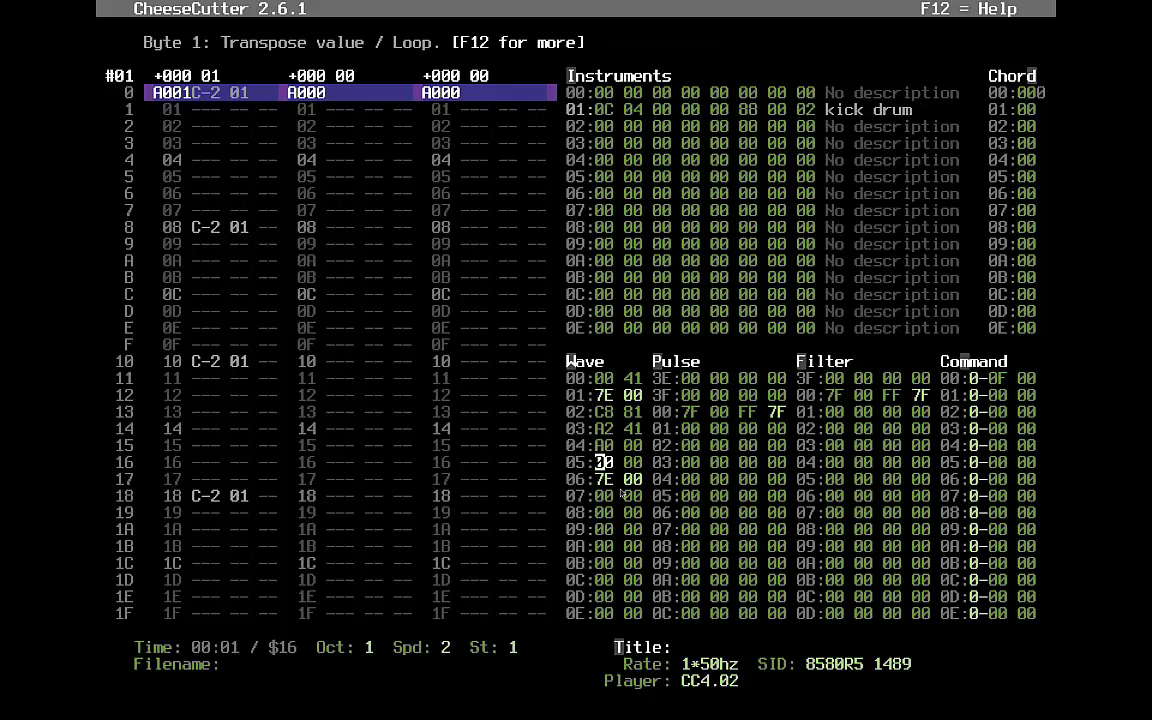
# - Insert three empty rows at wave table row 05 and set row 05's first byte to 9C
pyautogui.press('Insert')
pyautogui.press('Insert')
pyautogui.press('Insert')
pyautogui.write('9')
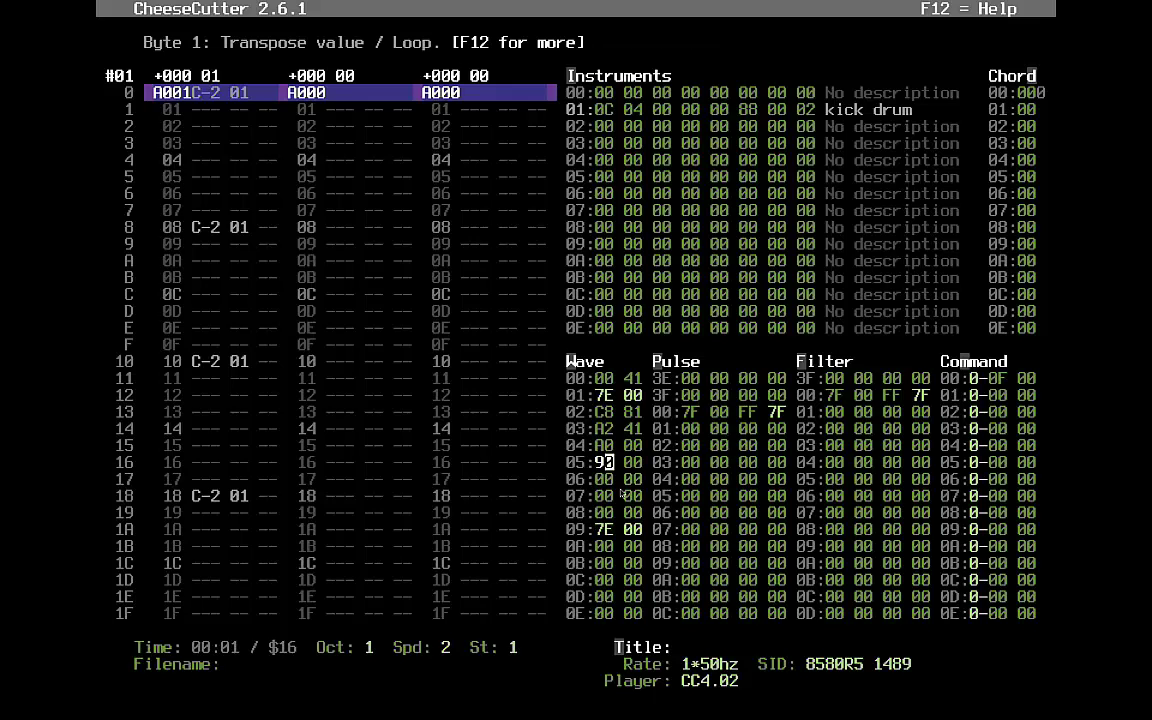
pyautogui.write('c')
pyautogui.press('Up')
pyautogui.press('Up')
pyautogui.write('a0')
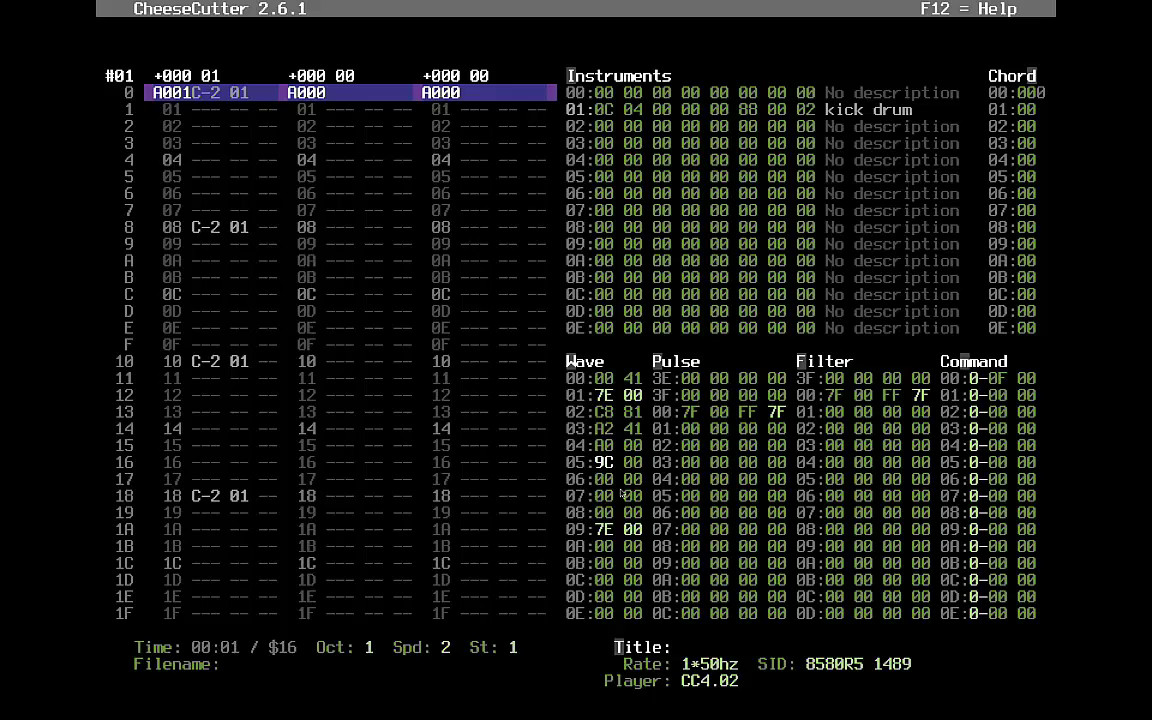
# - Set wave table row 06's first byte to 94, remove the two spare rows before the loop row, and play the song
pyautogui.press('Up')
pyautogui.press('Down')
pyautogui.press('Down')
pyautogui.write('94')
pyautogui.press('Delete')
pyautogui.press('Delete')
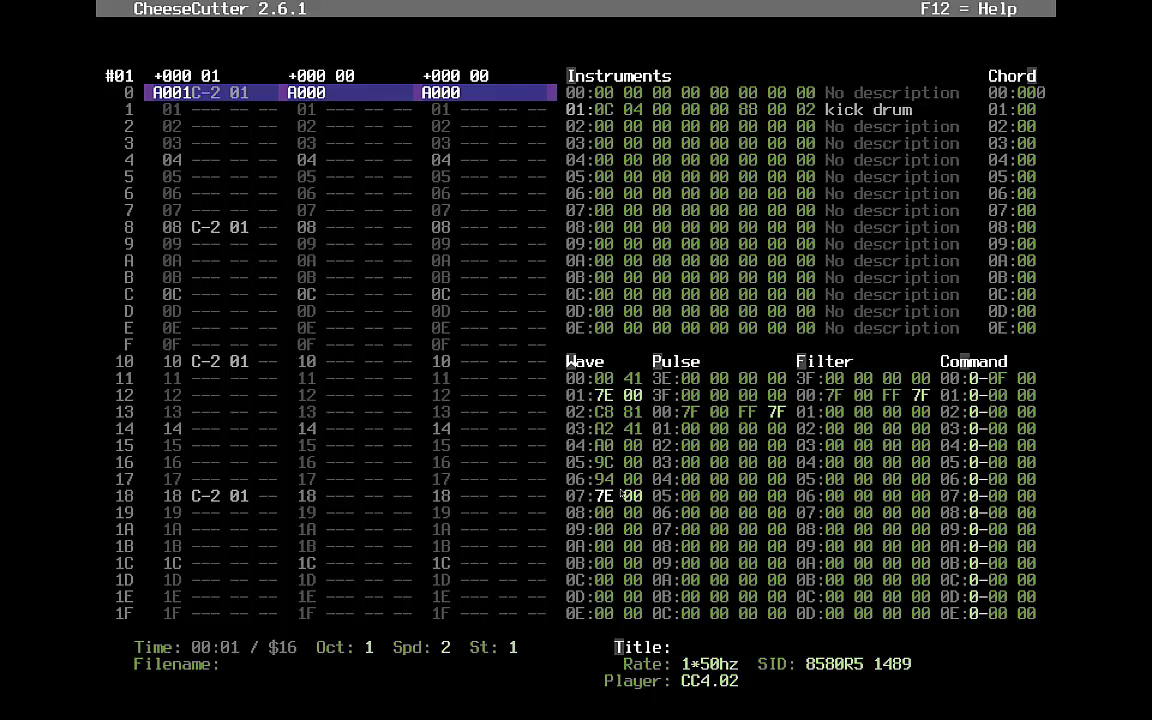
pyautogui.press('F1')
# - Insert a row at 07 in the wave table, set it to 80 10, and play the song
pyautogui.press('Insert')
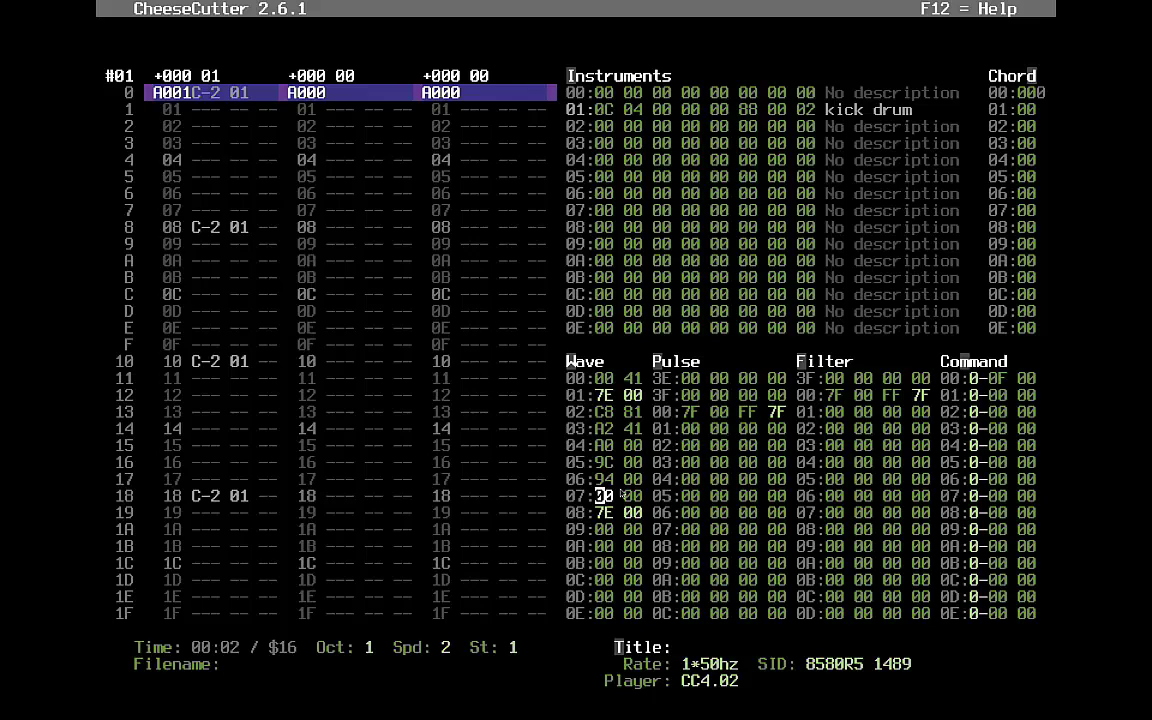
pyautogui.write('8')
pyautogui.press('Left')
pyautogui.write('80 ')
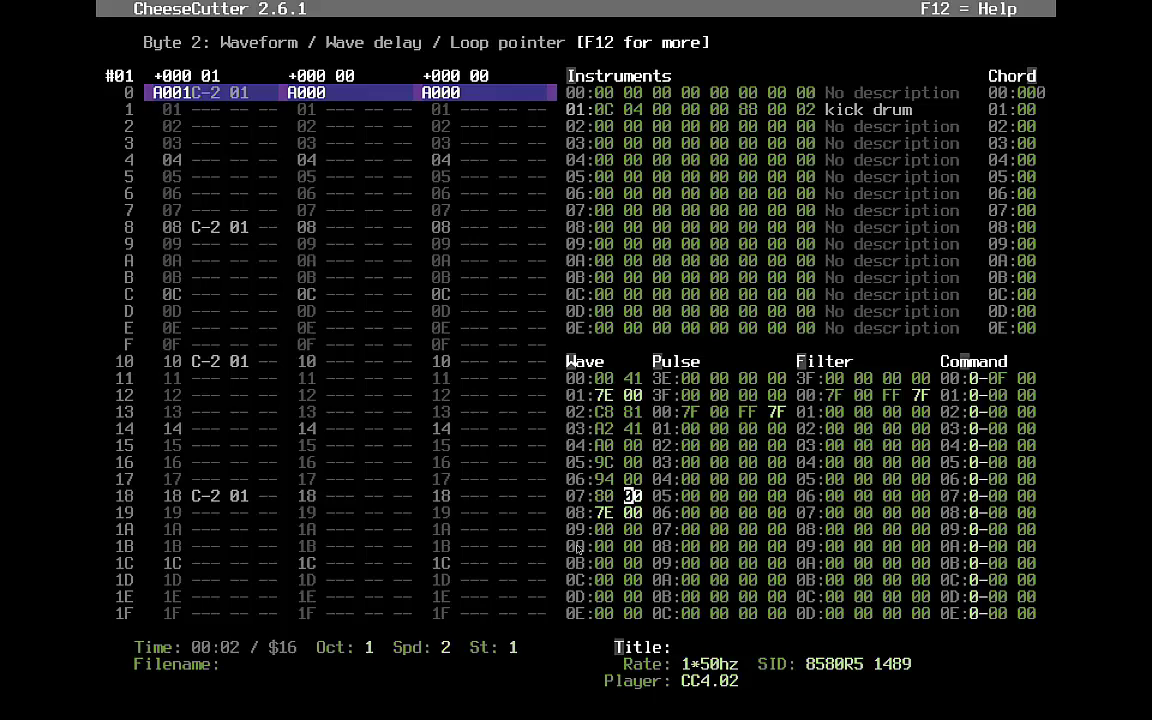
pyautogui.write('10')
pyautogui.press('Up')
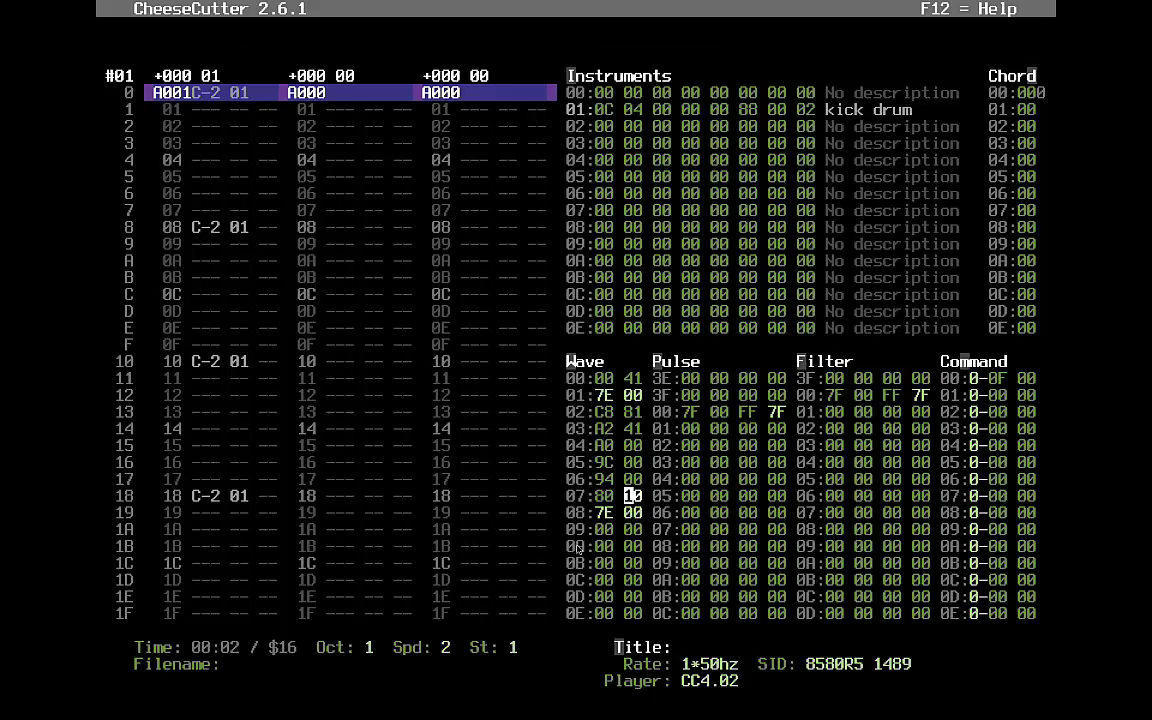
pyautogui.press('Down')
pyautogui.press('F1')
# - Set the restart type byte (byte 3) of the kick drum instrument to 80
pyautogui.hotkey('shift', 'Tab')
pyautogui.press('Left')
pyautogui.press('Left')
pyautogui.press('Left')
pyautogui.press('Left')
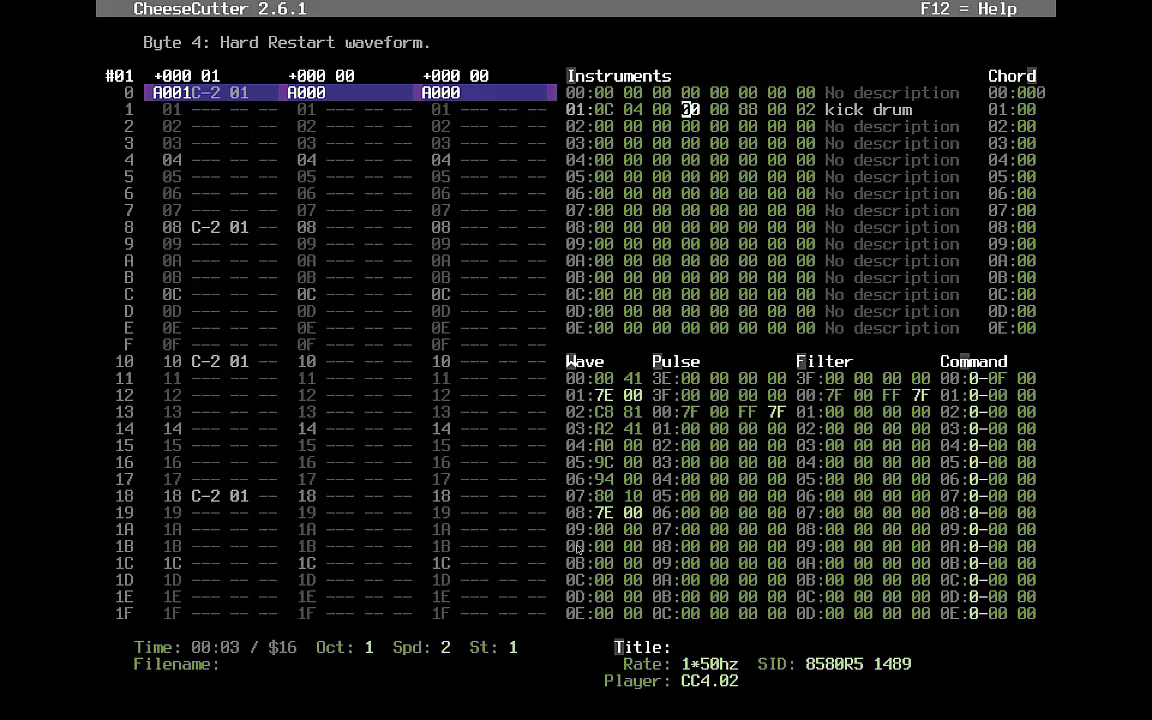
pyautogui.press('Right')
pyautogui.press('Right')
pyautogui.press('Left')
pyautogui.press('Left')
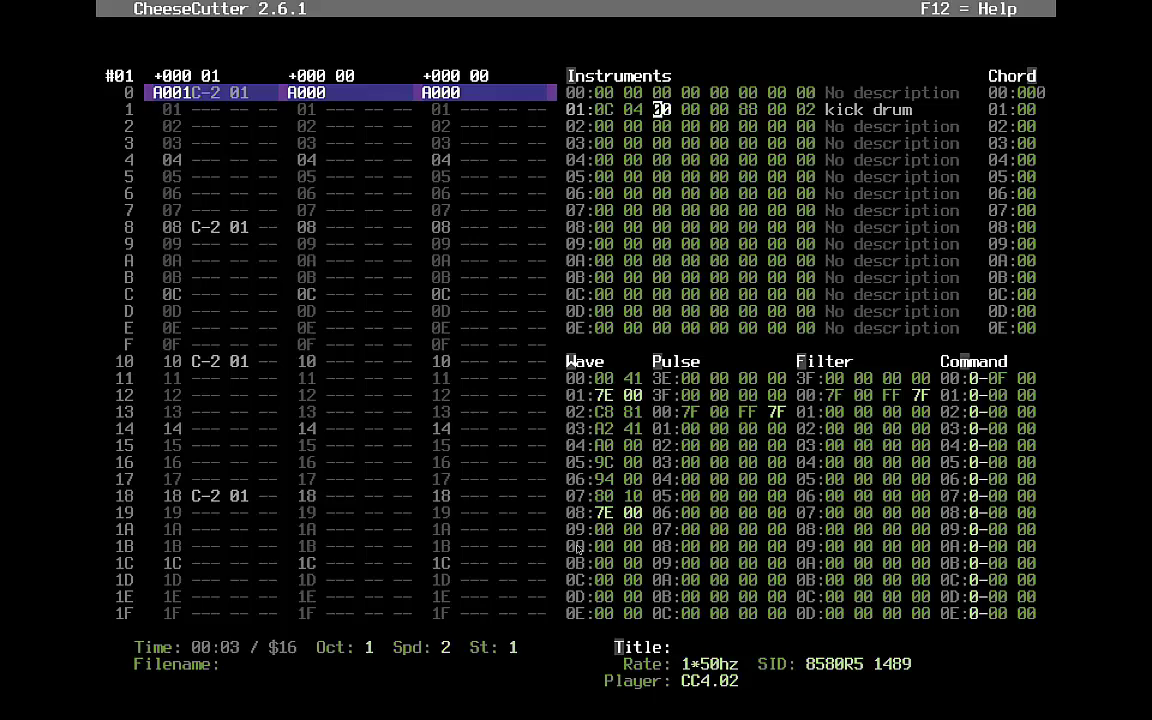
pyautogui.write('80')
pyautogui.press('Left')
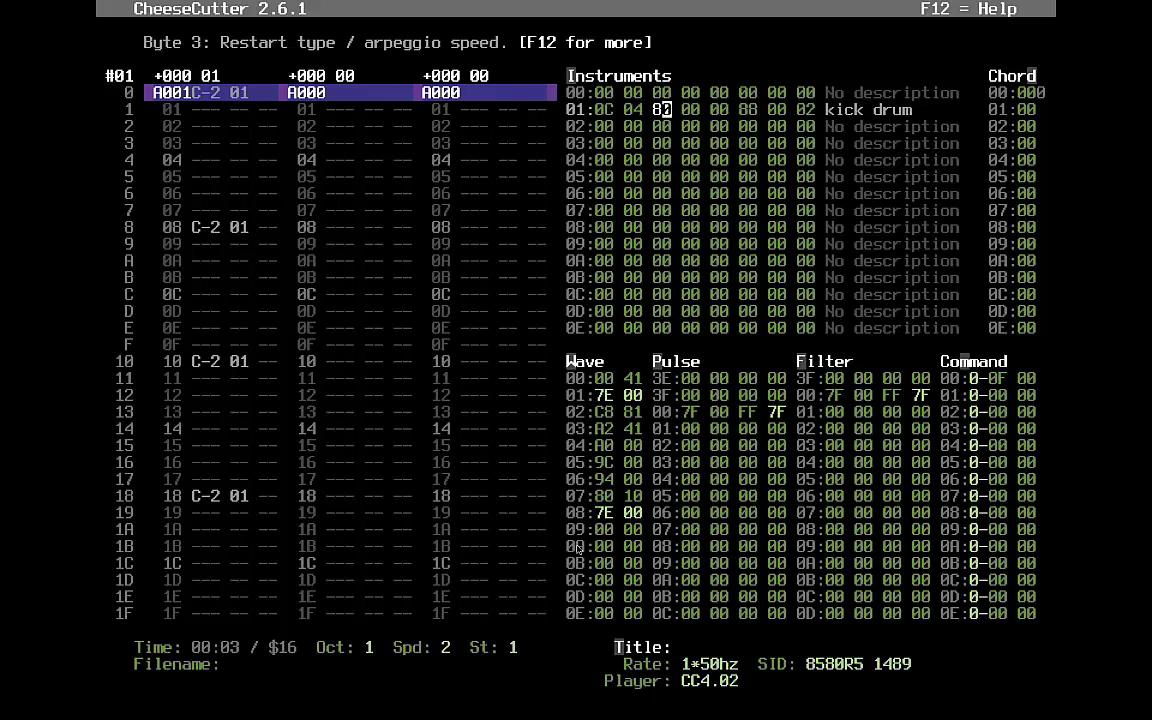
# - Set the hard restart waveform byte of the kick drum instrument to 09
pyautogui.press('Right')
pyautogui.press('Right')
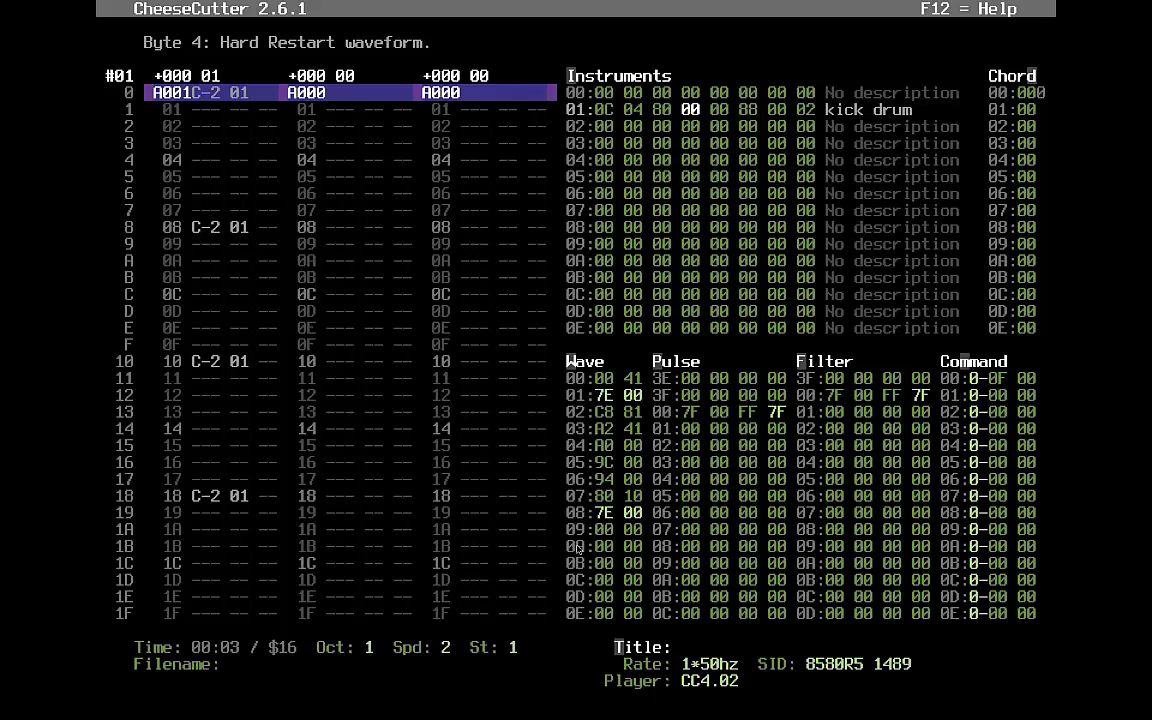
pyautogui.write('9')
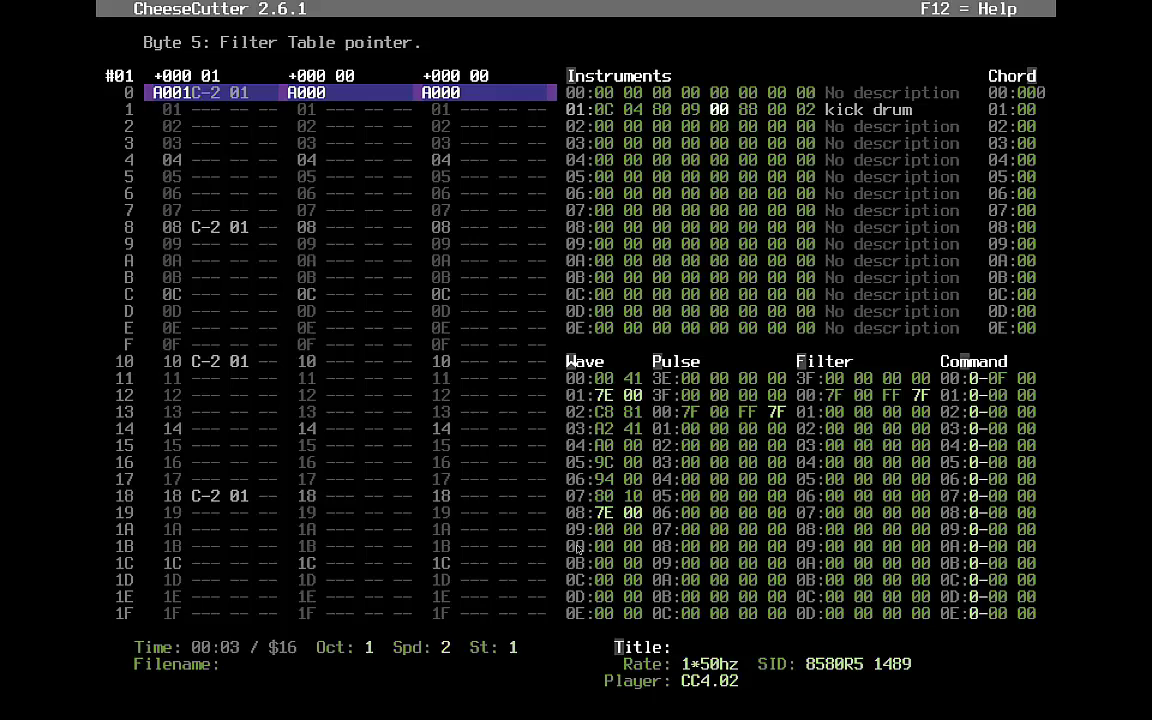
pyautogui.press('Left')
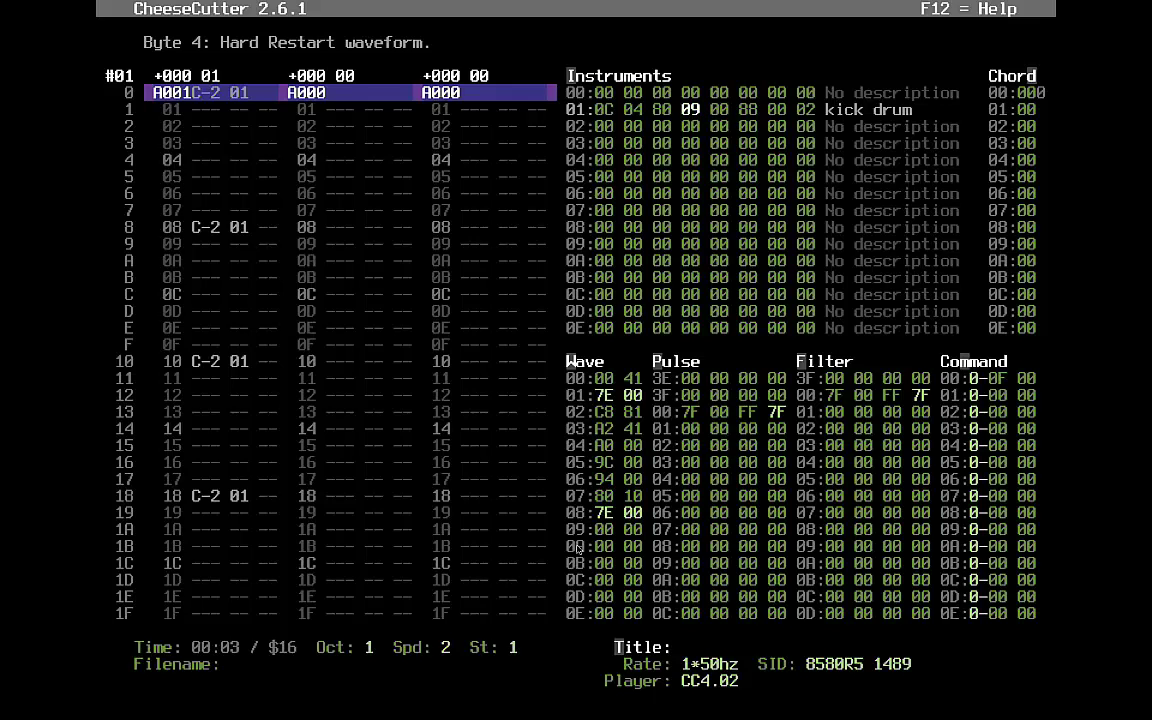
pyautogui.press('Right')
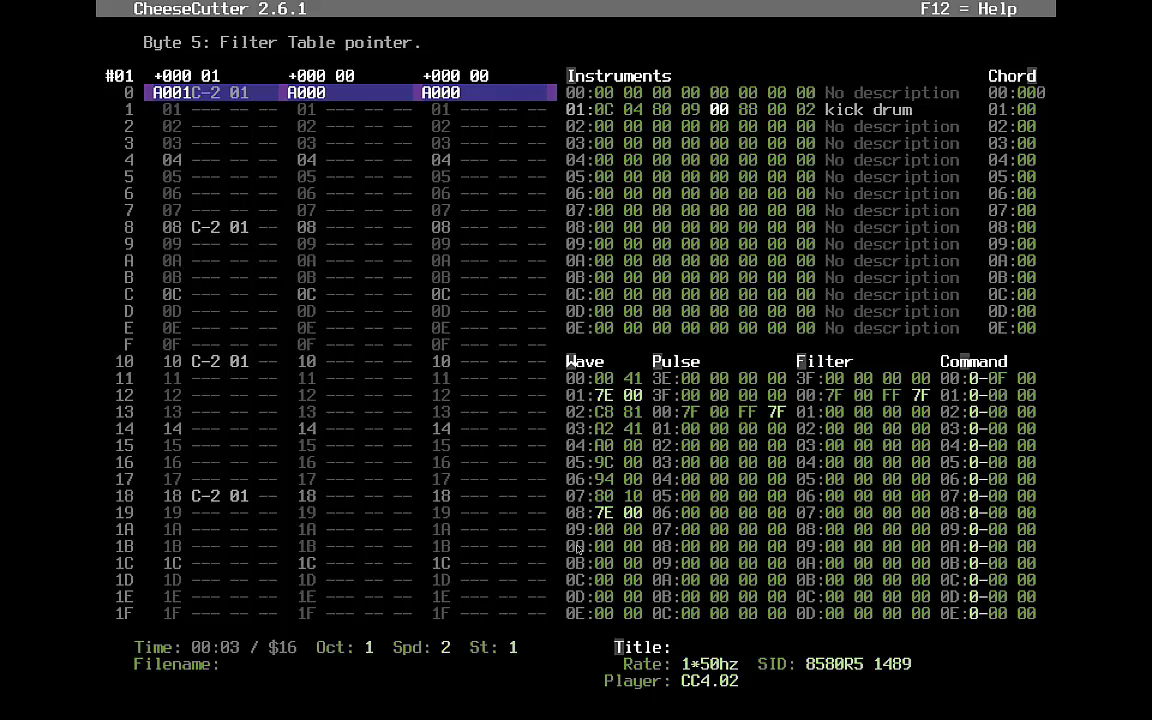
pyautogui.press('Left')
# - Set the kick drum instrument's hard restart SR envelope value (byte 7) to 80
pyautogui.press('Right')
pyautogui.press('Right')
pyautogui.press('Right')
pyautogui.press('Right')
pyautogui.press('Right')
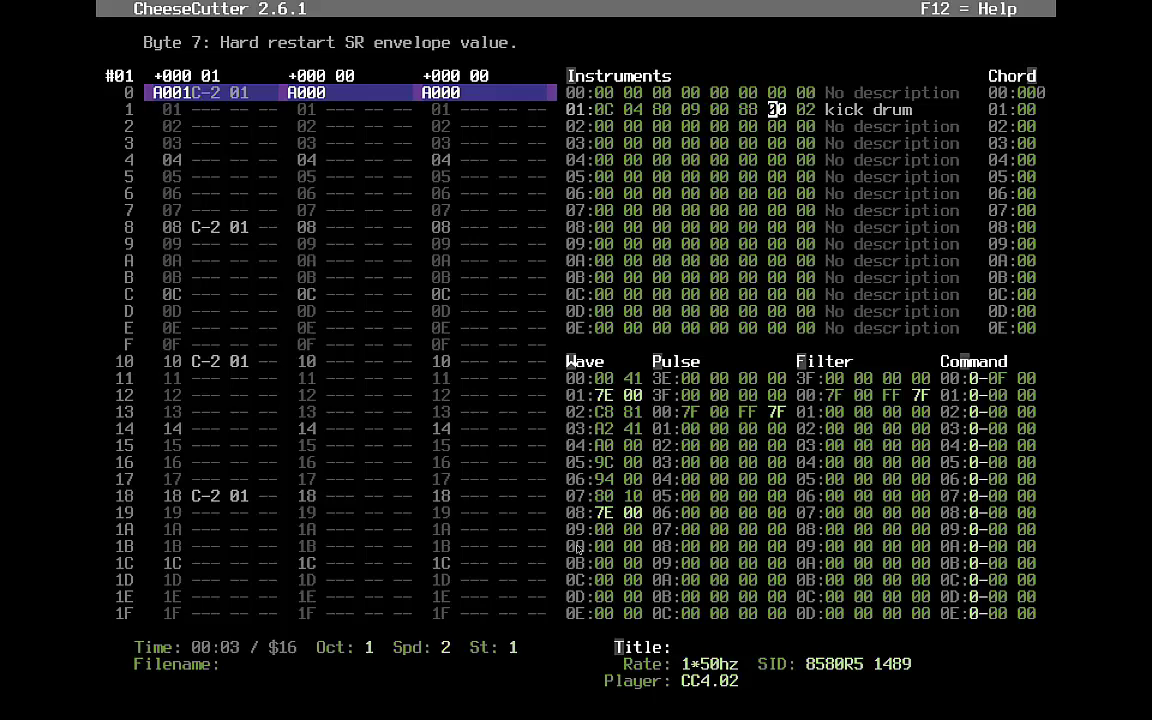
pyautogui.write('8')
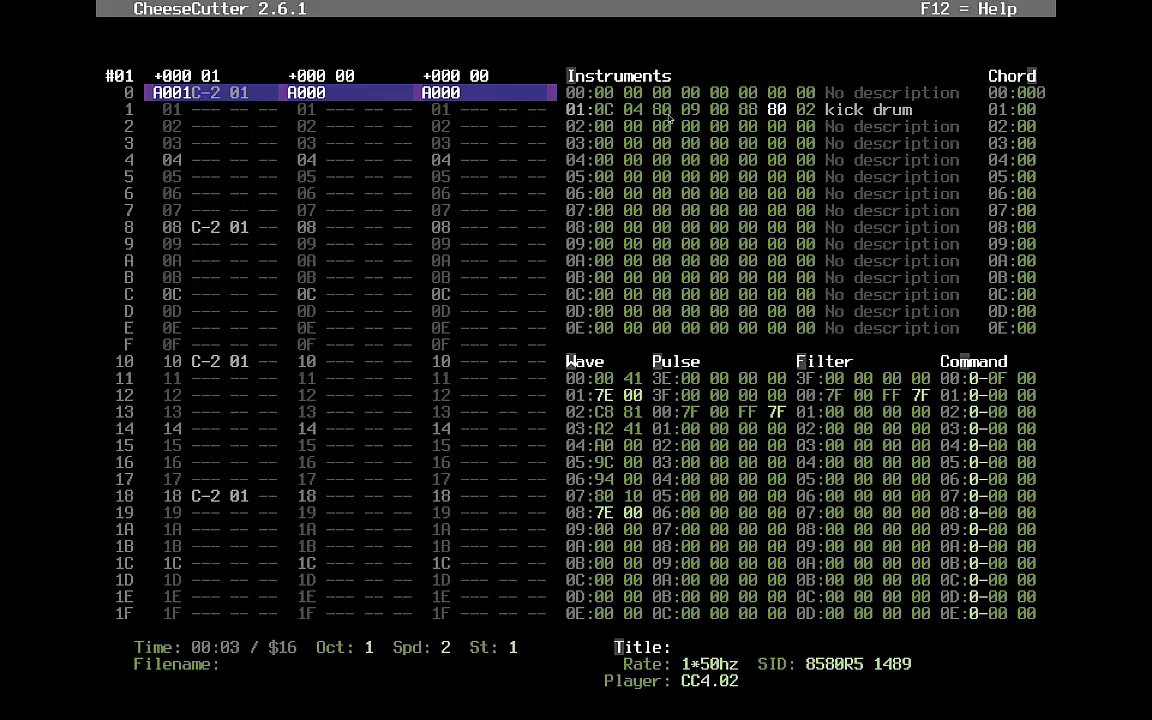
# - Play the song to hear the kick drum with its hard restart settings
pyautogui.press('Down')
pyautogui.press('Left')
pyautogui.press('Left')
pyautogui.press('Left')
pyautogui.press('Left')
pyautogui.press('Left')
pyautogui.press('Left')
pyautogui.press('Left')
pyautogui.press('Left')
pyautogui.press('Left')
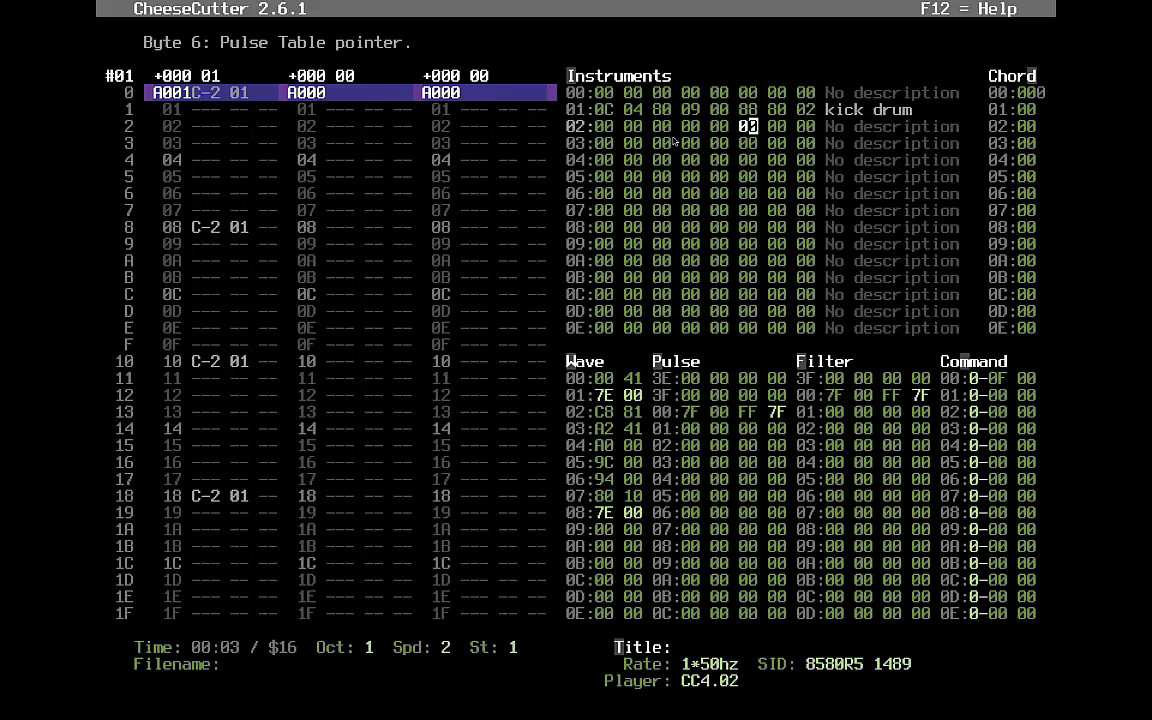
pyautogui.press('F1')
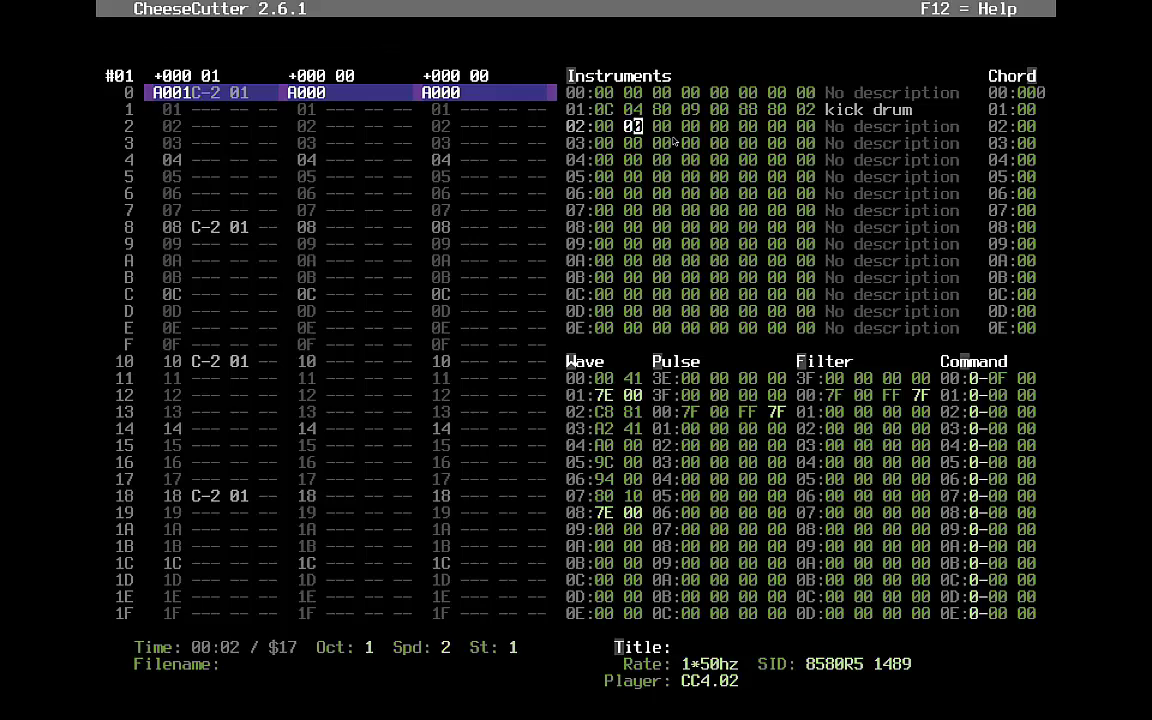
# - Set the Attack / Decay byte of instrument 02 to 0C
pyautogui.press('Up')
pyautogui.press('Right')
pyautogui.press('Right')
pyautogui.press('Right')
pyautogui.press('Right')
pyautogui.press('Down')
pyautogui.press('Left')
pyautogui.press('Left')
pyautogui.press('Left')
pyautogui.press('Left')
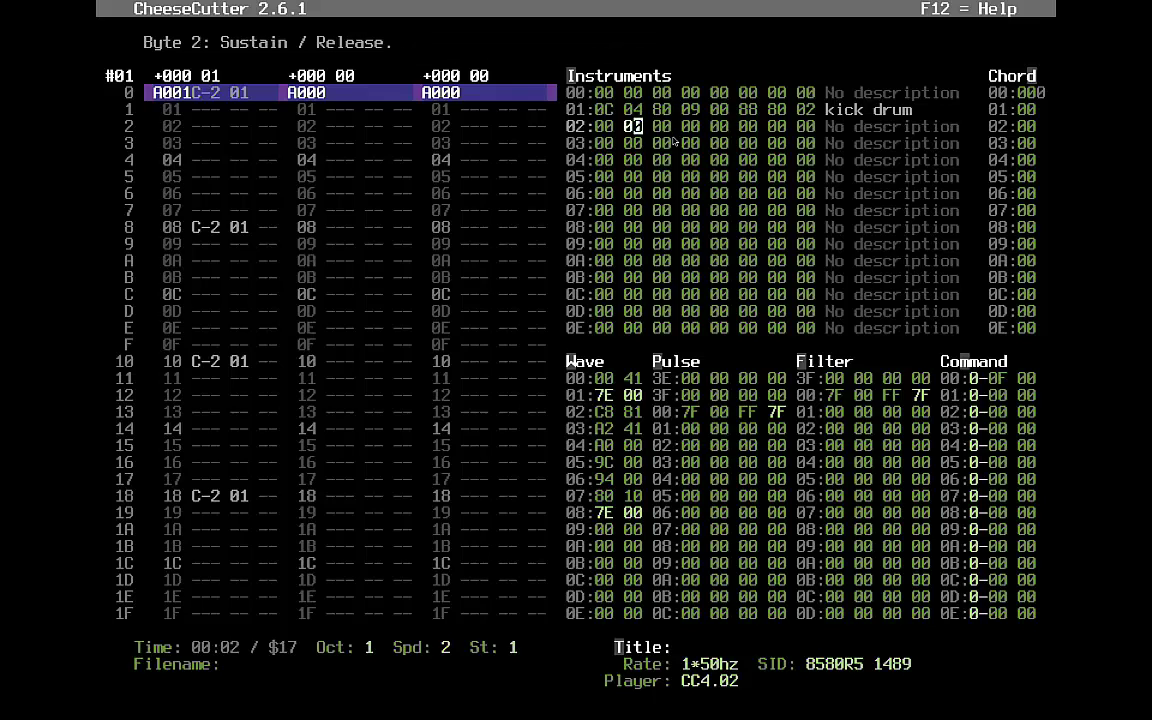
pyautogui.press('Left')
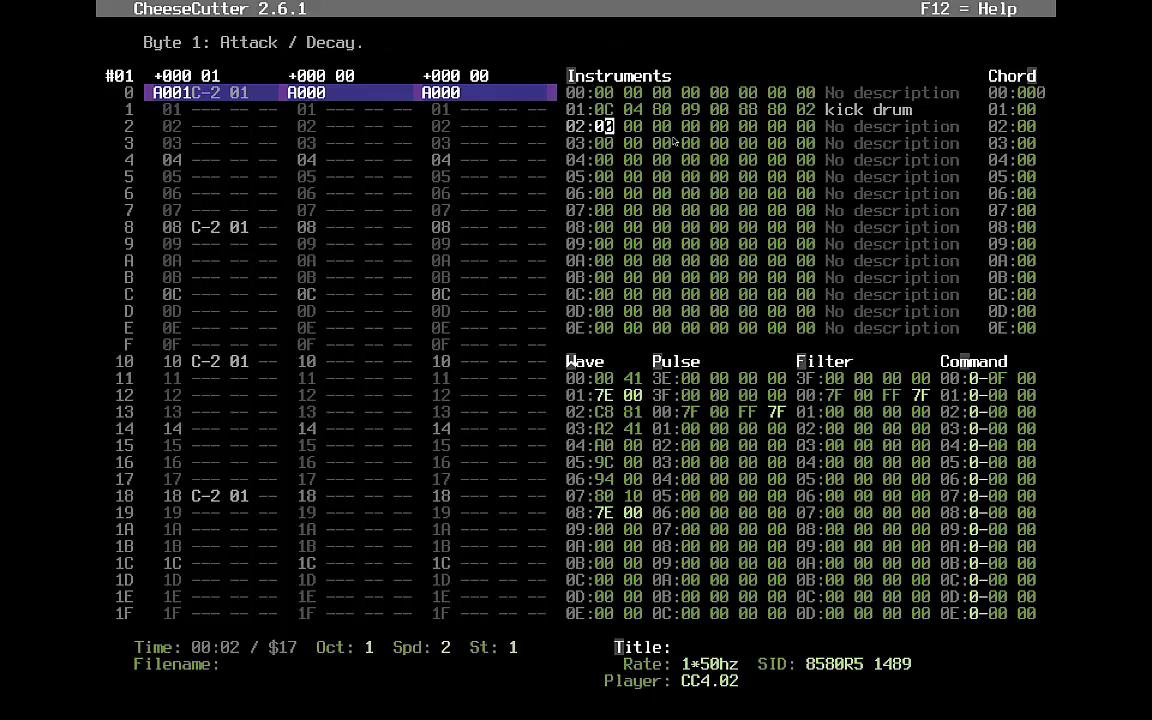
pyautogui.write('c')
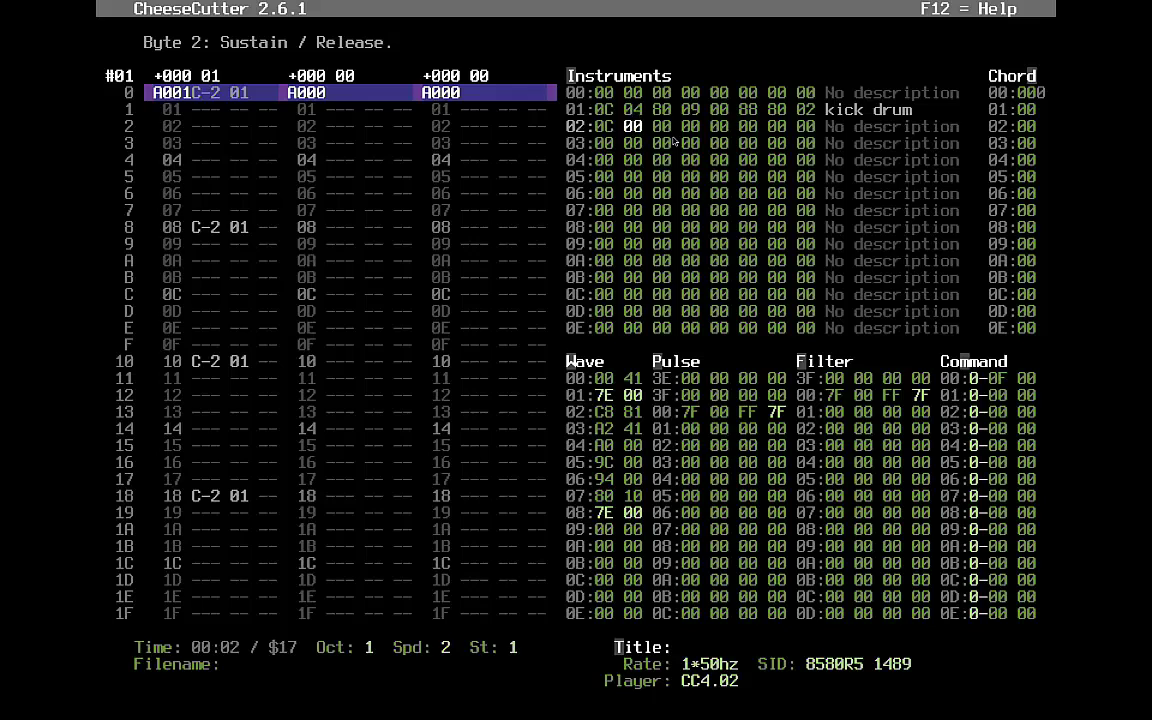
# - Change the instrument number of the C-2 notes on rows 08 and 18 of the first track to 02
pyautogui.press('Tab')
pyautogui.press('Down')
pyautogui.press('Down')
pyautogui.press('Down')
pyautogui.press('Down')
pyautogui.press('Down')
pyautogui.press('Down')
pyautogui.press('Right')
pyautogui.press('Right')
pyautogui.write('2')
pyautogui.press('Down')
pyautogui.press('Down')
pyautogui.press('Down')
pyautogui.press('Down')
pyautogui.press('Down')
pyautogui.press('Down')
pyautogui.press('Down')
pyautogui.press('Down')
pyautogui.press('Down')
pyautogui.press('Down')
pyautogui.press('Down')
pyautogui.press('Down')
pyautogui.press('Down')
pyautogui.press('Down')
pyautogui.press('Down')
pyautogui.press('Down')
pyautogui.write('2')
pyautogui.press('Down')
pyautogui.press('Down')
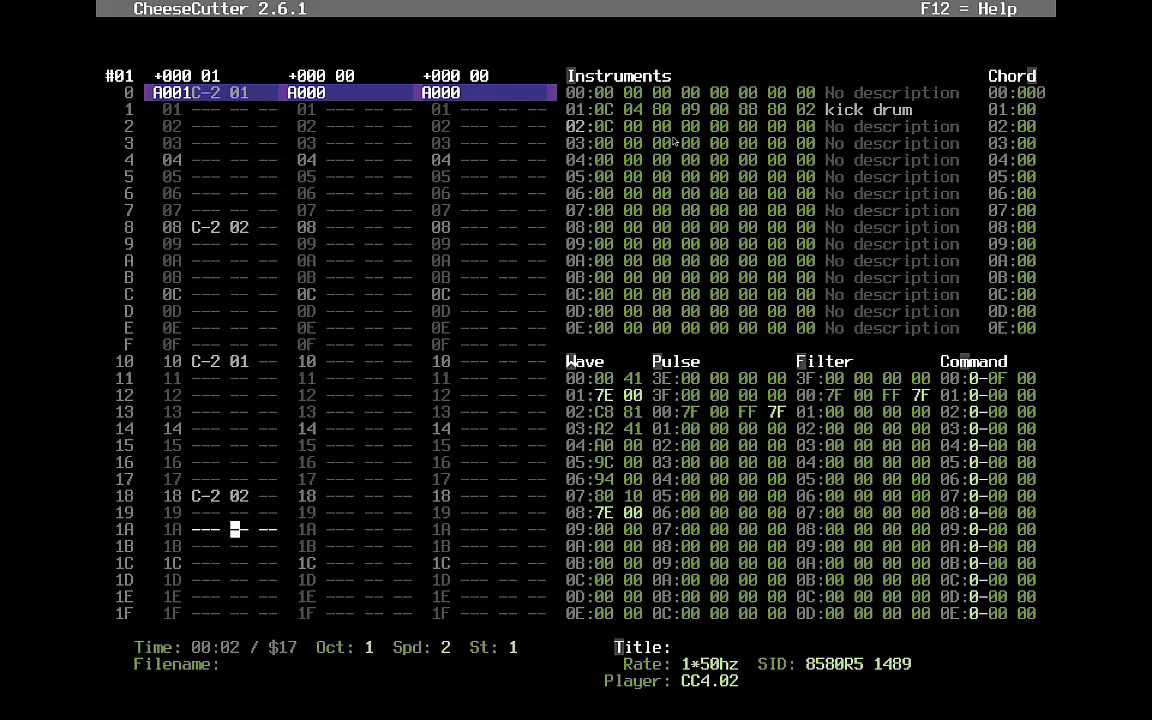
# - Play the song with the alternating instruments and go to instrument 02's Wave Table pointer
pyautogui.press('F1')
pyautogui.press('Tab')
pyautogui.write('3')
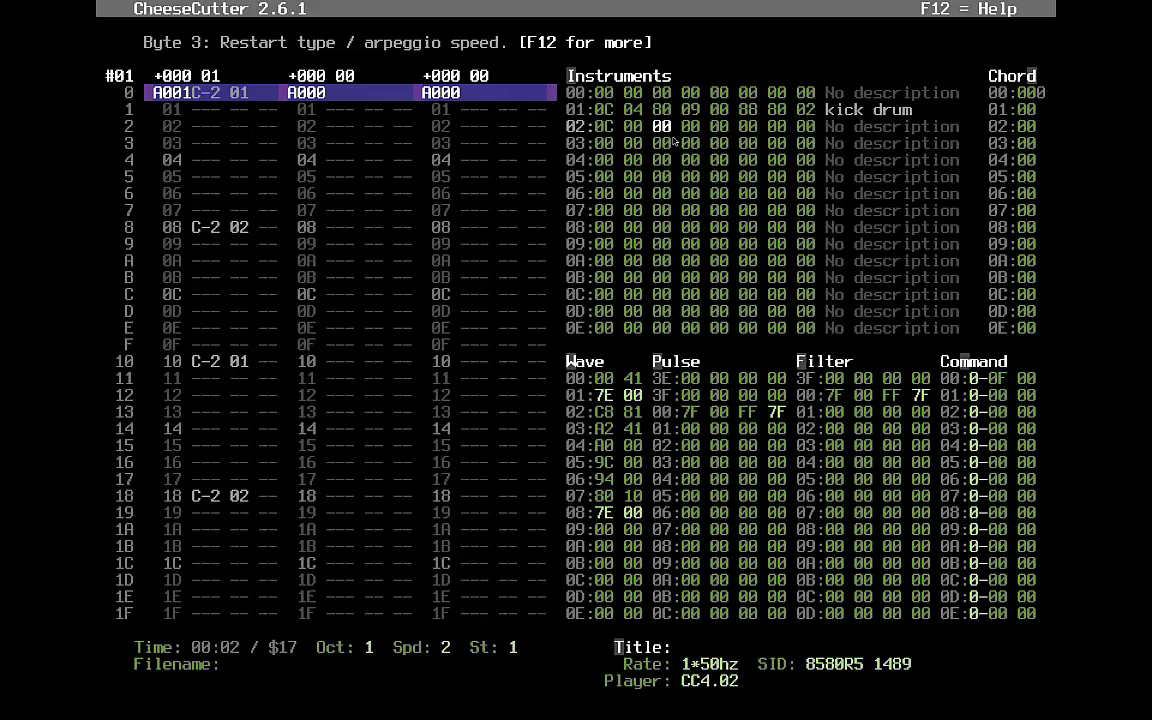
pyautogui.press('Right')
pyautogui.press('Right')
pyautogui.press('Right')
pyautogui.press('Right')
pyautogui.press('Right')
pyautogui.press('Right')
pyautogui.press('Right')
pyautogui.press('Right')
pyautogui.press('Right')
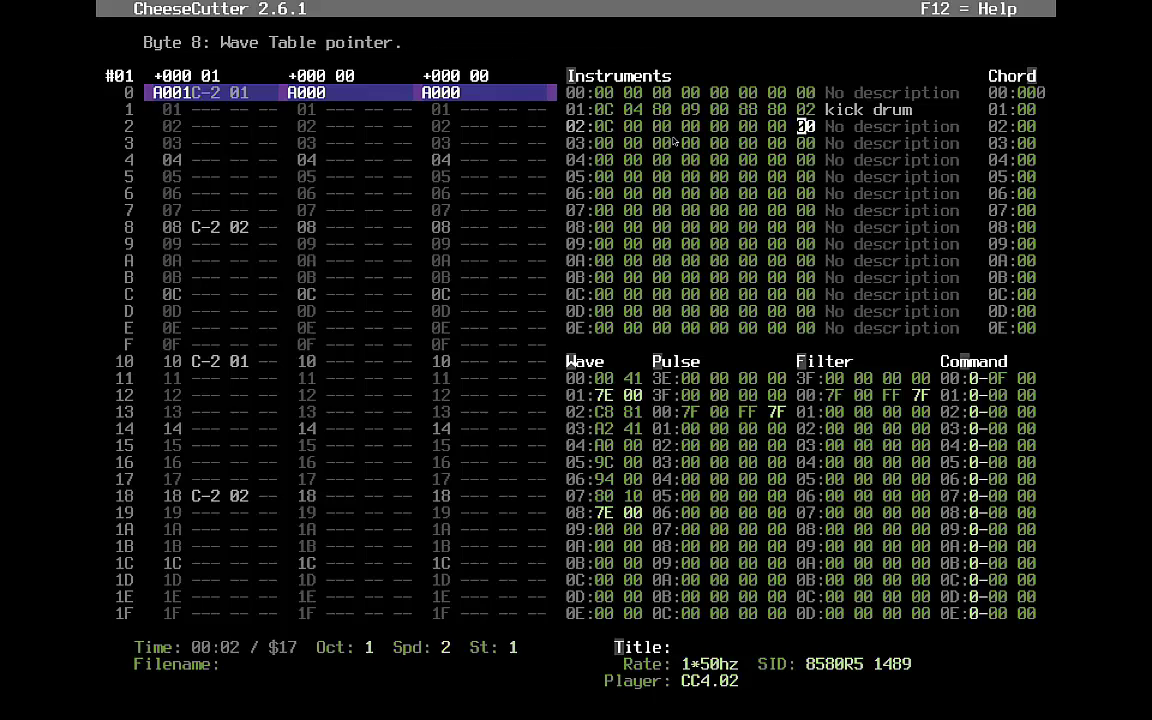
# - Set wave table row 09 to C8 81 as the start of instrument 02's sequence
pyautogui.press('Tab')
pyautogui.press('Up')
pyautogui.press('Up')
pyautogui.press('Up')
pyautogui.press('Up')
pyautogui.press('Up')
pyautogui.press('Up')
pyautogui.press('Up')
pyautogui.press('Up')
pyautogui.press('Left')
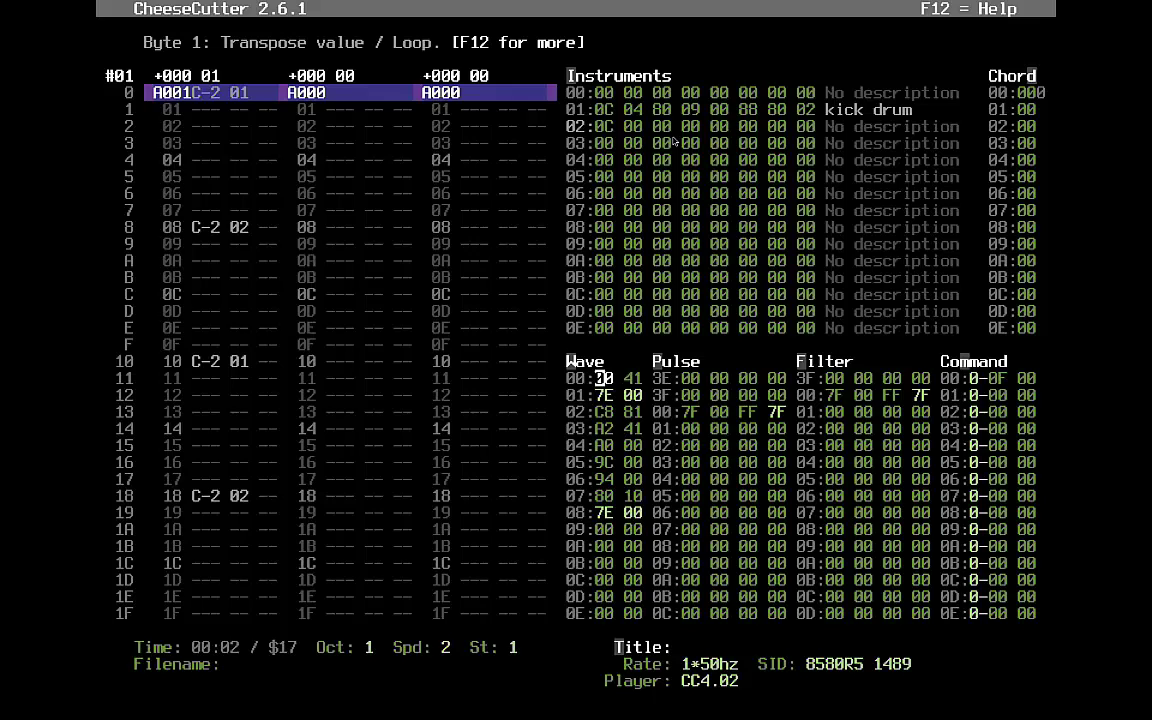
pyautogui.press('Right')
pyautogui.press('Left')
pyautogui.press('Right')
pyautogui.press('Left')
pyautogui.press('Right')
pyautogui.press('Down')
pyautogui.press('Down')
pyautogui.press('Down')
pyautogui.press('Down')
pyautogui.press('Down')
pyautogui.press('Down')
pyautogui.press('Down')
pyautogui.press('Down')
pyautogui.press('Down')
pyautogui.press('Down')
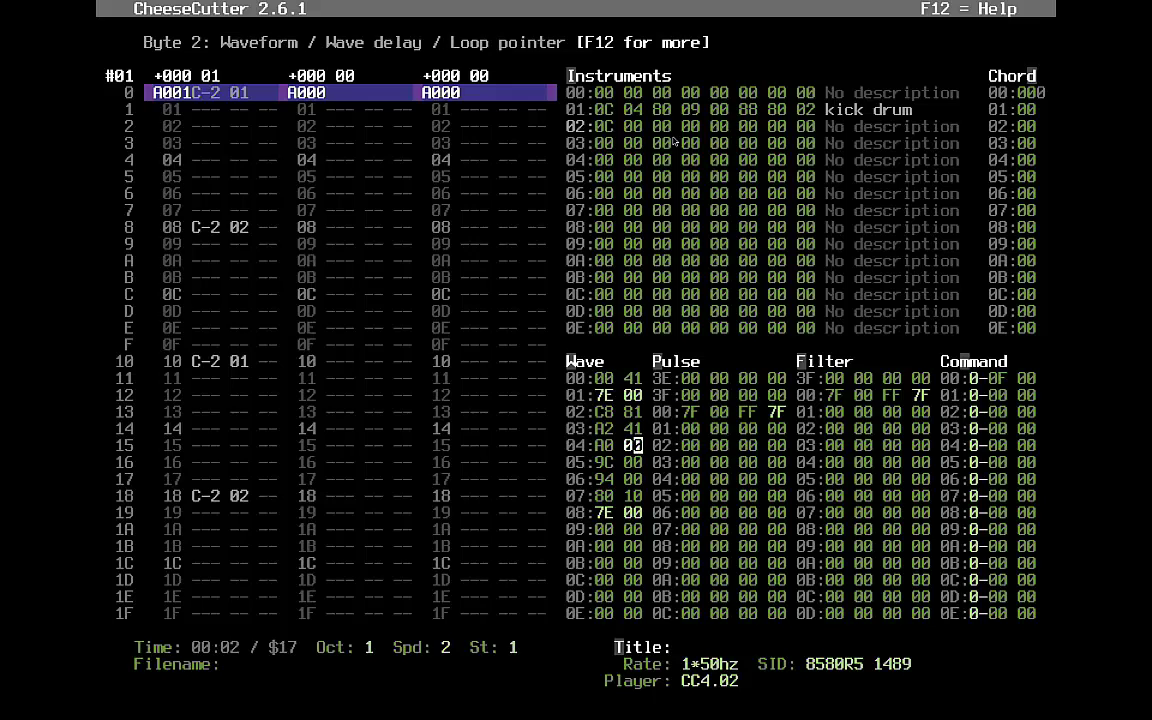
pyautogui.press('Left')
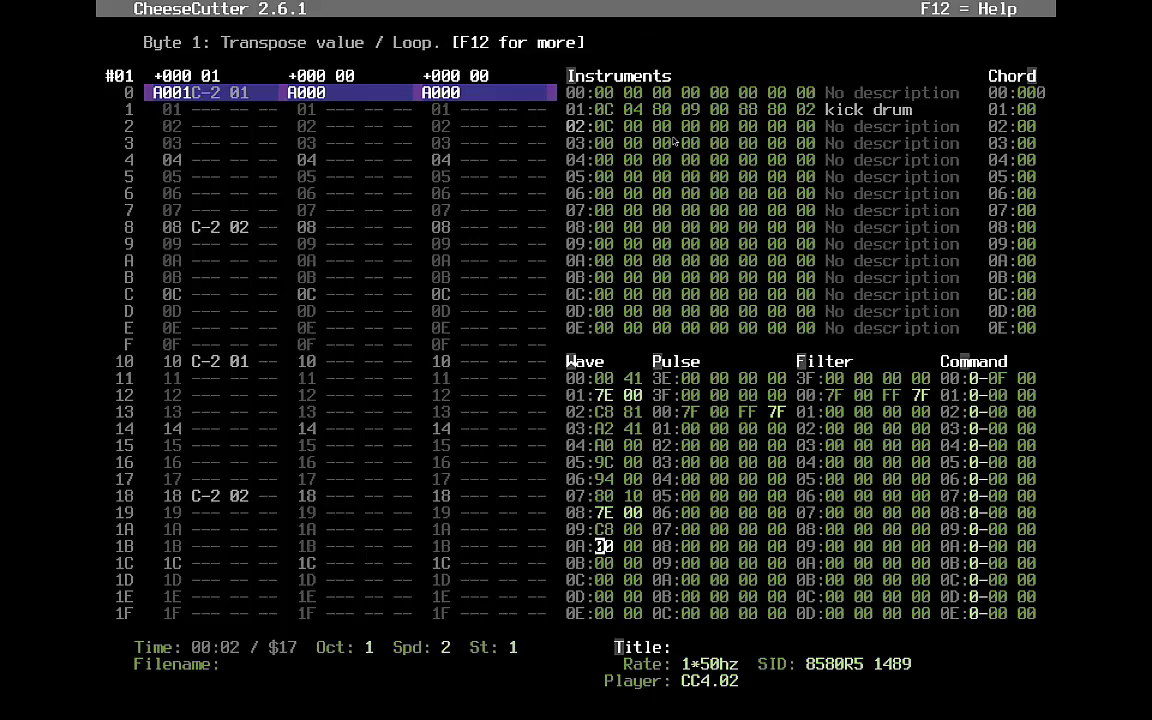
pyautogui.write('0')
pyautogui.press('Up')
pyautogui.write('81')
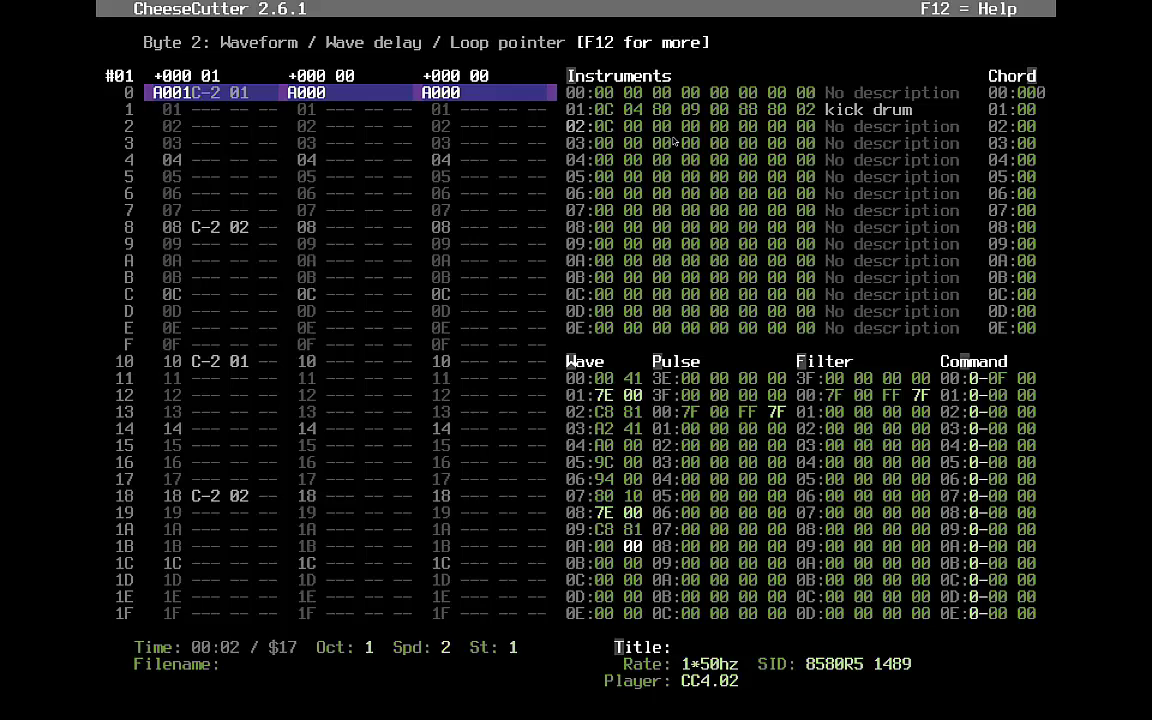
# - Set the first byte of wave table row 0A to 7E and instrument 02's Wave Table pointer to 09
pyautogui.press('Down')
pyautogui.press('Down')
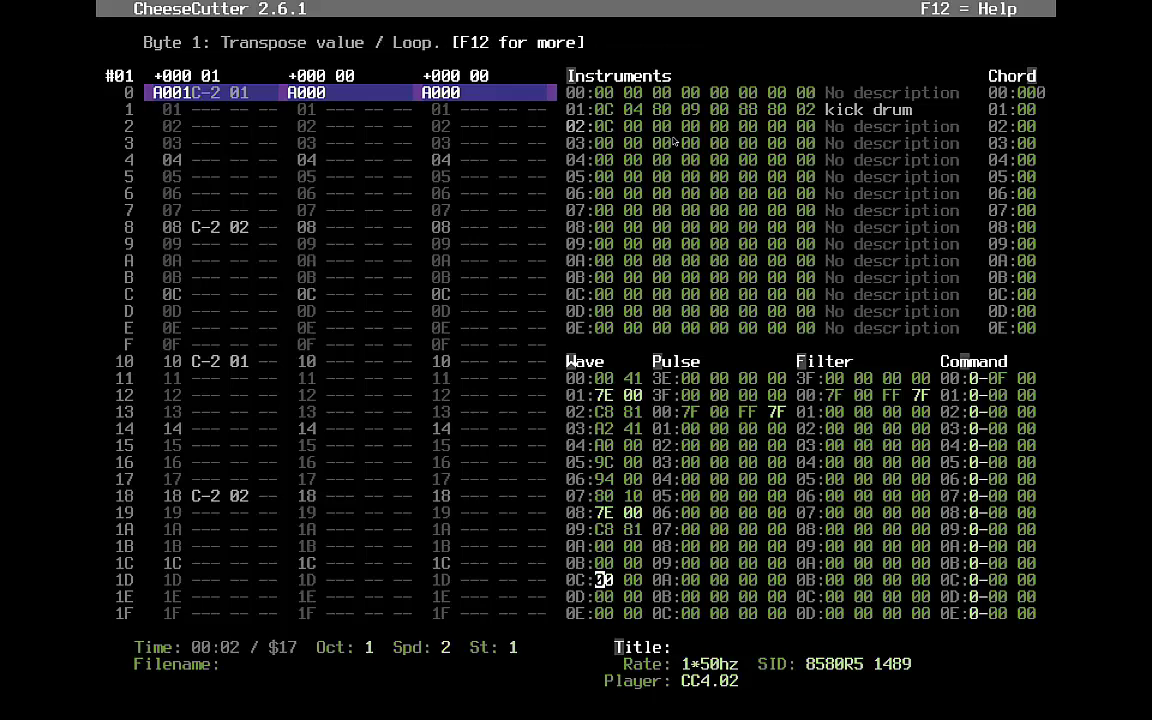
pyautogui.press('Up')
pyautogui.press('Up')
pyautogui.write('7E')
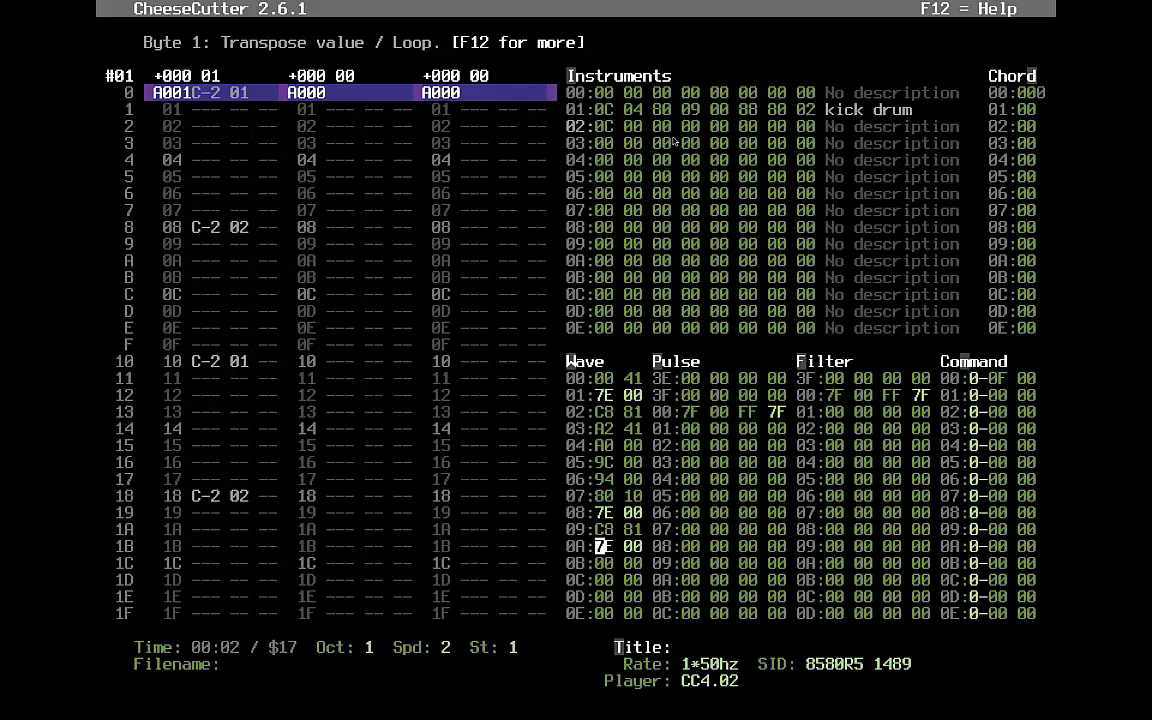
pyautogui.hotkey('shift', 'Tab')
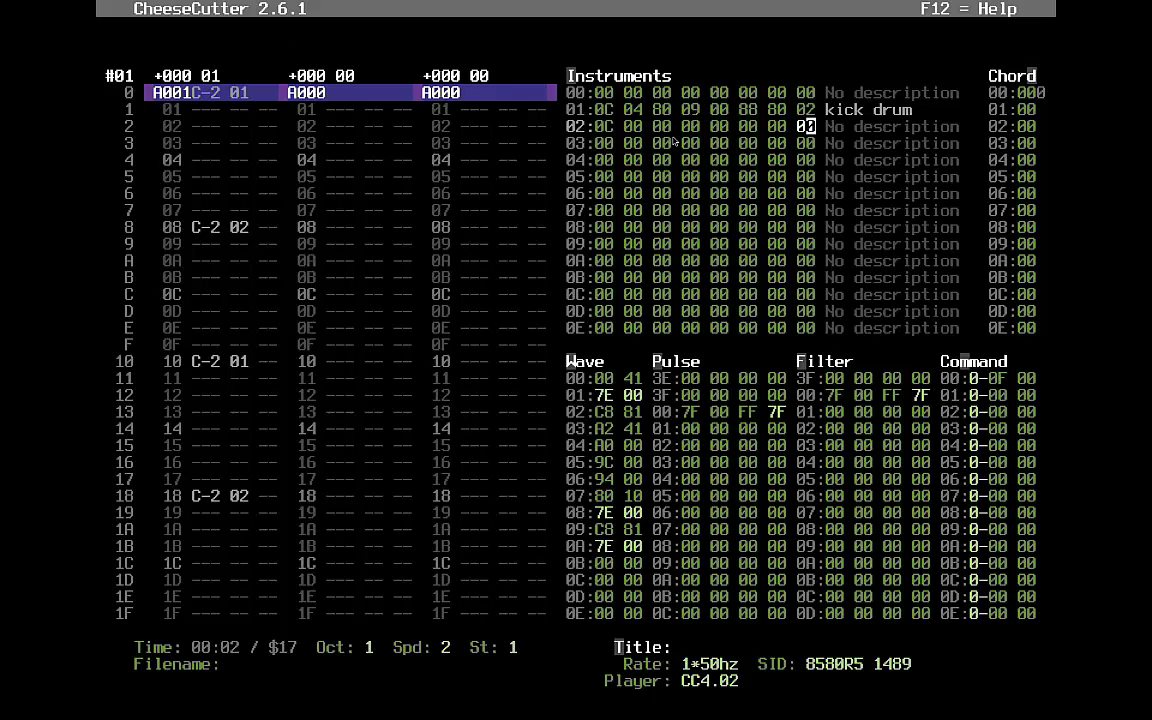
pyautogui.write('09')
# - Name instrument 02 "snare drum" and play the song
pyautogui.press('Right')
pyautogui.press('Right')
pyautogui.press('Right')
pyautogui.press('Right')
pyautogui.press('Right')
pyautogui.press('Right')
pyautogui.press('Right')
pyautogui.press('Right')
pyautogui.press('Right')
pyautogui.press('Right')
pyautogui.press('Right')
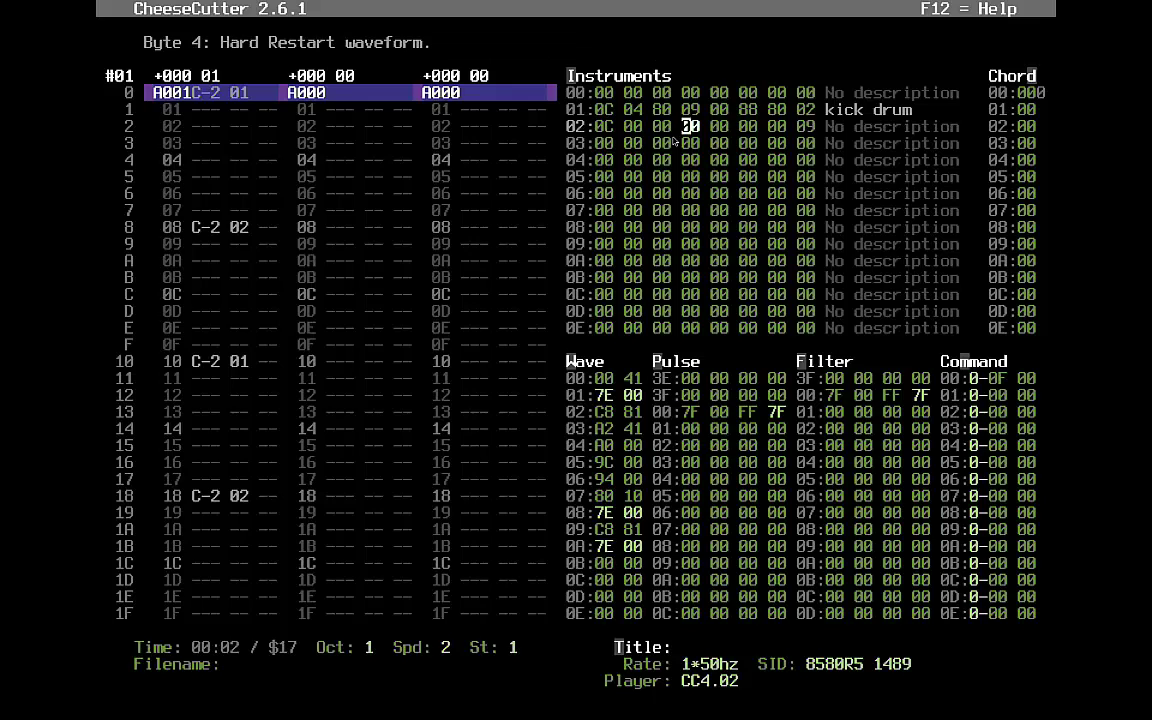
pyautogui.press('Return')
pyautogui.write('snare ')
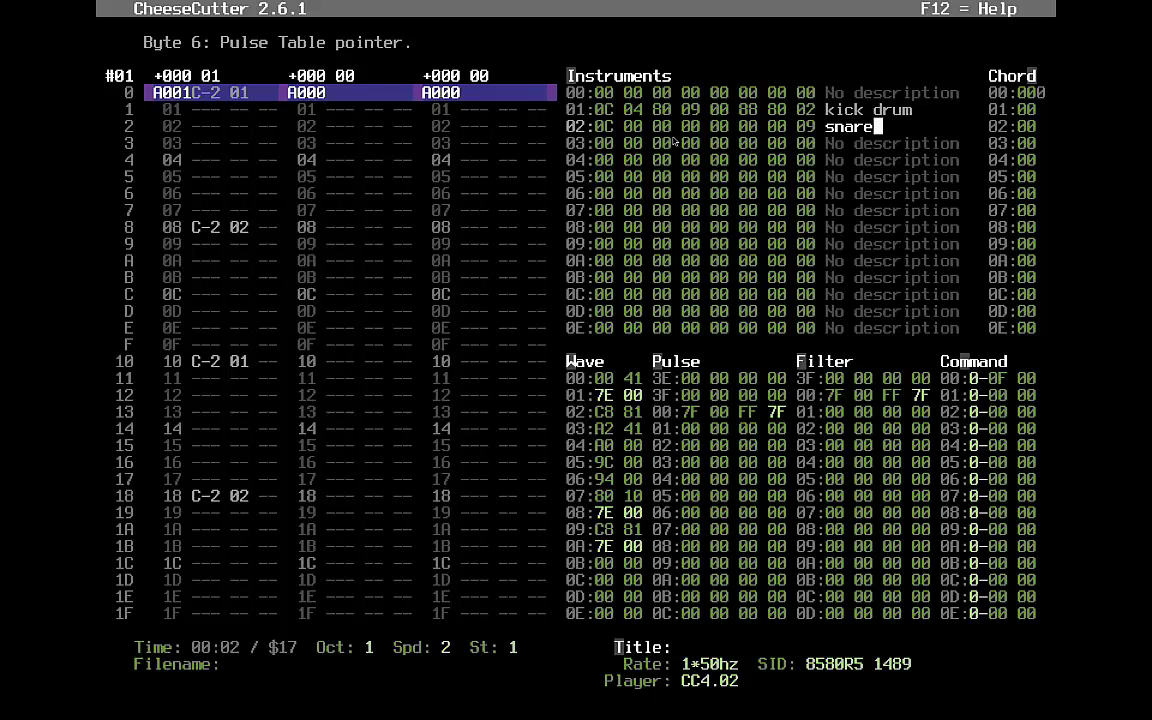
pyautogui.write('drum')
pyautogui.press('Return')
pyautogui.press('F1')
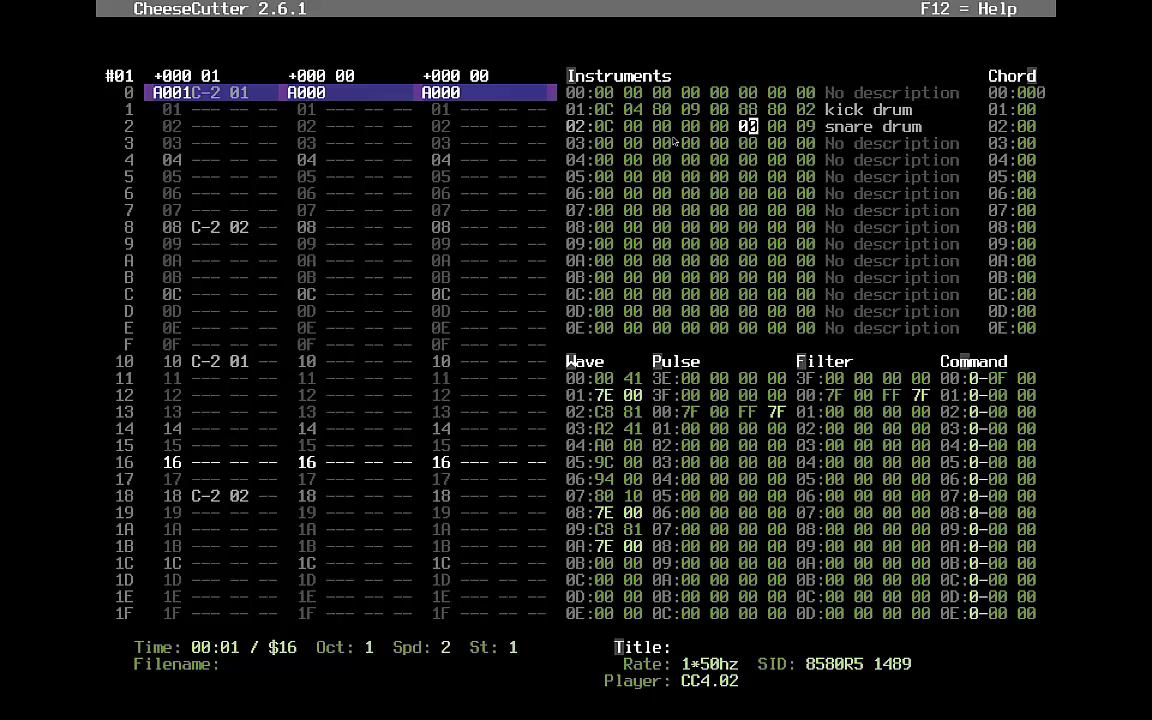
# - Insert a row at 0A in the wave table, set its waveform byte to 80, and play the song
pyautogui.press('Tab')
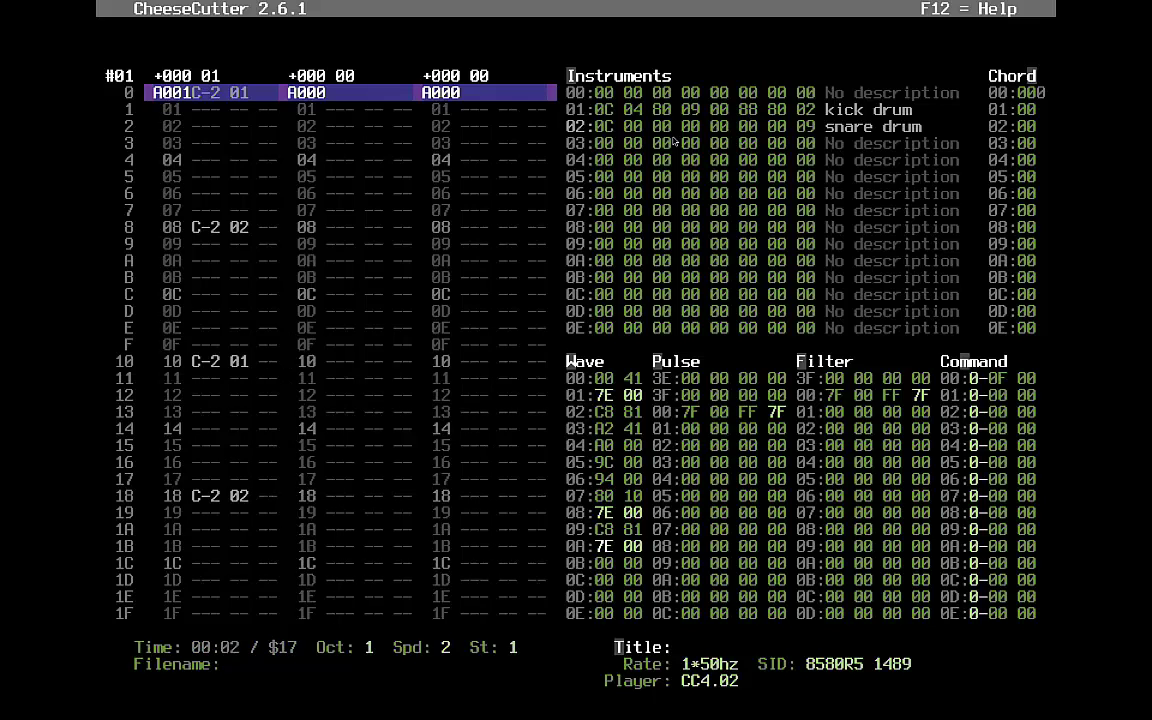
pyautogui.press('Insert')
pyautogui.press('Insert')
pyautogui.press('Delete')
pyautogui.press('Right')
pyautogui.write('3')
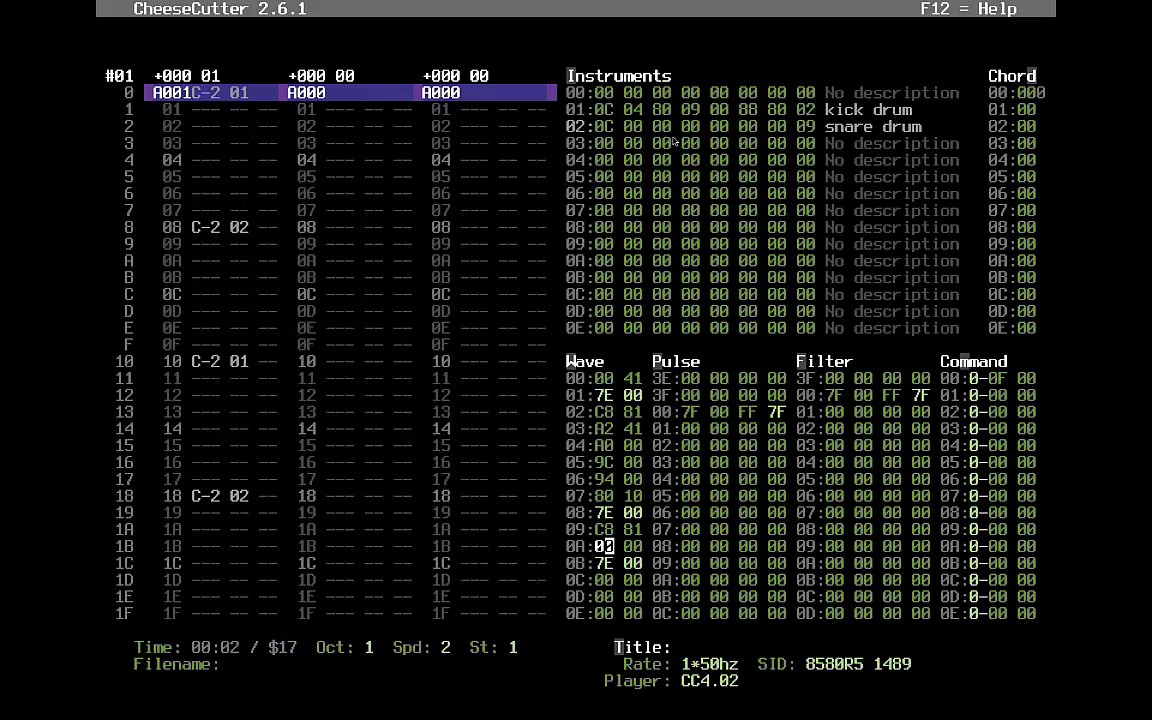
pyautogui.write('8')
pyautogui.press('Down')
pyautogui.press('F1')
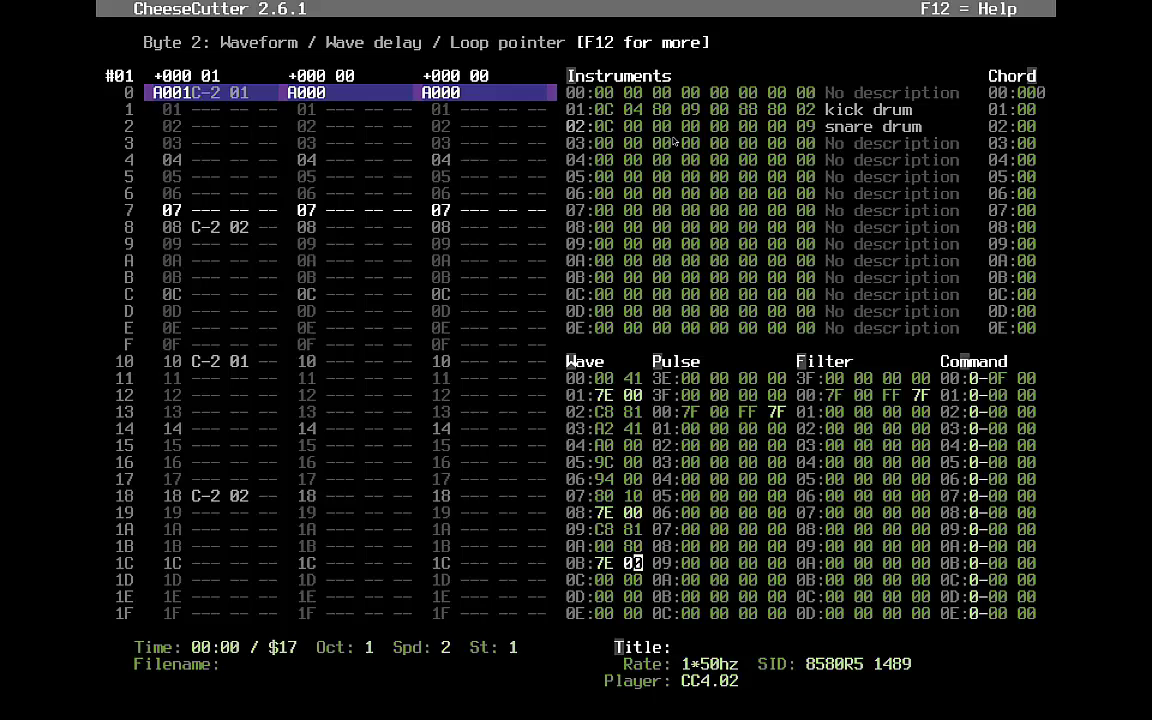
# - Set the transpose byte of wave table row 0A to C8 and play the song
pyautogui.press('Up')
pyautogui.press('Left')
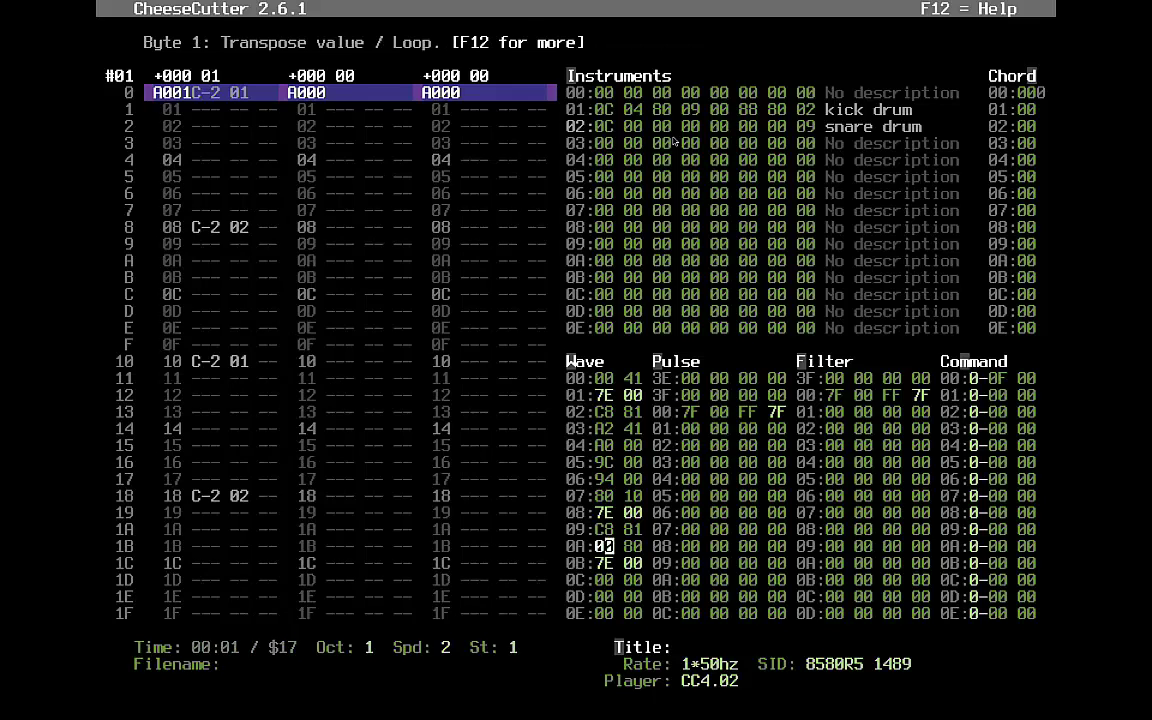
pyautogui.write('c8')
pyautogui.press('F1')
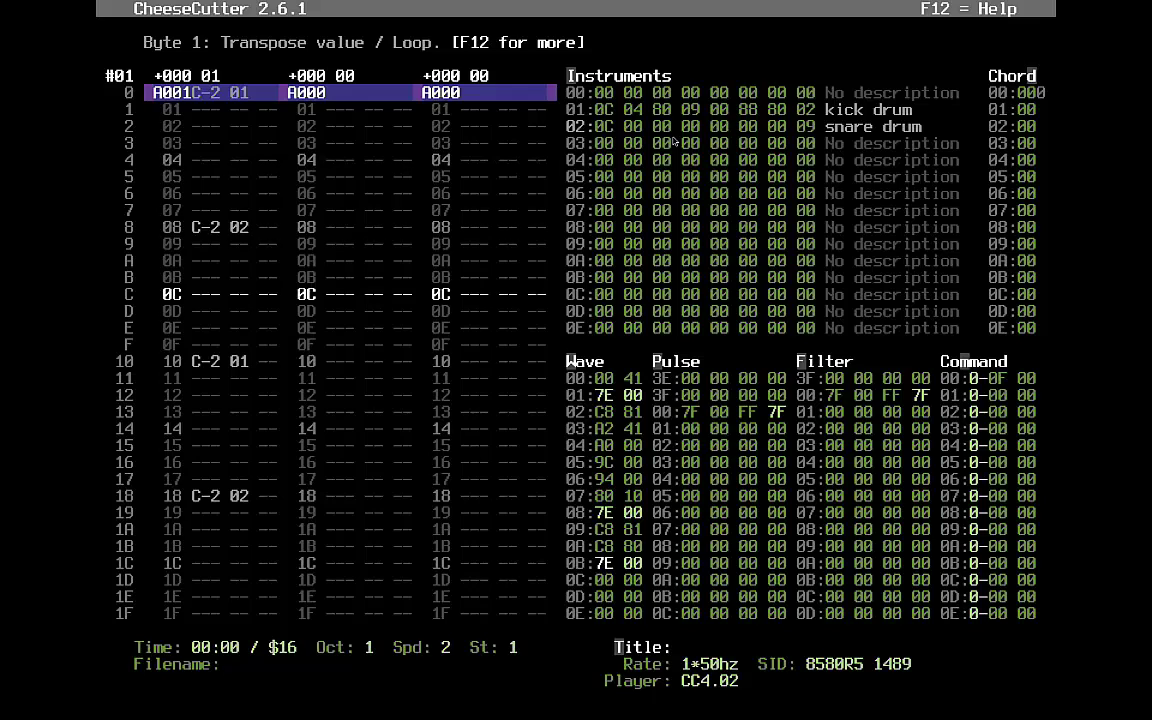
# - Set the Sustain / Release byte of the snare drum instrument to 08
pyautogui.click(670, 138)
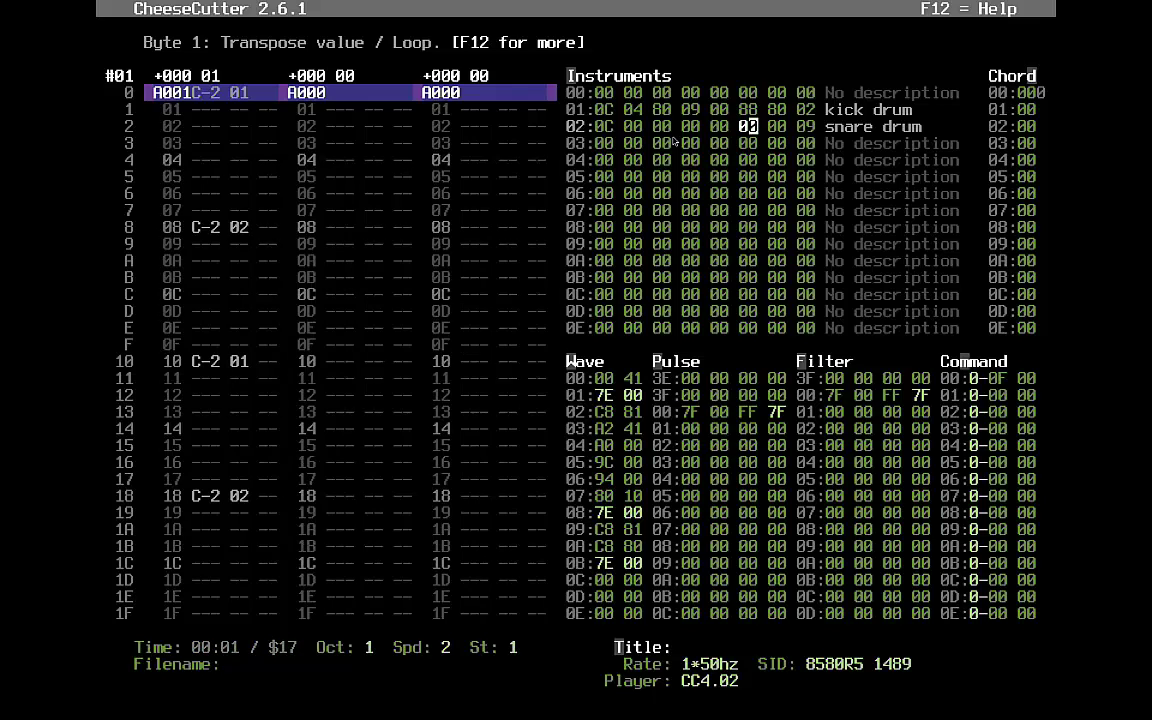
pyautogui.press('Left')
pyautogui.press('Left')
pyautogui.press('Right')
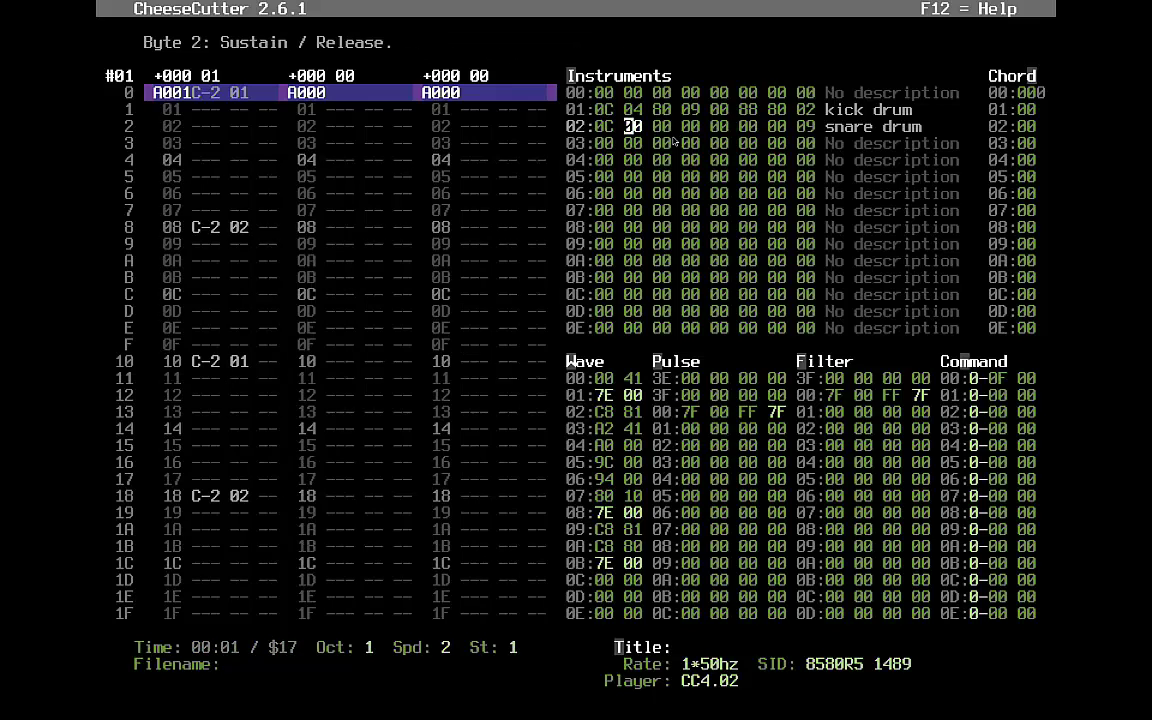
pyautogui.write('08')
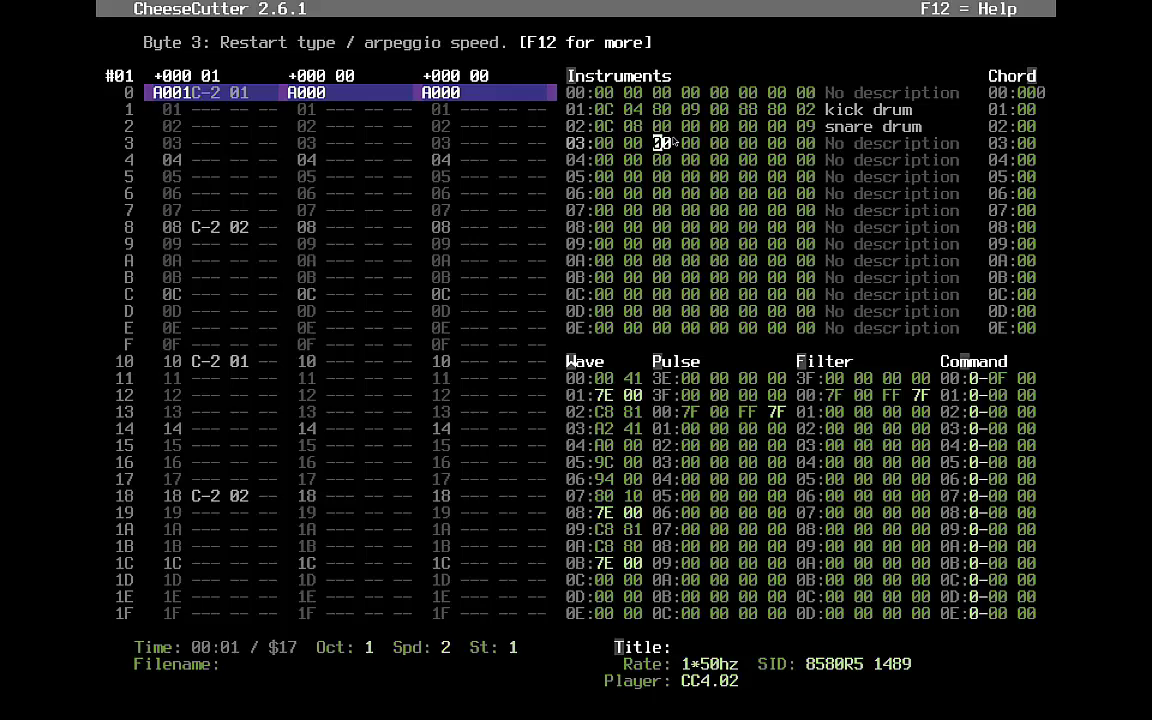
# - Set the snare drum's restart type to 80, hard restart waveform to 09, bytes 6 and 7 to 88 80, and play the song
pyautogui.write('8009000')
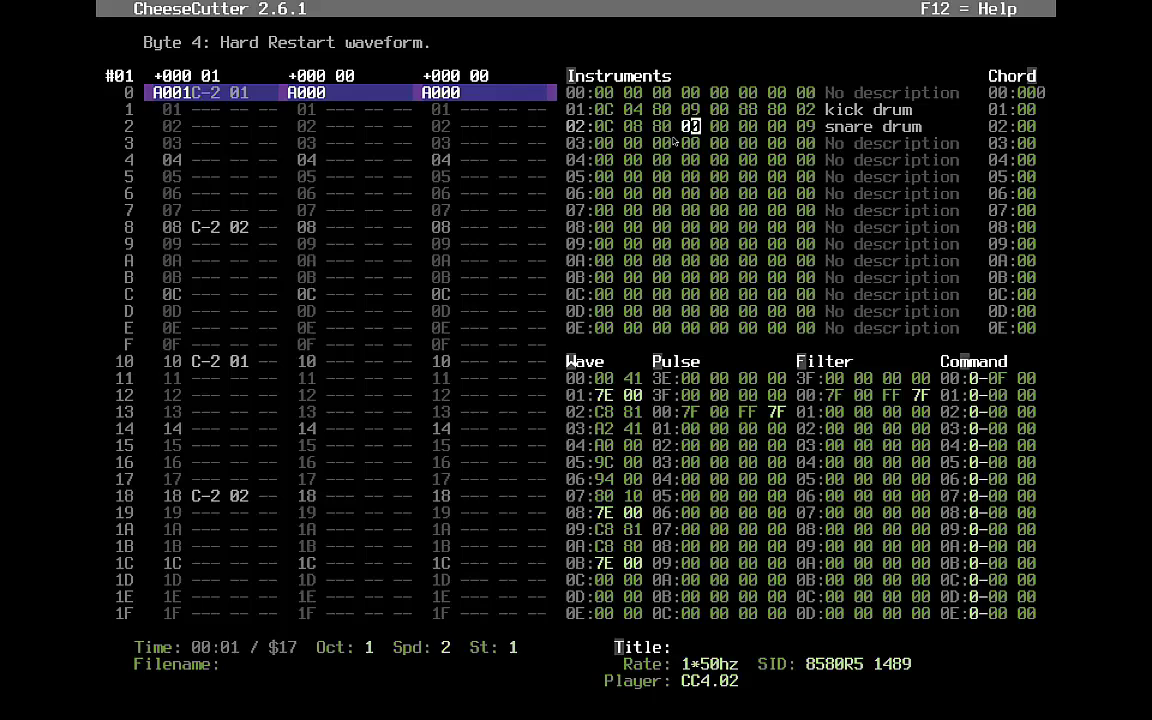
pyautogui.write('888')
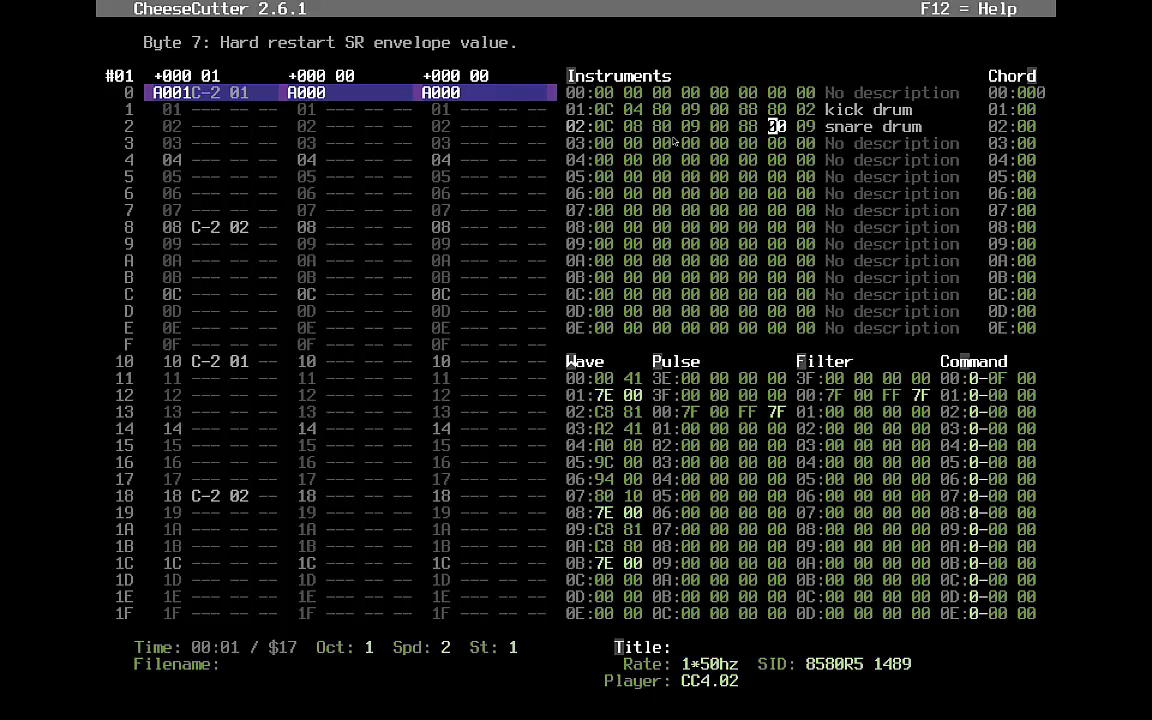
pyautogui.write('0')
pyautogui.press('F1')
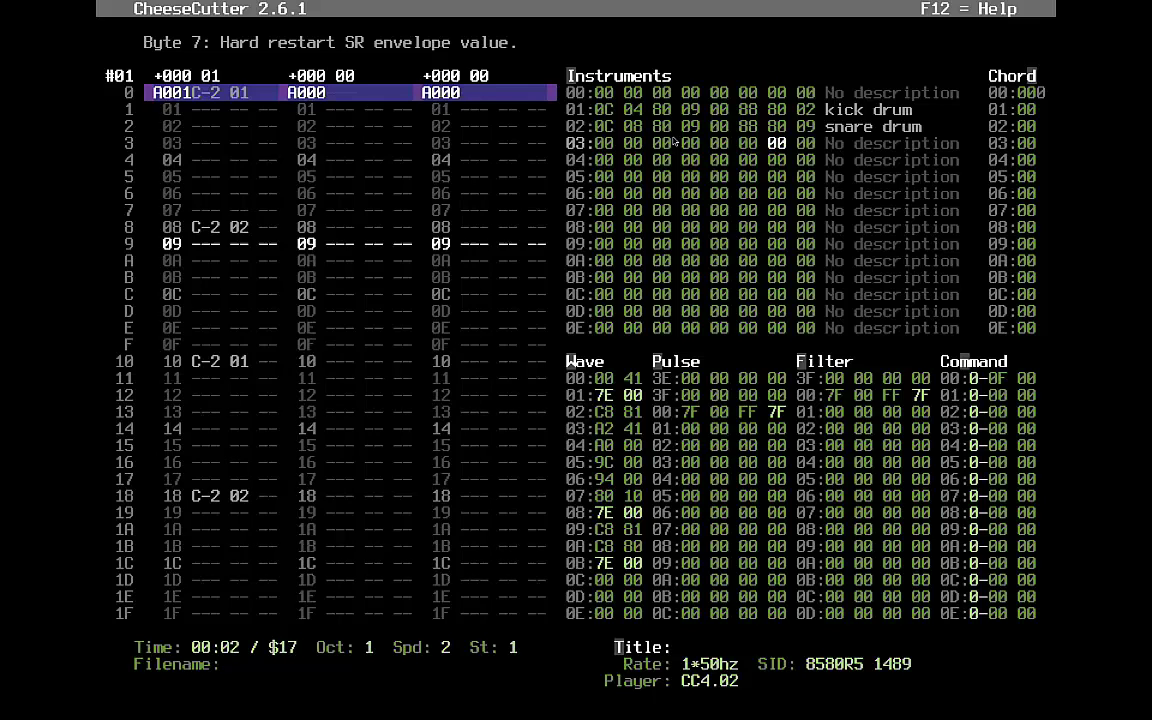
# - Insert three empty rows at 0A in the wave table, ahead of the C8 80 row
pyautogui.press('Tab')
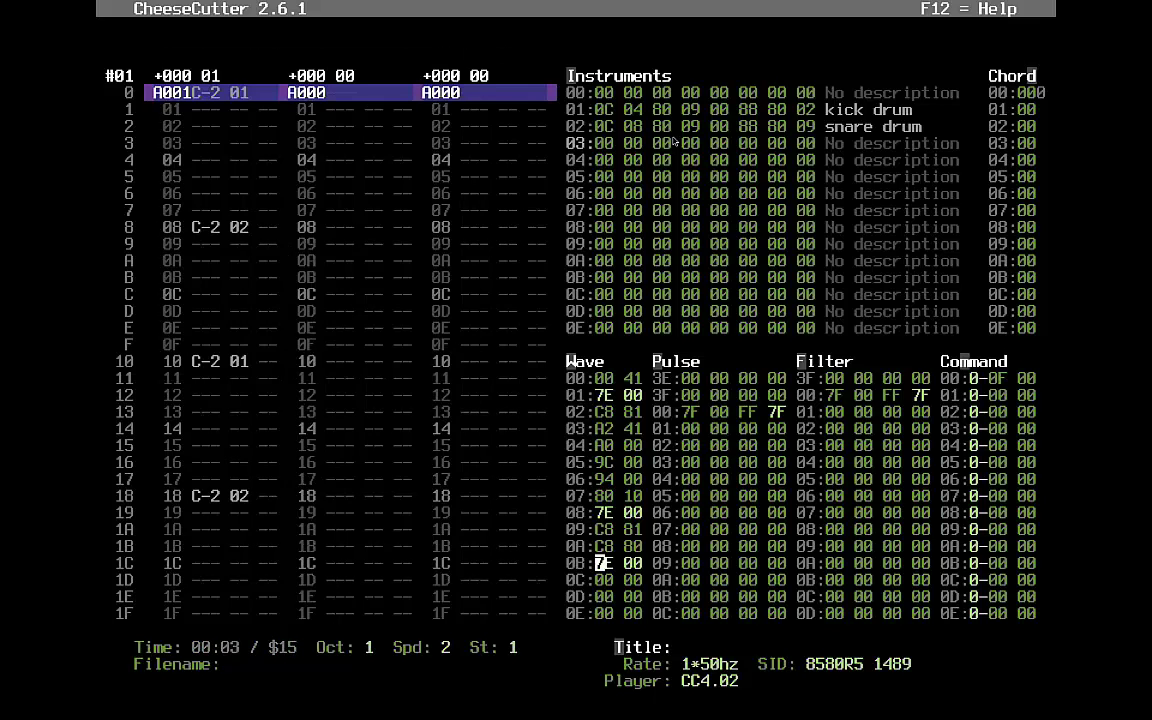
pyautogui.press('Up')
pyautogui.press('Insert')
pyautogui.press('Insert')
pyautogui.press('Insert')
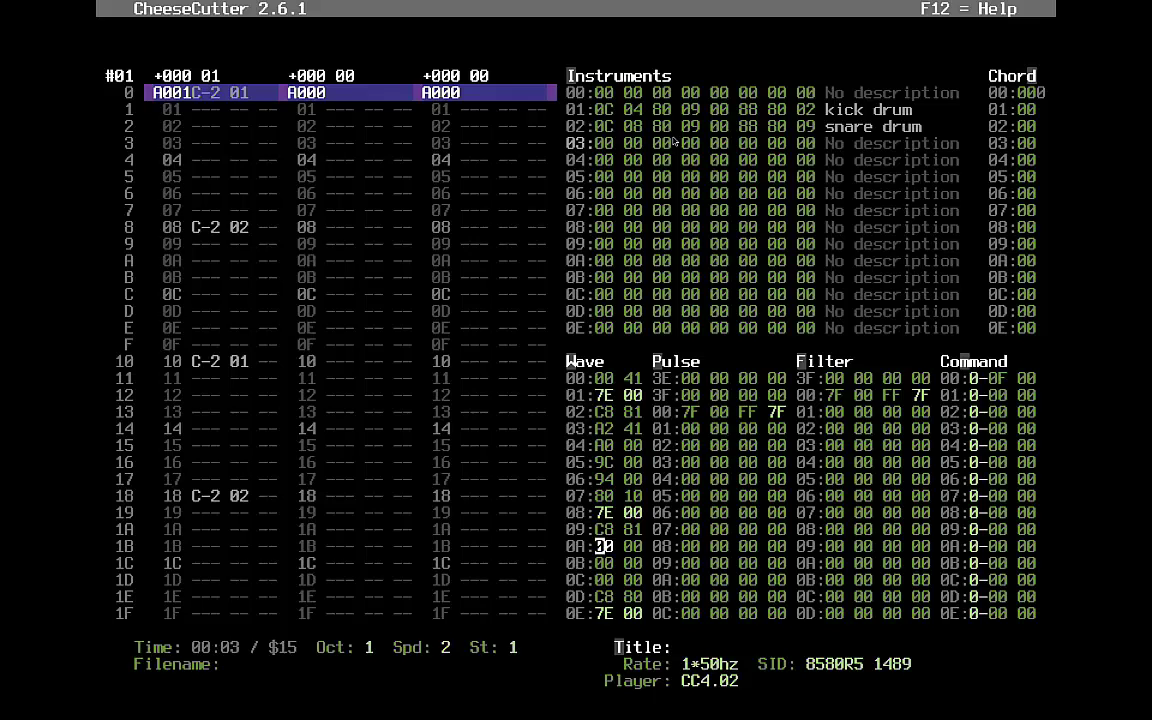
# - Set wave table row 0A to AE 41
pyautogui.press('Up')
pyautogui.press('Up')
pyautogui.press('Up')
pyautogui.press('Up')
pyautogui.press('Up')
pyautogui.press('Up')
pyautogui.press('Down')
pyautogui.press('Down')
pyautogui.press('Down')
pyautogui.press('Down')
pyautogui.press('Down')
pyautogui.press('Down')
pyautogui.write('ae7')
pyautogui.press('Up')
pyautogui.press('Right')
pyautogui.press('Right')
pyautogui.write('4')
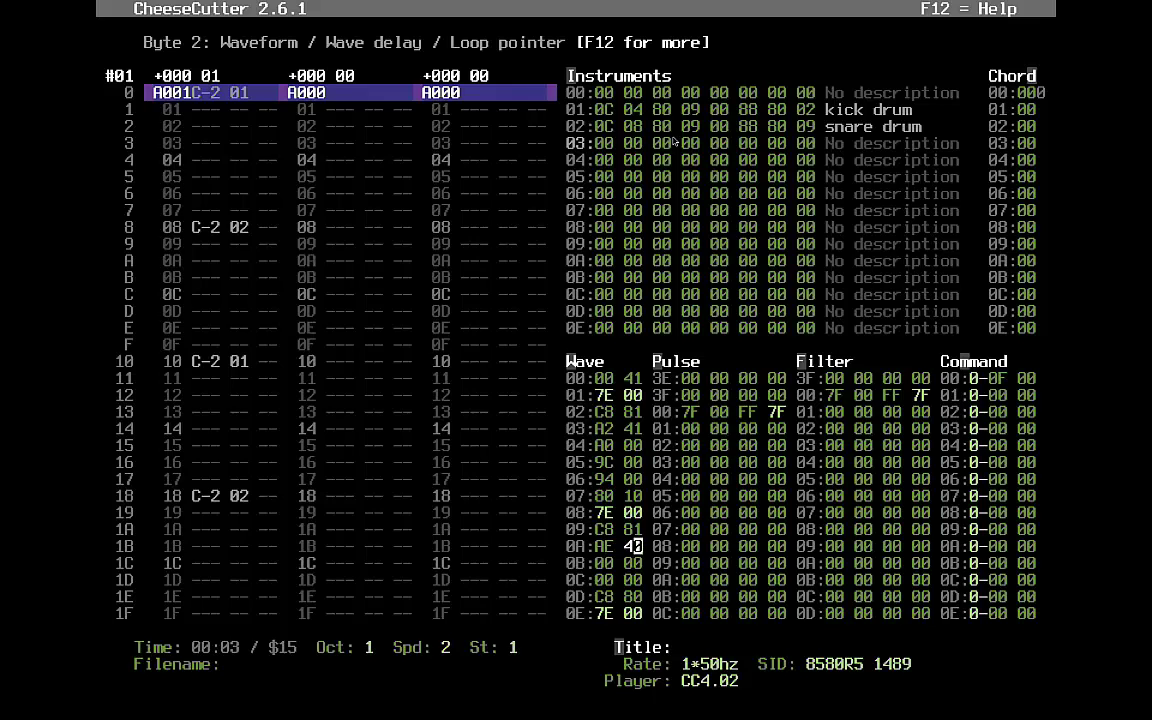
pyautogui.write('1')
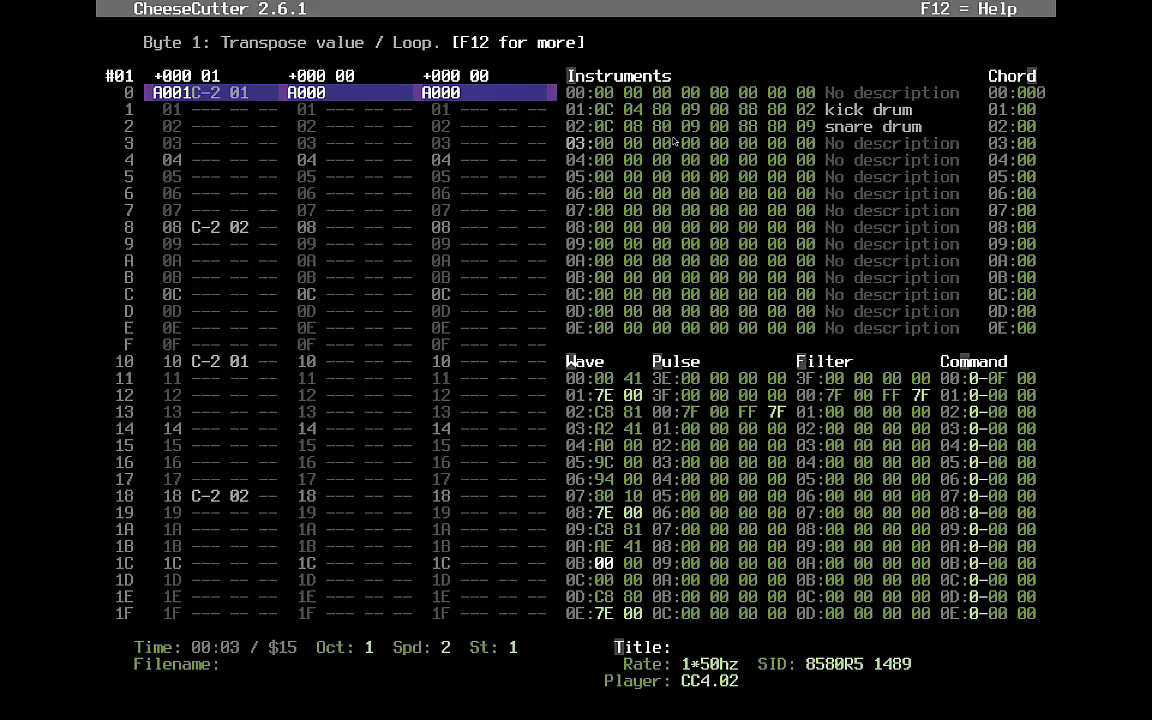
# - Set wave table row 0B to A6 41 and play the song
pyautogui.write('a')
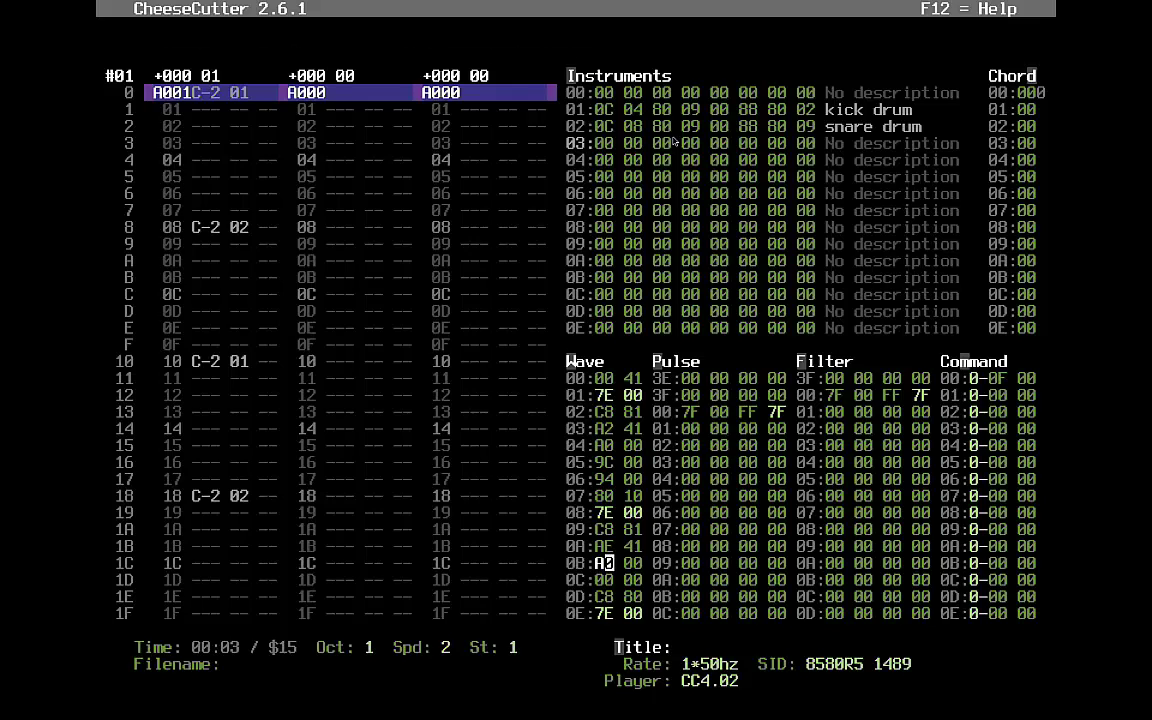
pyautogui.write('641')
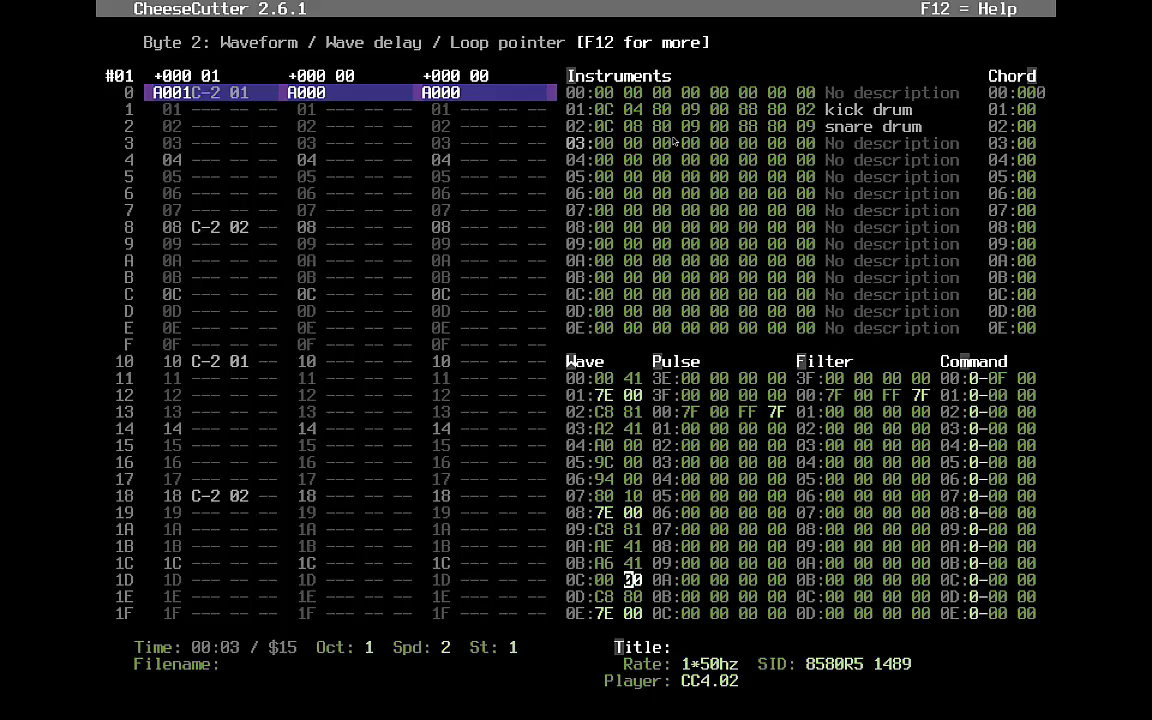
pyautogui.press('F1')
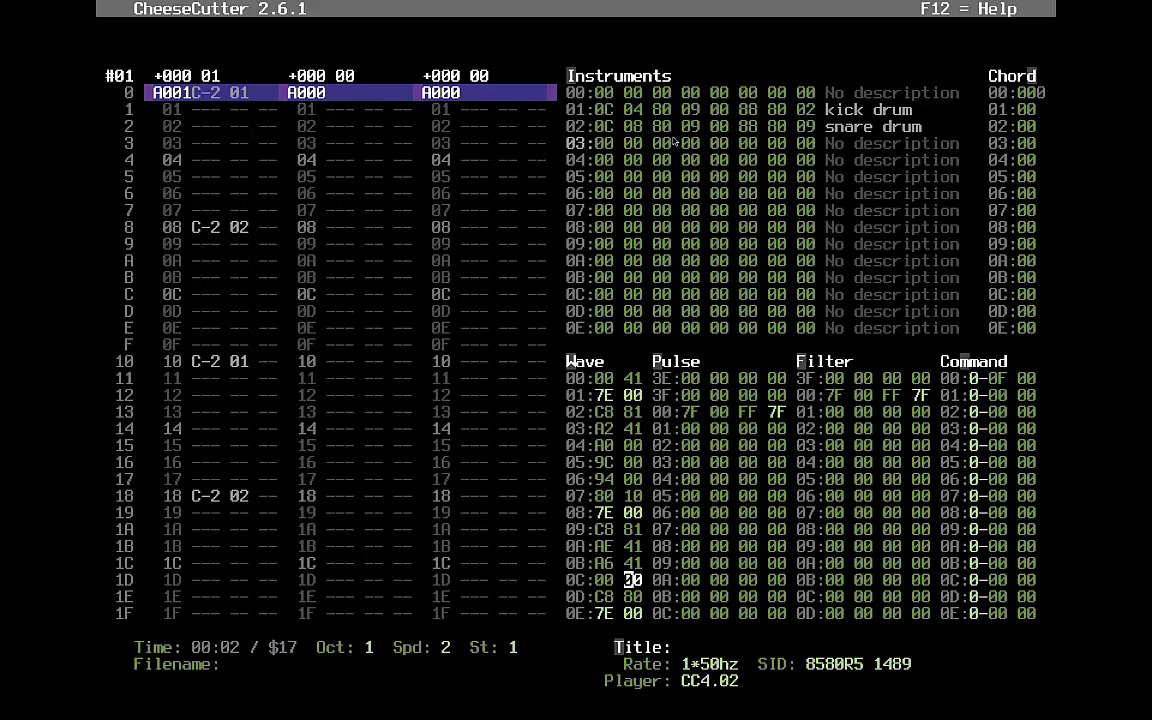
# - Try A4 and AC as the transpose byte of wave table row 0B while playing the song
pyautogui.press('Left')
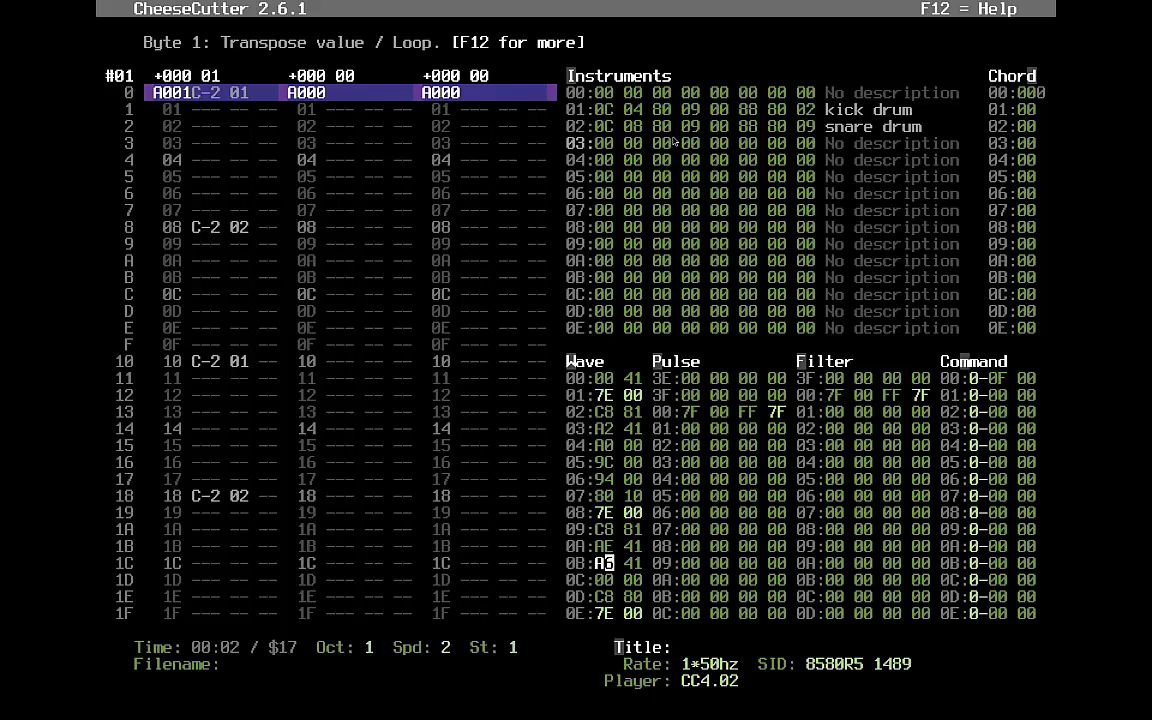
pyautogui.press('F1')
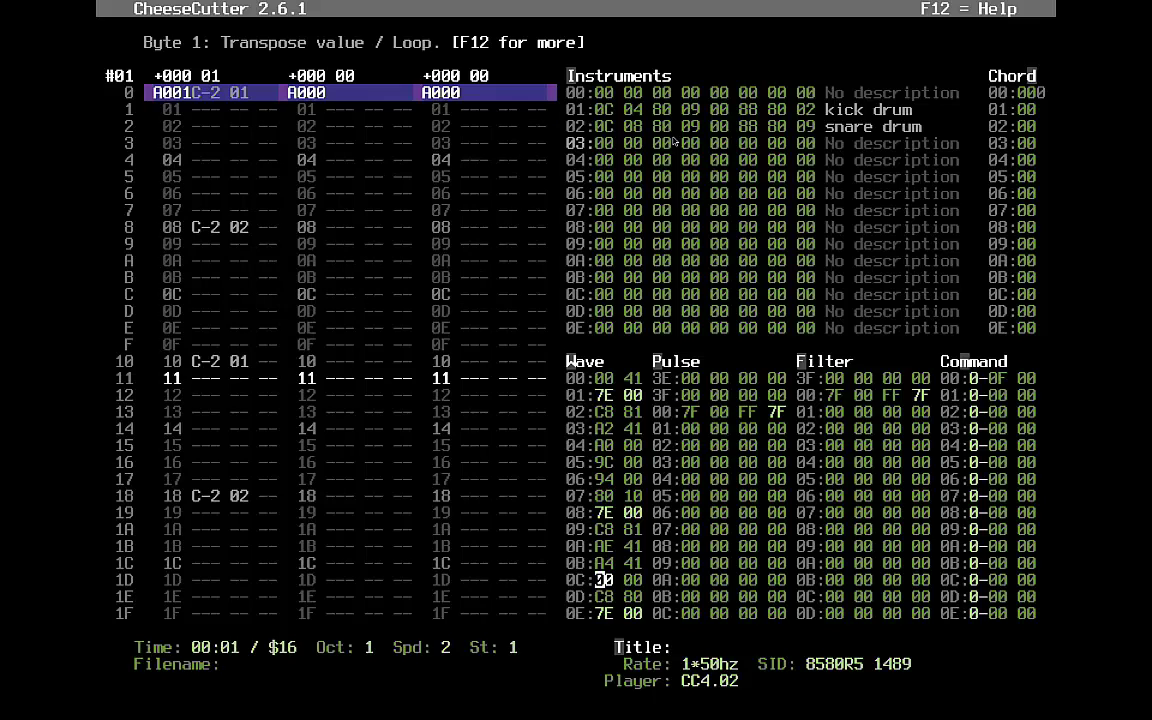
pyautogui.press('Up')
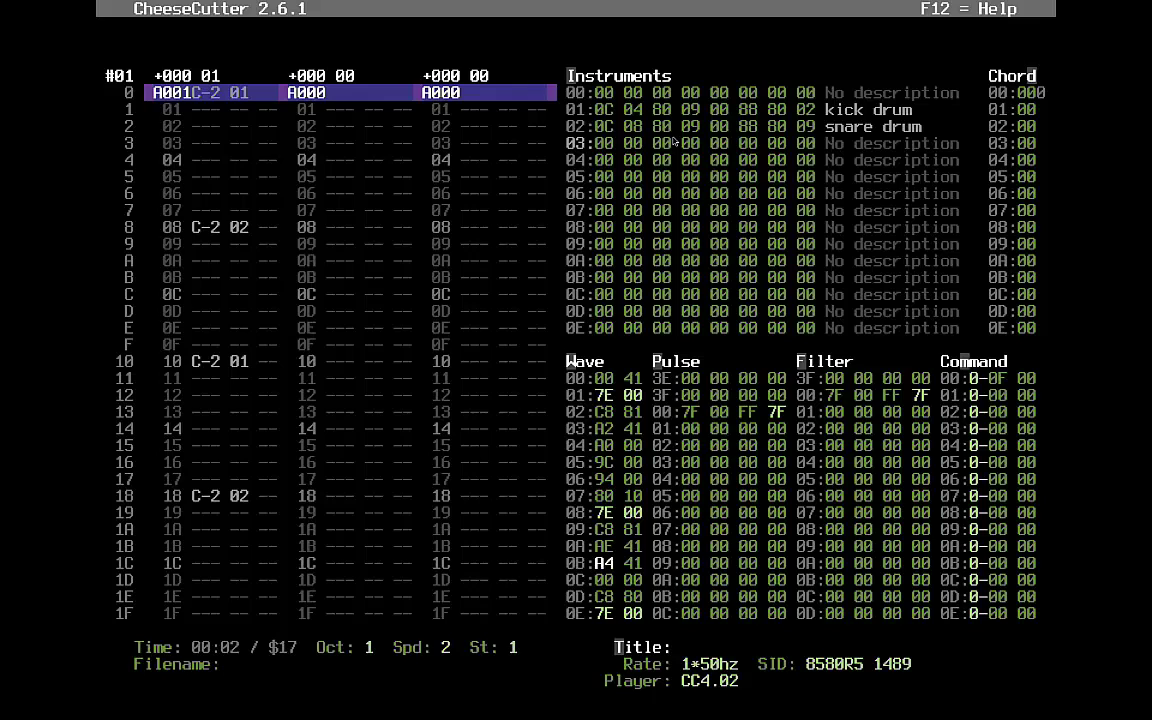
pyautogui.write('c')
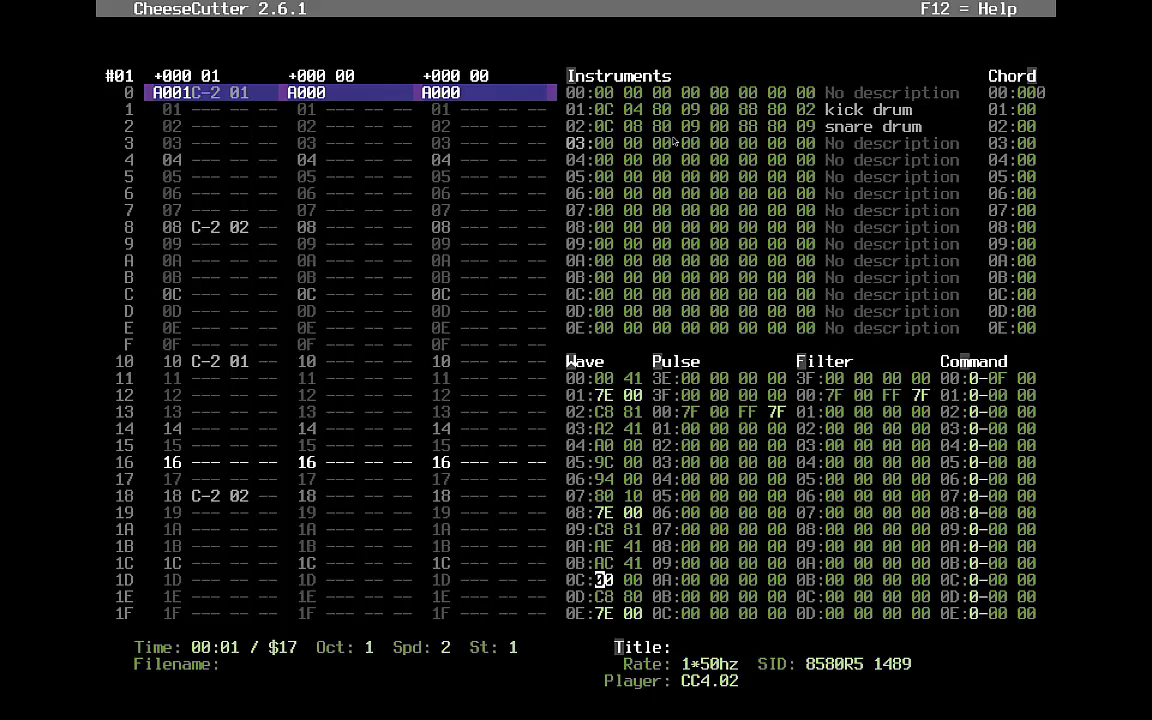
# - Keep AE in wave table row 0A and try AA as the transpose byte of row 0C
pyautogui.press('Up')
pyautogui.press('Up')
pyautogui.press('Right')
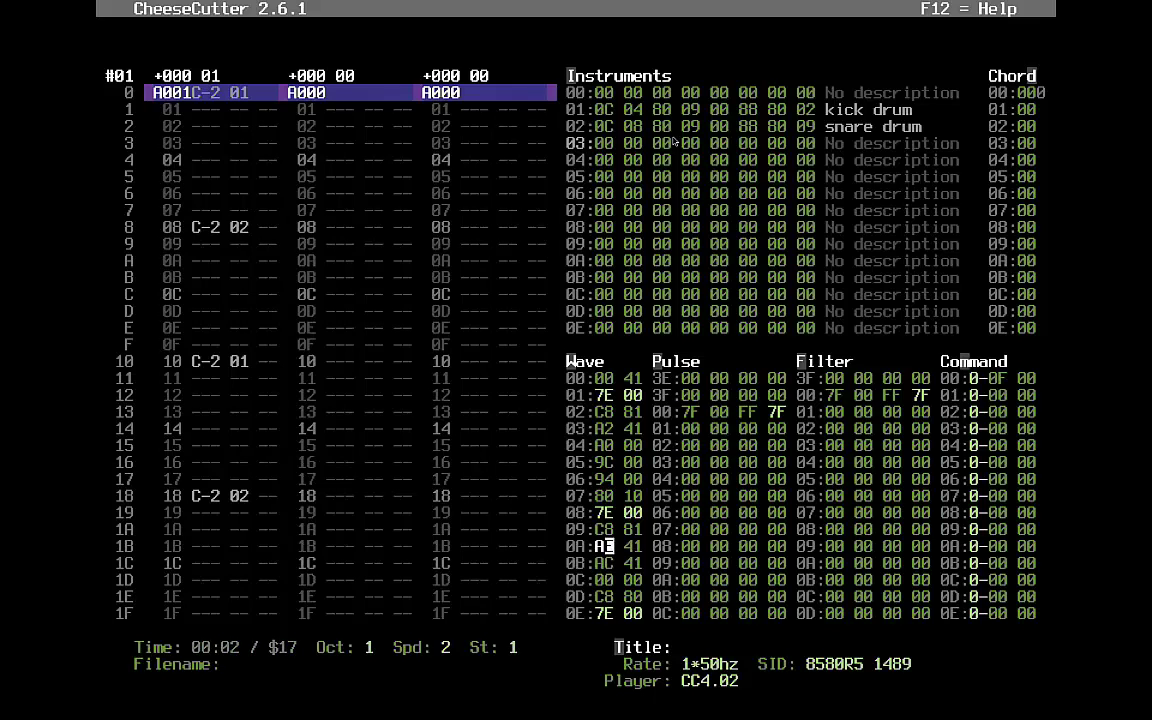
pyautogui.write('e')
pyautogui.press('Left')
pyautogui.press('Down')
pyautogui.write('aa')
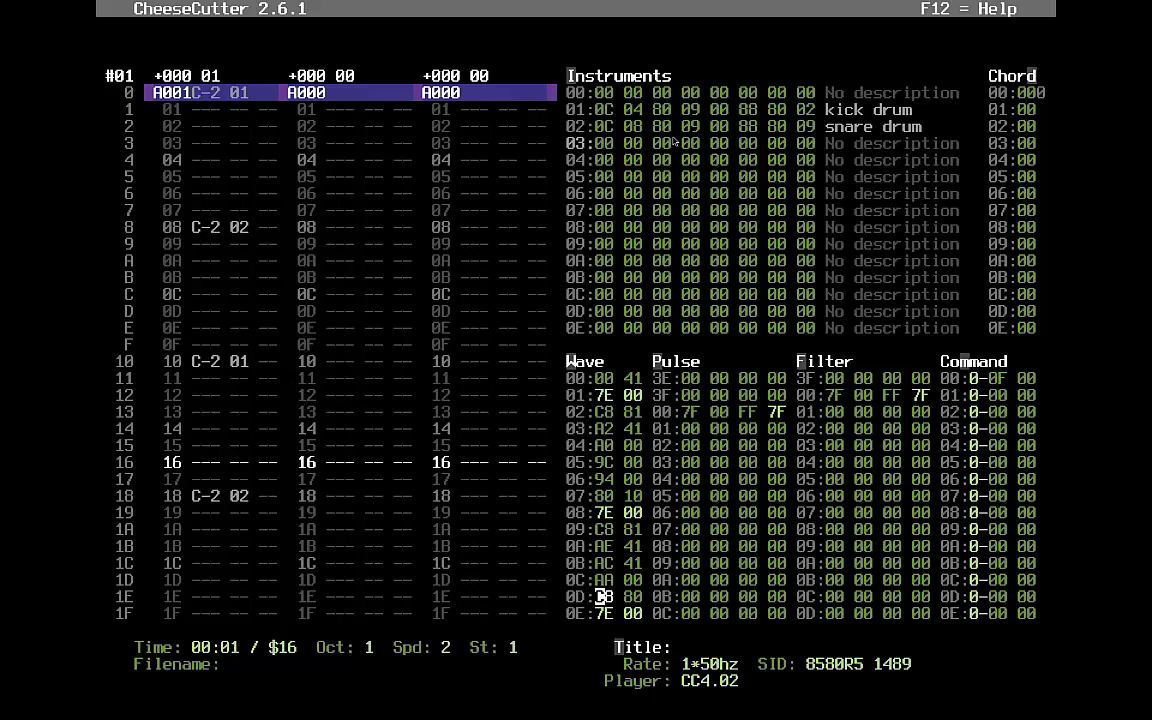
pyautogui.press('Up')
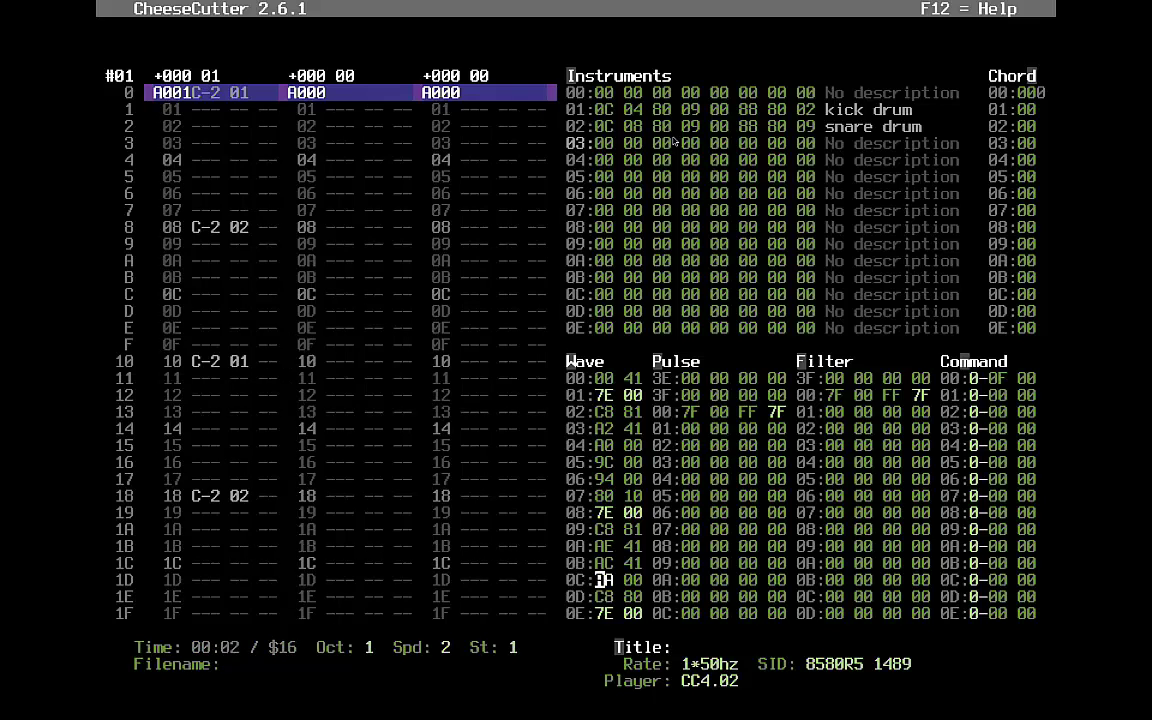
# - Set the transpose byte of wave table row 0B back to A6 and delete row 0C with the AA value
pyautogui.press('Up')
pyautogui.press('Up')
pyautogui.press('Right')
pyautogui.press('Down')
pyautogui.write('6')
pyautogui.write('a')
pyautogui.press('Delete')
pyautogui.press('Down')
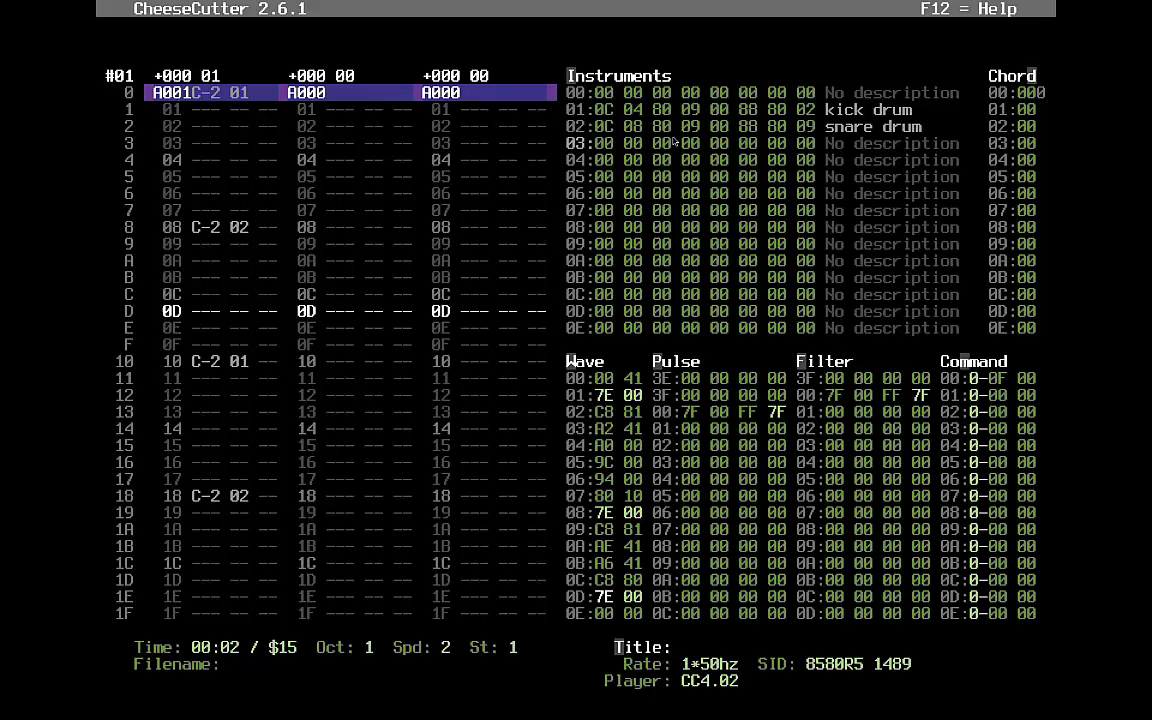
# - Insert three empty rows at 0D in the wave table, ahead of the 7E 00 row
pyautogui.press('Left')
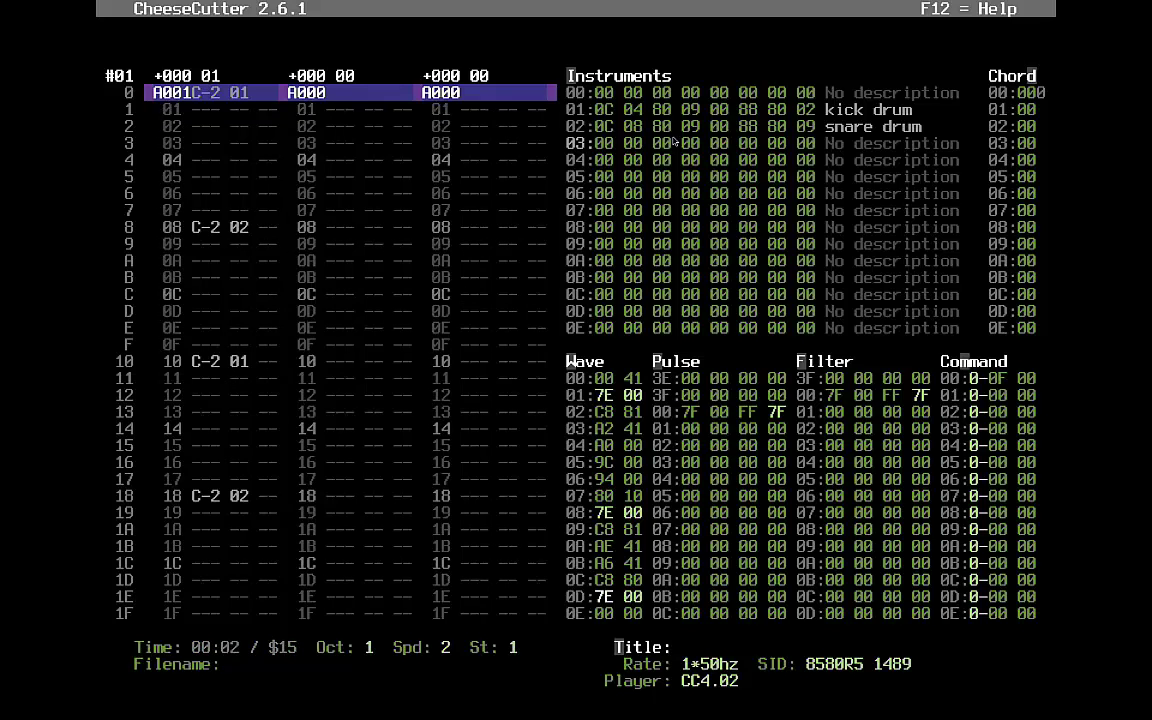
pyautogui.press('Insert')
pyautogui.press('Insert')
pyautogui.press('Insert')
pyautogui.press('Up')
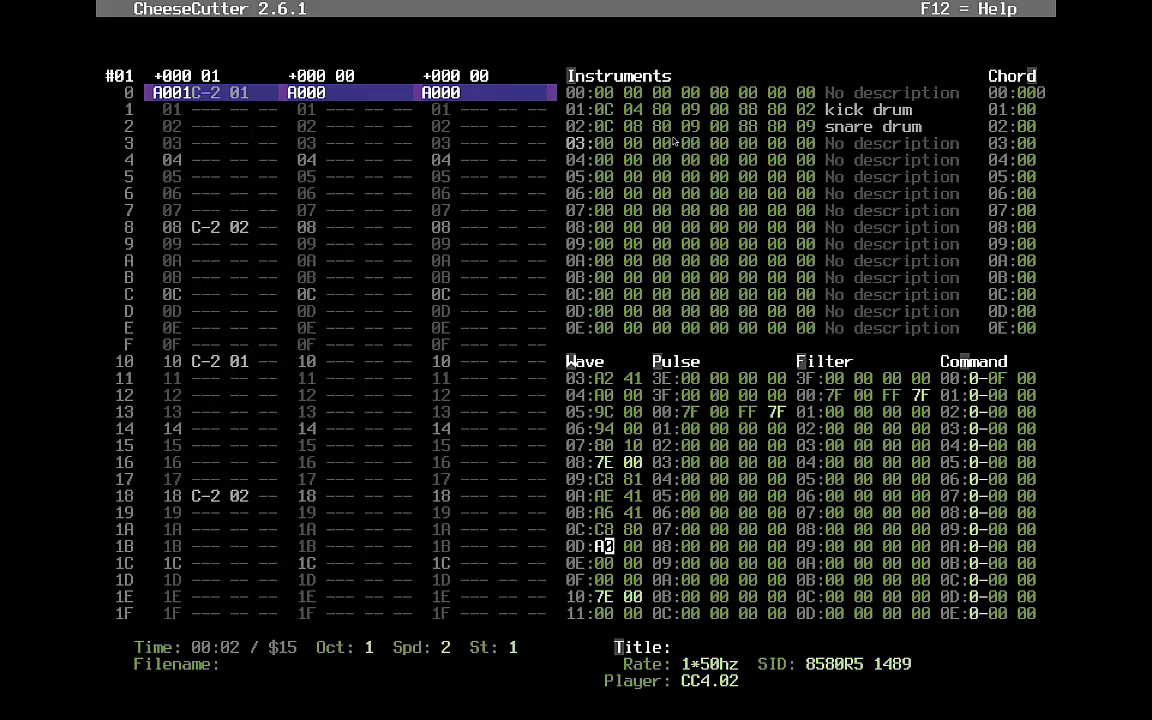
# - Set wave table row 0D to A8 41
pyautogui.write('8')
pyautogui.press('Right')
pyautogui.press('Up')
pyautogui.write('41')
pyautogui.press('Down')
pyautogui.press('Left')
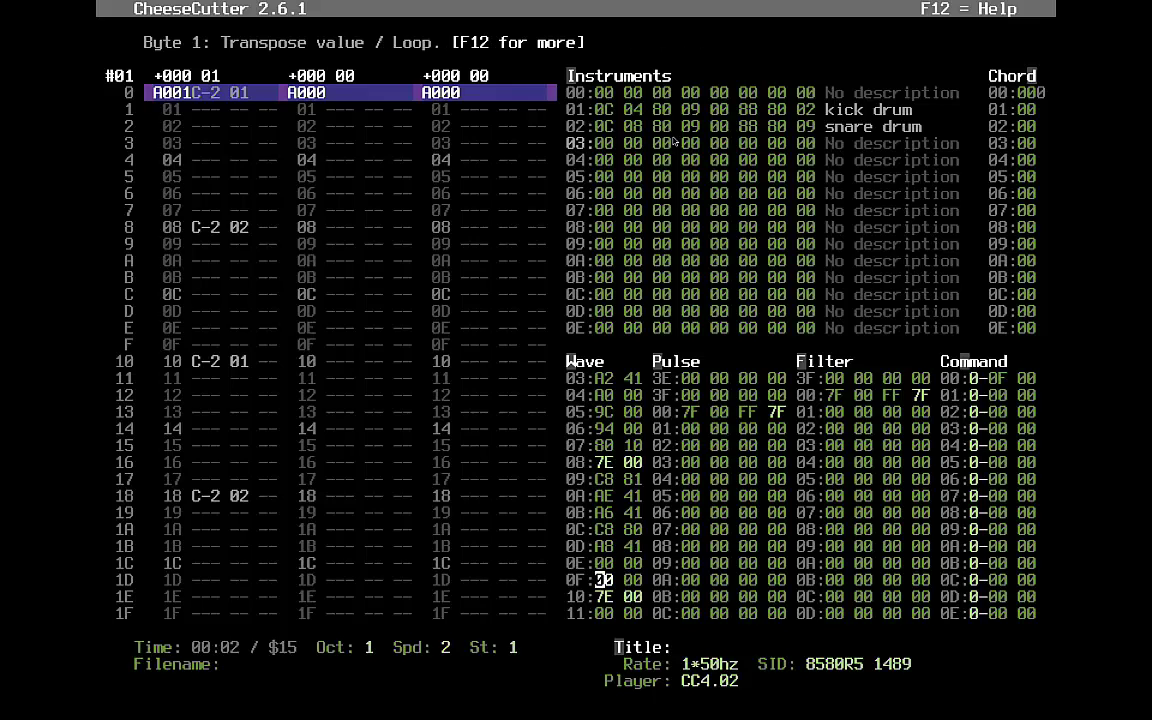
# - Set the waveform bytes of wave table rows 0D, 0E and 0F to 40, 80 and 40
pyautogui.press('Up')
pyautogui.press('Right')
pyautogui.press('Up')
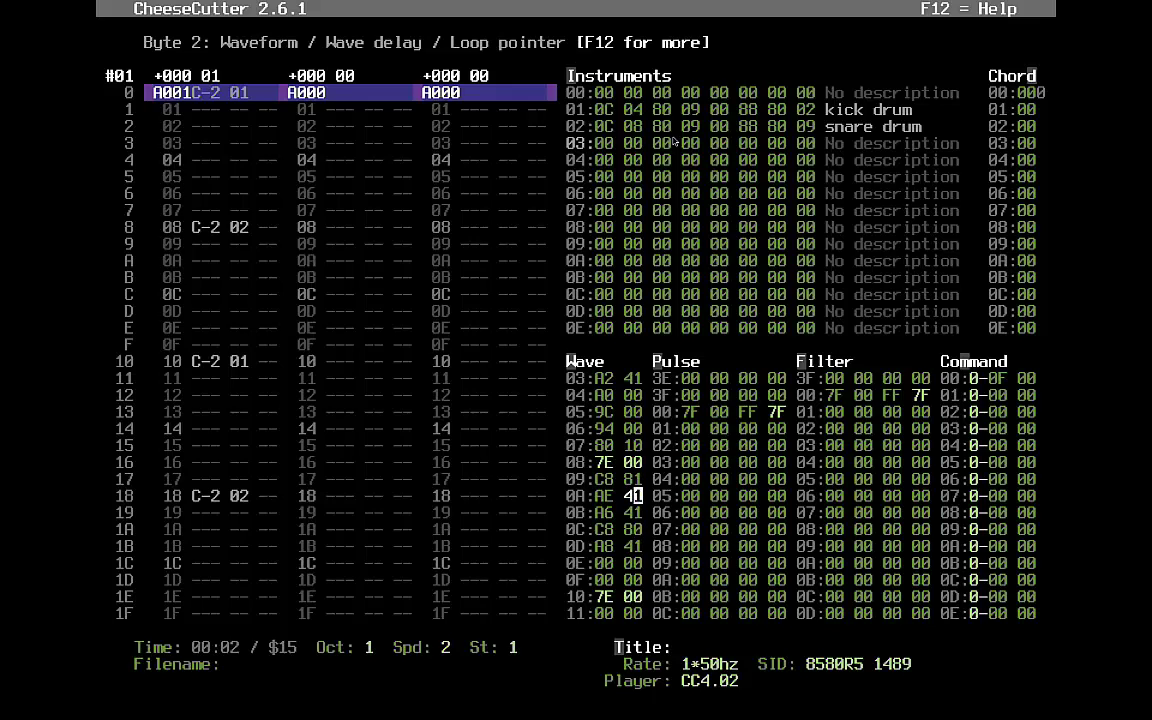
pyautogui.press('Up')
pyautogui.press('Up')
pyautogui.press('Up')
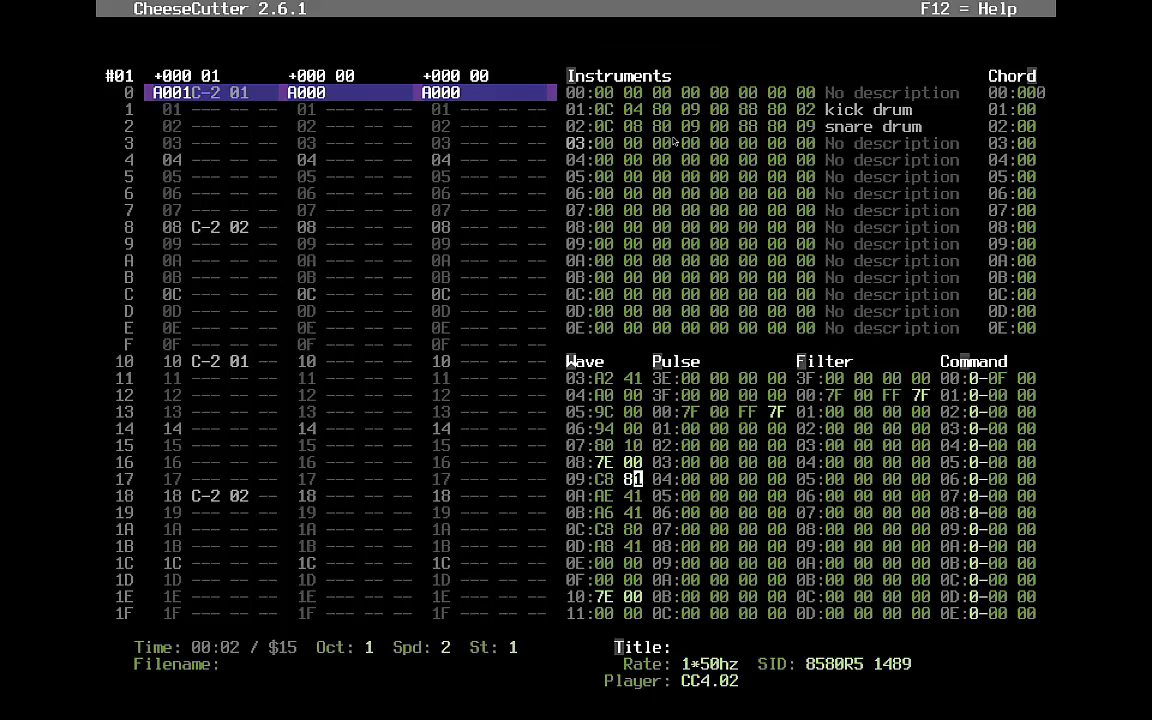
pyautogui.press('Down')
pyautogui.press('Down')
pyautogui.press('Down')
pyautogui.write('40')
pyautogui.press('Down')
pyautogui.write('40')
pyautogui.press('Up')
pyautogui.press('Up')
pyautogui.press('Left')
pyautogui.press('Left')
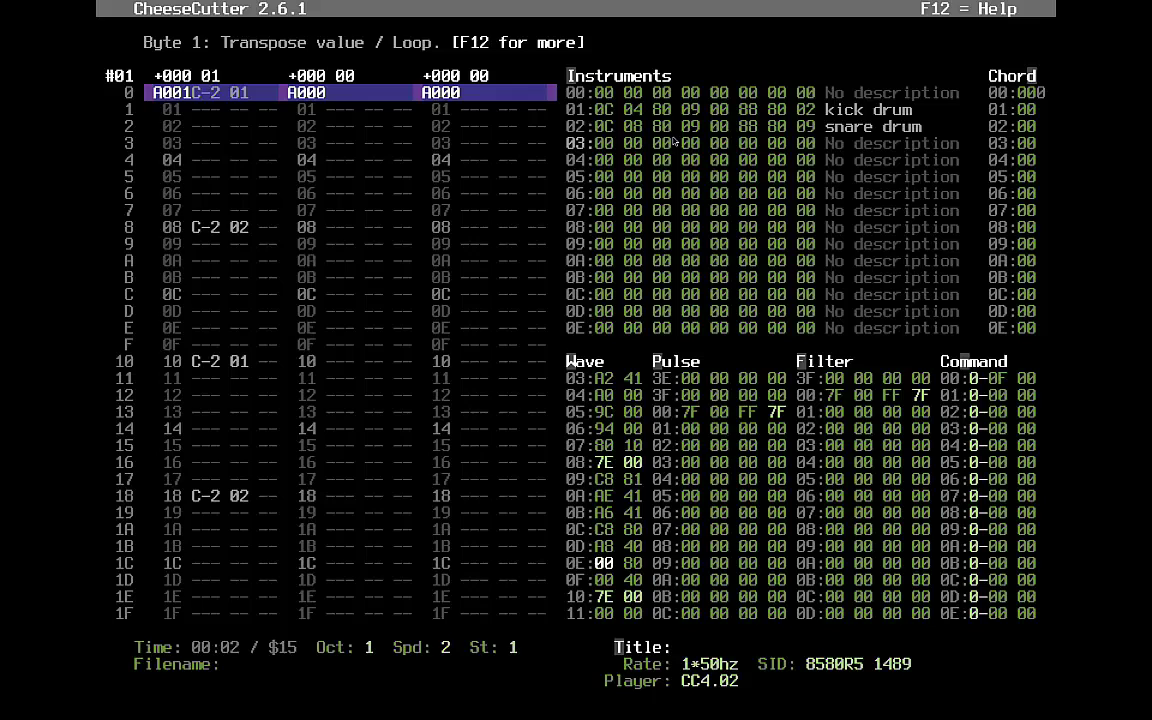
# - Set the transpose bytes of wave table rows 0E and 0F to C7 and A7, and play the song
pyautogui.write('c')
pyautogui.write('7')
pyautogui.write('a7')
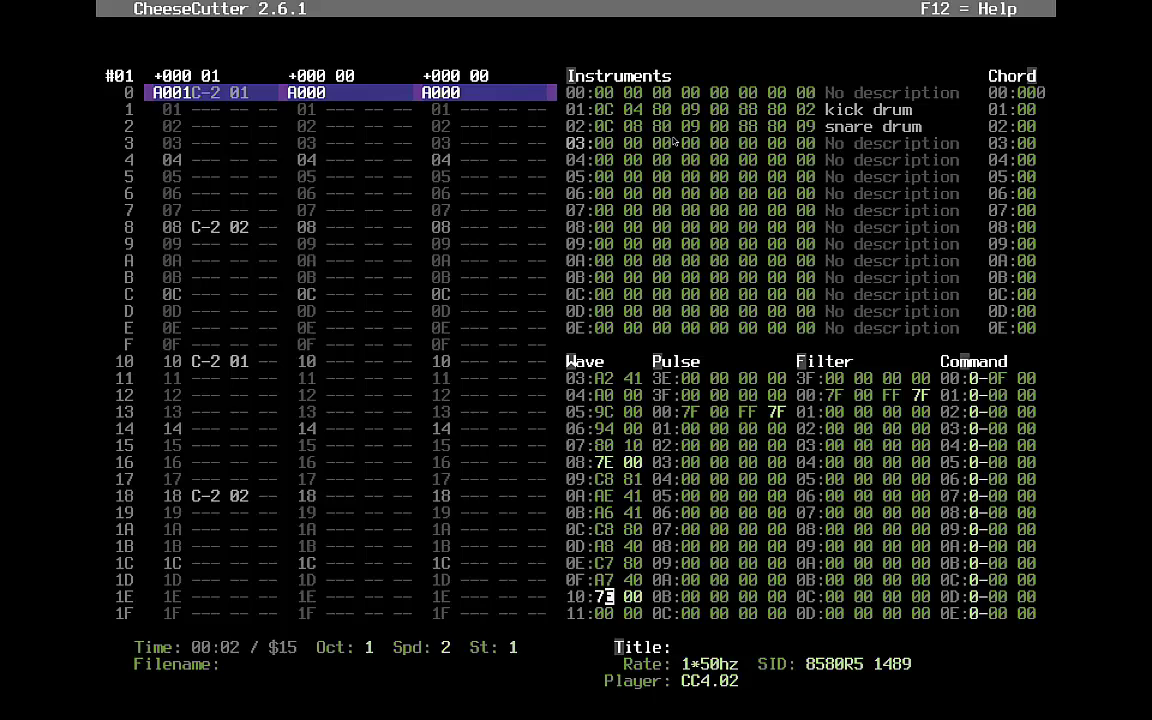
pyautogui.press('Up')
pyautogui.press('F1')
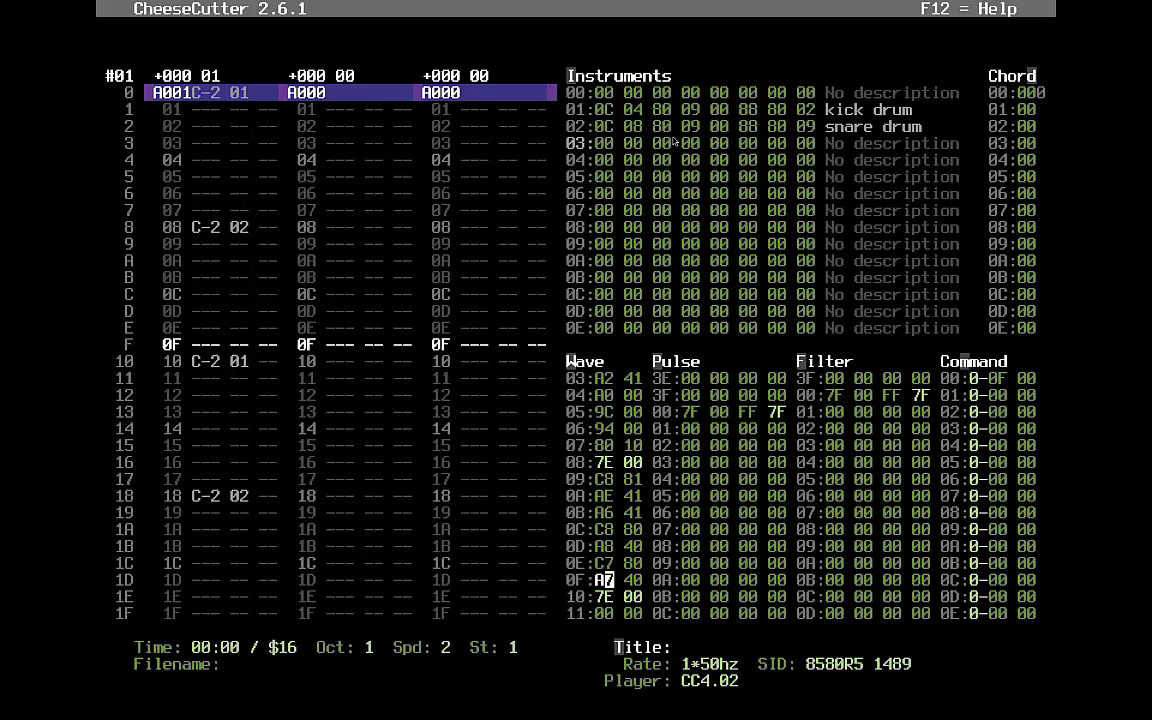
# - Turn wave table row 10 into a loop to row 0B by setting it to 7F 0B, and play the song
pyautogui.press('Right')
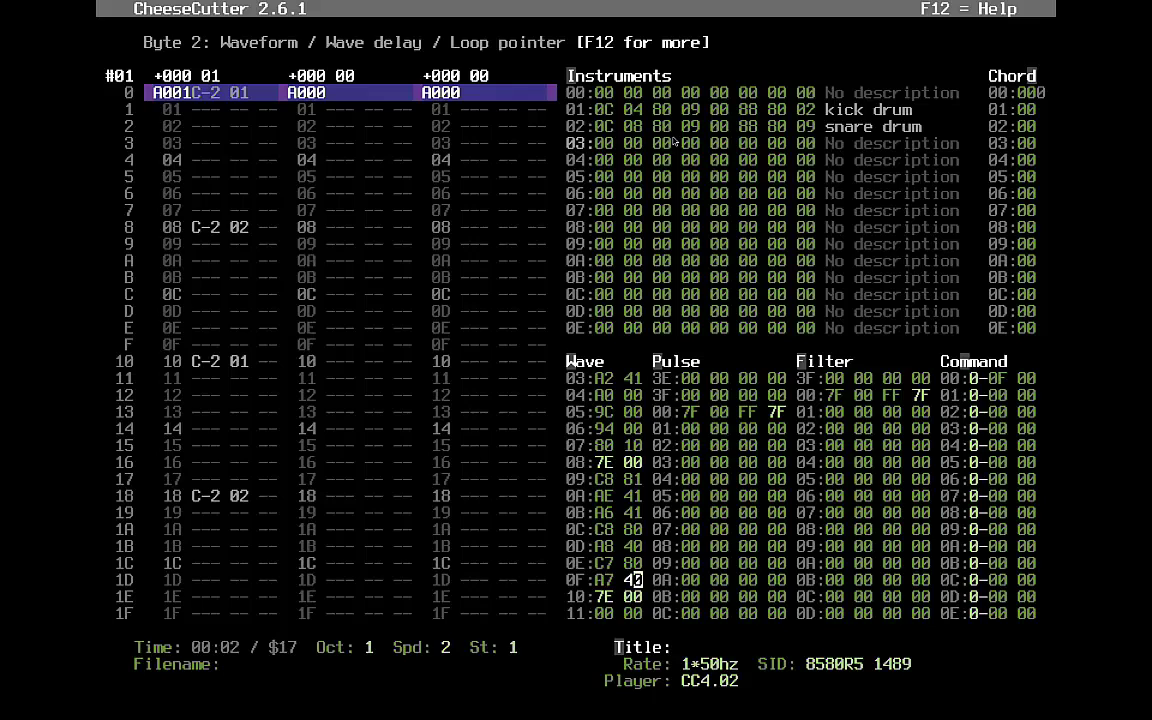
pyautogui.press('Left')
pyautogui.press('Right')
pyautogui.press('Down')
pyautogui.press('Left')
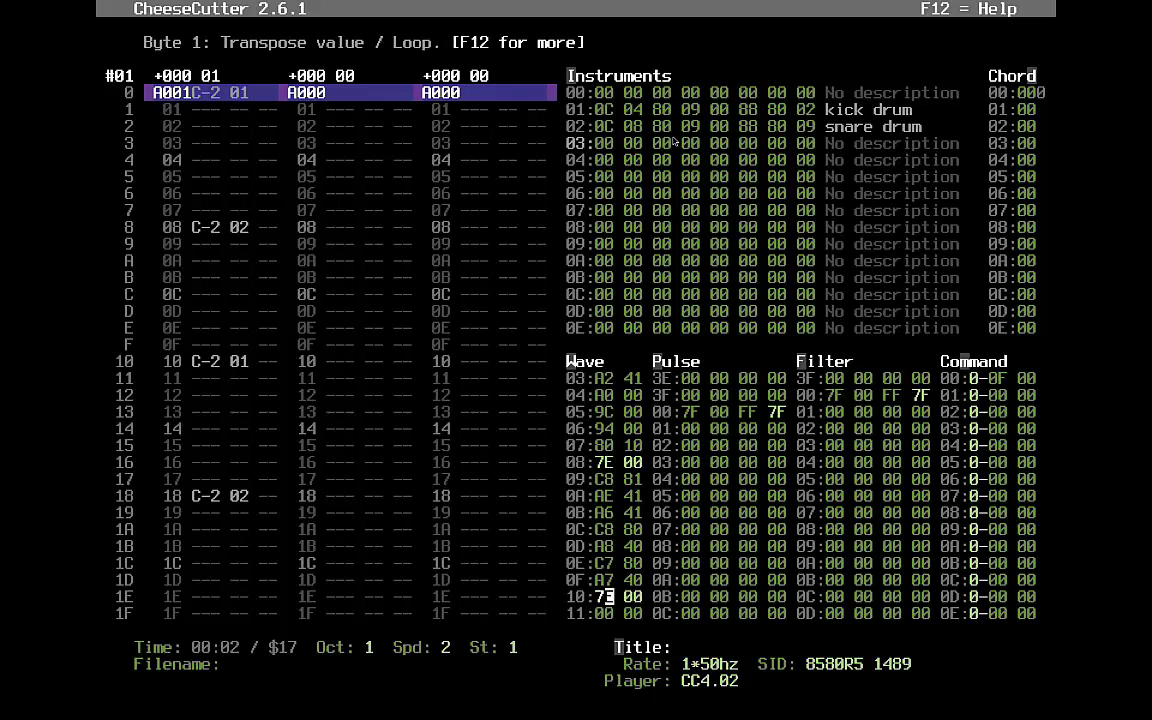
pyautogui.write('7f')
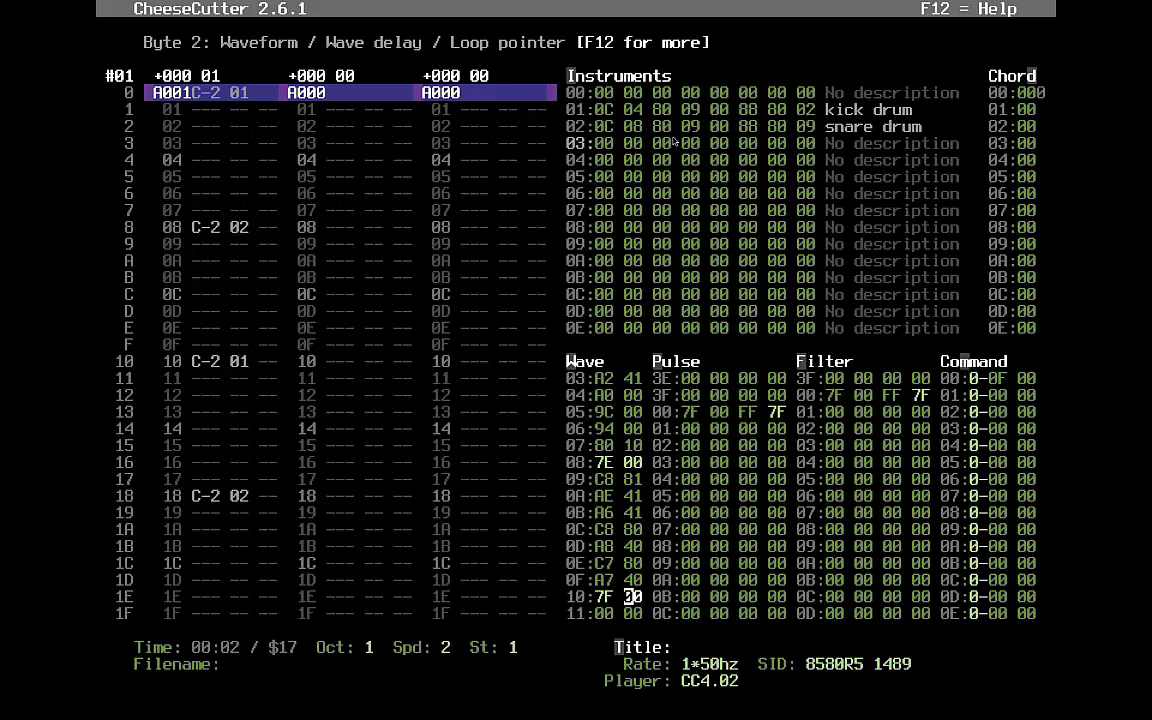
pyautogui.press('Up')
pyautogui.press('Up')
pyautogui.press('Up')
pyautogui.press('Up')
pyautogui.press('Left')
pyautogui.press('Right')
pyautogui.press('Down')
pyautogui.press('Down')
pyautogui.press('Down')
pyautogui.press('Down')
pyautogui.write('0b')
pyautogui.press('F1')
pyautogui.press('F4')
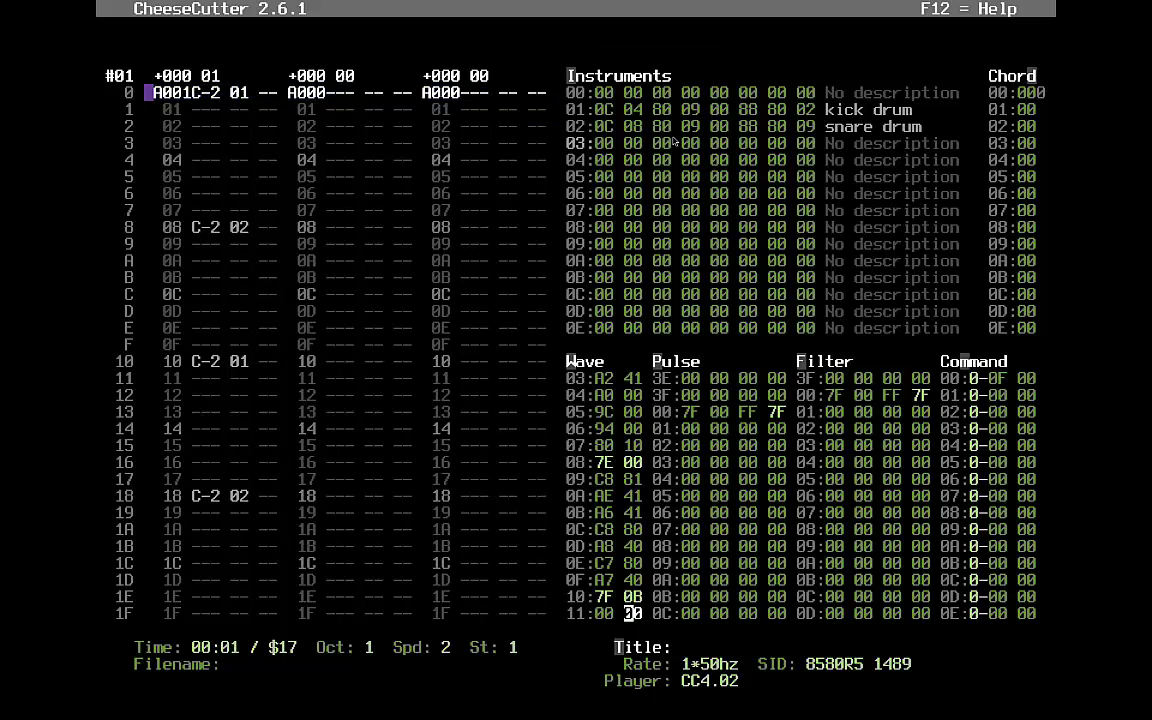
# - Play the song and change the loop pointer of wave table row 10 to 0C
pyautogui.press('F1')
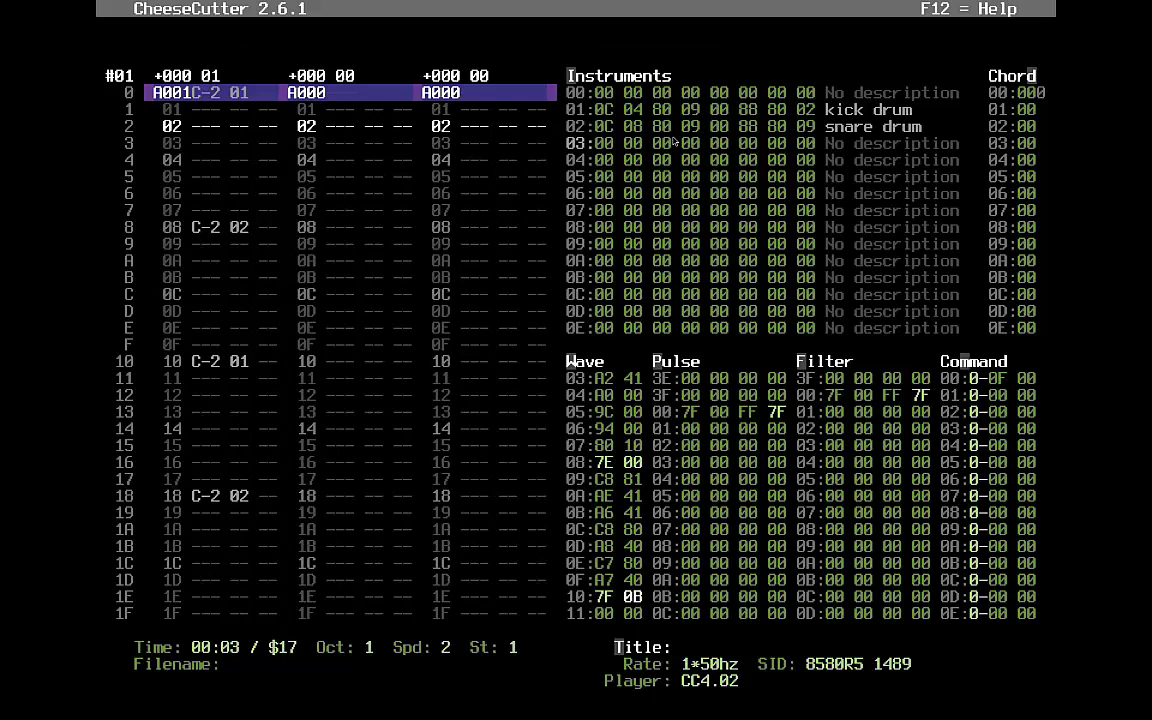
pyautogui.press('Up')
pyautogui.write('0c')
# - Set the snare drum's Sustain / Release byte to 07, comparing it with 05 during playback
pyautogui.click(675, 143)
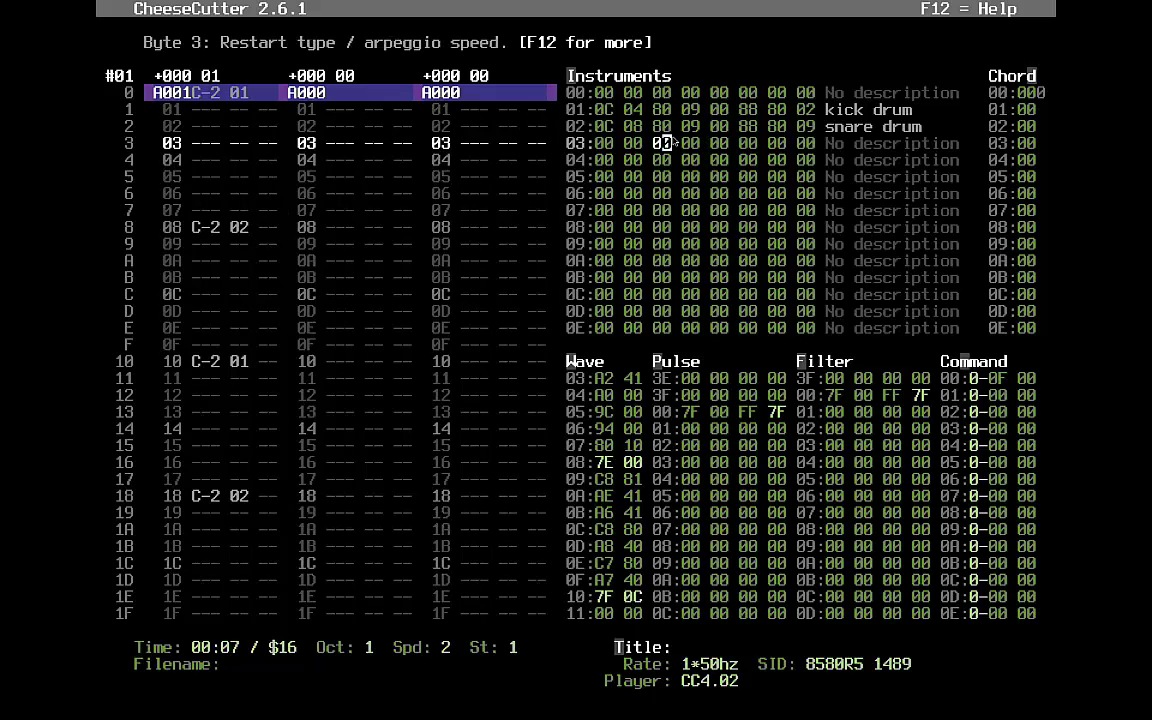
pyautogui.press('Up')
pyautogui.press('Left')
pyautogui.write('07')
pyautogui.press('Down')
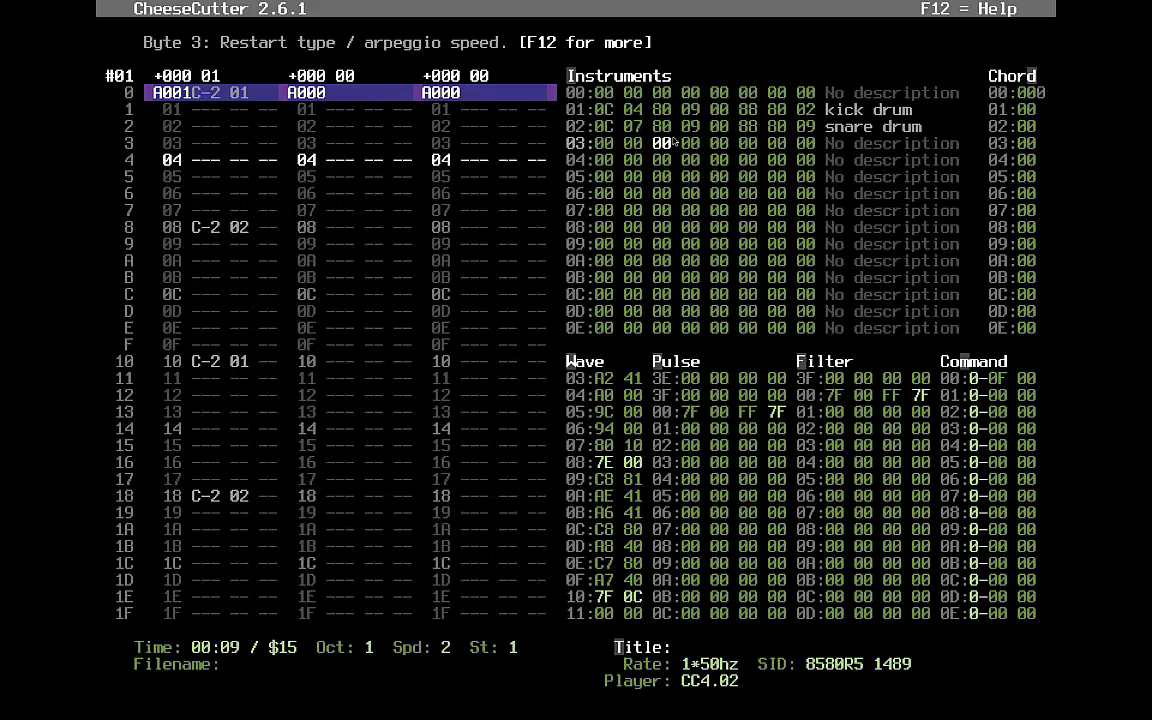
pyautogui.press('Up')
pyautogui.press('Left')
pyautogui.write('5')
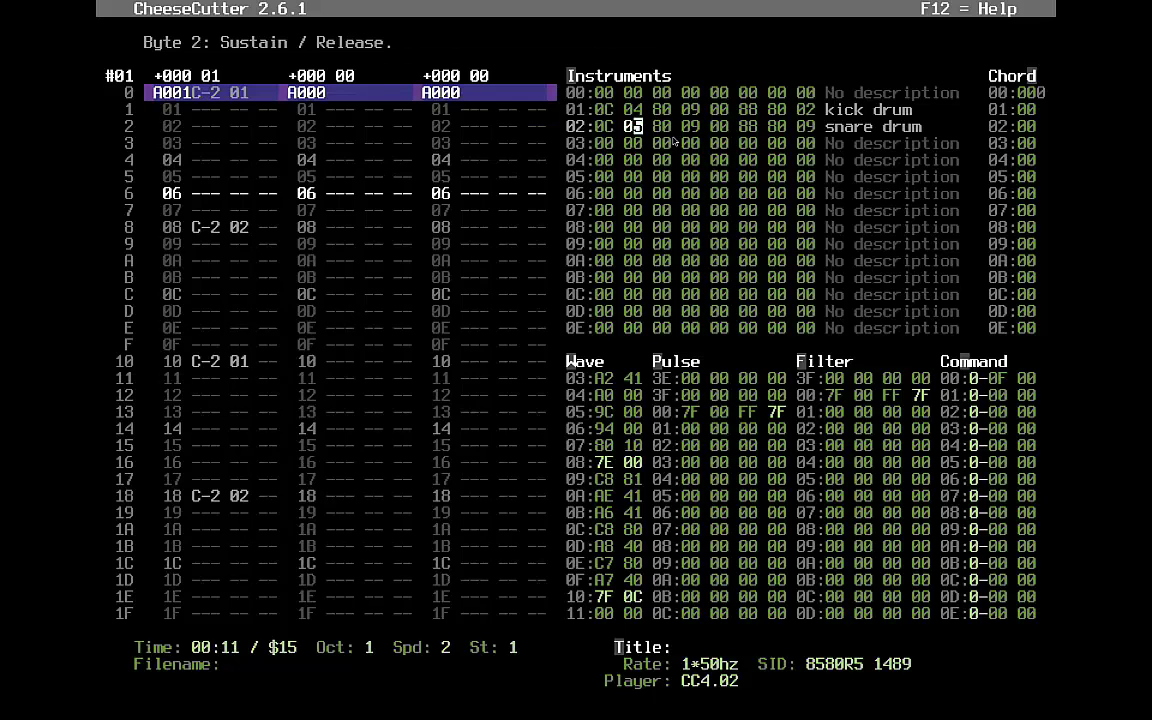
pyautogui.write('7')
pyautogui.press('Right')
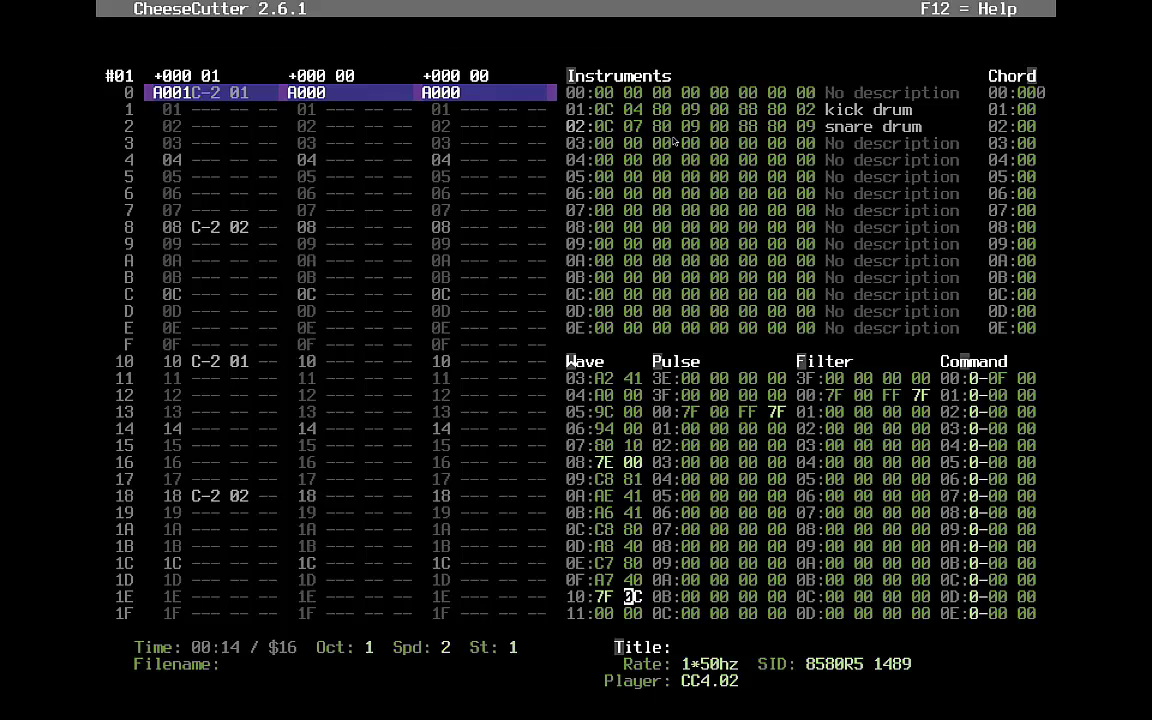
# - Set the transpose bytes of wave table rows 0E and 0F to C6 and A6
pyautogui.press('Tab')
pyautogui.press('Left')
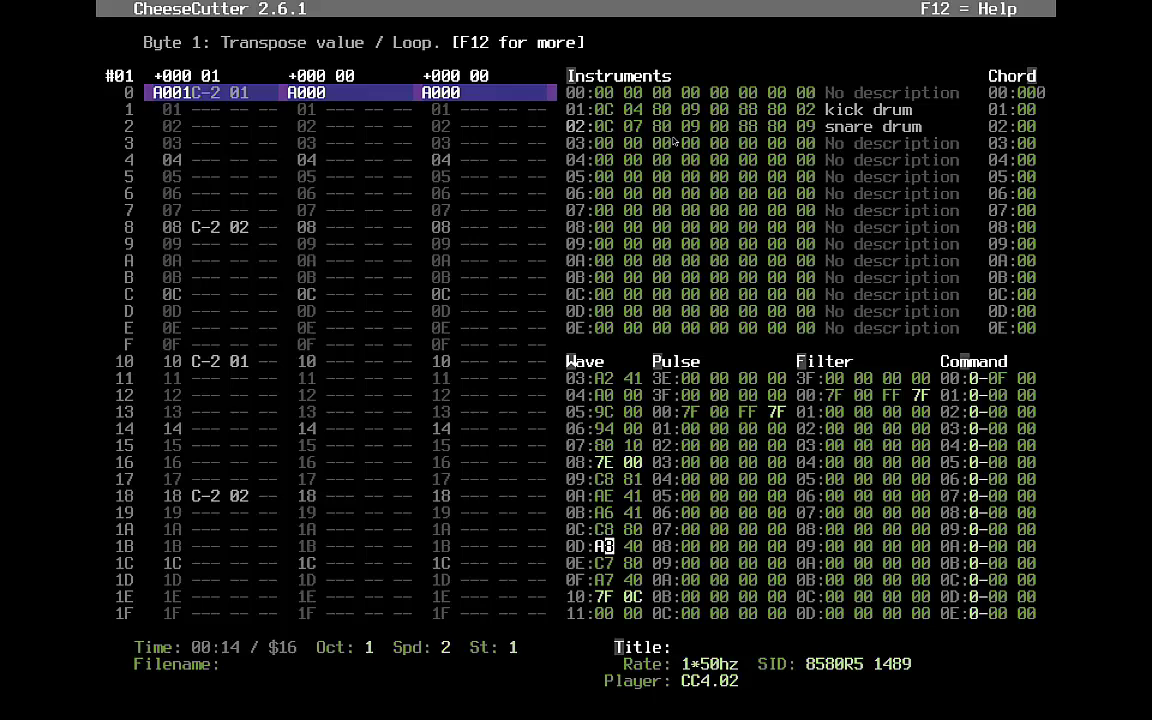
pyautogui.press('Up')
pyautogui.press('Down')
pyautogui.press('Down')
pyautogui.write('66')
# - Examine the snare drum's wave table sequence from row 09 onward and play the song
pyautogui.press('Up')
pyautogui.press('Up')
pyautogui.press('Up')
pyautogui.press('Up')
pyautogui.press('Up')
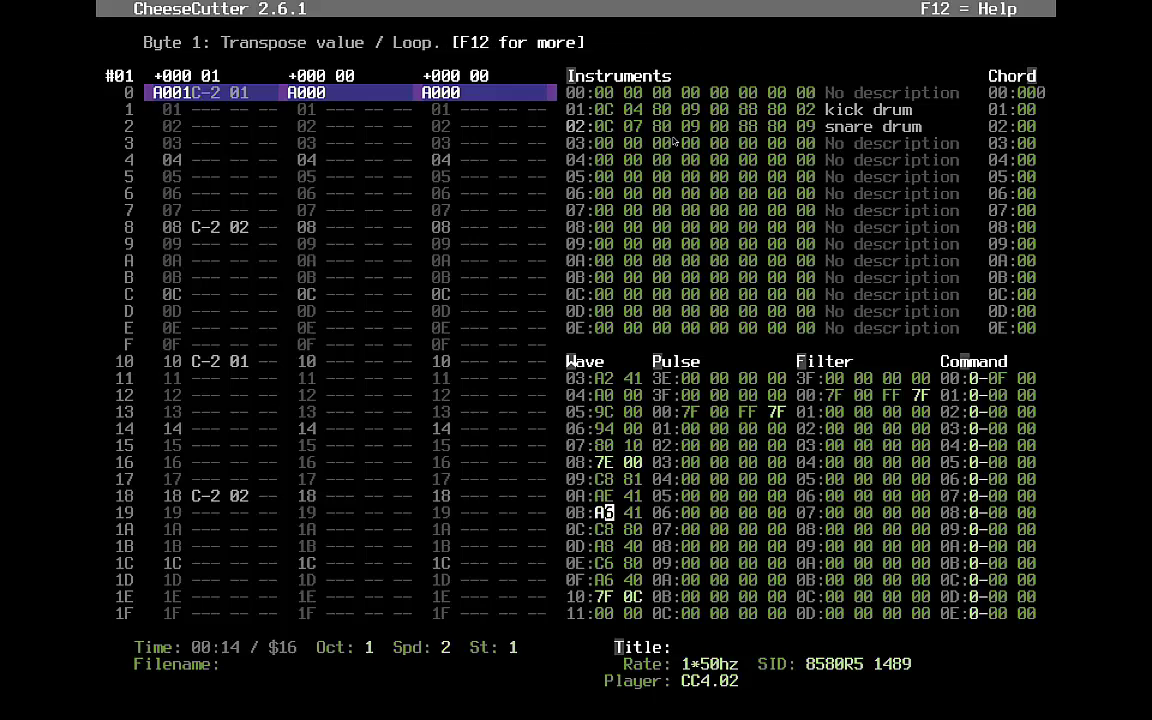
pyautogui.press('Down')
pyautogui.press('Down')
pyautogui.press('Down')
pyautogui.press('Down')
pyautogui.press('Up')
pyautogui.press('Up')
pyautogui.press('Up')
pyautogui.press('Up')
pyautogui.press('Up')
pyautogui.press('Up')
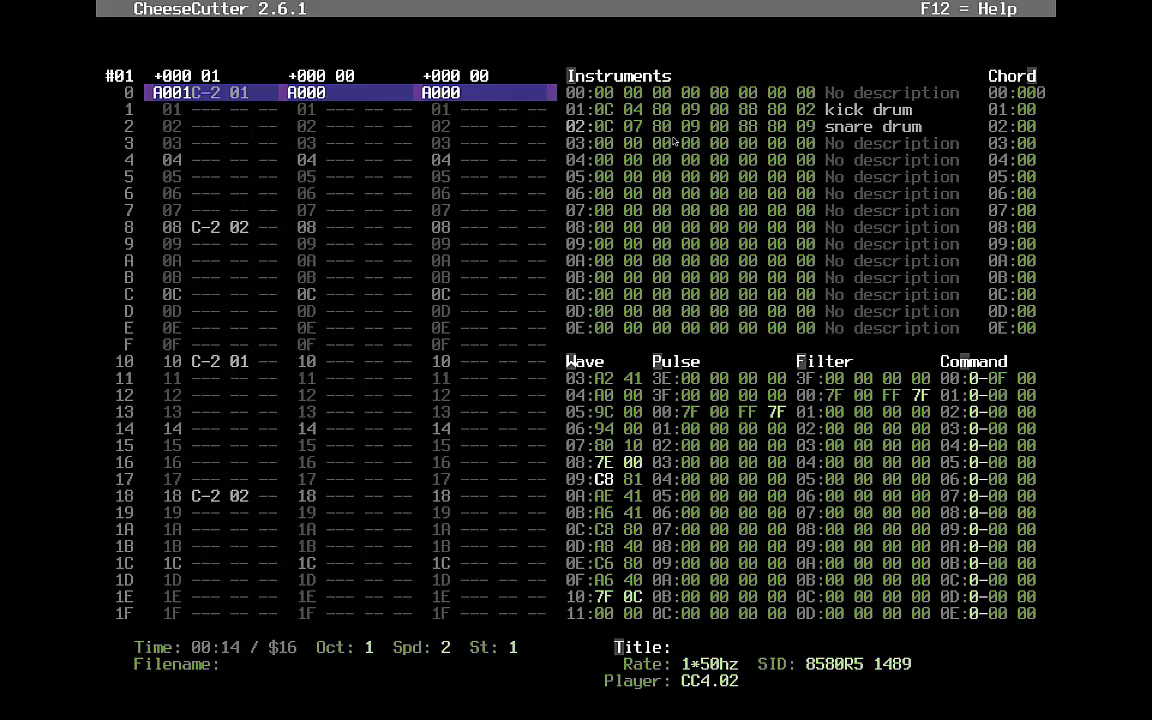
pyautogui.press('Tab')
pyautogui.press('F1')
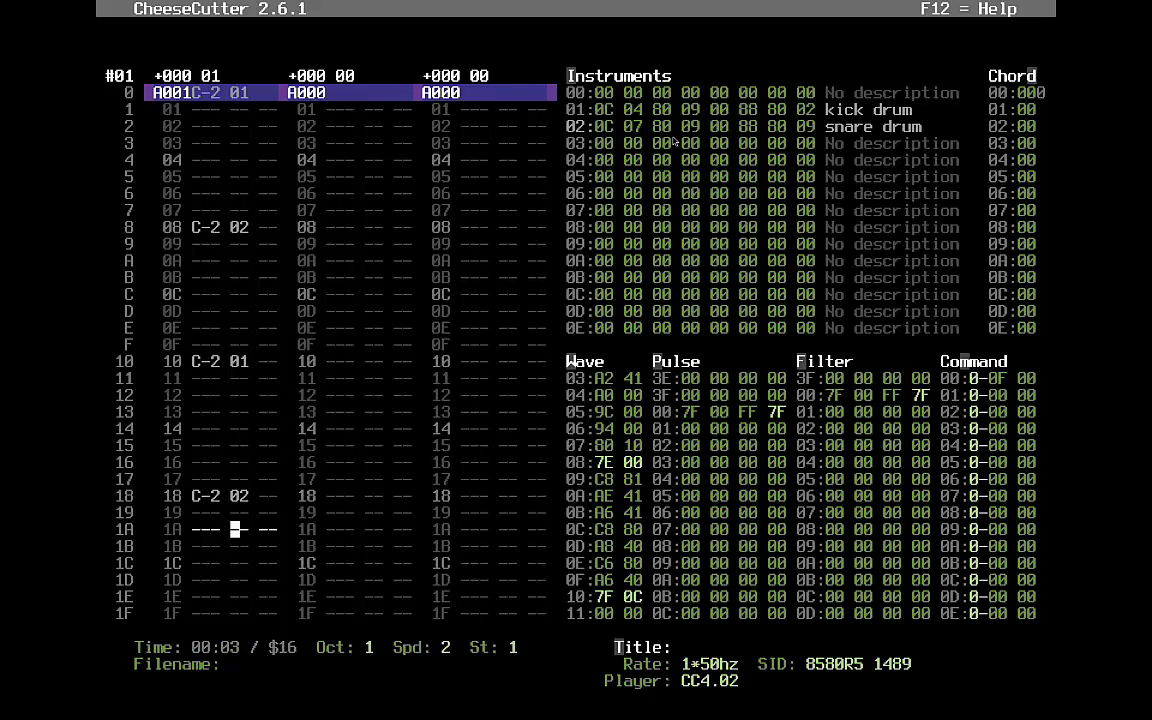
# - Start a wave table sequence for instrument 03, with row 11 set to D0 81 and row 12 to D0 80
pyautogui.hotkey('alt', 'i')
pyautogui.press('Down')
pyautogui.press('Left')
pyautogui.press('Left')
pyautogui.press('Left')
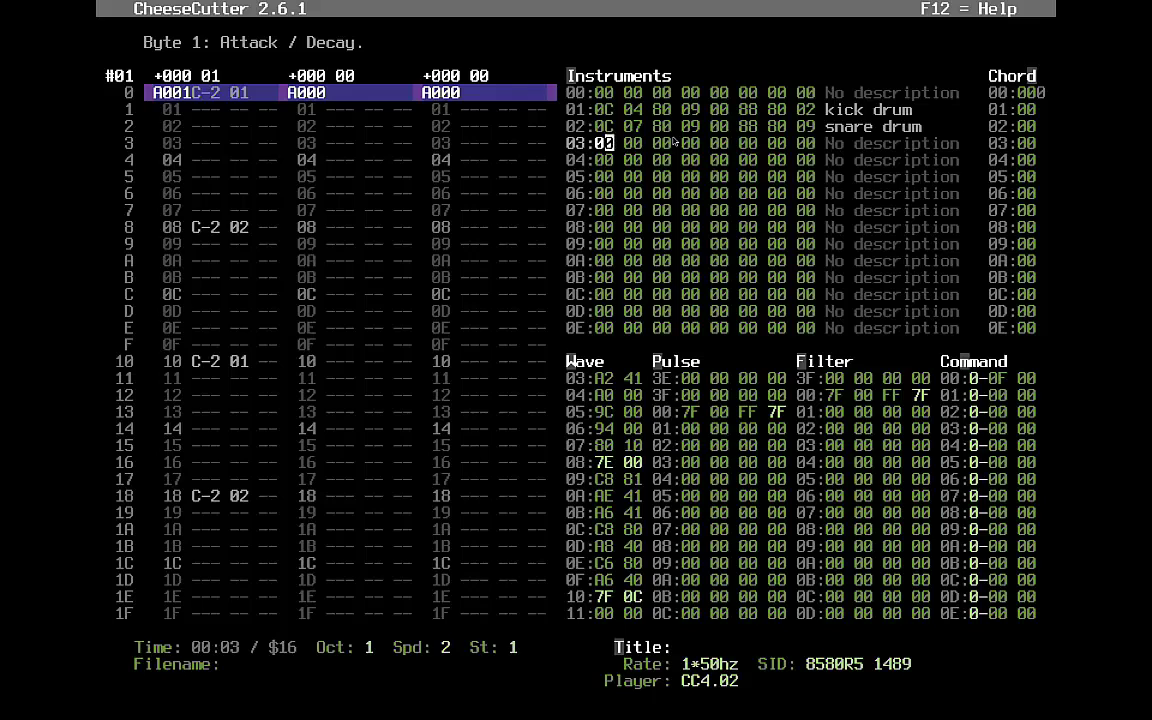
pyautogui.hotkey('alt', 'w')
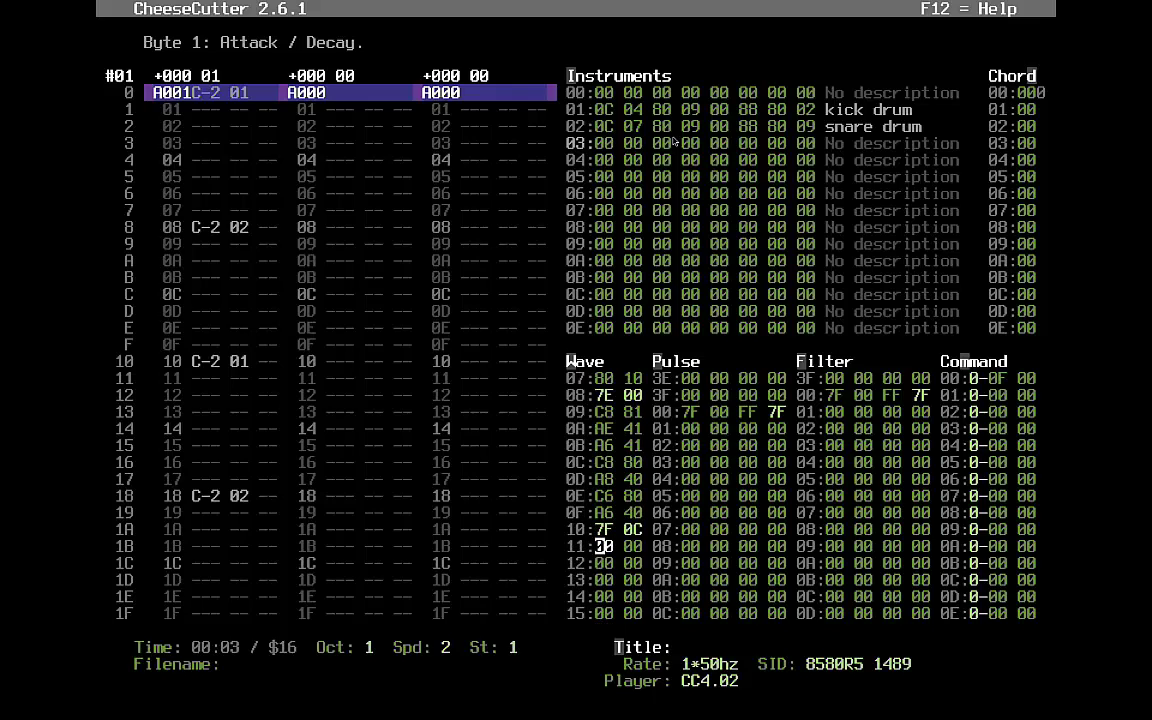
pyautogui.write('D0 ')
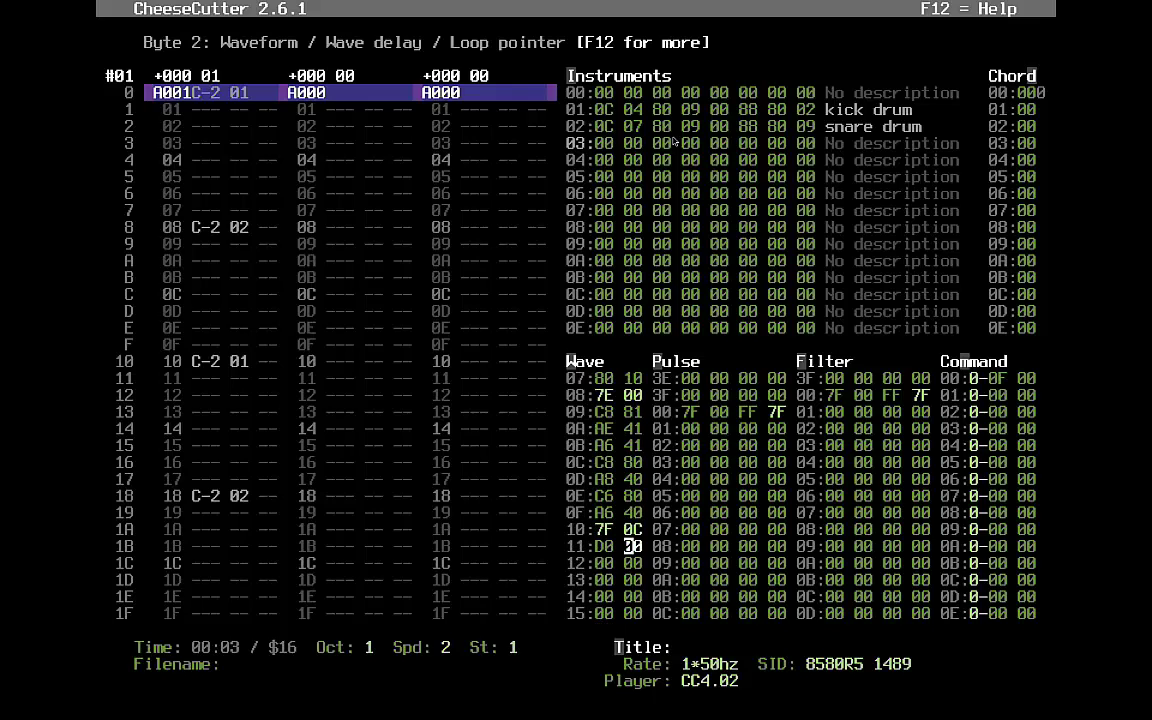
pyautogui.write('81 12:D0 ')
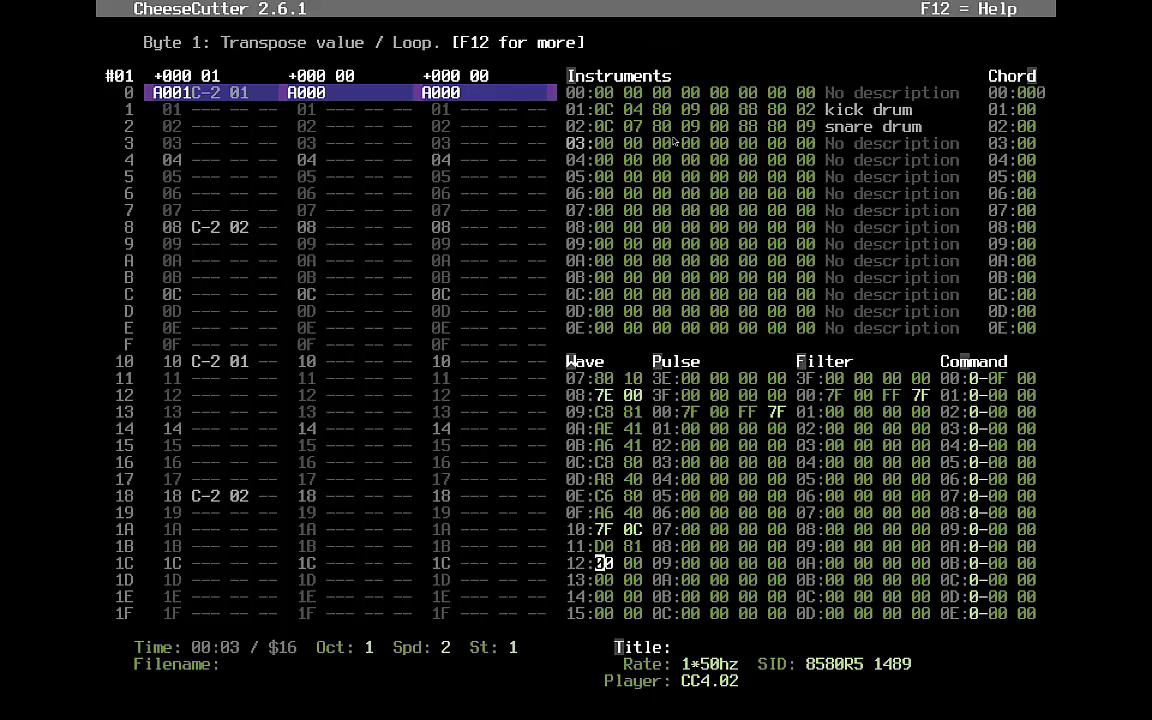
pyautogui.write('80 13:')
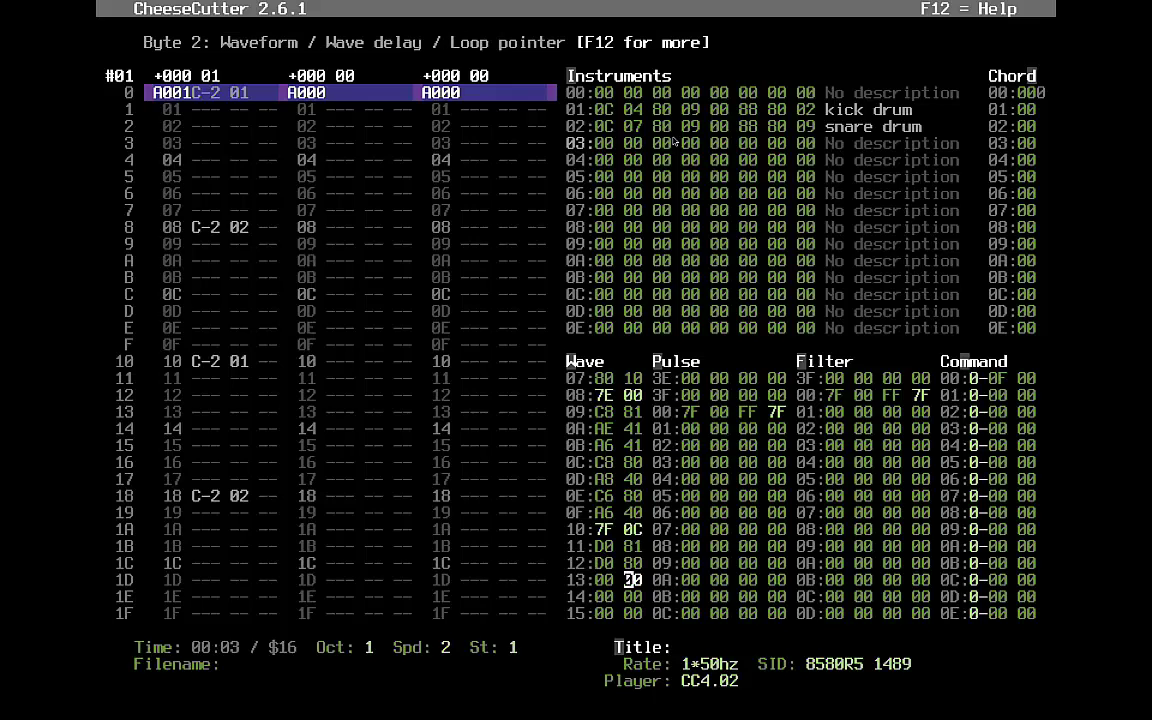
# - Set wave table row 13 to 7E 00, and enter 0C 07 80 09 00 as instrument 03's first five bytes
pyautogui.write('73')
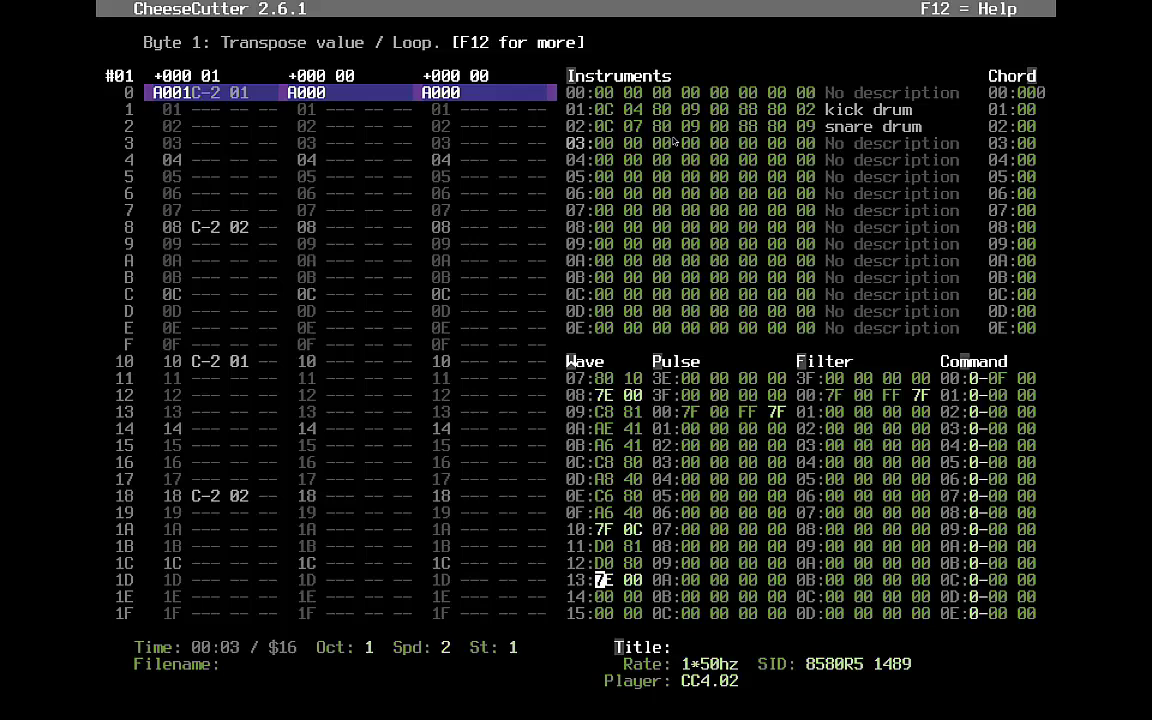
pyautogui.press('Up')
pyautogui.press('Up')
pyautogui.press('Tab')
pyautogui.press('Left')
pyautogui.write('0c')
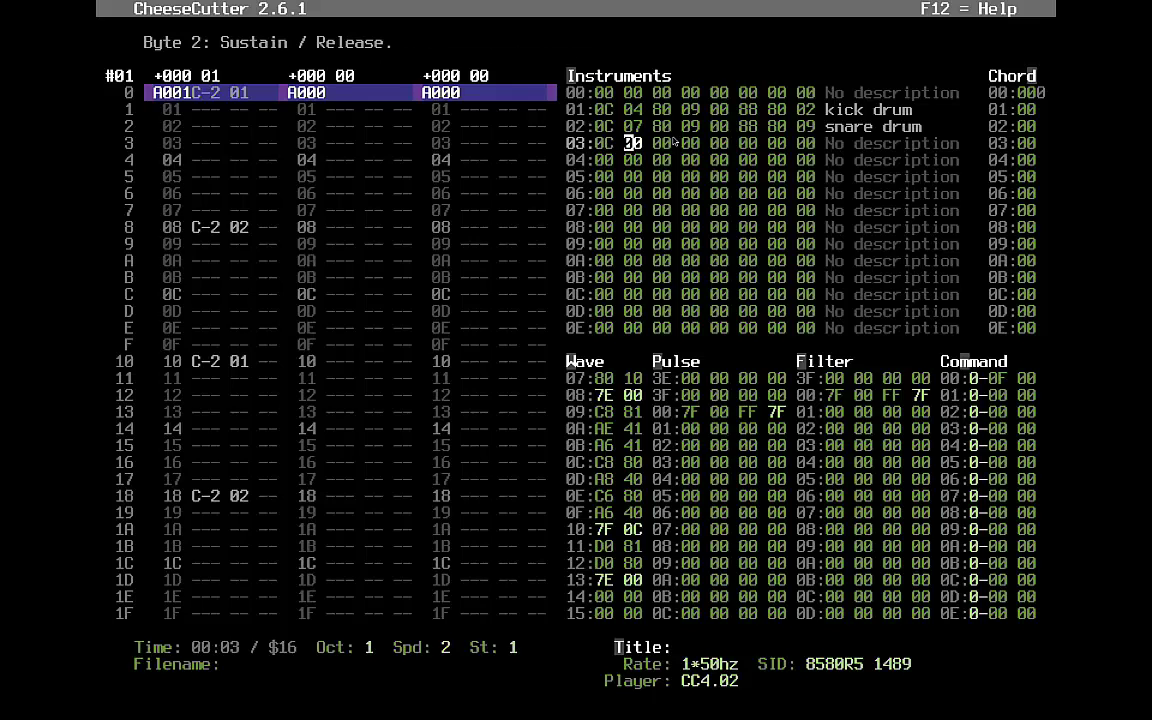
pyautogui.write('0780')
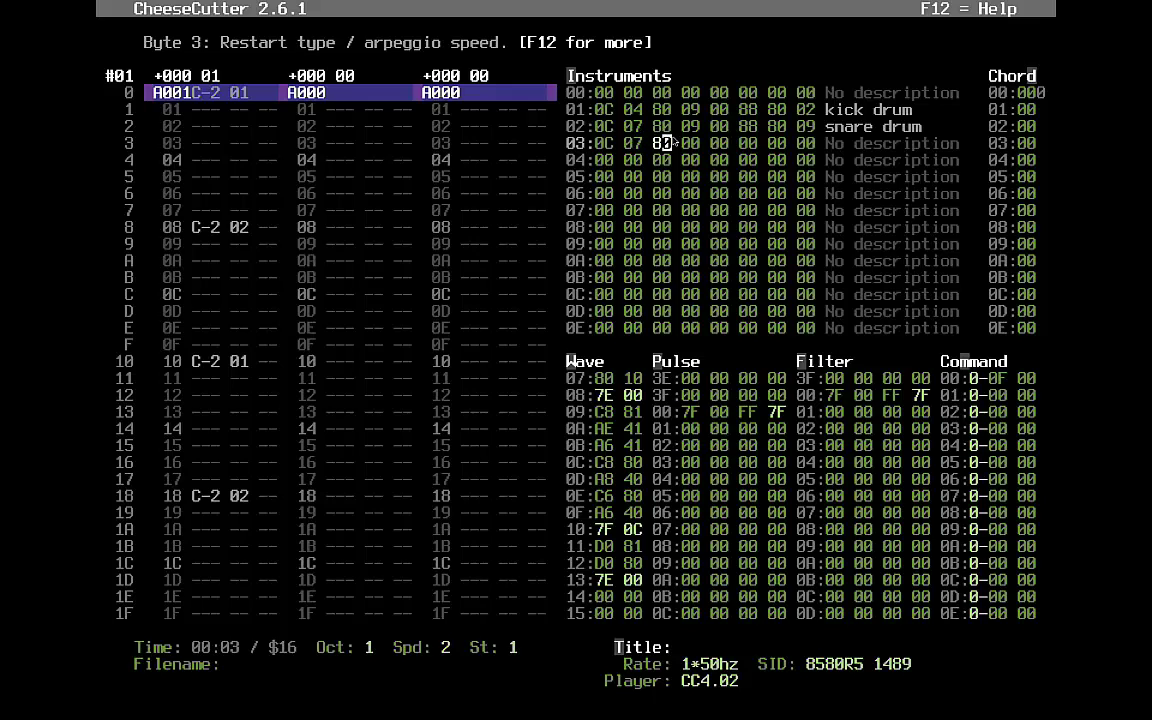
pyautogui.write('0900')
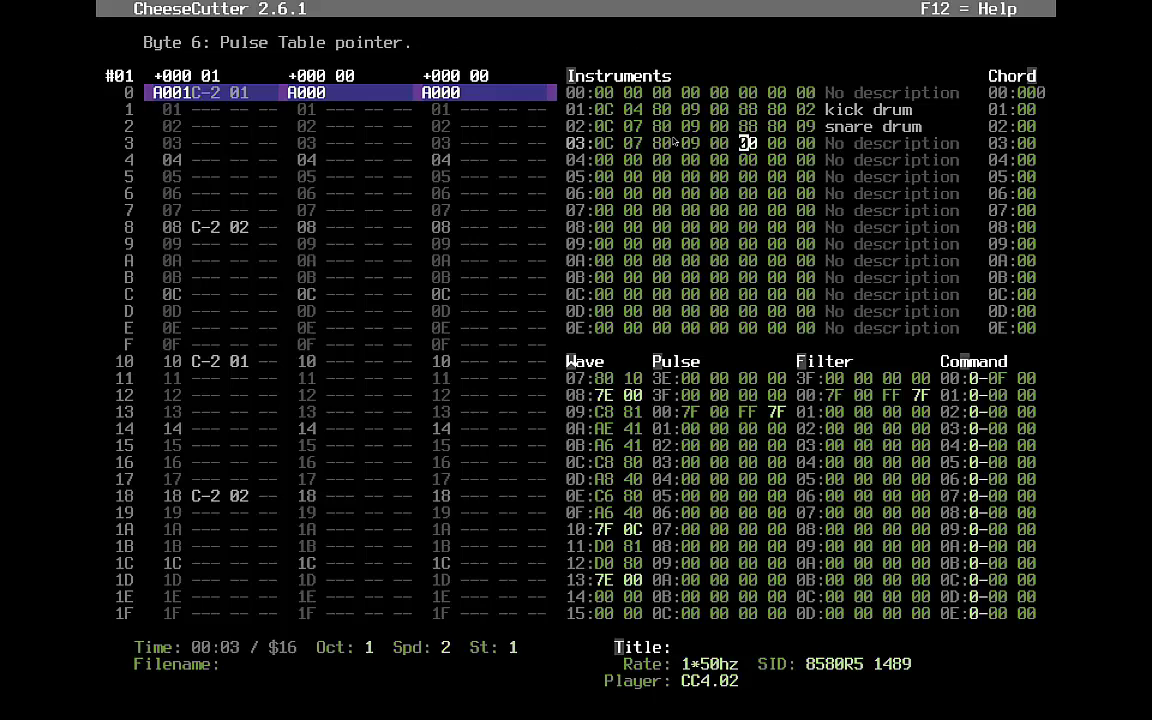
# - Set instrument 03's pulse pointer to 88, hard restart SR value to 80 and wave table pointer to 11
pyautogui.write('88')
pyautogui.press('Left')
pyautogui.press('Right')
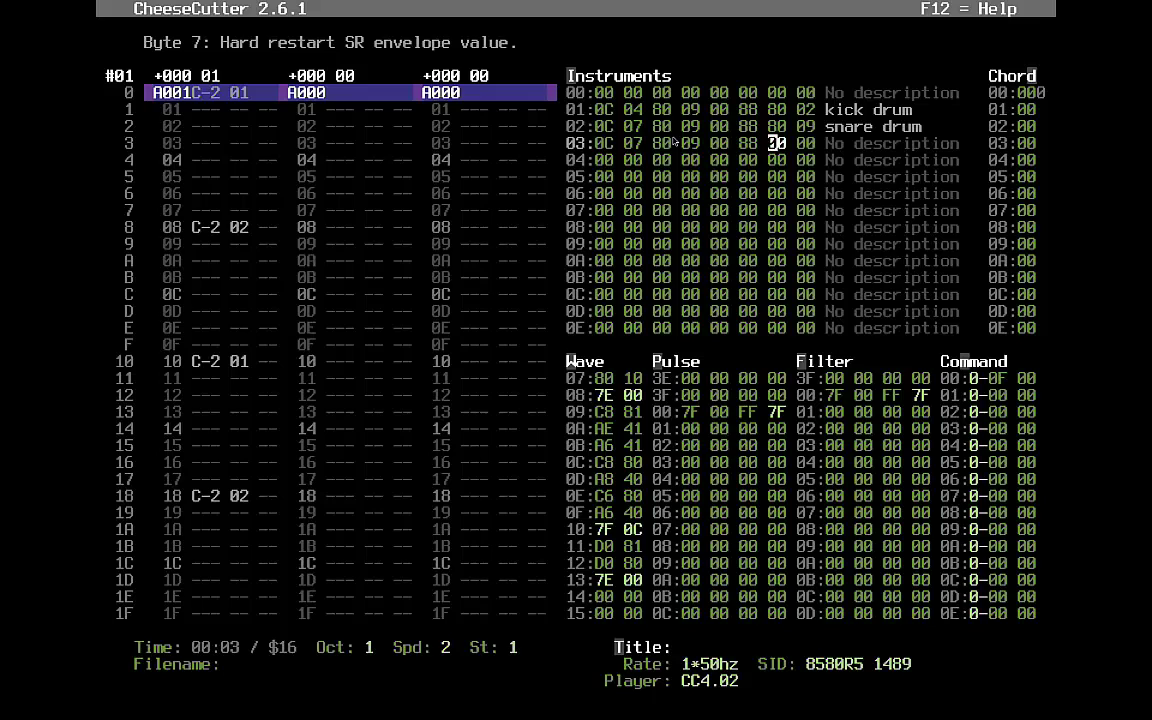
pyautogui.write('80 ')
pyautogui.write('11 ')
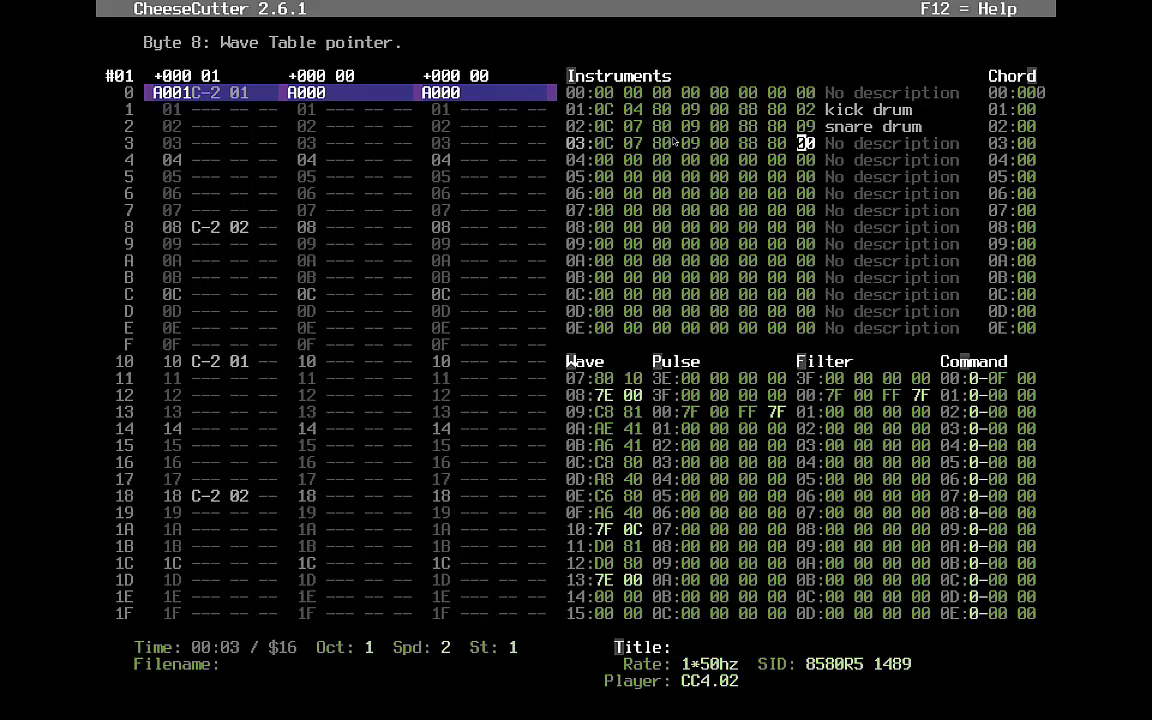
# - Name instrument 03 "hihat"
pyautogui.write('hith')
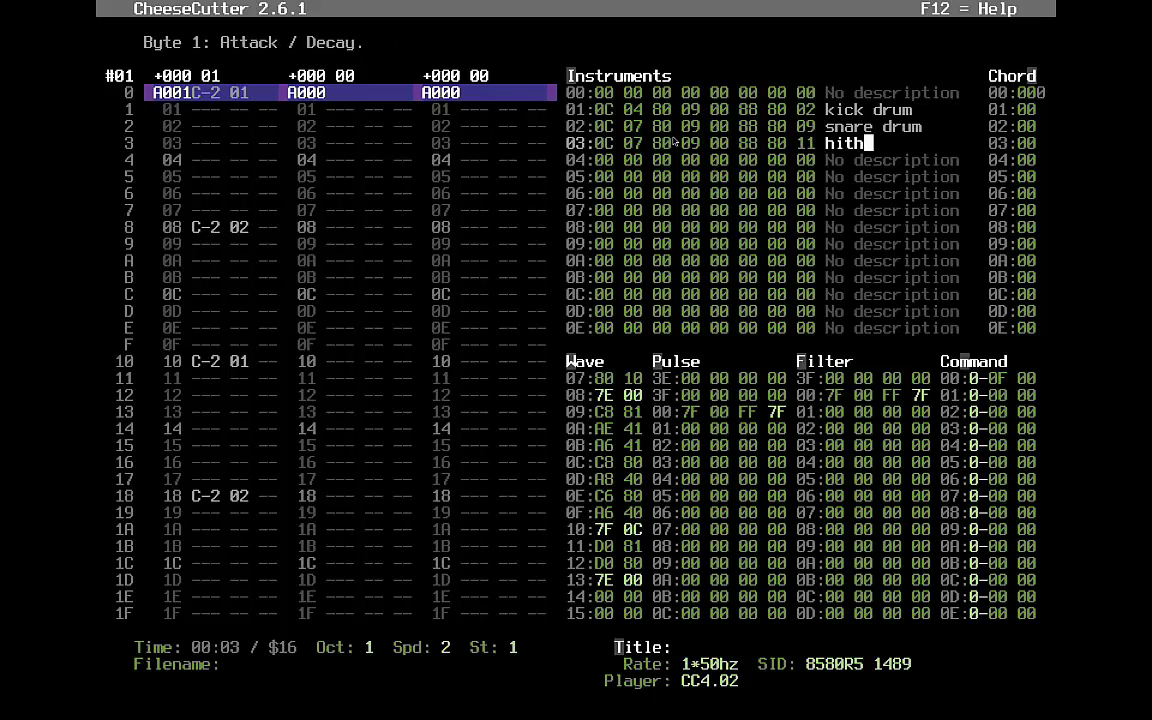
pyautogui.press('BackSpace')
pyautogui.press('BackSpace')
pyautogui.write('hat')
pyautogui.press('Return')
# - Enter a C-2 note with instrument 03 at row 04 of the first voice's sequence
pyautogui.press('Tab')
pyautogui.press('Up')
pyautogui.press('Up')
pyautogui.press('Up')
pyautogui.press('Up')
pyautogui.press('Up')
pyautogui.press('Up')
pyautogui.press('Up')
pyautogui.press('Up')
pyautogui.press('Up')
pyautogui.press('Up')
pyautogui.press('Up')
pyautogui.press('Up')
pyautogui.press('Up')
pyautogui.press('Up')
pyautogui.press('Up')
pyautogui.press('Up')
pyautogui.press('Up')
pyautogui.press('Up')
pyautogui.press('Up')
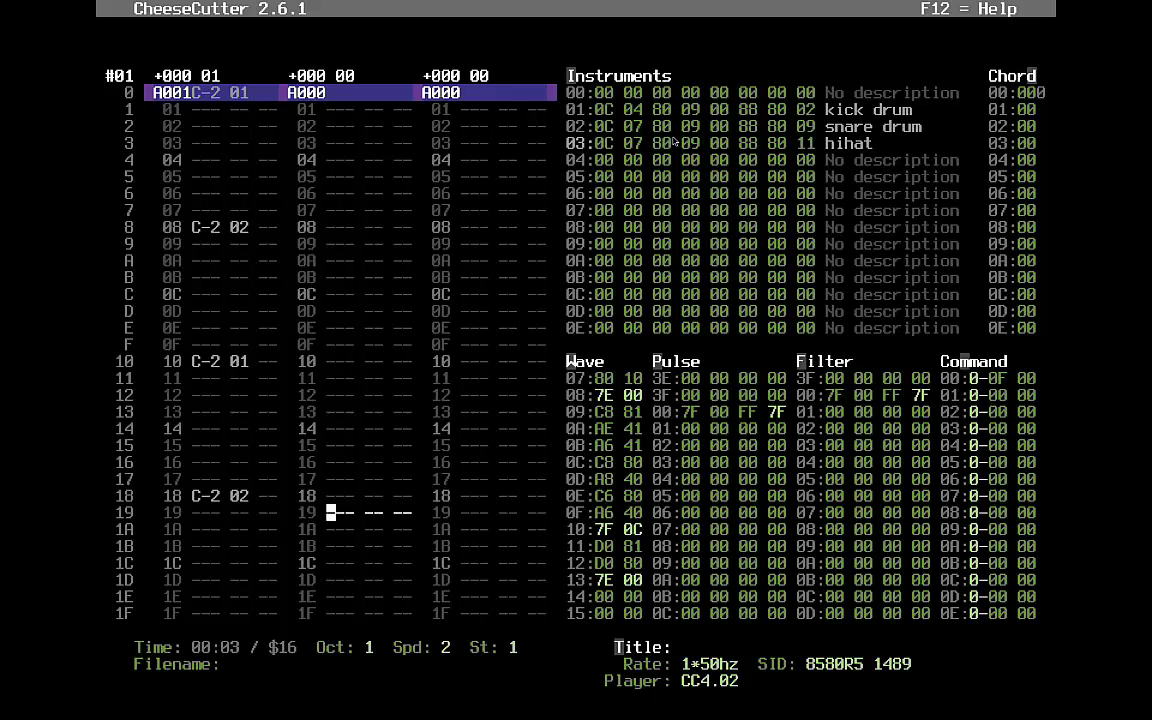
pyautogui.hotkey('shift', 'Tab')
pyautogui.press('Up')
pyautogui.press('Up')
pyautogui.press('Up')
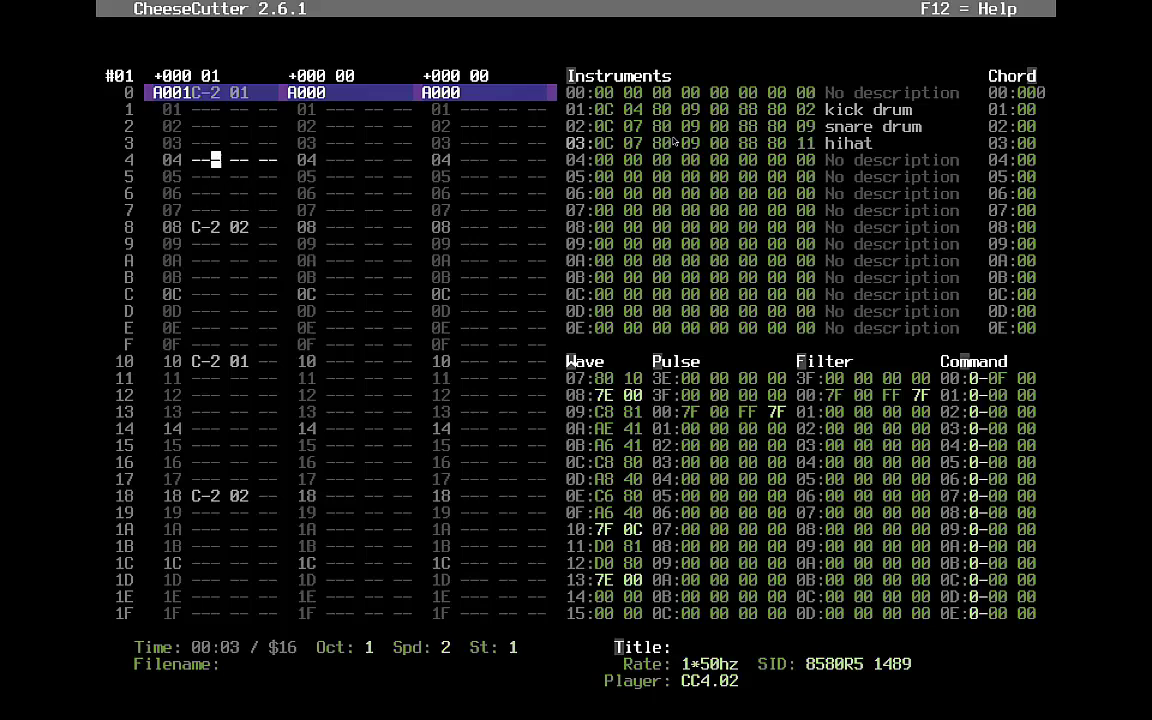
pyautogui.press('q')
# - Add C-2 hihat notes with instrument 03 at rows 0C, 14 and 1C of the first voice
pyautogui.press('Down')
pyautogui.press('Down')
pyautogui.press('Down')
pyautogui.press('Down')
pyautogui.press('Down')
pyautogui.press('Down')
pyautogui.press('Down')
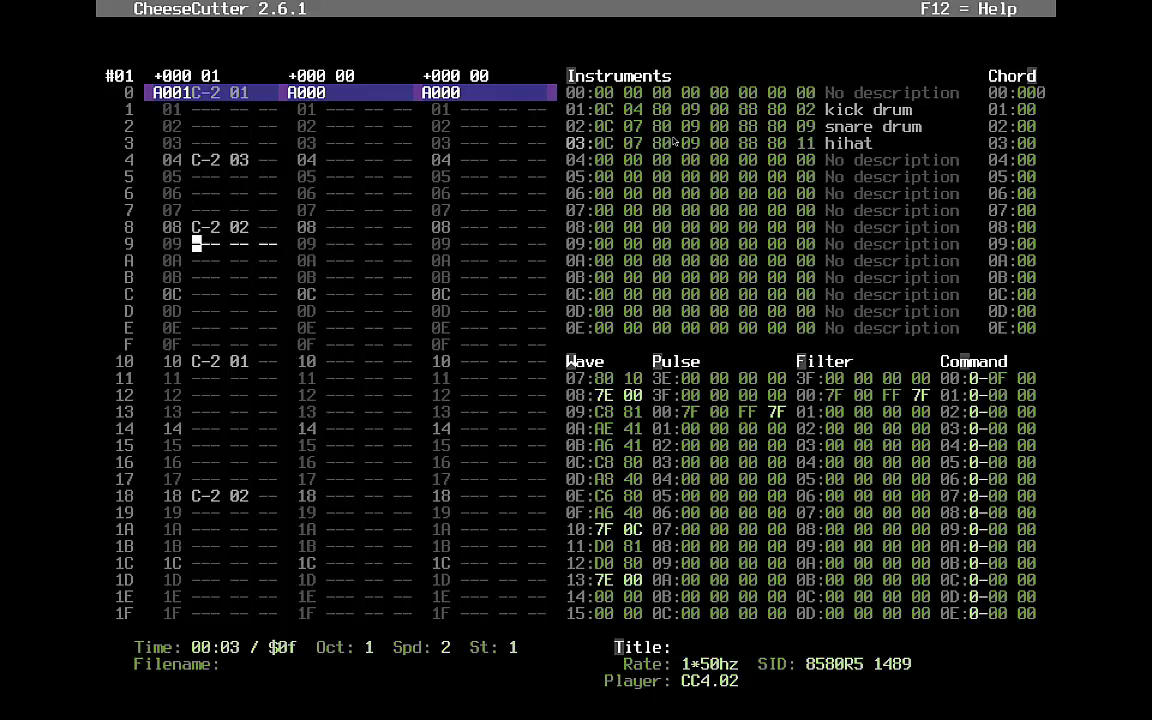
pyautogui.press('q')
pyautogui.press('Down')
pyautogui.press('Down')
pyautogui.press('Down')
pyautogui.press('Down')
pyautogui.press('Down')
pyautogui.press('Down')
pyautogui.press('Down')
pyautogui.press('q')
pyautogui.press('Down')
pyautogui.press('Down')
pyautogui.press('Down')
pyautogui.press('Down')
pyautogui.press('Down')
pyautogui.press('Down')
pyautogui.press('Down')
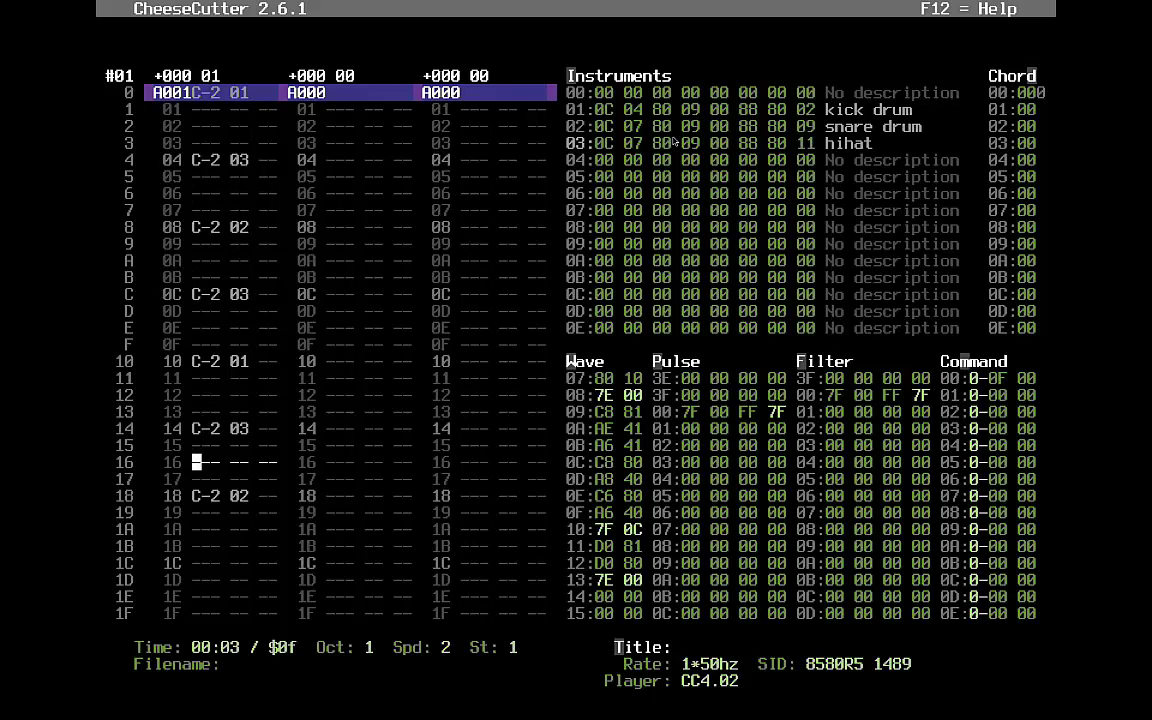
pyautogui.press('q')
# - Play the song and add C-2 hihat notes at rows 06 and 0E of the first voice
pyautogui.press('Up')
pyautogui.press('Up')
pyautogui.press('Up')
pyautogui.press('Up')
pyautogui.press('Up')
pyautogui.press('Up')
pyautogui.press('Up')
pyautogui.press('Up')
pyautogui.press('Up')
pyautogui.press('Up')
pyautogui.press('Up')
pyautogui.press('Up')
pyautogui.press('Up')
pyautogui.press('Up')
pyautogui.press('Up')
pyautogui.press('Up')
pyautogui.press('Up')
pyautogui.press('Up')
pyautogui.press('Up')
pyautogui.press('Up')
pyautogui.press('Up')
pyautogui.press('Up')
pyautogui.press('Up')
pyautogui.press('Up')
pyautogui.press('Up')
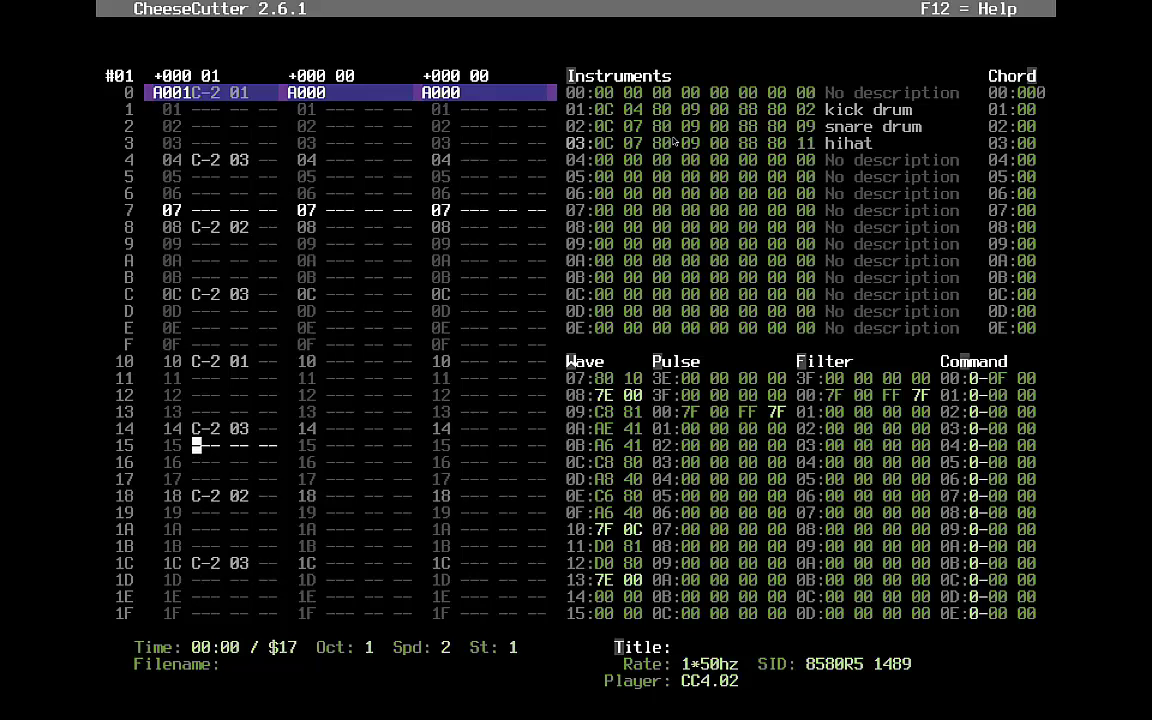
pyautogui.press('Down')
pyautogui.press('Down')
pyautogui.press('q')
pyautogui.press('Down')
pyautogui.press('F1')
pyautogui.press('Down')
pyautogui.press('Down')
pyautogui.press('Down')
pyautogui.press('Down')
pyautogui.press('Down')
pyautogui.press('Down')
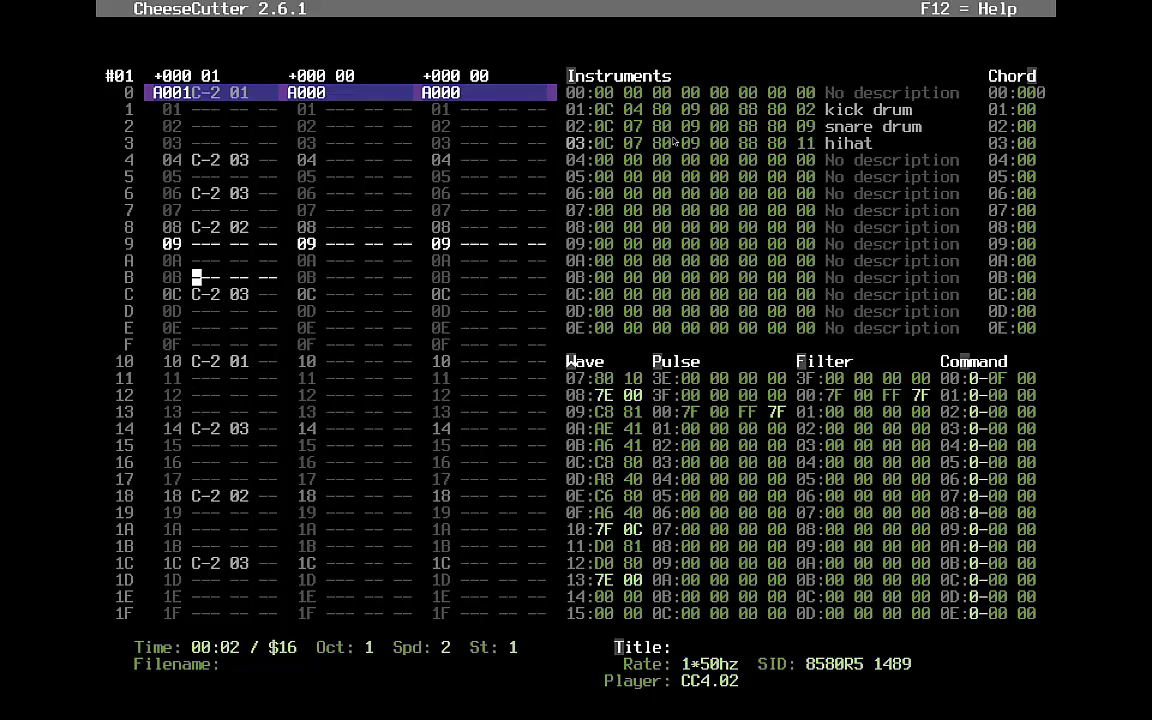
pyautogui.press('q')
# - Add C-2 hihat notes with instrument 03 at rows 16 and 1E of the first voice
pyautogui.press('Down')
pyautogui.press('Down')
pyautogui.press('Down')
pyautogui.press('Down')
pyautogui.press('Down')
pyautogui.press('Down')
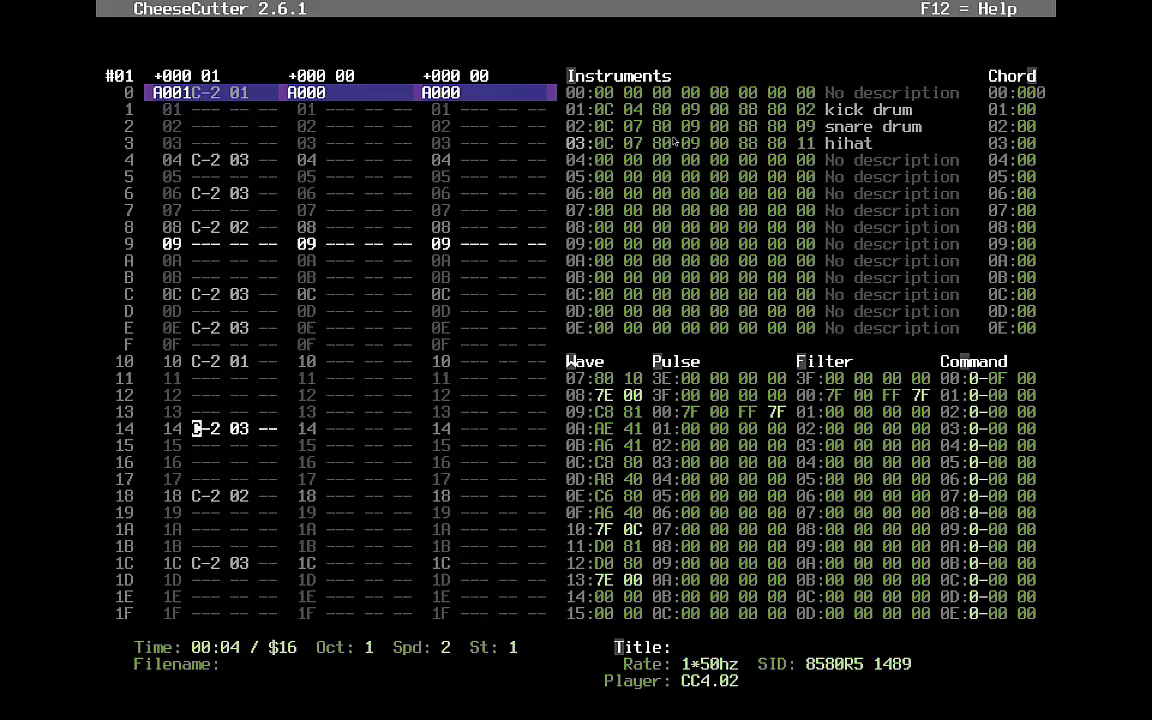
pyautogui.press('Down')
pyautogui.press('Down')
pyautogui.press('q')
pyautogui.press('Down')
pyautogui.press('Down')
pyautogui.press('Down')
pyautogui.press('Down')
pyautogui.press('Down')
pyautogui.press('Down')
pyautogui.press('Down')
pyautogui.press('Down')
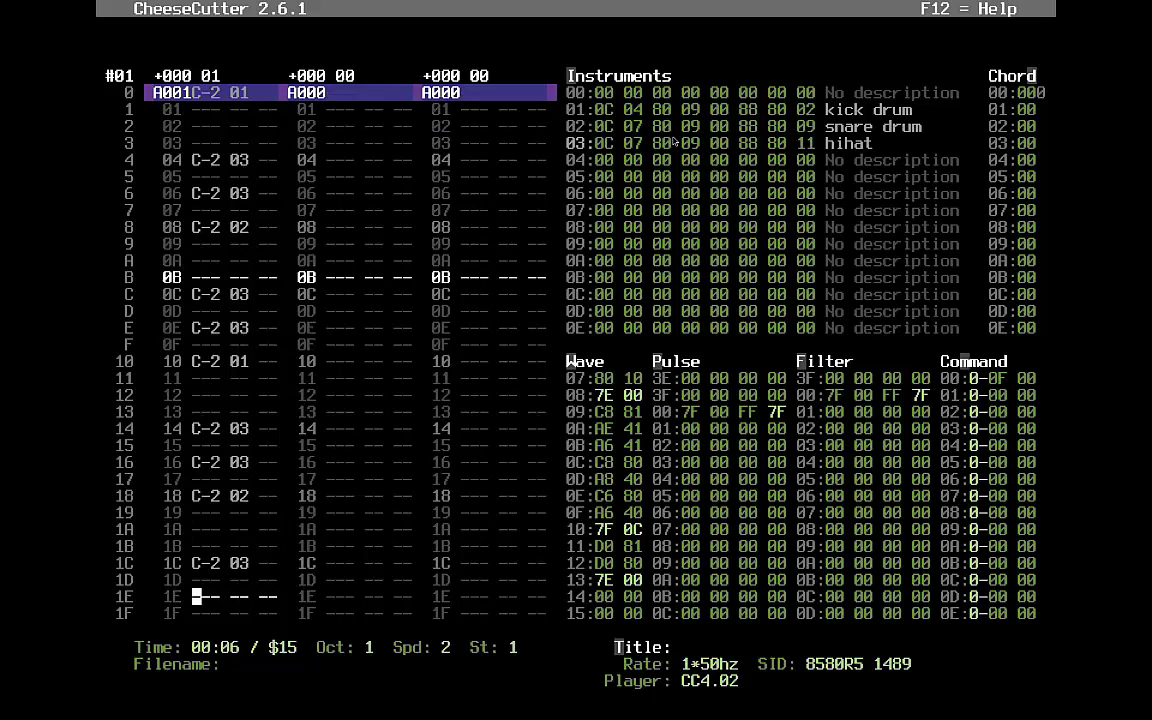
pyautogui.press('q')
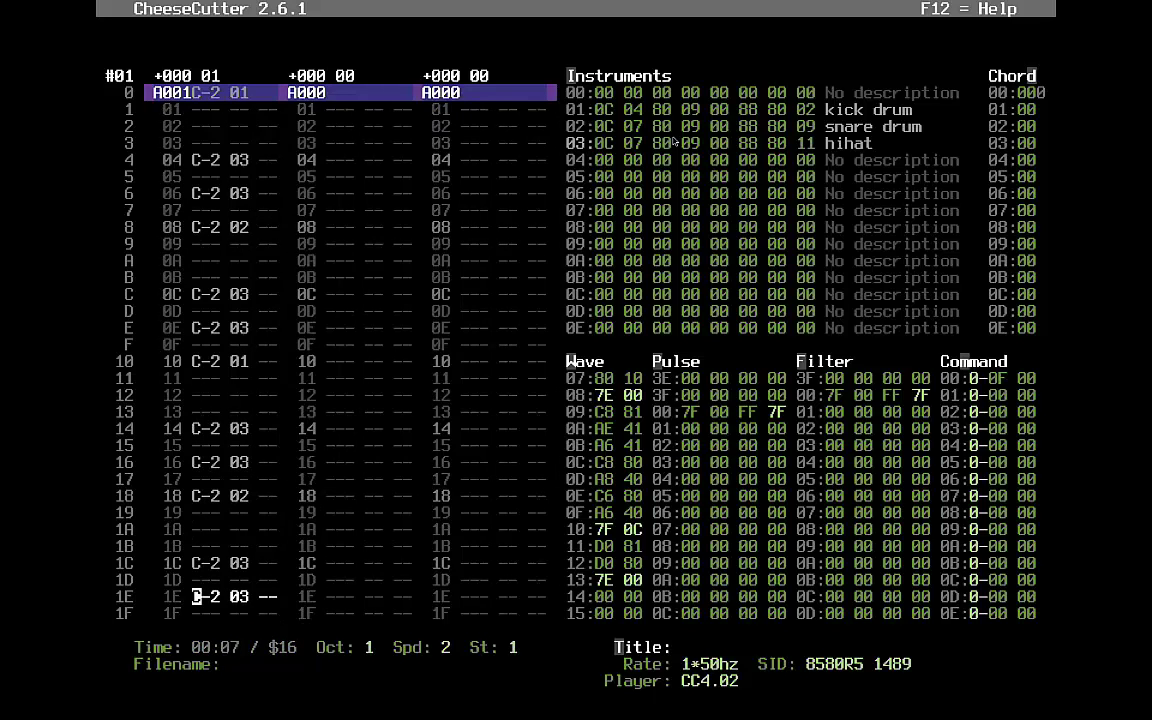
# - Set the hihat instrument's attack/decay to 02 and sustain/release to 02, and play the song to check the sound
pyautogui.press('Tab')
pyautogui.write('0')
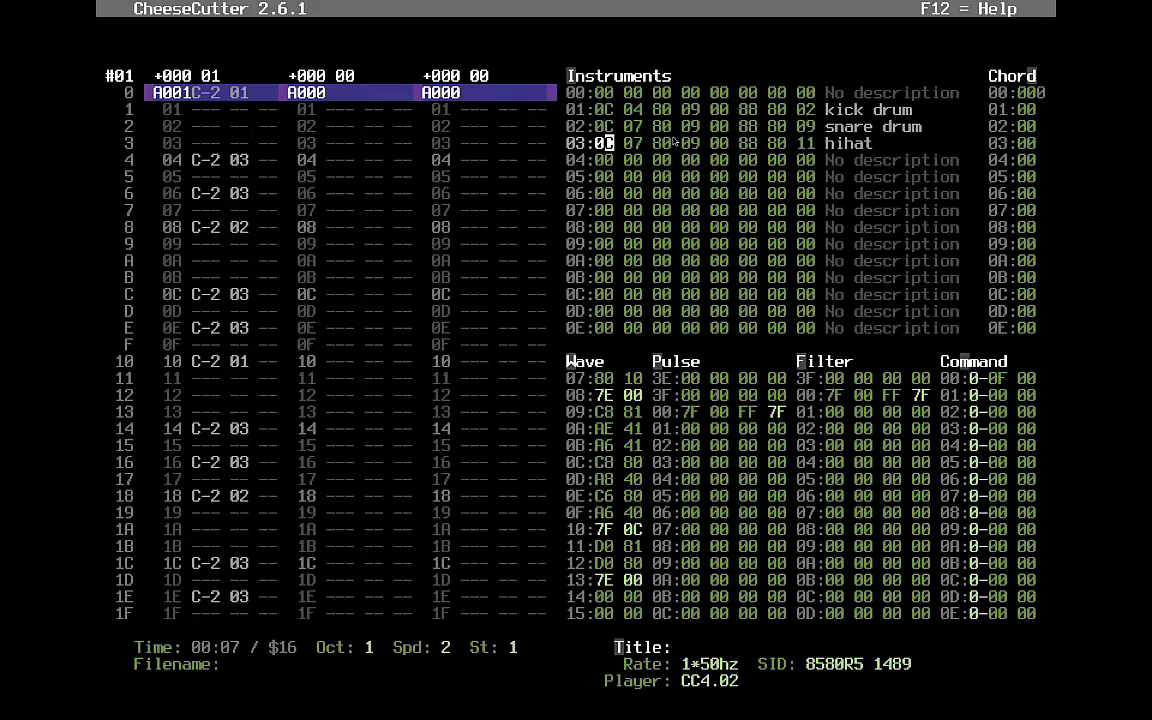
pyautogui.write('2')
pyautogui.press('Left')
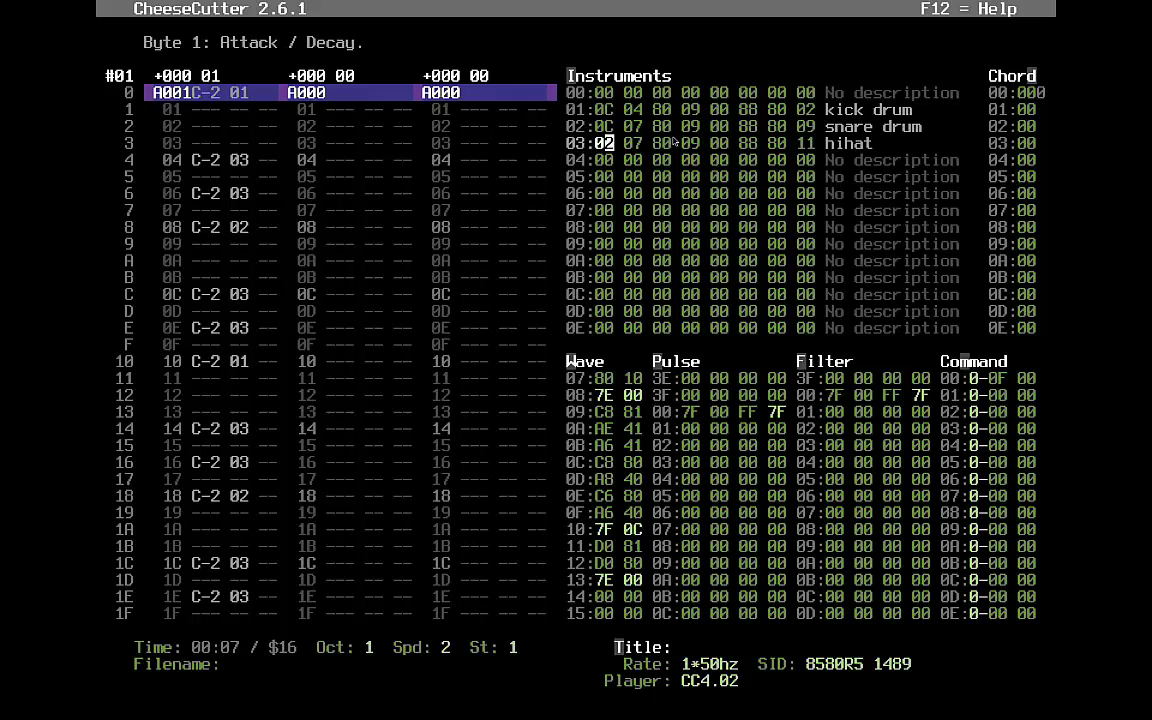
pyautogui.press('Right')
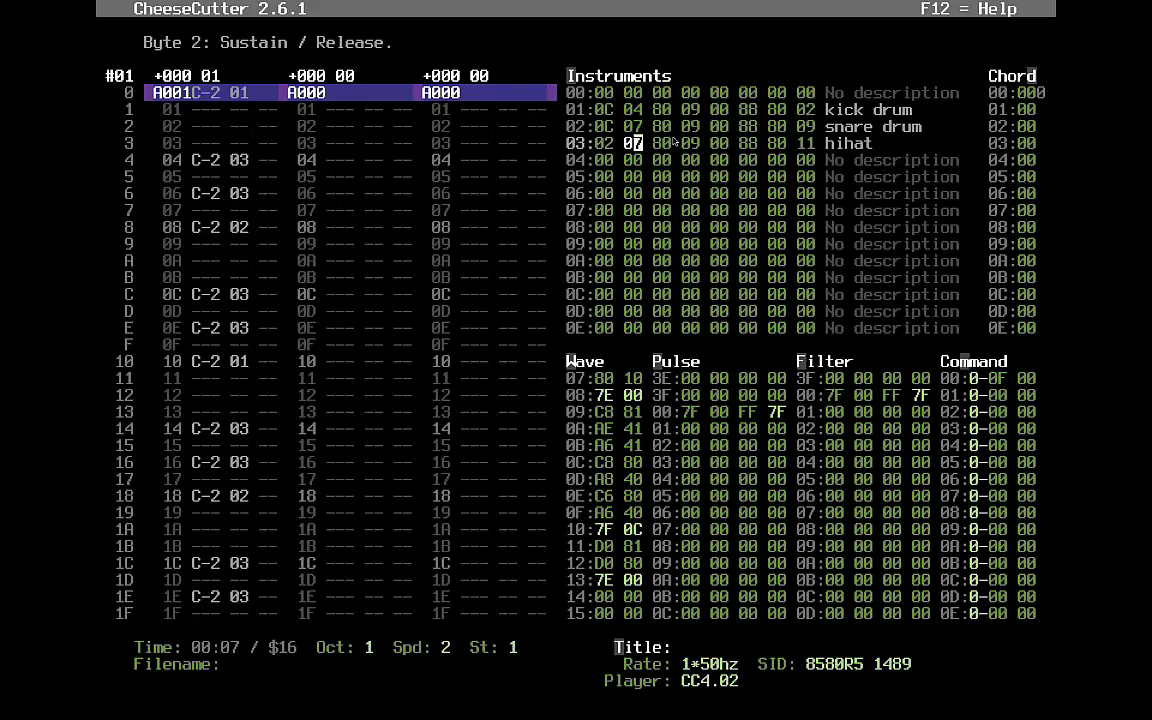
pyautogui.write('02')
pyautogui.press('Left')
pyautogui.press('F1')
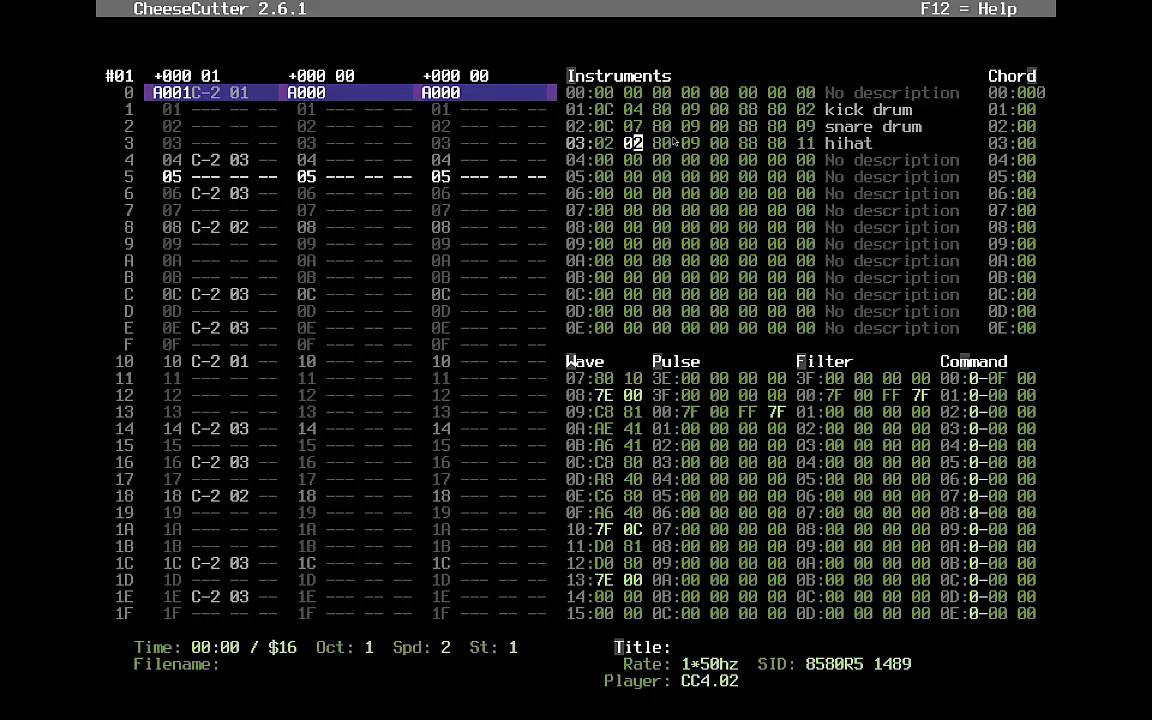
# - Set the transpose value of wave table rows 11 and 12 to 00, and play the song again
pyautogui.press('Right')
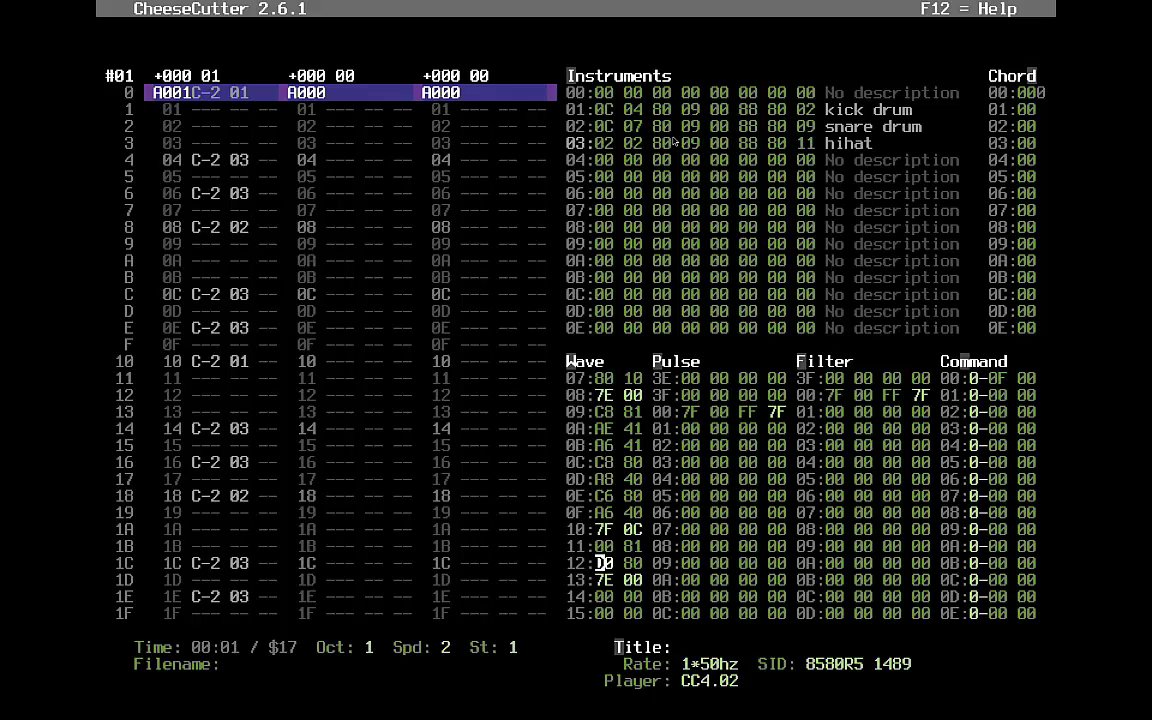
pyautogui.press('Tab')
pyautogui.press('Up')
pyautogui.press('Up')
pyautogui.press('Up')
pyautogui.press('Up')
pyautogui.press('Up')
pyautogui.press('Up')
pyautogui.press('Up')
pyautogui.press('Up')
pyautogui.press('Up')
pyautogui.press('Up')
pyautogui.press('Up')
pyautogui.press('Up')
pyautogui.press('Up')
pyautogui.press('Up')
pyautogui.press('Up')
pyautogui.press('Up')
pyautogui.press('Up')
pyautogui.press('Up')
pyautogui.press('Up')
pyautogui.press('Up')
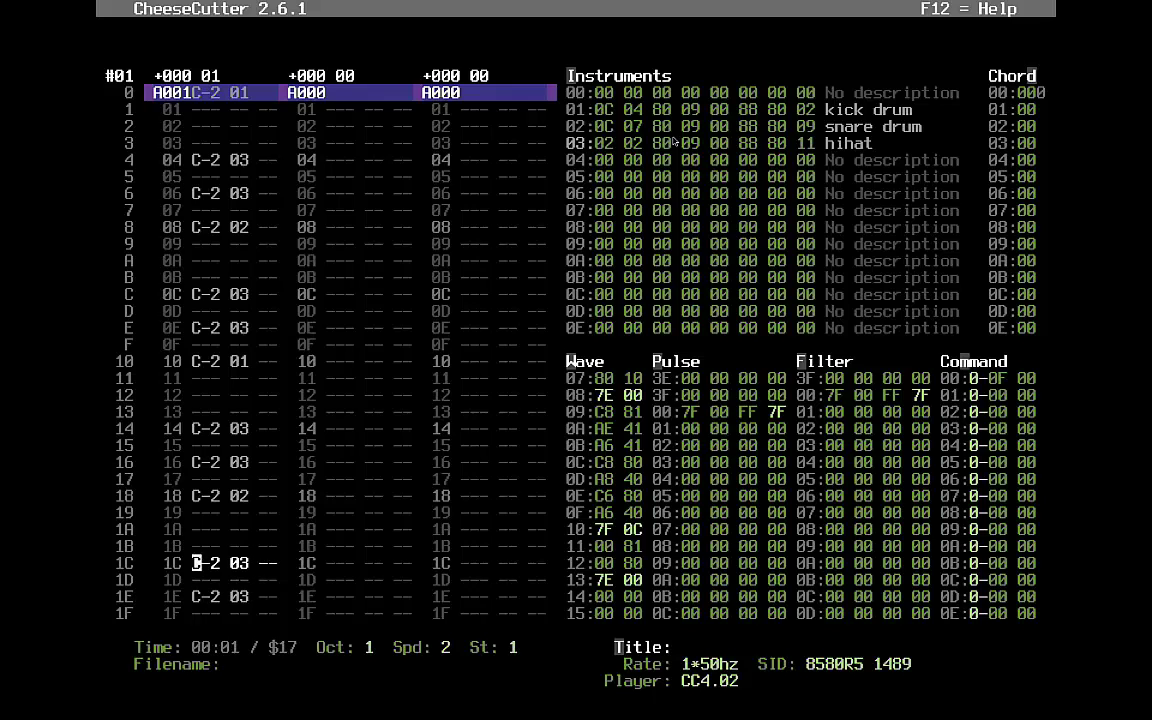
pyautogui.press('Up')
pyautogui.press('Up')
pyautogui.press('Up')
pyautogui.press('Up')
pyautogui.press('Up')
pyautogui.press('F1')
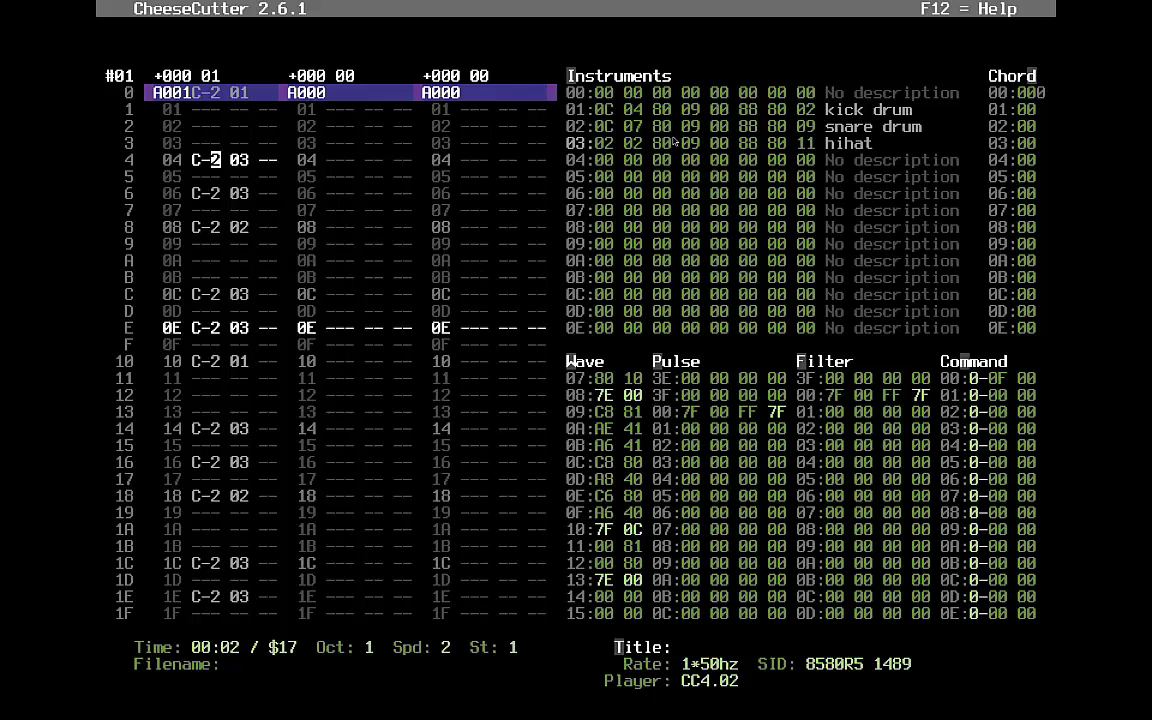
# - Raise the hihat notes at rows 04, 06, 0C and 0E of the first voice to C-7
pyautogui.write('7')
pyautogui.press('Down')
pyautogui.press('Down')
pyautogui.write('7')
pyautogui.press('Down')
pyautogui.press('Down')
pyautogui.press('Down')
pyautogui.press('Down')
pyautogui.press('Down')
pyautogui.press('Down')
pyautogui.write('7')
pyautogui.press('Down')
pyautogui.press('Down')
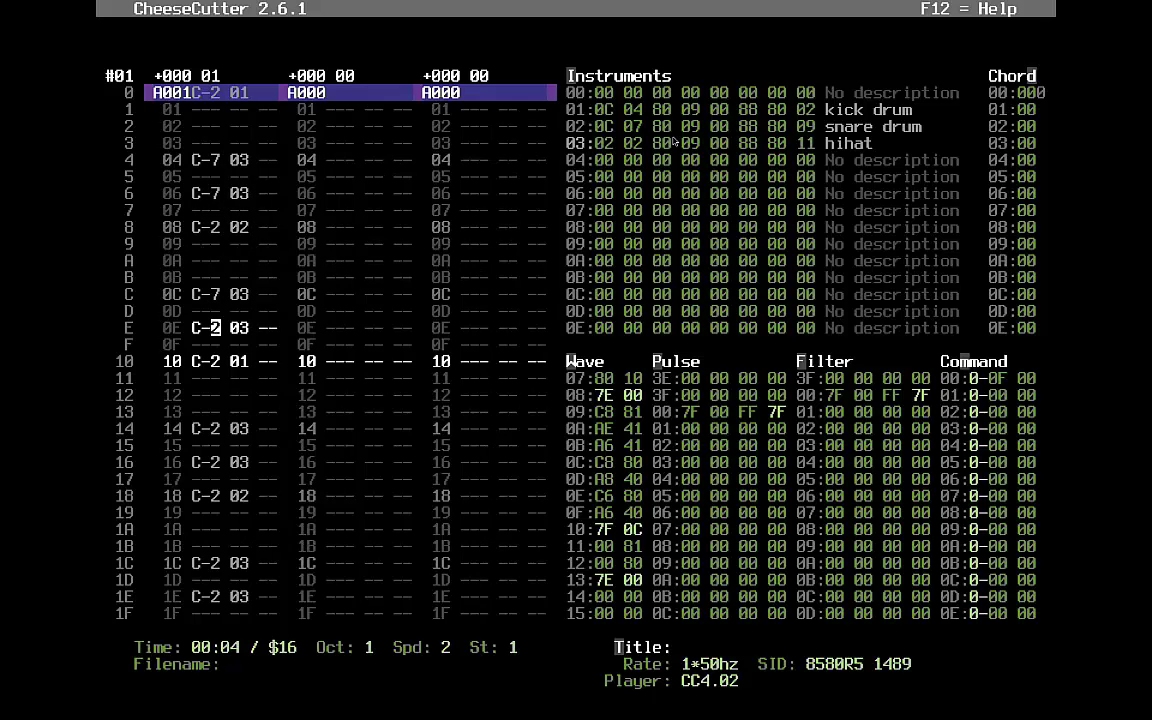
pyautogui.write('7')
# - Raise the hihat notes at rows 14, 16, 1C and 1E of the first voice to C-7
pyautogui.press('Down')
pyautogui.press('Down')
pyautogui.press('Down')
pyautogui.press('Down')
pyautogui.press('Down')
pyautogui.press('Down')
pyautogui.write('7')
pyautogui.press('Down')
pyautogui.press('Down')
pyautogui.write('7')
pyautogui.press('Down')
pyautogui.press('Down')
pyautogui.press('Down')
pyautogui.press('Down')
pyautogui.press('Down')
pyautogui.press('Down')
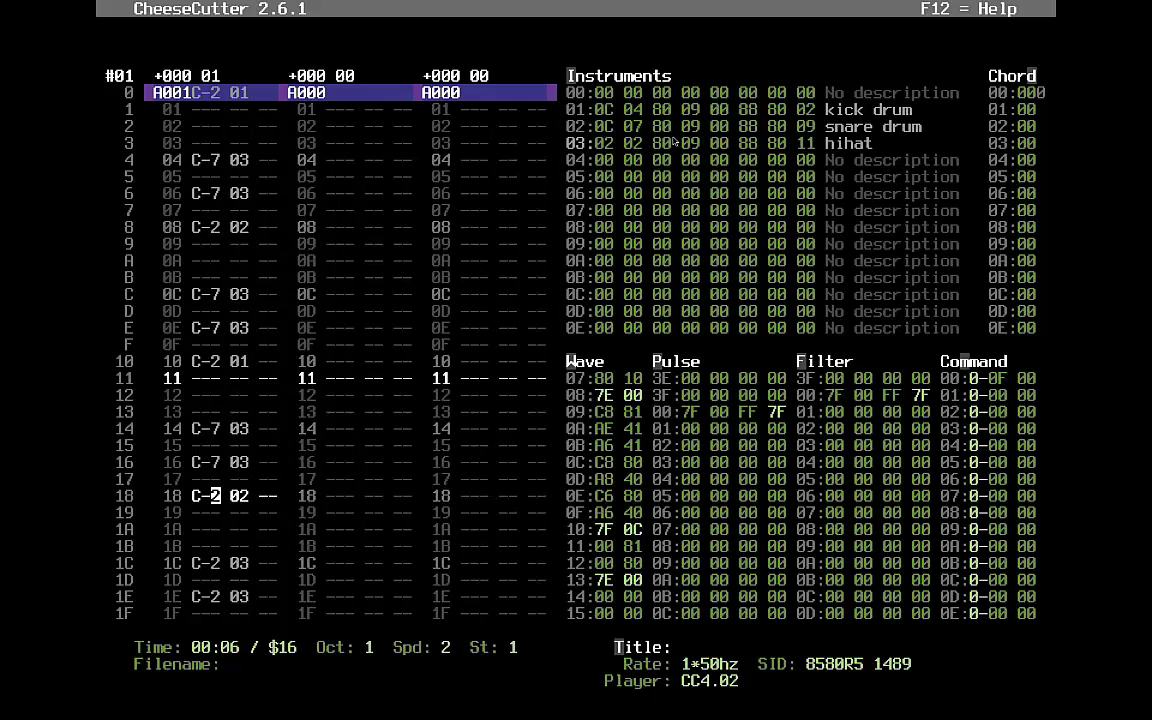
pyautogui.write('7')
pyautogui.press('Down')
pyautogui.press('Down')
pyautogui.write('7')
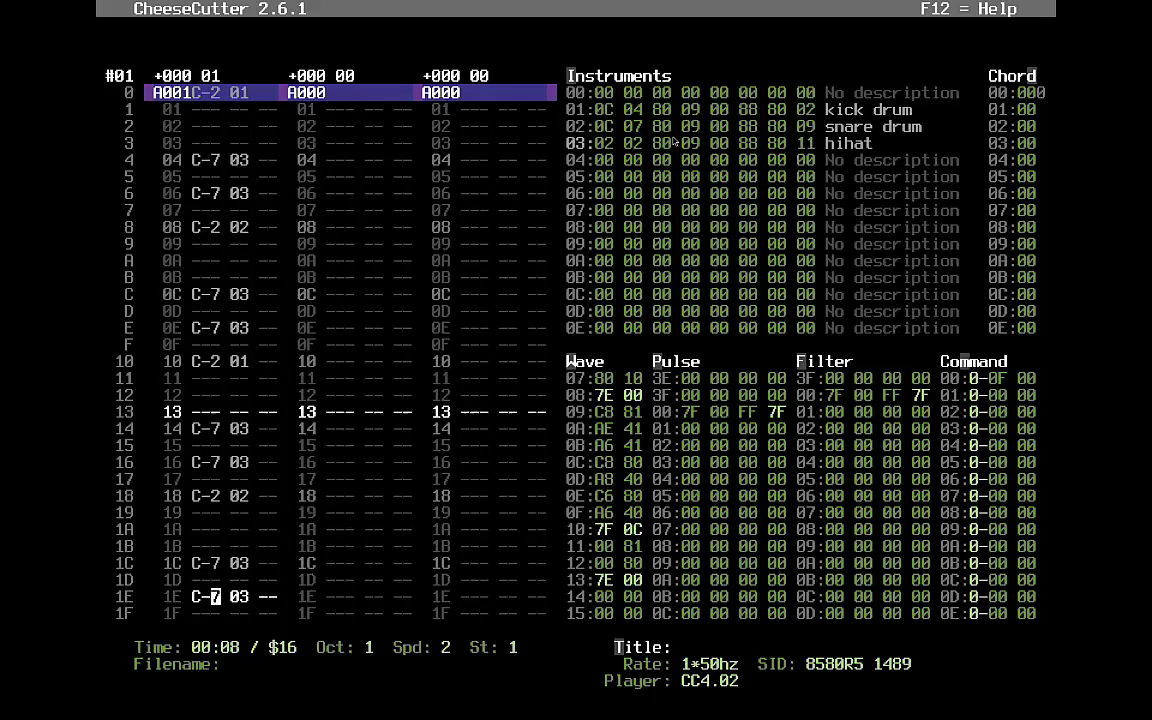
# - Lower the hihat notes at rows 04 and 0C of the first voice to C-6
pyautogui.press('Up')
pyautogui.press('Up')
pyautogui.press('Up')
pyautogui.press('Up')
pyautogui.press('Up')
pyautogui.press('Up')
pyautogui.press('Up')
pyautogui.press('Up')
pyautogui.press('Up')
pyautogui.press('Up')
pyautogui.press('Up')
pyautogui.press('Up')
pyautogui.press('Up')
pyautogui.press('Up')
pyautogui.press('Up')
pyautogui.press('Up')
pyautogui.press('Up')
pyautogui.press('Up')
pyautogui.press('Up')
pyautogui.press('Up')
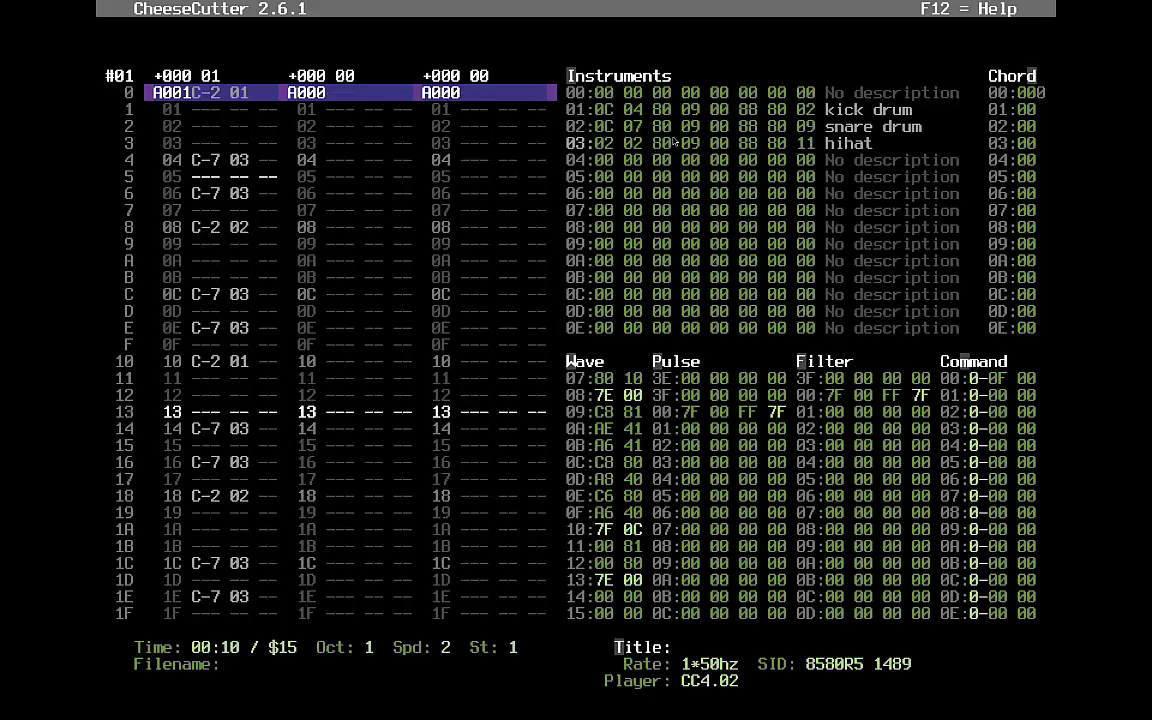
pyautogui.press('Up')
pyautogui.write('6')
pyautogui.press('Down')
pyautogui.press('Down')
pyautogui.press('Down')
pyautogui.press('Down')
pyautogui.press('Down')
pyautogui.press('Down')
pyautogui.press('Down')
pyautogui.press('Down')
pyautogui.press('Down')
pyautogui.press('Down')
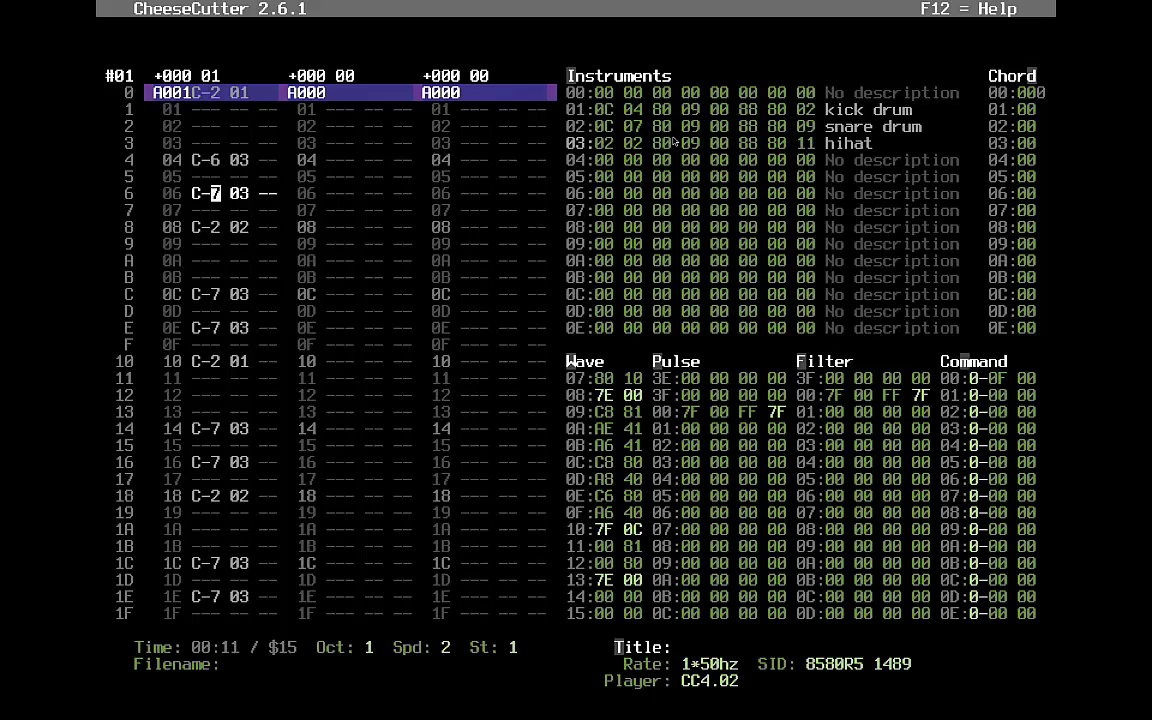
pyautogui.press('Up')
pyautogui.press('Up')
pyautogui.write('6')
# - Lower the hihat notes at rows 14 and 1C of the first voice to C-6, and play the song
pyautogui.press('Down')
pyautogui.press('Down')
pyautogui.press('Down')
pyautogui.press('Down')
pyautogui.press('Down')
pyautogui.press('Down')
pyautogui.press('Down')
pyautogui.press('Down')
pyautogui.write('6')
pyautogui.press('Down')
pyautogui.press('Down')
pyautogui.press('Down')
pyautogui.press('Down')
pyautogui.press('Down')
pyautogui.press('Down')
pyautogui.press('Down')
pyautogui.press('Down')
pyautogui.press('Down')
pyautogui.press('Down')
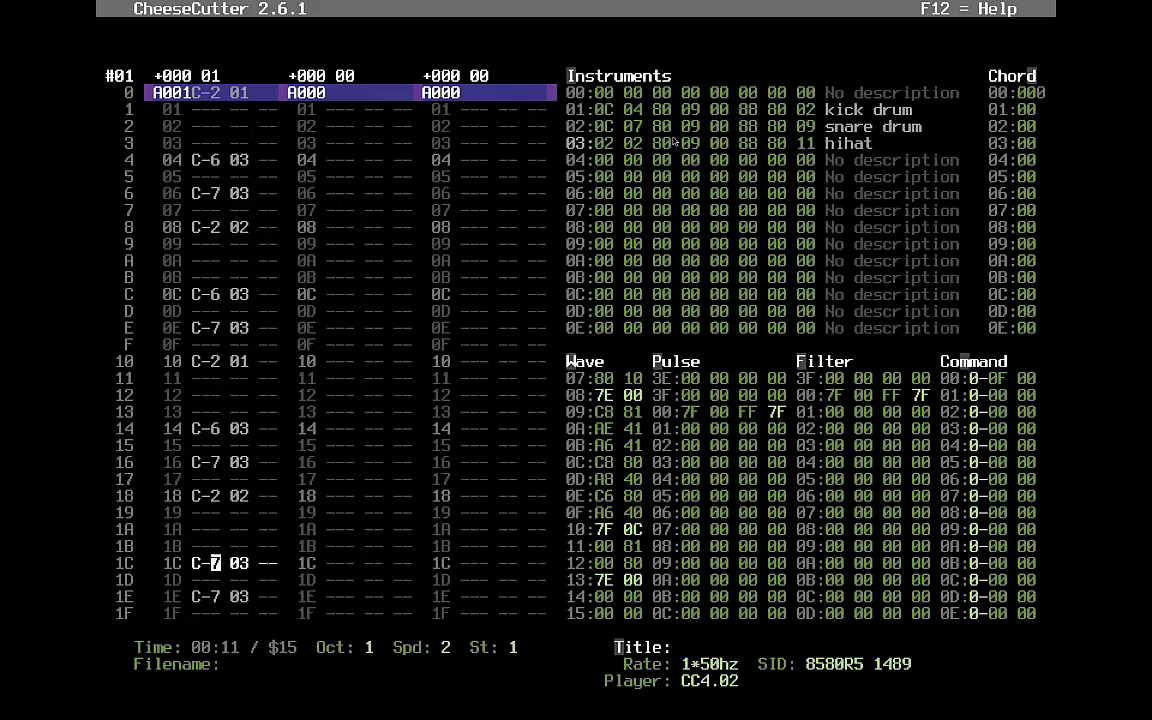
pyautogui.press('F1')
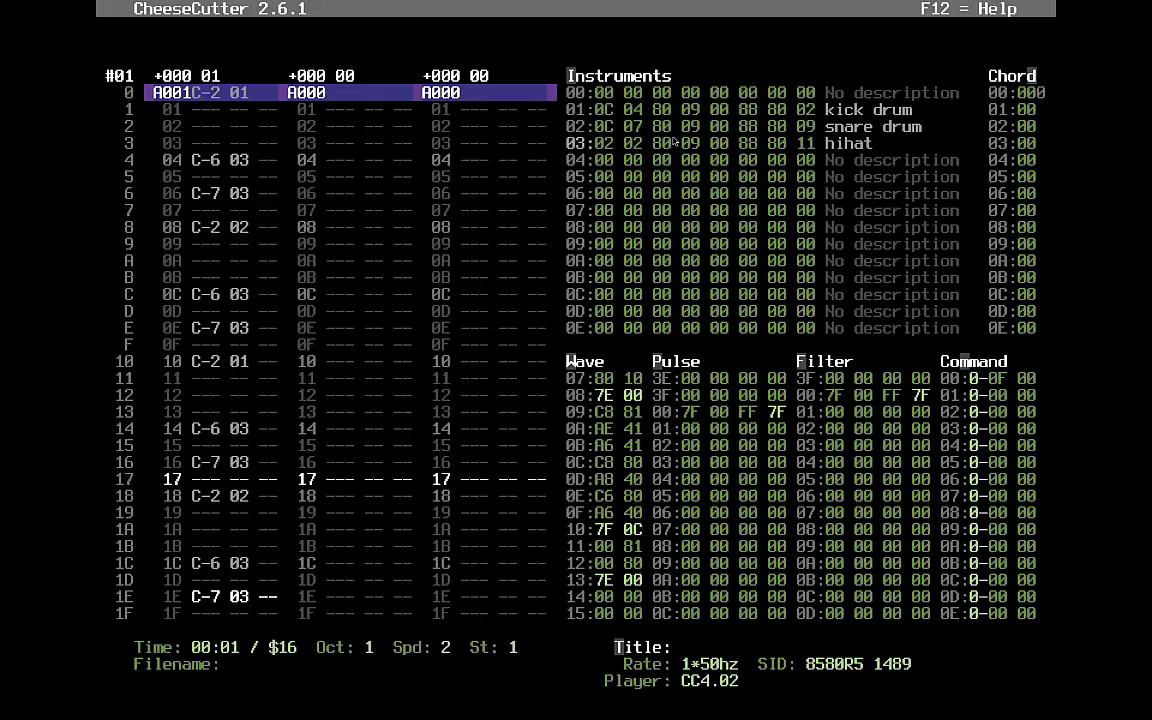
# - Set the input octave to 5 and replace the hihat note at row 04 of the first voice with G-6
pyautogui.press('Up')
pyautogui.press('Up')
pyautogui.press('Up')
pyautogui.press('Up')
pyautogui.press('Up')
pyautogui.press('Up')
pyautogui.press('Up')
pyautogui.press('Up')
pyautogui.press('Up')
pyautogui.press('Up')
pyautogui.press('Up')
pyautogui.press('Up')
pyautogui.press('Up')
pyautogui.press('Up')
pyautogui.press('Up')
pyautogui.press('Up')
pyautogui.press('Up')
pyautogui.press('Up')
pyautogui.press('Up')
pyautogui.press('Up')
pyautogui.press('Up')
pyautogui.press('Up')
pyautogui.press('Up')
pyautogui.press('Up')
pyautogui.press('Up')
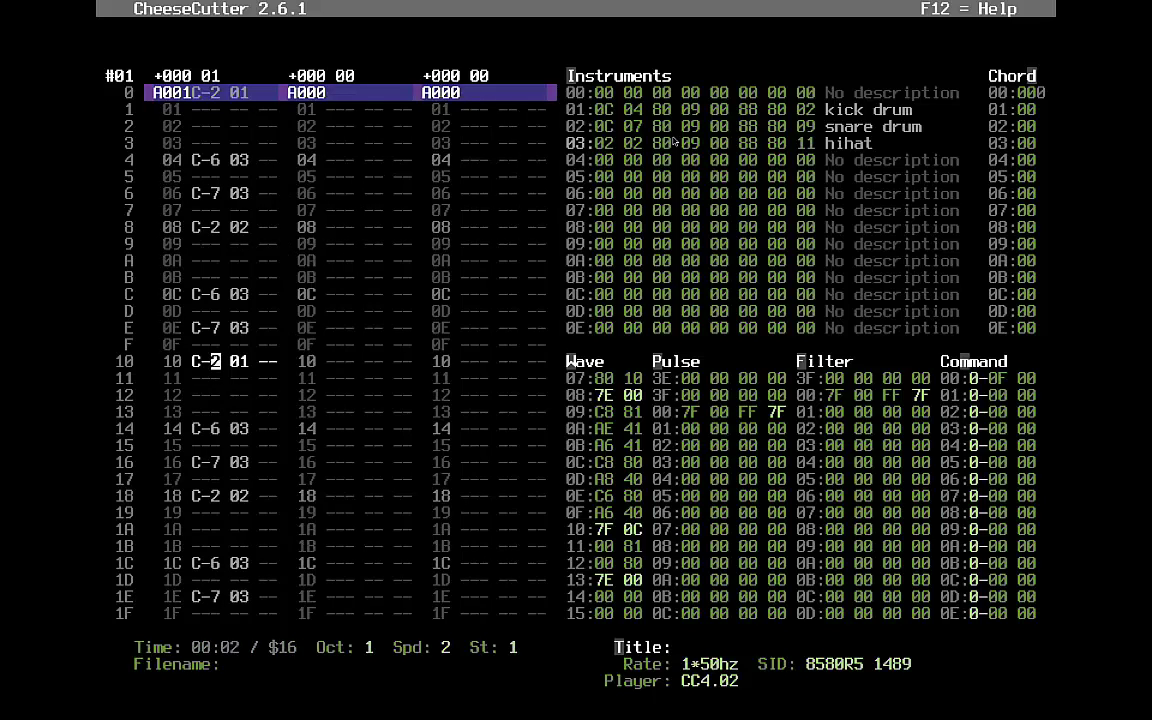
pyautogui.press('Left')
pyautogui.press('t')
pyautogui.press('Up')
pyautogui.press('t')
pyautogui.press('KP_Multiply')
pyautogui.press('Up')
pyautogui.press('t')
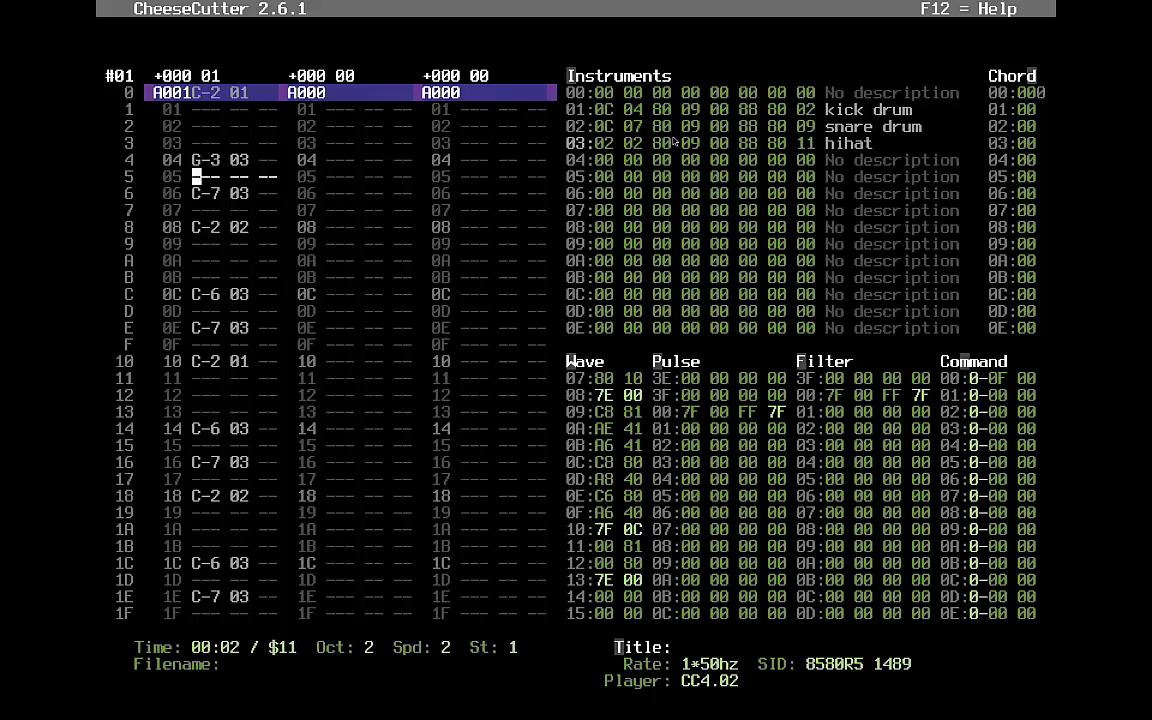
pyautogui.press('Up')
pyautogui.press('KP_Multiply')
pyautogui.press('KP_Multiply')
pyautogui.press('KP_Multiply')
pyautogui.press('t')
pyautogui.press('KP_Divide')
pyautogui.press('t')
# - Replace the hihat notes at rows 0C, 14 and 1C of the first voice with G-6
pyautogui.press('Down')
pyautogui.press('Down')
pyautogui.press('Down')
pyautogui.press('Down')
pyautogui.press('Down')
pyautogui.press('Down')
pyautogui.press('Down')
pyautogui.press('t')
pyautogui.press('Down')
pyautogui.press('Down')
pyautogui.press('Down')
pyautogui.press('Down')
pyautogui.press('Down')
pyautogui.press('Down')
pyautogui.press('Down')
pyautogui.press('Down')
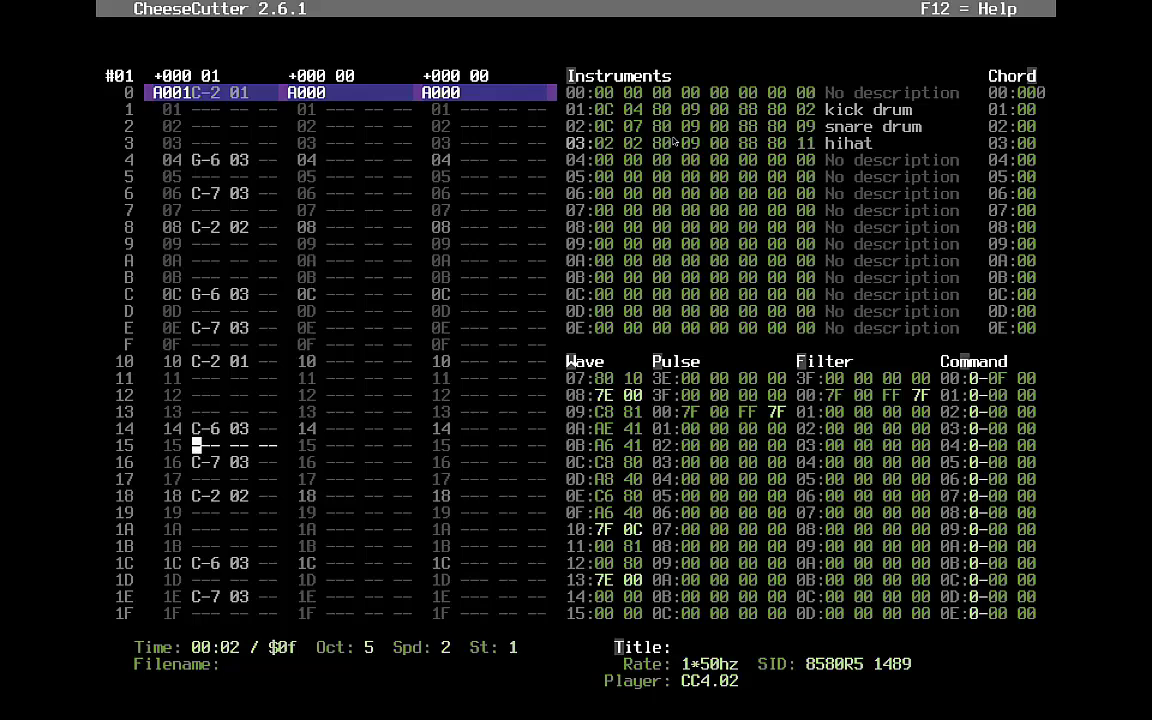
pyautogui.press('Up')
pyautogui.press('t')
pyautogui.press('Down')
pyautogui.press('Down')
pyautogui.press('Down')
pyautogui.press('Down')
pyautogui.press('Down')
pyautogui.press('Down')
pyautogui.press('Down')
pyautogui.press('Down')
pyautogui.press('t')
pyautogui.press('Down')
pyautogui.press('Down')
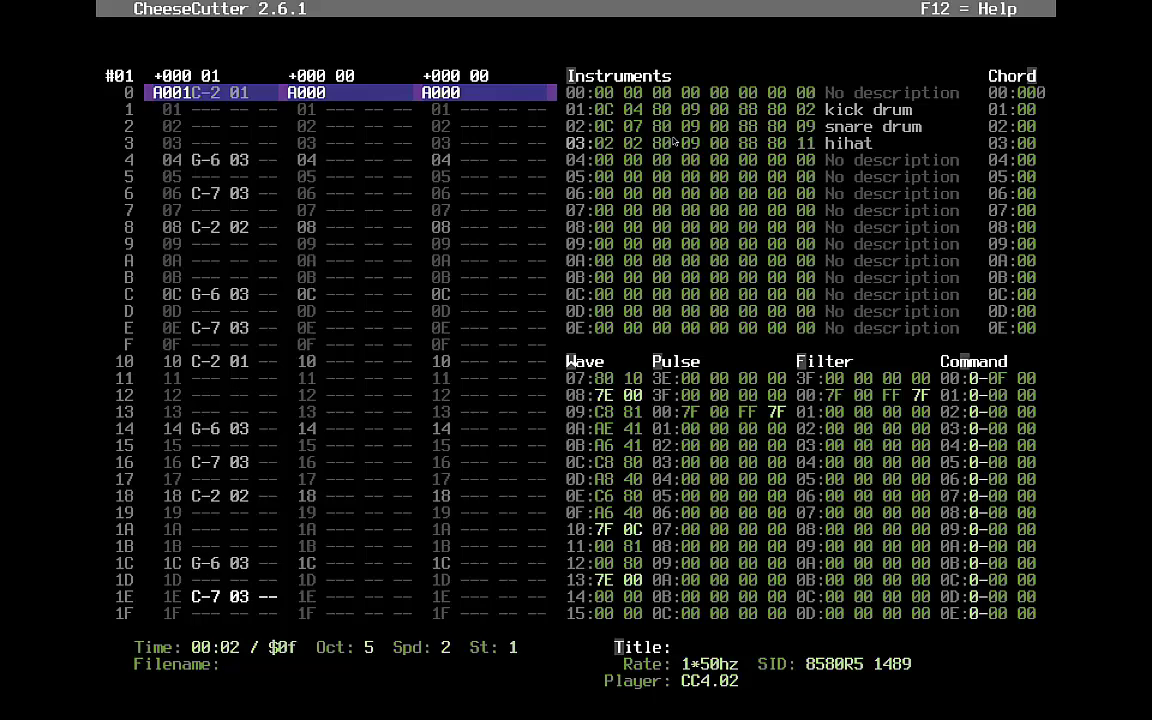
# - Play the song to hear the hihat notes together with the kick and snare
pyautogui.press('Up')
pyautogui.press('Up')
pyautogui.press('Up')
pyautogui.press('Up')
pyautogui.press('Up')
pyautogui.press('F1')
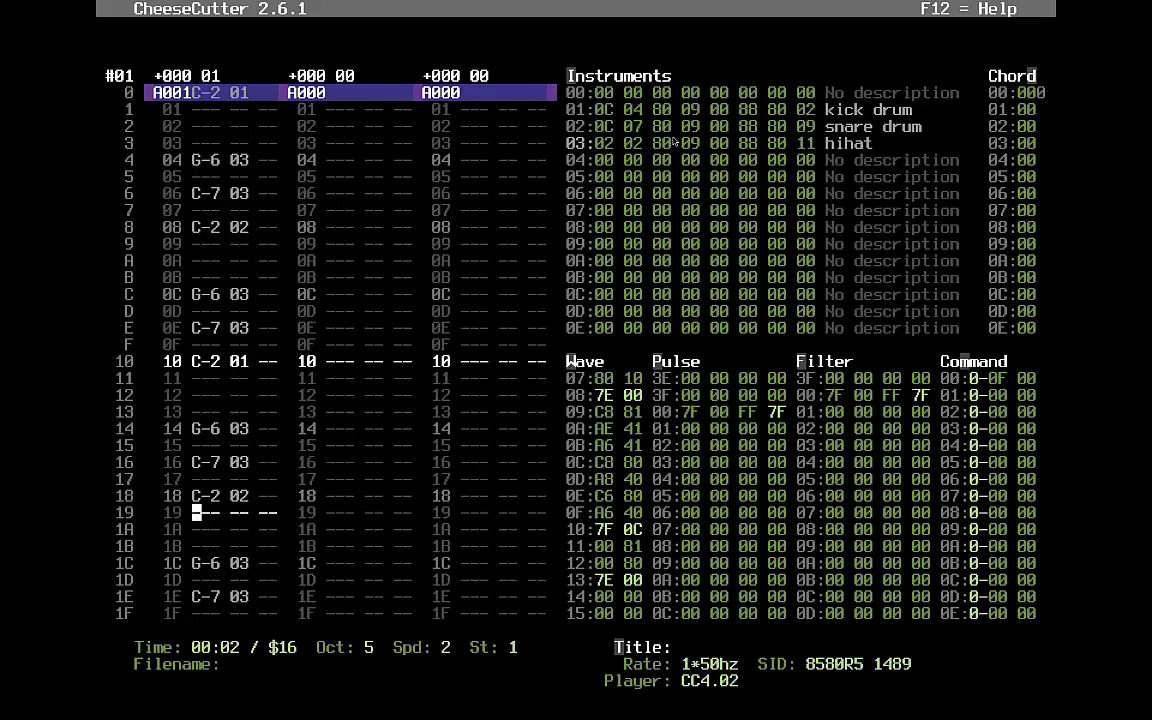
# - Rename instrument 03 to "hihat closed"
pyautogui.press('Tab')
pyautogui.press('Down')
pyautogui.press('Down')
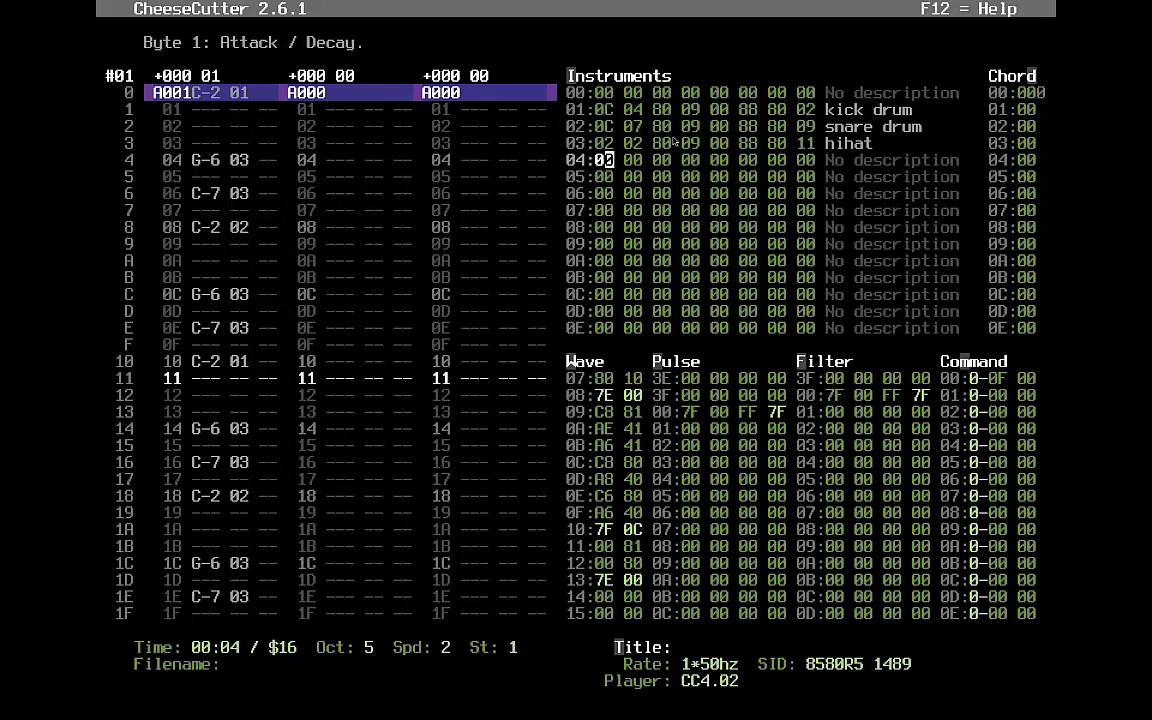
pyautogui.press('Up')
pyautogui.press('Return')
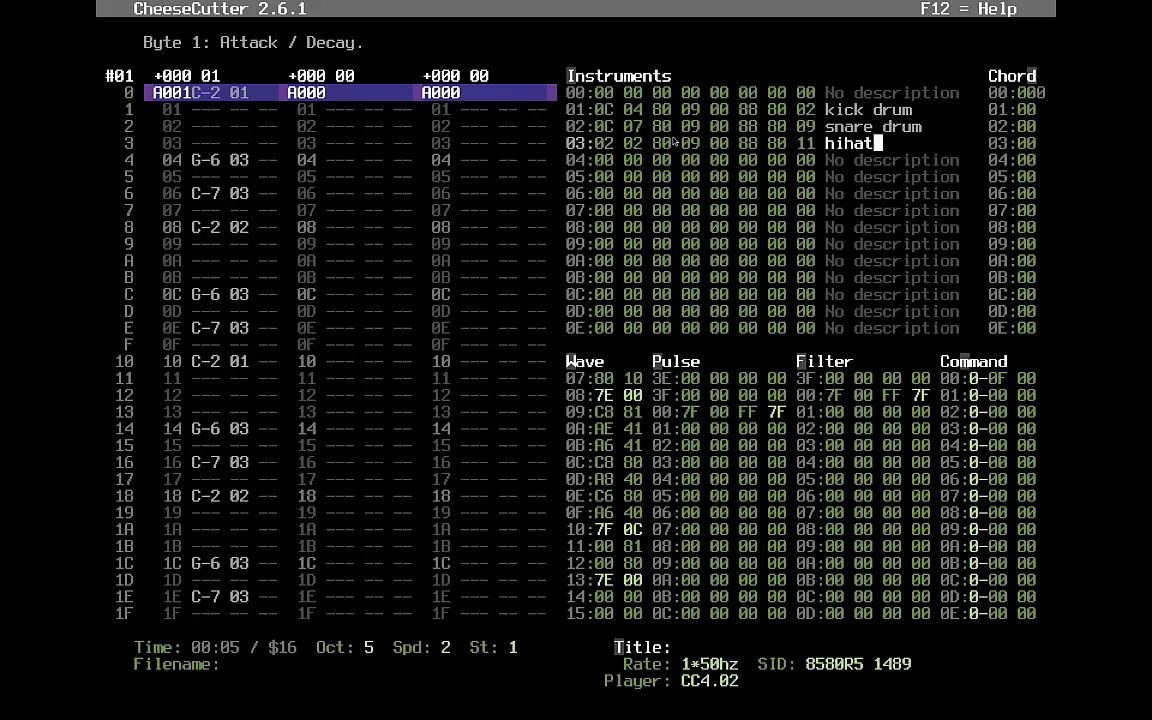
pyautogui.write('closed')
pyautogui.press('Return')
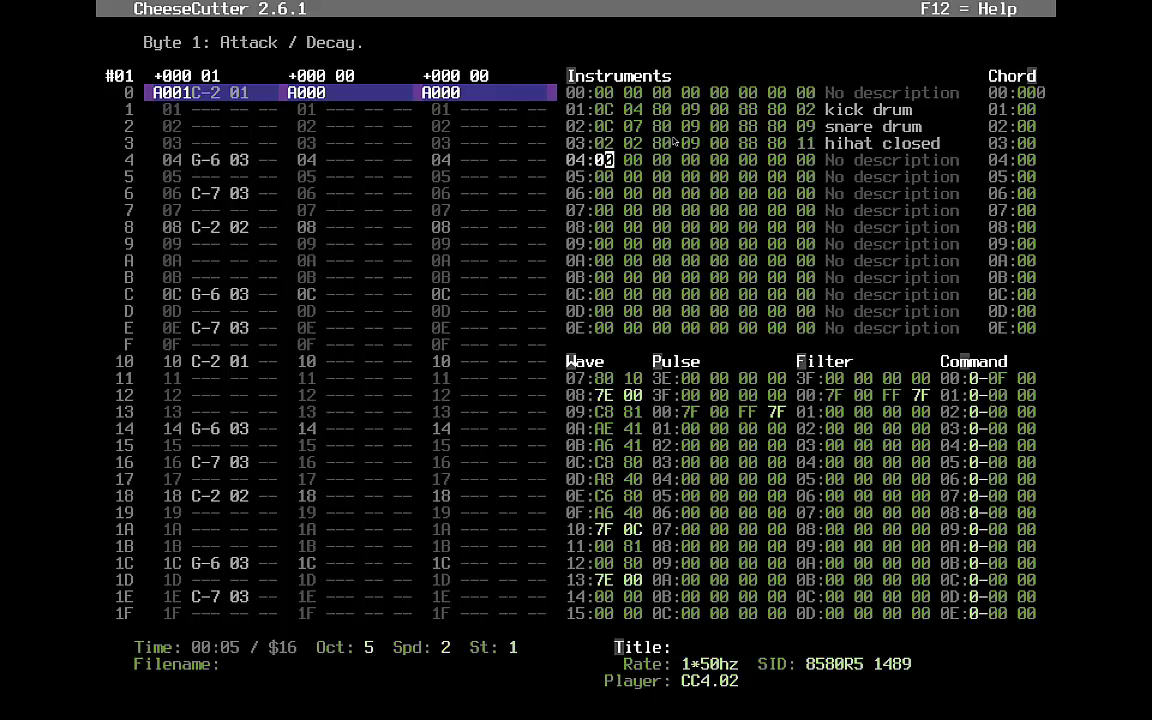
# - Name the empty instrument 04 "hihat opened"
pyautogui.press('Return')
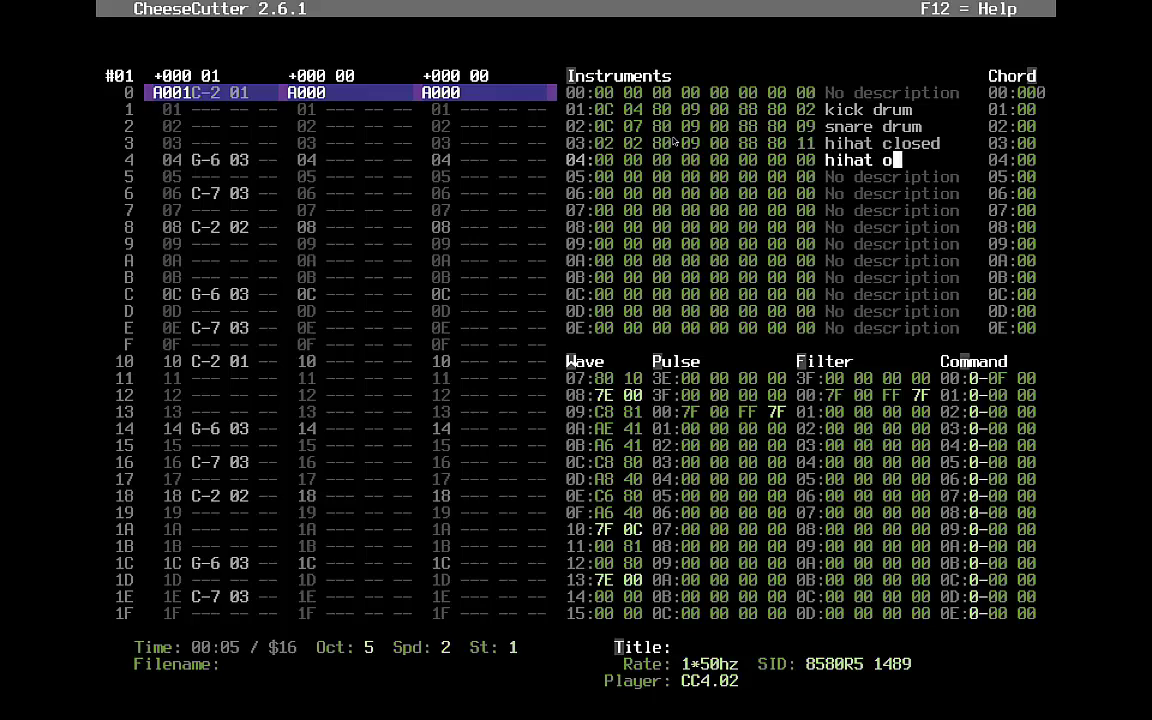
pyautogui.write('hihat opened')
pyautogui.press('Return')
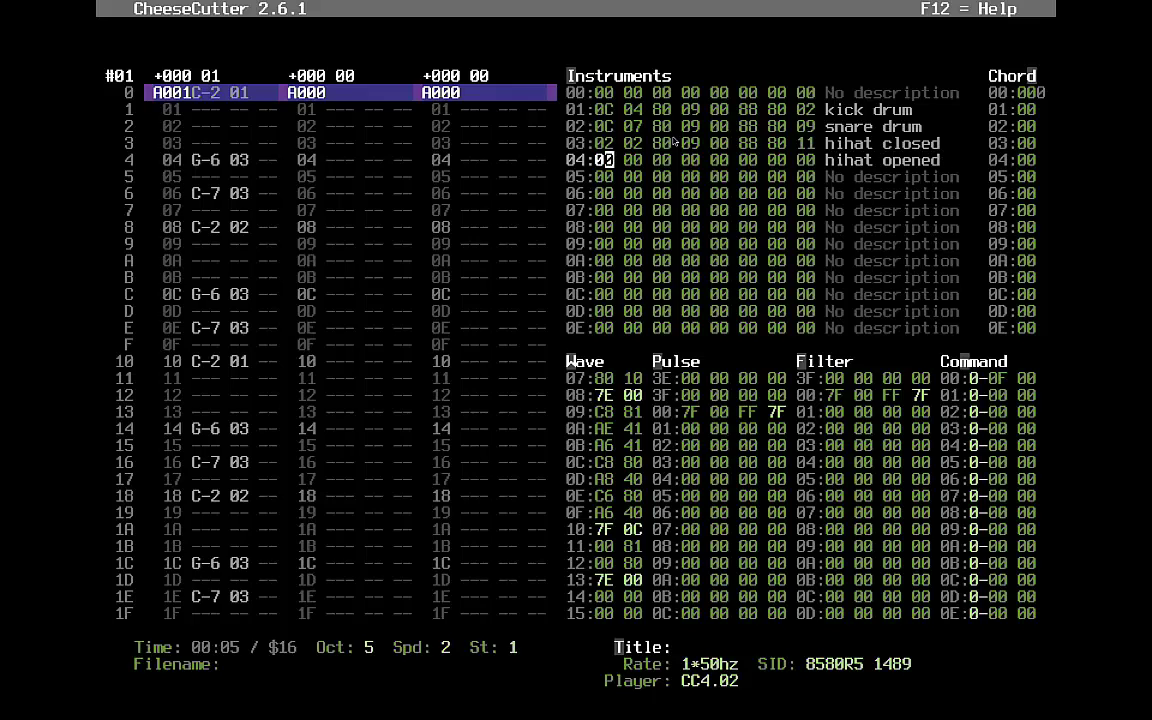
pyautogui.write('2 02 ')
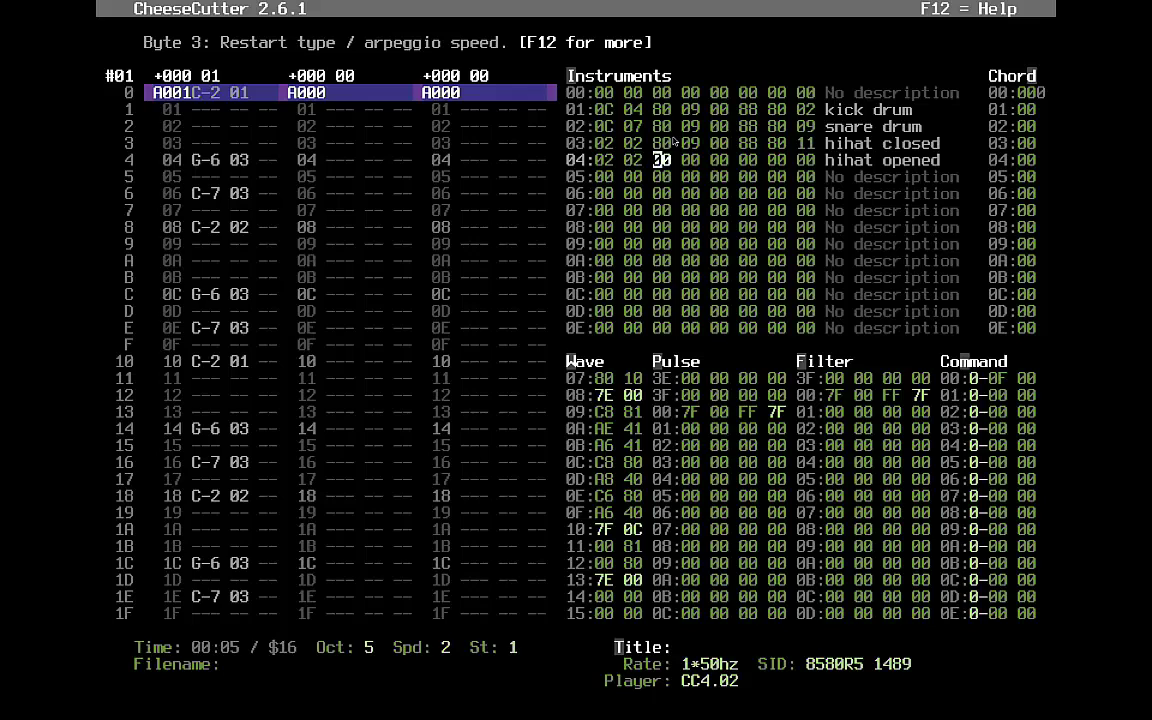
pyautogui.write('80 09 00 ')
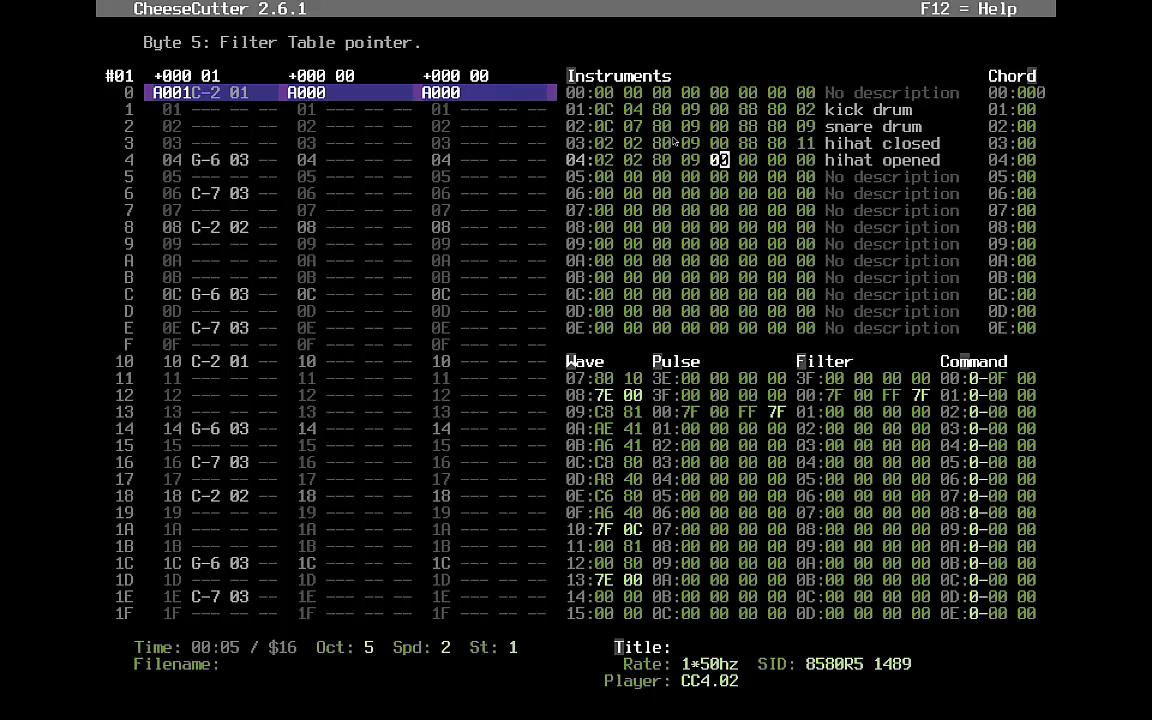
pyautogui.write('88 ')
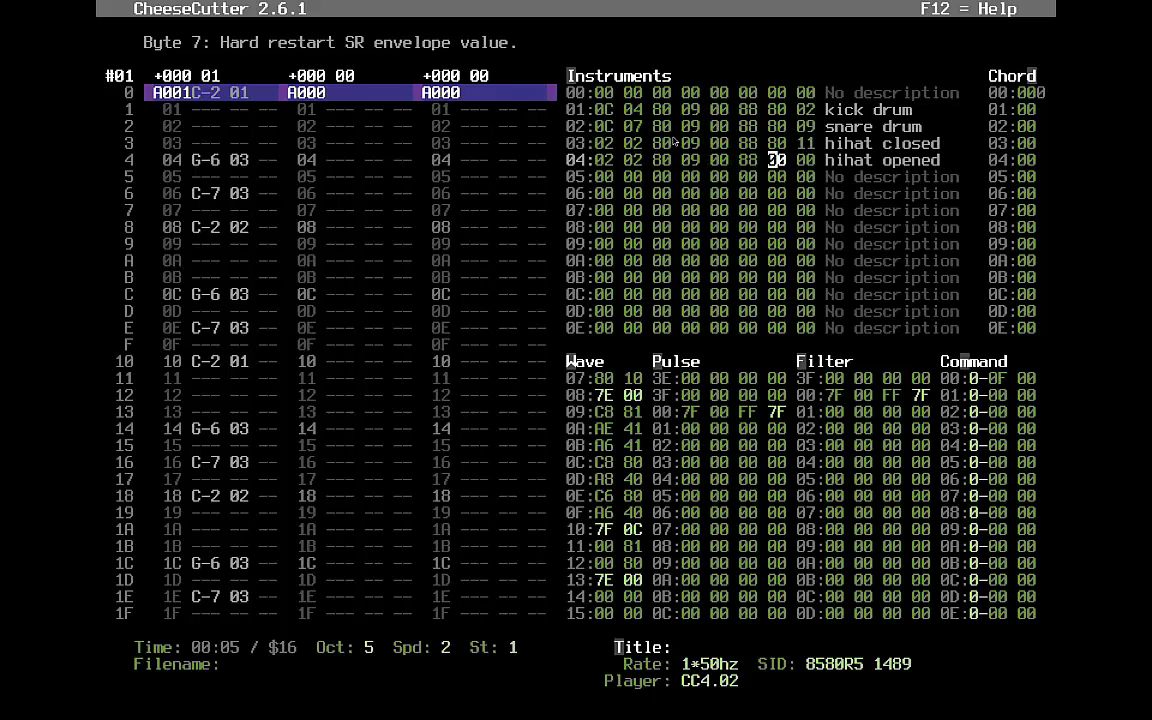
pyautogui.write('80 ')
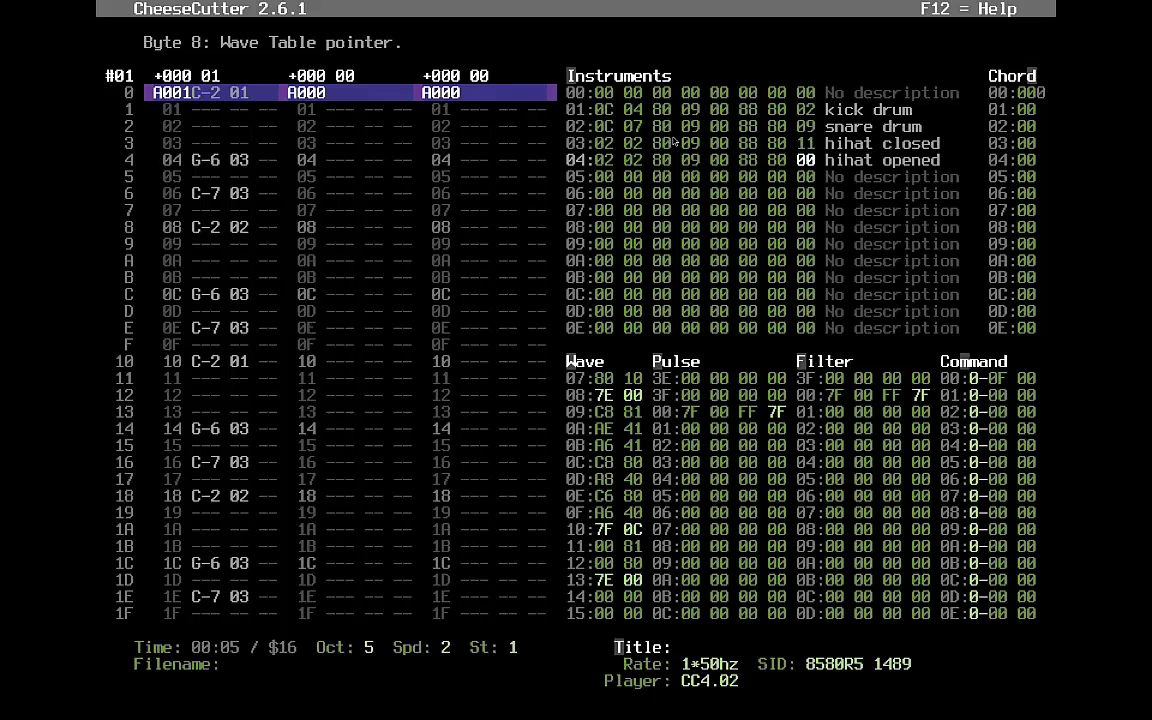
pyautogui.write('11')
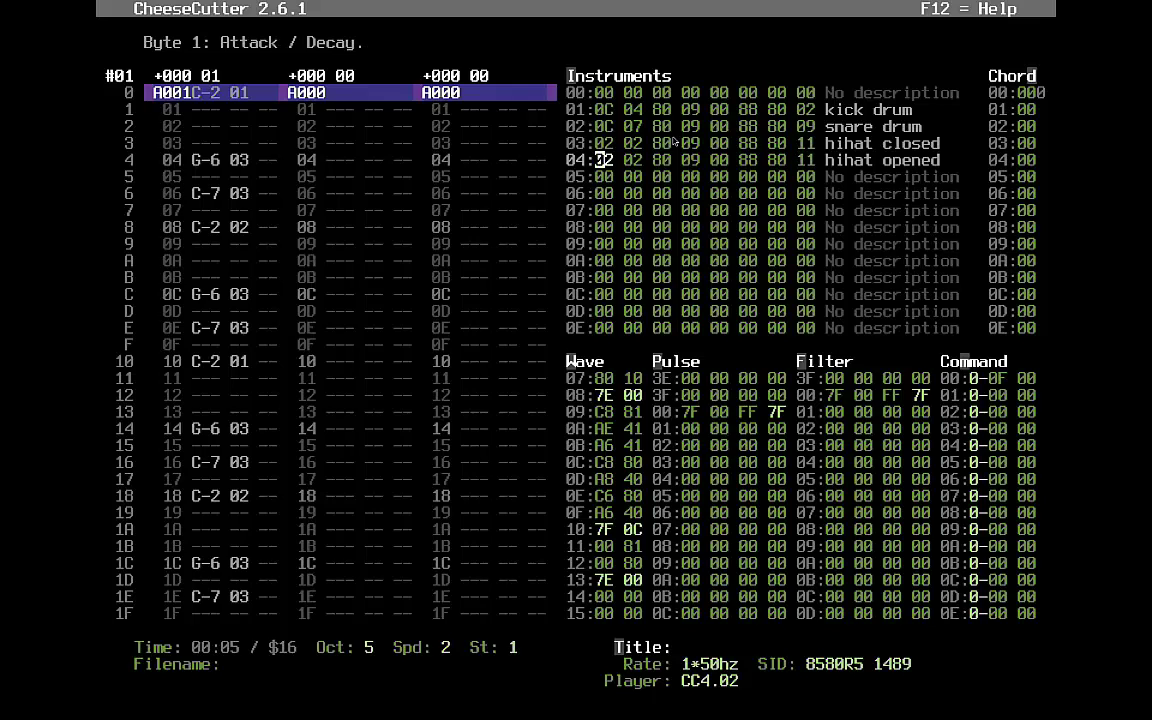
# - Assign instrument 04 to the C-7 note at row 06 of the first voice, and play the song
pyautogui.press('F5')
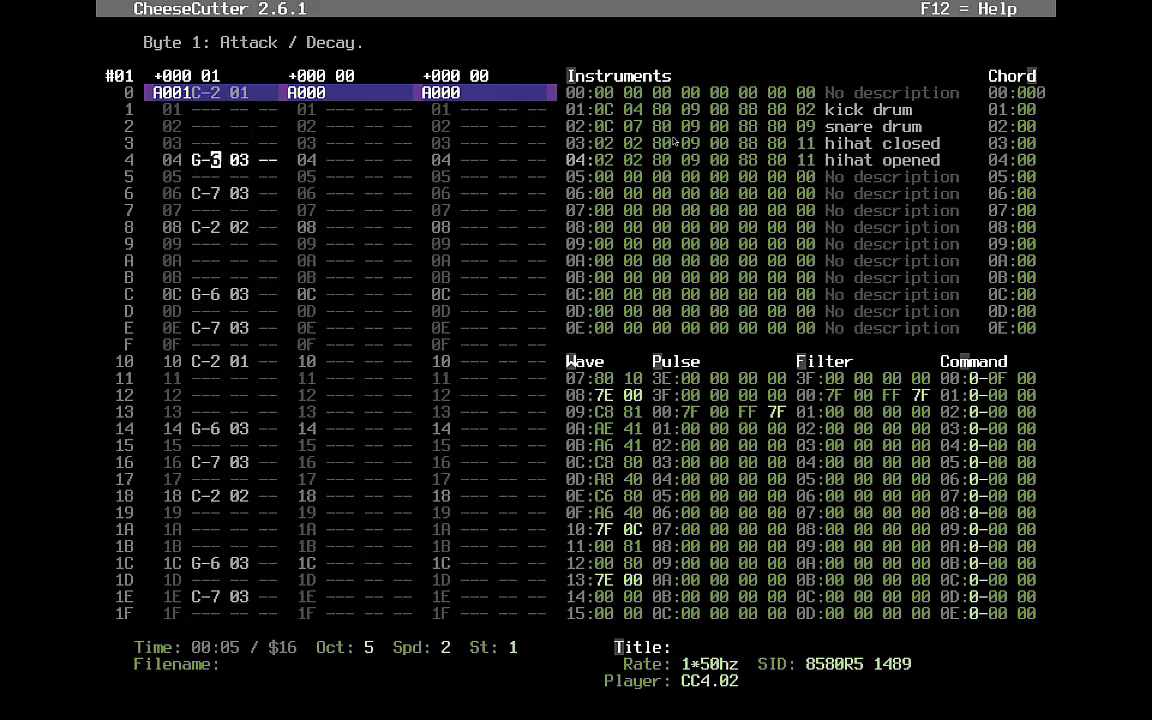
pyautogui.press('Down')
pyautogui.press('Down')
pyautogui.write('4')
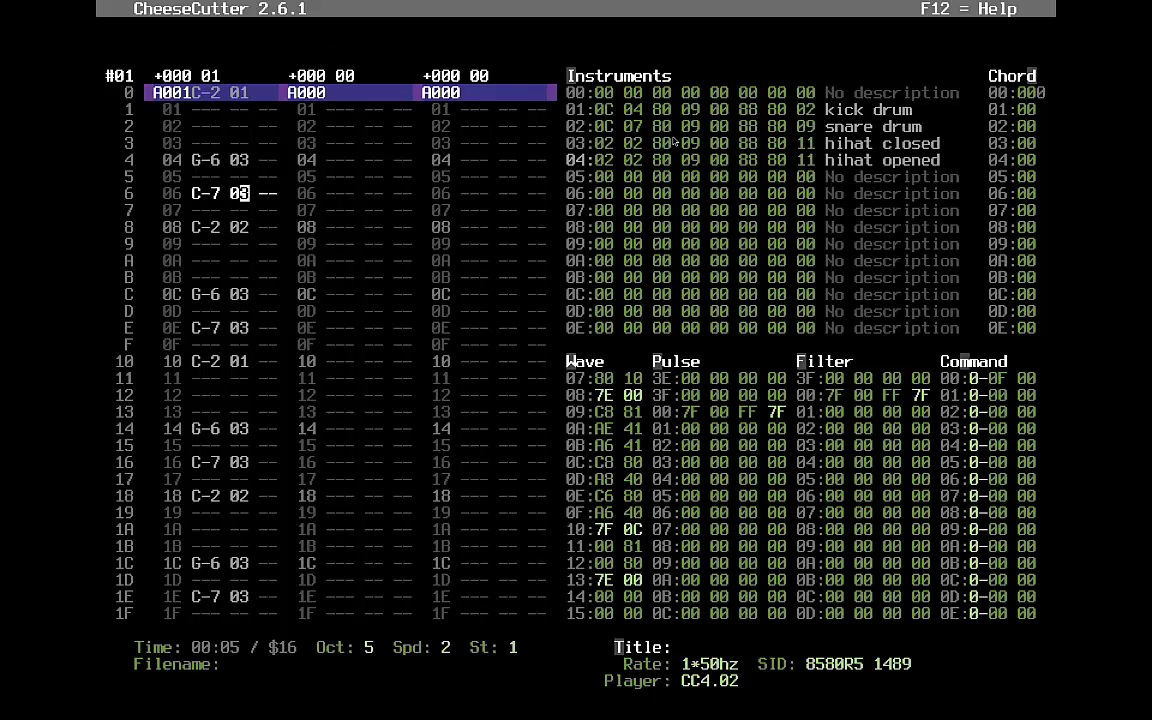
pyautogui.press('Down')
pyautogui.press('Down')
pyautogui.press('F1')
# - Assign instrument 04 to the G-6 note at row 1C of the first voice
pyautogui.press('Down')
pyautogui.press('Down')
pyautogui.press('Down')
pyautogui.press('Down')
pyautogui.press('Down')
pyautogui.press('Down')
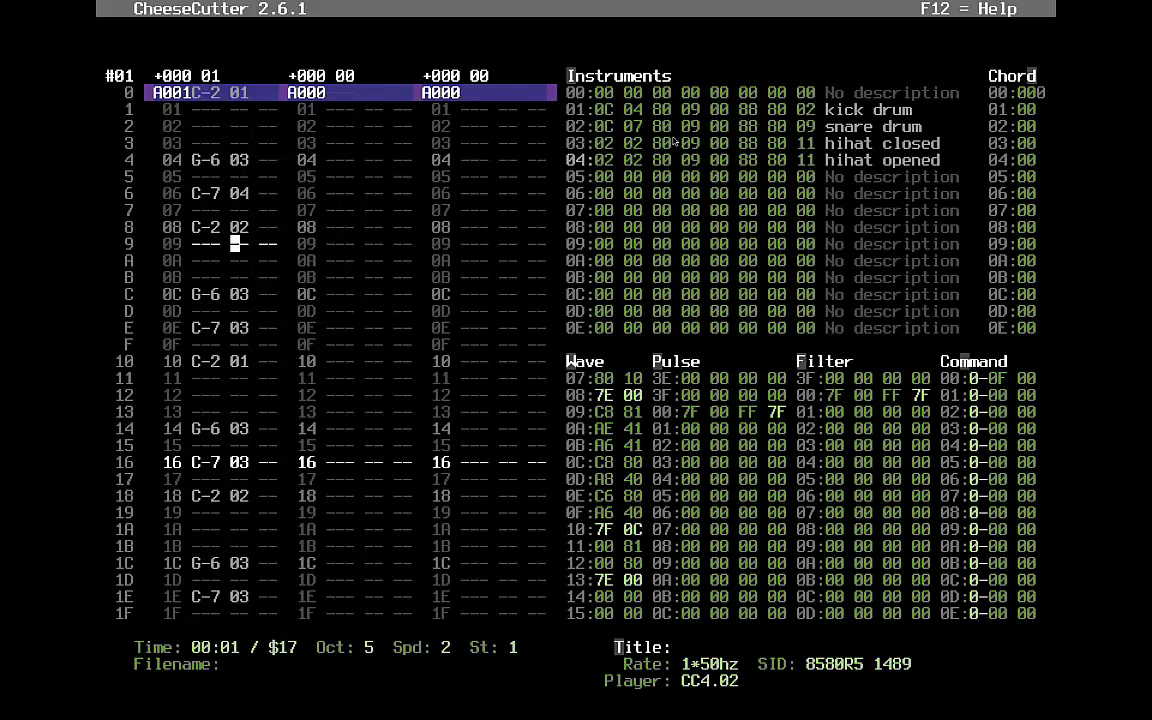
pyautogui.press('Down')
pyautogui.press('Down')
pyautogui.press('Down')
pyautogui.press('Down')
pyautogui.press('Down')
pyautogui.press('Down')
pyautogui.press('Down')
pyautogui.press('Down')
pyautogui.press('Down')
pyautogui.press('Down')
pyautogui.press('Down')
pyautogui.press('Down')
pyautogui.press('Down')
pyautogui.press('Down')
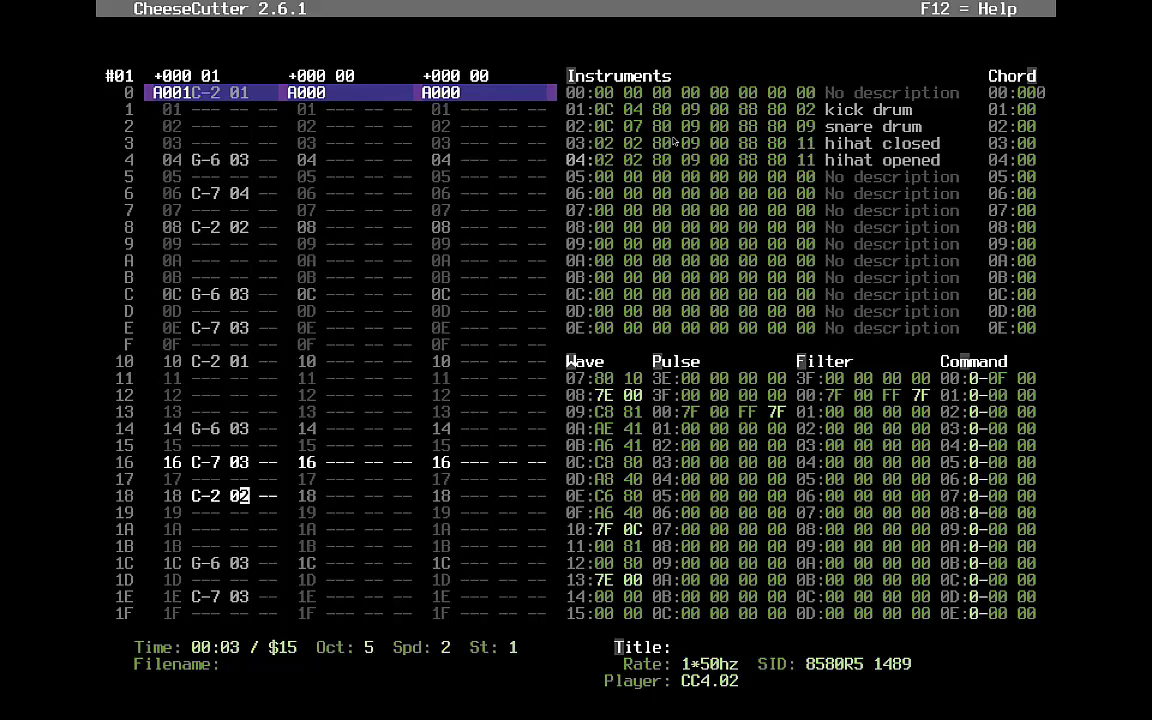
pyautogui.write('4')
pyautogui.press('Down')
pyautogui.press('Down')
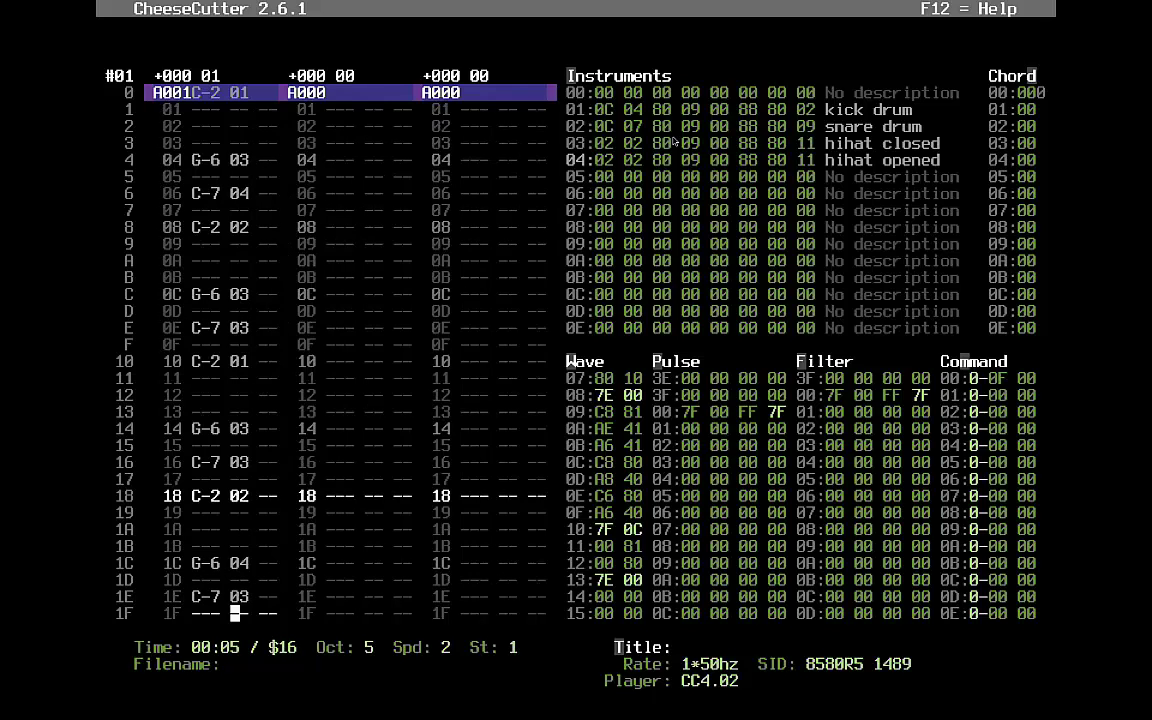
pyautogui.press('Up')
pyautogui.press('Up')
# - Set the hihat opened instrument's sustain/release byte to 04
pyautogui.press('Tab')
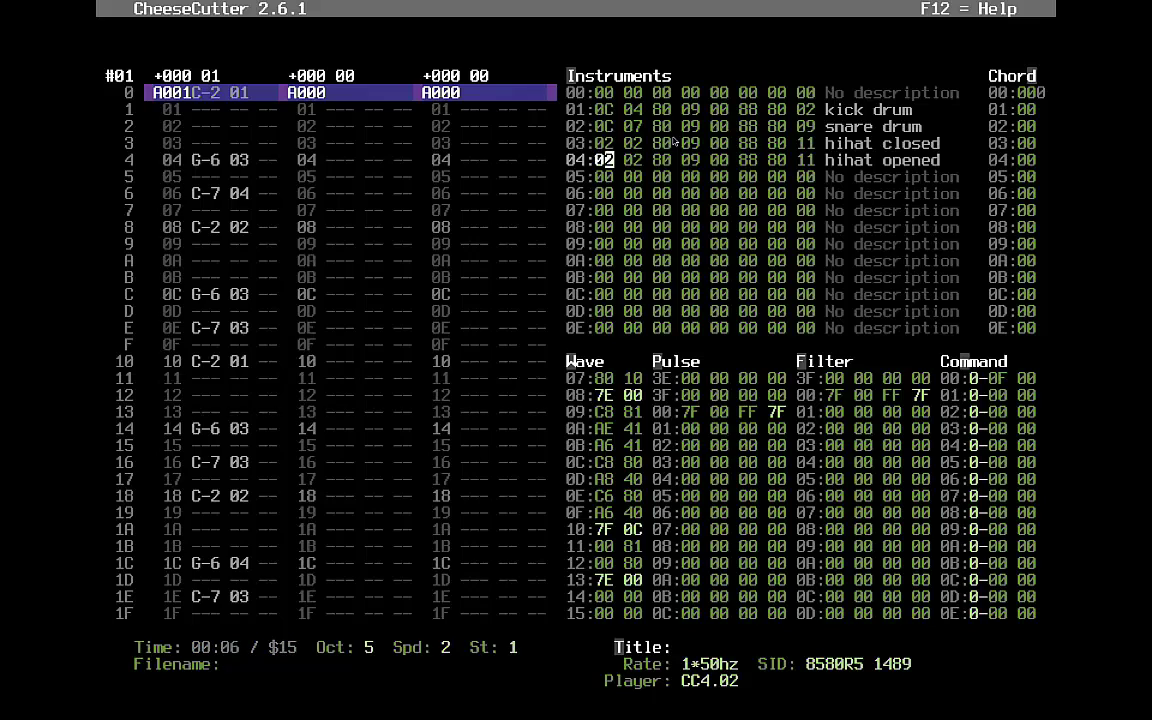
pyautogui.press('Right')
pyautogui.press('Right')
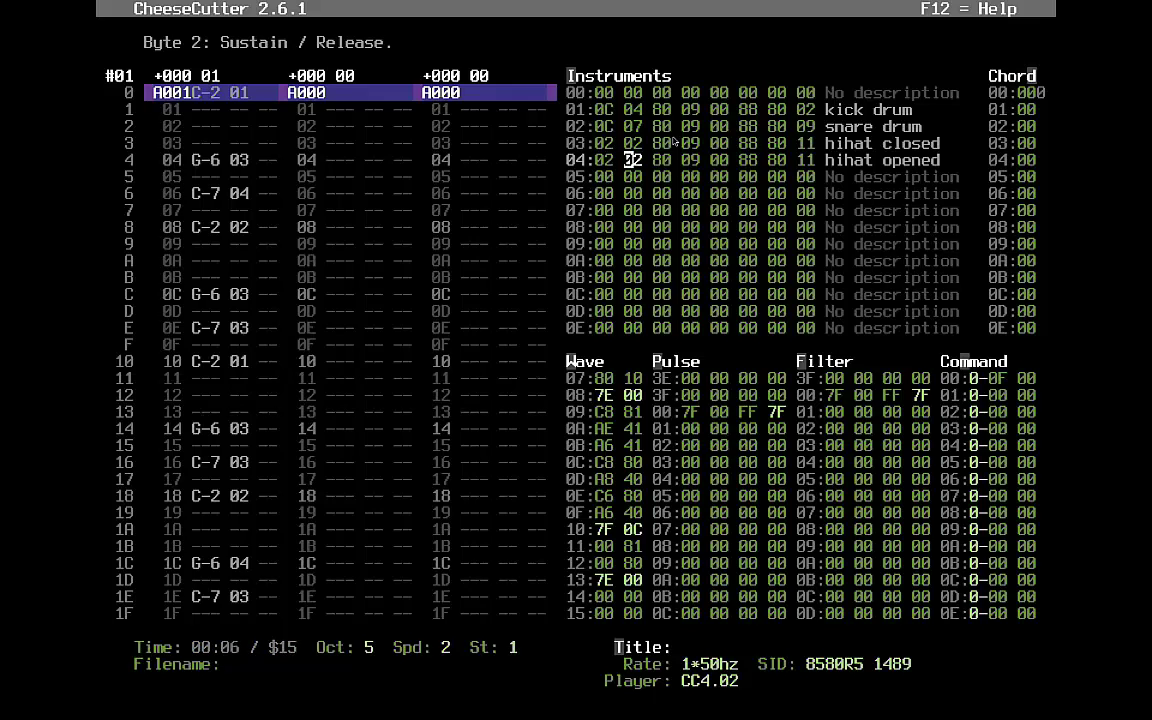
pyautogui.write('043')
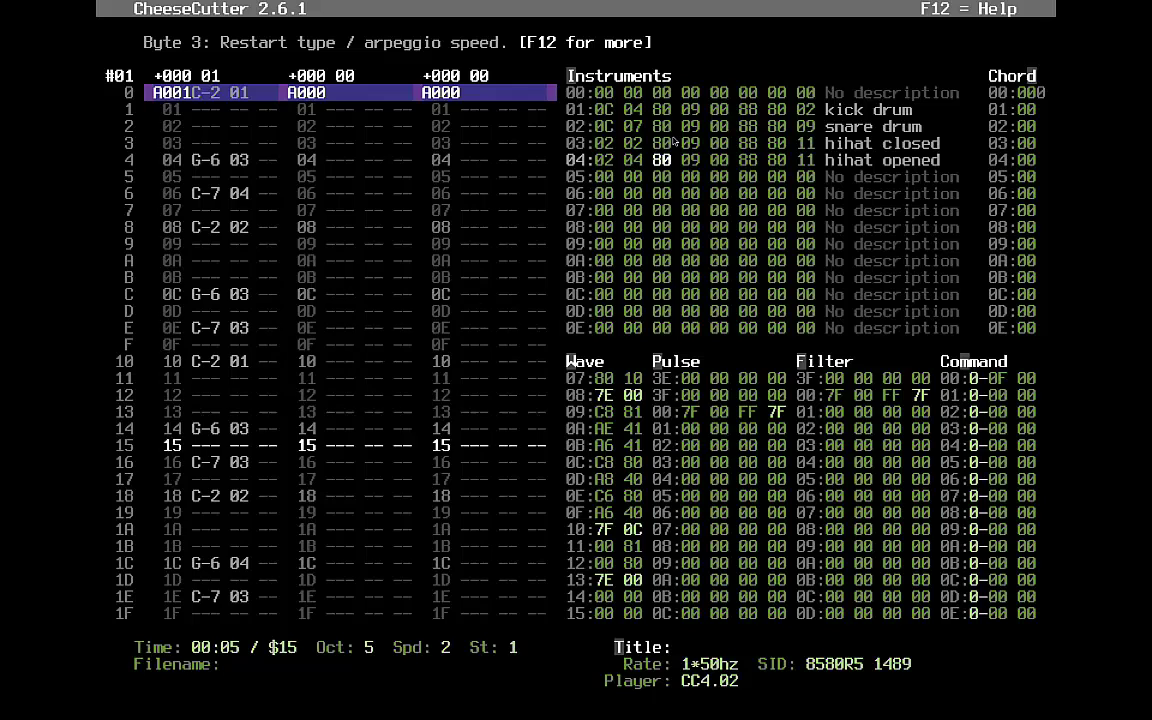
# - Try sustain/release values 05 and 08 on the hihat opened instrument, and return the byte to 04
pyautogui.press('Left')
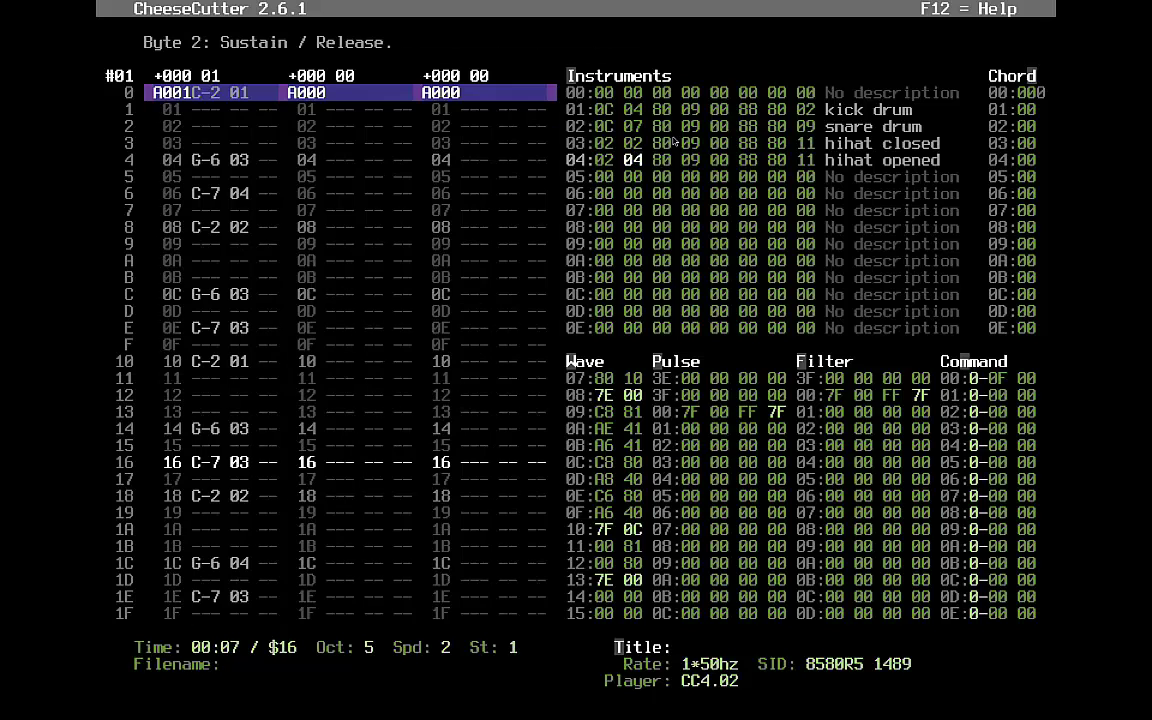
pyautogui.write('5')
pyautogui.press('Left')
pyautogui.write('8')
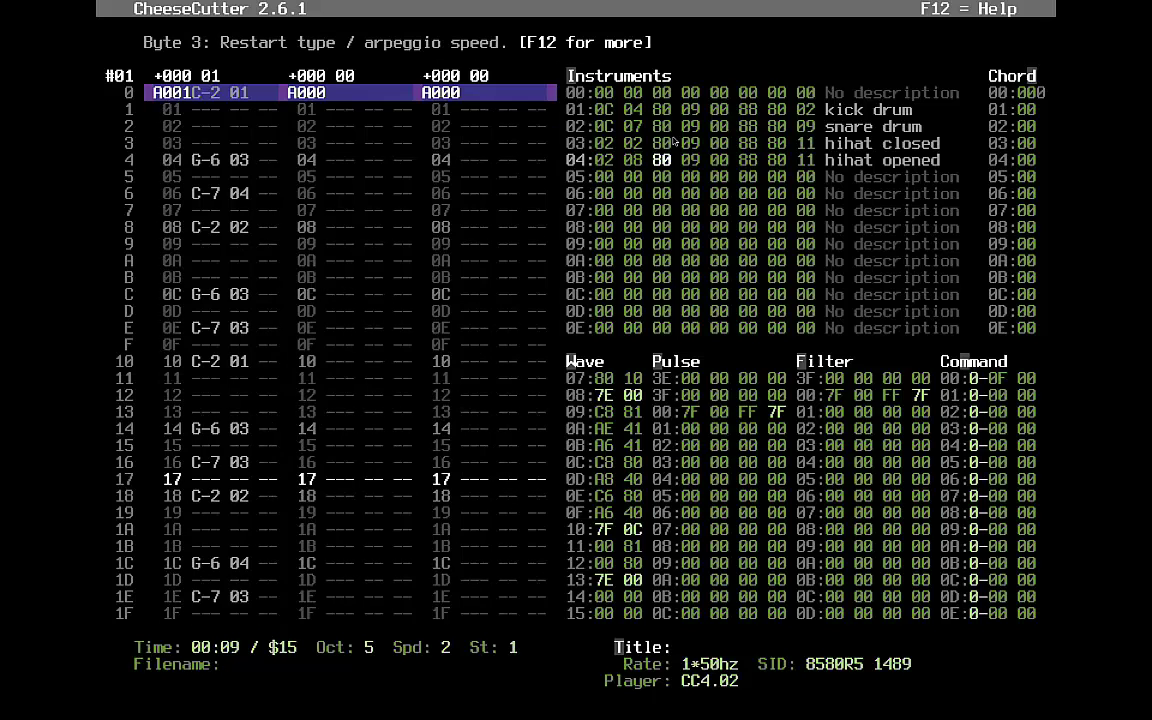
pyautogui.press('Left')
pyautogui.write('4')
# - Set the hihat opened instrument's attack/decay byte to 04
pyautogui.press('Left')
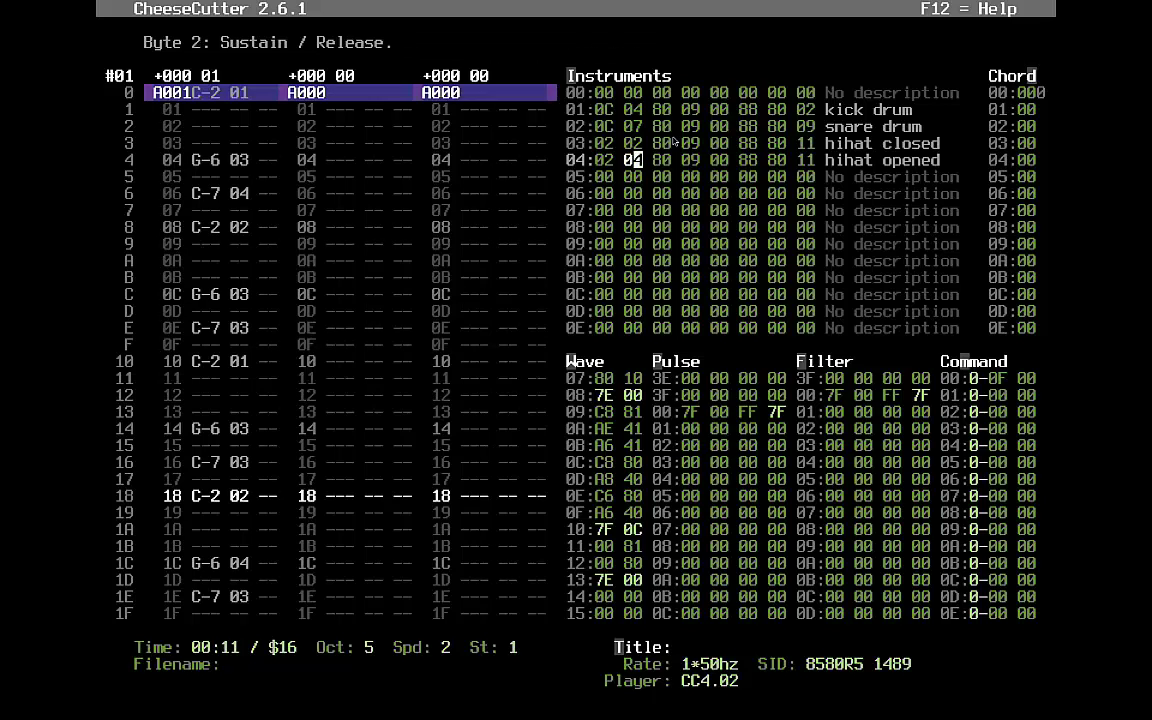
pyautogui.press('Left')
pyautogui.press('Left')
pyautogui.write('4')
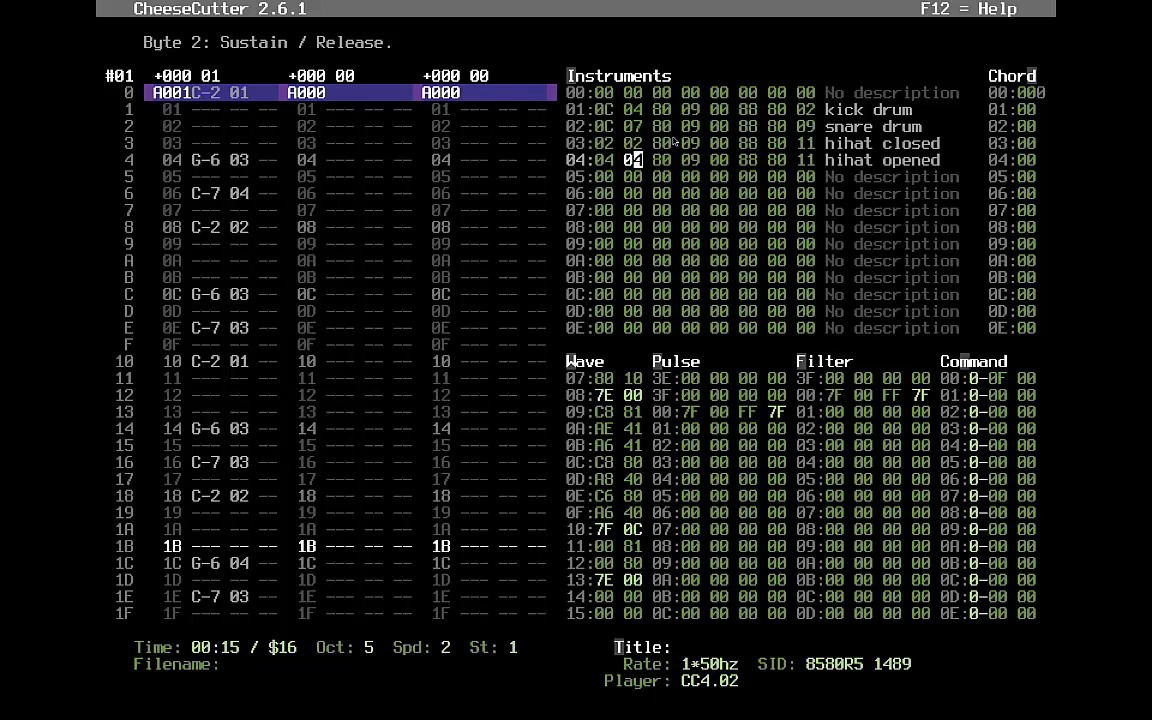
# - Remove one row from the kick drum's wave program, set the first byte of wave row 05 to 98, and play the song
pyautogui.press('F4')
pyautogui.press('Tab')
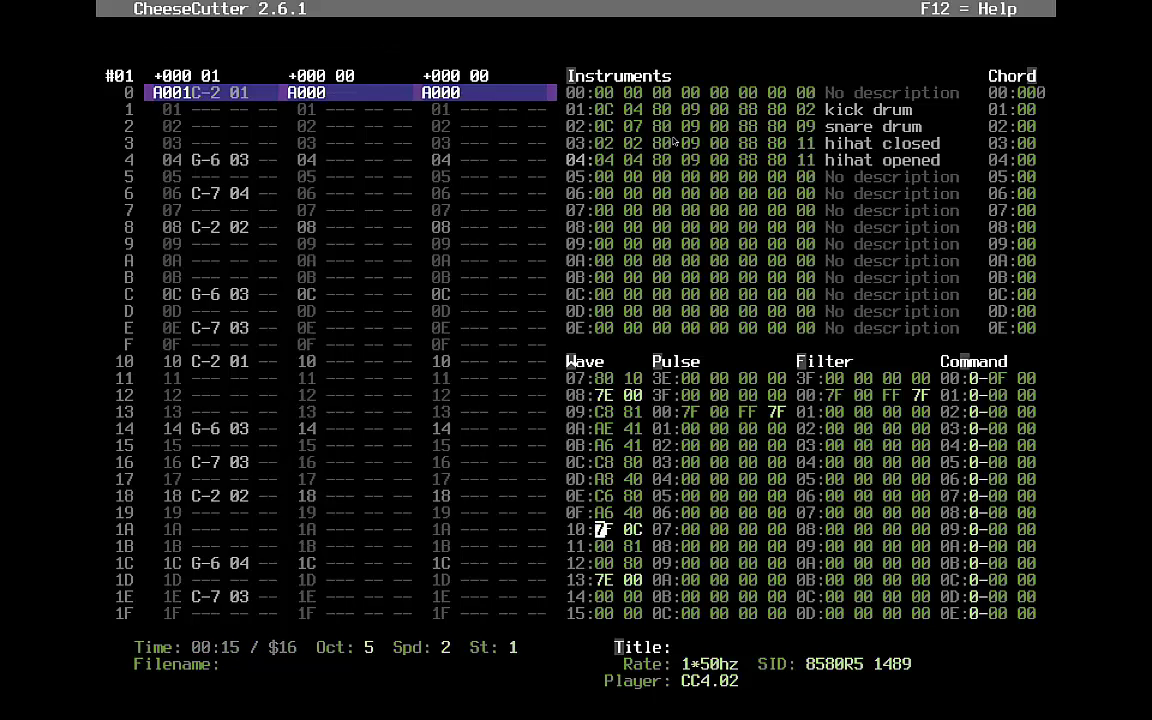
pyautogui.press('Up')
pyautogui.press('Up')
pyautogui.press('Up')
pyautogui.press('Up')
pyautogui.press('Up')
pyautogui.press('Up')
pyautogui.press('Up')
pyautogui.press('Up')
pyautogui.press('Up')
pyautogui.press('Up')
pyautogui.press('Up')
pyautogui.press('Up')
pyautogui.press('Up')
pyautogui.press('Up')
pyautogui.press('Up')
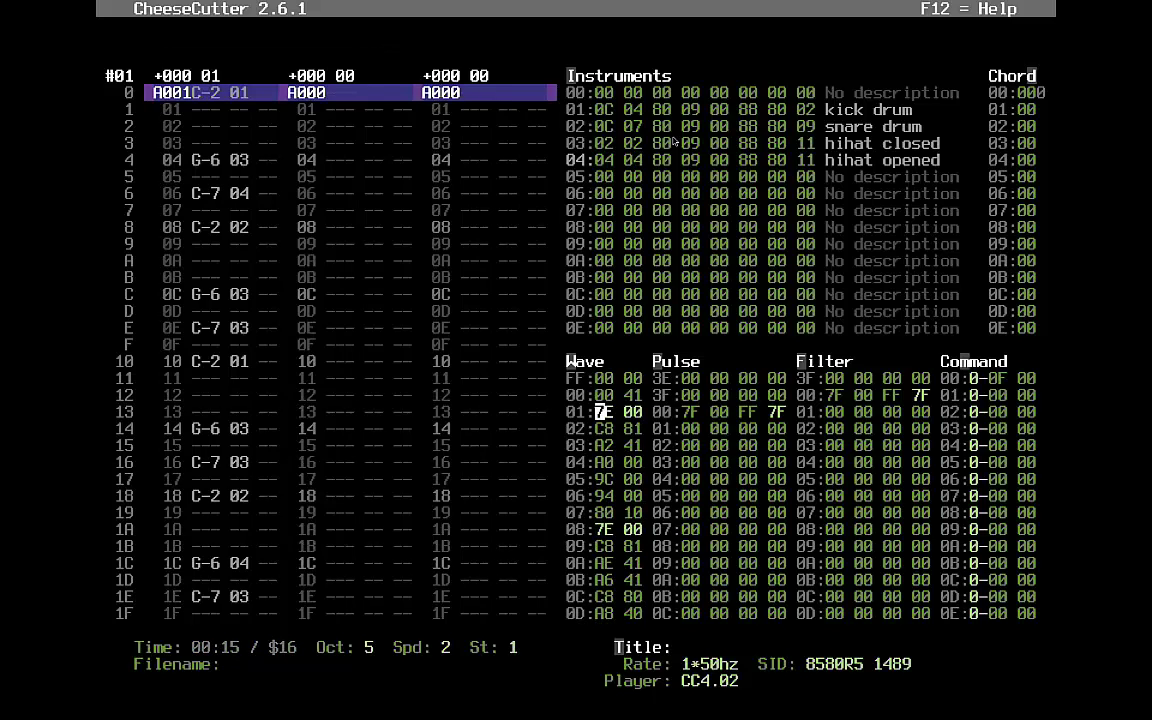
pyautogui.press('Down')
pyautogui.press('Down')
pyautogui.press('Down')
pyautogui.press('Delete')
pyautogui.press('F1')
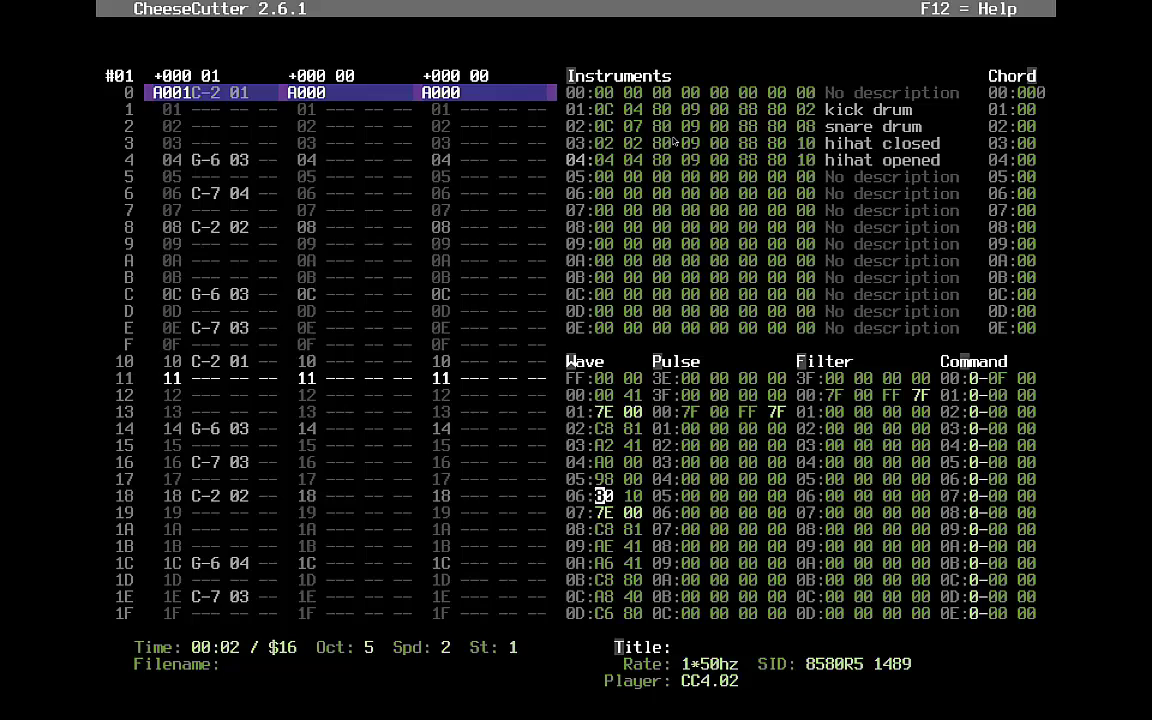
# - Adjust the first byte of the kick drum's wave row 03, trying A0 and A4 and settling on A3
pyautogui.press('Down')
pyautogui.press('Up')
pyautogui.press('Up')
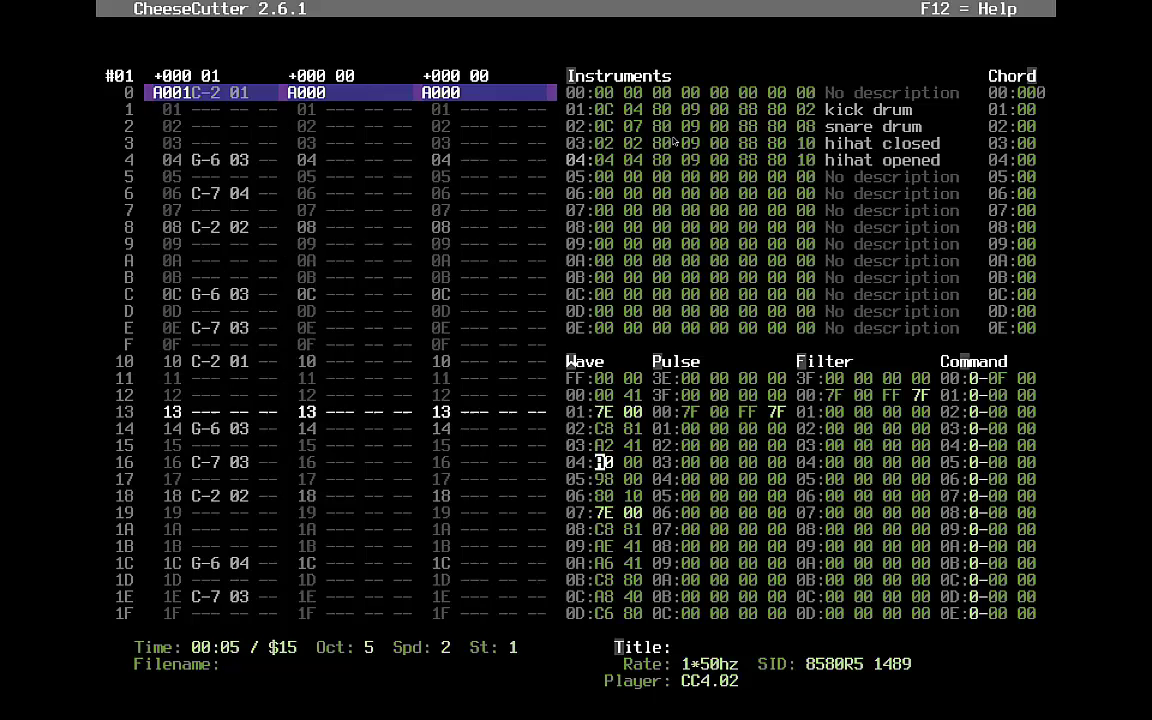
pyautogui.press('Left')
pyautogui.press('Down')
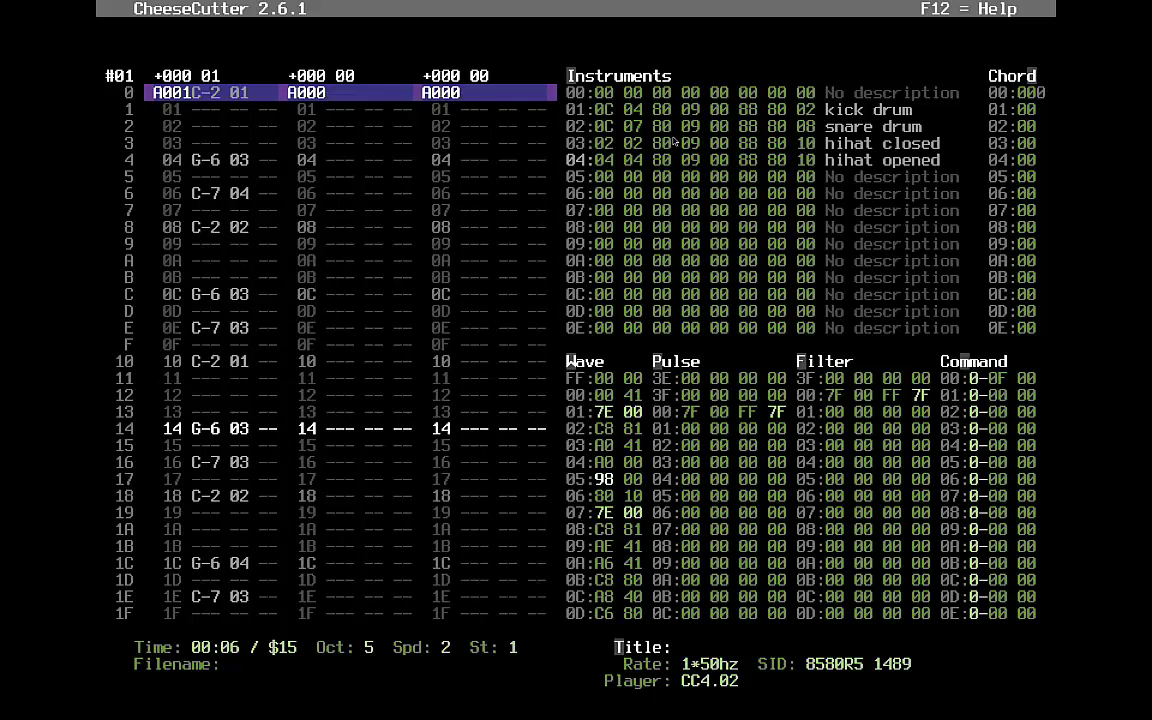
pyautogui.press('Up')
pyautogui.press('Up')
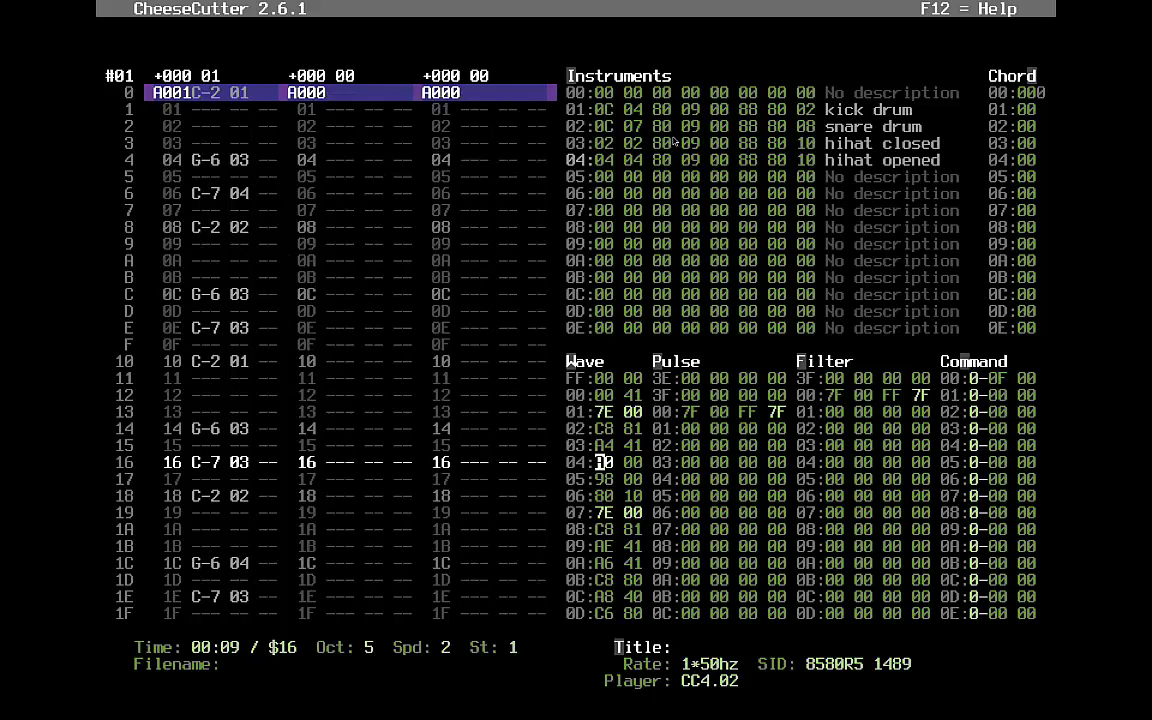
pyautogui.write('a4')
pyautogui.press('Up')
pyautogui.write('a3')
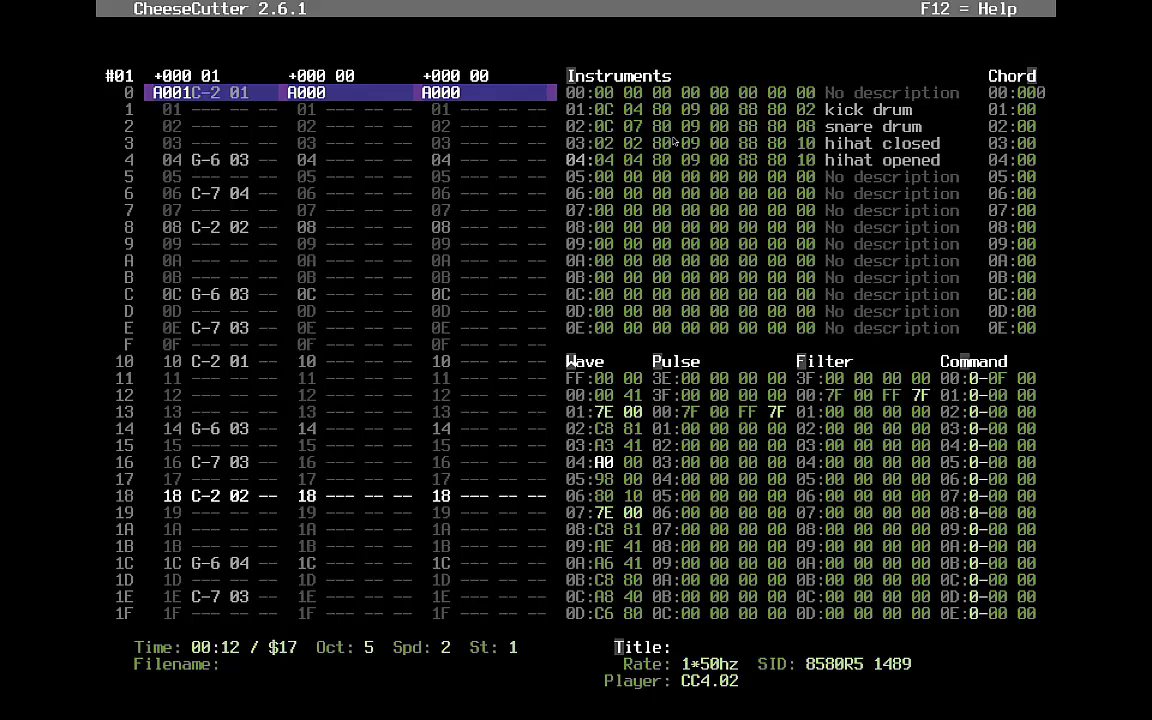
# - Stop playback and assign sequence 04 to the second voice's track at position 0
pyautogui.click(332, 579)
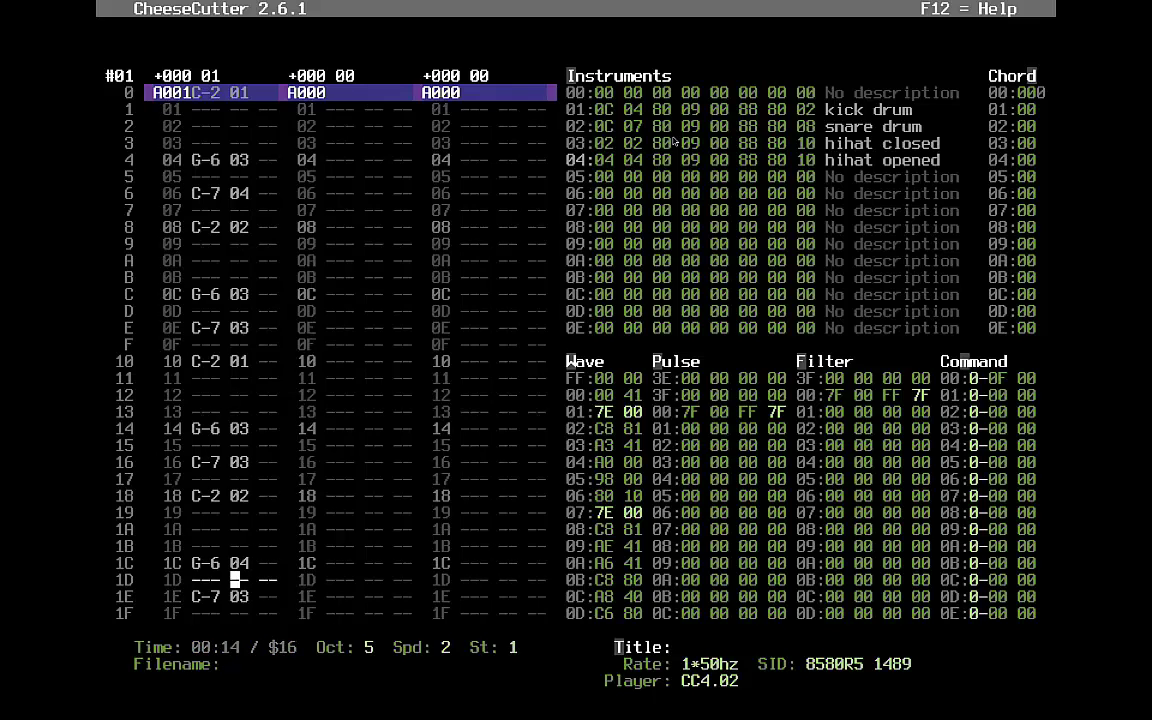
pyautogui.press('Up')
pyautogui.press('Up')
pyautogui.press('Up')
pyautogui.press('Up')
pyautogui.press('Up')
pyautogui.press('Up')
pyautogui.press('Up')
pyautogui.press('Up')
pyautogui.press('Up')
pyautogui.press('Up')
pyautogui.press('Up')
pyautogui.press('Up')
pyautogui.press('Up')
pyautogui.press('Up')
pyautogui.press('Up')
pyautogui.press('Up')
pyautogui.press('Up')
pyautogui.press('Up')
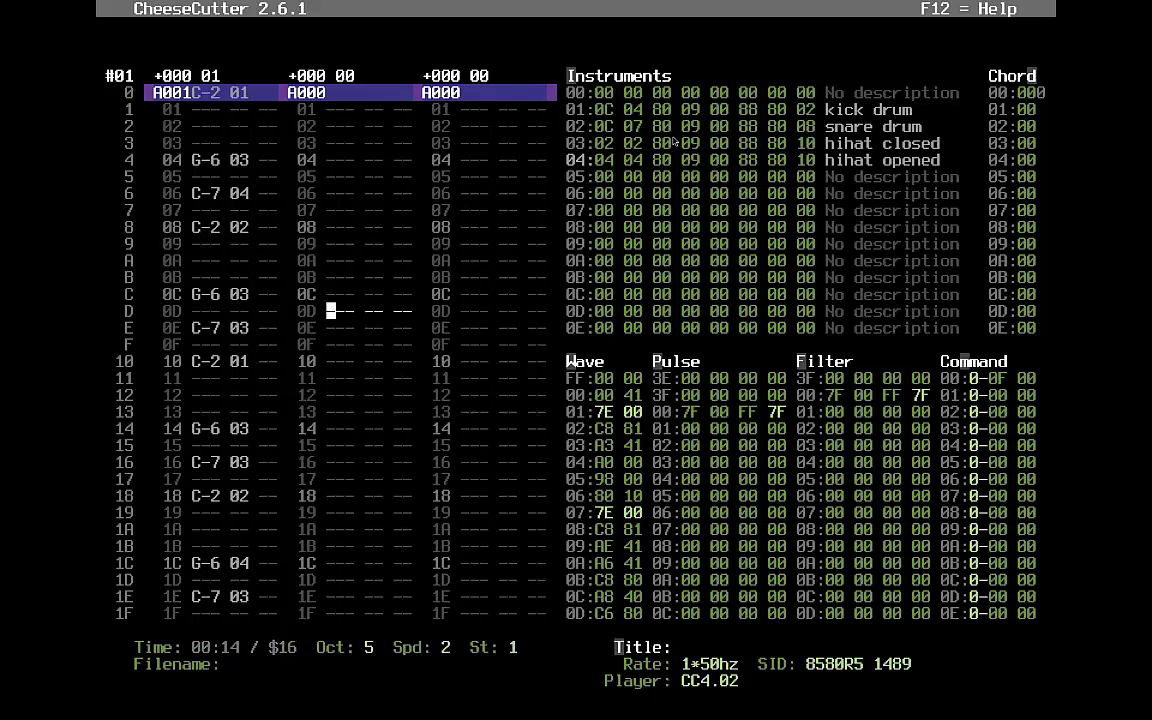
pyautogui.press('Up')
pyautogui.press('Up')
pyautogui.press('Up')
pyautogui.press('Up')
pyautogui.press('Up')
pyautogui.press('Up')
pyautogui.press('Up')
pyautogui.press('Up')
pyautogui.press('Up')
pyautogui.press('Up')
pyautogui.press('Up')
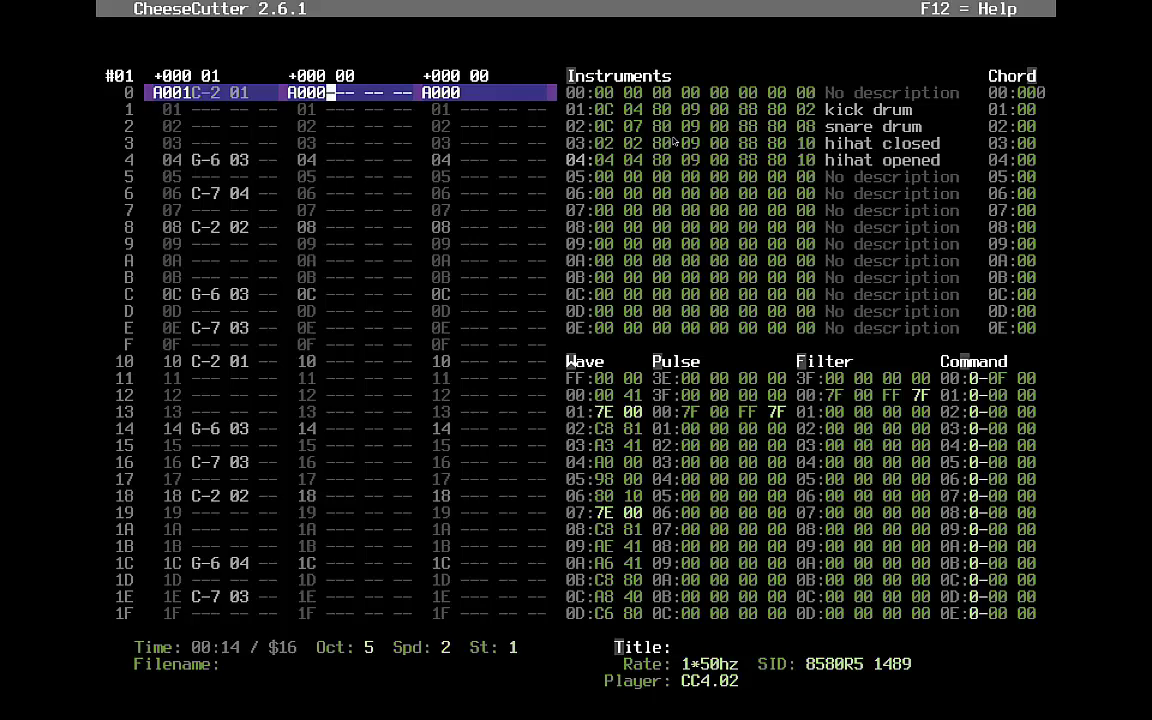
pyautogui.press('Left')
pyautogui.press('pageup')
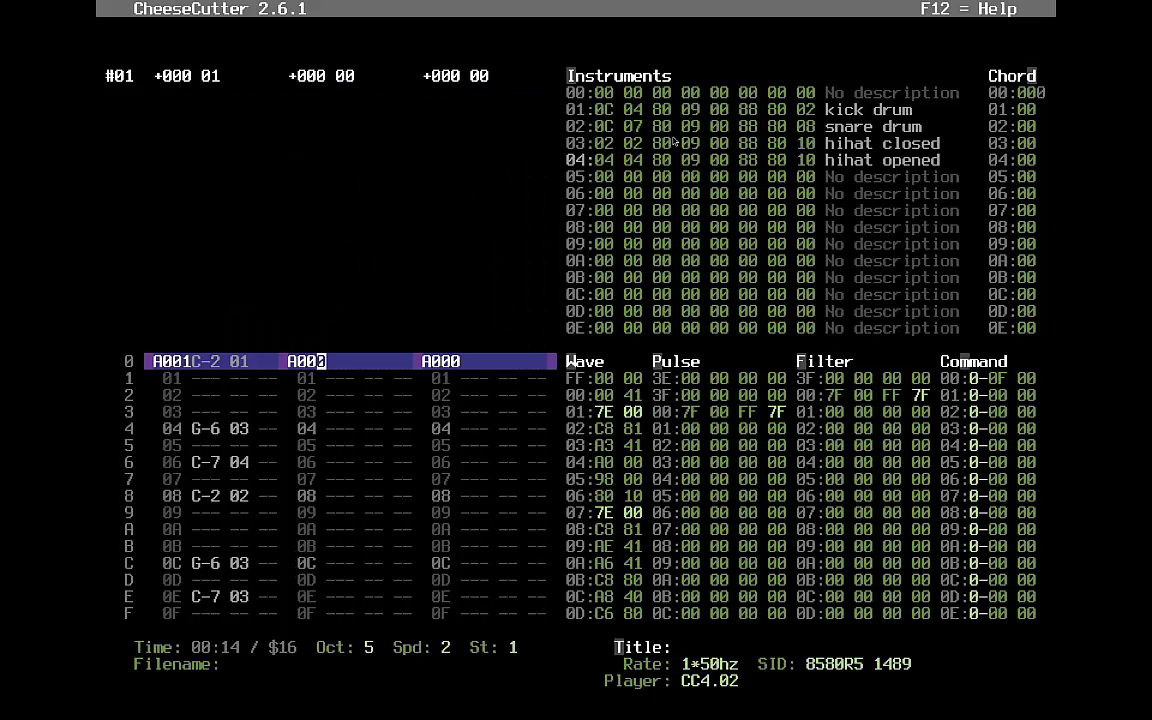
pyautogui.press('Home')
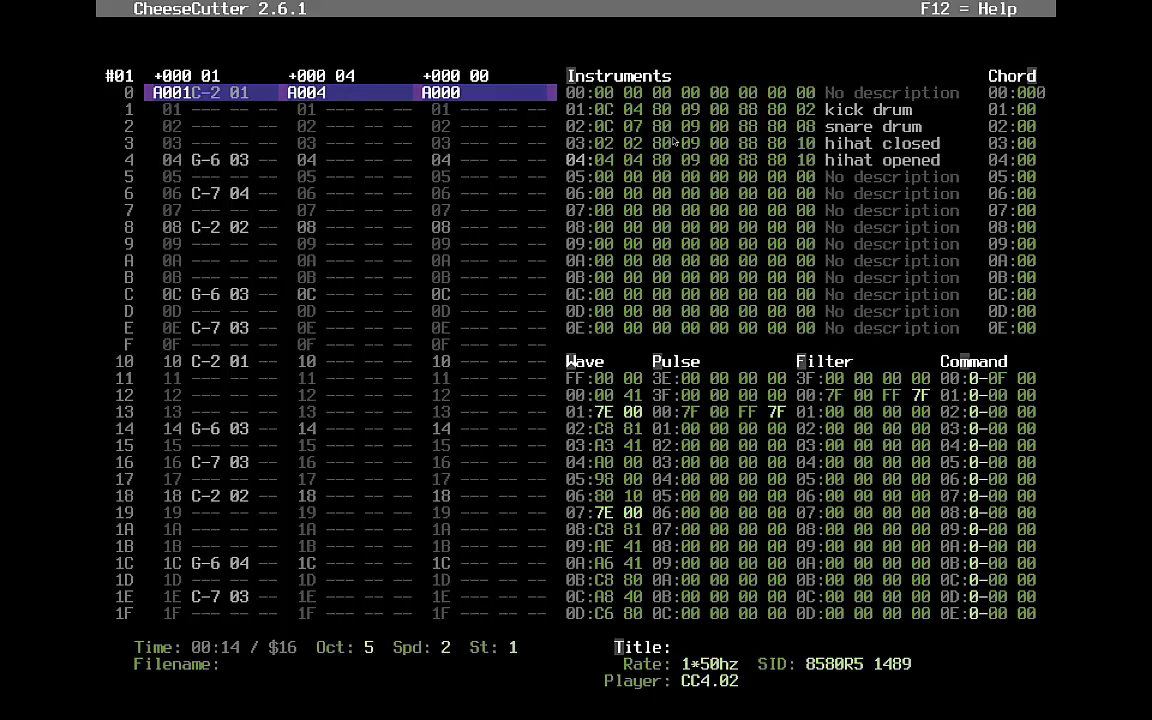
# - Enter the bytes 0C 04 80 09 as the first four values of instrument 08
pyautogui.press('Right')
pyautogui.press('F6')
pyautogui.press('Down')
pyautogui.press('Down')
pyautogui.press('Down')
pyautogui.press('Down')
pyautogui.press('Down')
pyautogui.press('Up')
pyautogui.press('Left')
pyautogui.write('0c04')
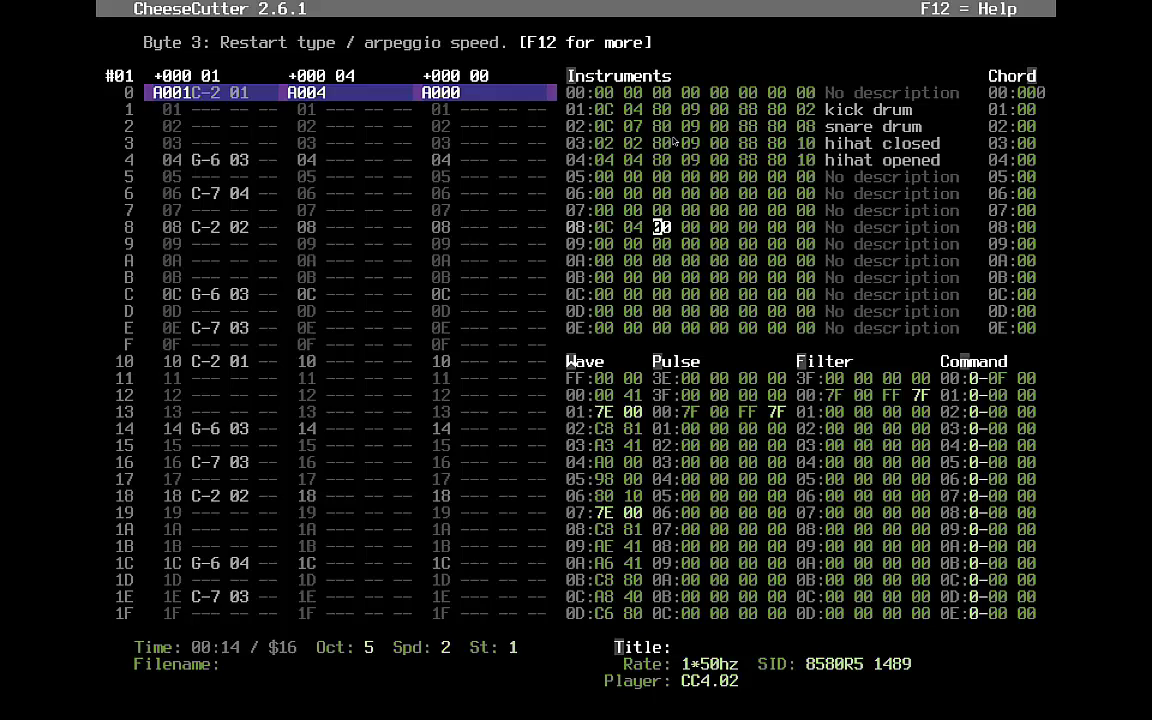
pyautogui.write('8009')
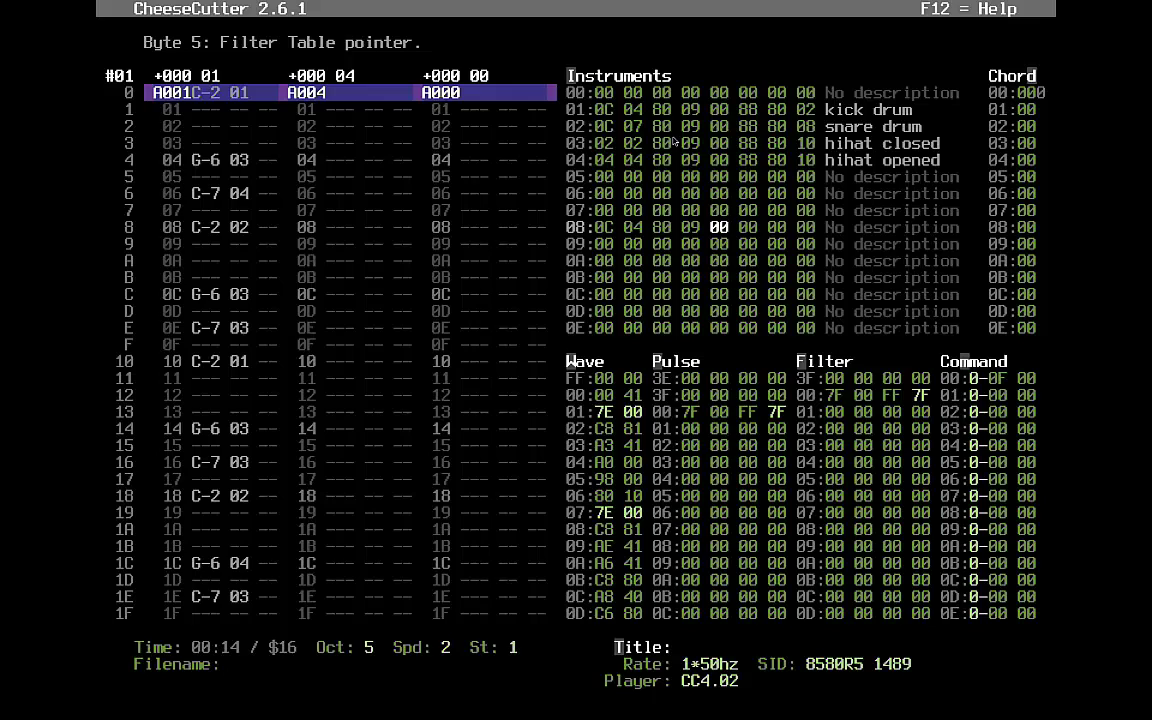
# - Insert four rows at wave table row 01 and enter 7E 00 in row 01
pyautogui.press('Right')
pyautogui.press('Right')
pyautogui.press('Right')
pyautogui.press('Right')
pyautogui.press('Right')
pyautogui.press('Right')
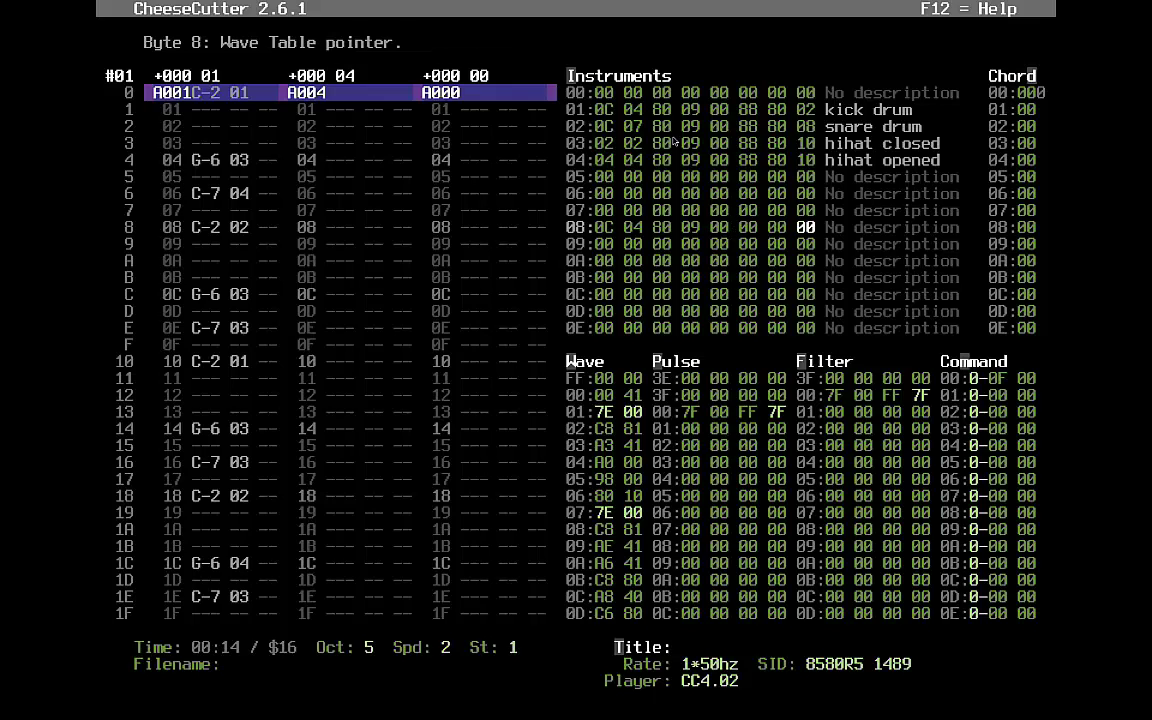
pyautogui.press('Tab')
pyautogui.press('Up')
pyautogui.press('Up')
pyautogui.press('Insert')
pyautogui.press('Insert')
pyautogui.press('Insert')
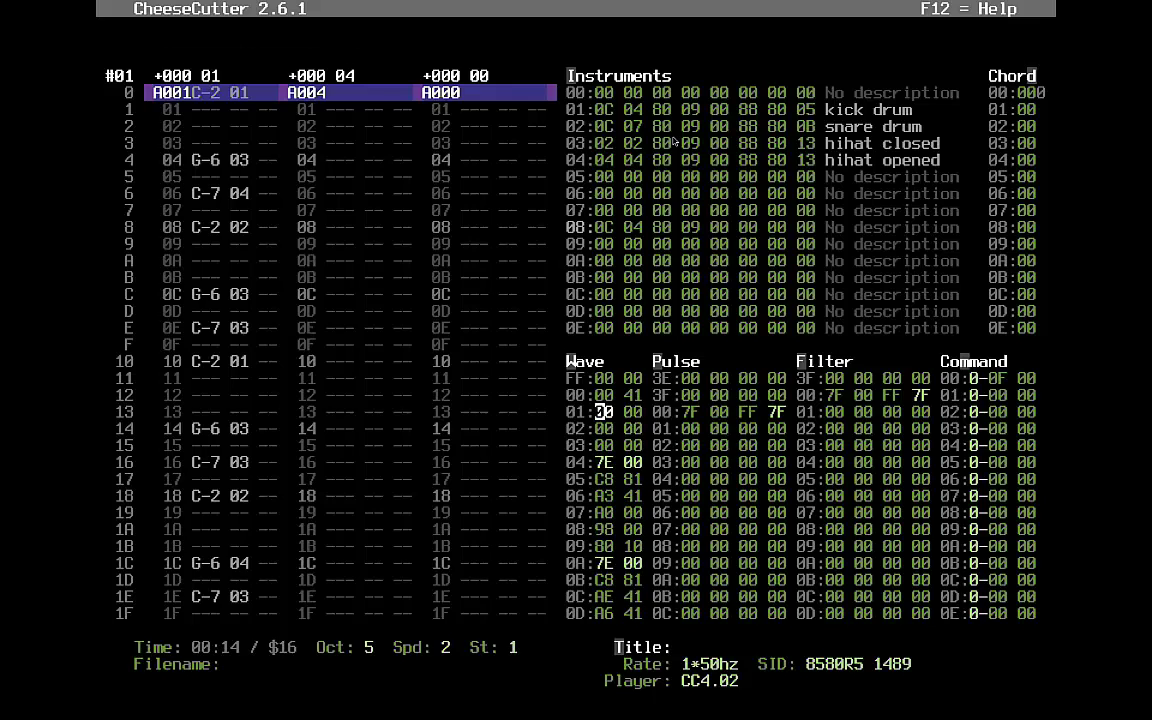
pyautogui.press('Insert')
pyautogui.write('7E00')
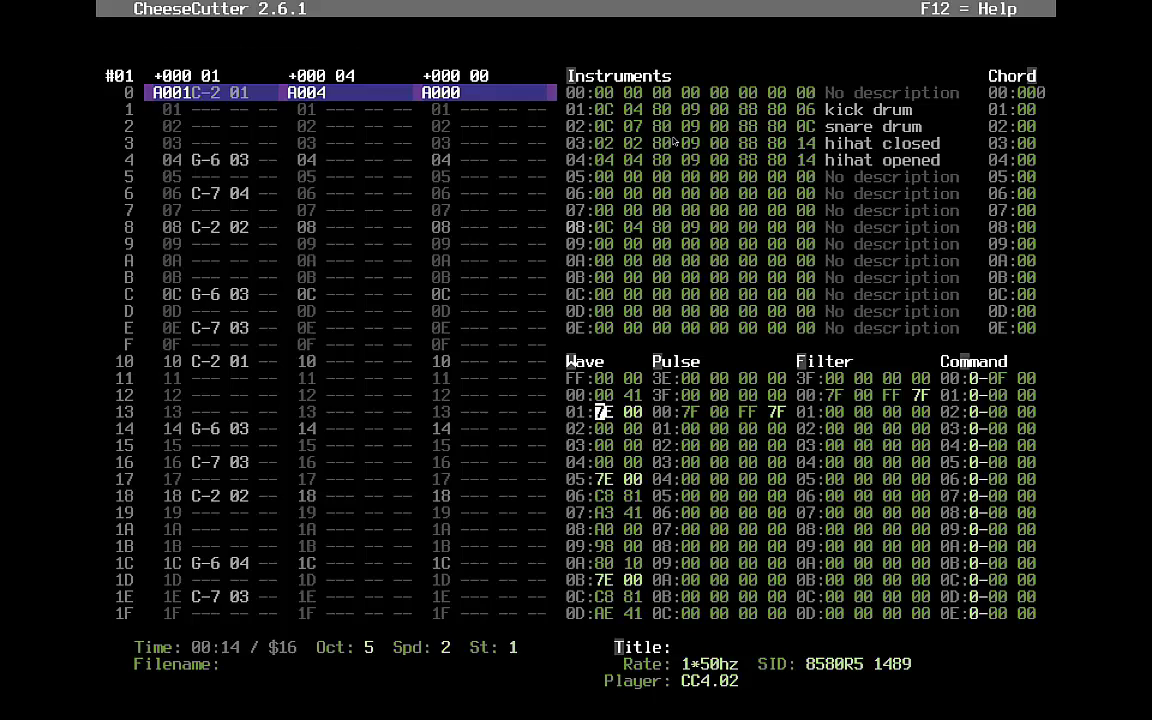
# - Name instrument 08 "bass"
pyautogui.hotkey('shift', 'Tab')
pyautogui.press('Right')
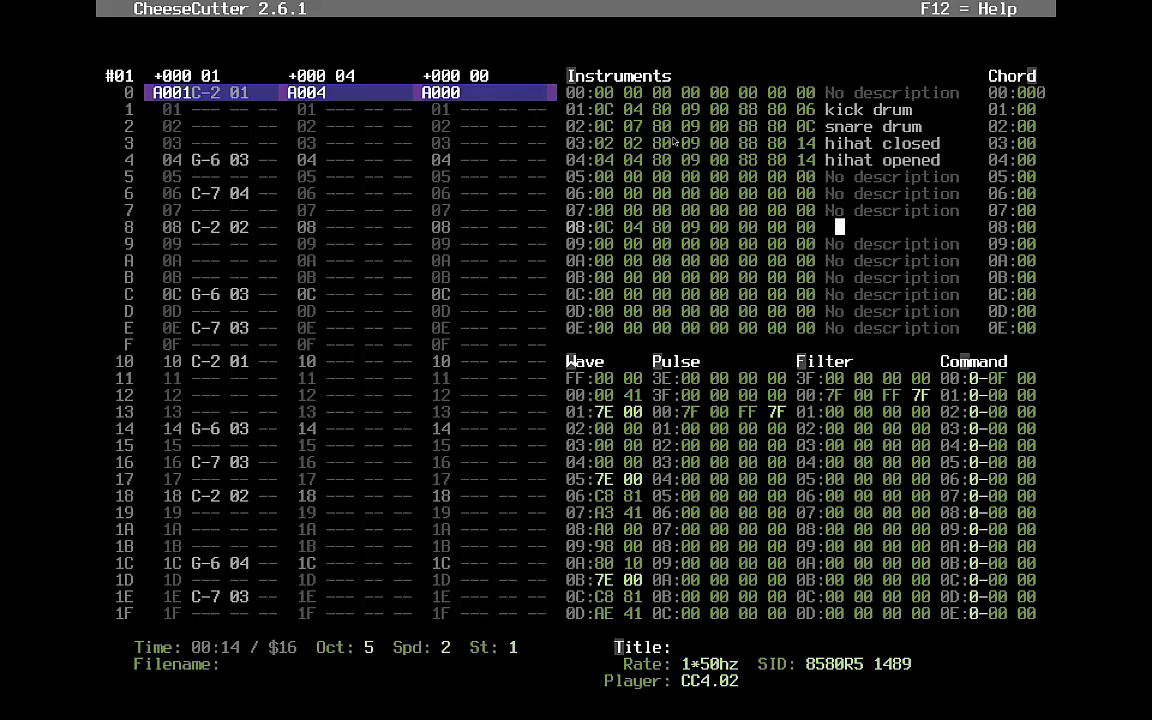
pyautogui.press('Return')
# - Enter the note G-1 with instrument 08 on row 00 of the second voice, using octave 0, and play the song
pyautogui.hotkey('shift', 'Tab')
pyautogui.press('Tab')
pyautogui.press('t')
pyautogui.press('KP_Divide')
pyautogui.press('KP_Divide')
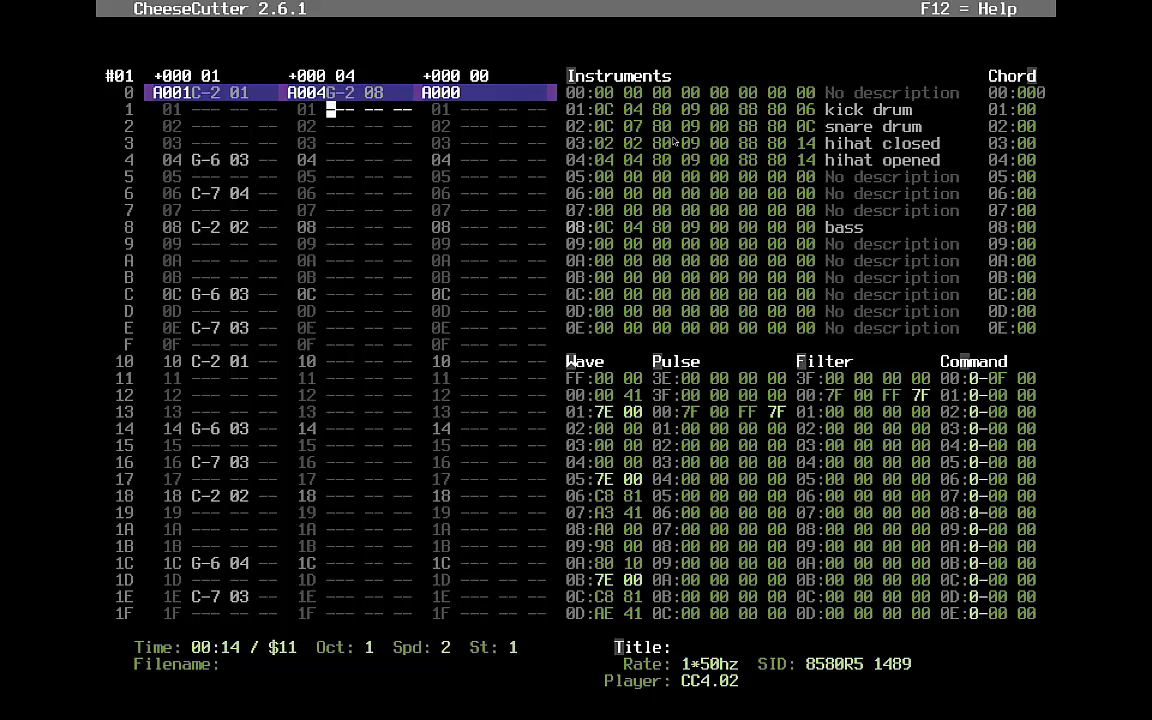
pyautogui.press('z')
pyautogui.press('t')
pyautogui.press('Down')
pyautogui.press('Down')
pyautogui.press('F1')
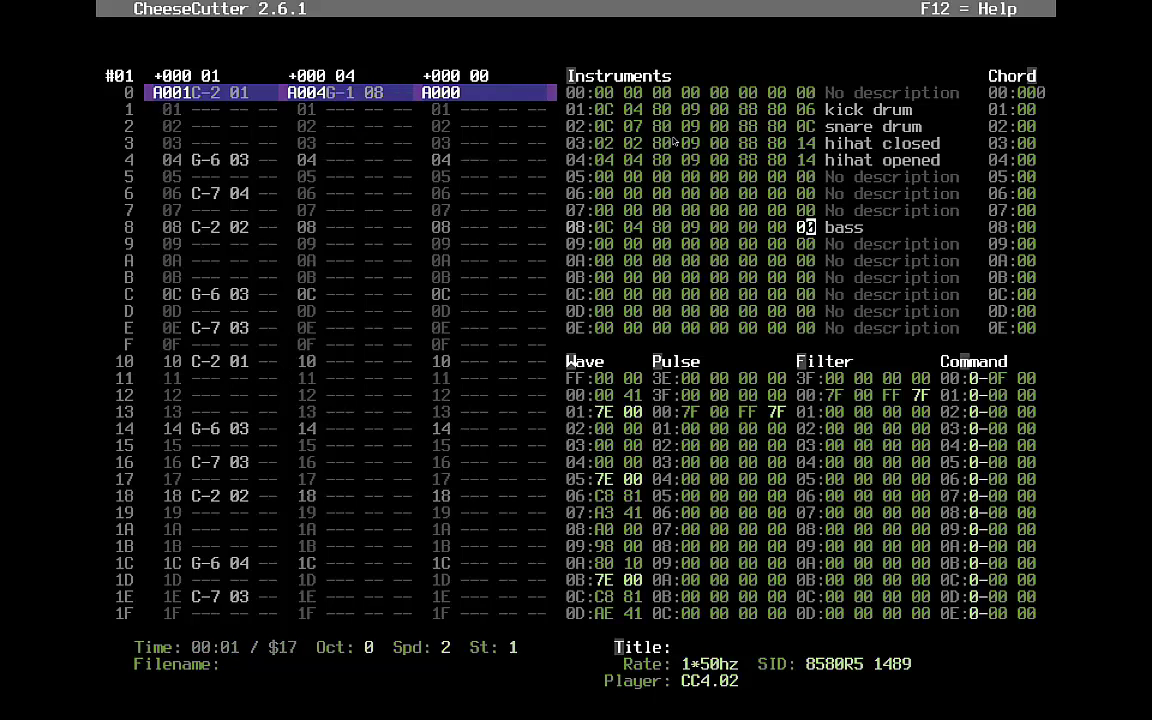
# - Set the bass instrument's pulse table pointer to 84
pyautogui.press('Left')
pyautogui.press('Left')
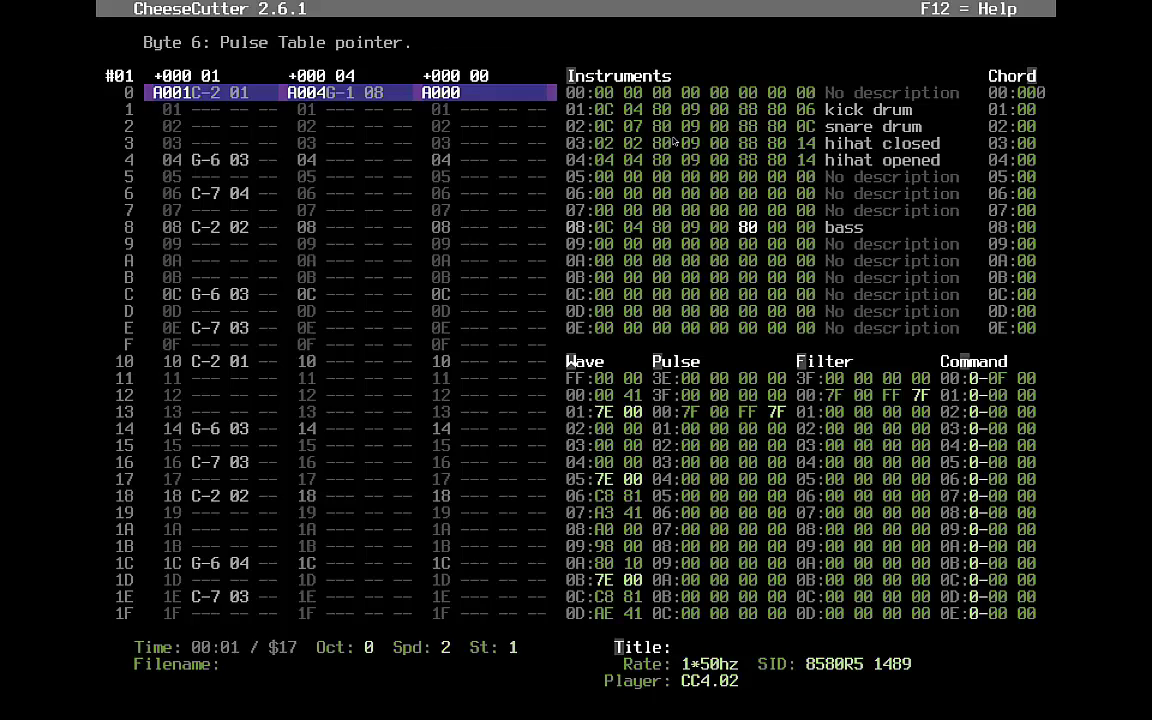
pyautogui.write('84')
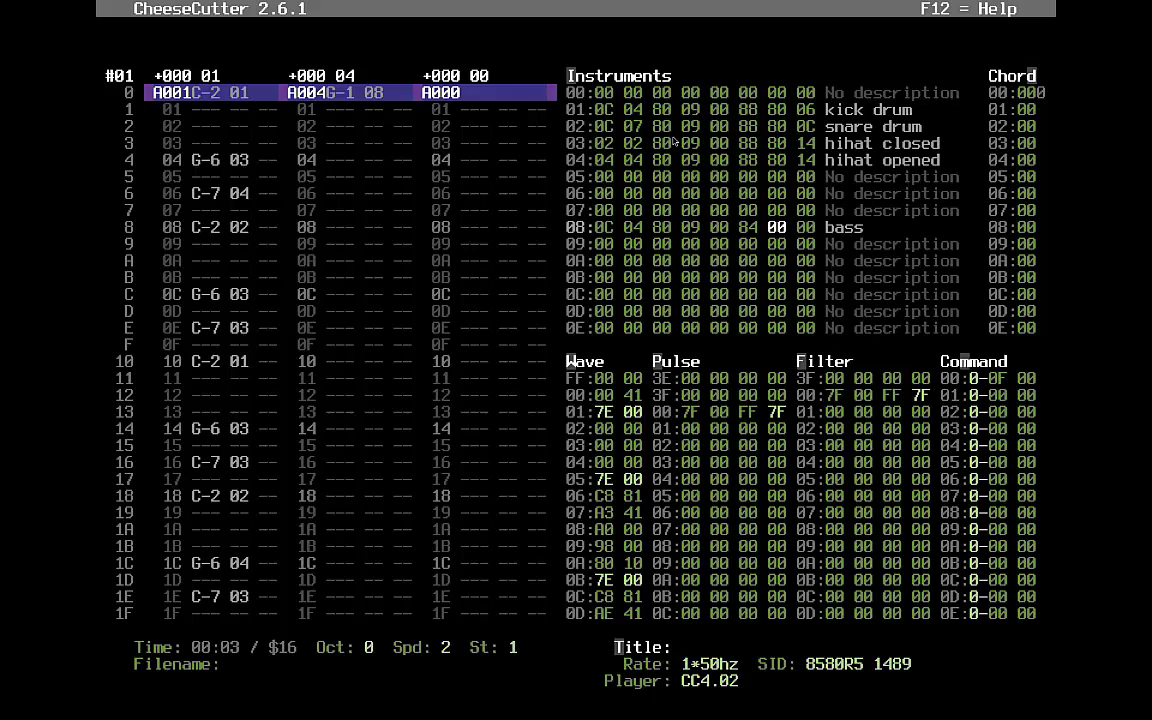
# - Enter 00 41 in wave table row 02 and insert three more blank rows below it
pyautogui.press('Tab')
pyautogui.write('0041')
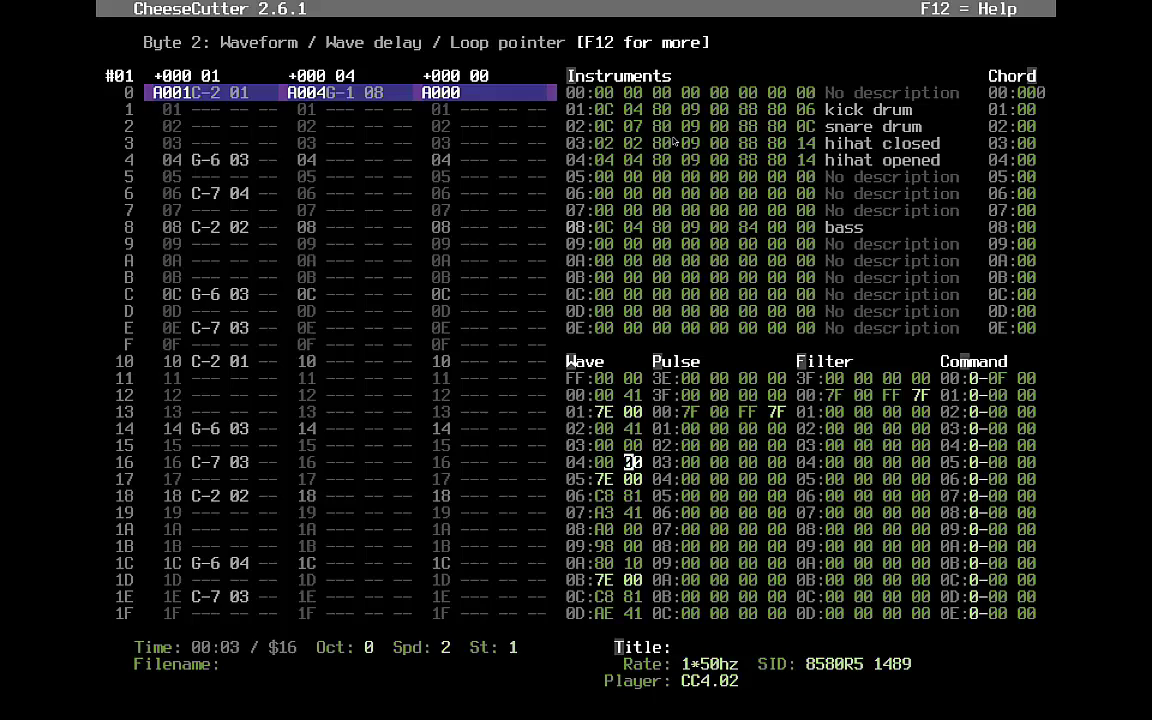
pyautogui.press('Insert')
pyautogui.press('Insert')
pyautogui.press('Insert')
# - Set the second byte of wave table row 07 to 40
pyautogui.press('Down')
pyautogui.press('Down')
pyautogui.press('Down')
pyautogui.press('Down')
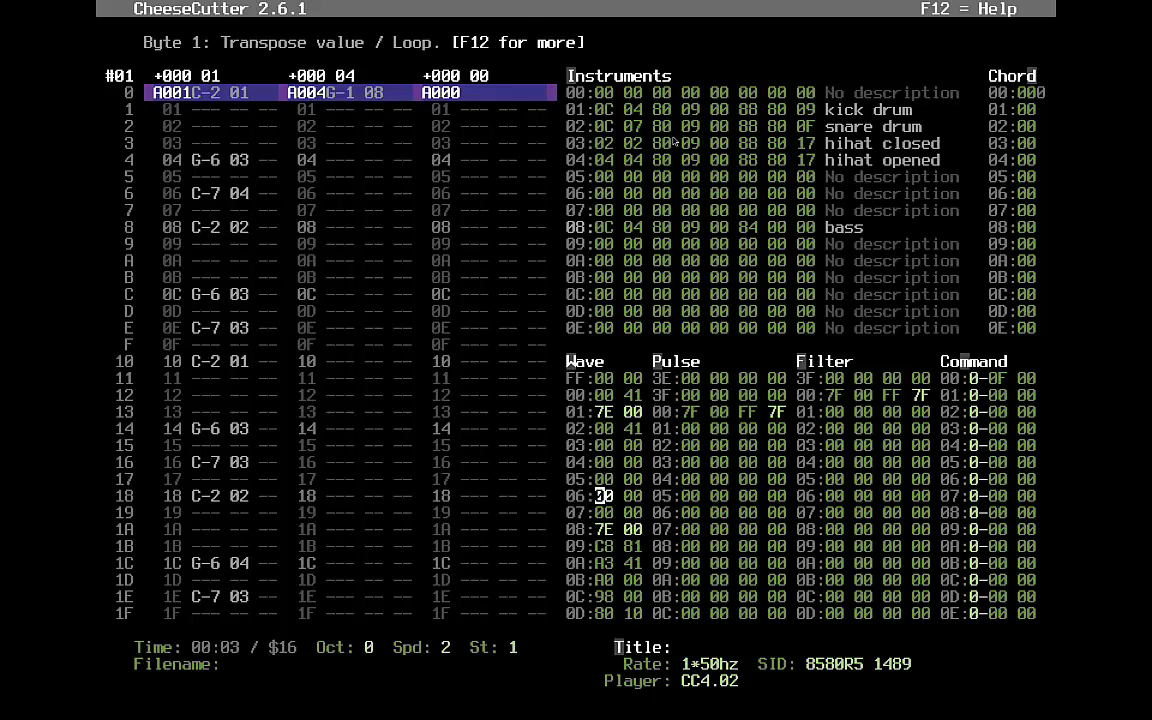
pyautogui.press('Right')
pyautogui.press('Right')
pyautogui.write('40')
# - Set the bass instrument's wave table pointer to 02
pyautogui.press('Up')
pyautogui.press('Up')
pyautogui.press('Up')
pyautogui.press('Up')
pyautogui.press('Up')
pyautogui.press('Down')
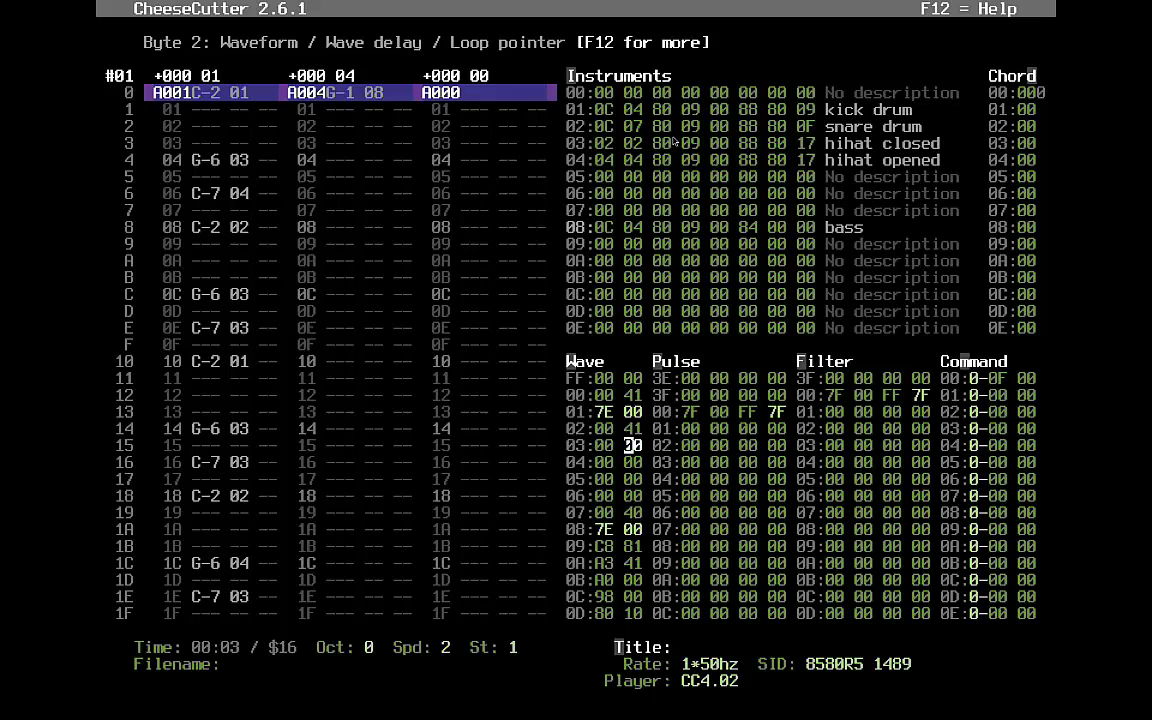
pyautogui.press('Tab')
pyautogui.press('Right')
pyautogui.write('02')
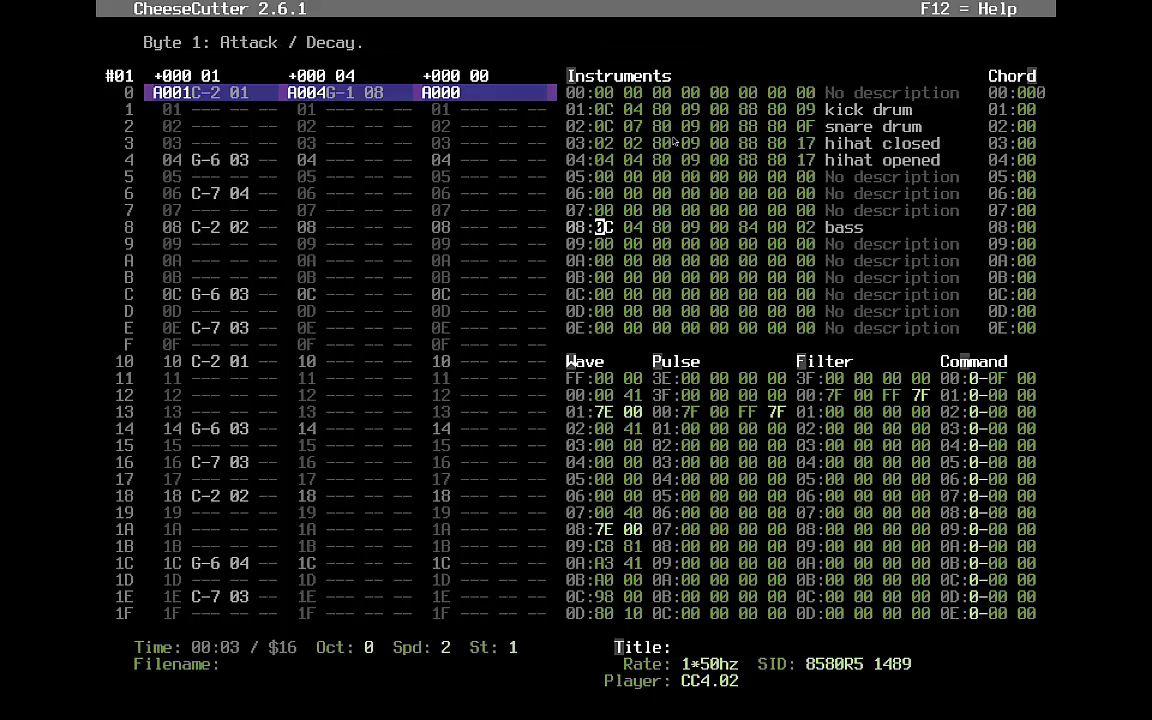
# - Examine the bass wave program from row 02 to row 07
pyautogui.press('Tab')
pyautogui.press('Right')
pyautogui.press('Down')
pyautogui.press('Down')
pyautogui.press('Down')
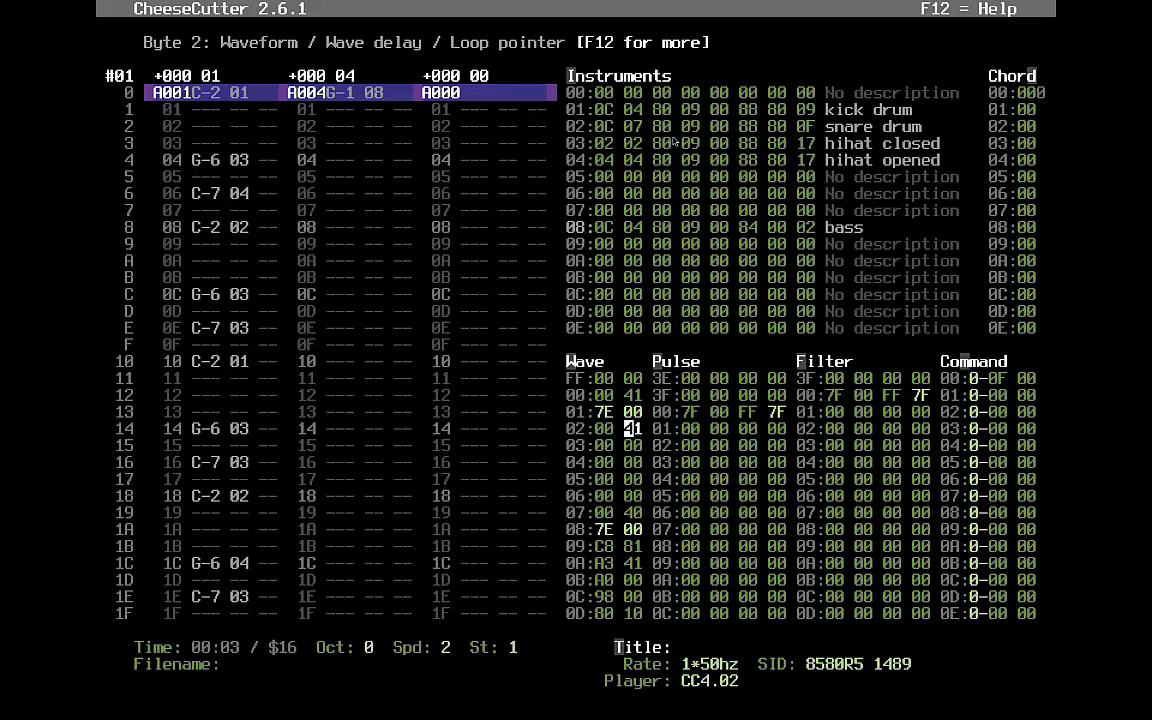
pyautogui.press('Down')
pyautogui.press('Left')
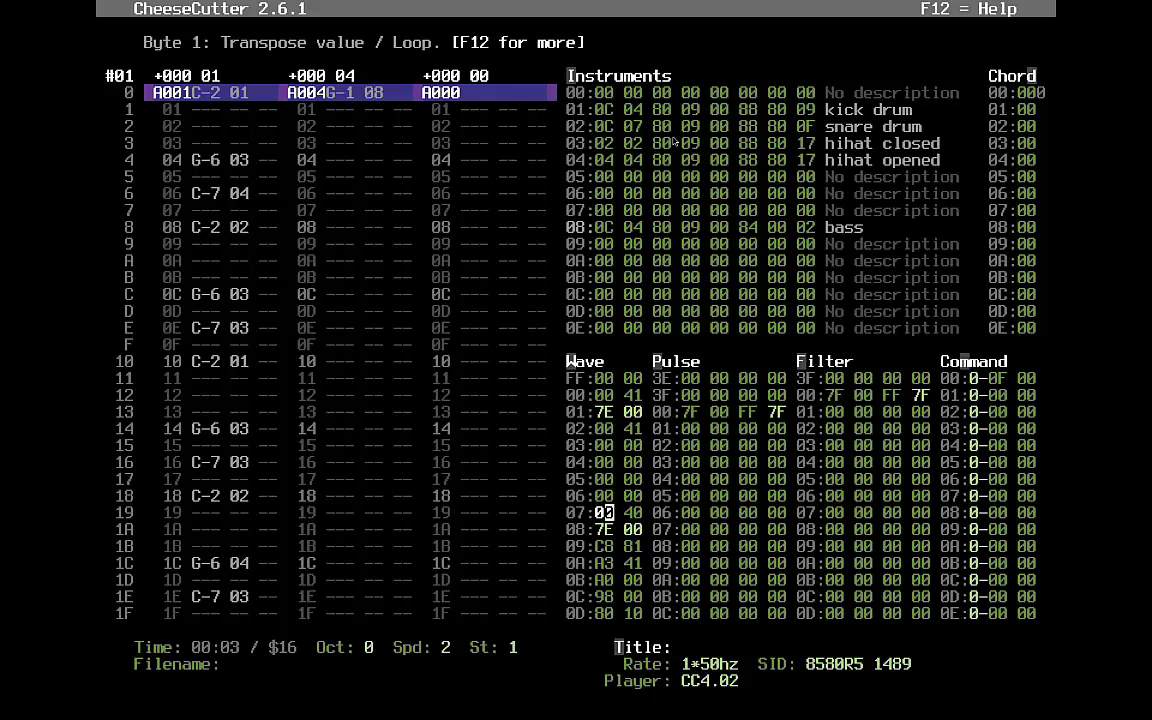
pyautogui.press('Right')
# - Set the bass instrument's sustain/release byte to 02 and play the song
pyautogui.hotkey('shift', 'Tab')
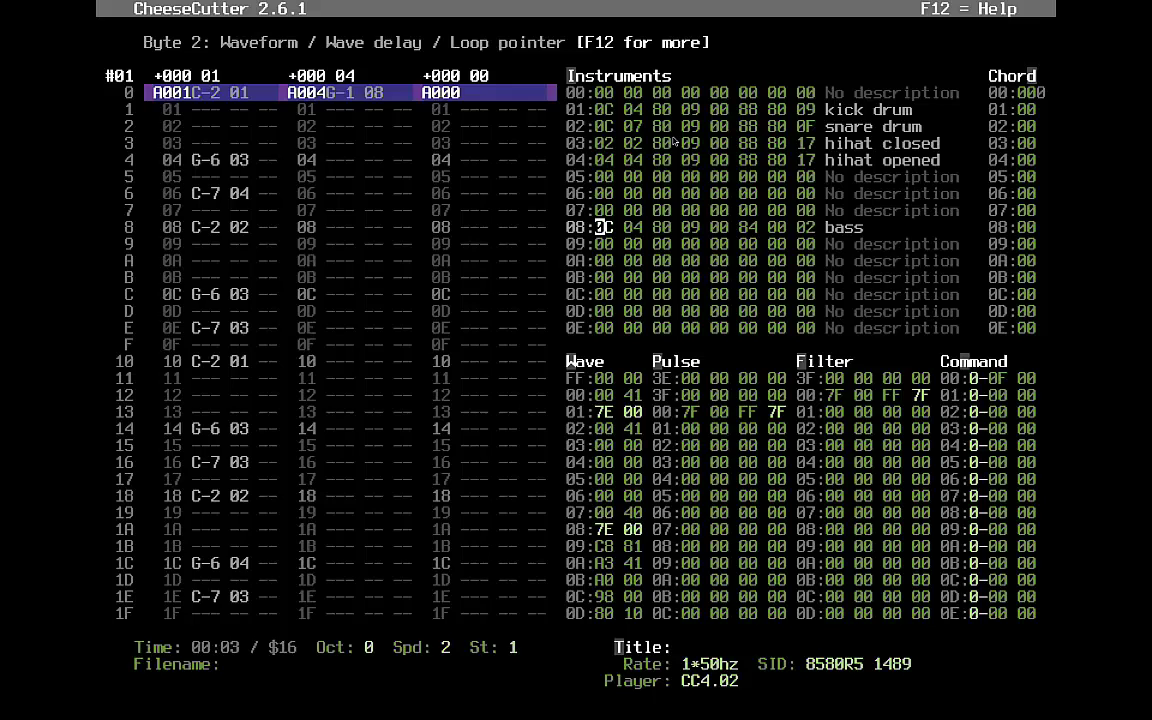
pyautogui.press('Right')
pyautogui.write('02')
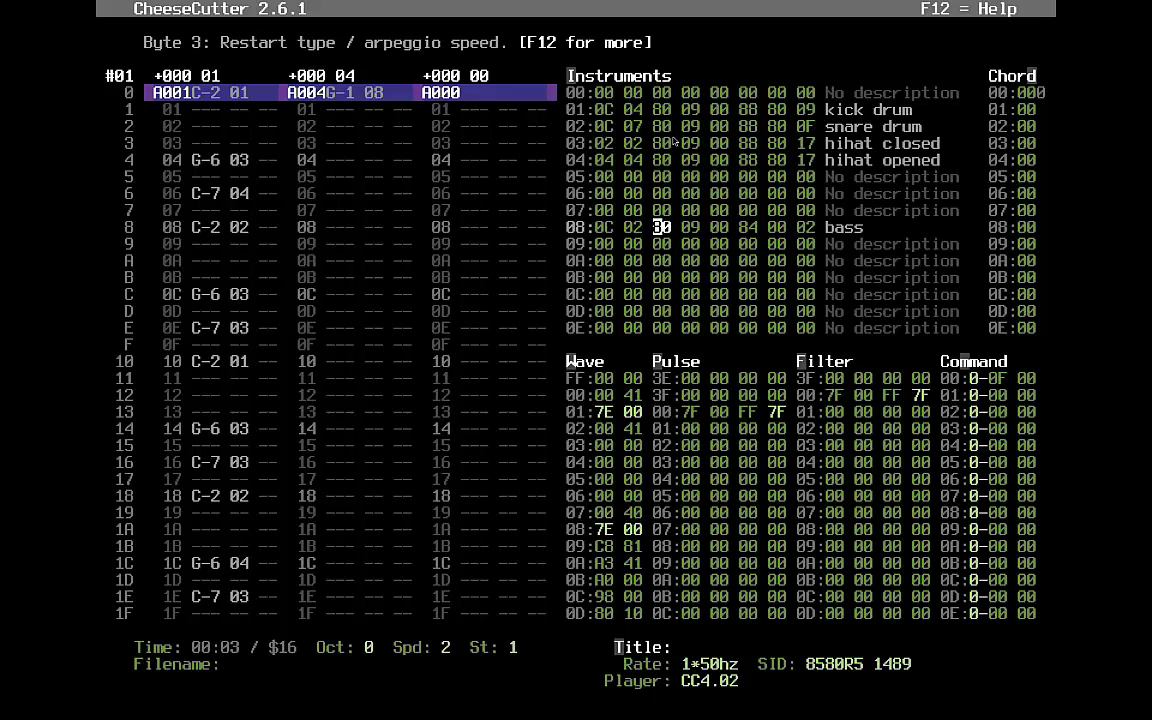
pyautogui.press('Left')
pyautogui.press('F1')
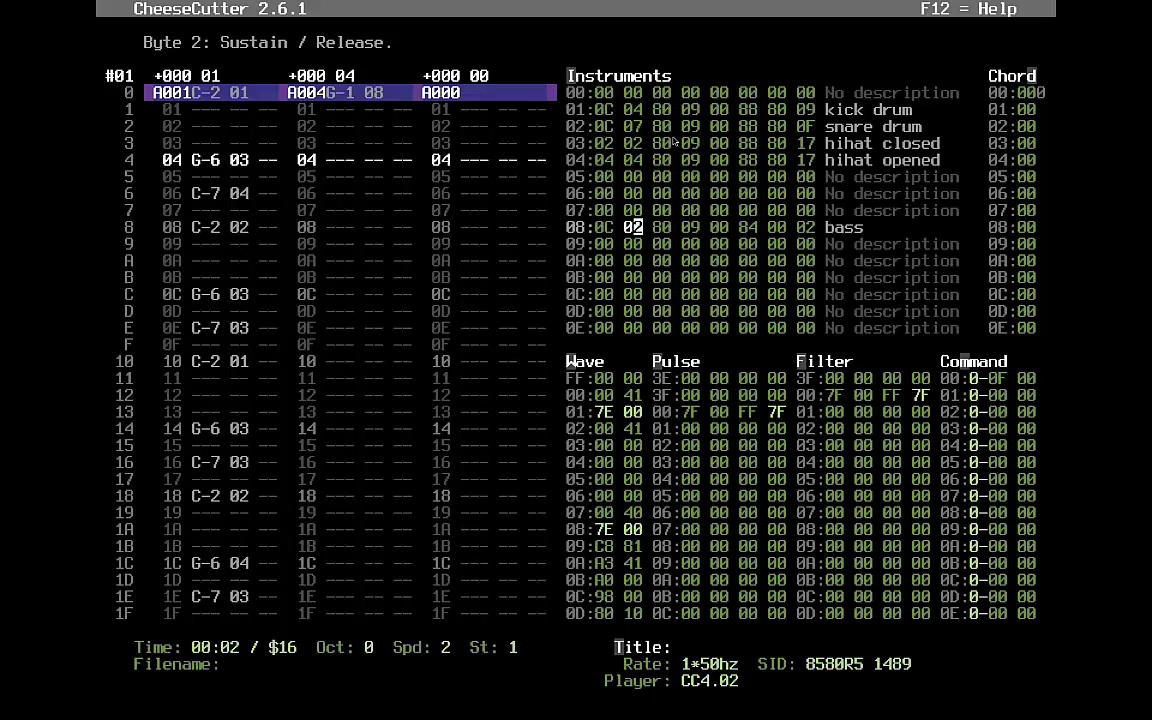
# - Enter the bass note G-1 on row 06 of the second voice's sequence
pyautogui.press('F5')
pyautogui.press('Tab')
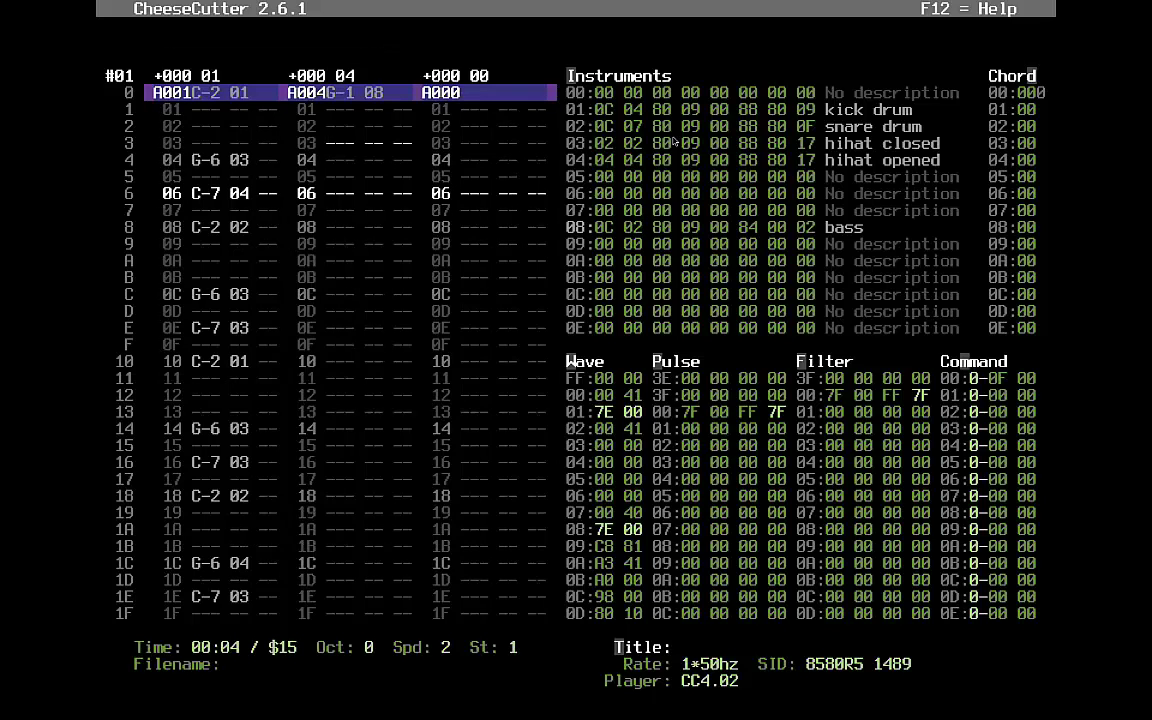
pyautogui.press('Down')
pyautogui.press('Down')
pyautogui.press('Down')
pyautogui.press('t')
# - Restart playback and enter the bass note G-1 on row 0C of the second voice
pyautogui.press('Down')
pyautogui.press('Down')
pyautogui.press('Down')
pyautogui.press('Down')
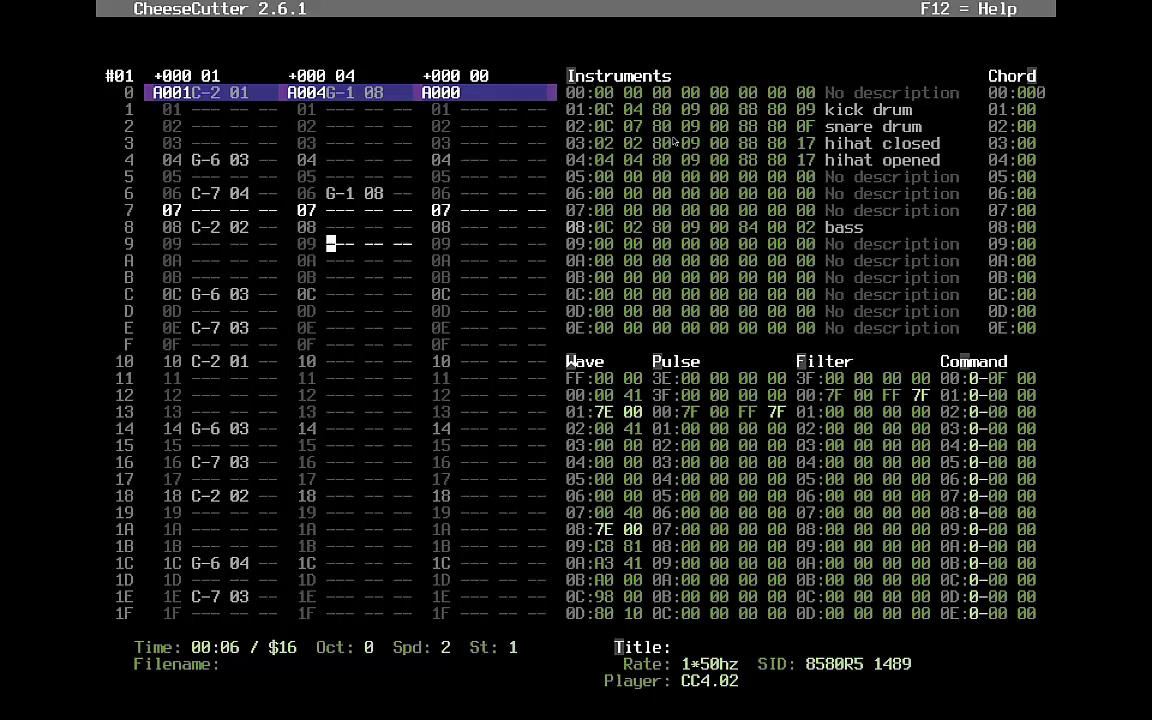
pyautogui.press('F4')
pyautogui.press('F1')
pyautogui.press('Down')
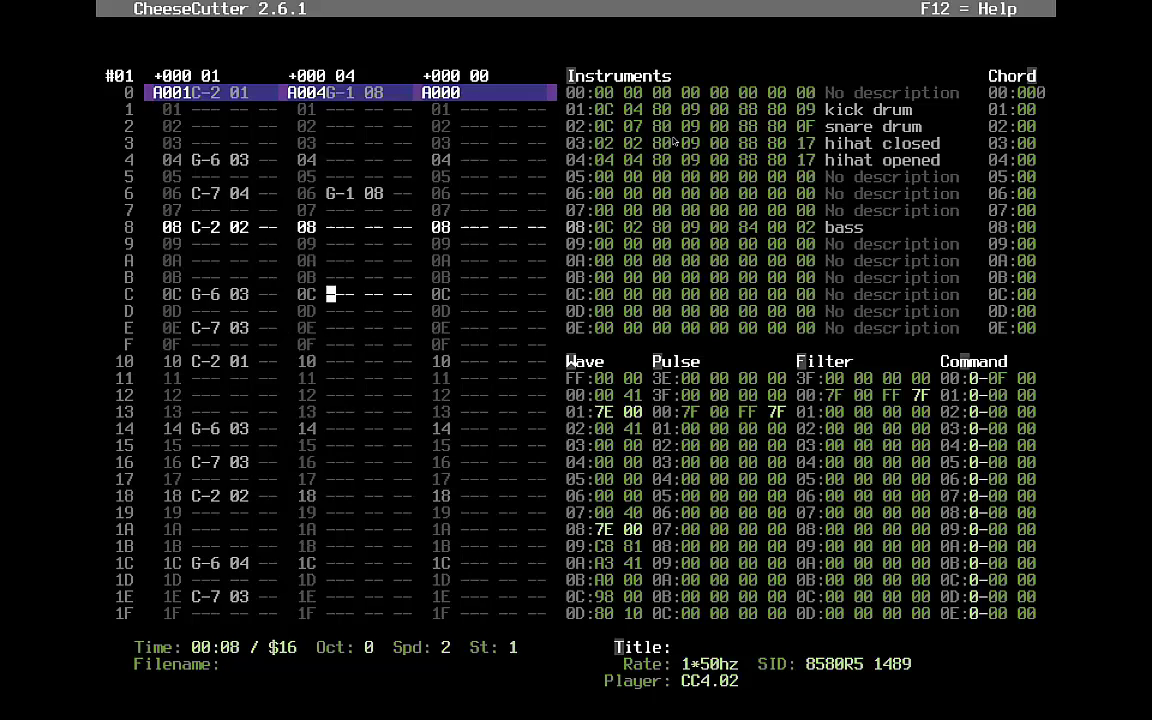
pyautogui.press('t')
# - Enter the bass note A#1 on row 12 of the second voice
pyautogui.press('Down')
pyautogui.press('Down')
pyautogui.press('Down')
pyautogui.press('Down')
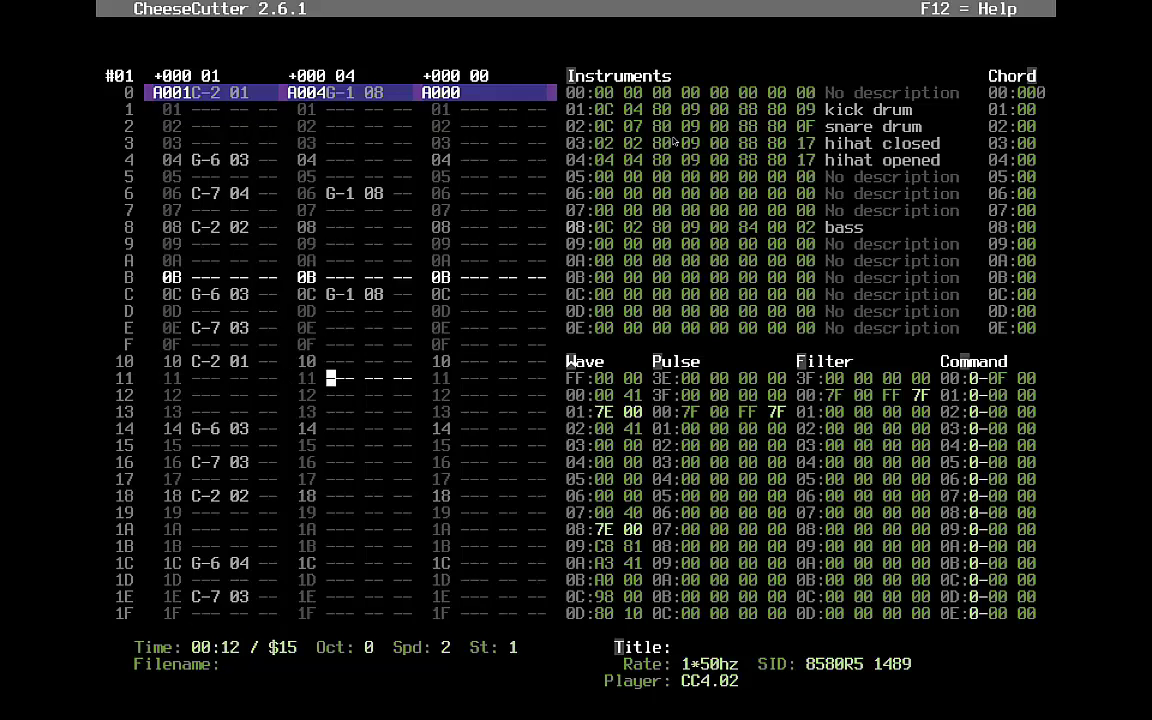
pyautogui.press('Down')
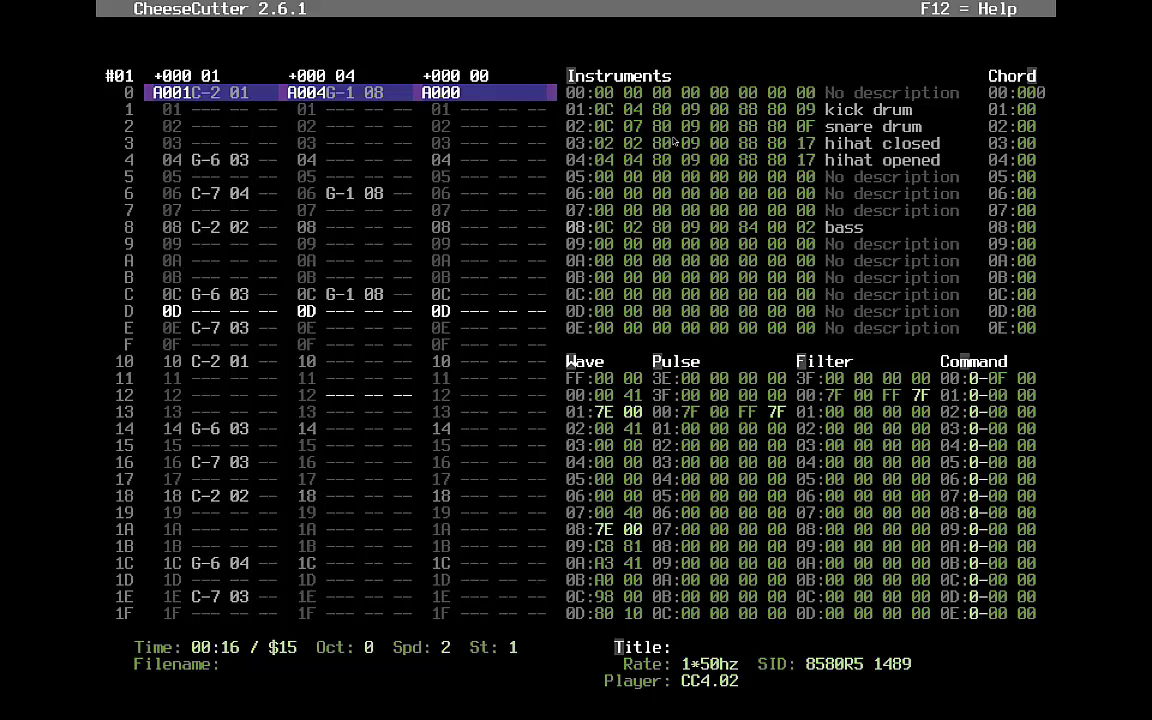
pyautogui.press('j')
# - Enter the bass note C-2 on row 18 of the second voice
pyautogui.press('Down')
pyautogui.press('Down')
pyautogui.press('Down')
pyautogui.press('Down')
pyautogui.press('Down')
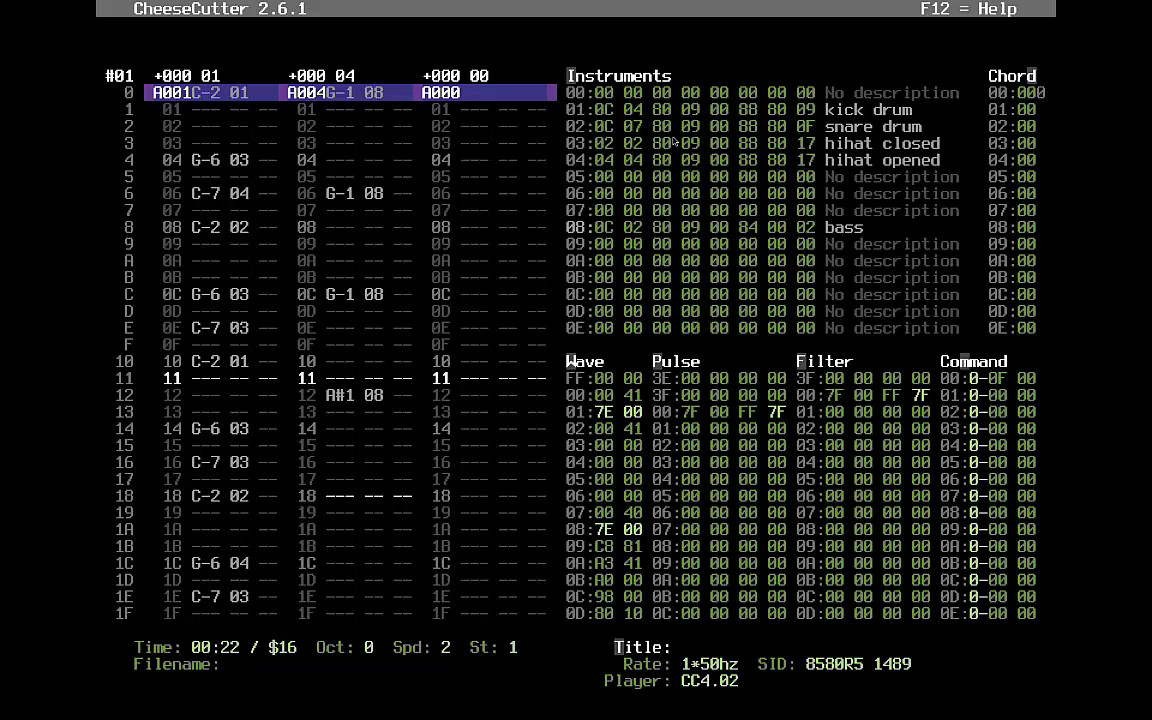
pyautogui.press('q')
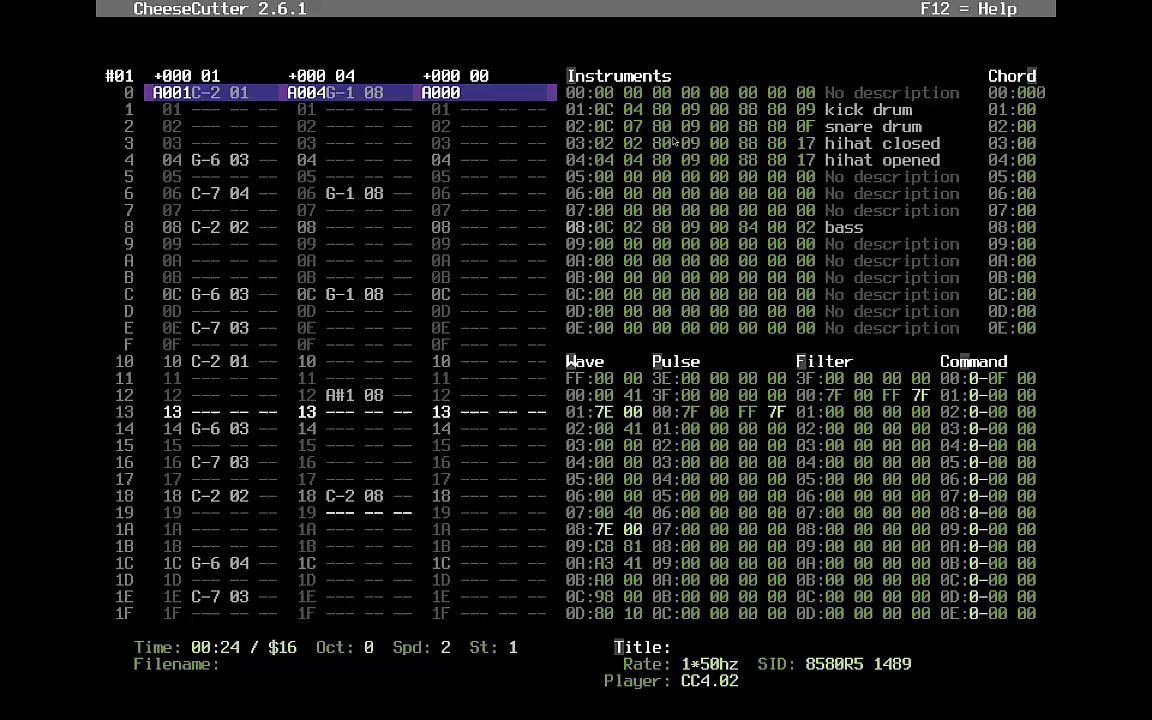
# - Enter the bass notes C#2 on row 1C and D-2 on row 1E of the second voice
pyautogui.press('Down')
pyautogui.press('Down')
pyautogui.press('Down')
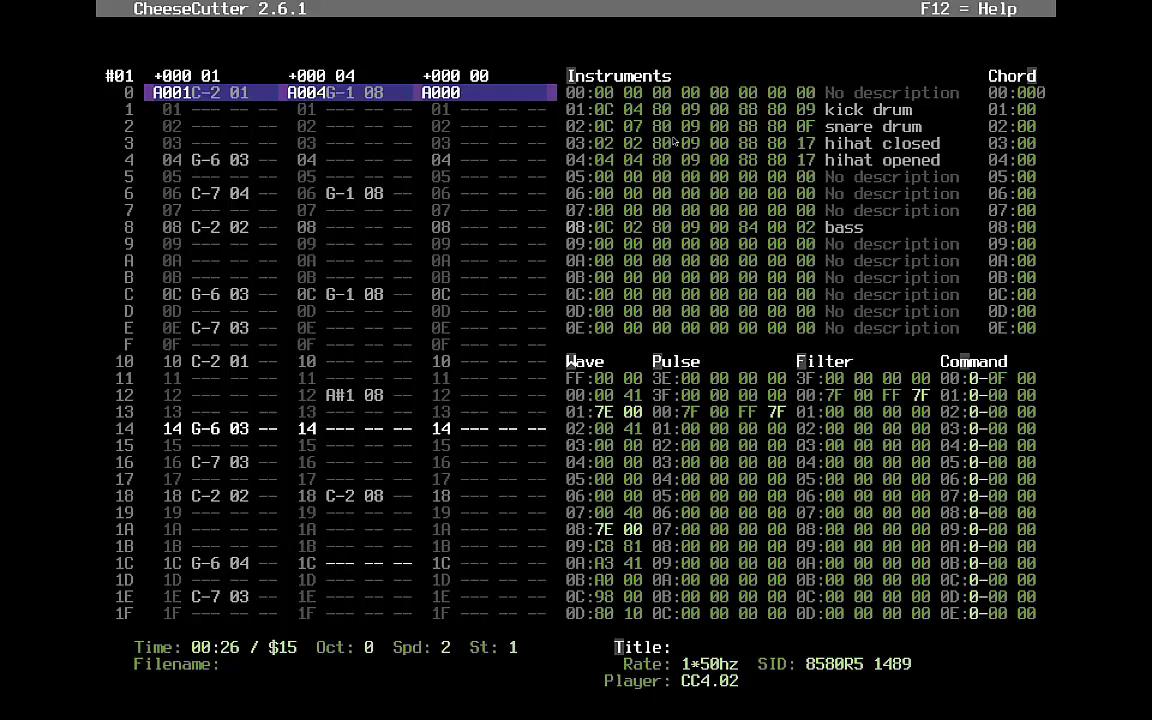
pyautogui.press('2')
pyautogui.press('Down')
pyautogui.press('w')
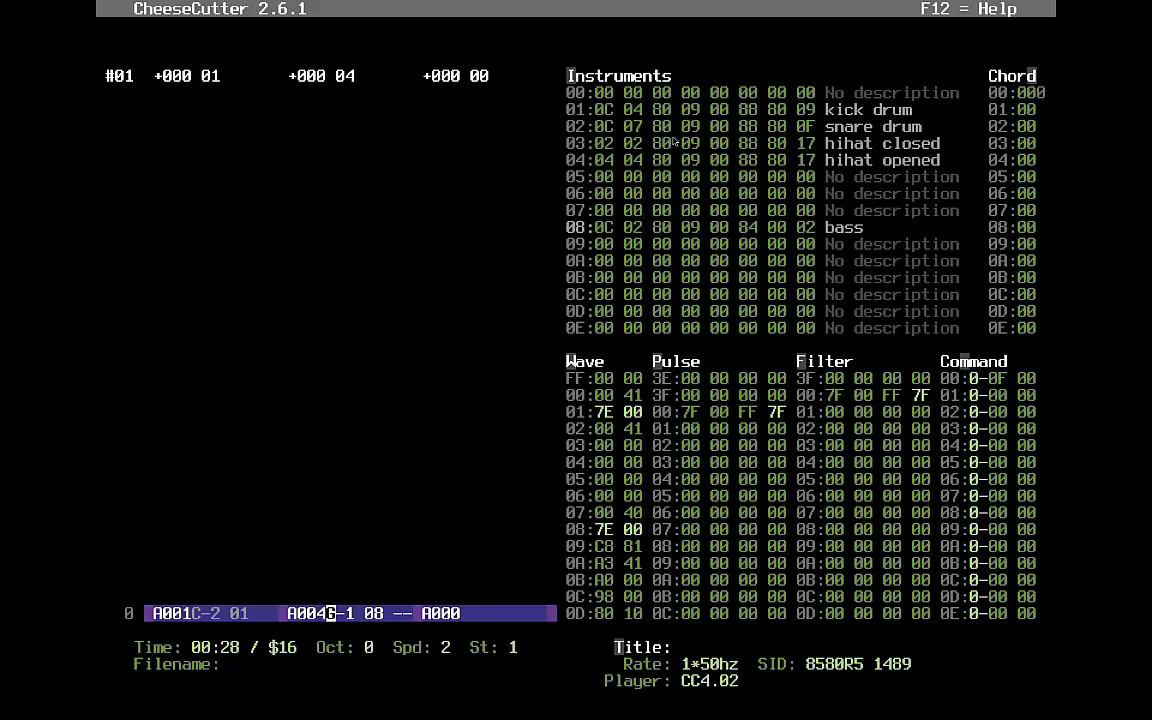
# - Listen to the playing song while going back up through the second voice's bass line
pyautogui.press('Up')
pyautogui.press('Up')
pyautogui.press('Up')
pyautogui.press('Up')
pyautogui.press('Up')
pyautogui.press('Up')
pyautogui.press('Up')
pyautogui.press('Up')
pyautogui.press('Up')
pyautogui.press('Up')
pyautogui.press('Up')
pyautogui.press('Up')
pyautogui.press('Up')
pyautogui.press('Up')
pyautogui.press('Up')
pyautogui.press('Up')
pyautogui.press('Up')
pyautogui.press('Up')
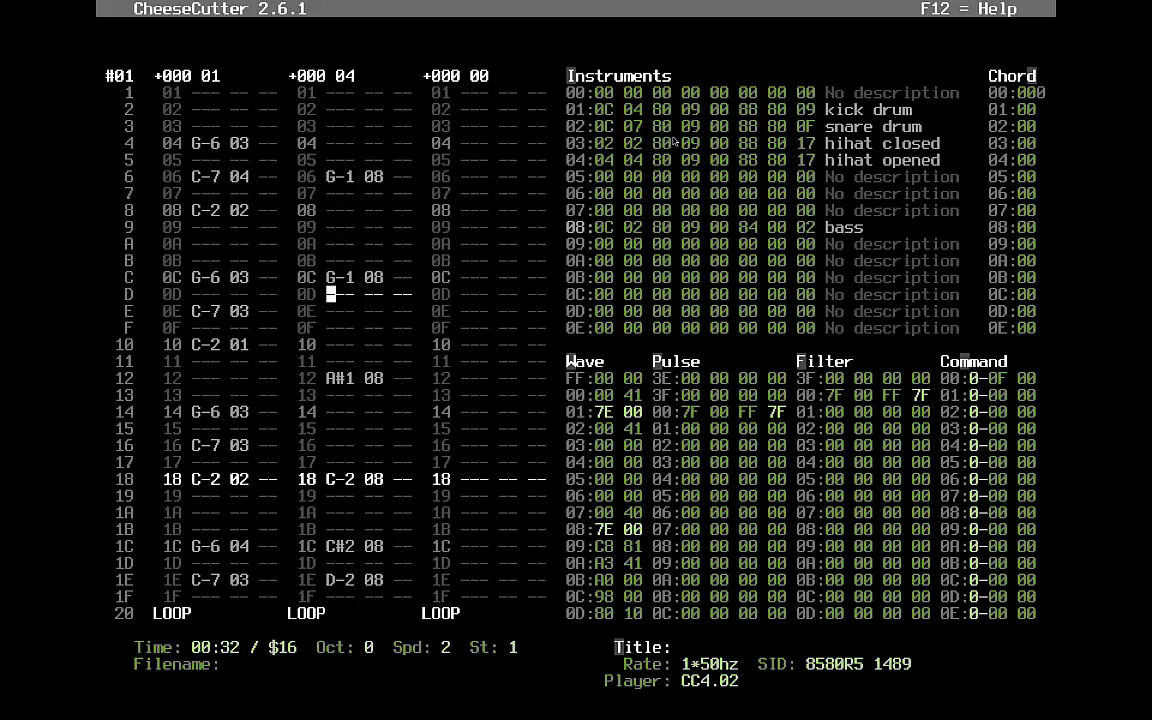
pyautogui.press('Up')
pyautogui.press('Up')
pyautogui.press('Up')
pyautogui.press('Up')
pyautogui.press('Up')
pyautogui.press('Up')
pyautogui.press('Up')
pyautogui.press('Up')
pyautogui.press('Up')
# - Extend the track list to four positions, with sequence 01 in voice one, 04 in voice two and 08 to 0B in voice three
pyautogui.press('Left')
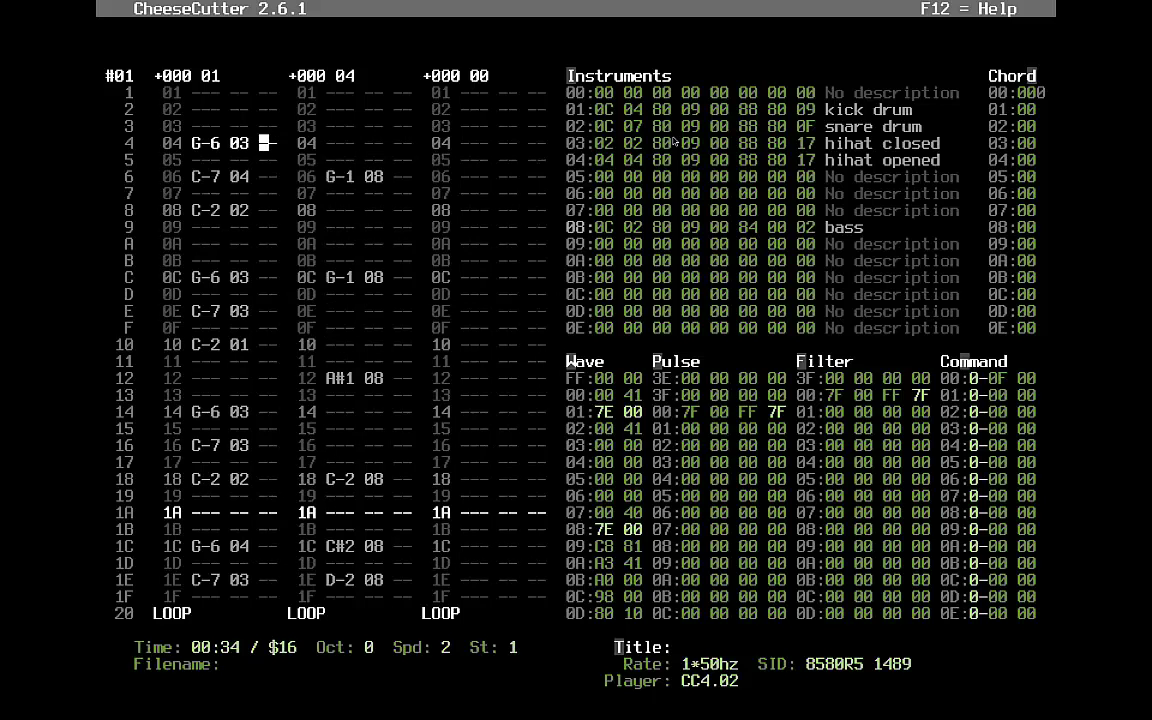
pyautogui.press('F5')
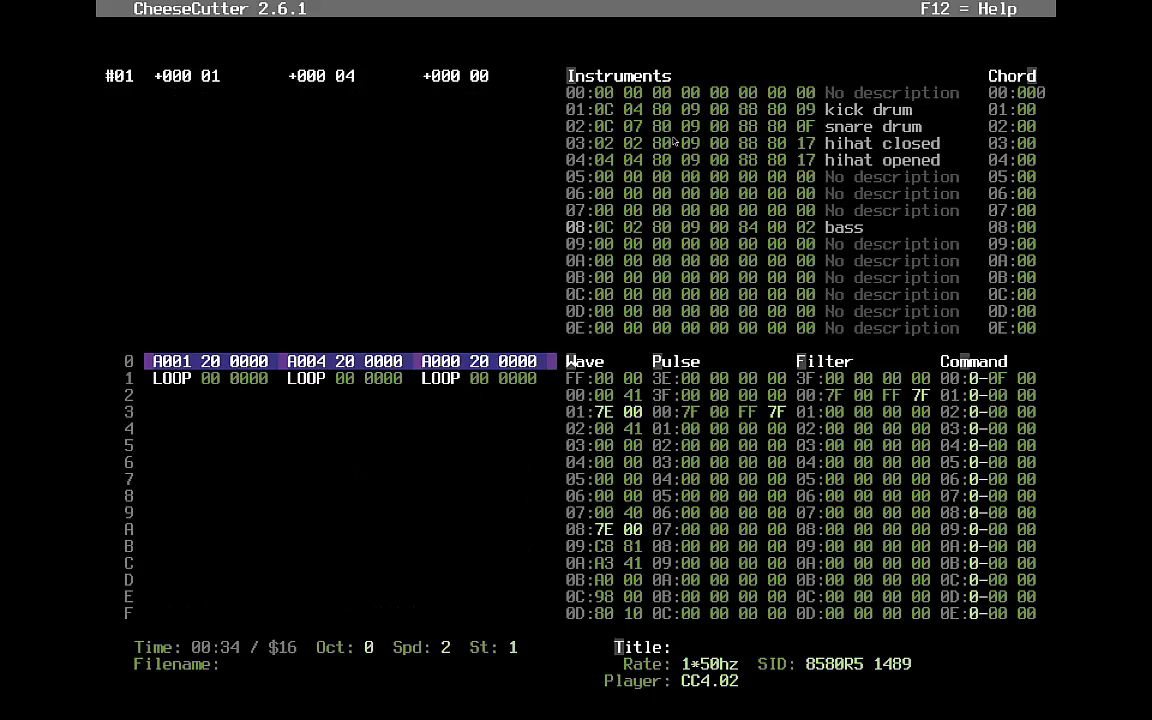
pyautogui.hotkey('ctrl', 'v')
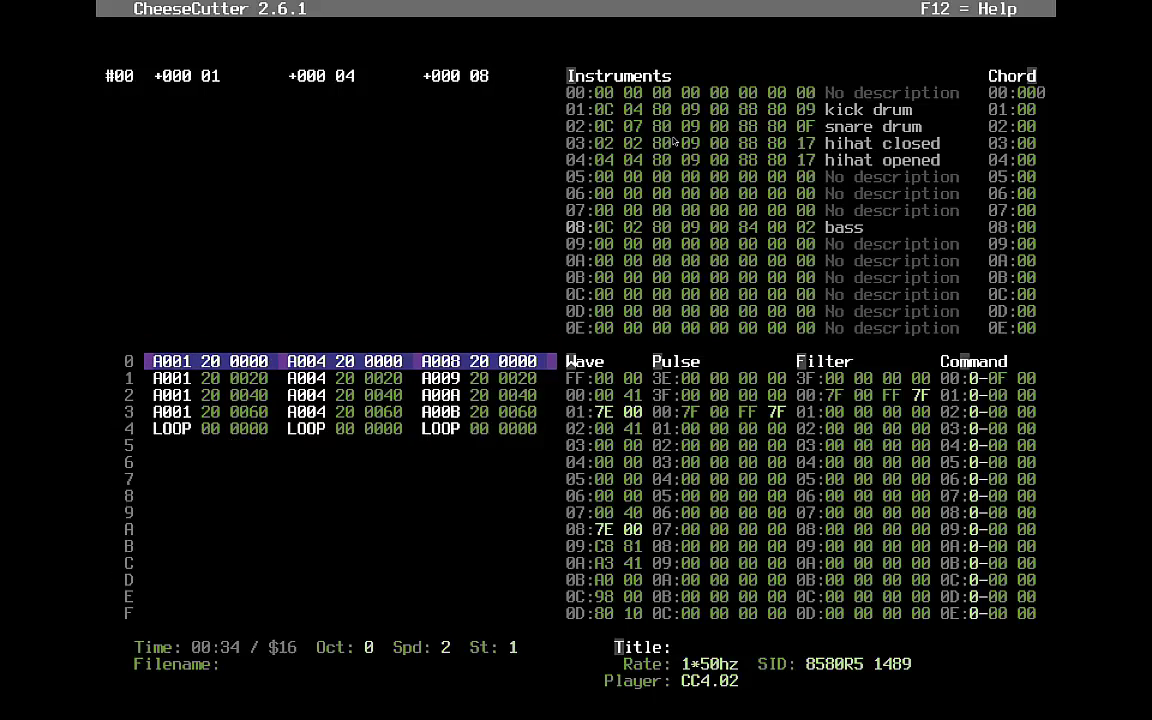
# - Test the song from its beginning, stop it, and replay it from a playback start mark at row 20
pyautogui.press('F1')
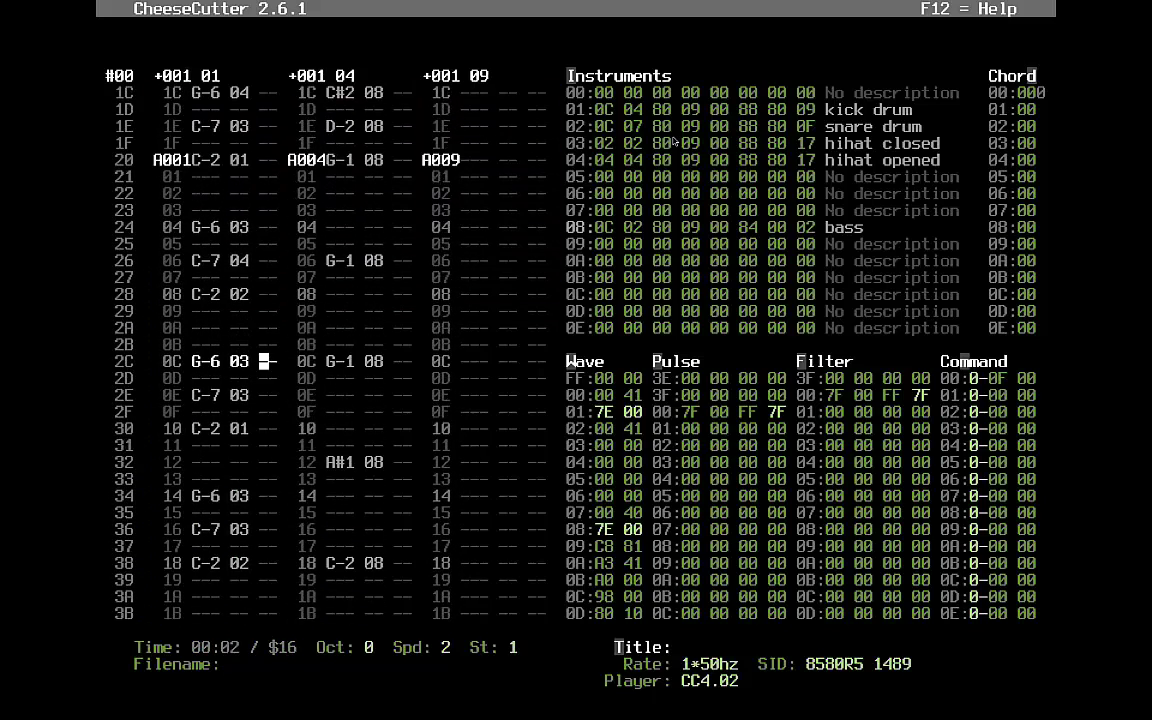
pyautogui.press('F4')
pyautogui.press('Up')
pyautogui.press('Up')
pyautogui.press('Up')
pyautogui.press('Up')
pyautogui.press('Up')
pyautogui.press('Up')
pyautogui.press('Up')
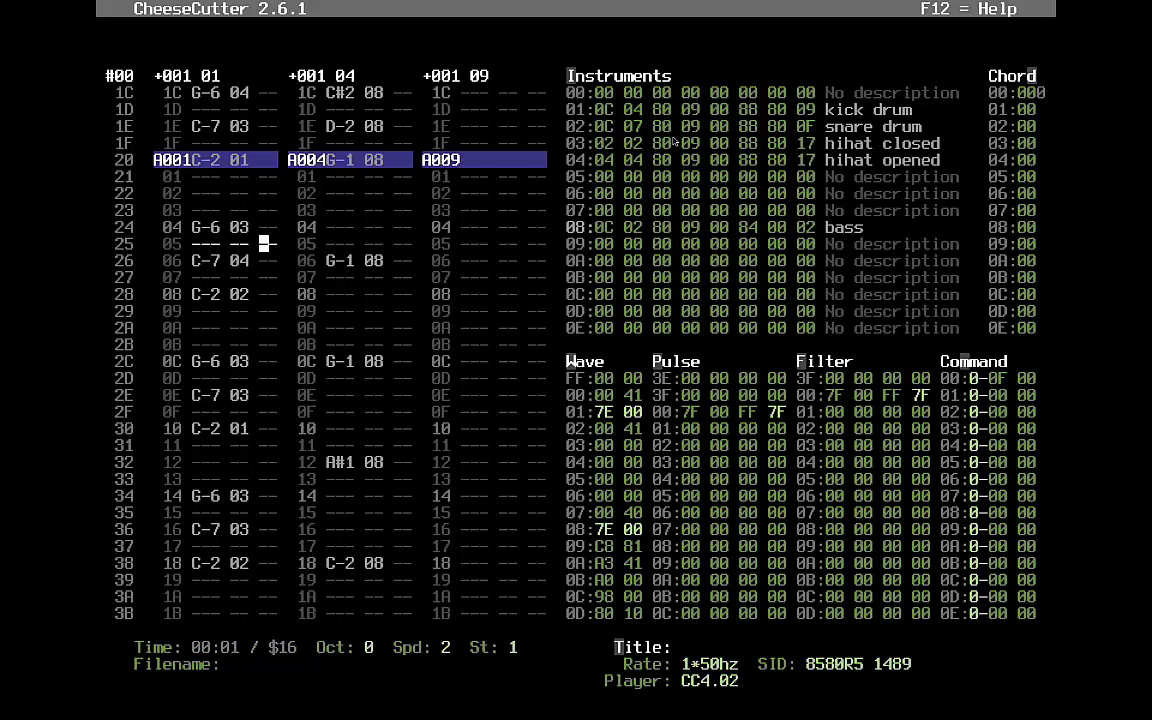
pyautogui.press('F2')
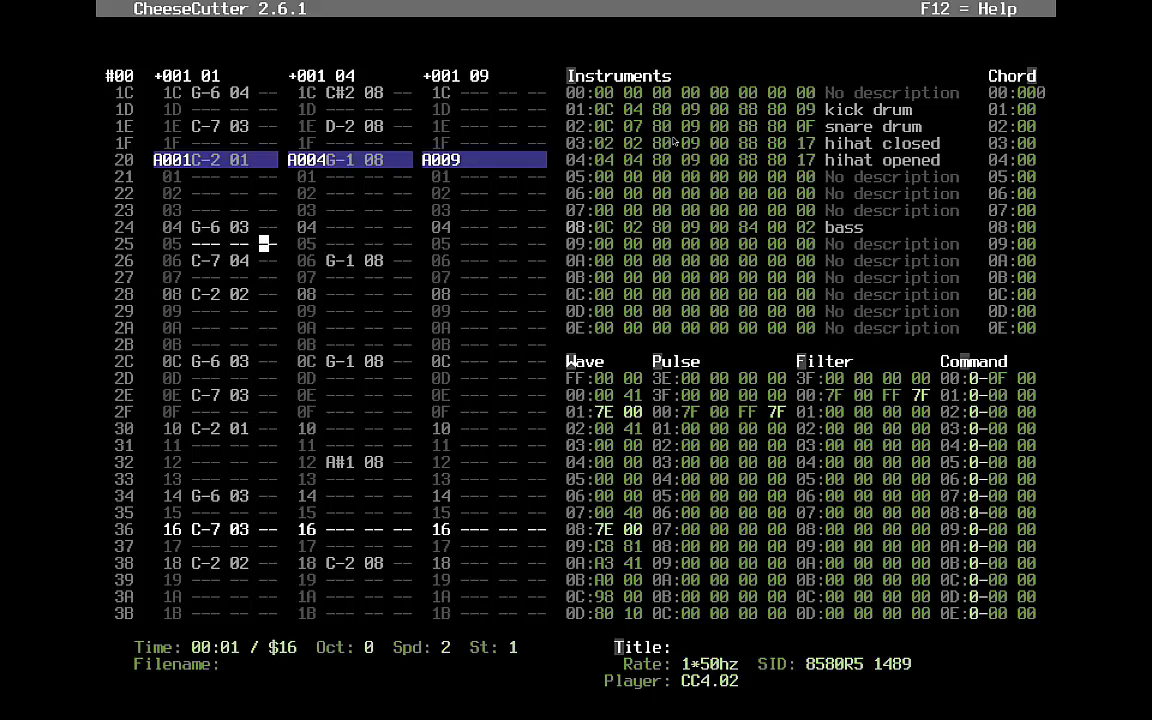
# - Play the song from its beginning, switching playback tracking off and back on while it runs
pyautogui.press('Up')
pyautogui.press('Up')
pyautogui.press('Up')
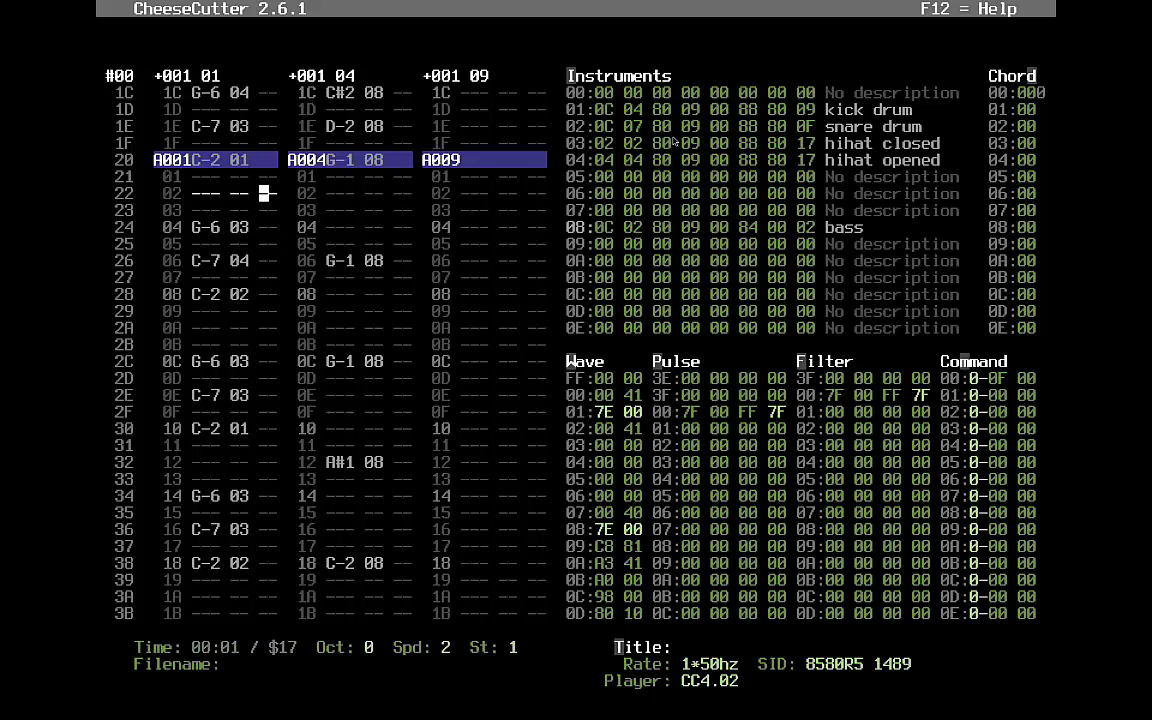
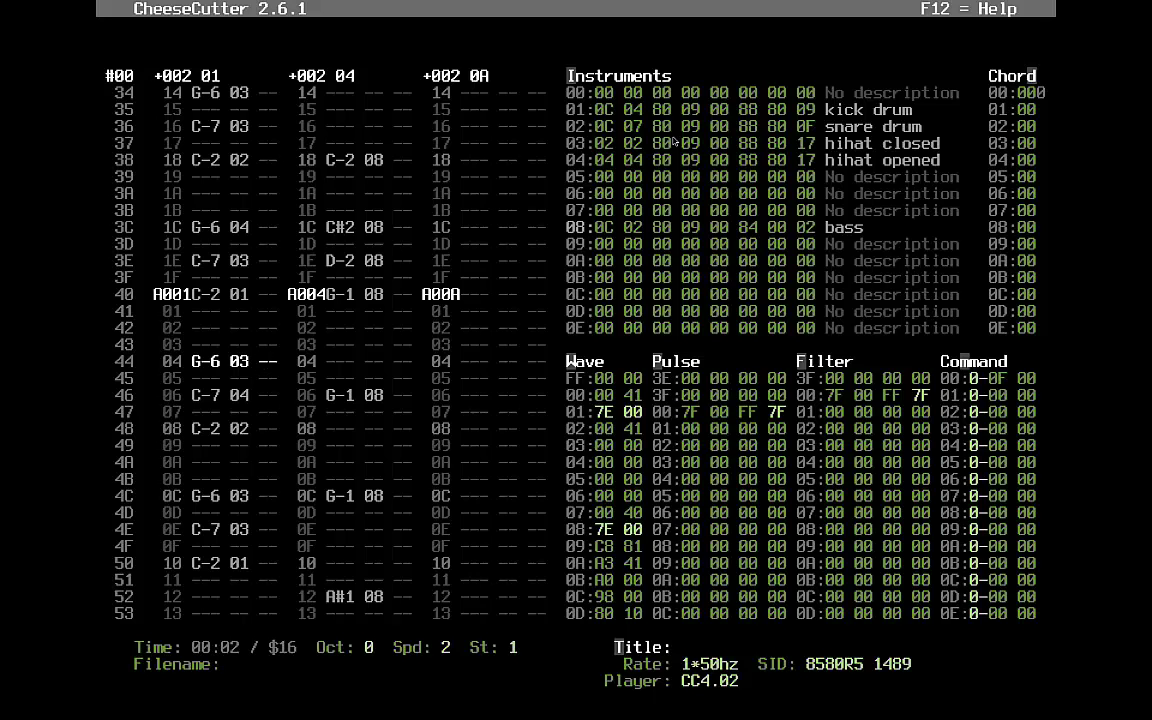
pyautogui.press('F1')
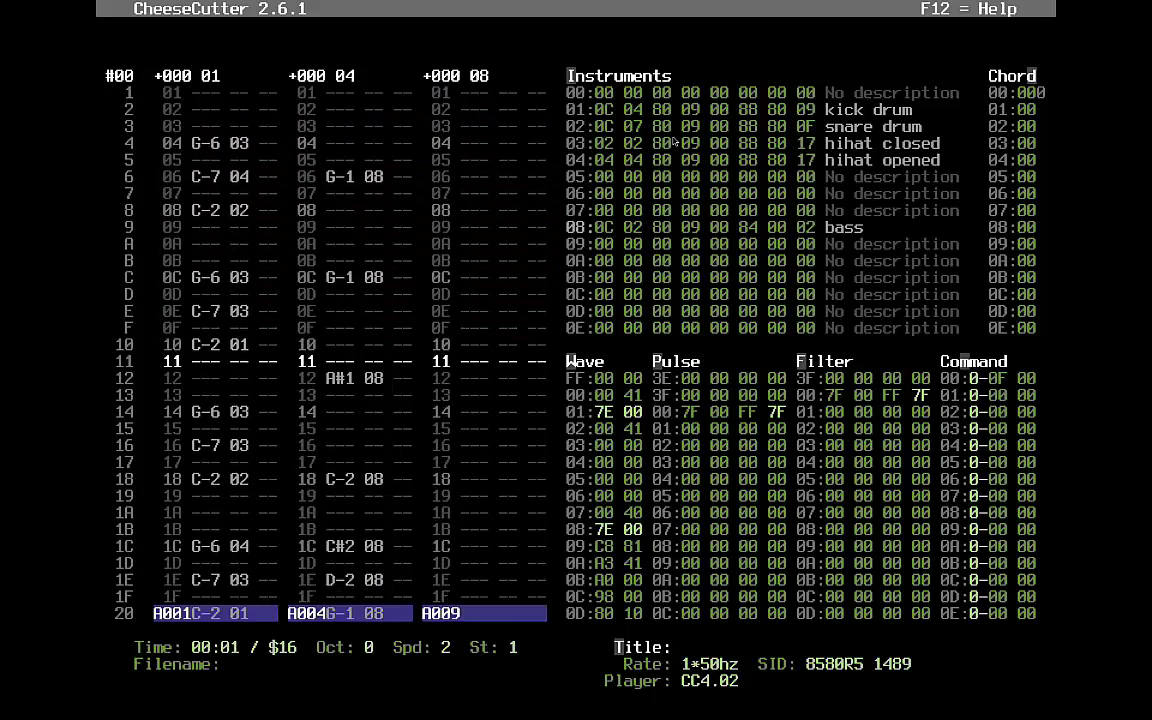
pyautogui.press('Scroll_Lock')
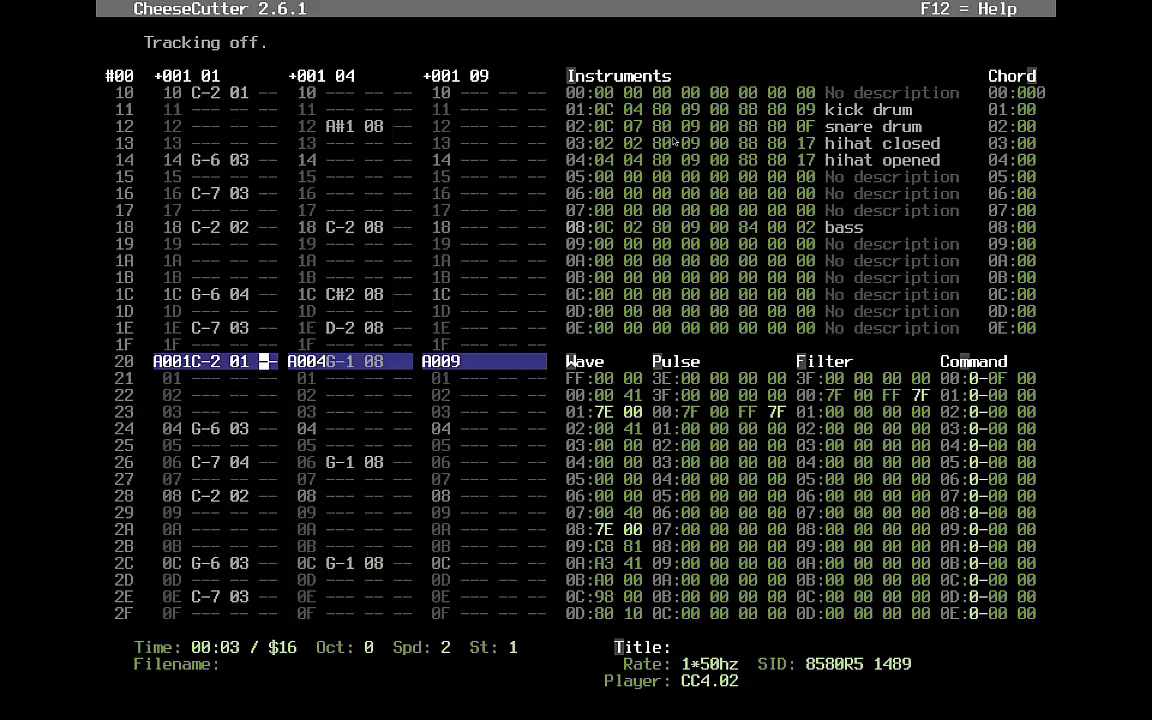
pyautogui.press('Scroll_Lock')
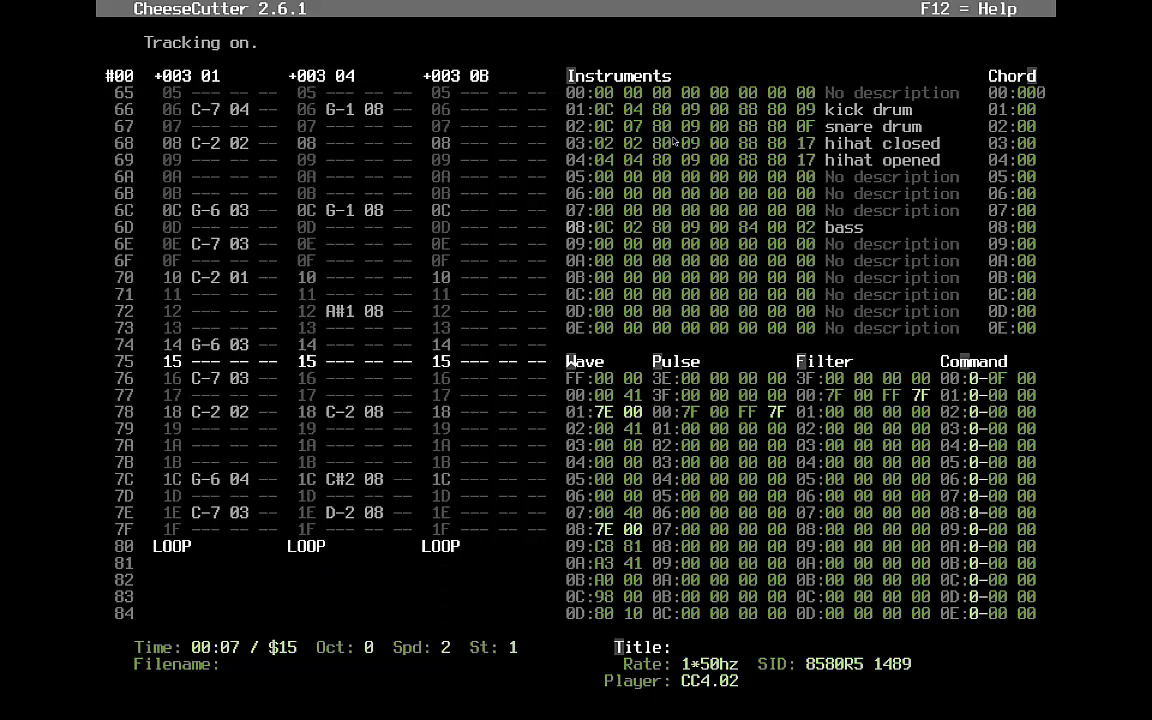
# - Look back up through the three voices from the end of the song to row 3A in the second track position
pyautogui.press('Up')
pyautogui.press('Up')
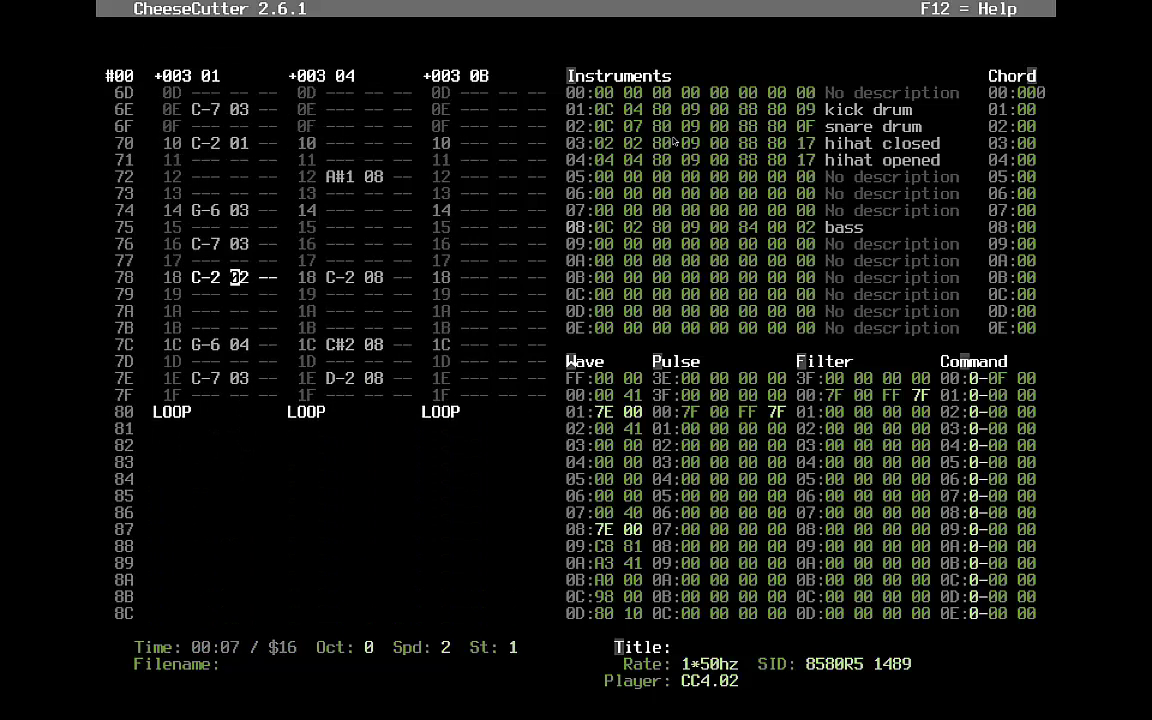
pyautogui.press('Up')
pyautogui.press('Up')
pyautogui.press('Up')
pyautogui.press('Up')
pyautogui.press('Up')
pyautogui.press('Up')
pyautogui.press('Up')
pyautogui.press('Up')
pyautogui.press('Up')
pyautogui.press('Up')
pyautogui.press('Up')
pyautogui.press('Up')
pyautogui.press('Up')
pyautogui.press('Up')
pyautogui.press('Up')
pyautogui.press('Up')
pyautogui.press('Up')
pyautogui.press('Up')
pyautogui.press('Up')
pyautogui.press('Up')
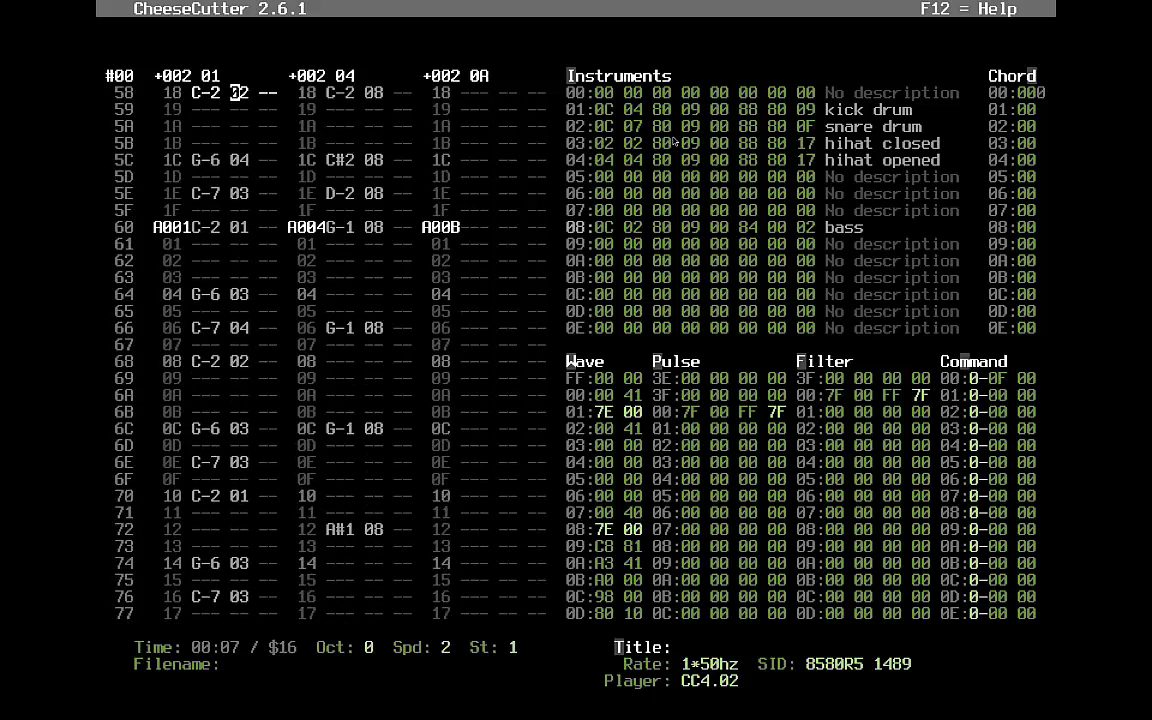
pyautogui.press('Up')
pyautogui.press('Up')
pyautogui.press('Up')
pyautogui.press('Up')
pyautogui.press('Up')
pyautogui.press('Up')
pyautogui.press('Up')
pyautogui.press('Up')
pyautogui.press('Up')
pyautogui.press('Up')
pyautogui.press('Up')
pyautogui.press('Up')
pyautogui.press('Up')
pyautogui.press('Up')
pyautogui.press('Up')
pyautogui.press('Up')
pyautogui.press('Up')
pyautogui.press('Up')
pyautogui.press('Up')
pyautogui.press('Up')
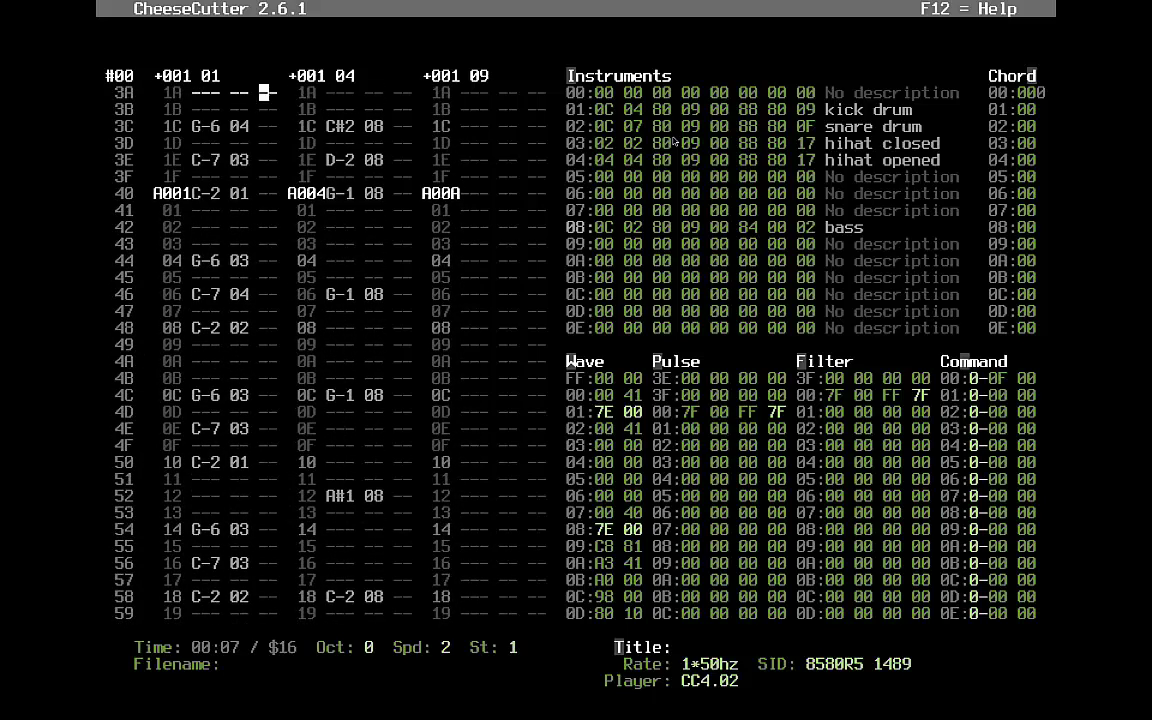
# - Examine the drum and bass sequences down through the third and fourth track positions to the end of the song
pyautogui.press('Down')
pyautogui.press('Down')
pyautogui.press('Down')
pyautogui.press('Down')
pyautogui.press('Down')
pyautogui.press('Down')
pyautogui.press('Down')
pyautogui.press('Down')
pyautogui.press('Down')
pyautogui.press('Down')
pyautogui.press('Down')
pyautogui.press('Down')
pyautogui.press('Down')
pyautogui.press('Down')
pyautogui.press('Down')
pyautogui.press('Down')
pyautogui.press('Down')
pyautogui.press('Down')
pyautogui.press('Down')
pyautogui.press('Down')
pyautogui.press('Down')
pyautogui.press('Down')
pyautogui.press('Down')
pyautogui.press('Down')
pyautogui.press('Down')
pyautogui.press('Down')
pyautogui.press('Down')
pyautogui.press('Down')
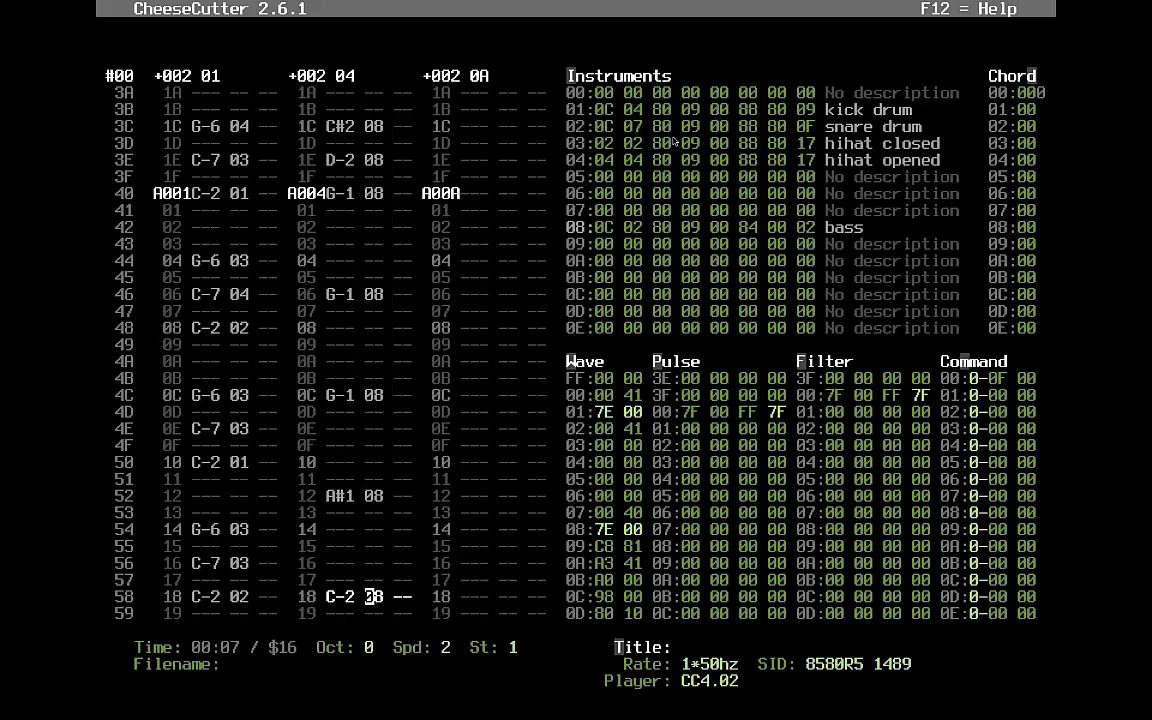
pyautogui.press('Down')
pyautogui.press('Down')
pyautogui.press('Down')
pyautogui.press('Left')
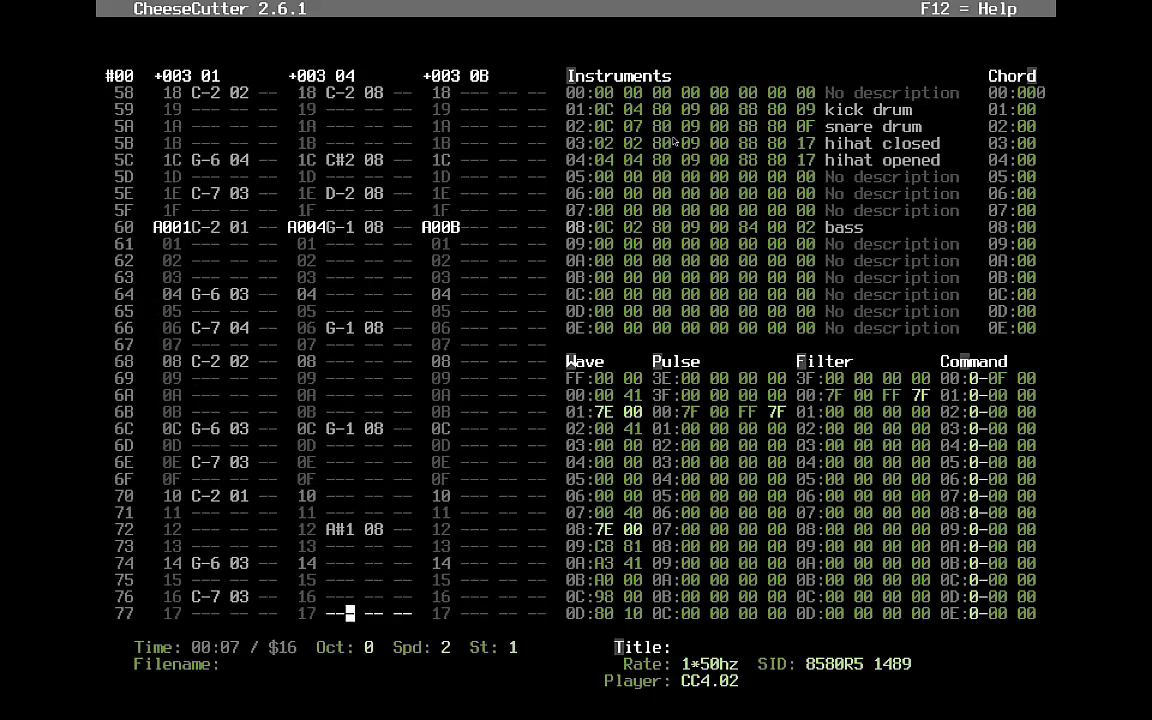
pyautogui.press('Down')
pyautogui.press('Down')
pyautogui.press('Down')
pyautogui.press('Down')
pyautogui.press('Down')
pyautogui.press('Down')
pyautogui.press('Down')
pyautogui.press('Down')
pyautogui.press('Up')
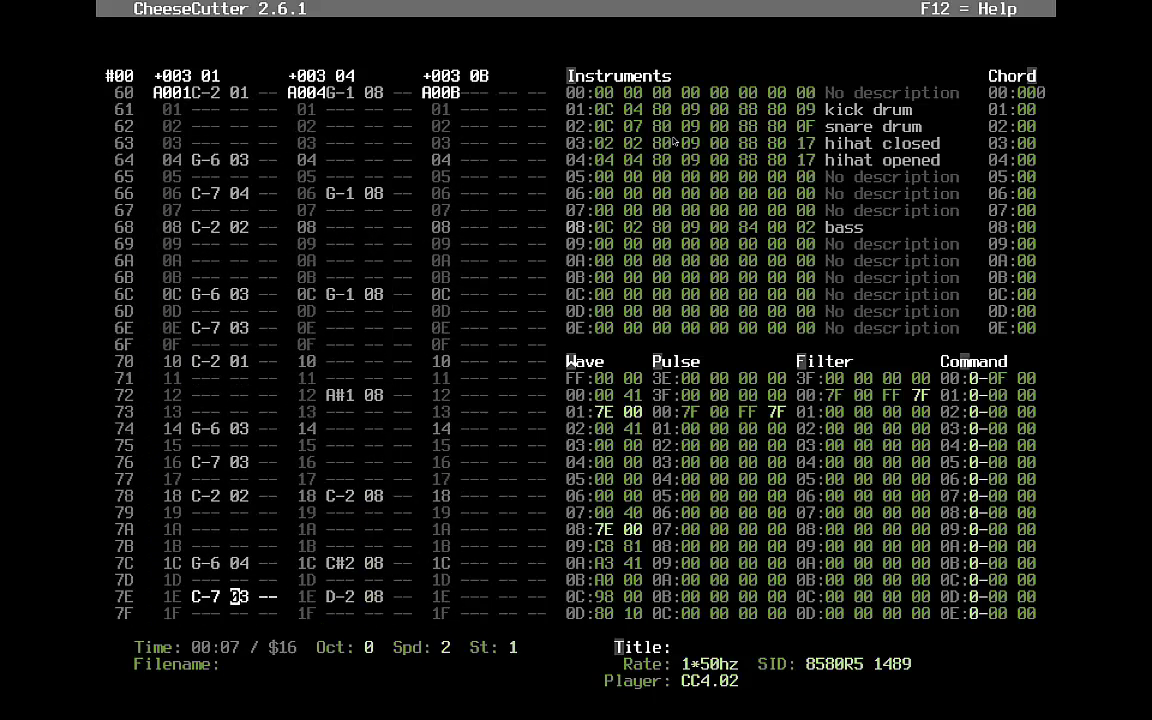
# - Look back up through the three voices from row 7E in the fourth track position to row 32 in the second
pyautogui.press('Up')
pyautogui.press('Up')
pyautogui.press('Up')
pyautogui.press('Up')
pyautogui.press('Up')
pyautogui.press('Up')
pyautogui.press('Up')
pyautogui.press('Up')
pyautogui.press('Up')
pyautogui.press('Up')
pyautogui.press('Up')
pyautogui.press('Up')
pyautogui.press('Up')
pyautogui.press('Up')
pyautogui.press('Up')
pyautogui.press('Up')
pyautogui.press('Up')
pyautogui.press('Up')
pyautogui.press('Up')
pyautogui.press('Up')
pyautogui.press('Up')
pyautogui.press('Up')
pyautogui.press('Up')
pyautogui.press('Up')
pyautogui.press('Up')
pyautogui.press('Up')
pyautogui.press('Up')
pyautogui.press('Up')
pyautogui.press('Up')
pyautogui.press('Up')
pyautogui.press('Up')
pyautogui.press('Up')
pyautogui.press('Up')
pyautogui.press('Up')
pyautogui.press('Up')
pyautogui.press('Up')
pyautogui.press('Up')
pyautogui.press('Up')
pyautogui.press('Up')
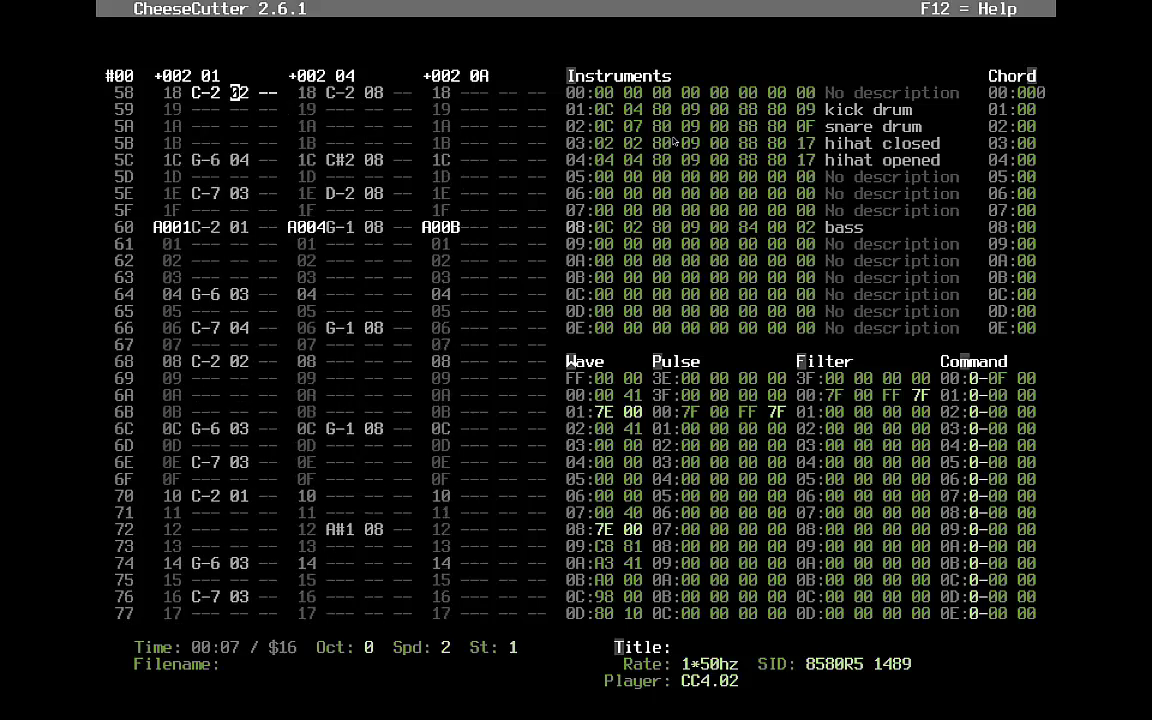
pyautogui.press('Up')
pyautogui.press('Up')
pyautogui.press('Up')
pyautogui.press('Up')
pyautogui.press('Up')
pyautogui.press('Up')
pyautogui.press('Up')
pyautogui.press('Up')
pyautogui.press('Up')
pyautogui.press('Up')
pyautogui.press('Up')
pyautogui.press('Up')
pyautogui.press('Up')
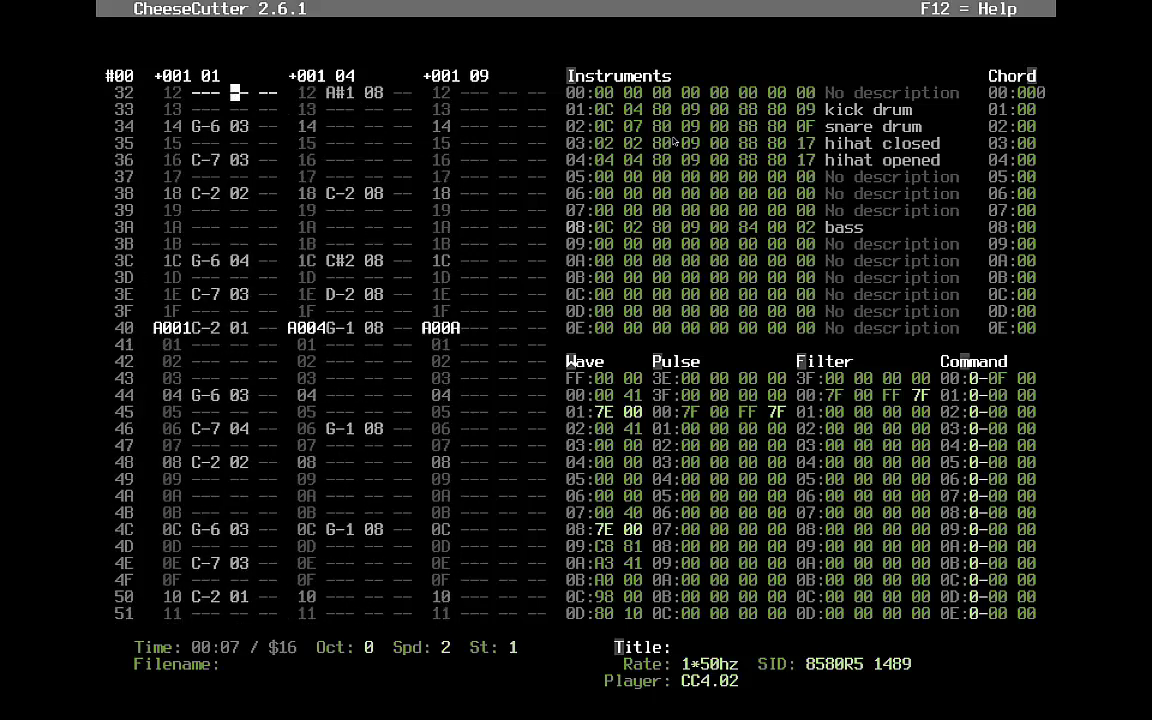
# - Examine the repeated drum and bass sequences from row 32 down past the loop marks to the song's first rows
pyautogui.press('Down')
pyautogui.press('Down')
pyautogui.press('Down')
pyautogui.press('Down')
pyautogui.press('Down')
pyautogui.press('Down')
pyautogui.press('Down')
pyautogui.press('Down')
pyautogui.press('Down')
pyautogui.press('Down')
pyautogui.press('Down')
pyautogui.press('Down')
pyautogui.press('Down')
pyautogui.press('Down')
pyautogui.press('Down')
pyautogui.press('Down')
pyautogui.press('Down')
pyautogui.press('Down')
pyautogui.press('Down')
pyautogui.press('Down')
pyautogui.press('Down')
pyautogui.press('Down')
pyautogui.press('Down')
pyautogui.press('Down')
pyautogui.press('Down')
pyautogui.press('Down')
pyautogui.press('Down')
pyautogui.press('Down')
pyautogui.press('Down')
pyautogui.press('Down')
pyautogui.press('Down')
pyautogui.press('Down')
pyautogui.press('Down')
pyautogui.press('Down')
pyautogui.press('Down')
pyautogui.press('Down')
pyautogui.press('Down')
pyautogui.press('Down')
pyautogui.press('Down')
pyautogui.press('Down')
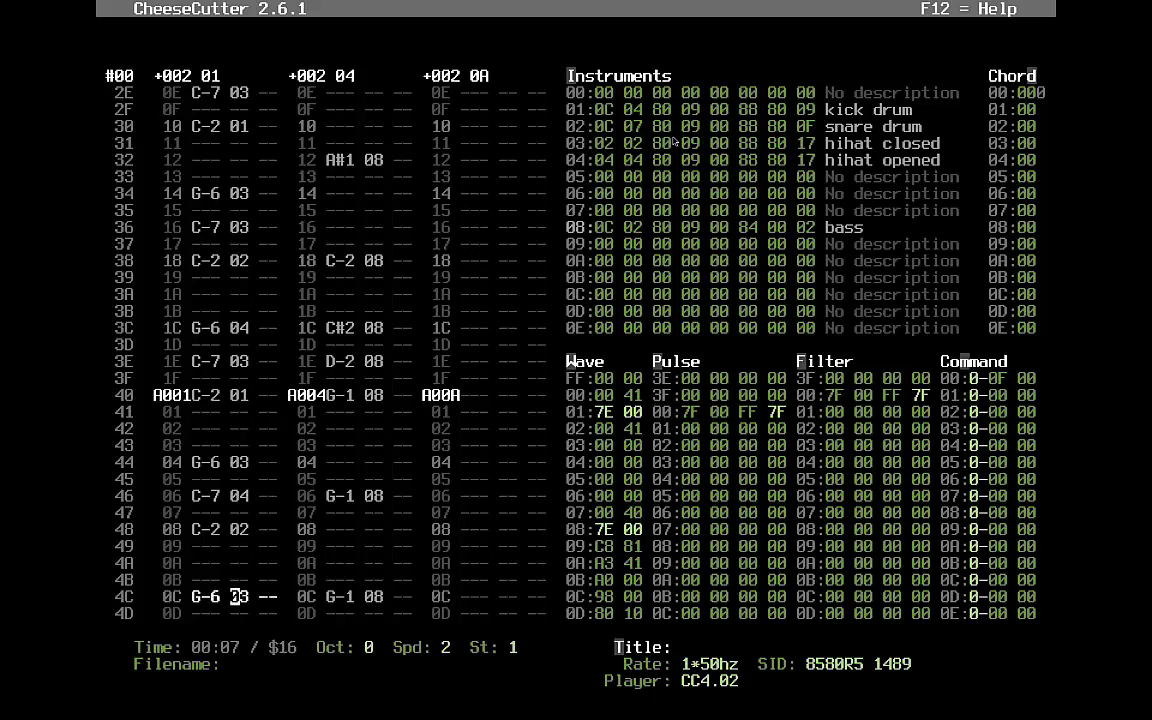
pyautogui.press('Down')
pyautogui.press('Down')
pyautogui.press('Down')
pyautogui.press('Down')
pyautogui.press('Down')
pyautogui.press('Down')
pyautogui.press('Down')
pyautogui.press('Down')
pyautogui.press('Down')
pyautogui.press('Down')
pyautogui.press('Down')
pyautogui.press('Down')
pyautogui.press('Down')
pyautogui.press('Down')
pyautogui.press('Down')
pyautogui.press('Down')
pyautogui.press('Down')
pyautogui.press('Down')
pyautogui.press('Down')
pyautogui.press('Down')
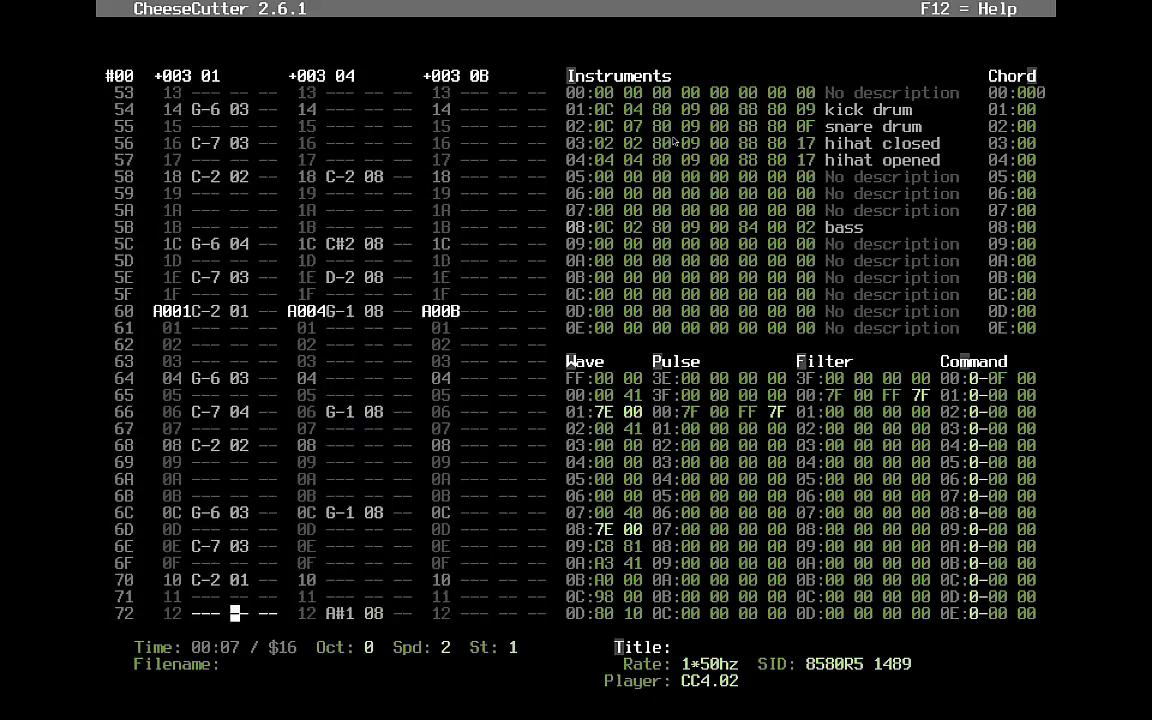
pyautogui.press('Down')
pyautogui.press('Down')
pyautogui.press('Down')
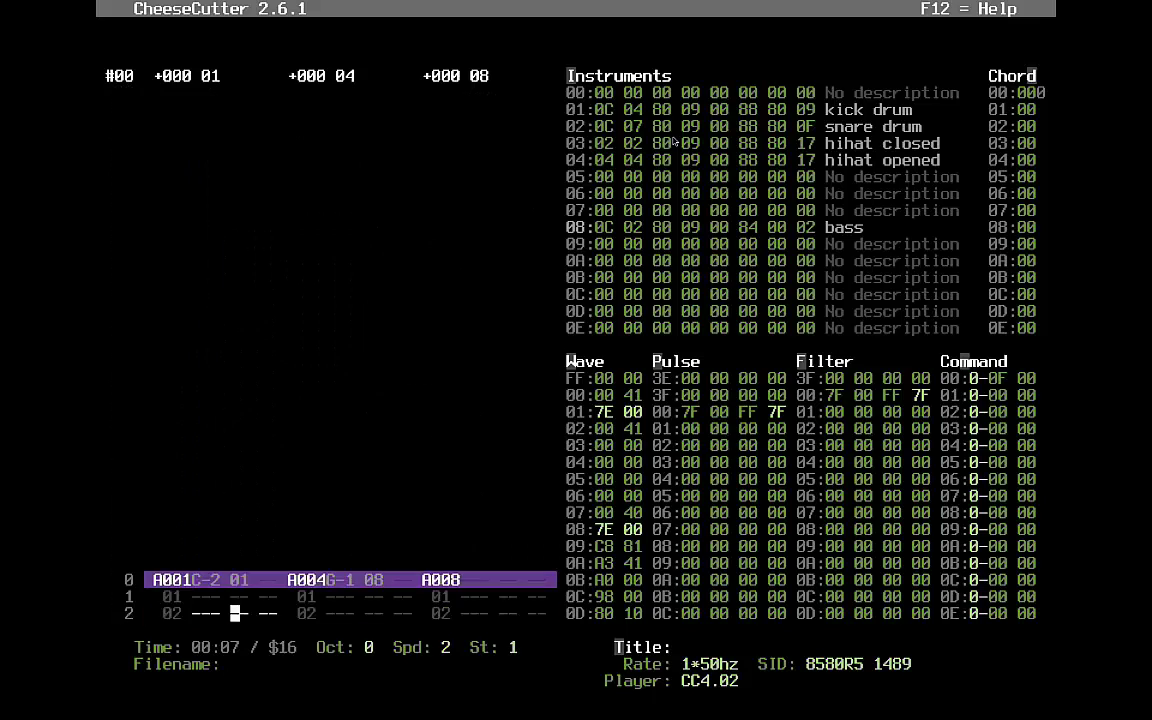
pyautogui.press('Down')
# - Go back from the song's first rows to its end and review the sequences in the fourth track position
pyautogui.press('Up')
pyautogui.press('Up')
pyautogui.press('Up')
pyautogui.press('Up')
pyautogui.press('Up')
pyautogui.press('Up')
pyautogui.press('Up')
pyautogui.press('Up')
pyautogui.press('Up')
pyautogui.press('Up')
pyautogui.press('Up')
pyautogui.press('Up')
pyautogui.press('Up')
pyautogui.press('Up')
pyautogui.press('Up')
pyautogui.press('Up')
pyautogui.press('Up')
pyautogui.press('Up')
pyautogui.press('Up')
pyautogui.press('Up')
pyautogui.press('Up')
pyautogui.press('Up')
pyautogui.press('Up')
pyautogui.press('Up')
pyautogui.press('Up')
pyautogui.press('Up')
pyautogui.press('Up')
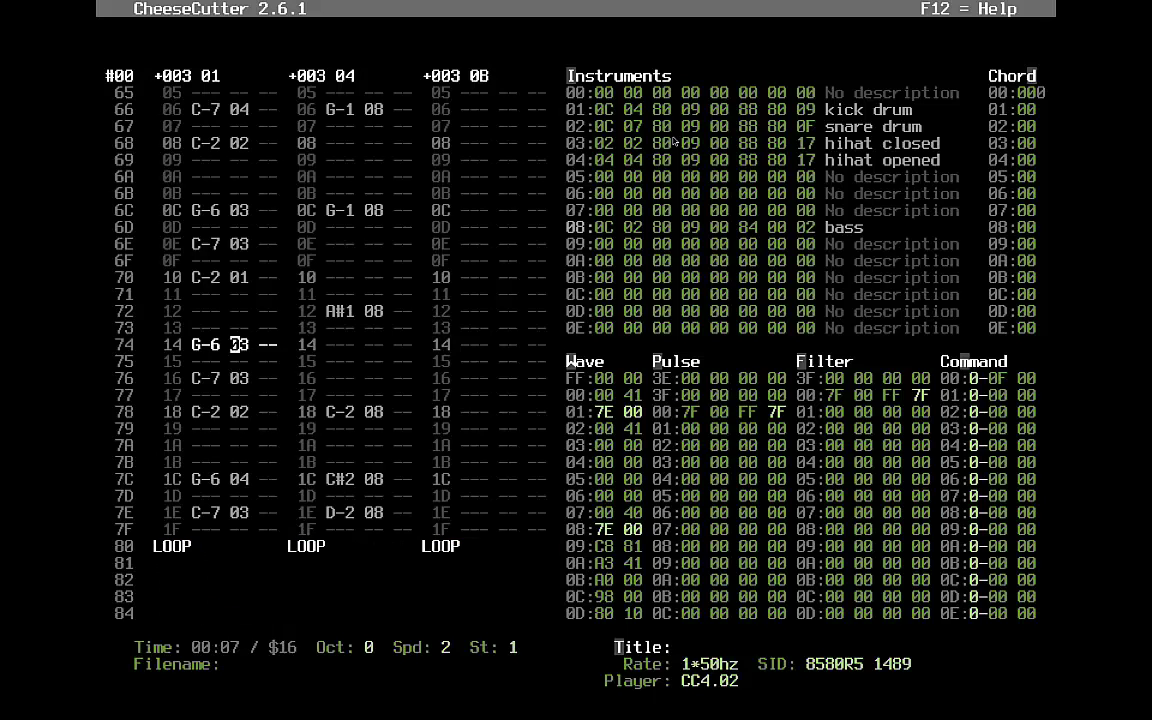
pyautogui.press('Down')
pyautogui.press('Down')
pyautogui.press('Down')
pyautogui.press('Down')
pyautogui.press('Down')
pyautogui.press('Down')
pyautogui.press('Down')
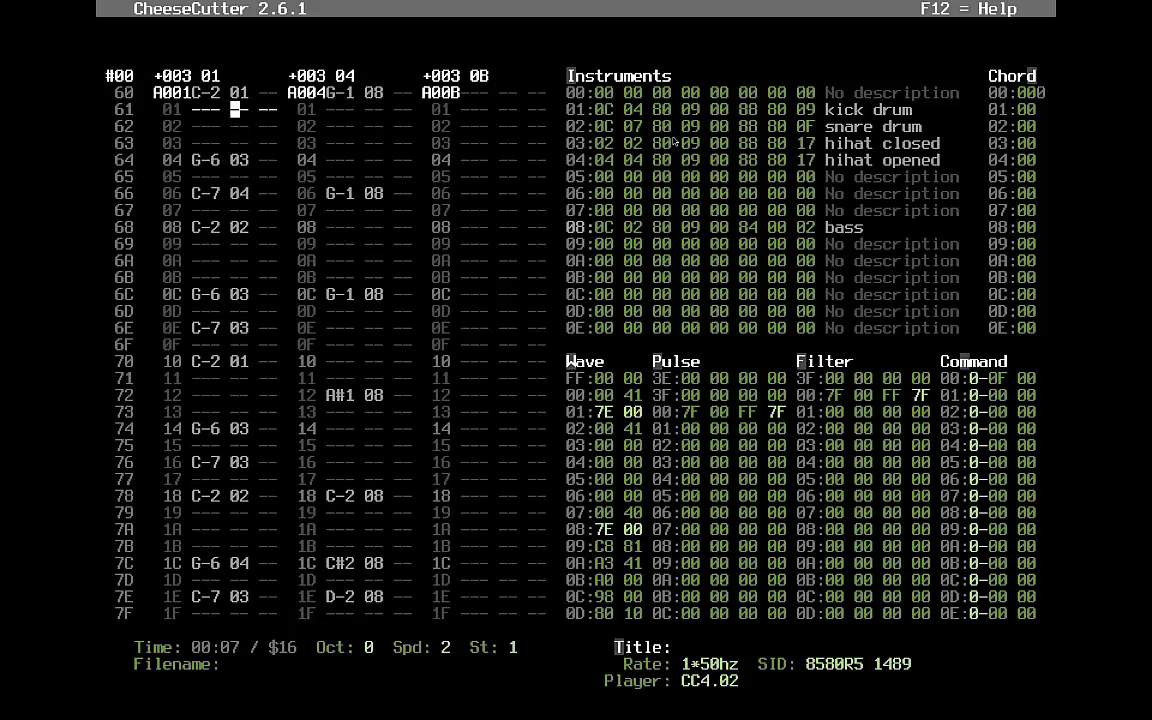
# - Examine the first voice's drum notes in the fourth track position from row 61 down to the closing rows around 7A
pyautogui.press('Down')
pyautogui.press('Down')
pyautogui.press('Down')
pyautogui.press('Down')
pyautogui.press('Down')
pyautogui.press('Down')
pyautogui.press('Down')
pyautogui.press('Down')
pyautogui.press('Down')
pyautogui.press('Down')
pyautogui.press('Down')
pyautogui.press('Down')
pyautogui.press('Down')
pyautogui.press('Down')
pyautogui.press('Down')
pyautogui.press('Down')
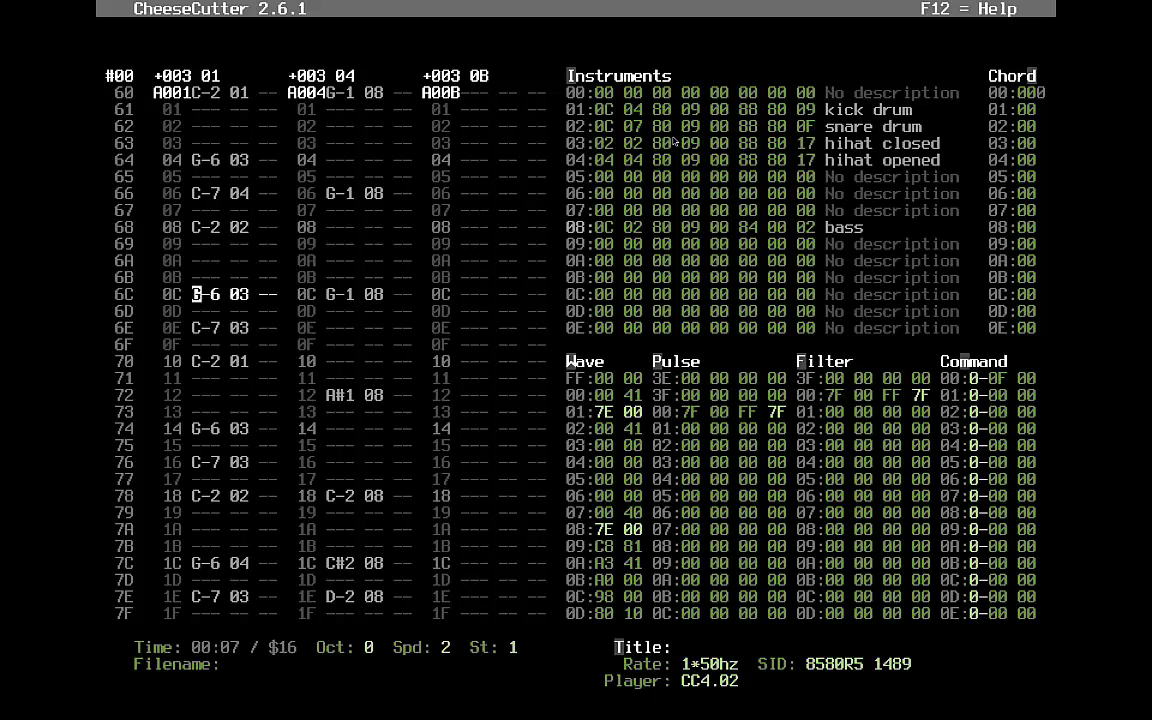
pyautogui.press('Down')
pyautogui.press('Down')
pyautogui.press('Up')
pyautogui.press('Up')
pyautogui.press('Up')
pyautogui.press('Up')
pyautogui.press('Up')
pyautogui.press('Up')
pyautogui.press('Up')
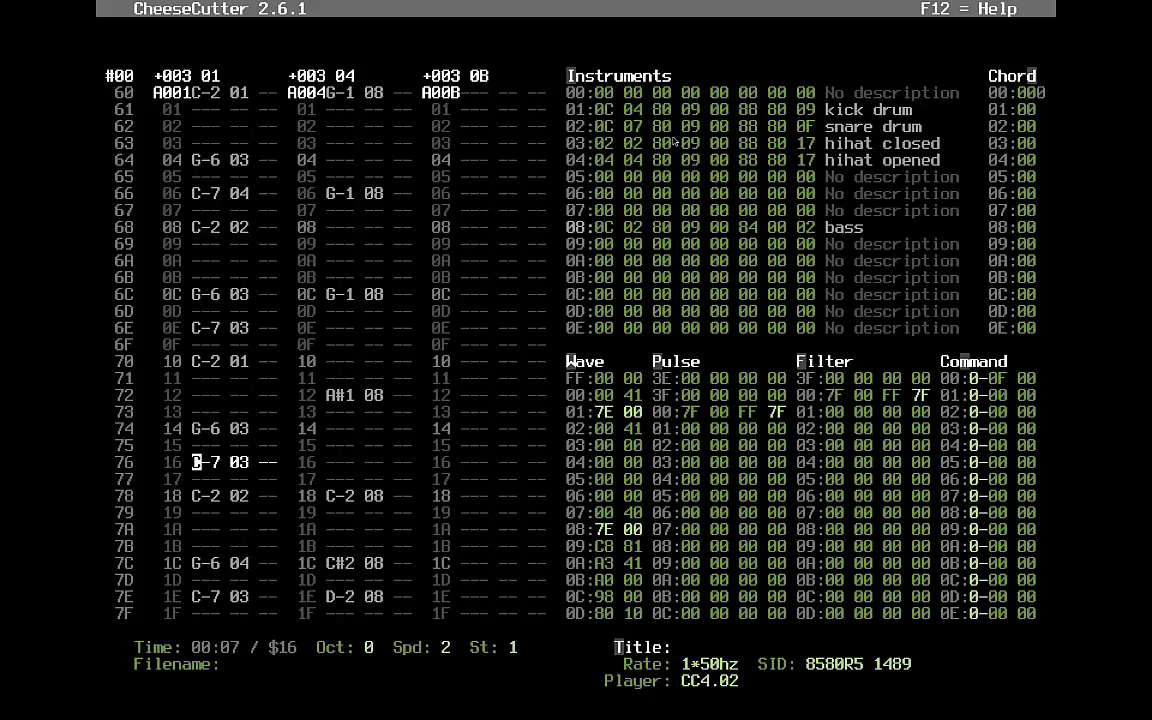
pyautogui.press('Down')
pyautogui.press('Down')
pyautogui.press('Down')
pyautogui.press('Down')
pyautogui.press('Down')
pyautogui.press('Down')
pyautogui.press('Down')
pyautogui.press('Down')
pyautogui.press('Down')
pyautogui.press('Up')
pyautogui.press('Up')
pyautogui.press('Up')
pyautogui.press('Up')
pyautogui.press('Up')
pyautogui.press('Up')
pyautogui.press('Up')
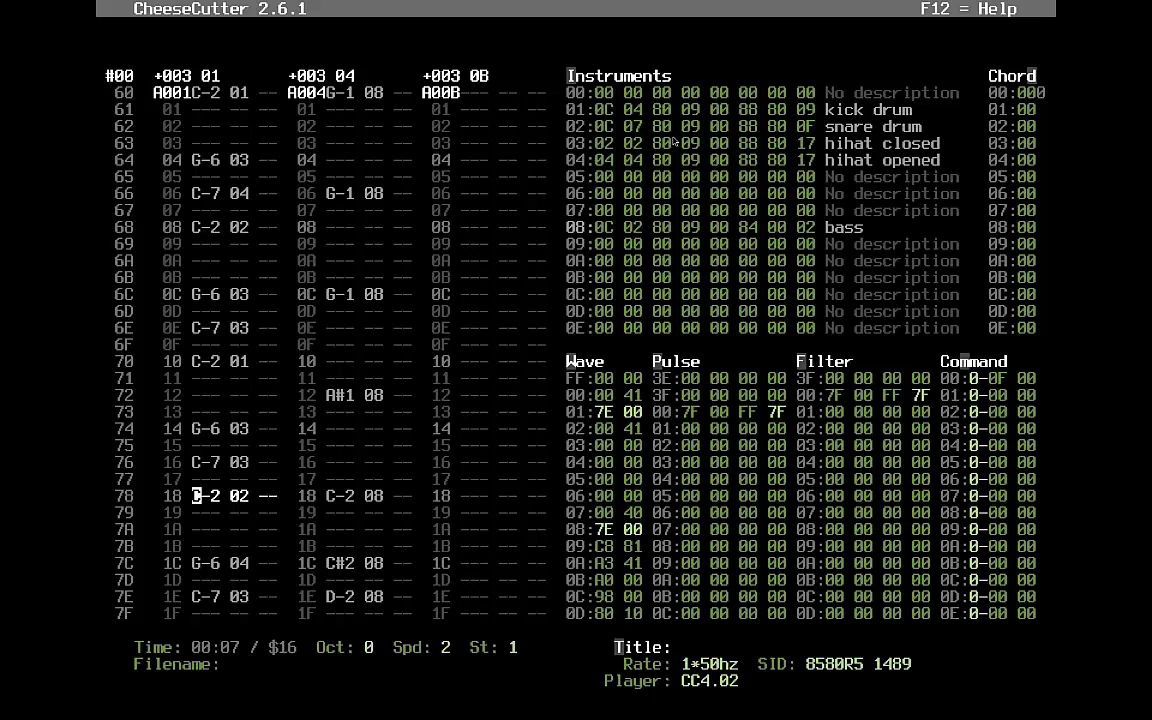
pyautogui.press('Down')
pyautogui.press('Down')
pyautogui.press('Down')
pyautogui.press('Down')
pyautogui.press('Down')
pyautogui.press('Down')
pyautogui.press('Down')
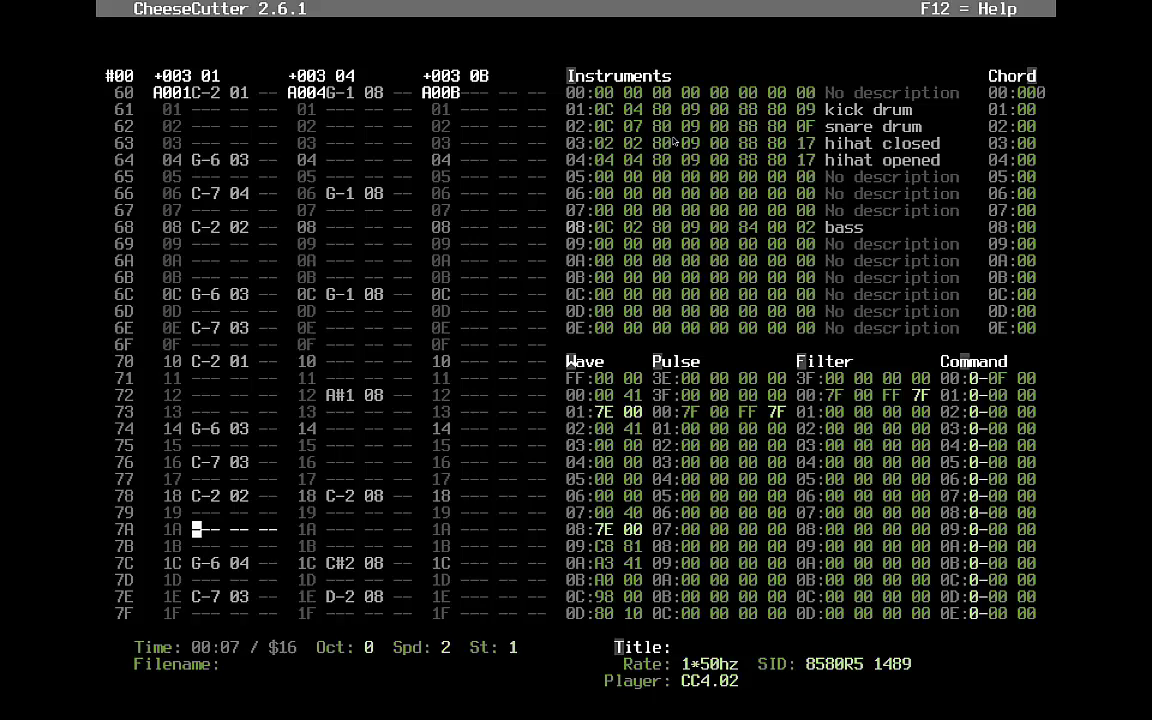
# - Look back up the first voice's drum notes from row 7A to row 62
pyautogui.press('Up')
pyautogui.press('Up')
pyautogui.press('Up')
pyautogui.press('Up')
pyautogui.press('Up')
pyautogui.press('Up')
pyautogui.press('Up')
pyautogui.press('Up')
pyautogui.press('Up')
pyautogui.press('Up')
pyautogui.press('Up')
pyautogui.press('Up')
pyautogui.press('Up')
pyautogui.press('Up')
pyautogui.press('Up')
pyautogui.press('Up')
pyautogui.press('Up')
pyautogui.press('Up')
pyautogui.press('Up')
pyautogui.press('Up')
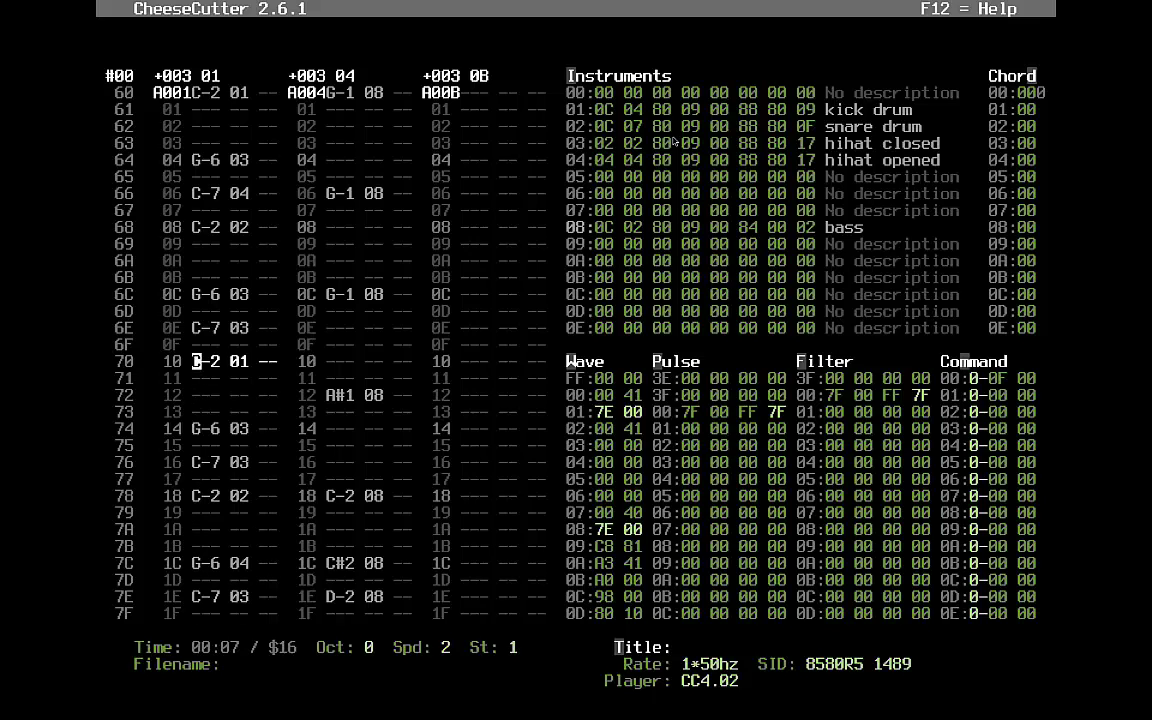
pyautogui.press('Up')
pyautogui.press('Up')
pyautogui.press('Up')
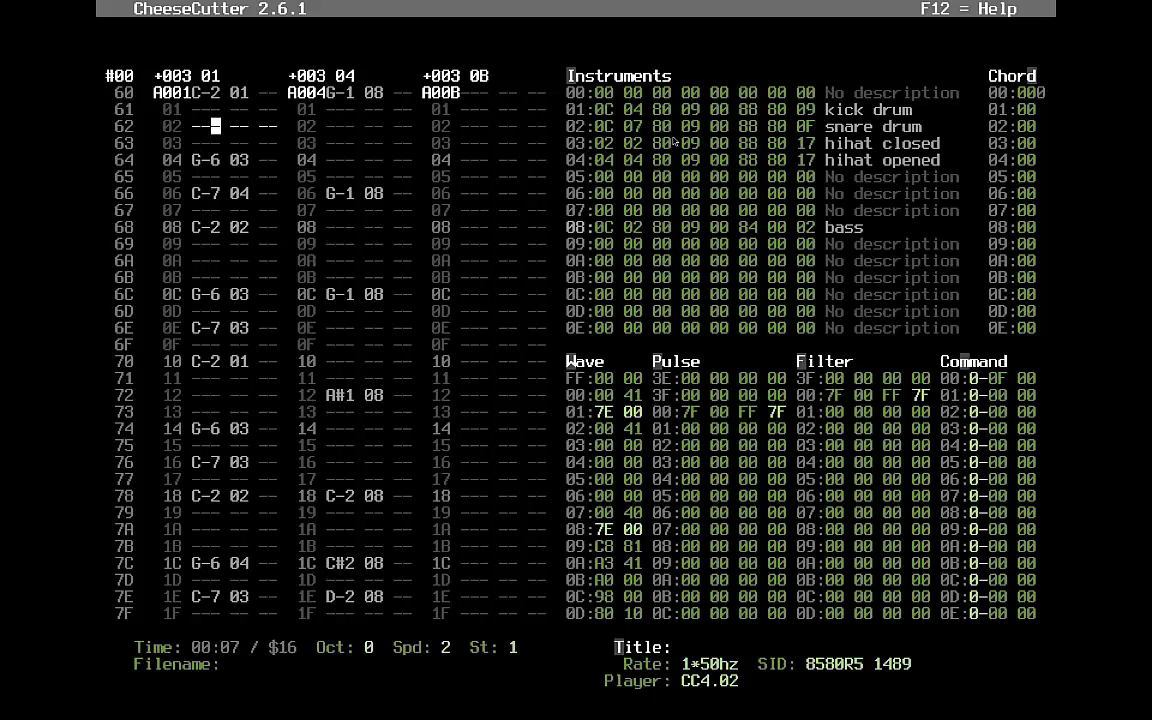
# - Assign sequence 02 to the first voice's fourth track position in the track list
pyautogui.press('F5')
pyautogui.press('pageup')
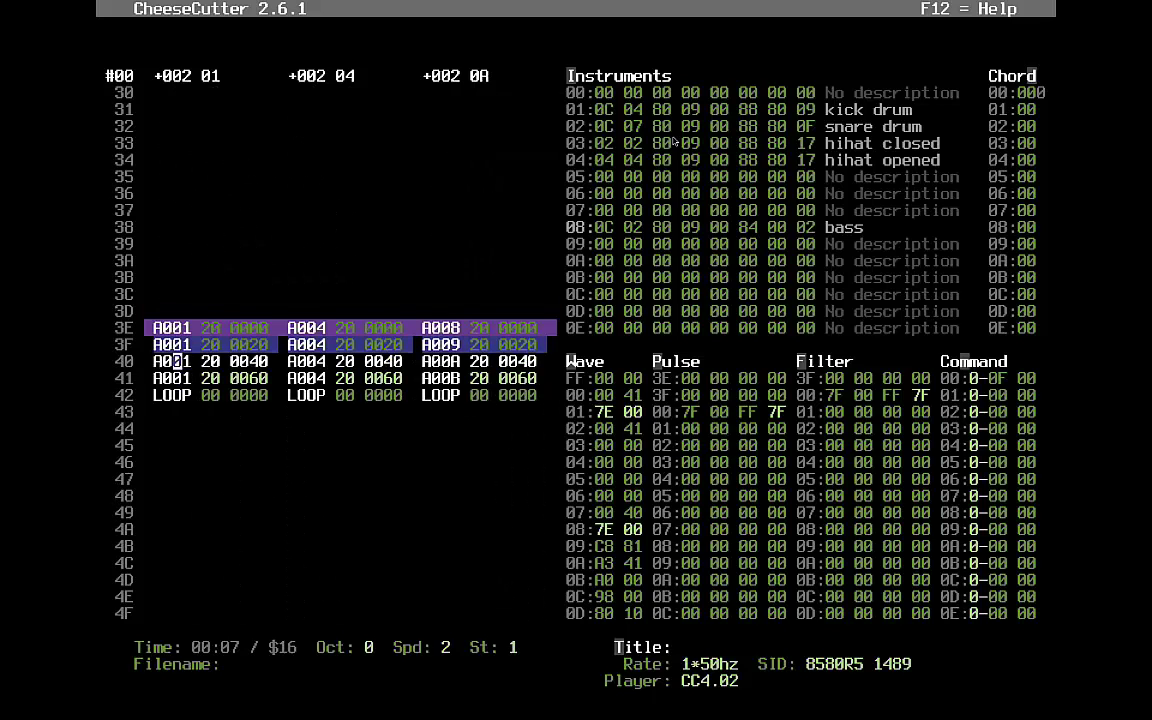
pyautogui.press('pageup')
pyautogui.press('pageup')
pyautogui.press('End')
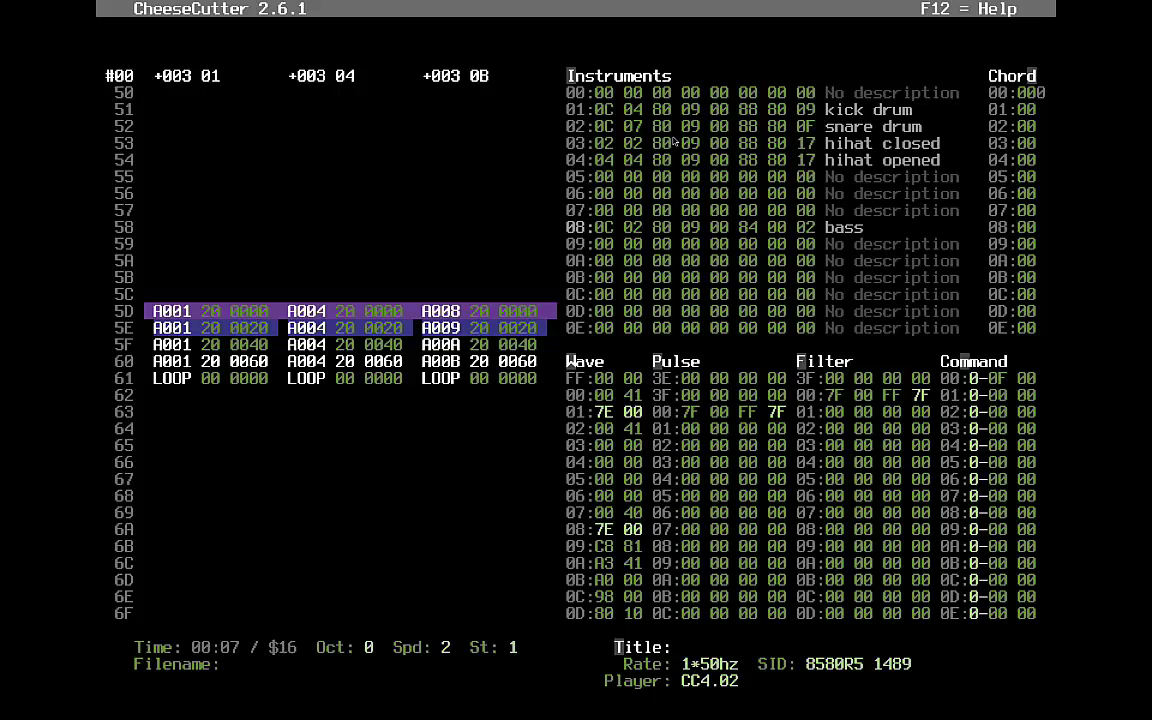
pyautogui.press('pageup')
pyautogui.press('End')
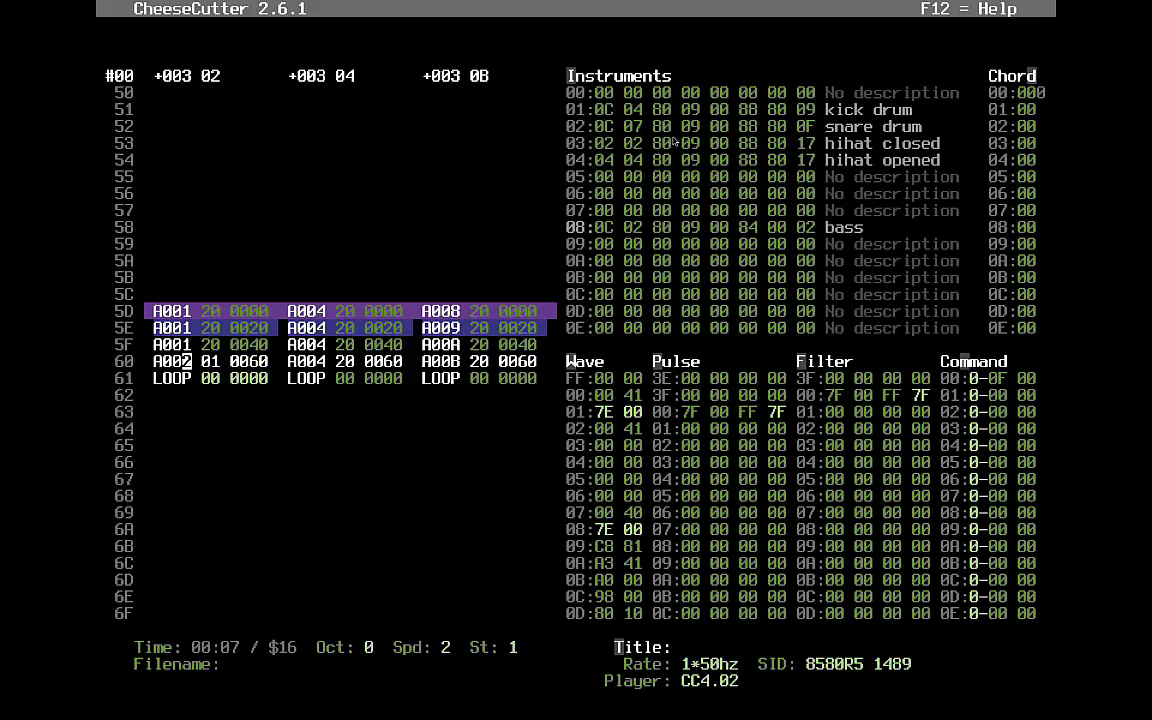
pyautogui.press('pageup')
pyautogui.press('End')
# - Copy the contents of sequence 01 into the first voice's new sequence 02
pyautogui.hotkey('ctrl', 'c')
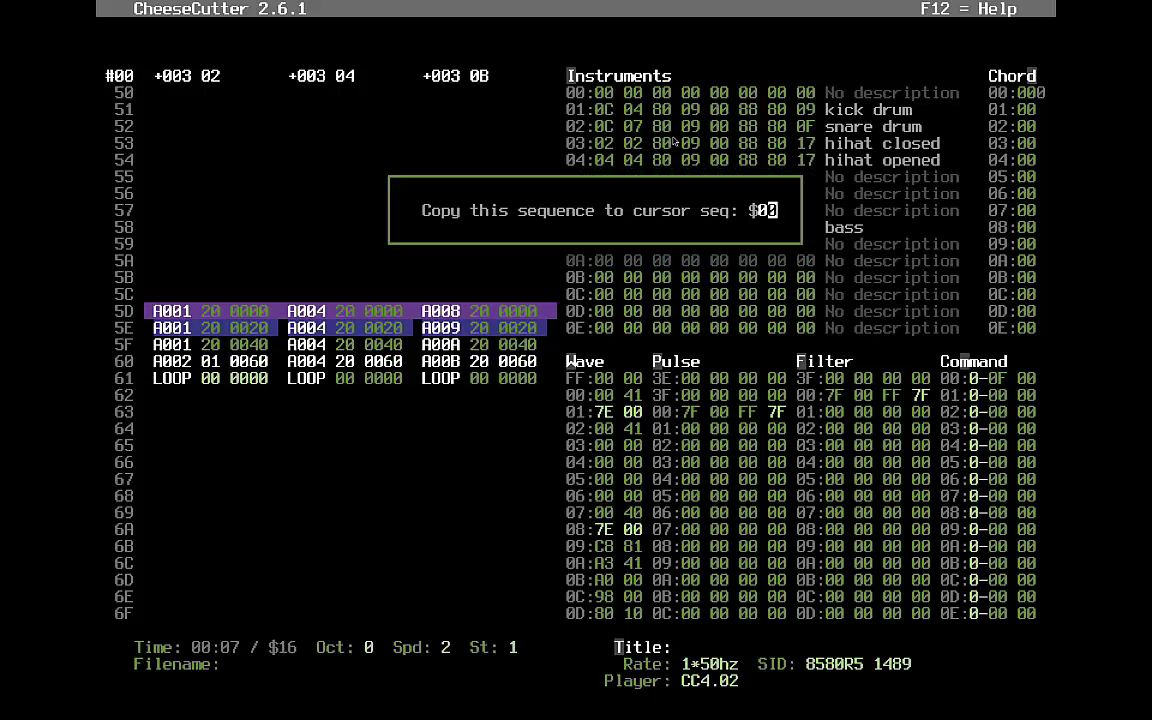
pyautogui.write('01')
pyautogui.press('Return')
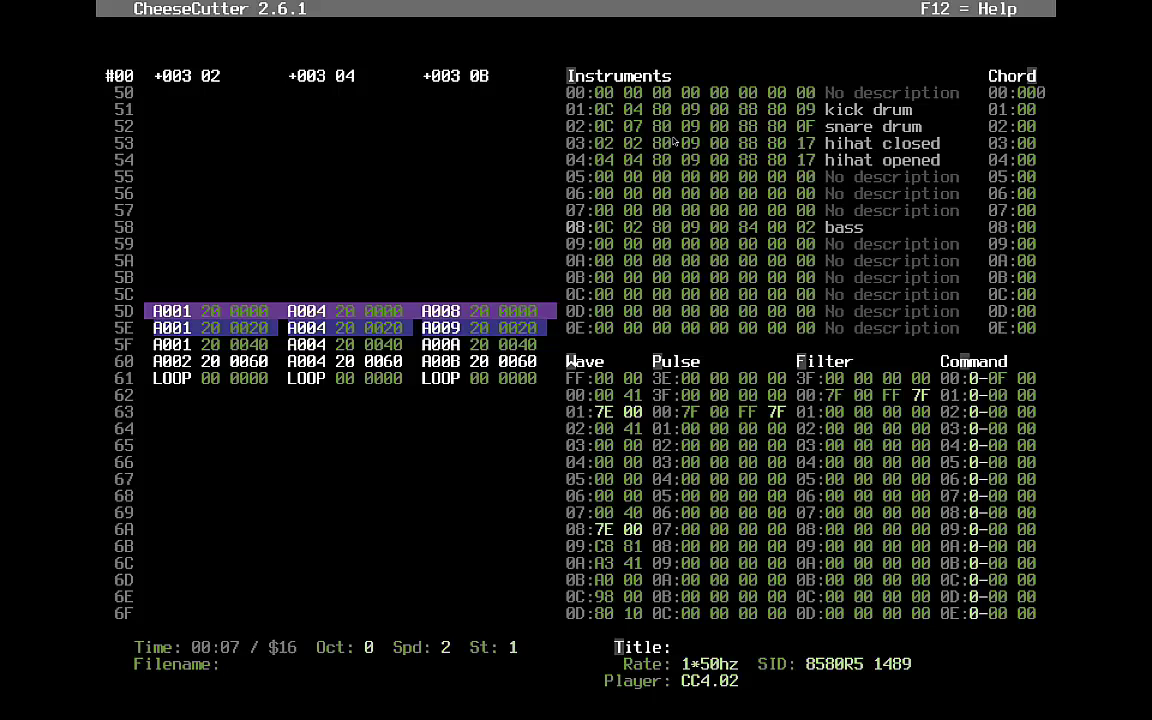
# - Review the copied drum notes of sequence 02 down to its last row before the loop marks
pyautogui.press('F5')
pyautogui.press('Down')
pyautogui.press('Down')
pyautogui.press('Down')
pyautogui.press('Down')
pyautogui.press('Down')
pyautogui.press('Down')
pyautogui.press('Down')
pyautogui.press('Down')
pyautogui.press('Down')
pyautogui.press('Down')
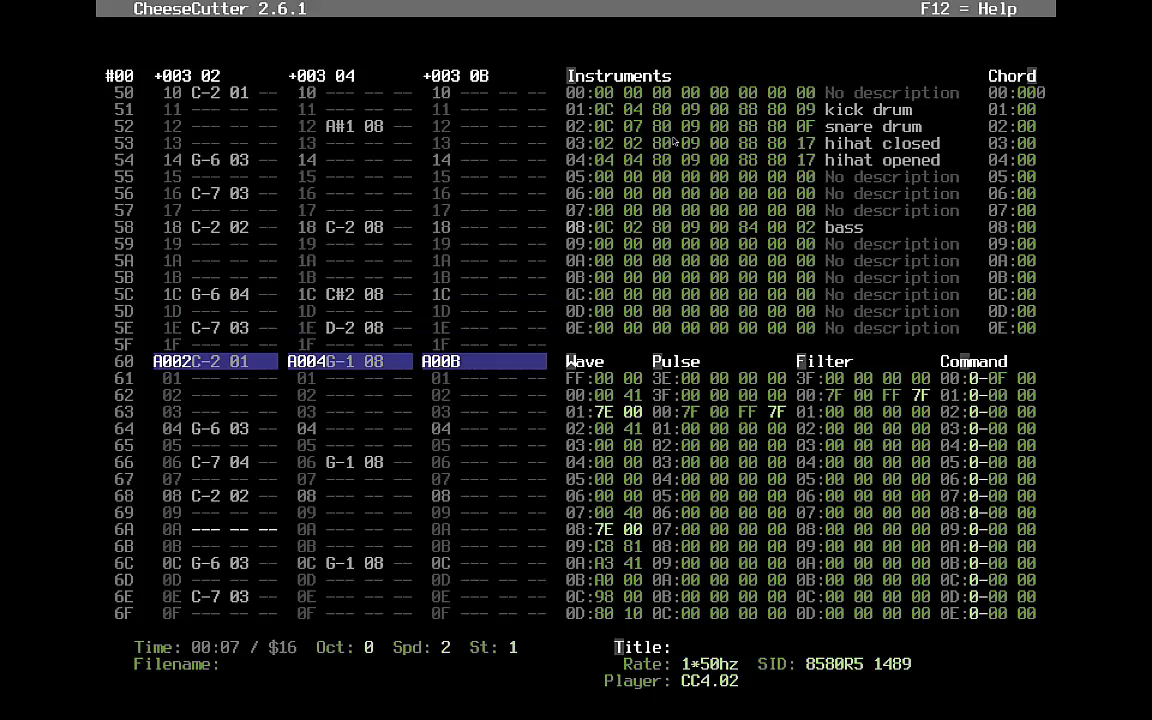
pyautogui.press('Down')
pyautogui.press('Down')
pyautogui.press('Down')
pyautogui.press('Down')
pyautogui.press('Down')
pyautogui.press('Down')
pyautogui.press('Down')
pyautogui.press('Down')
pyautogui.press('Down')
pyautogui.press('Down')
pyautogui.press('Down')
pyautogui.press('Down')
pyautogui.press('Down')
pyautogui.press('Down')
pyautogui.press('Down')
pyautogui.press('Down')
pyautogui.press('Down')
pyautogui.press('Down')
pyautogui.press('Down')
pyautogui.press('Down')
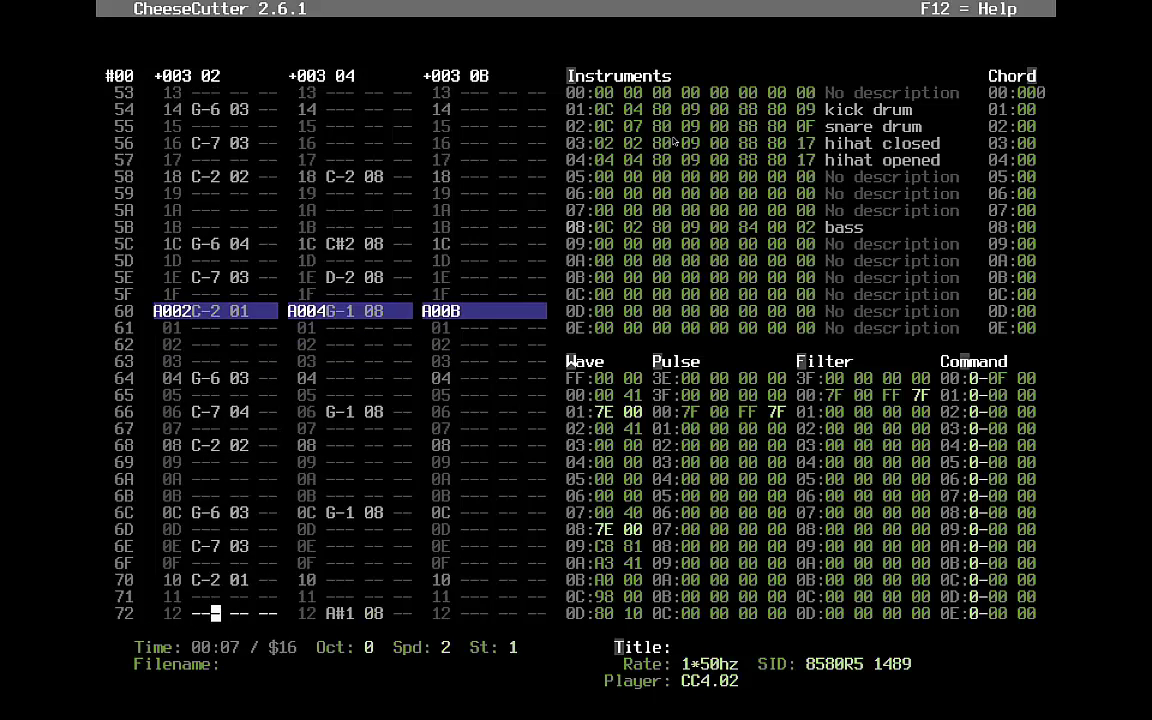
pyautogui.press('Down')
pyautogui.press('Down')
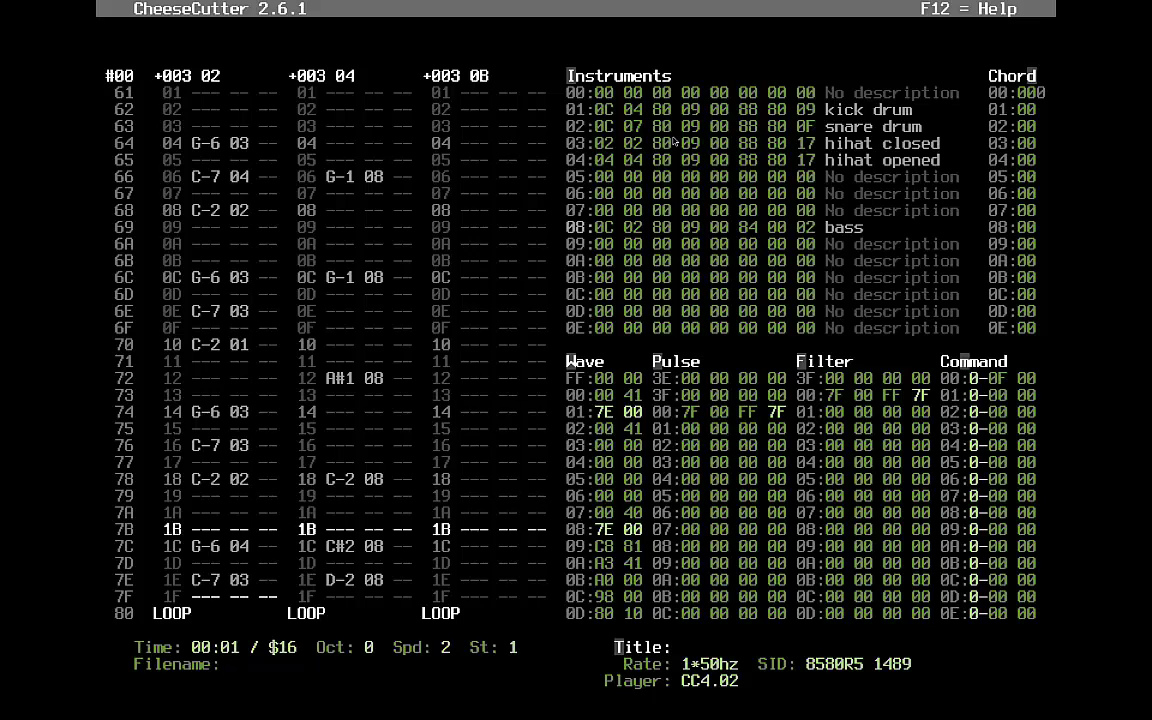
# - Enter C-1 snare drum notes with instrument 02 at rows 7A, 7C and 7E of drum sequence 02
pyautogui.press('Up')
pyautogui.press('Up')
pyautogui.press('Up')
pyautogui.press('Up')
pyautogui.press('Up')
pyautogui.press('Up')
pyautogui.press('Up')
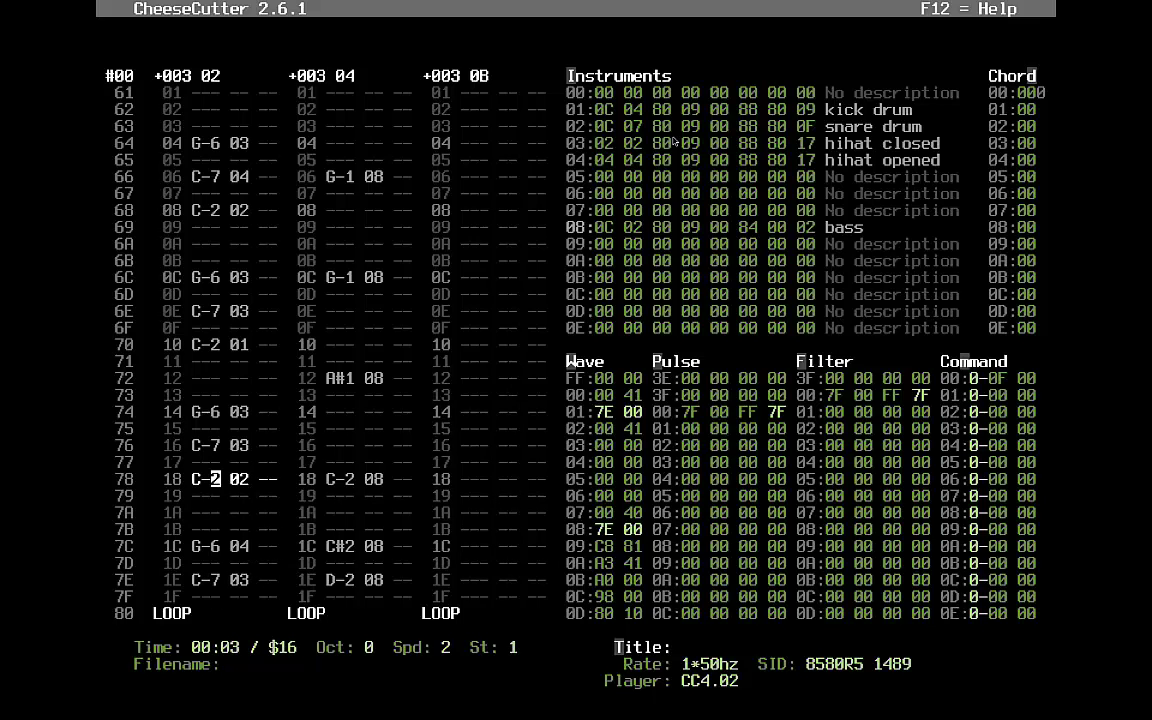
pyautogui.press('Down')
pyautogui.press('Up')
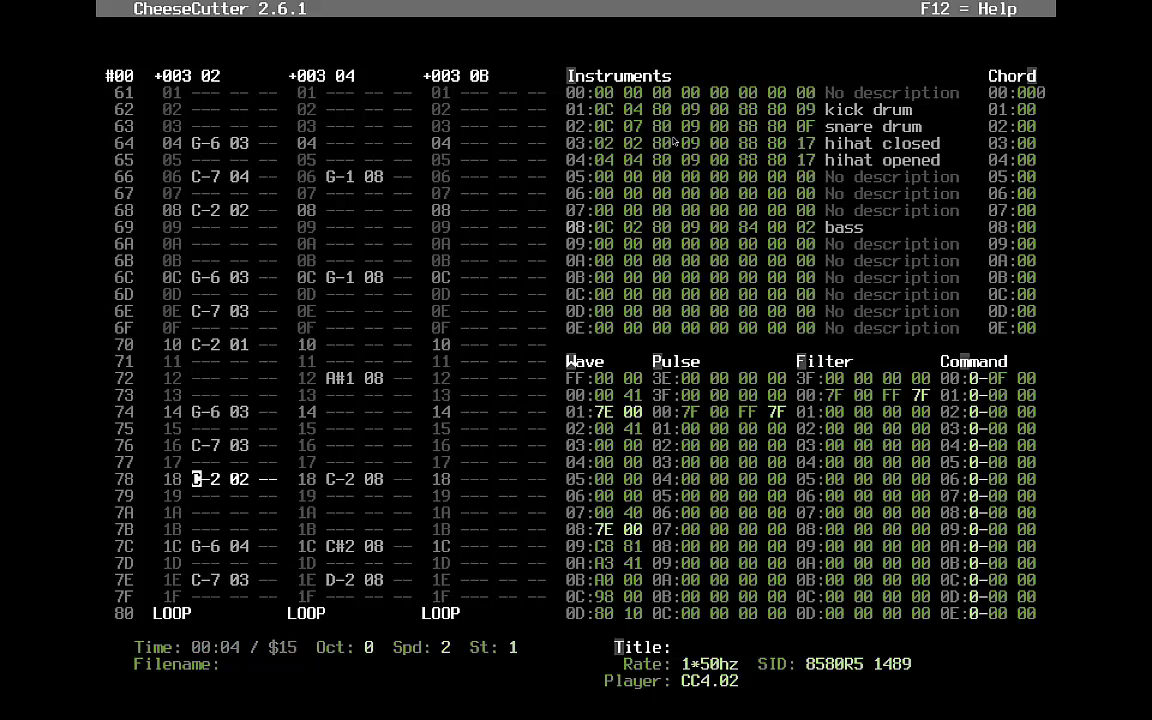
pyautogui.press('Down')
pyautogui.press('Down')
pyautogui.press('q')
pyautogui.press('Down')
pyautogui.press('q')
pyautogui.press('Down')
pyautogui.press('q')
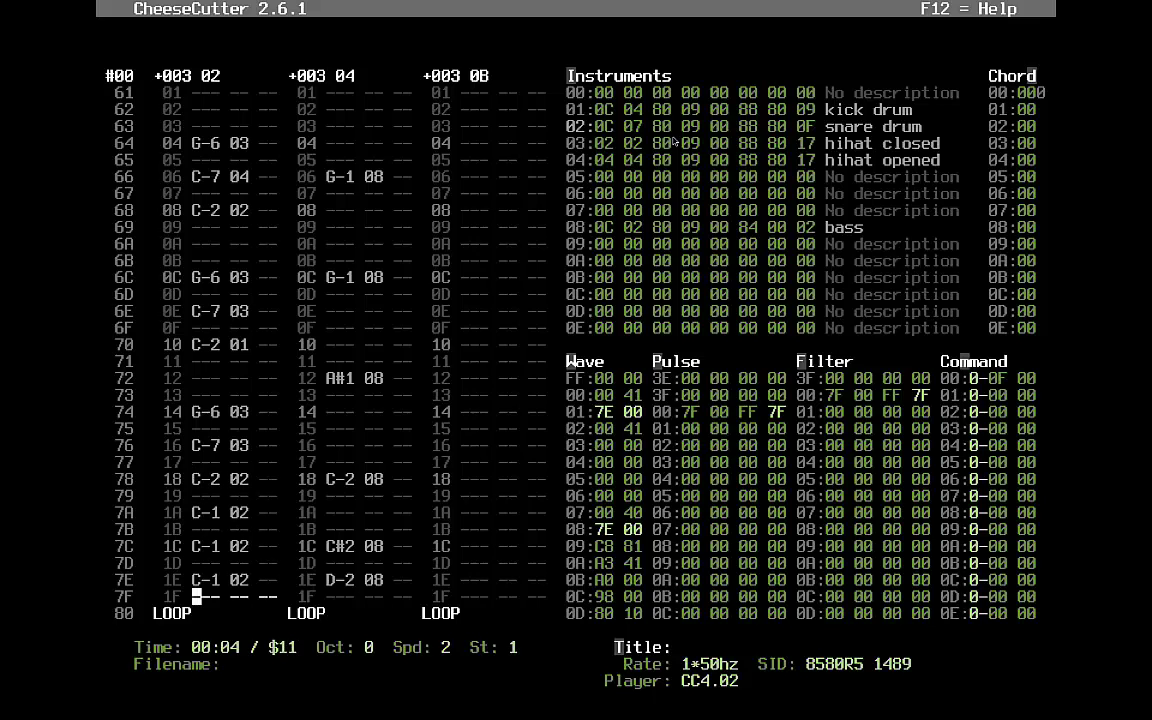
# - Add C-1 snare drum notes at rows 76 and 74 of drum sequence 02 and play the tune
pyautogui.press('Up')
pyautogui.press('Up')
pyautogui.press('Up')
pyautogui.press('Up')
pyautogui.press('Up')
pyautogui.press('Up')
pyautogui.press('Up')
pyautogui.press('Up')
pyautogui.press('Up')
pyautogui.press('q')
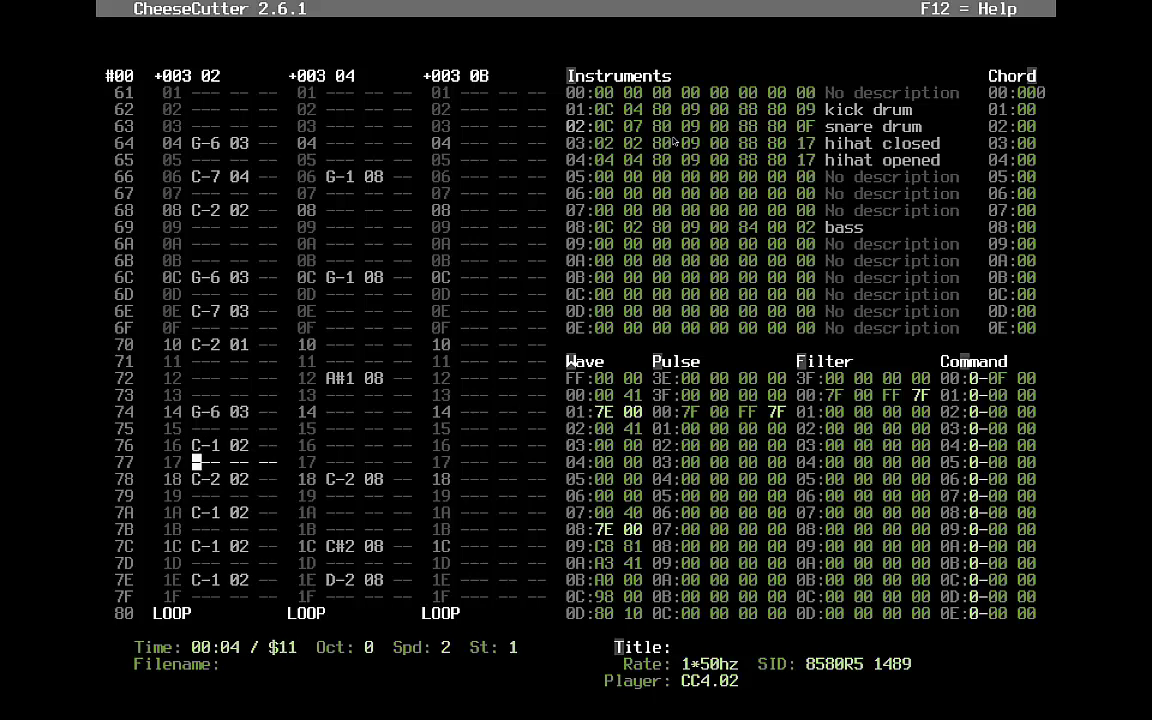
pyautogui.press('Up')
pyautogui.press('Up')
pyautogui.press('Up')
pyautogui.press('q')
pyautogui.press('F1')
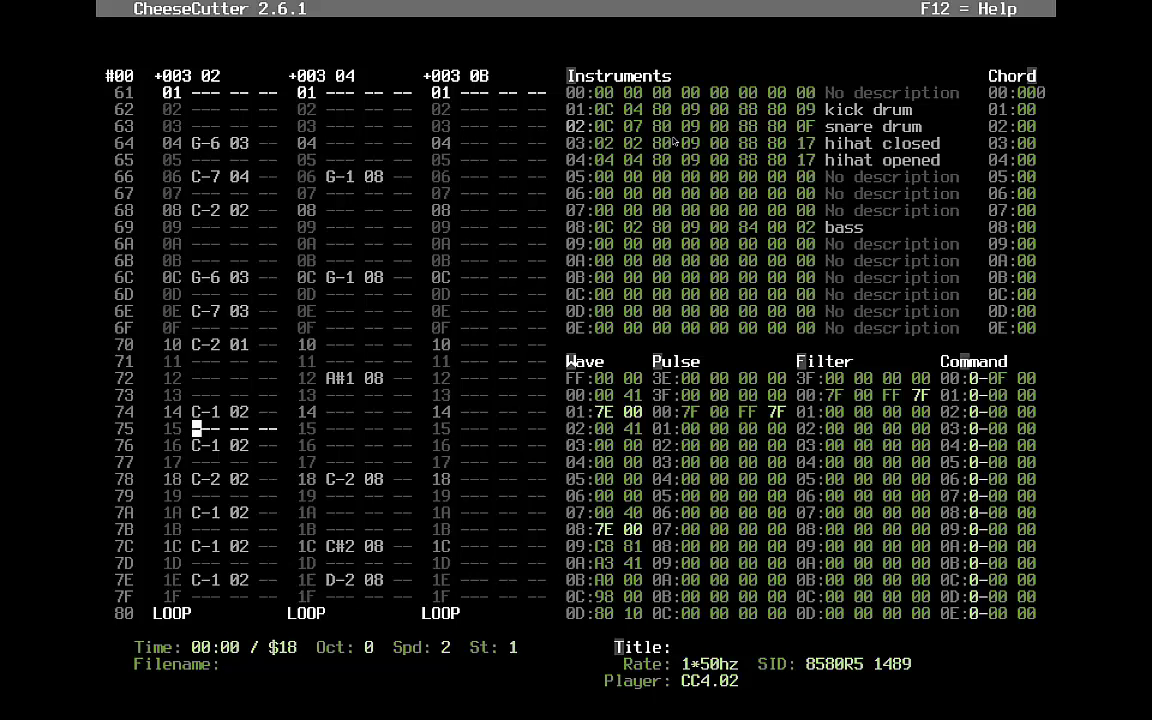
# - Enter command values A0 and B0 on the snare notes at rows 74 and 76 of drum sequence 02
pyautogui.press('Right')
pyautogui.press('Up')
pyautogui.press('Right')
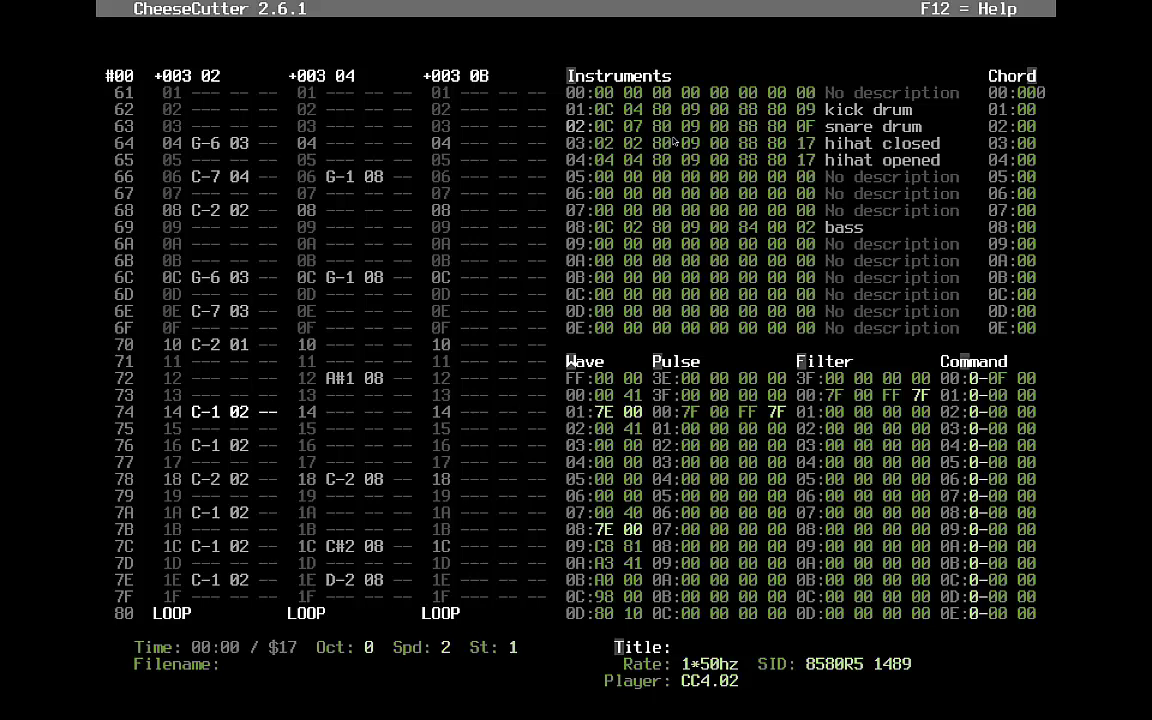
pyautogui.press('Down')
pyautogui.press('Down')
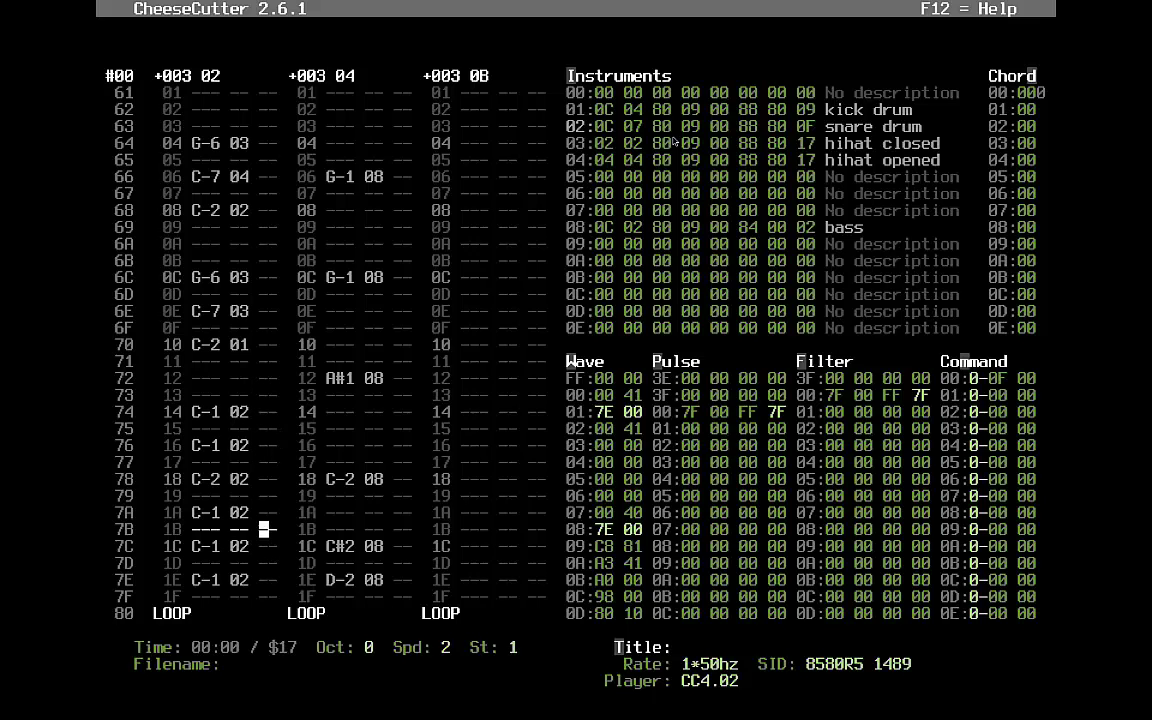
pyautogui.press('Up')
pyautogui.press('Up')
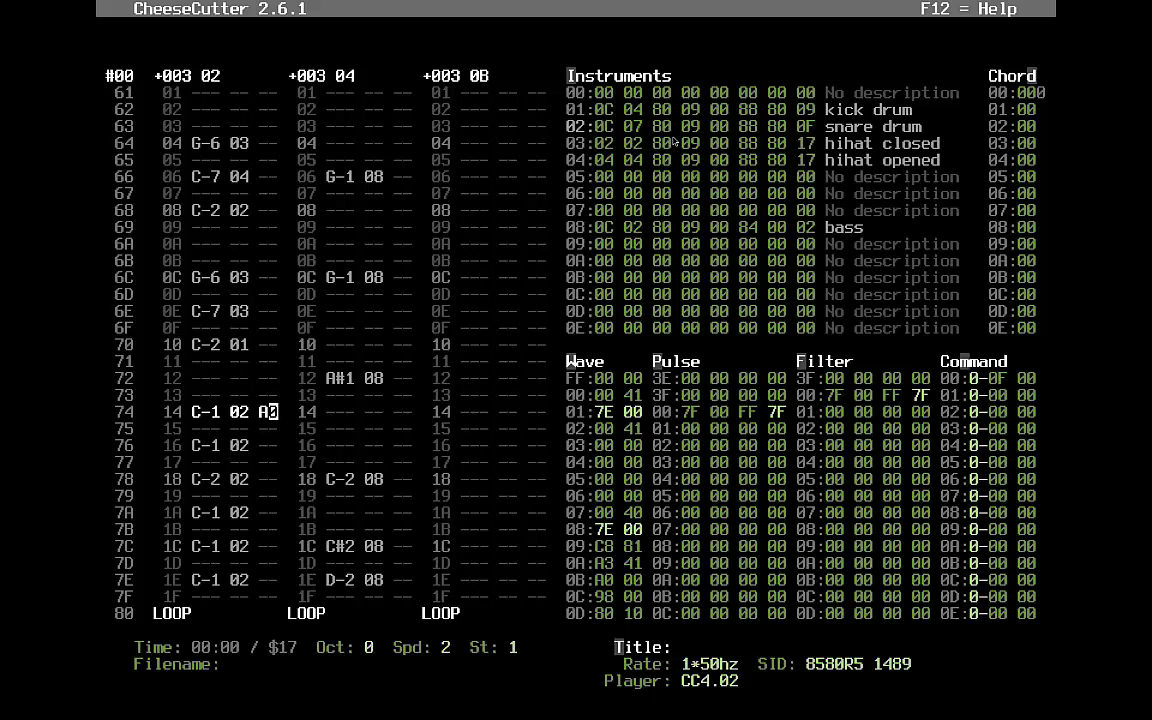
pyautogui.press('Down')
pyautogui.press('Down')
pyautogui.write('b')
# - Enter command values C0 and D0 on the snare notes at rows 78 and 7A of drum sequence 02
pyautogui.press('Down')
pyautogui.press('Down')
pyautogui.write('c')
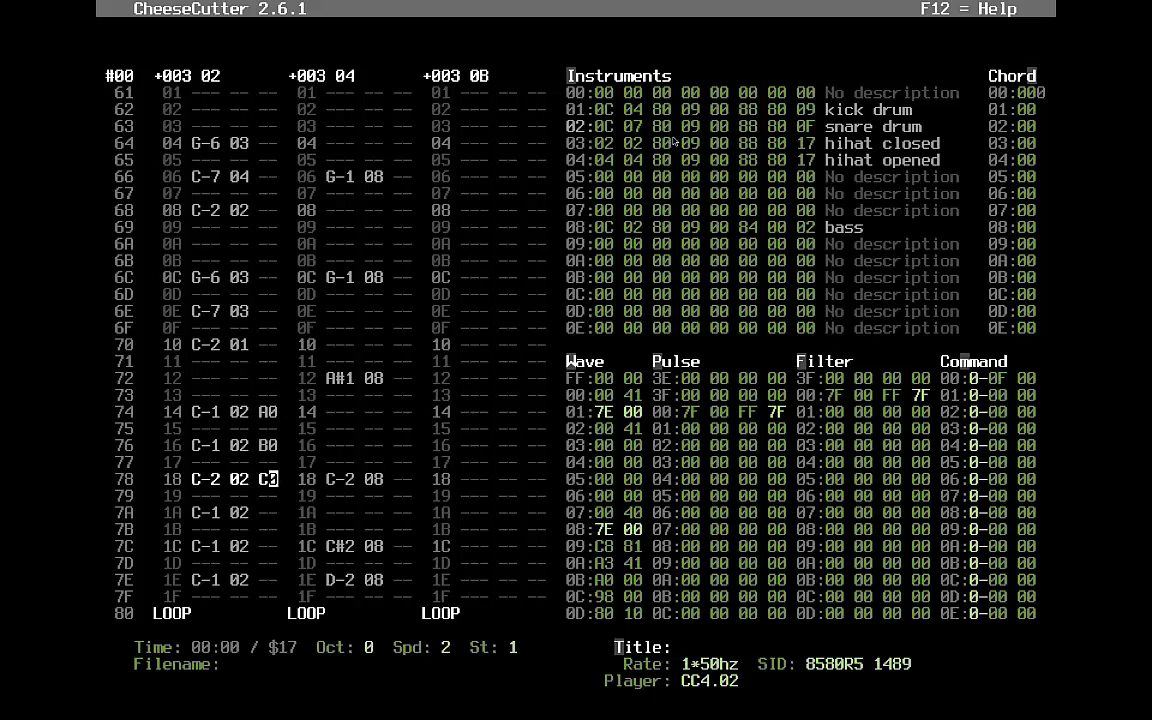
pyautogui.press('Down')
pyautogui.press('Down')
pyautogui.write('d')
# - Examine the command values on the snare notes between rows 74 and 7A of drum sequence 02
pyautogui.press('Up')
pyautogui.press('Up')
pyautogui.press('Up')
pyautogui.press('Up')
pyautogui.press('Up')
pyautogui.press('Up')
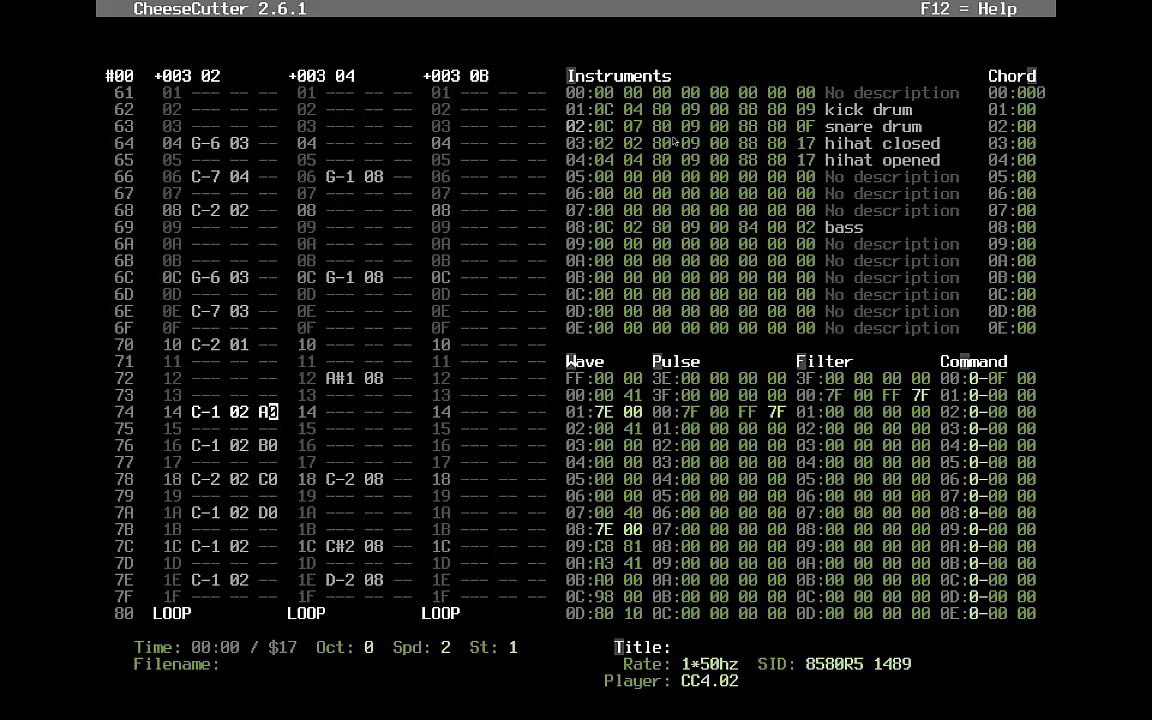
pyautogui.press('Down')
pyautogui.press('Down')
pyautogui.press('Down')
pyautogui.press('Down')
pyautogui.press('Down')
pyautogui.press('Down')
pyautogui.press('Up')
pyautogui.press('Up')
pyautogui.press('Up')
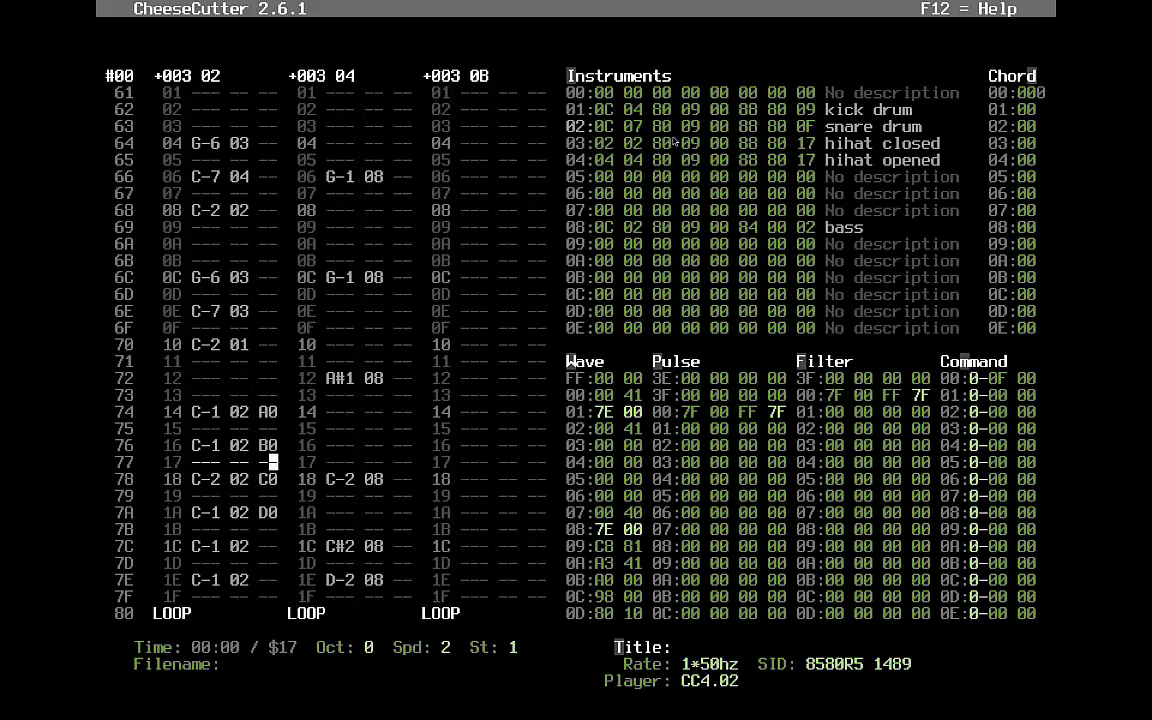
pyautogui.press('Up')
pyautogui.press('Up')
pyautogui.press('Up')
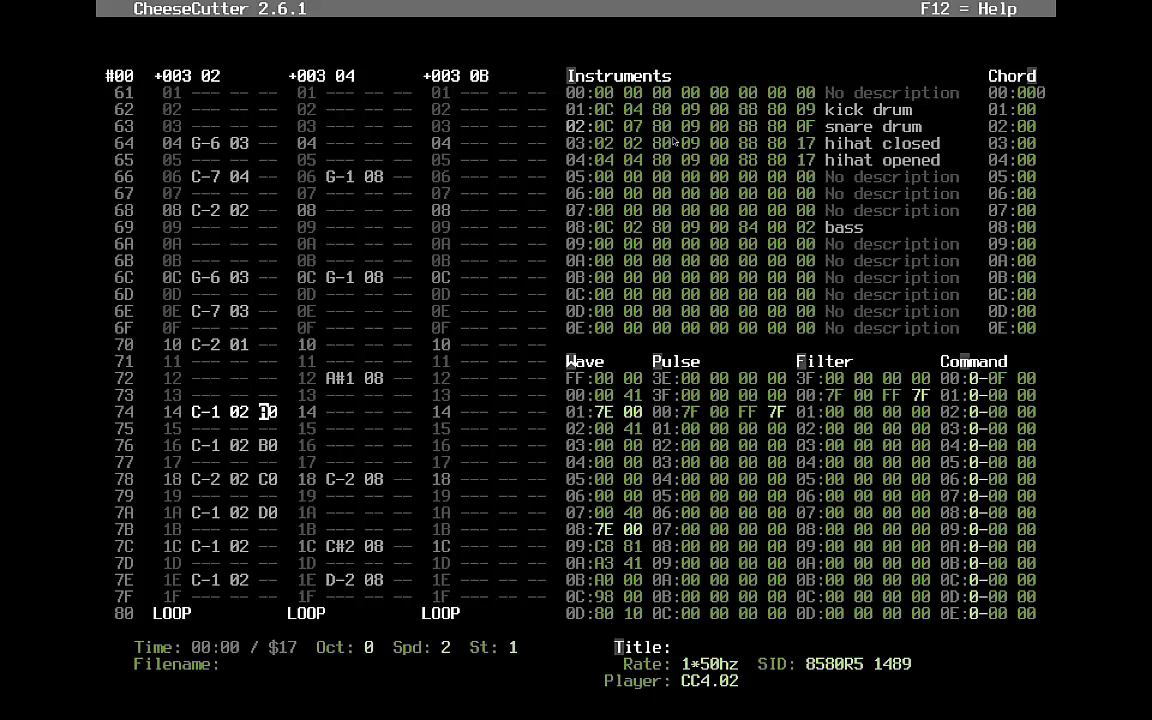
pyautogui.press('Down')
pyautogui.press('Down')
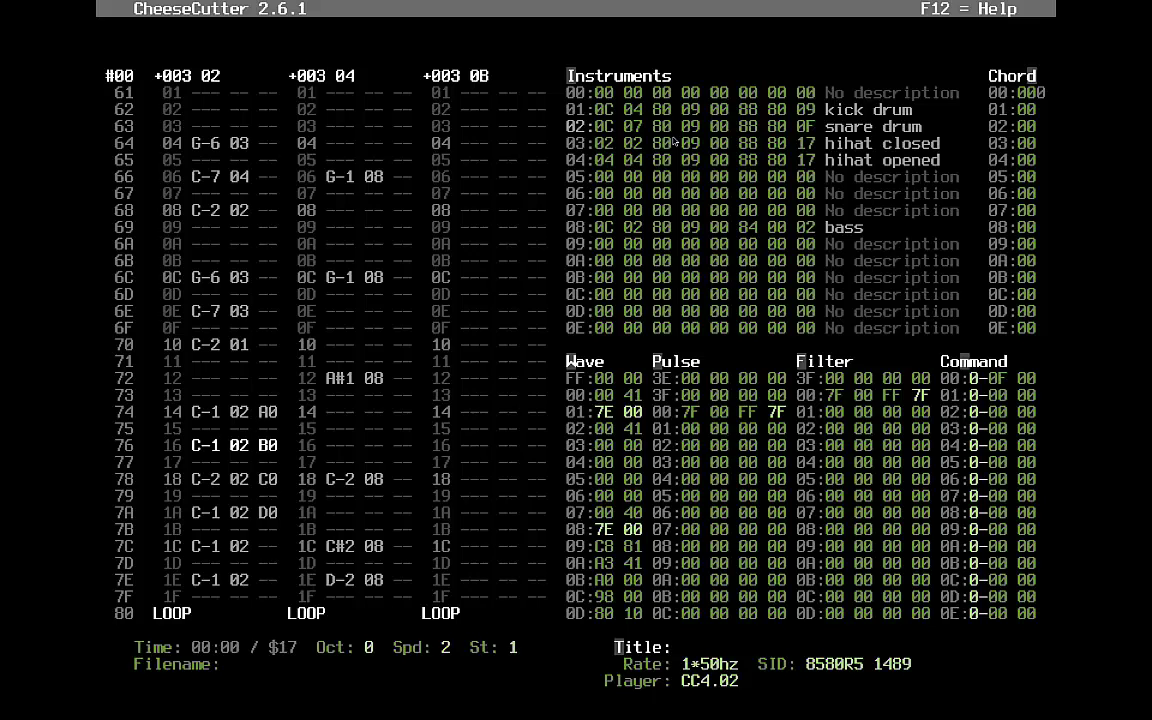
pyautogui.press('Down')
pyautogui.press('Down')
pyautogui.press('Down')
pyautogui.press('Down')
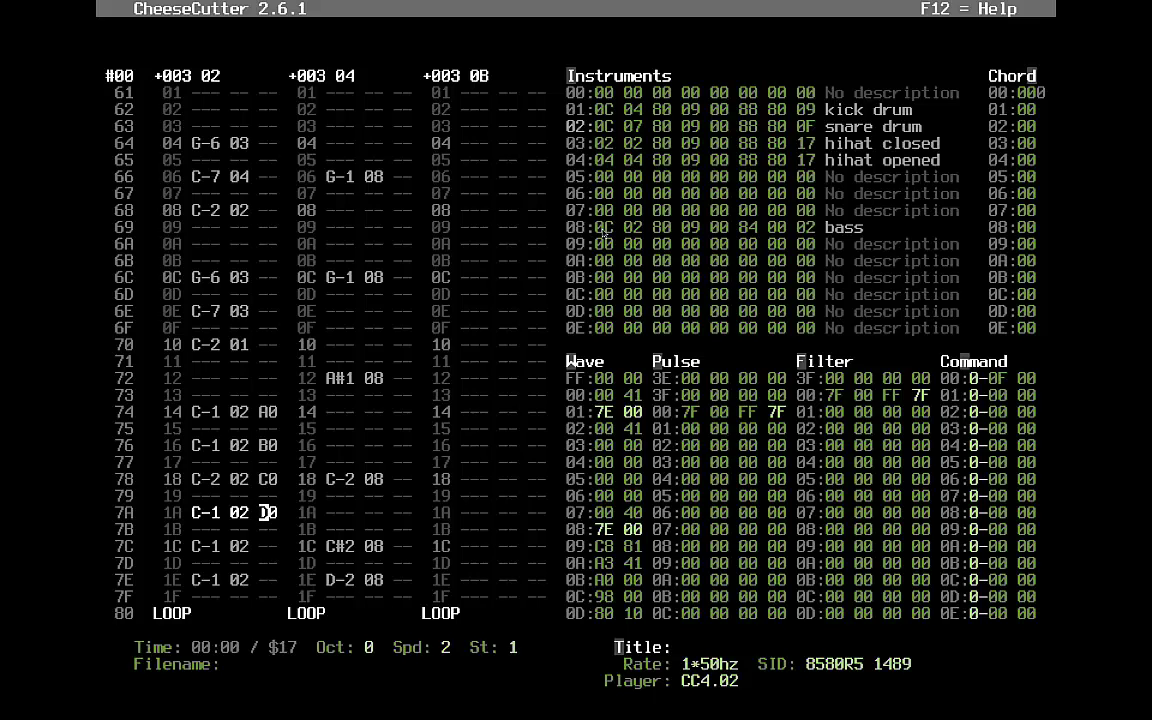
# - Set the command values of the snare notes at rows 74, 78 and 7A to B0
pyautogui.click(265, 449)
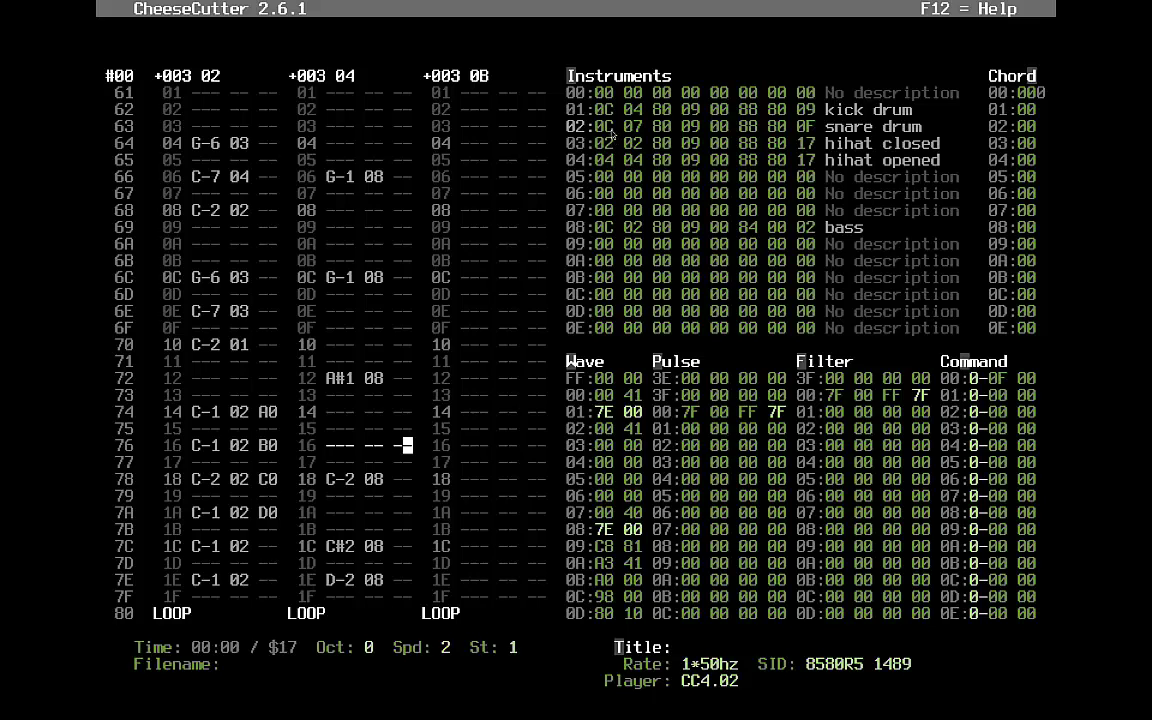
pyautogui.click(265, 428)
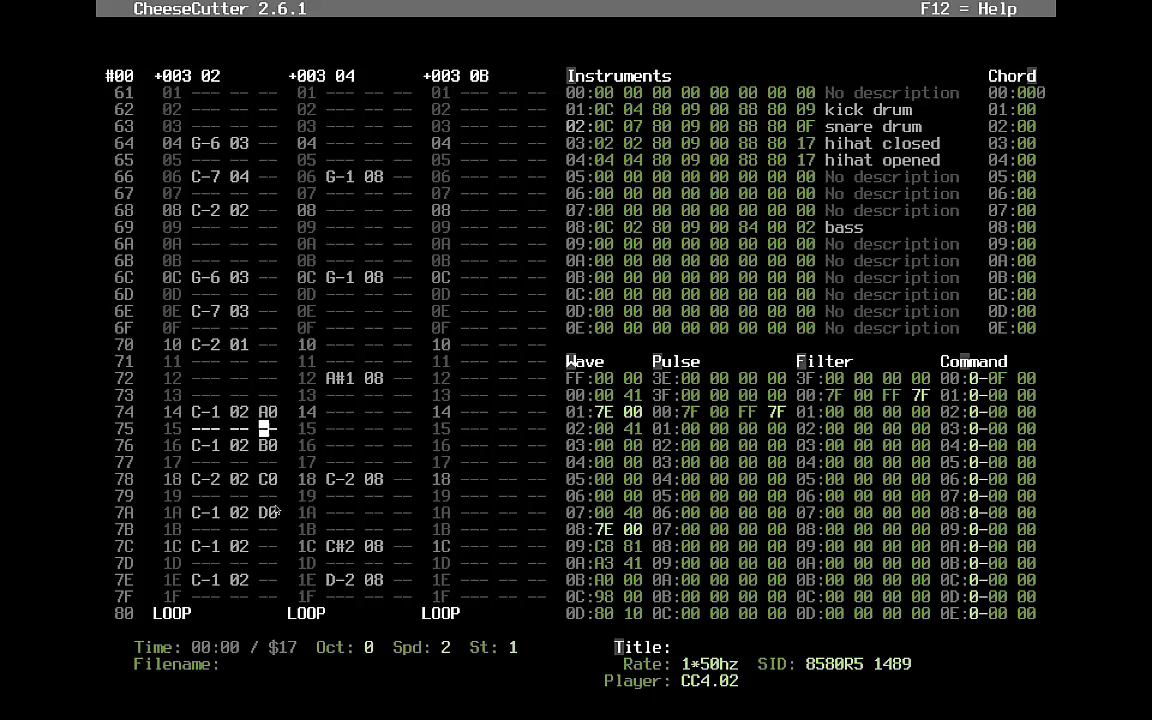
pyautogui.press('Up')
pyautogui.write('b')
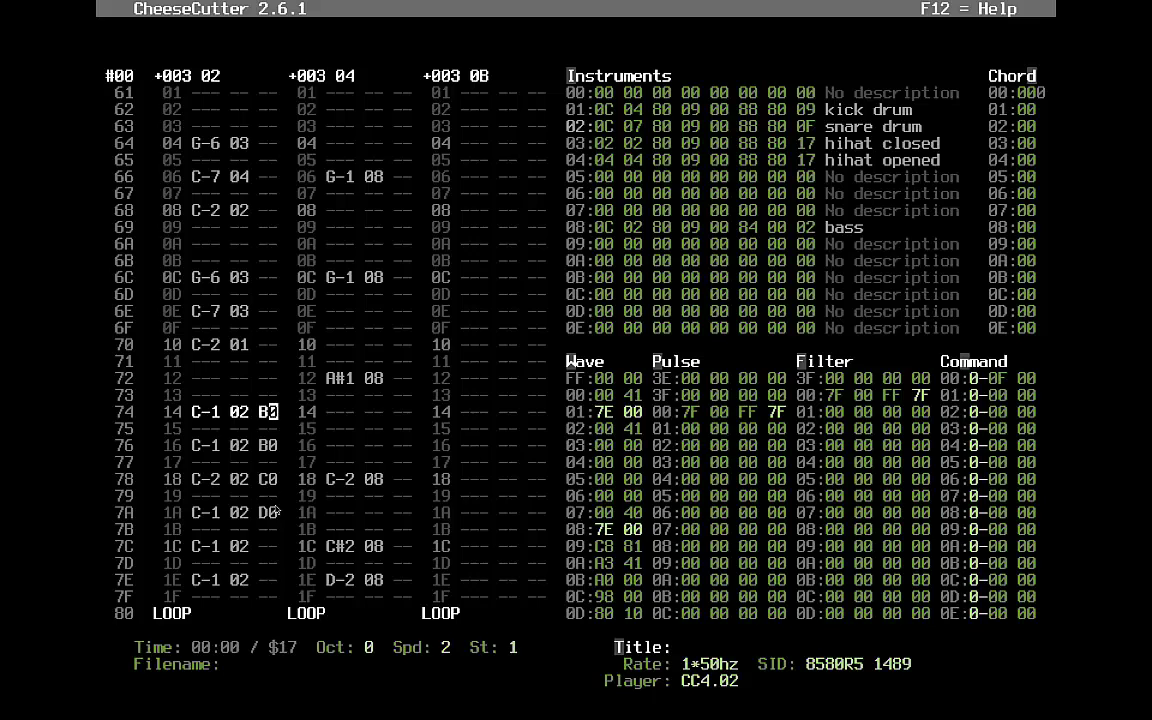
pyautogui.press('Down')
pyautogui.press('Down')
pyautogui.press('Down')
pyautogui.press('Down')
pyautogui.write('b')
pyautogui.press('Down')
pyautogui.press('Down')
pyautogui.write('b')
# - Enter command value B0 on the snare notes at rows 7C and 7E of drum sequence 02
pyautogui.press('Down')
pyautogui.press('Down')
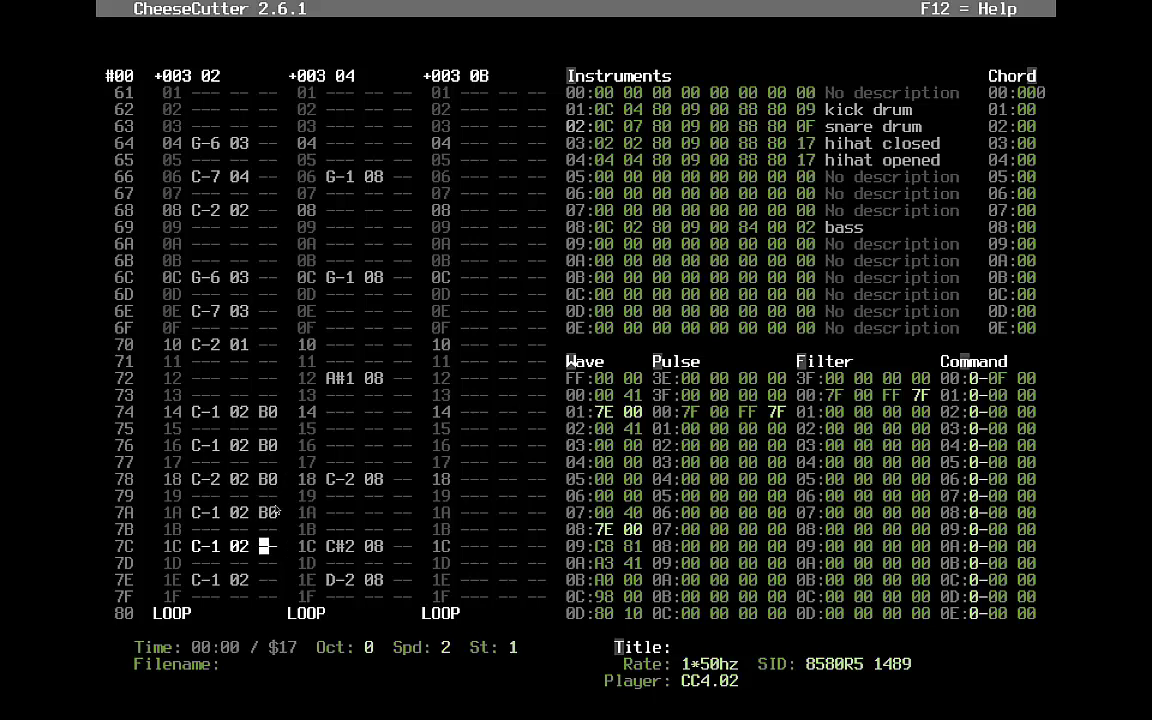
pyautogui.write('b')
pyautogui.press('Down')
pyautogui.press('Down')
pyautogui.write('b')
# - Check the command values along the snare roll between rows 74 and 7E of drum sequence 02
pyautogui.press('Up')
pyautogui.press('Up')
pyautogui.press('Up')
pyautogui.press('Up')
pyautogui.press('Up')
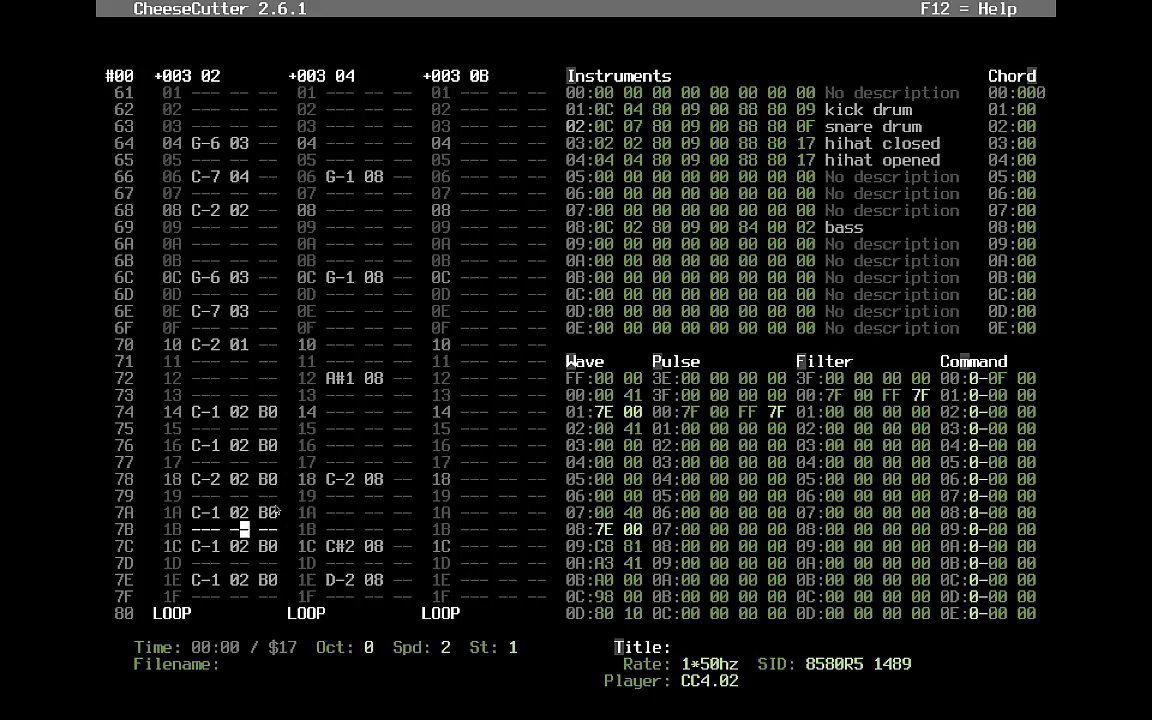
pyautogui.press('Down')
pyautogui.press('Down')
pyautogui.press('Down')
pyautogui.press('Down')
pyautogui.press('Down')
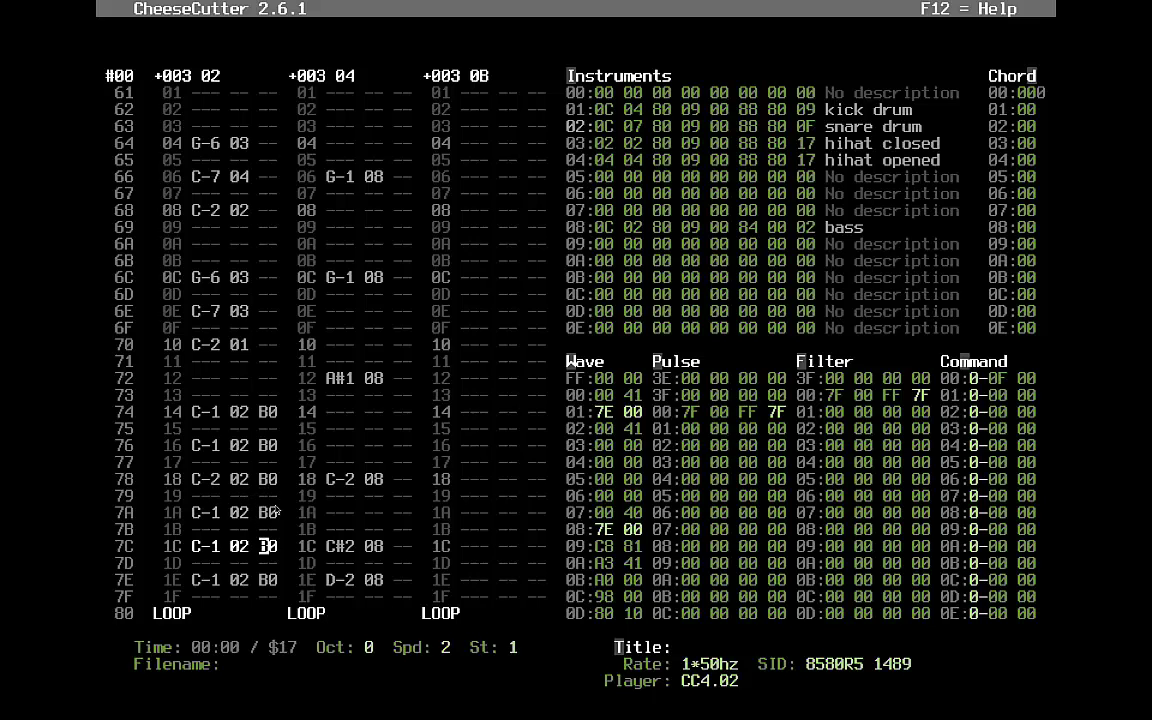
pyautogui.press('Up')
pyautogui.press('Up')
pyautogui.press('Up')
pyautogui.press('Up')
pyautogui.press('Up')
pyautogui.press('Up')
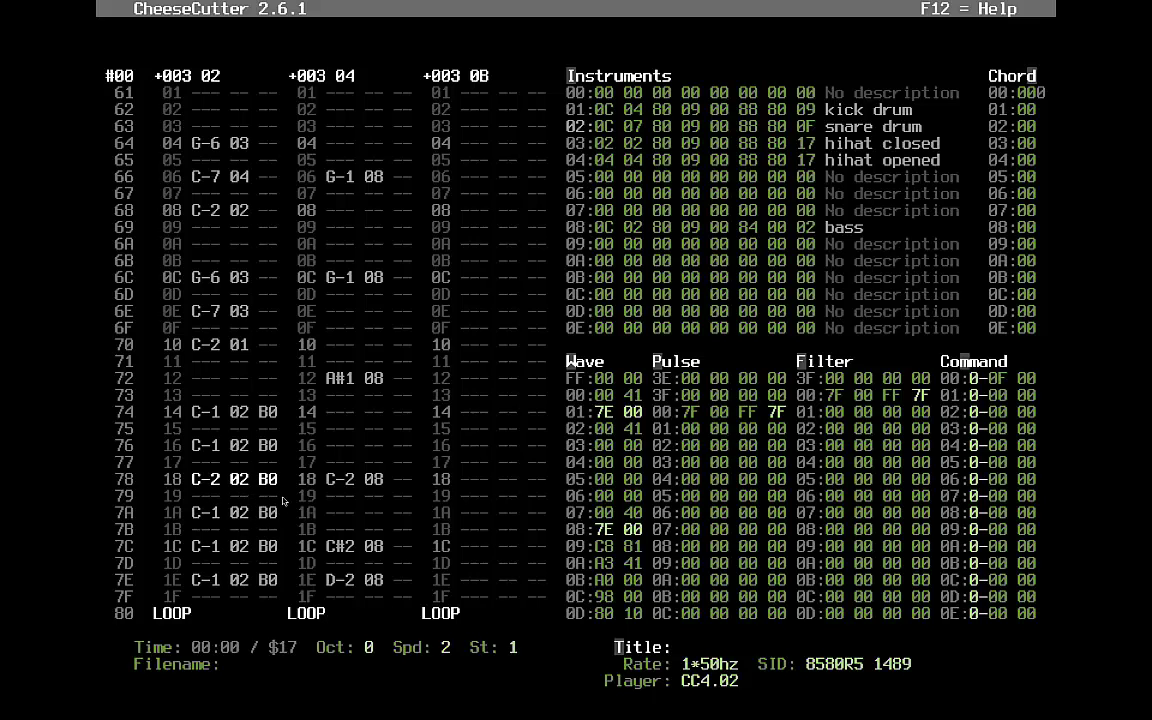
pyautogui.press('Up')
pyautogui.press('Up')
pyautogui.press('Up')
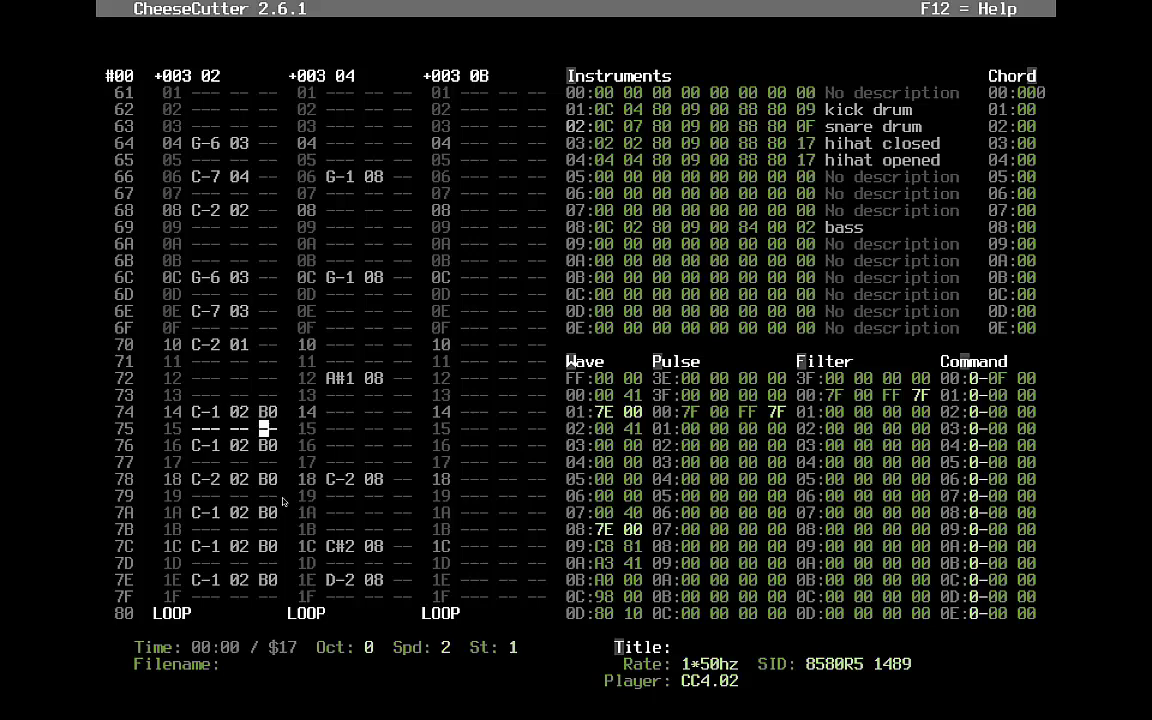
pyautogui.press('Down')
pyautogui.press('Down')
pyautogui.press('Down')
pyautogui.press('Down')
pyautogui.press('Down')
pyautogui.press('Down')
pyautogui.press('Down')
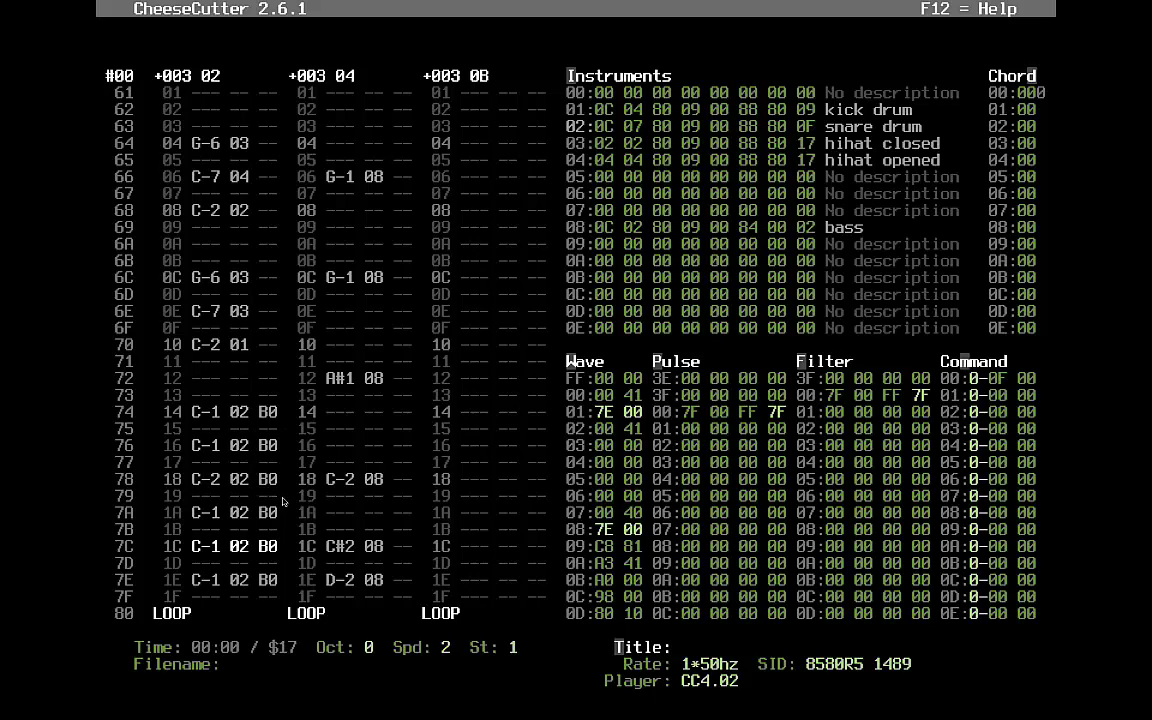
pyautogui.press('Up')
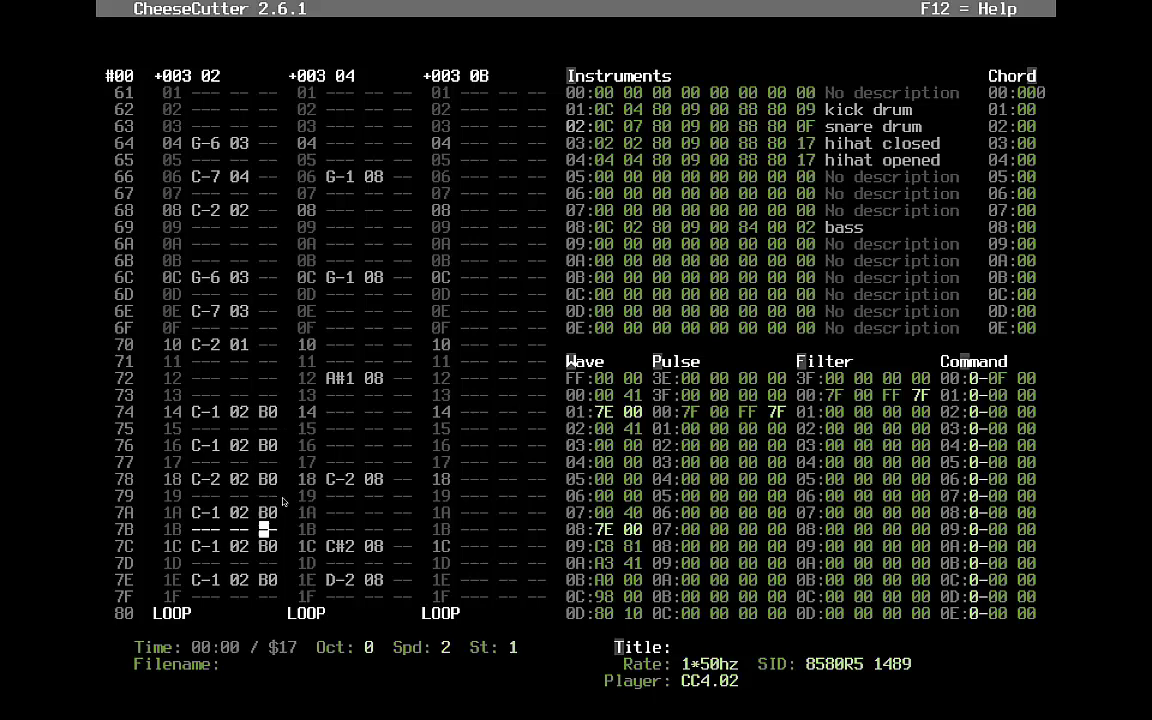
pyautogui.press('Up')
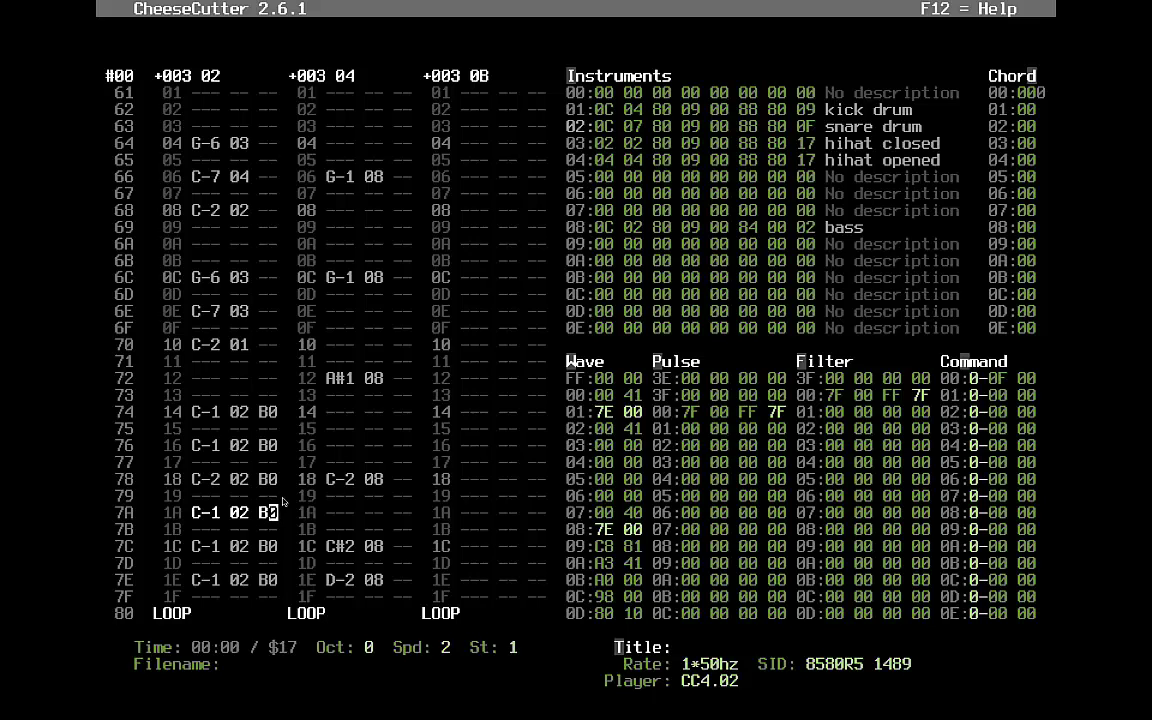
# - Set the snare roll's command values to B2, B4, B6, B8 and BA at rows 74, 76, 78, 7A and 7C
pyautogui.press('Up')
pyautogui.press('Up')
pyautogui.press('Up')
pyautogui.press('Up')
pyautogui.press('Up')
pyautogui.press('Up')
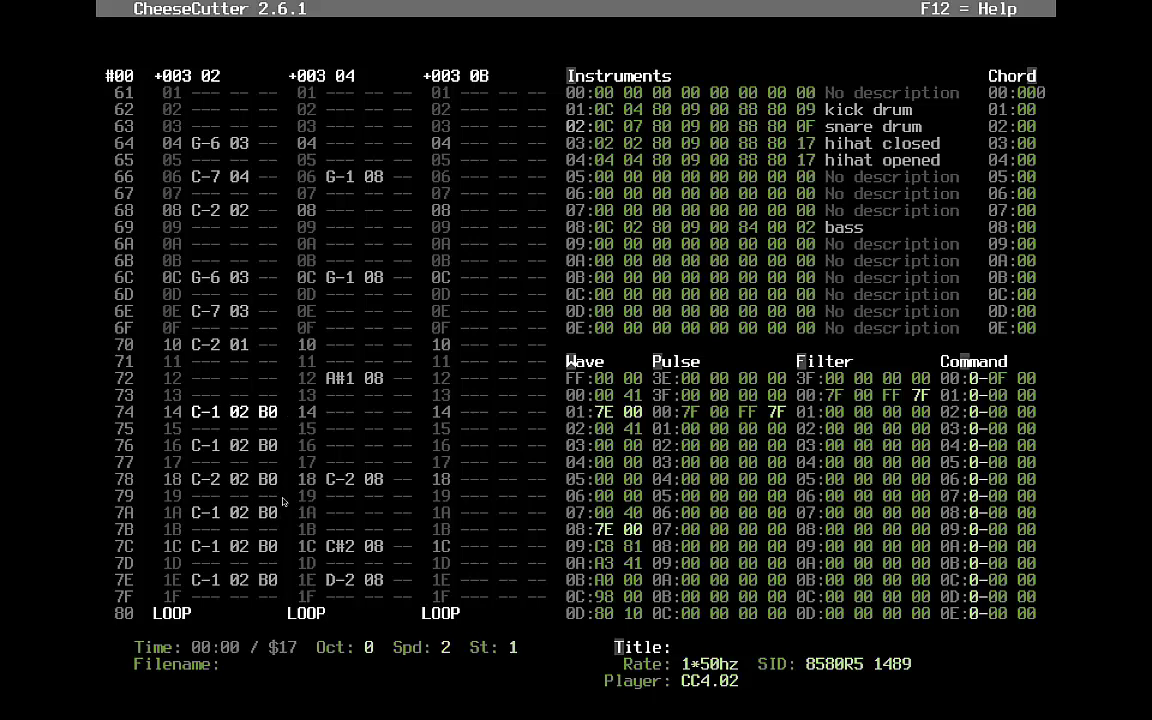
pyautogui.press('Left')
pyautogui.press('Left')
pyautogui.press('Left')
pyautogui.press('Left')
pyautogui.press('Right')
pyautogui.press('Right')
pyautogui.press('Right')
pyautogui.press('Right')
pyautogui.press('Left')
pyautogui.press('Left')
pyautogui.press('Right')
pyautogui.press('Right')
pyautogui.press('Right')
pyautogui.write('24')
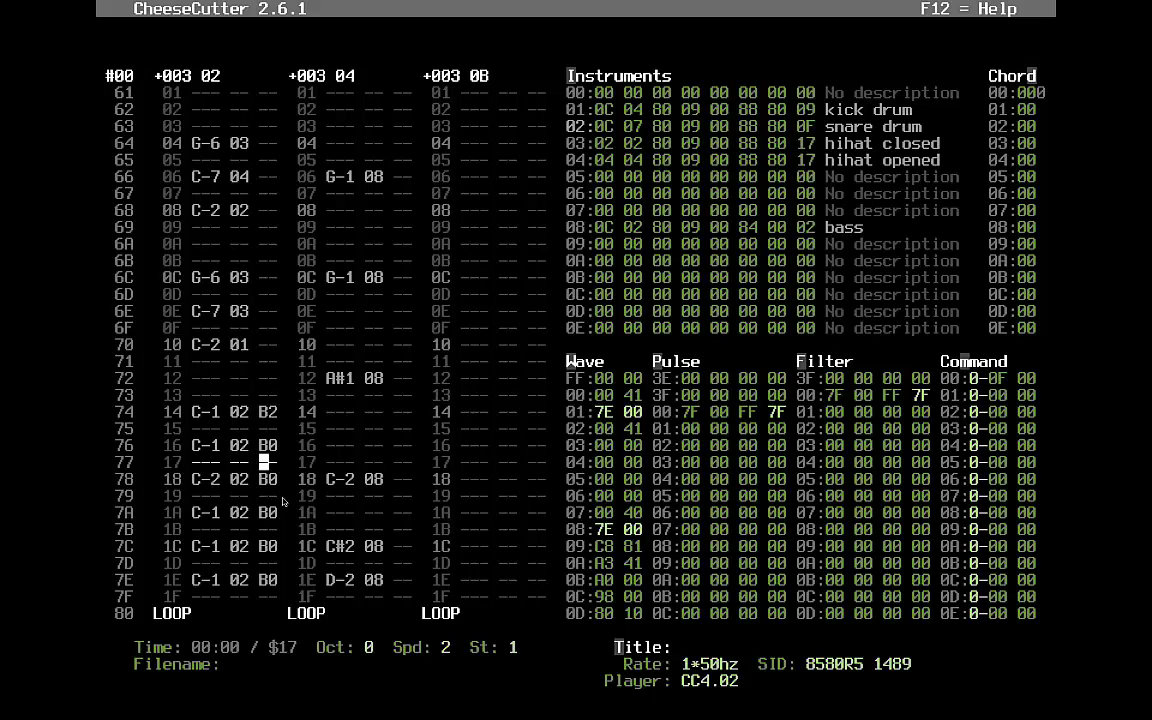
pyautogui.write('6')
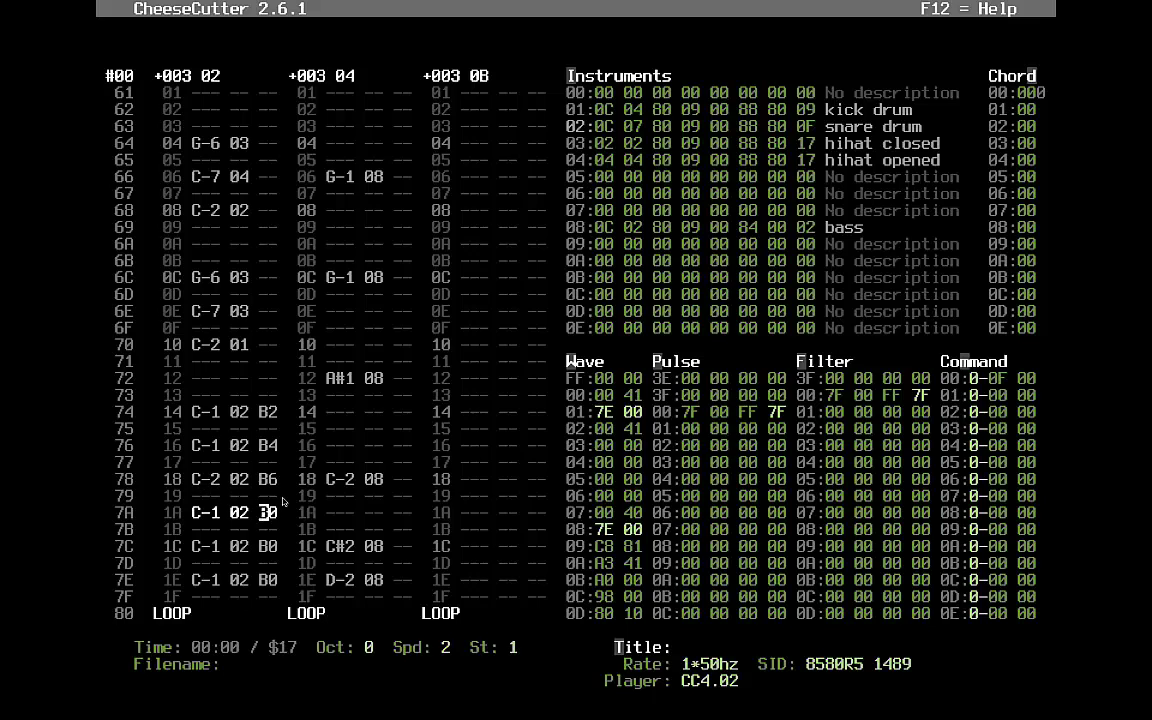
pyautogui.write('8')
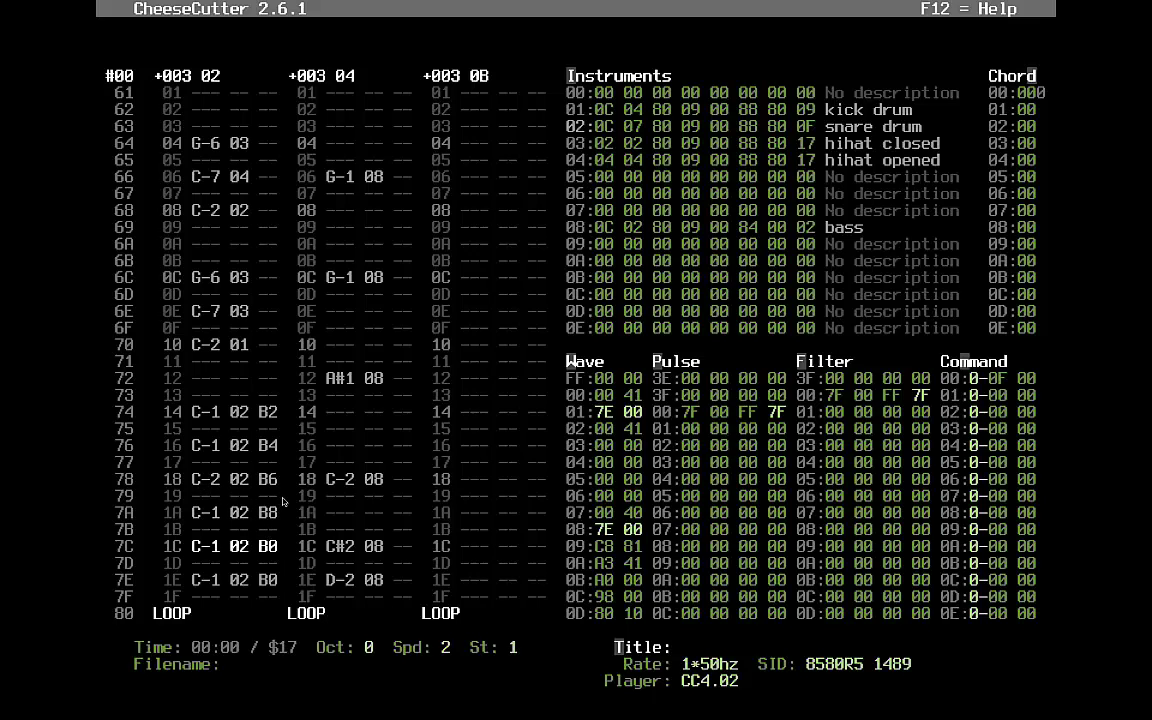
pyautogui.write('a')
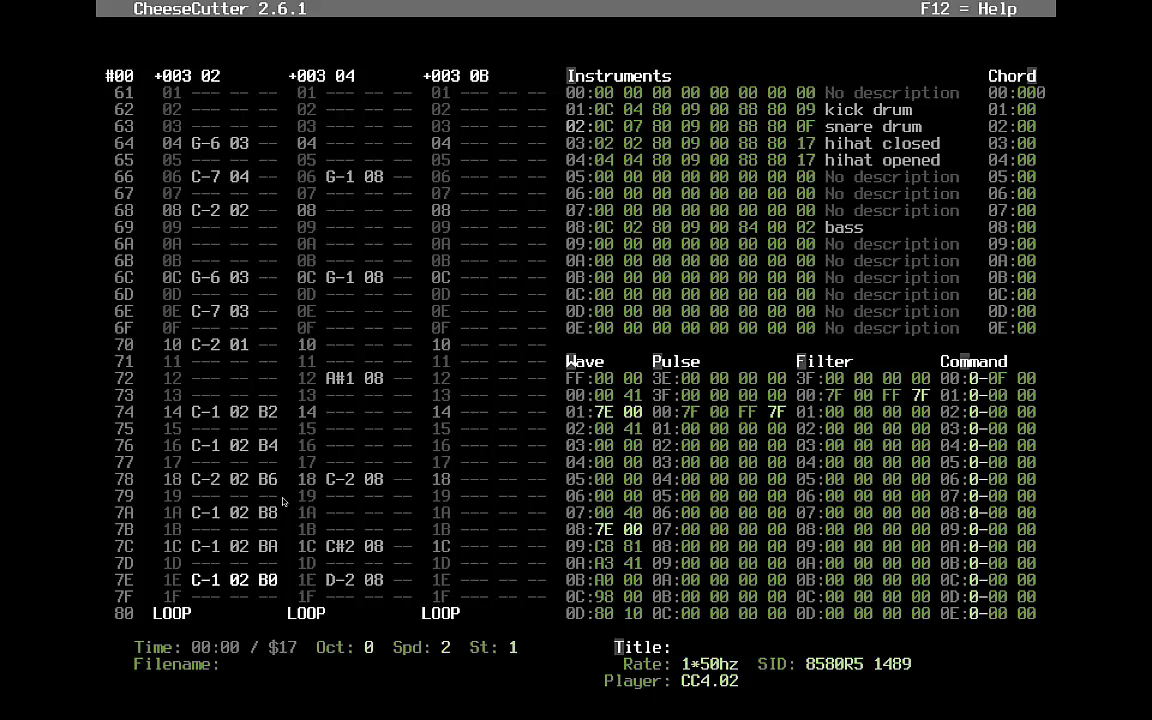
# - Clear the command value of the last snare note at row 7E of drum sequence 02
pyautogui.press('Down')
pyautogui.press('Up')
pyautogui.press('Up')
pyautogui.press('Down')
pyautogui.press('Delete')
# - Look back through the drum and bass sequences and return to row 0 at the start of the tune
pyautogui.press('Up')
pyautogui.press('Up')
pyautogui.press('Up')
pyautogui.press('Up')
pyautogui.press('Up')
pyautogui.press('Up')
pyautogui.press('Up')
pyautogui.press('Up')
pyautogui.press('Up')
pyautogui.press('Up')
pyautogui.press('Up')
pyautogui.press('Up')
pyautogui.press('Up')
pyautogui.press('Up')
pyautogui.press('Up')
pyautogui.press('Up')
pyautogui.press('Up')
pyautogui.press('Up')
pyautogui.press('Up')
pyautogui.press('Up')
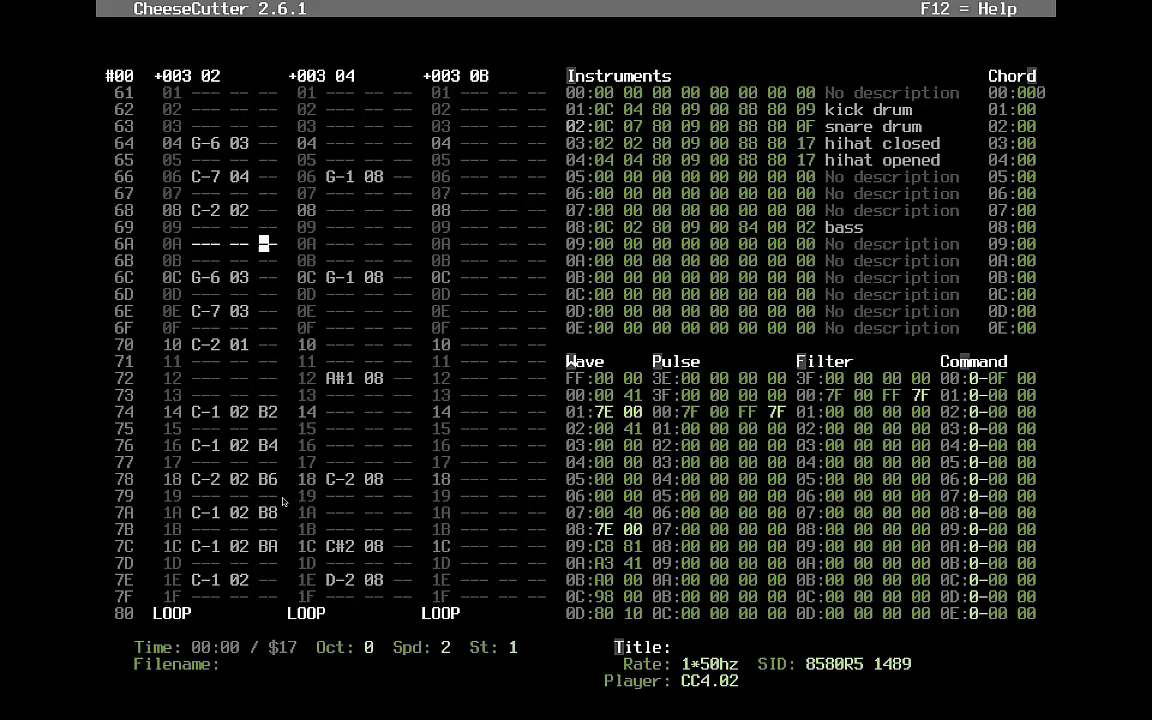
pyautogui.press('pagedown')
pyautogui.press('pagedown')
pyautogui.press('pagedown')
pyautogui.press('pagedown')
pyautogui.press('pagedown')
pyautogui.press('pagedown')
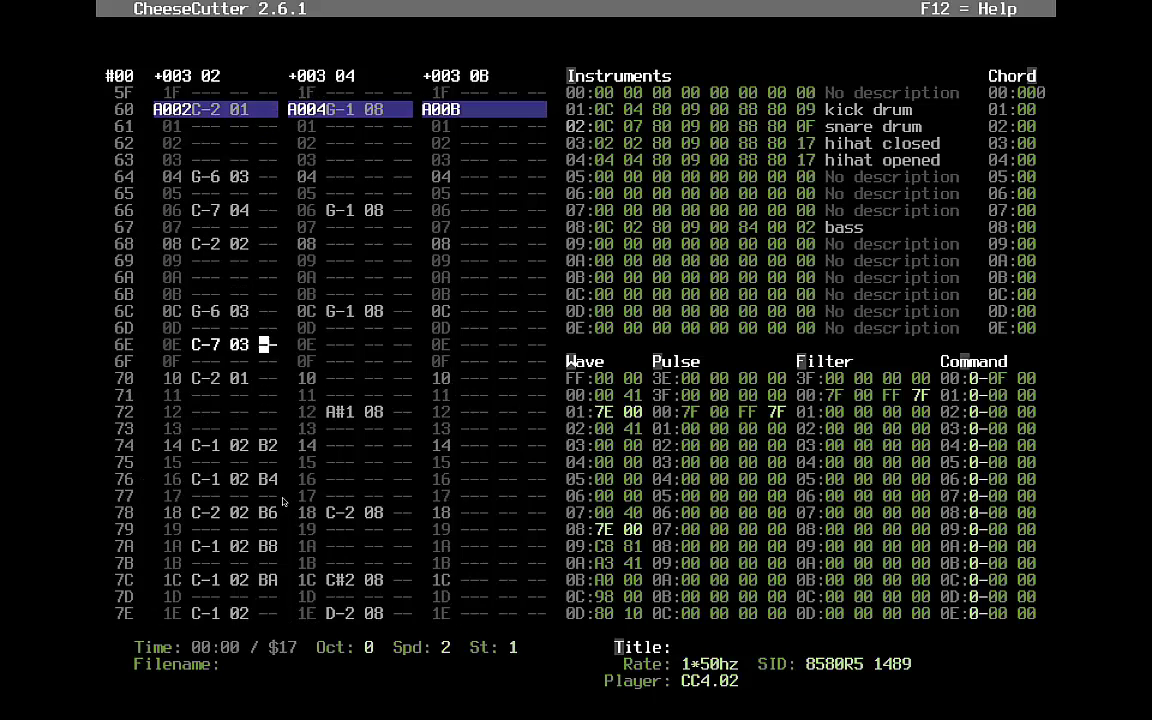
pyautogui.press('Down')
pyautogui.press('Down')
pyautogui.press('Down')
pyautogui.press('Down')
pyautogui.press('Down')
pyautogui.press('Down')
pyautogui.press('Down')
pyautogui.press('Down')
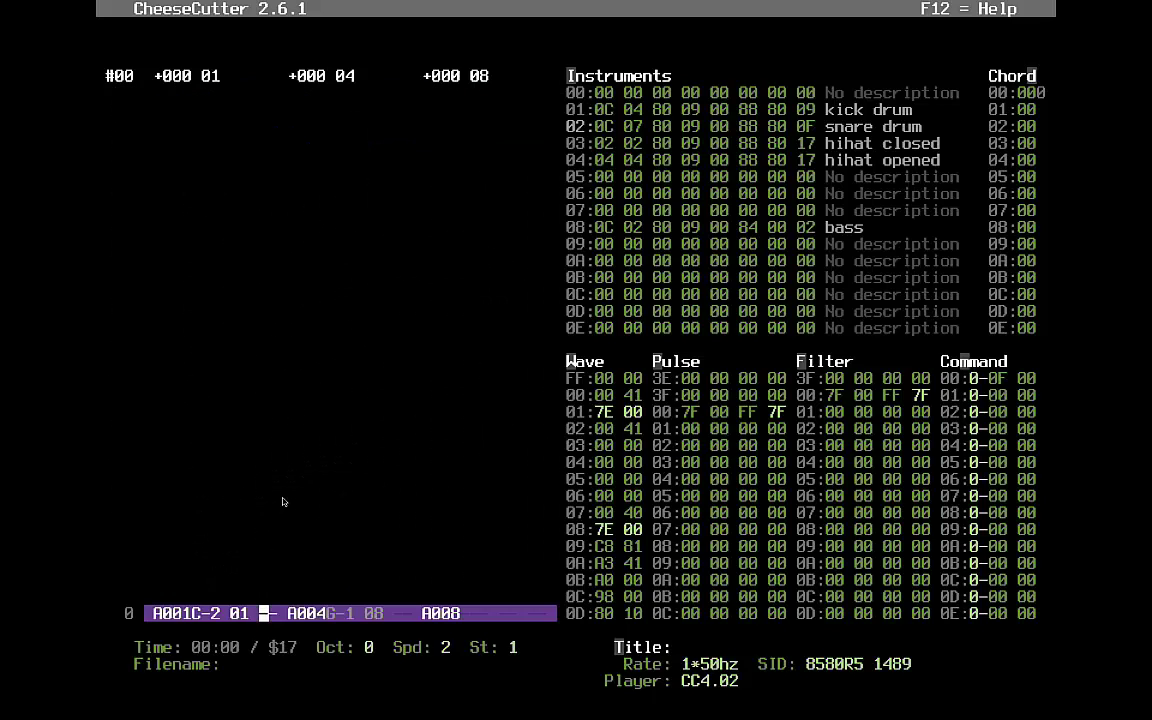
# - Look back over the last drum and bass block in rows 60 to 7F and play the tune
pyautogui.press('Up')
pyautogui.press('Up')
pyautogui.press('Up')
pyautogui.press('Up')
pyautogui.press('Up')
pyautogui.press('Up')
pyautogui.press('Up')
pyautogui.press('Up')
pyautogui.press('Up')
pyautogui.press('Up')
pyautogui.press('Up')
pyautogui.press('Up')
pyautogui.press('Up')
pyautogui.press('Up')
pyautogui.press('Up')
pyautogui.press('Up')
pyautogui.press('Up')
pyautogui.press('Up')
pyautogui.press('Up')
pyautogui.press('Up')
pyautogui.press('Up')
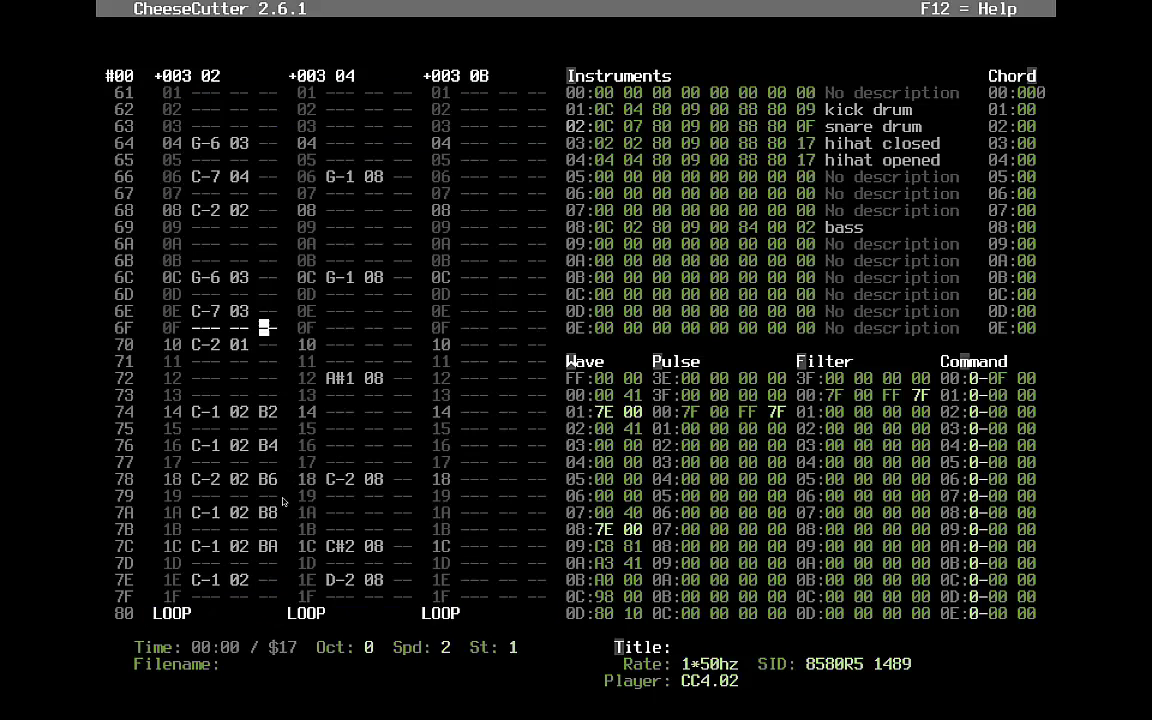
pyautogui.press('Up')
pyautogui.press('Up')
pyautogui.press('Up')
pyautogui.press('Up')
pyautogui.press('Up')
pyautogui.press('Down')
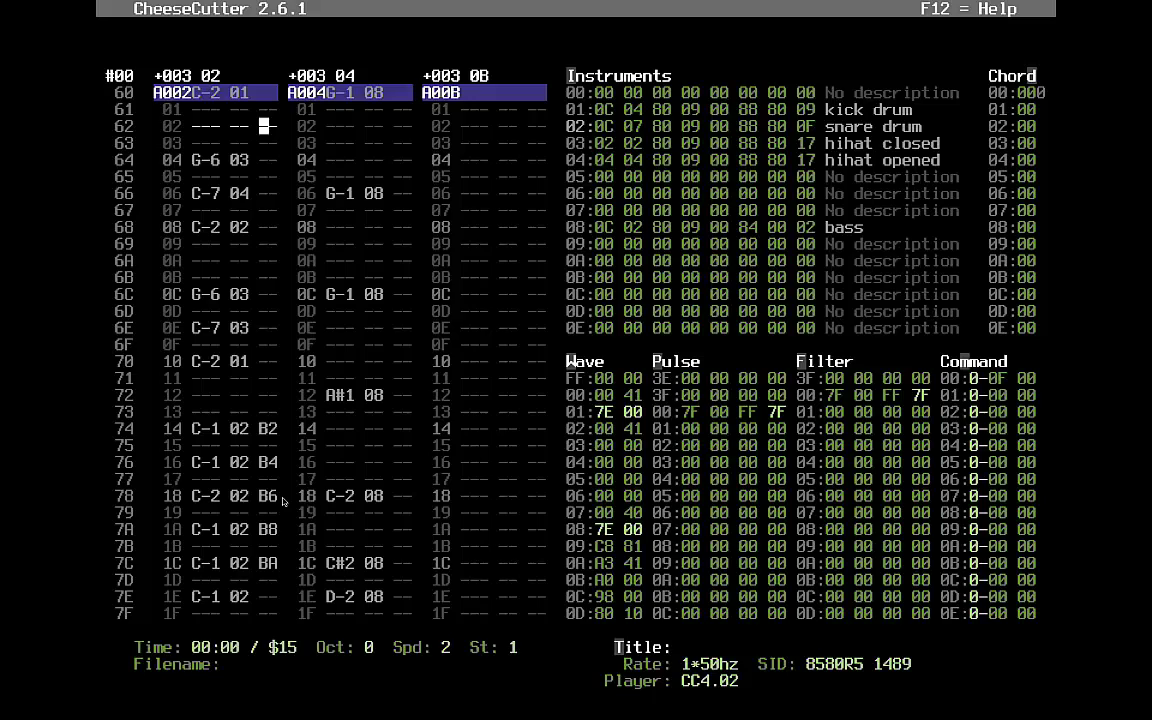
pyautogui.press('Scroll_Lock')
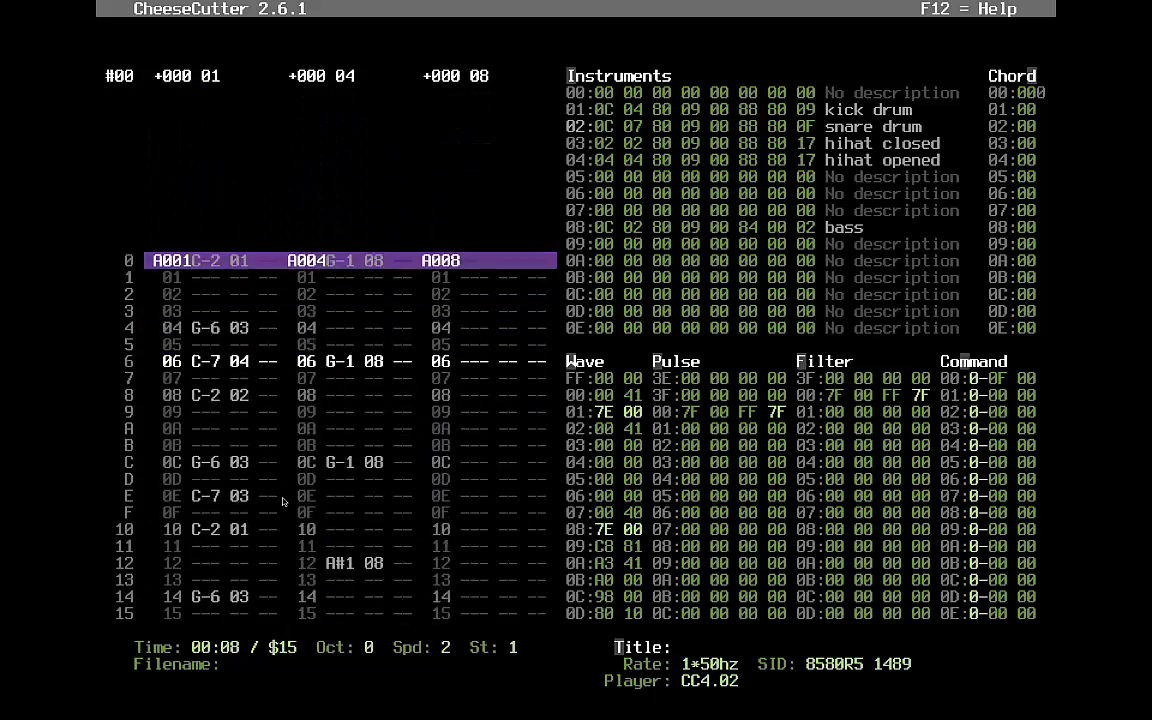
# - Set the pulse table pointer of the bass instrument 08 to 00
pyautogui.press('Tab')
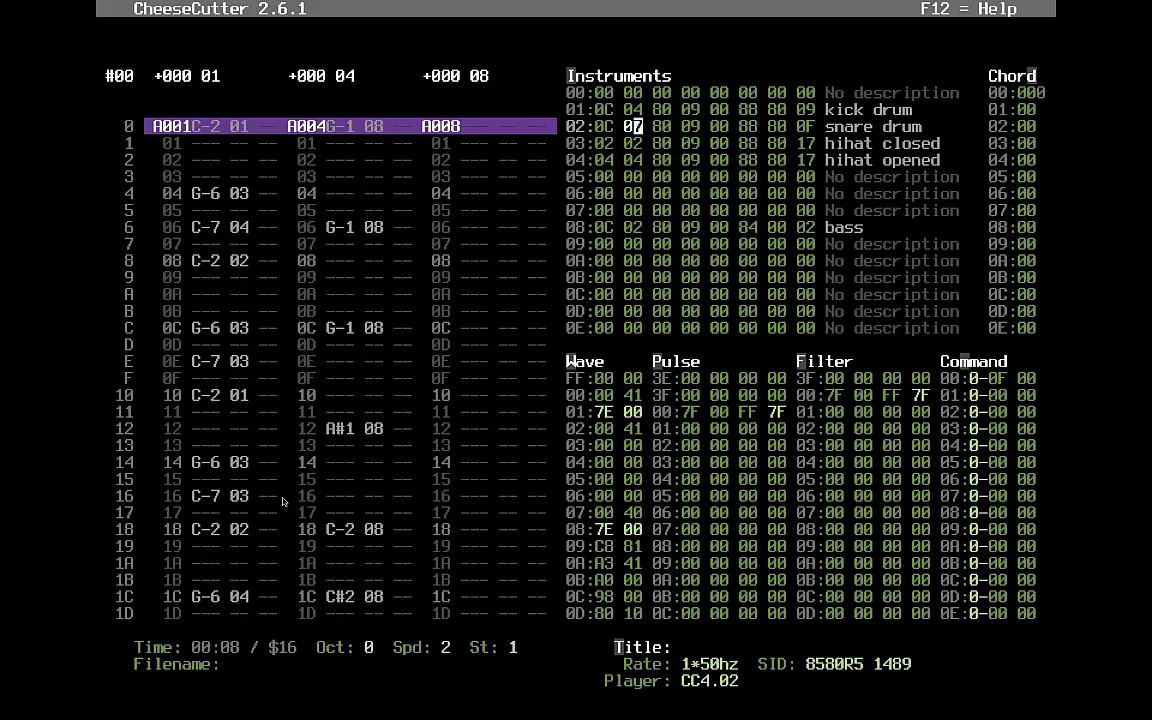
pyautogui.press('Down')
pyautogui.press('Down')
pyautogui.press('Right')
pyautogui.press('Right')
pyautogui.press('Right')
pyautogui.press('Right')
pyautogui.press('Down')
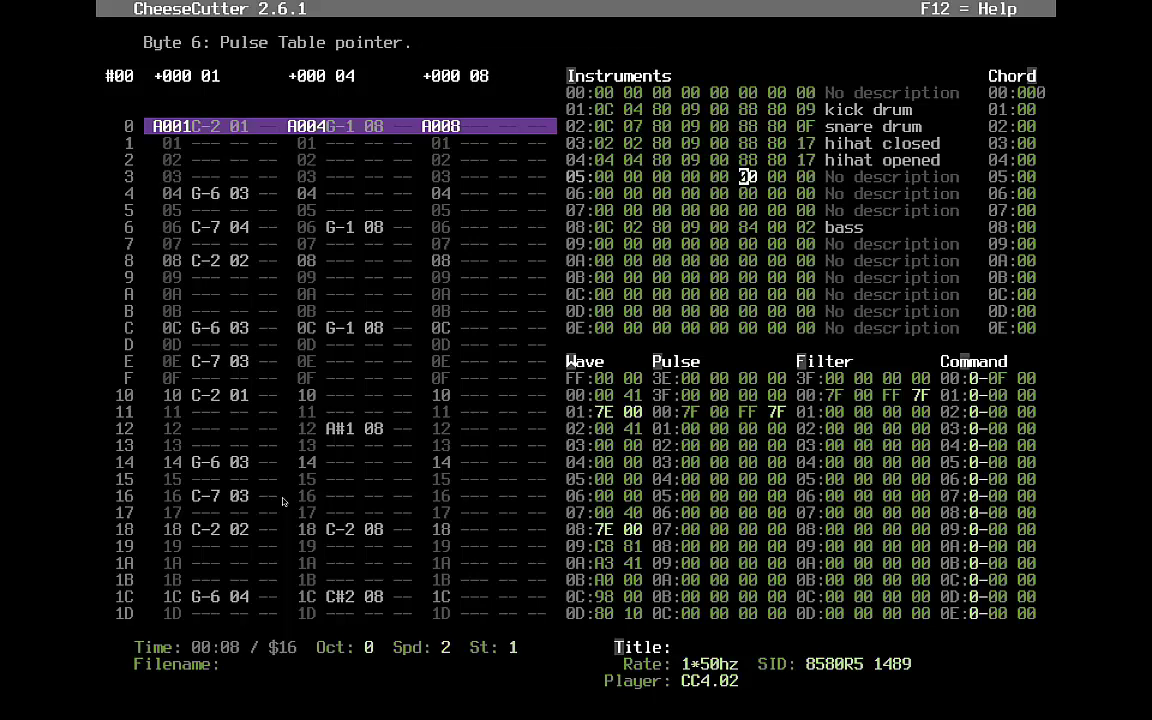
pyautogui.press('Down')
pyautogui.press('Down')
pyautogui.press('Down')
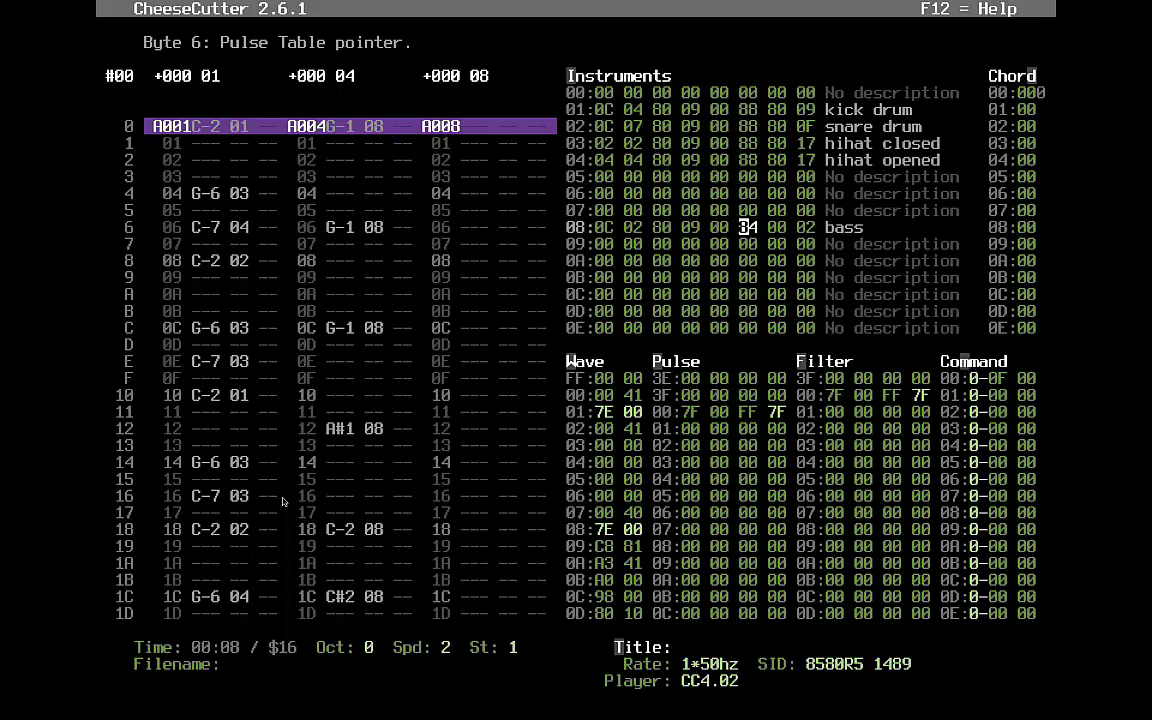
pyautogui.write('012')
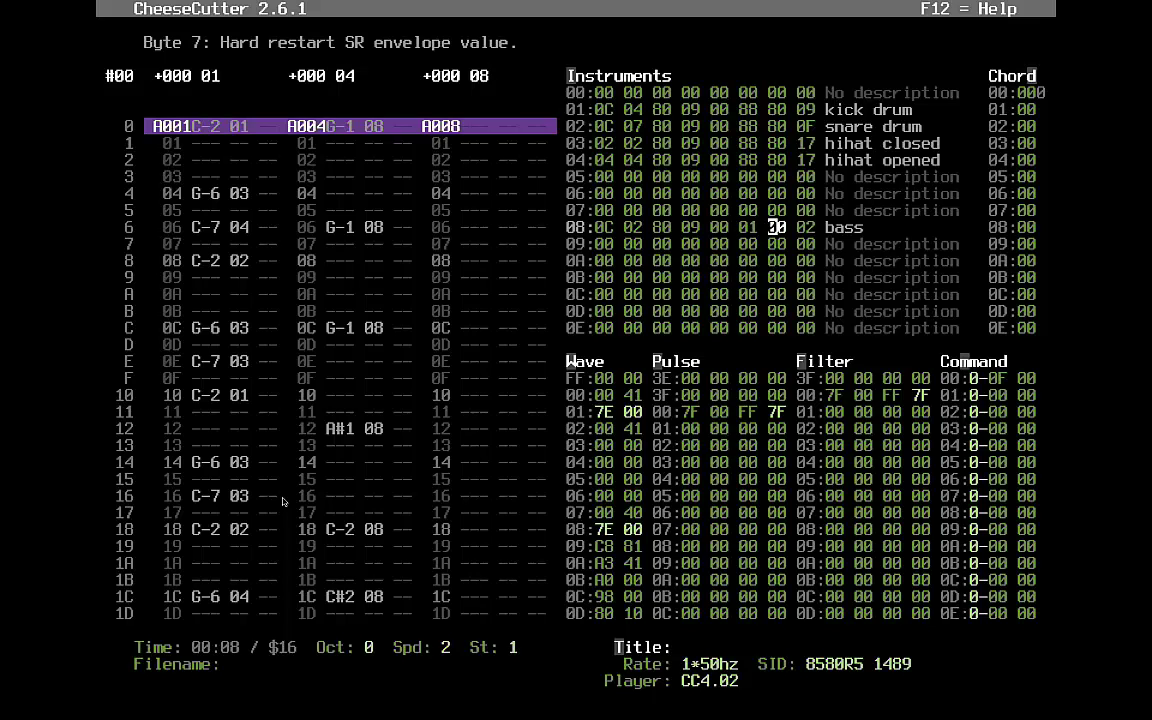
pyautogui.press('Tab')
pyautogui.hotkey('shift', 'Tab')
pyautogui.press('Left')
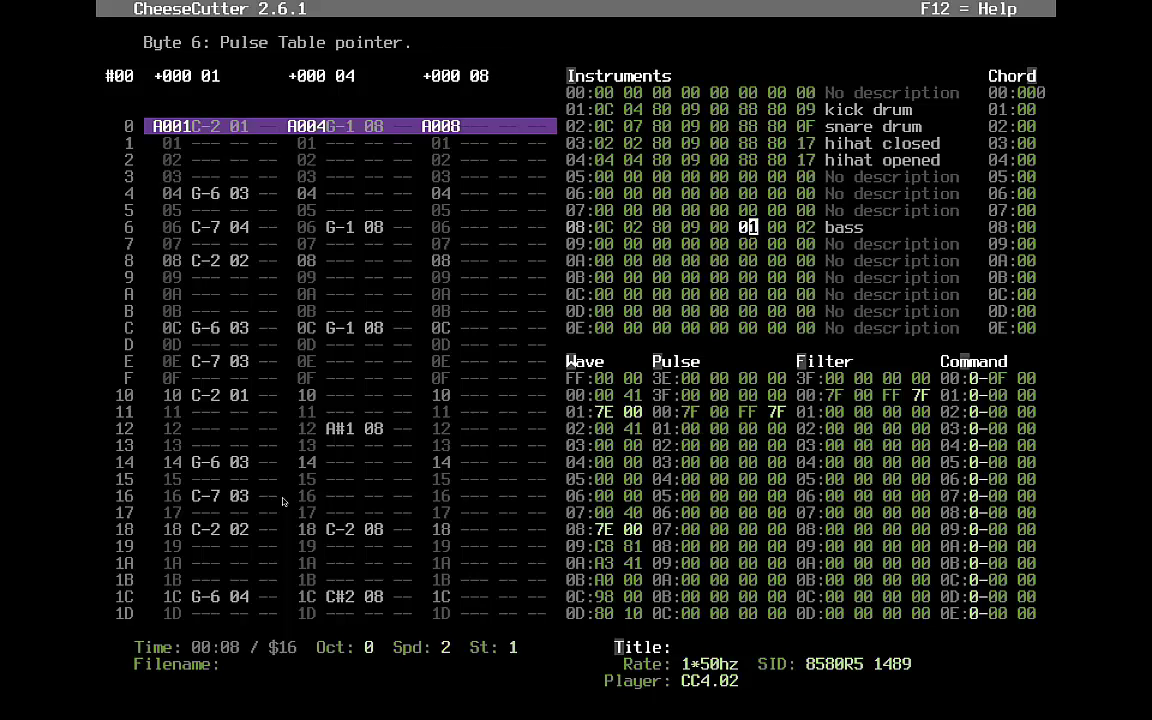
pyautogui.press('Right')
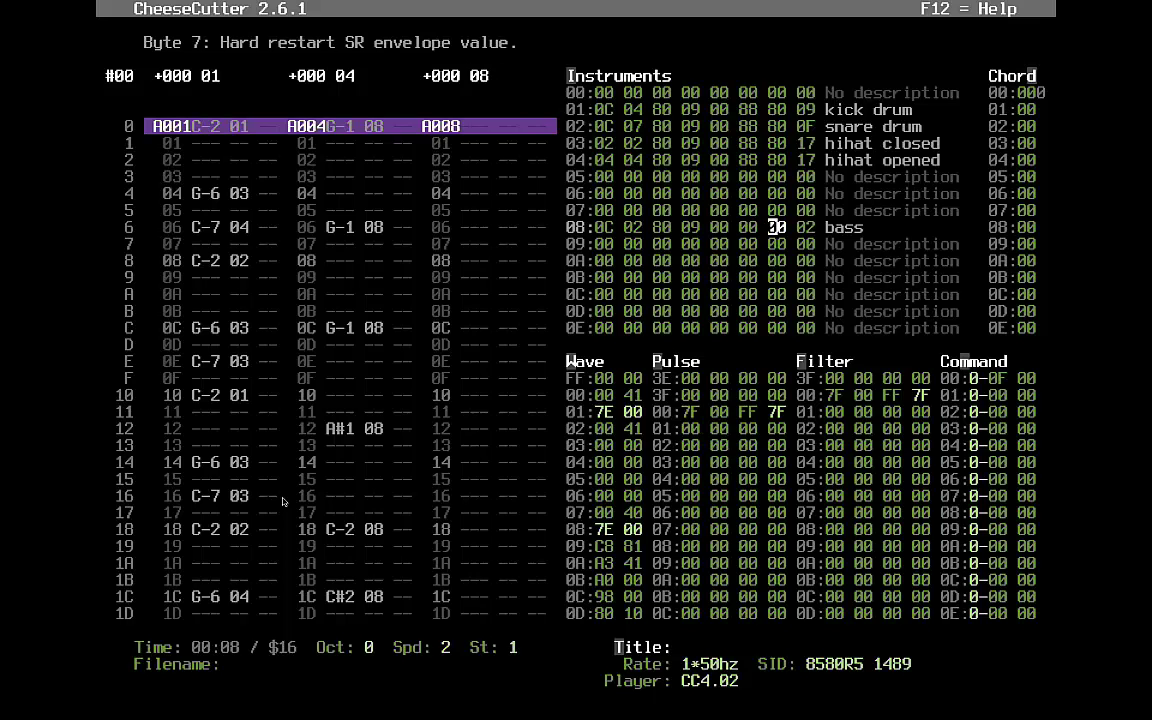
# - Enter 40 with add value 20 in pulse table row 01, and C0 with add value 20 in row 02
pyautogui.press('Tab')
pyautogui.write('00')
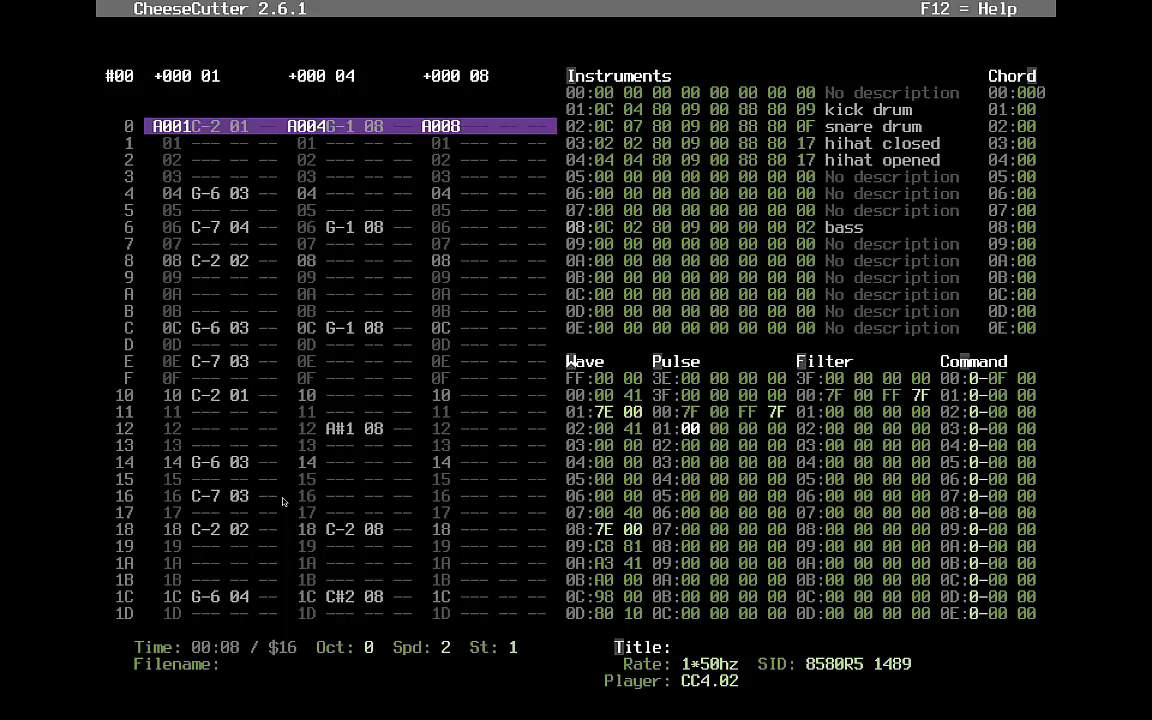
pyautogui.write('4')
pyautogui.press('Down')
pyautogui.write('c0')
pyautogui.press('Up')
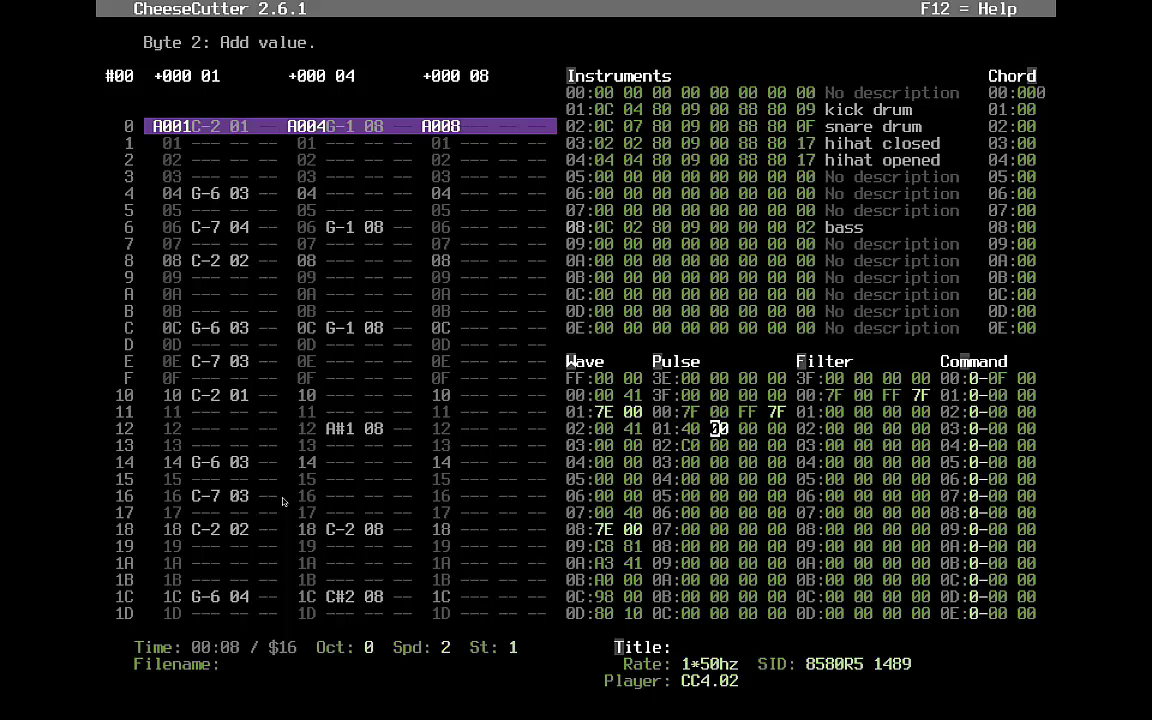
pyautogui.write('20')
pyautogui.press('Down')
pyautogui.write('20')
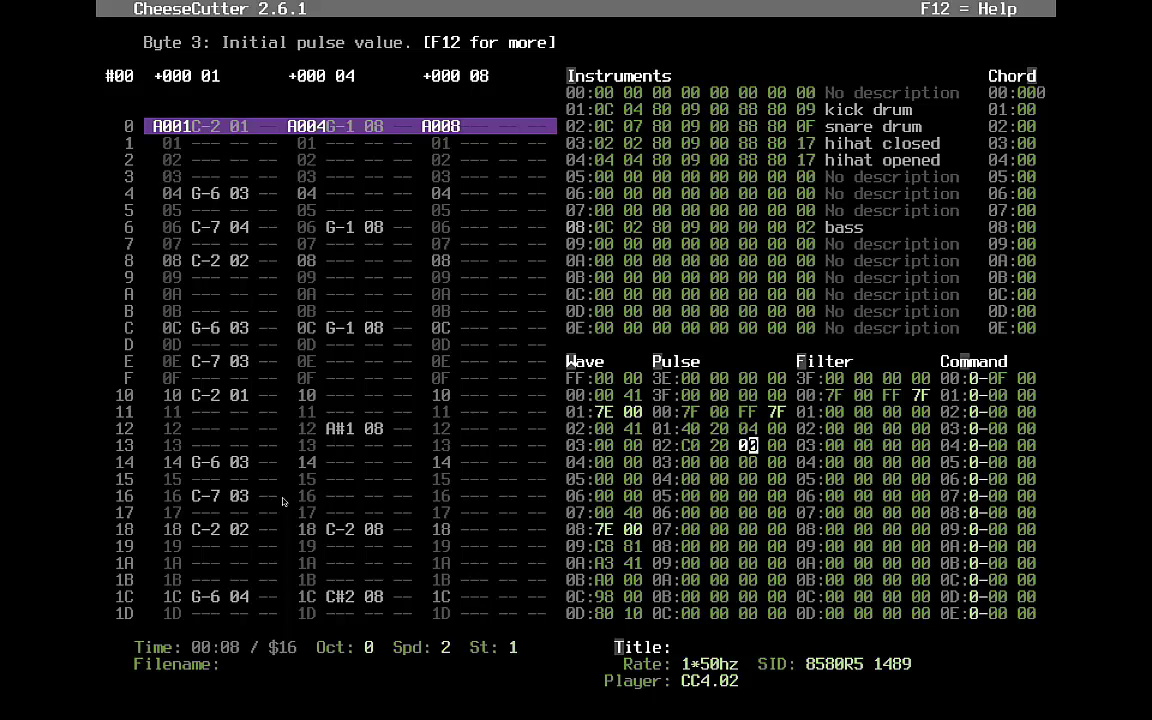
# - Set the initial pulse value to 44 in pulse table row 01 and FF in row 02
pyautogui.press('Up')
pyautogui.write('444ff021')
pyautogui.press('Up')
pyautogui.press('Down')
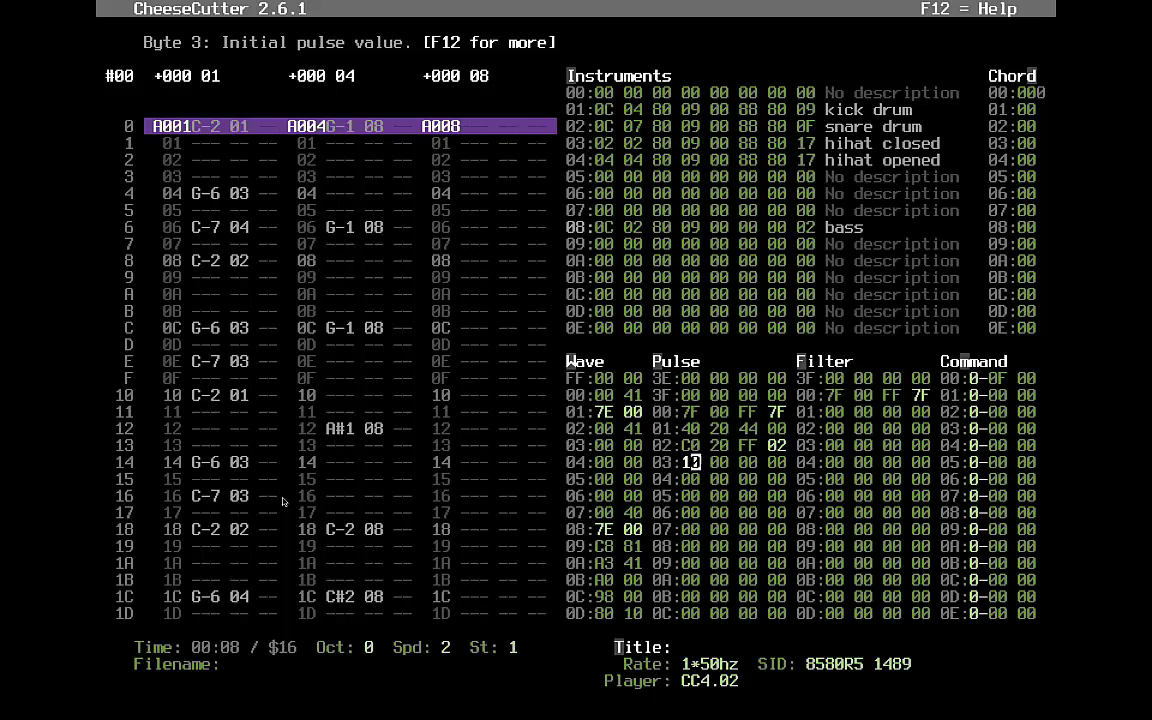
# - Point pulse table row 02 to next set 01 and reset the first byte of row 03 to 00
pyautogui.press('Up')
pyautogui.press('Right')
pyautogui.press('Right')
pyautogui.press('Right')
pyautogui.write('01:4')
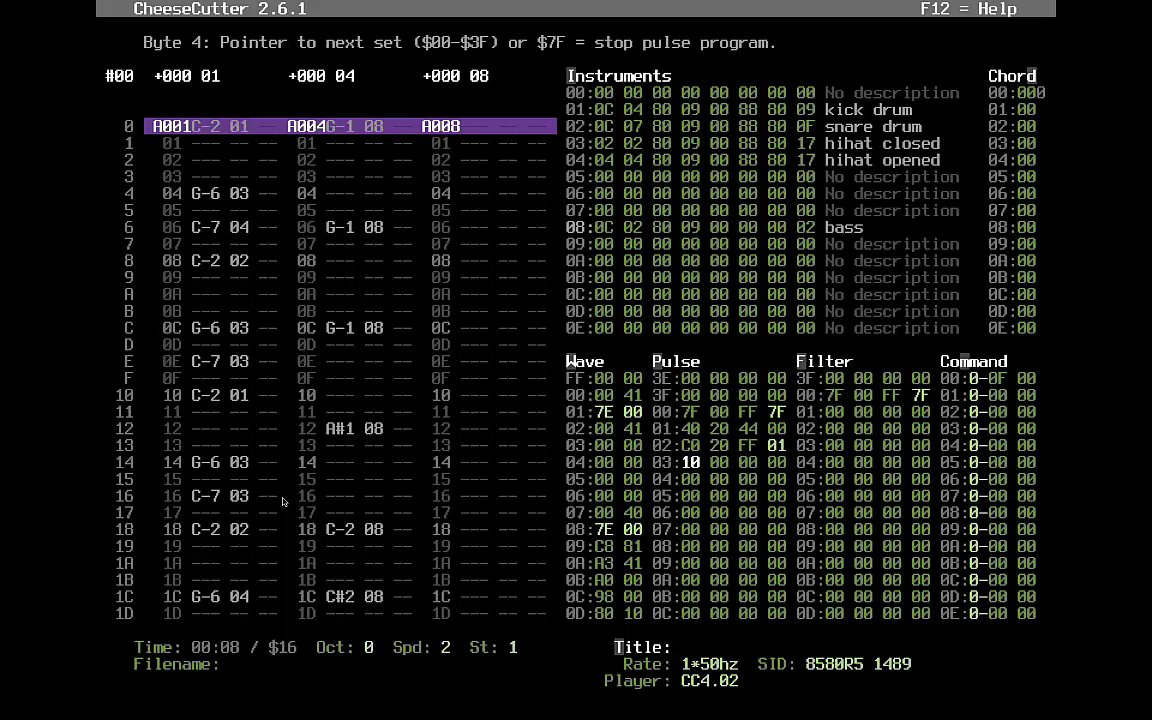
pyautogui.write('0')
pyautogui.press('Up')
pyautogui.press('Up')
pyautogui.press('Right')
pyautogui.press('Right')
pyautogui.press('Right')
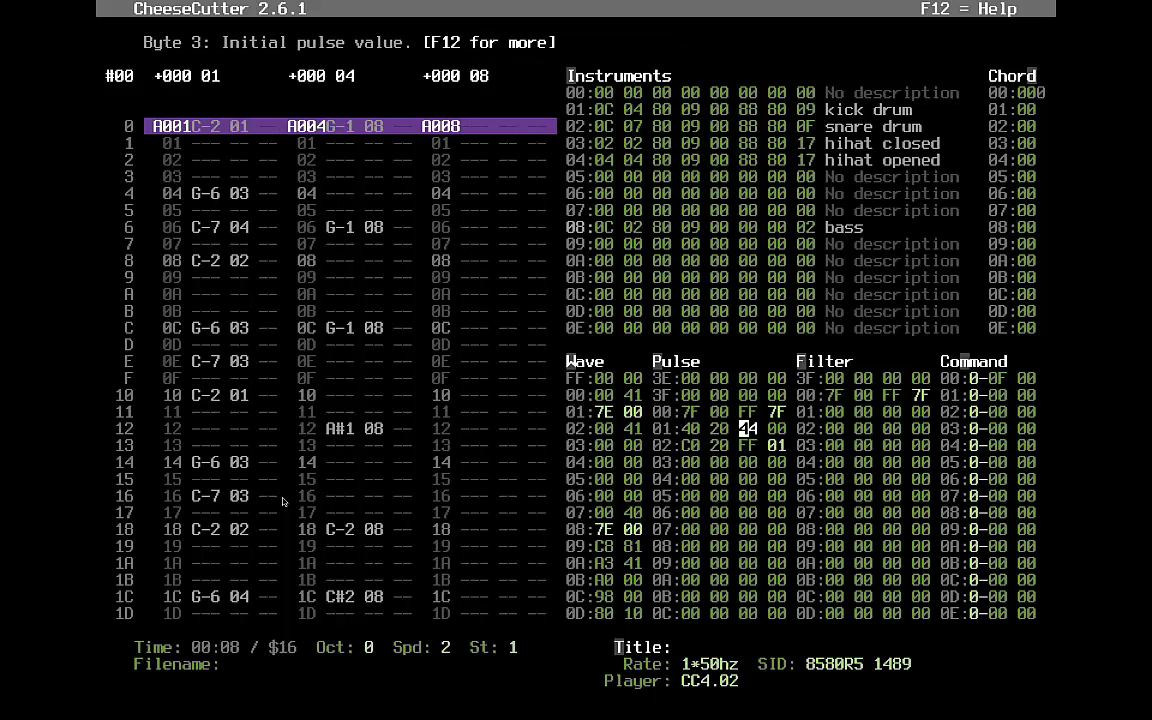
pyautogui.hotkey('shift', 'Tab')
pyautogui.press('Left')
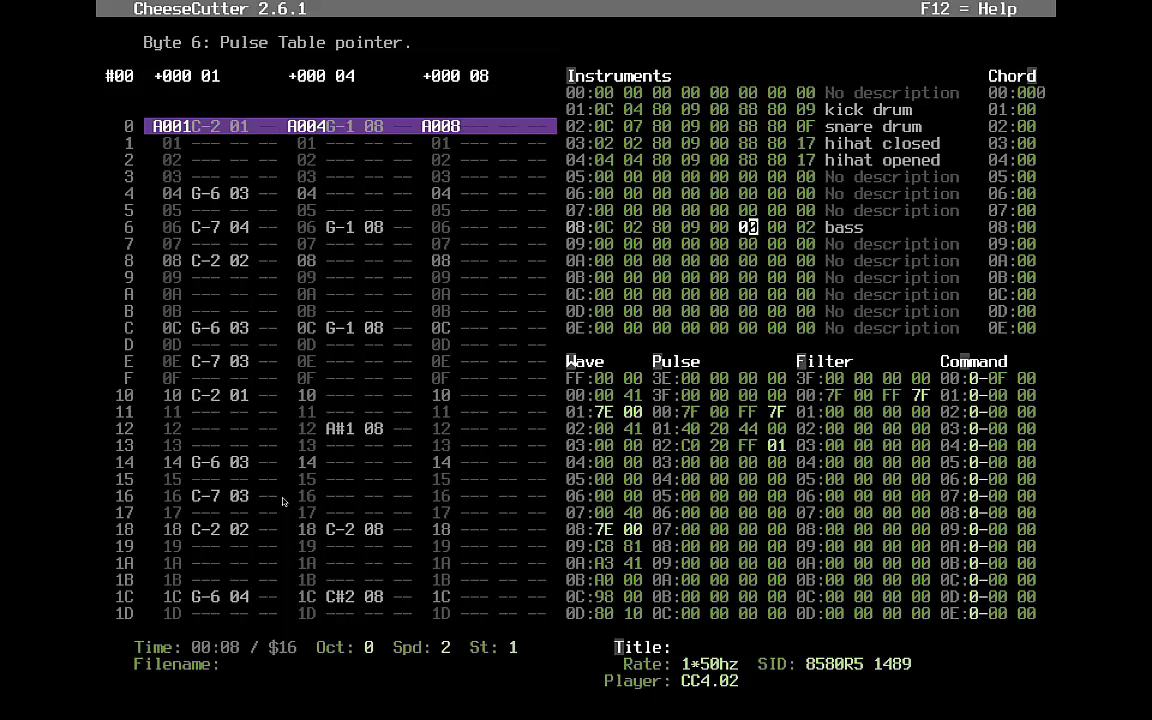
pyautogui.press('Right')
pyautogui.press('Right')
pyautogui.press('Right')
pyautogui.press('Left')
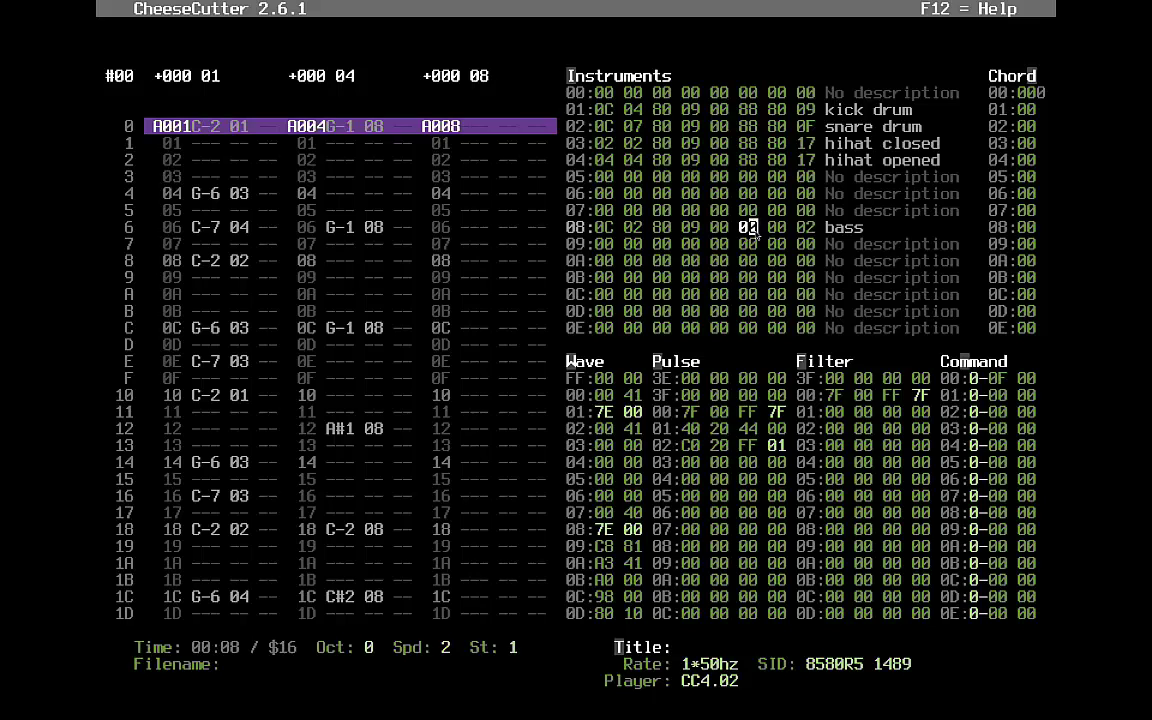
# - Enter command value 41 on the first bass note at row 0 of sequence 04
pyautogui.press('F5')
pyautogui.press('Tab')
pyautogui.press('Up')
pyautogui.press('Up')
pyautogui.press('Up')
pyautogui.press('Up')
pyautogui.press('Up')
pyautogui.press('Up')
pyautogui.press('Up')
pyautogui.press('Up')
pyautogui.press('Up')
pyautogui.press('Up')
pyautogui.press('Up')
pyautogui.press('Up')
pyautogui.press('Up')
pyautogui.press('Up')
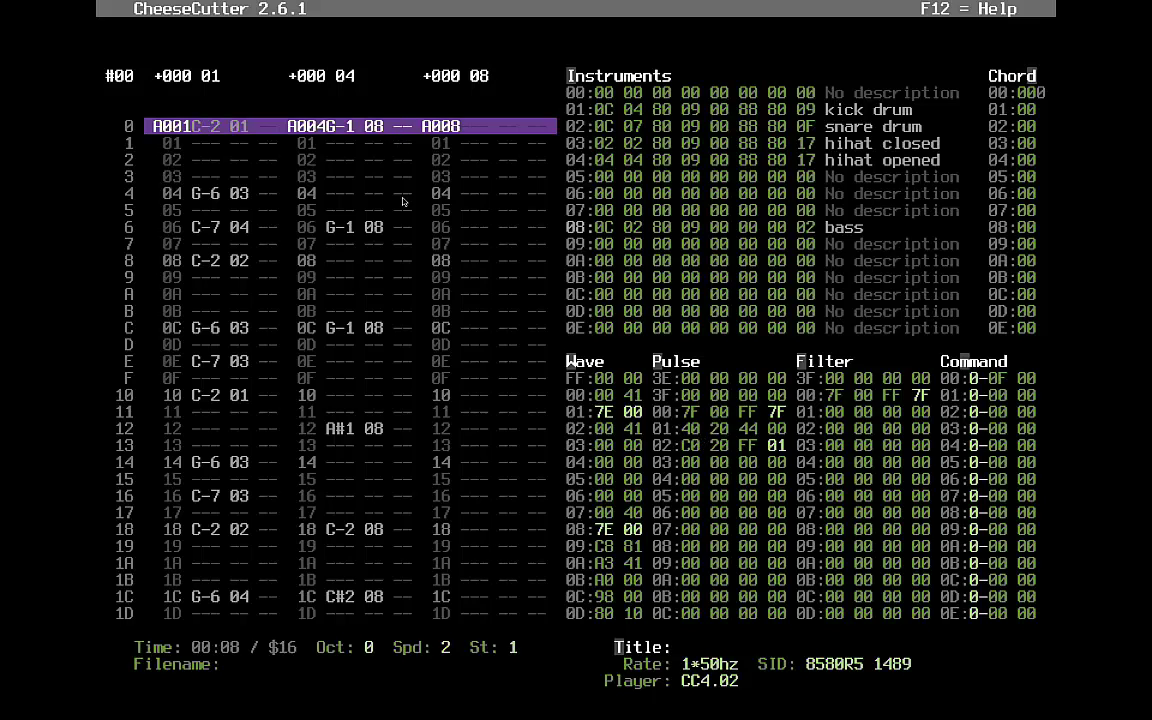
pyautogui.write('41')
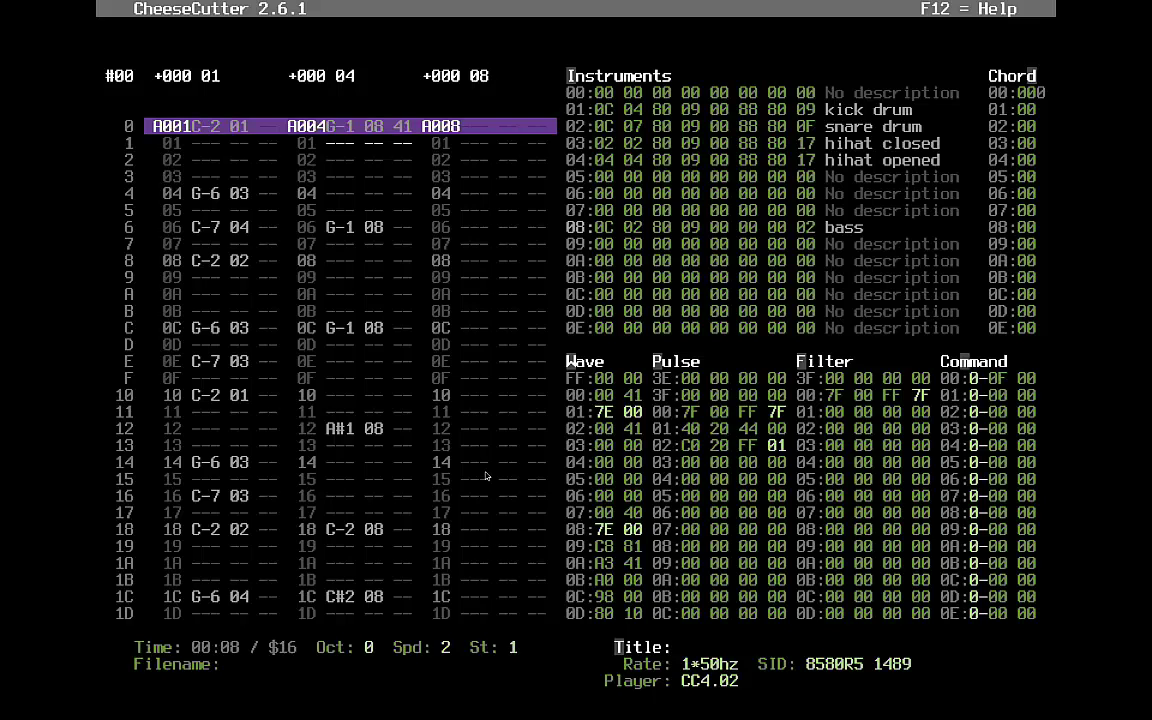
# - Play the tune from the start and mute the first voice
pyautogui.press('F1')
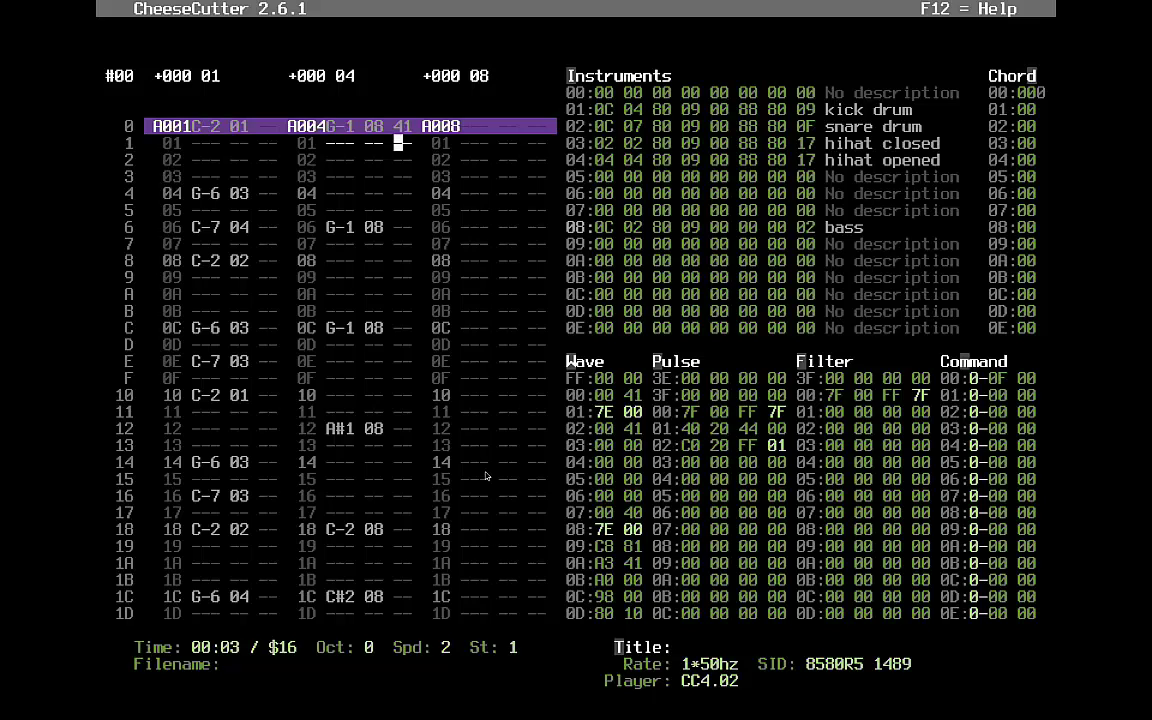
pyautogui.hotkey('ctrl', '1')
pyautogui.press('Tab')
pyautogui.press('Down')
pyautogui.press('Down')
pyautogui.press('Down')
pyautogui.press('Down')
pyautogui.press('Down')
pyautogui.press('Down')
pyautogui.press('Down')
pyautogui.press('Down')
pyautogui.press('Down')
pyautogui.press('Down')
pyautogui.press('Down')
pyautogui.press('Down')
pyautogui.press('Down')
pyautogui.press('Down')
pyautogui.press('Down')
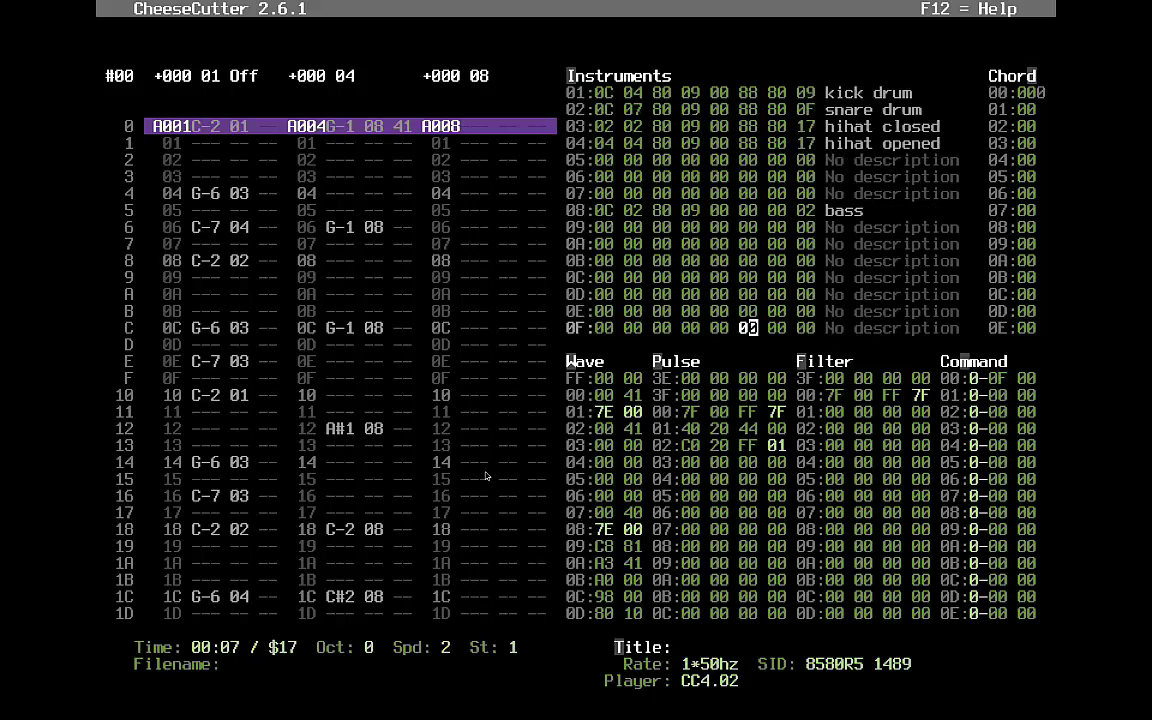
pyautogui.press('Right')
pyautogui.press('Right')
pyautogui.press('Right')
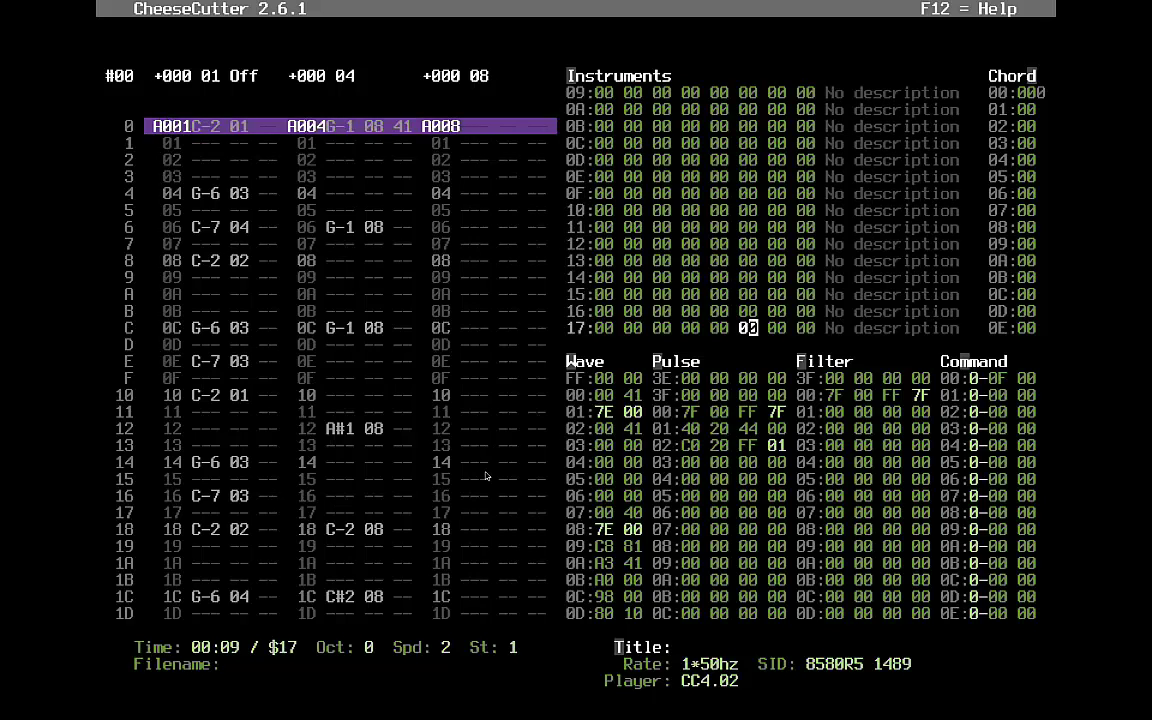
pyautogui.press('Up')
pyautogui.press('Up')
pyautogui.press('Up')
pyautogui.press('Up')
pyautogui.press('Up')
pyautogui.press('Up')
pyautogui.press('Up')
pyautogui.press('Up')
pyautogui.press('Up')
pyautogui.press('Up')
pyautogui.press('Up')
pyautogui.press('Up')
pyautogui.press('Up')
pyautogui.press('Up')
pyautogui.press('Up')
pyautogui.press('Up')
pyautogui.press('Up')
pyautogui.press('Up')
pyautogui.press('Up')
pyautogui.press('Up')
pyautogui.press('Up')
pyautogui.press('Up')
pyautogui.press('Up')
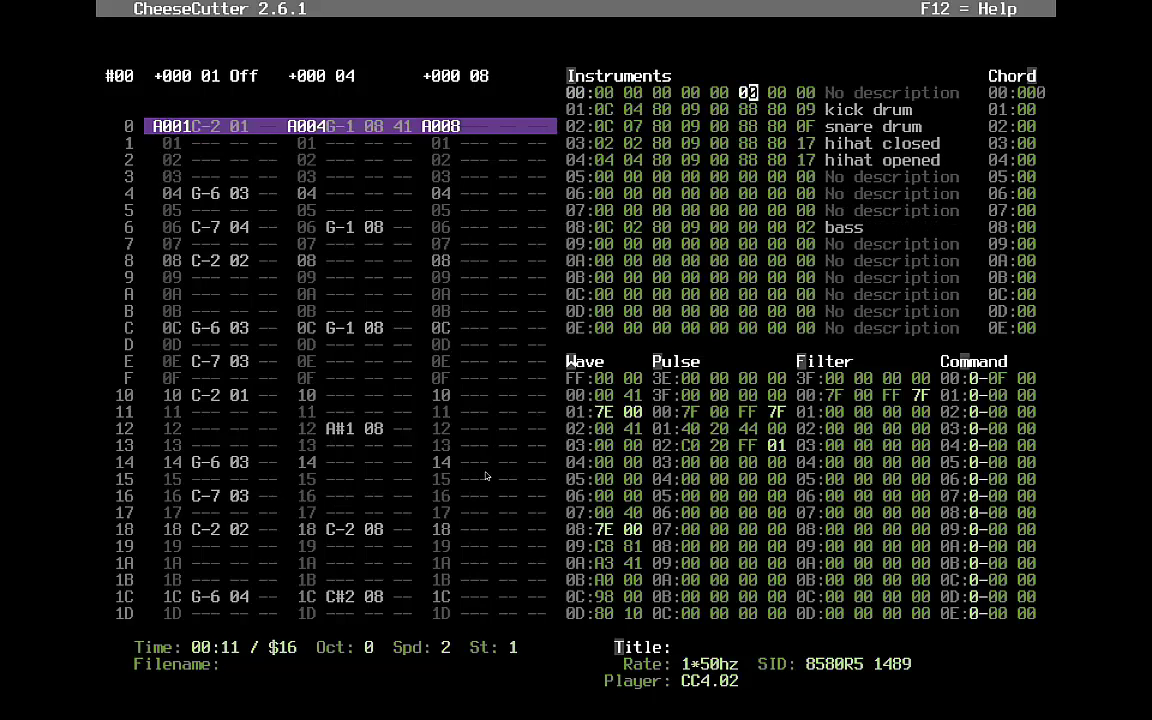
# - Set the add value to 10 in pulse table rows 01 and 02
pyautogui.press('Tab')
pyautogui.press('Down')
pyautogui.press('Down')
pyautogui.press('Down')
pyautogui.press('Right')
pyautogui.press('Right')
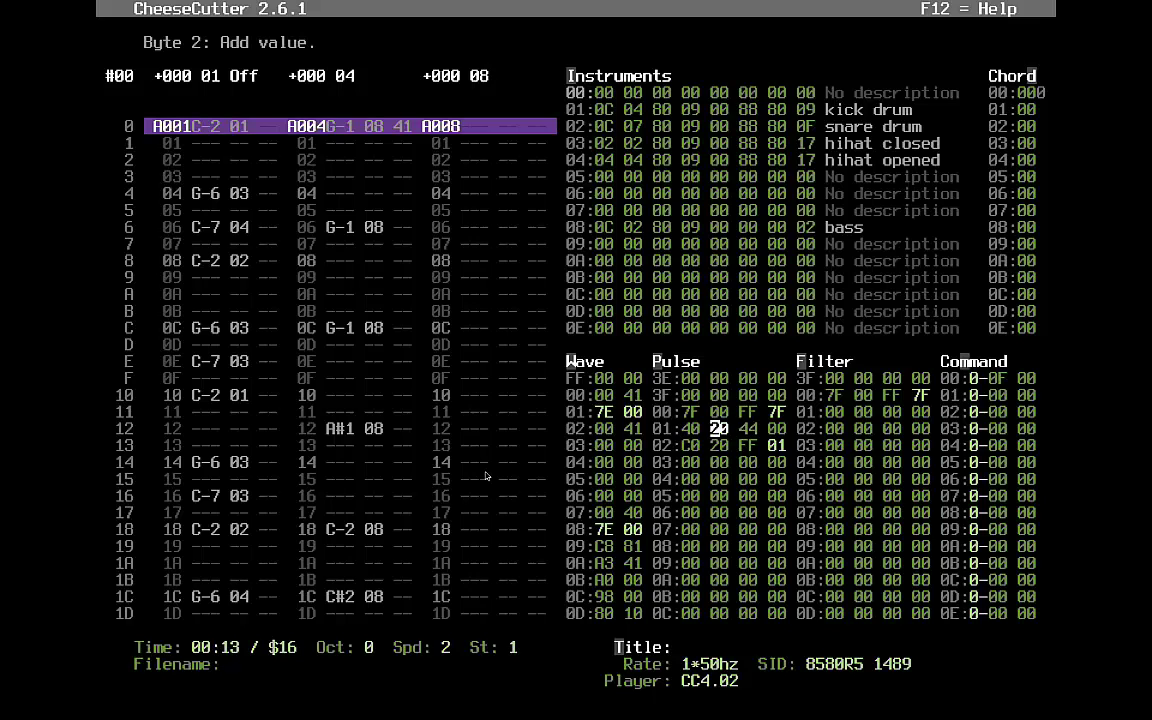
pyautogui.write('10')
pyautogui.press('Down')
pyautogui.press('Left')
pyautogui.write('13')
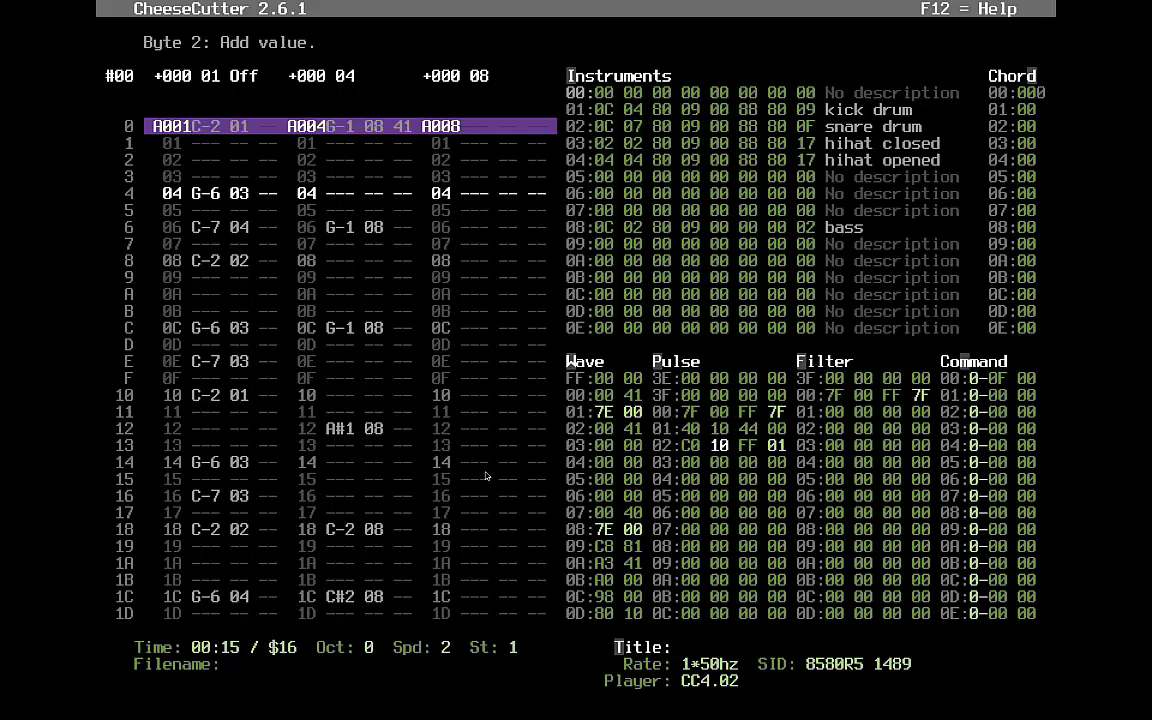
pyautogui.write('0')
pyautogui.press('Tab')
pyautogui.press('Tab')
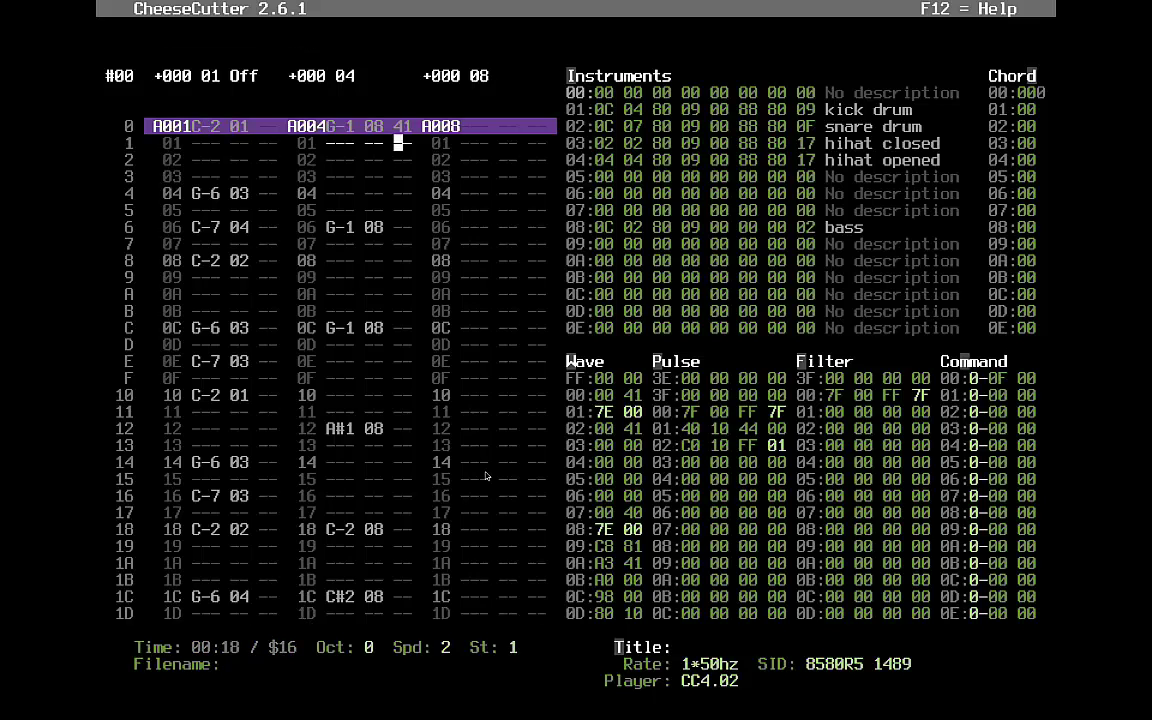
# - Change the second voice's last three track positions to sequence 05
pyautogui.press('F5')
pyautogui.write('555')
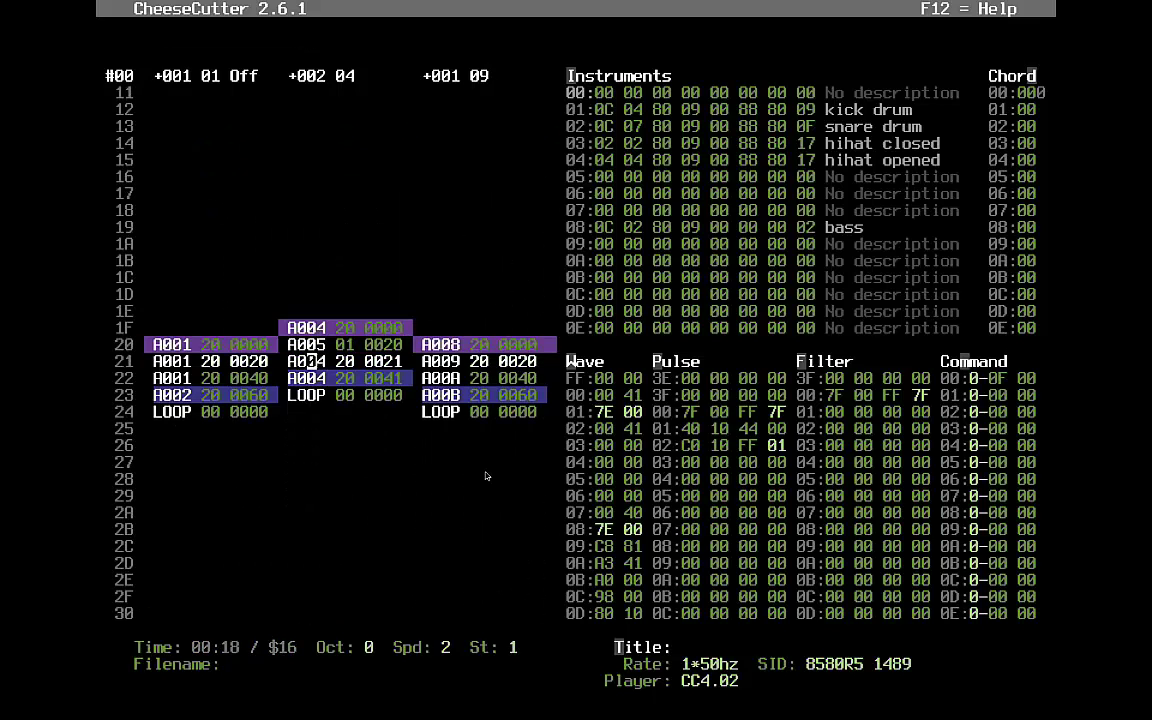
pyautogui.press('Up')
pyautogui.press('Up')
# - Copy sequence 04 into sequence 05 and clear the command value of its first bass note at row 20
pyautogui.hotkey('ctrl', 'c')
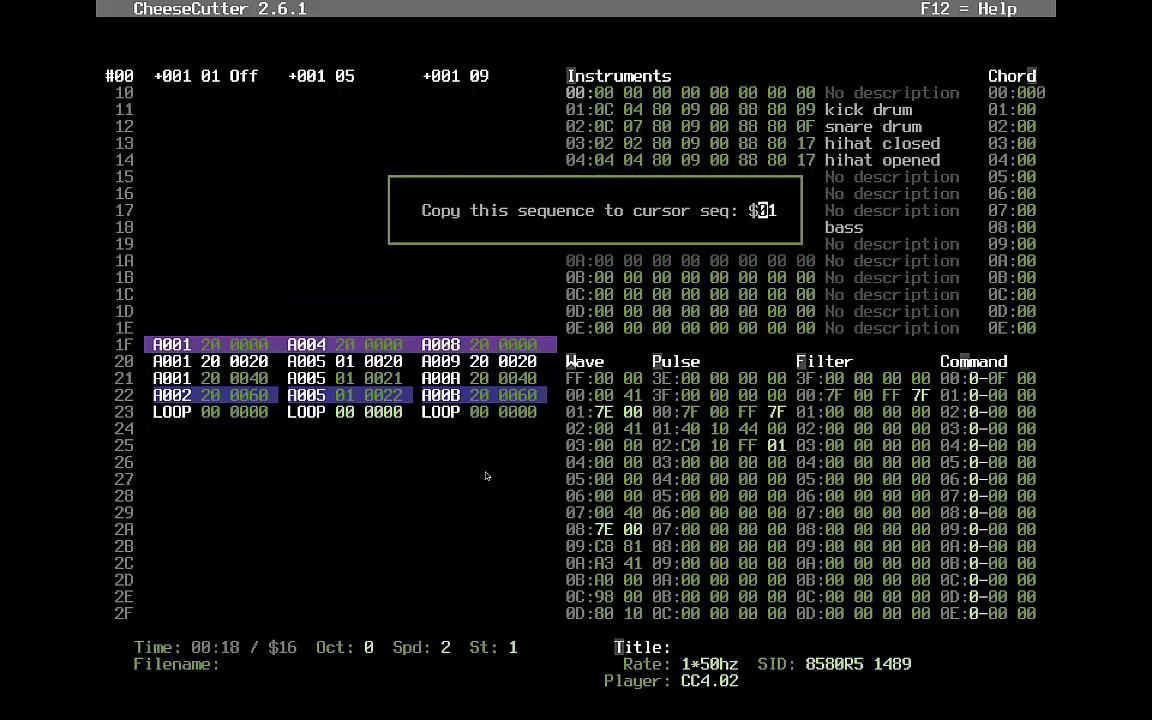
pyautogui.write('04')
pyautogui.press('Return')
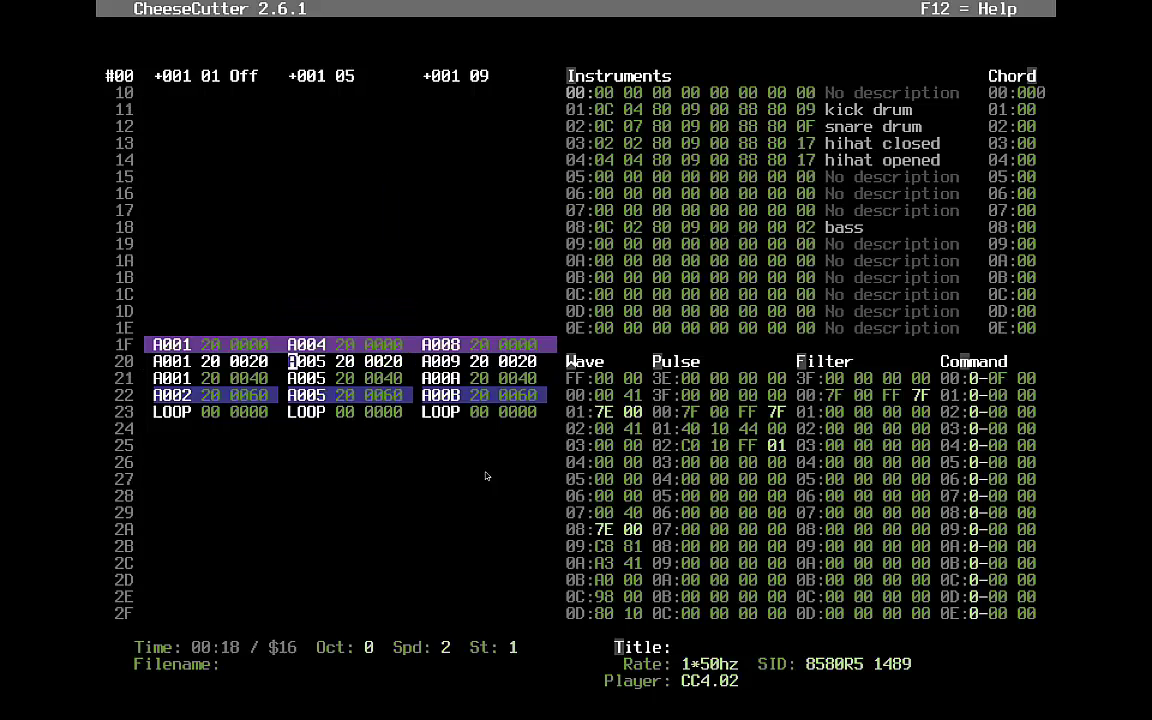
pyautogui.press('F5')
pyautogui.press('Delete')
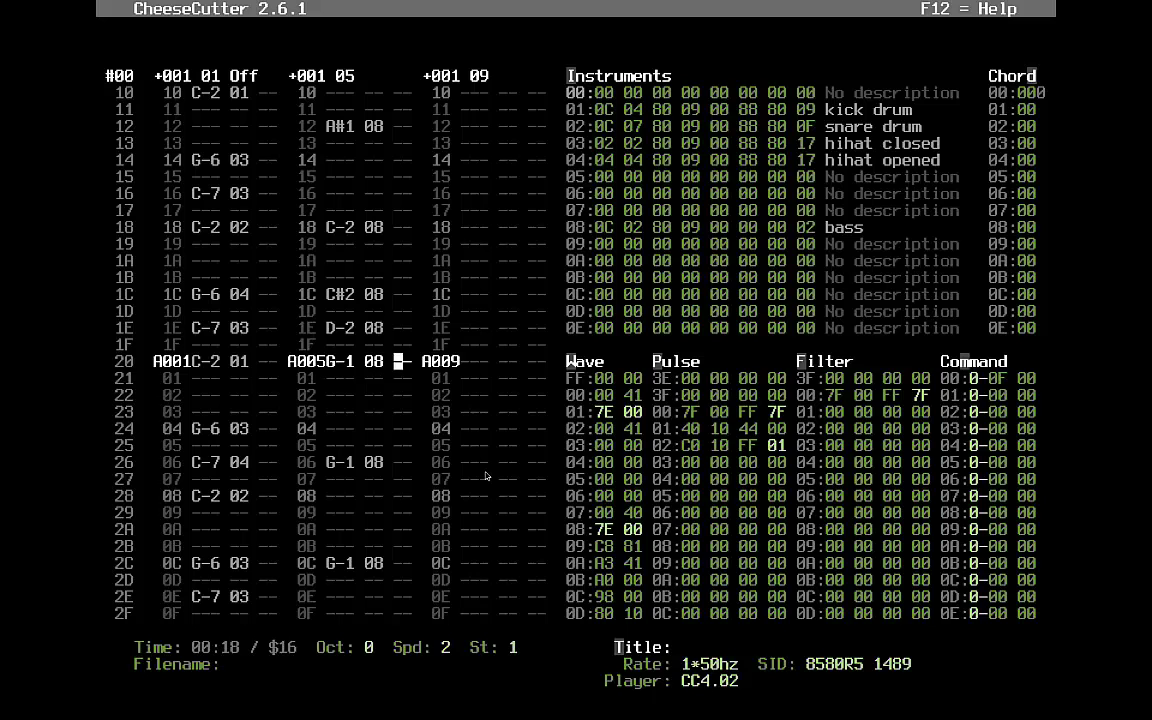
# - Play the tune from the start with the first voice muted and stop it after the second track position begins
pyautogui.press('Up')
pyautogui.press('Up')
pyautogui.press('Up')
pyautogui.press('Up')
pyautogui.press('Up')
pyautogui.press('Up')
pyautogui.press('Up')
pyautogui.press('Up')
pyautogui.press('Up')
pyautogui.press('Up')
pyautogui.press('Up')
pyautogui.press('Up')
pyautogui.press('Up')
pyautogui.press('Up')
pyautogui.press('Up')
pyautogui.press('Up')
pyautogui.press('Up')
pyautogui.press('Up')
pyautogui.press('Up')
pyautogui.press('Up')
pyautogui.press('Up')
pyautogui.press('Up')
pyautogui.press('Up')
pyautogui.press('Up')
pyautogui.press('Up')
pyautogui.press('Up')
pyautogui.press('Up')
pyautogui.press('Up')
pyautogui.press('Up')
pyautogui.press('Up')
pyautogui.press('Up')
pyautogui.press('Up')
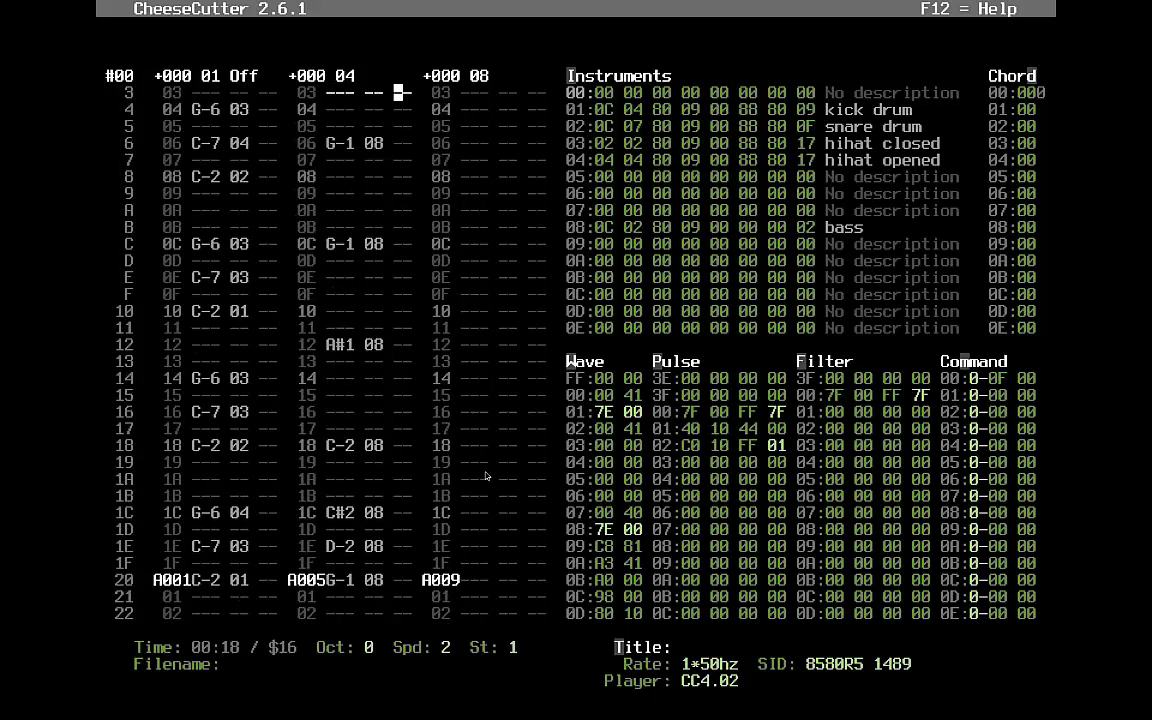
pyautogui.press('F5')
pyautogui.press('F5')
pyautogui.press('F1')
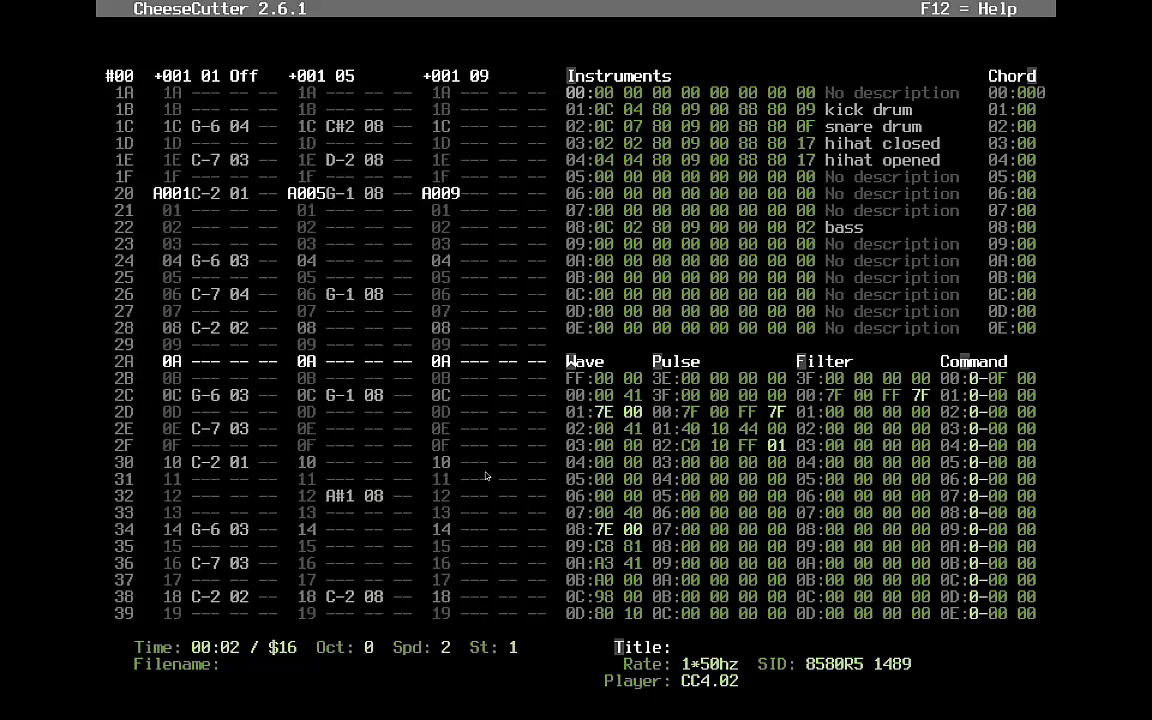
pyautogui.press('F4')
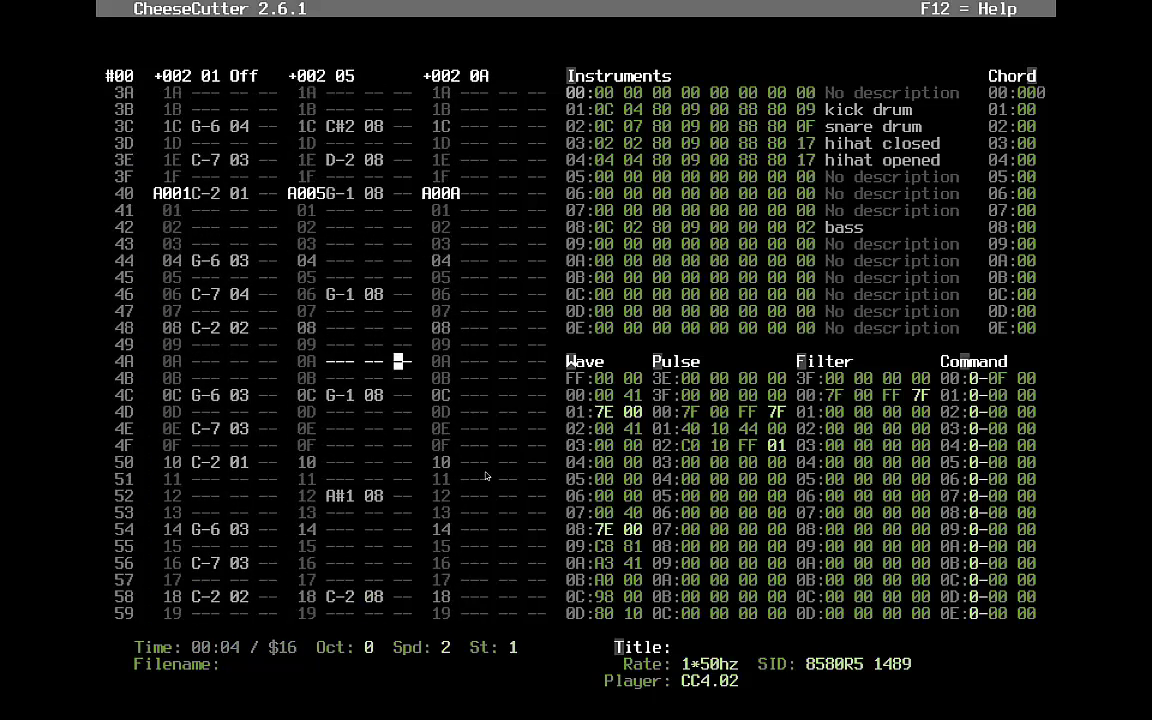
# - Examine the second voice's sequence 05 notes between rows 32 and 4A
pyautogui.press('Up')
pyautogui.press('Up')
pyautogui.press('Up')
pyautogui.press('Up')
pyautogui.press('Up')
pyautogui.press('Up')
pyautogui.press('Up')
pyautogui.press('Up')
pyautogui.press('Up')
pyautogui.press('Up')
pyautogui.press('Up')
pyautogui.press('Up')
pyautogui.press('Up')
pyautogui.press('Up')
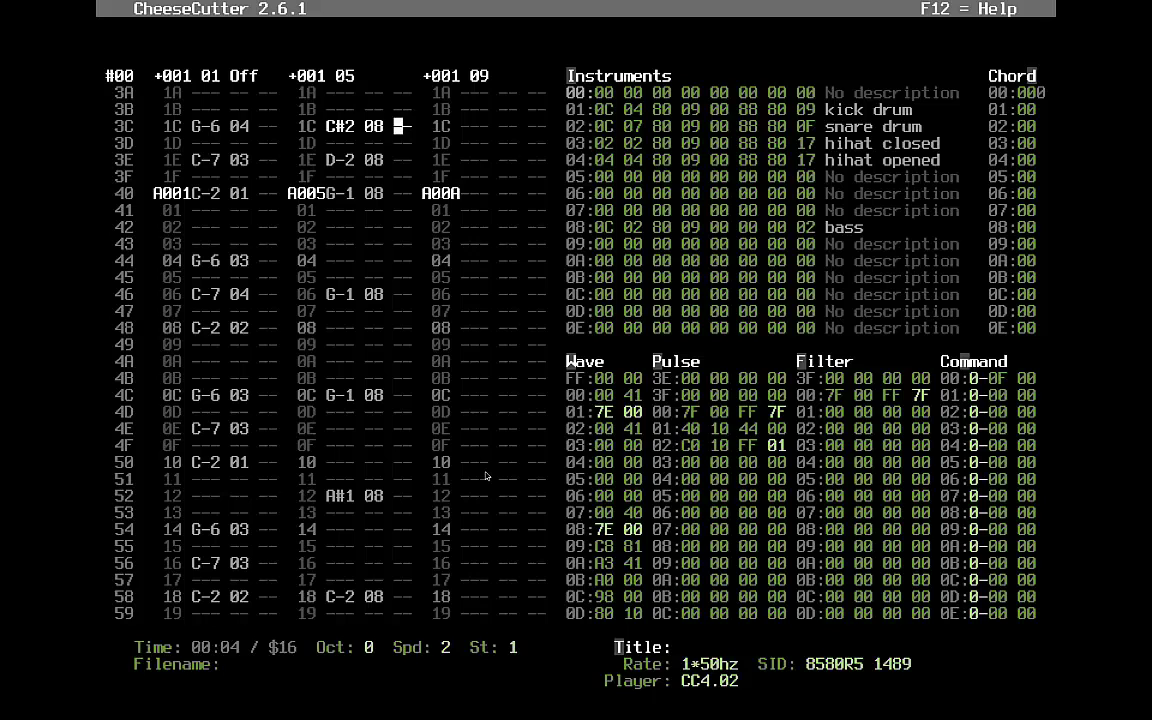
pyautogui.press('Up')
pyautogui.press('Up')
pyautogui.press('Up')
pyautogui.press('Up')
pyautogui.press('Up')
pyautogui.press('Up')
pyautogui.press('Up')
pyautogui.press('Up')
pyautogui.press('Up')
pyautogui.press('Up')
pyautogui.press('Down')
pyautogui.press('Down')
pyautogui.press('Down')
pyautogui.press('Down')
pyautogui.press('Down')
pyautogui.press('Down')
pyautogui.press('Down')
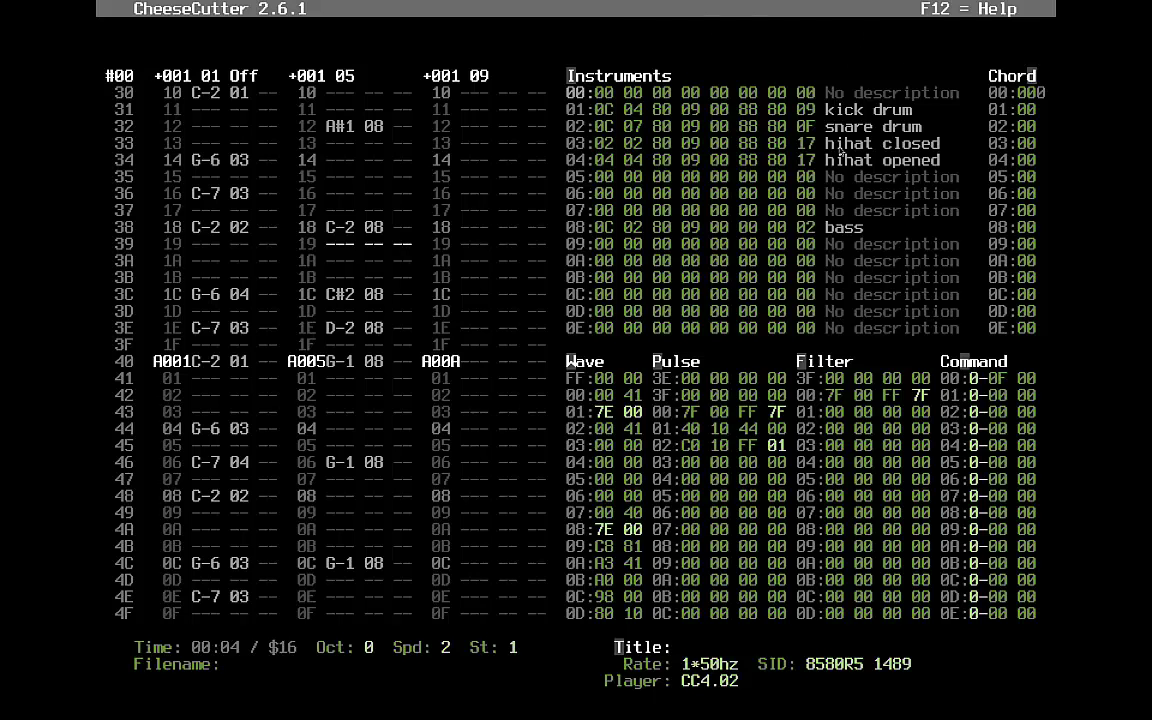
# - Play the tune and set the duration and direction byte to 60 in pulse table row 01 and E0 in row 02
pyautogui.press('F1')
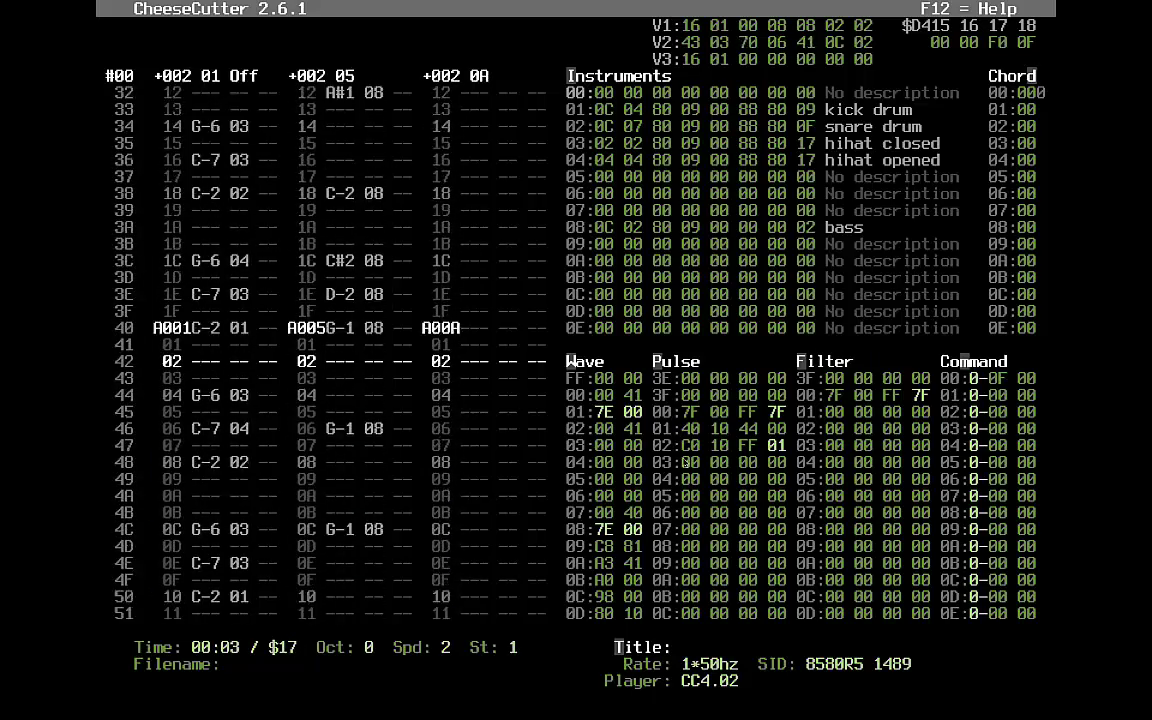
pyautogui.click(693, 428)
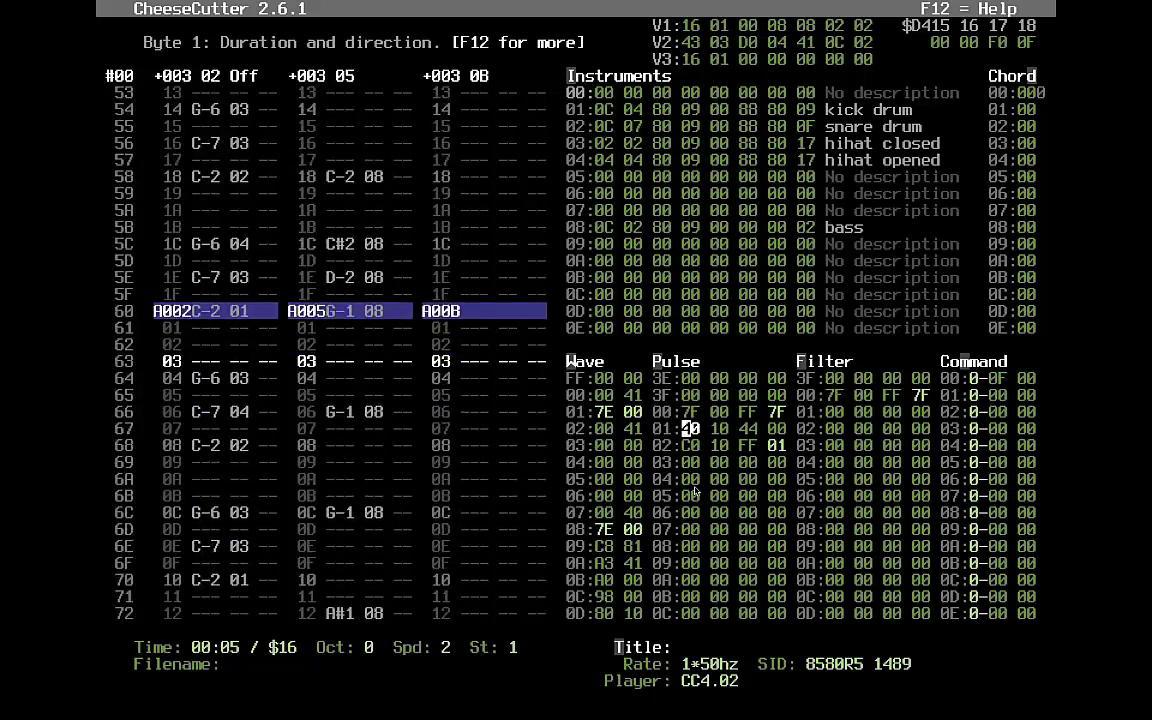
pyautogui.write('60')
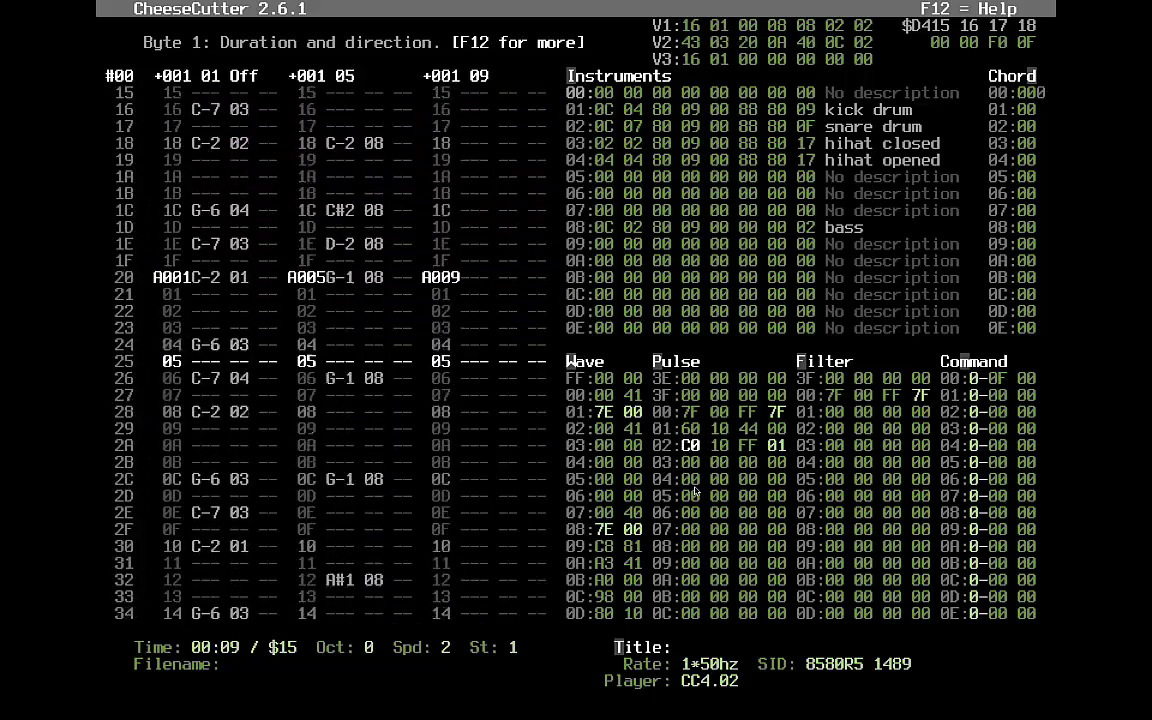
pyautogui.write('E0')
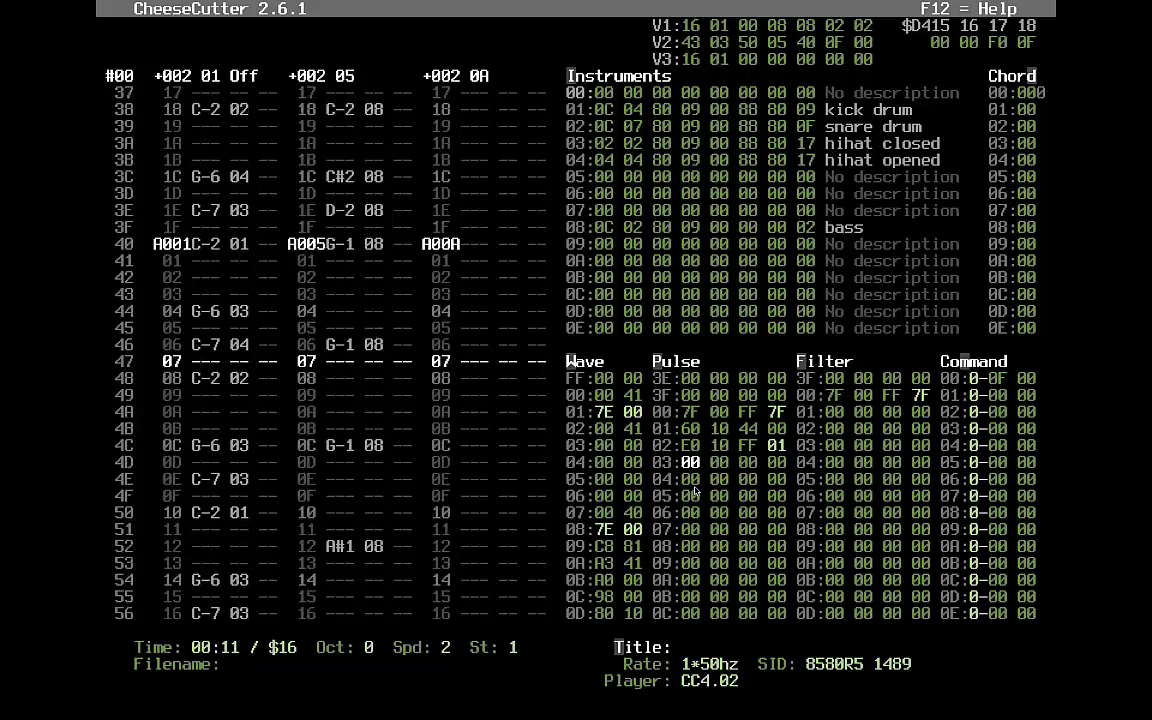
# - Set the initial pulse value in pulse table row 01 to 42
pyautogui.press('Up')
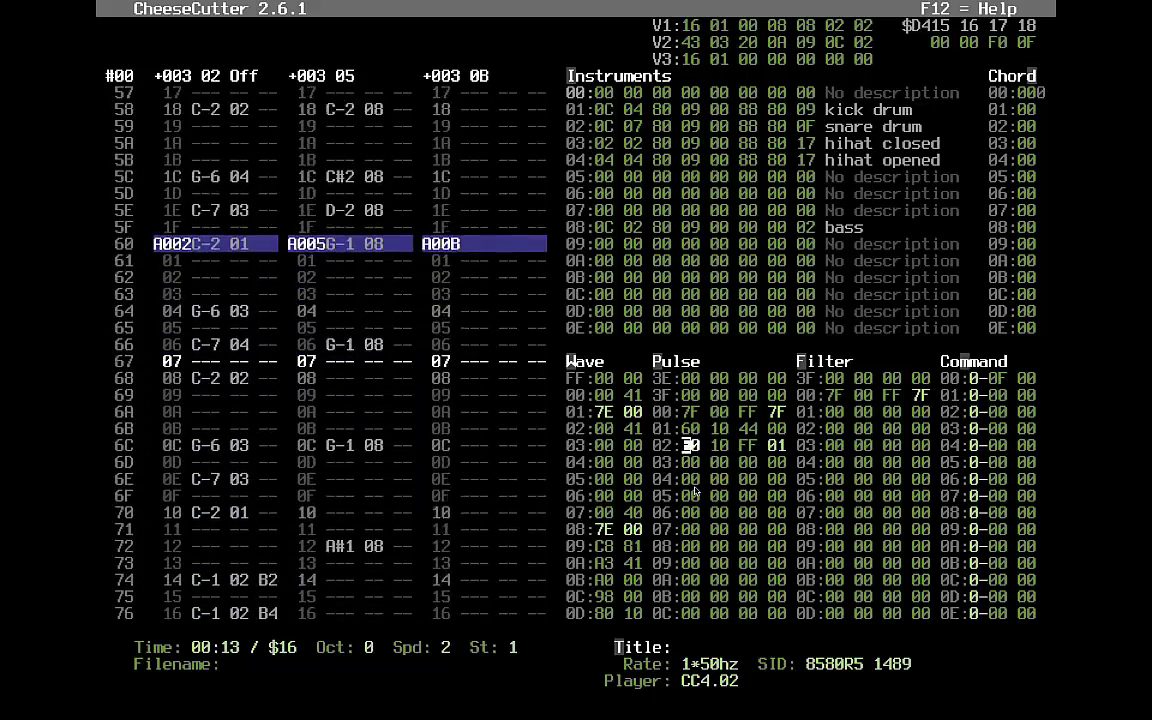
pyautogui.press('Up')
pyautogui.press('Right')
pyautogui.press('Right')
pyautogui.press('Right')
pyautogui.press('Right')
pyautogui.write('42')
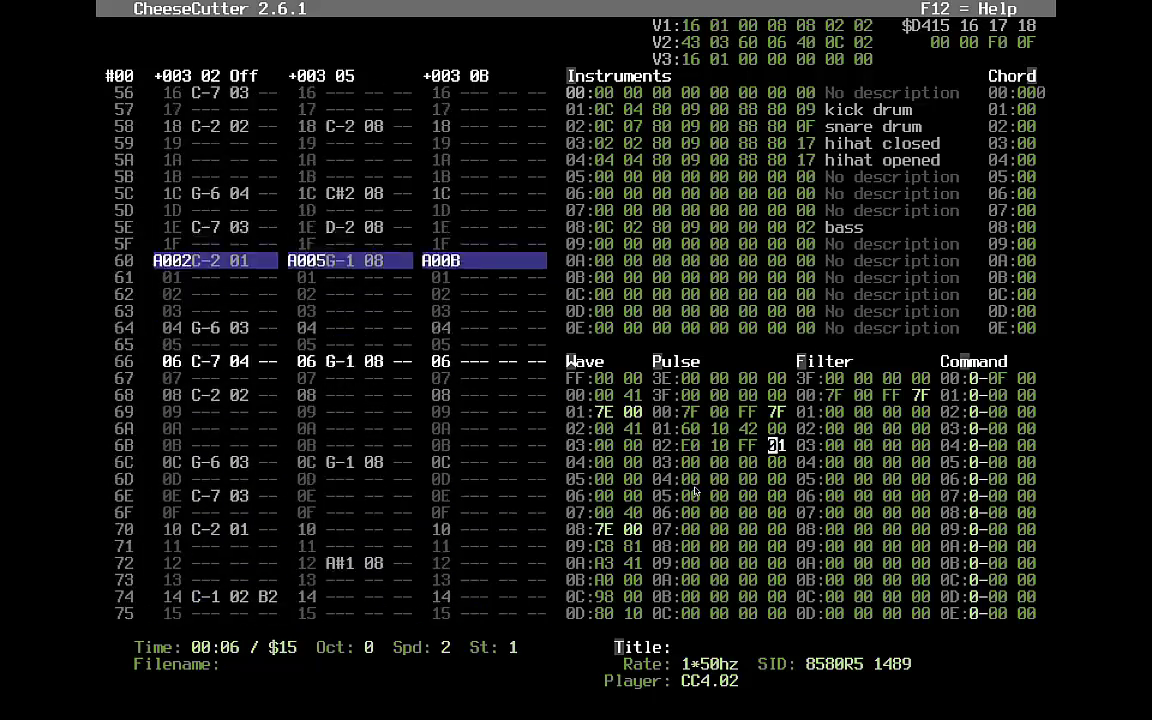
# - Set the add value to 18 in pulse table rows 01 and 02
pyautogui.press('Left')
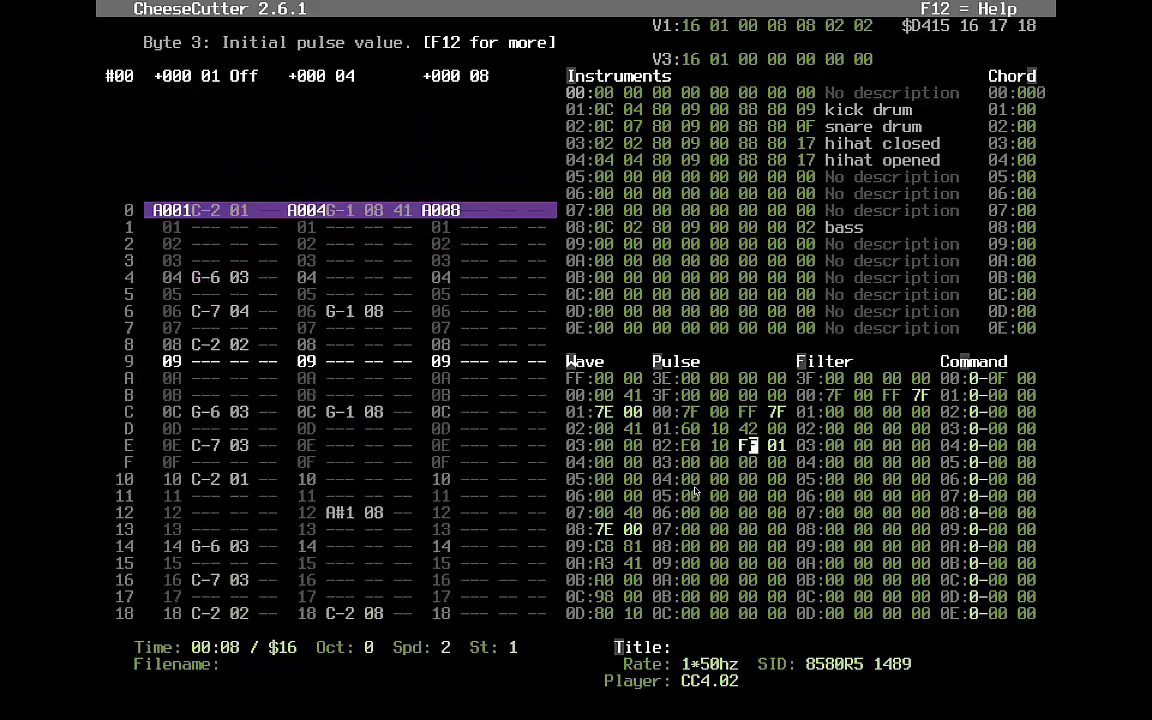
pyautogui.press('Down')
pyautogui.write('30')
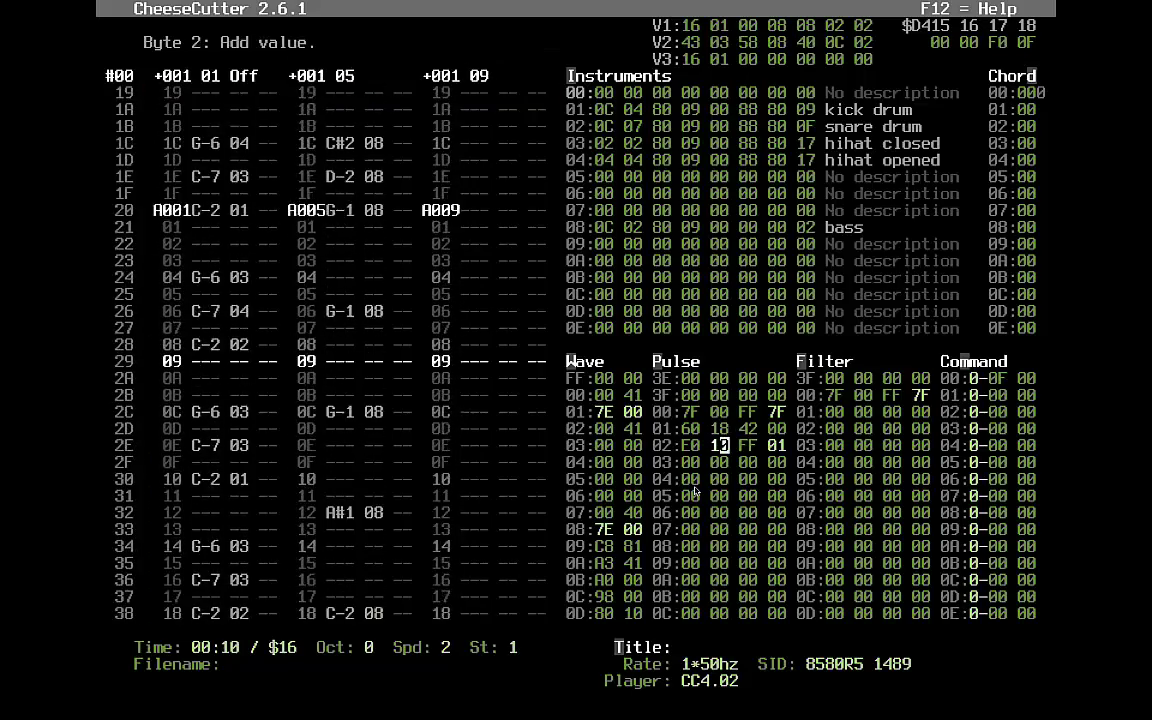
pyautogui.write('00')
pyautogui.press('Up')
pyautogui.press('Up')
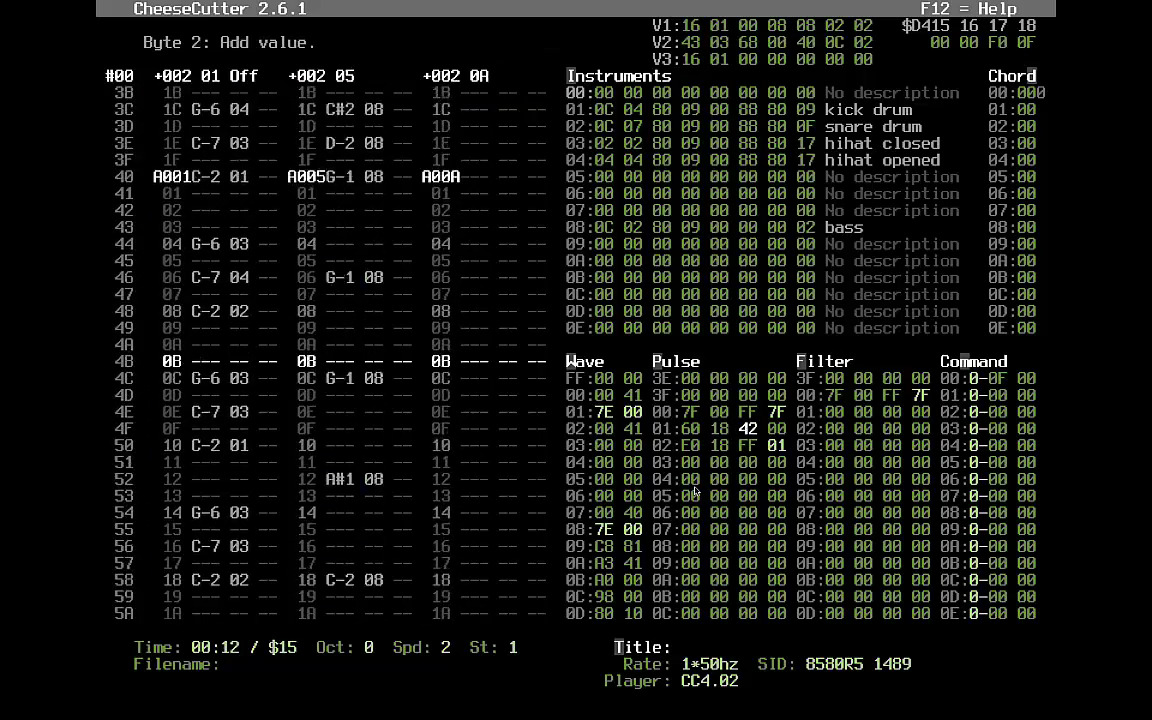
# - Set the duration and direction byte to 70 in pulse table row 01 and F0 in row 02
pyautogui.press('Left')
pyautogui.press('Left')
pyautogui.write('5')
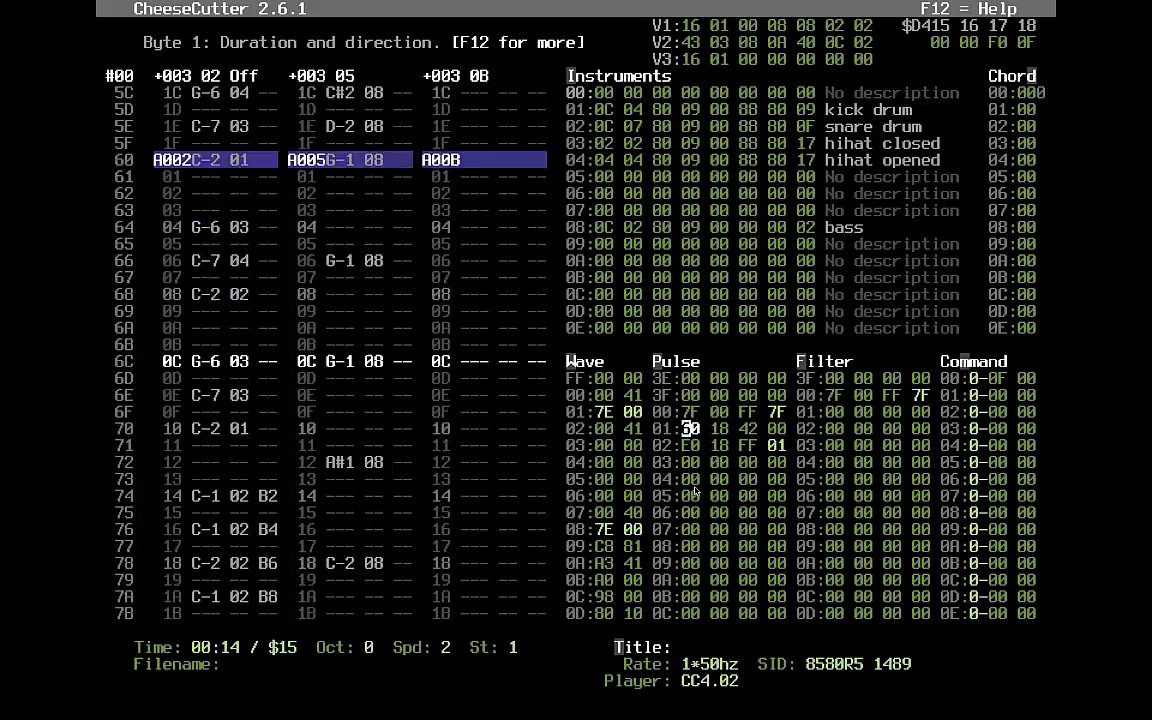
pyautogui.write('70F0')
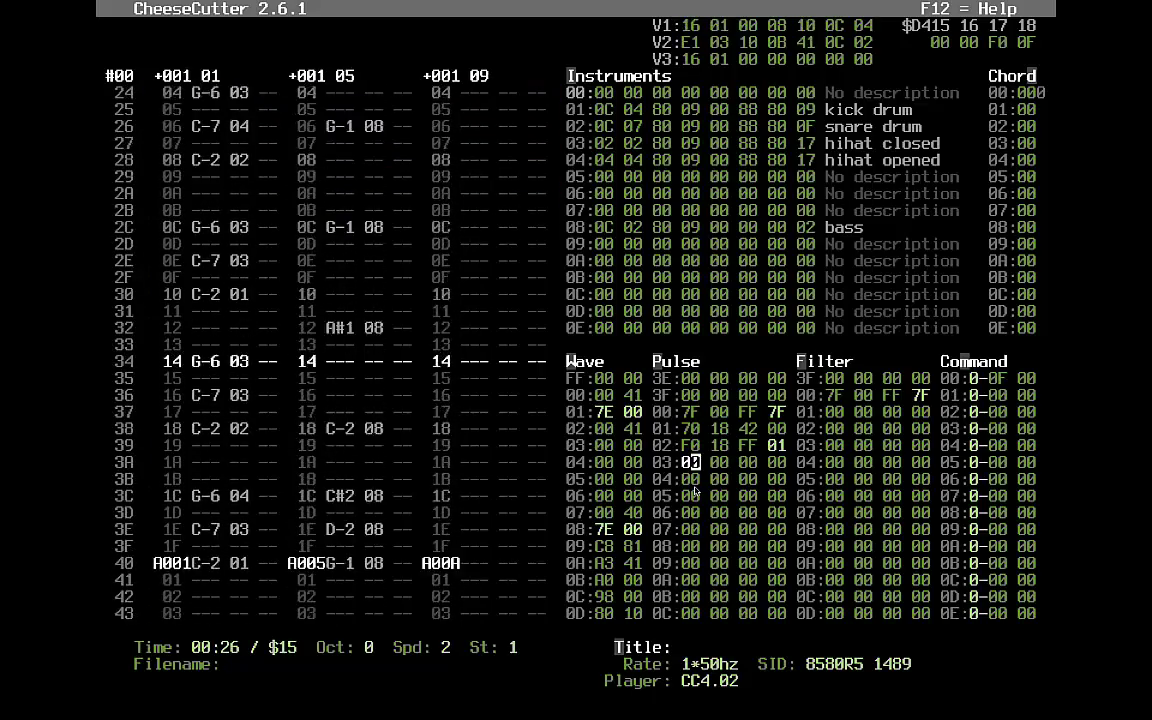
pyautogui.press('Right')
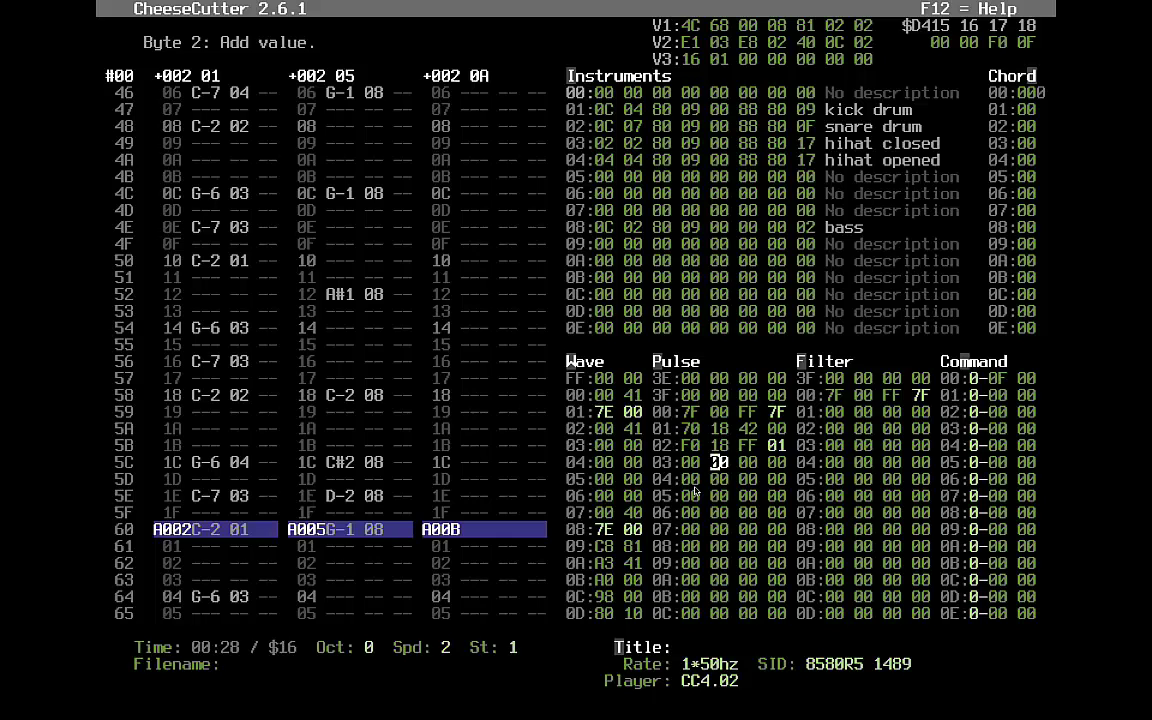
pyautogui.write('3')
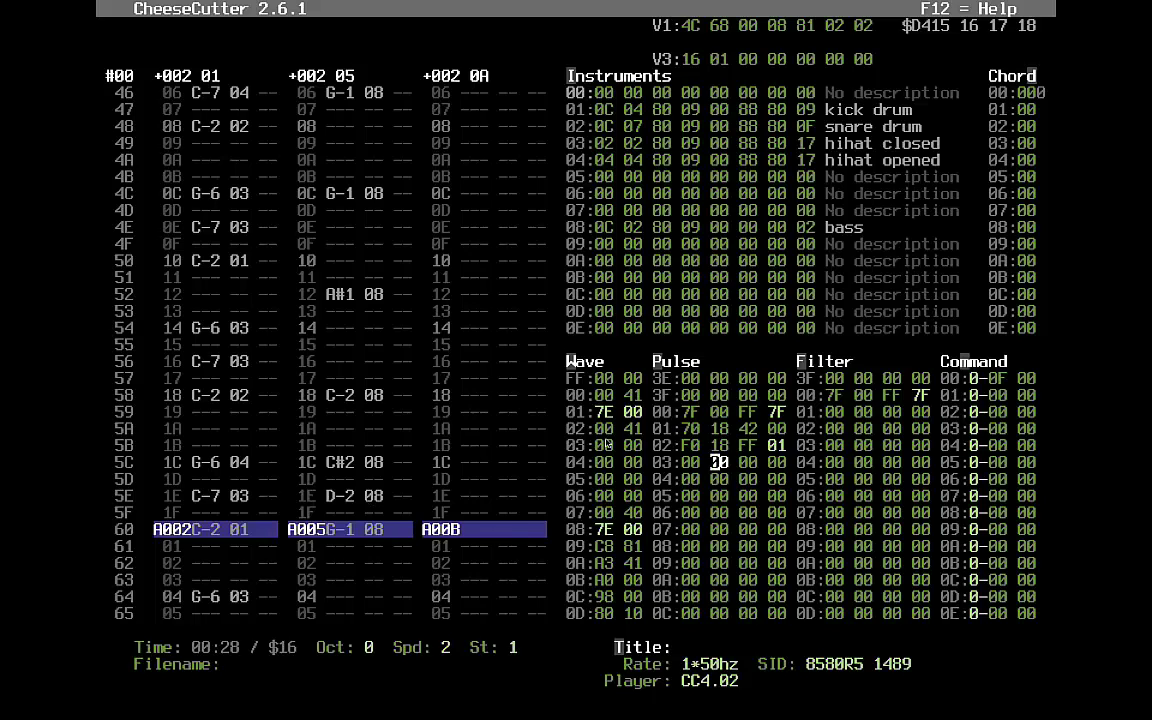
# - Fill filter table row 01 with 90 F2 04
pyautogui.press('Tab')
pyautogui.press('Tab')
pyautogui.hotkey('shift', 'Tab')
pyautogui.press('Up')
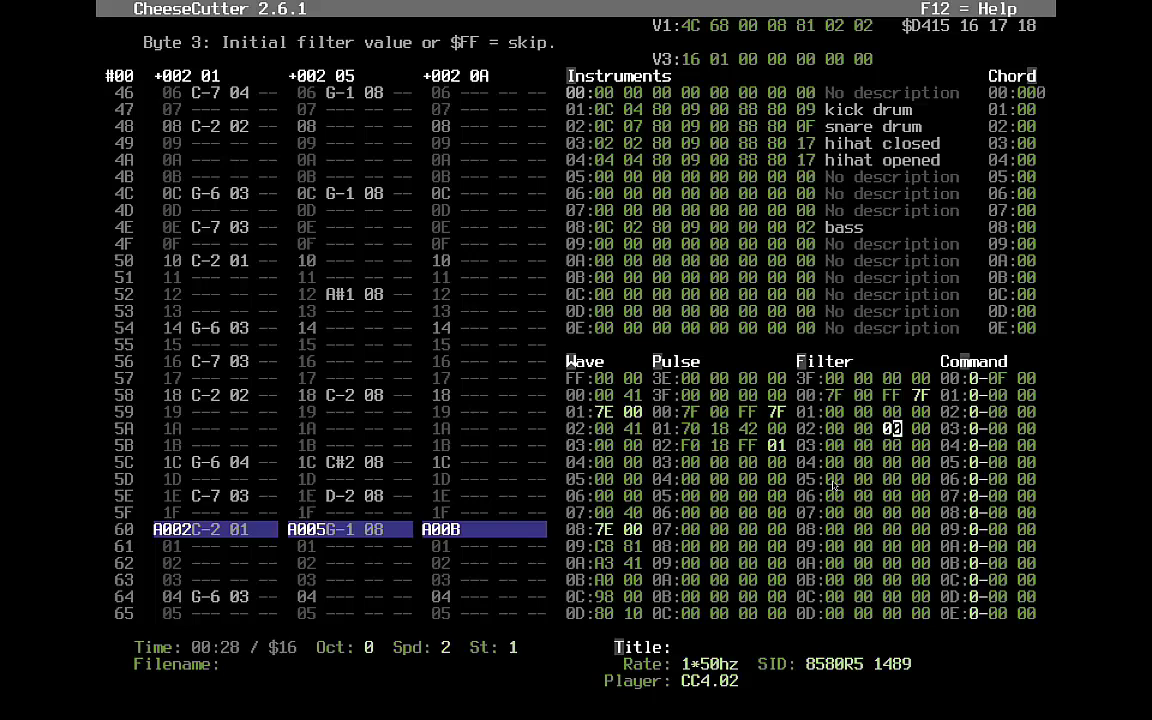
pyautogui.press('Left')
pyautogui.press('Left')
pyautogui.write('20')
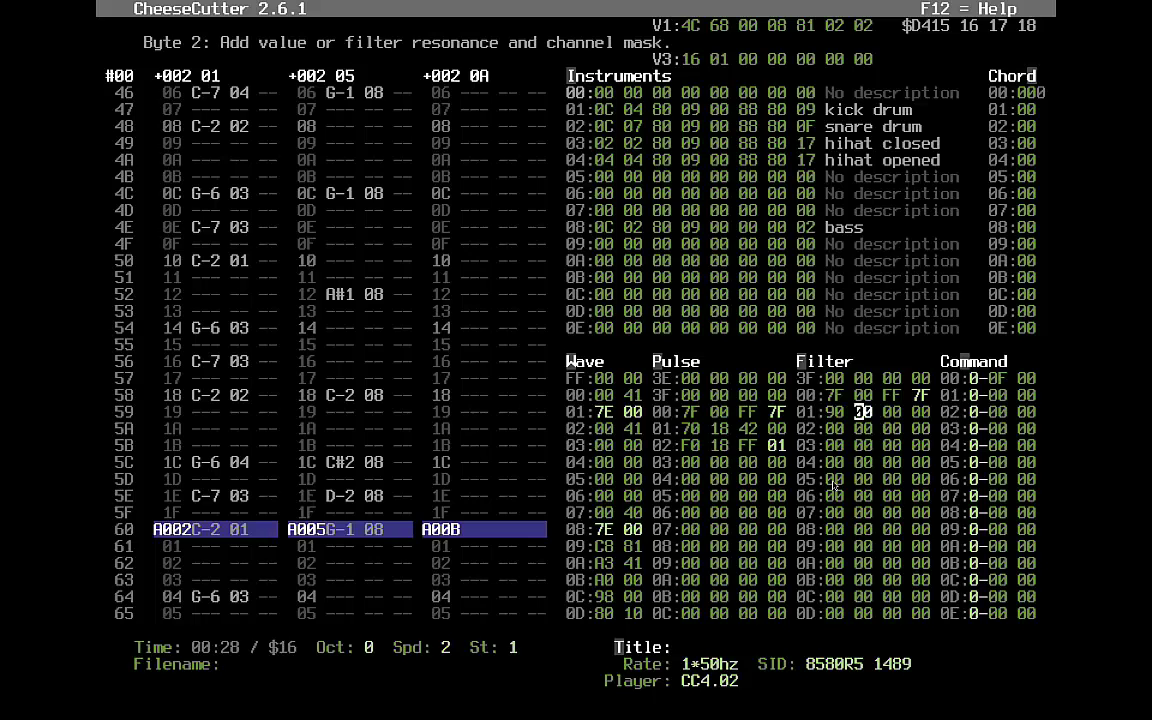
pyautogui.write('2 04')
# - Fill filter table row 02 with 40 01 FF and row 03 with 40 FF FF 02
pyautogui.press('Left')
pyautogui.write('4')
pyautogui.press('Right')
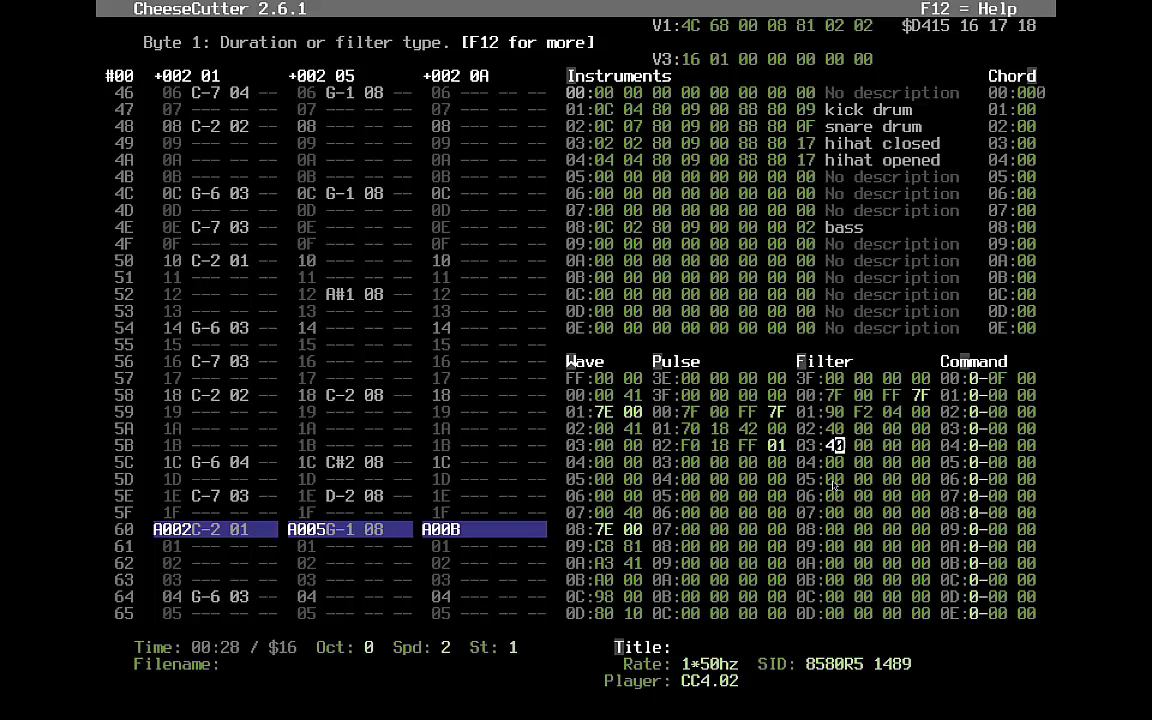
pyautogui.write('03')
pyautogui.write('1F')
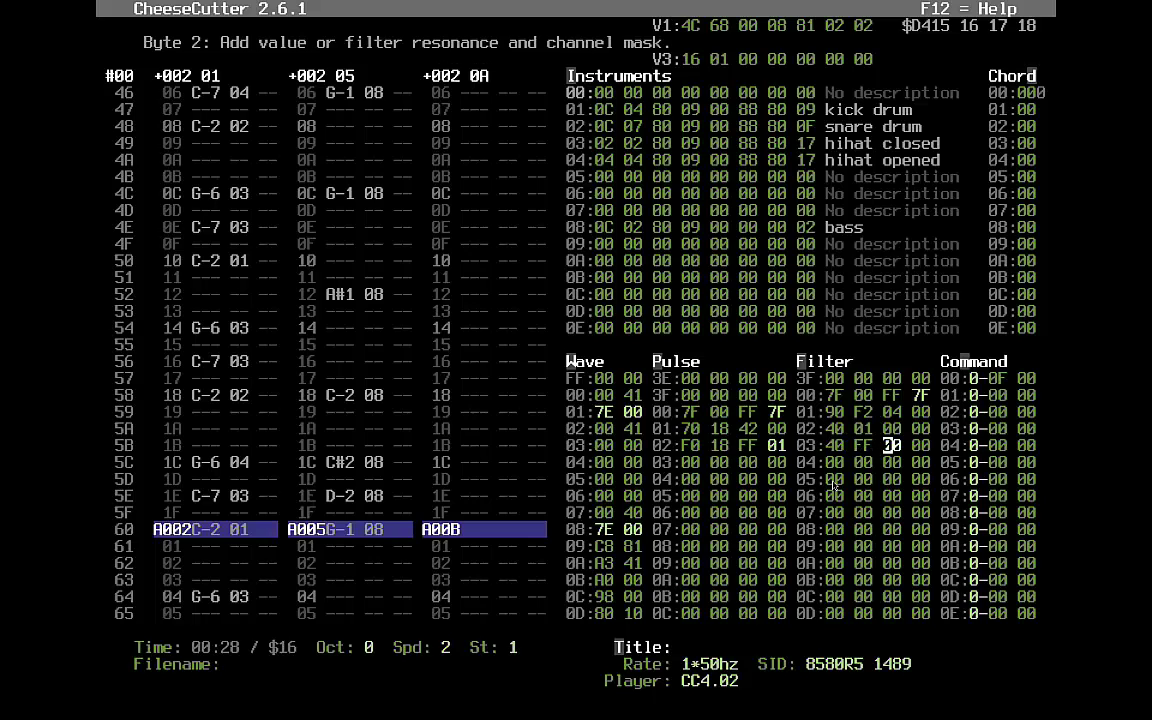
pyautogui.write('FF')
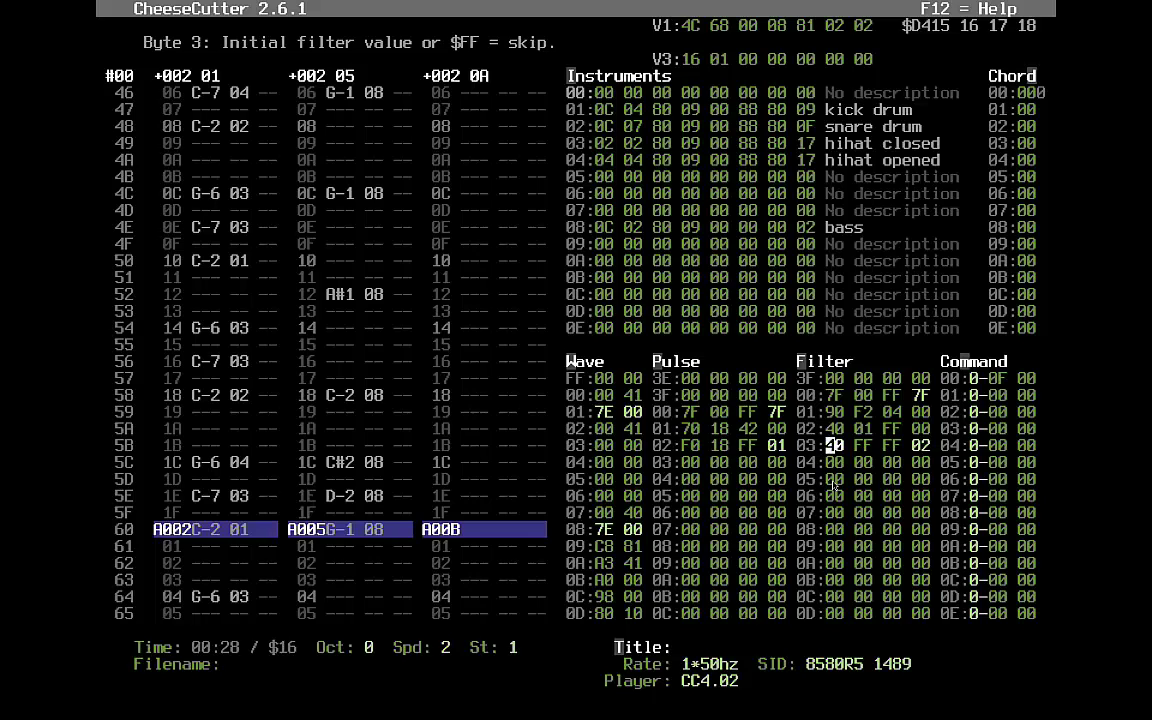
pyautogui.press('Up')
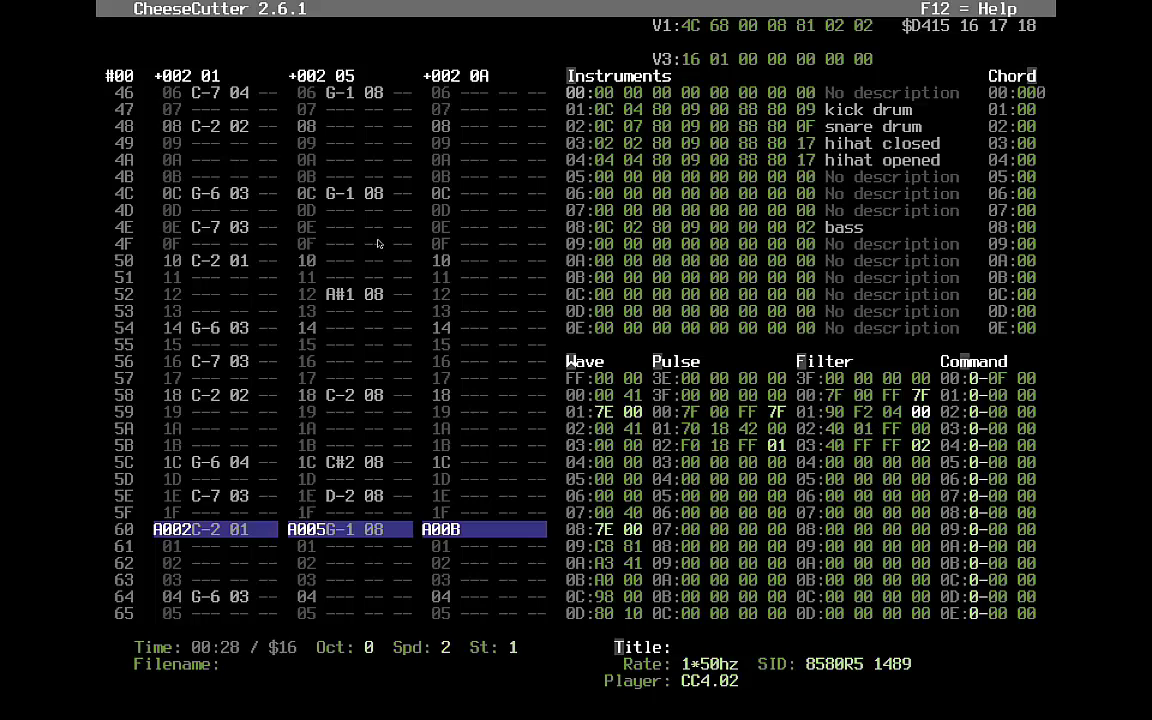
# - Enter command 61 on the third voice's first row at the first track position
pyautogui.press('F5')
pyautogui.press('F6')
pyautogui.press('Up')
pyautogui.press('Up')
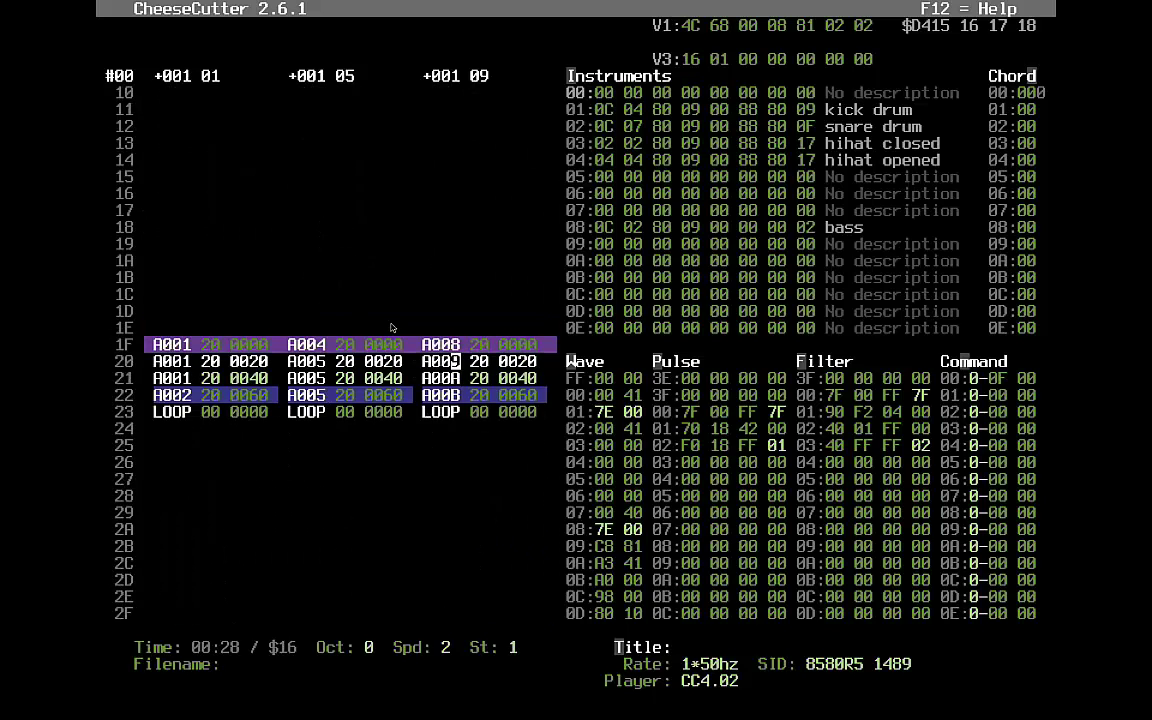
pyautogui.press('F5')
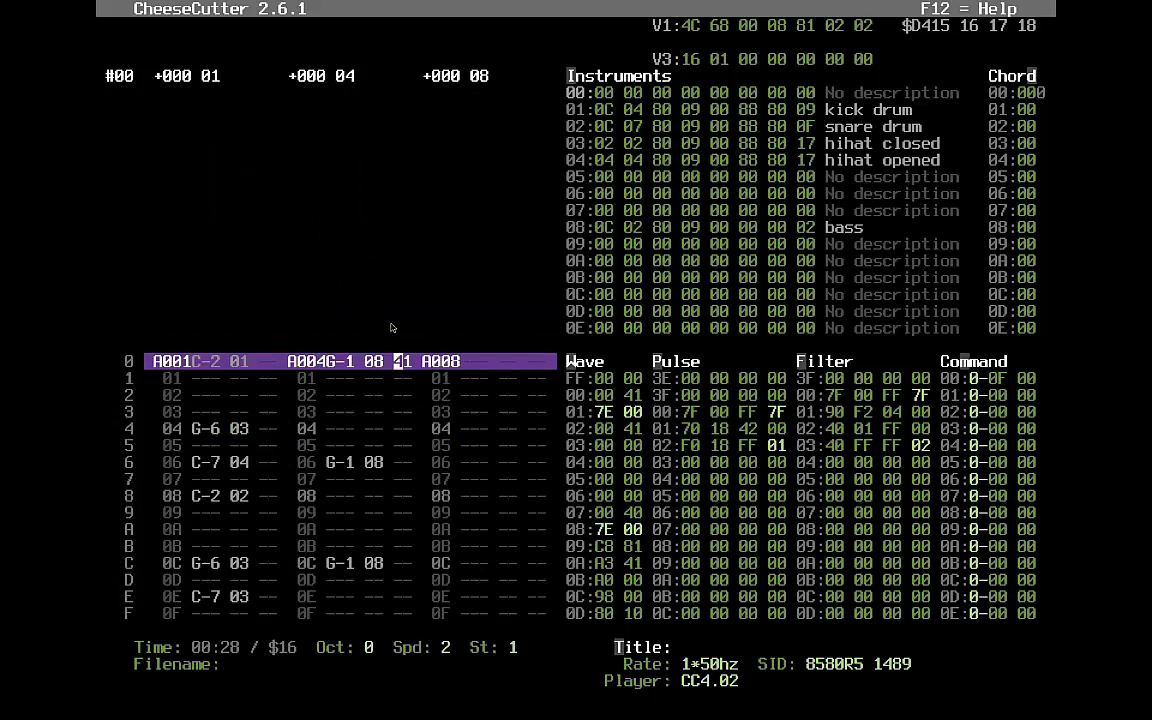
pyautogui.press('Left')
pyautogui.press('Left')
pyautogui.press('Left')
pyautogui.press('Left')
pyautogui.press('Right')
pyautogui.press('Right')
pyautogui.press('Right')
pyautogui.press('Right')
pyautogui.press('Right')
pyautogui.press('Right')
pyautogui.press('Right')
pyautogui.press('Right')
pyautogui.press('Right')
pyautogui.write('61')
# - Review the track list, return to the first track position and play the tune from the start
pyautogui.press('Left')
pyautogui.press('Left')
pyautogui.press('Left')
pyautogui.press('Left')
pyautogui.press('Left')
pyautogui.press('Left')
pyautogui.press('Left')
pyautogui.press('Left')
pyautogui.press('Left')
pyautogui.press('Left')
pyautogui.press('Right')
pyautogui.press('Left')
pyautogui.press('Left')
pyautogui.press('Left')
pyautogui.press('Left')
pyautogui.press('Left')
pyautogui.press('Left')
pyautogui.press('Left')
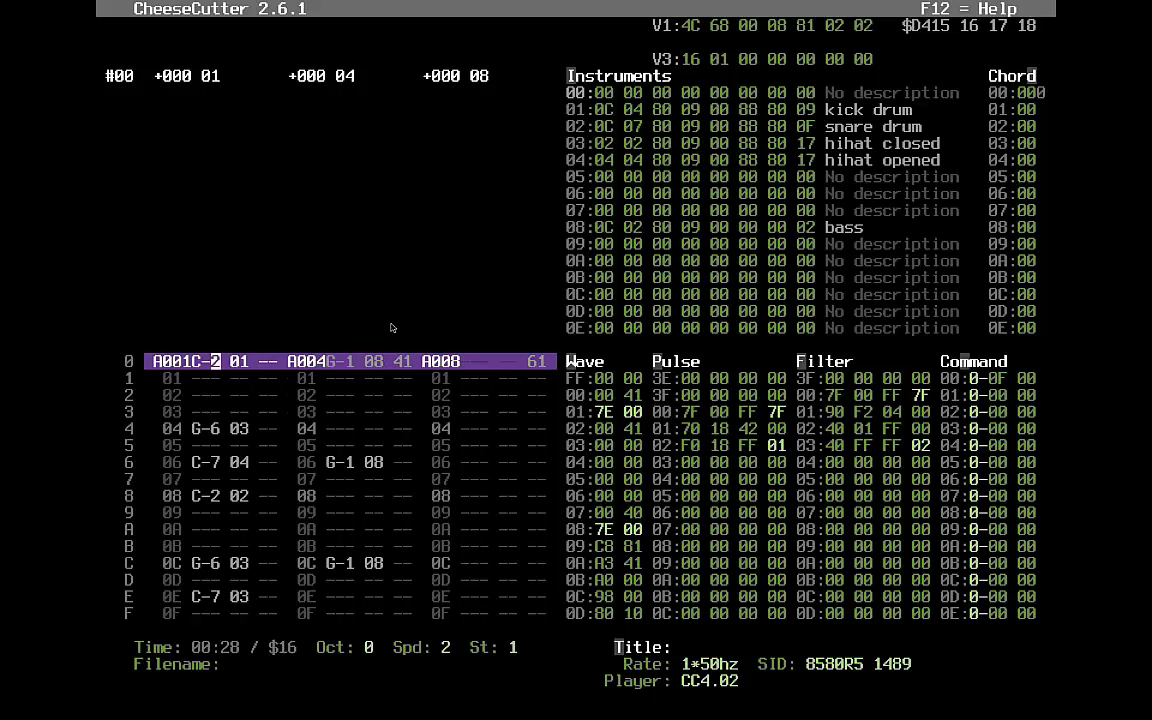
pyautogui.press('Right')
pyautogui.press('Right')
pyautogui.press('F5')
pyautogui.press('Down')
pyautogui.press('Down')
pyautogui.press('Up')
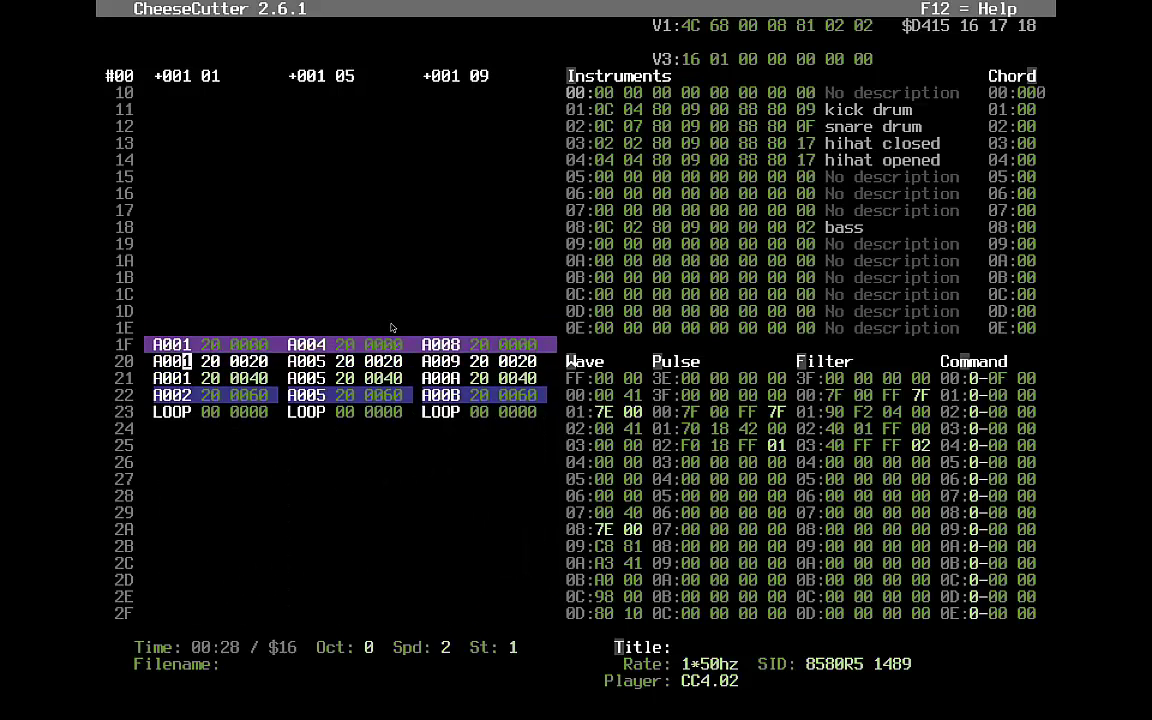
pyautogui.press('Tab')
pyautogui.press('Up')
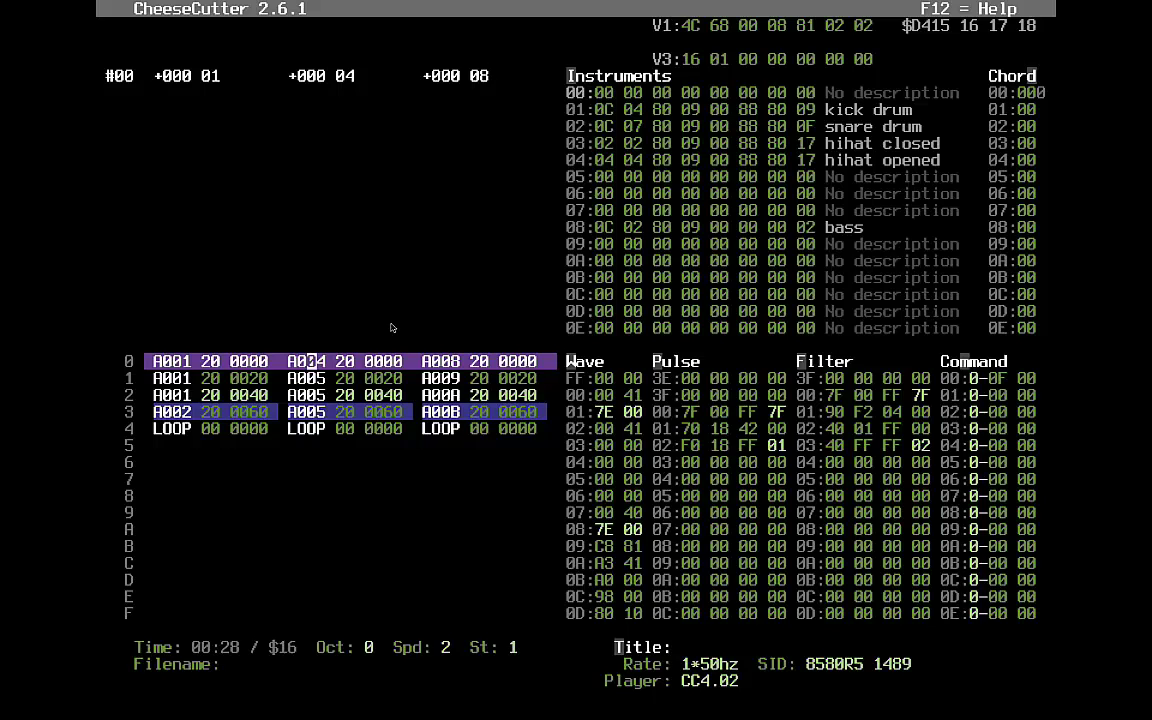
pyautogui.press('F1')
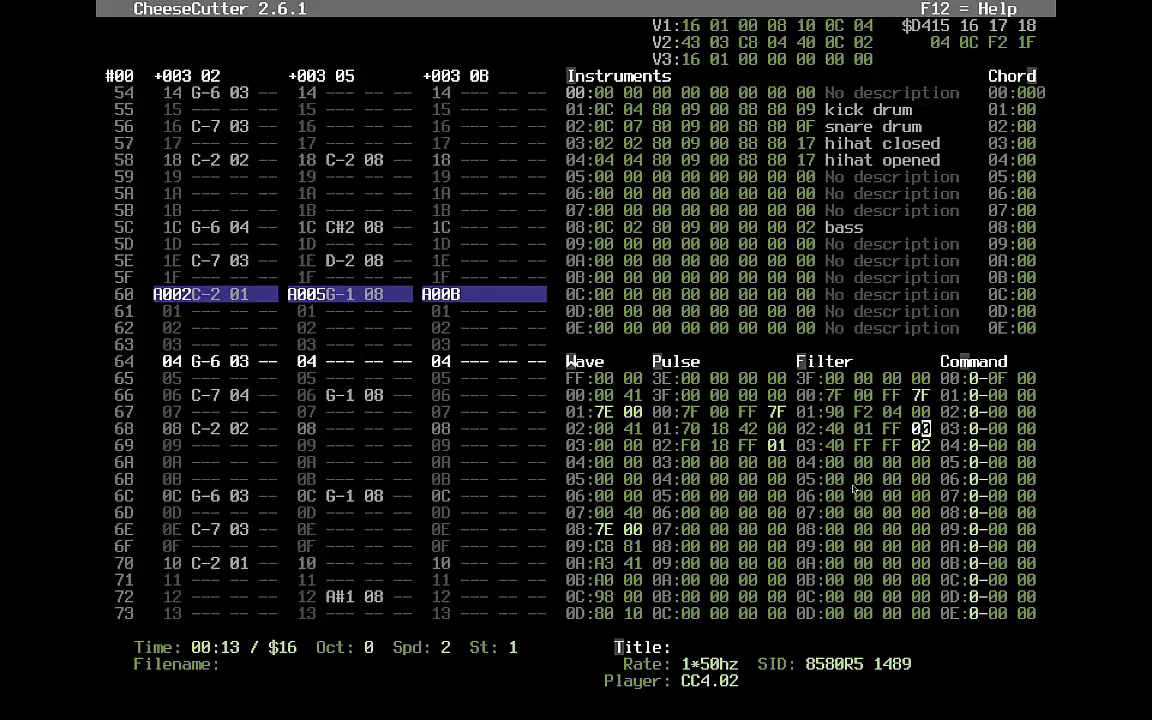
# - Set the filter type byte in filter table row 01 to B0
pyautogui.press('Up')
pyautogui.press('Left')
pyautogui.press('Left')
pyautogui.press('Left')
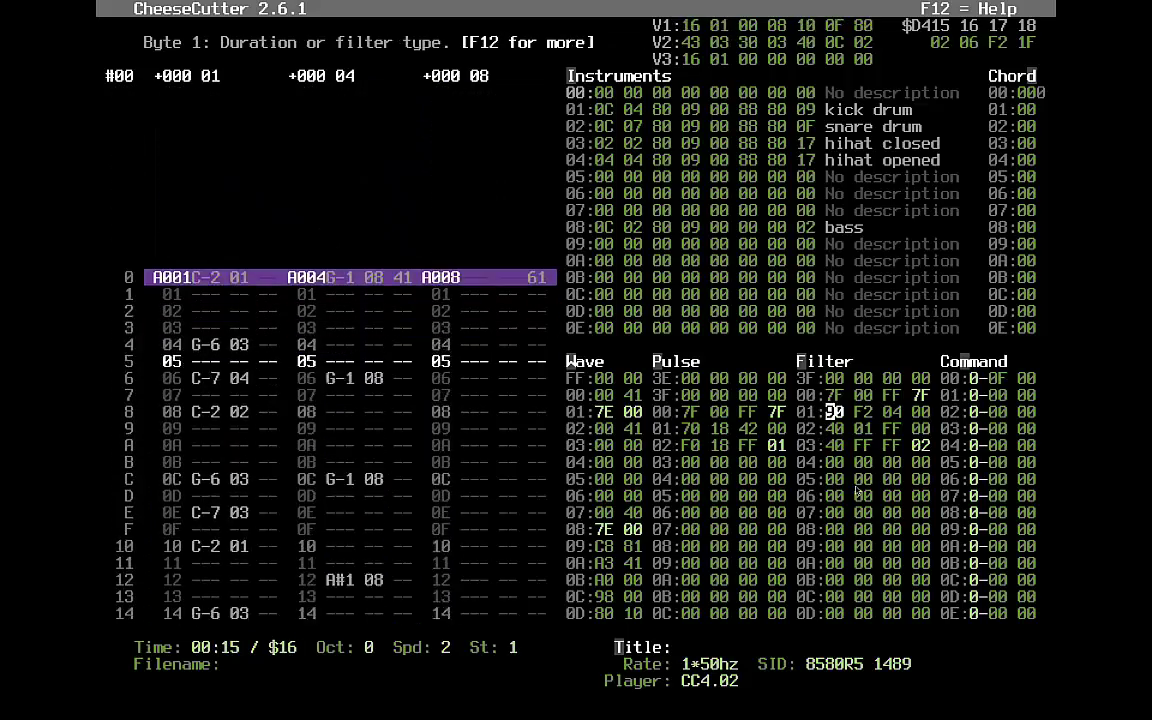
pyautogui.write('b0')
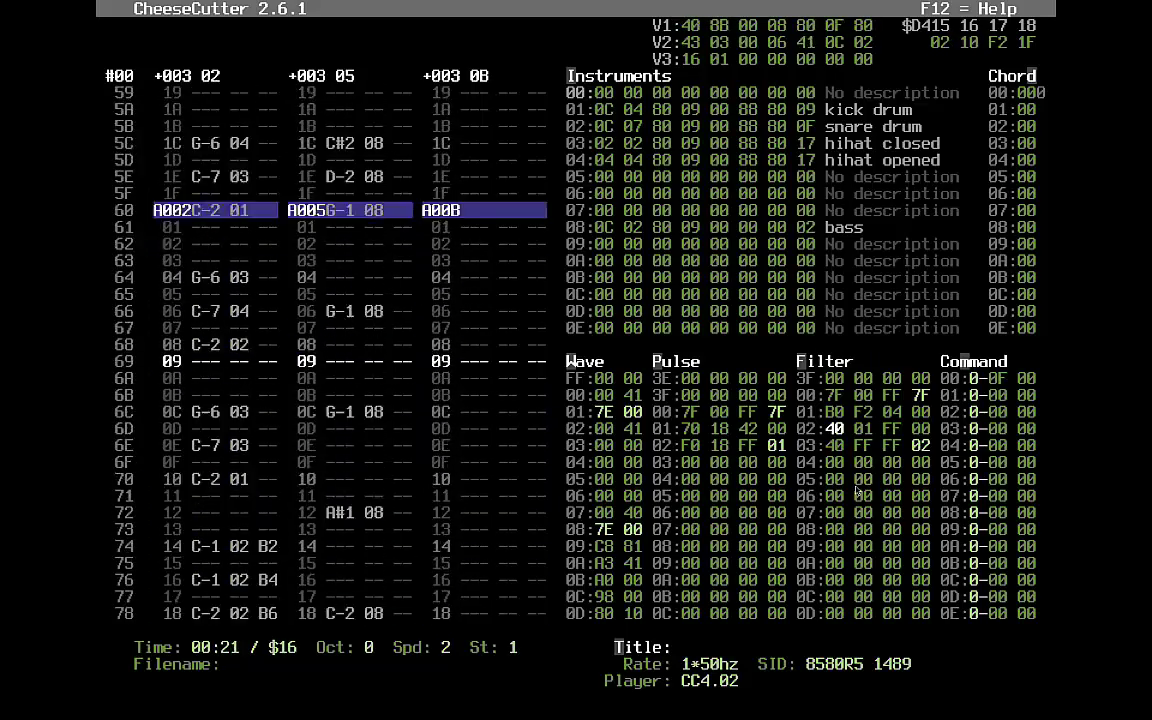
# - Try filter type C0 in filter table row 01 during playback and set the byte back to B0
pyautogui.press('Up')
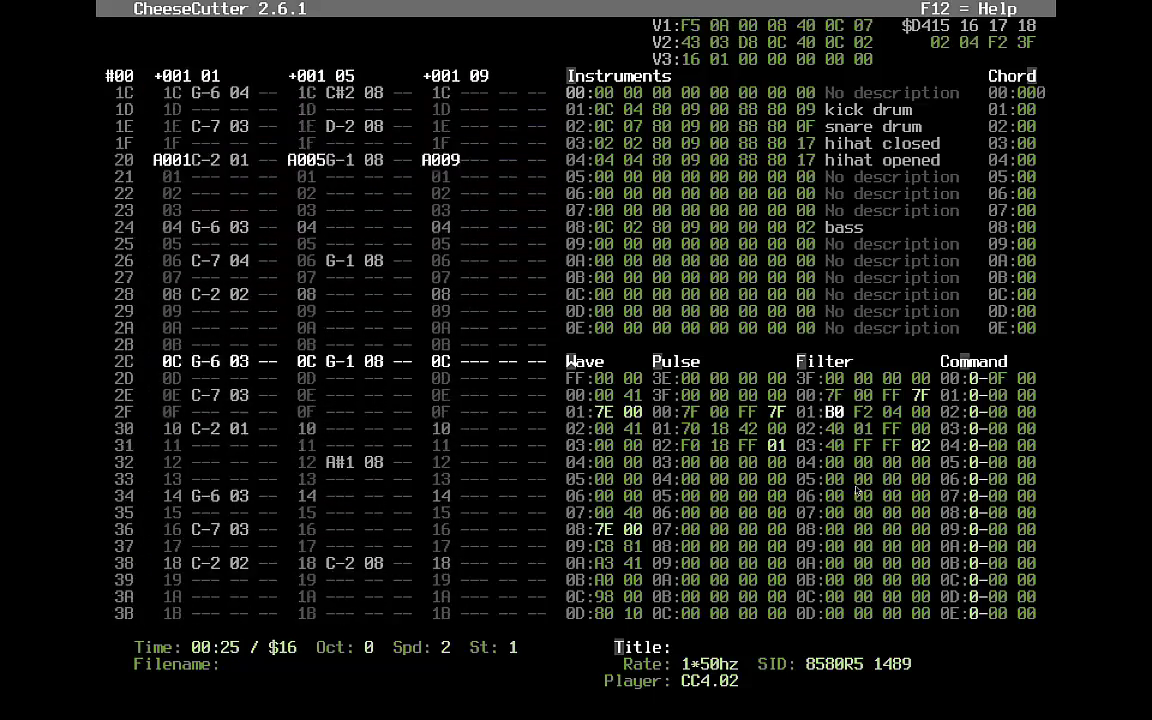
pyautogui.write('c0')
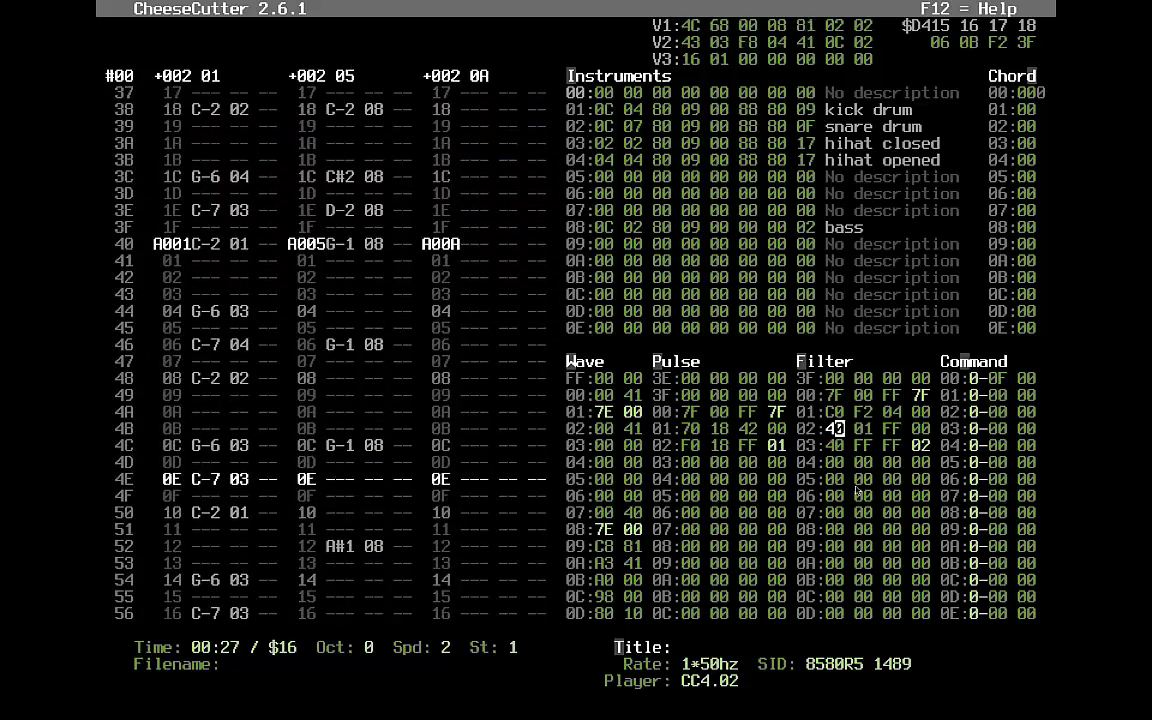
pyautogui.press('F4')
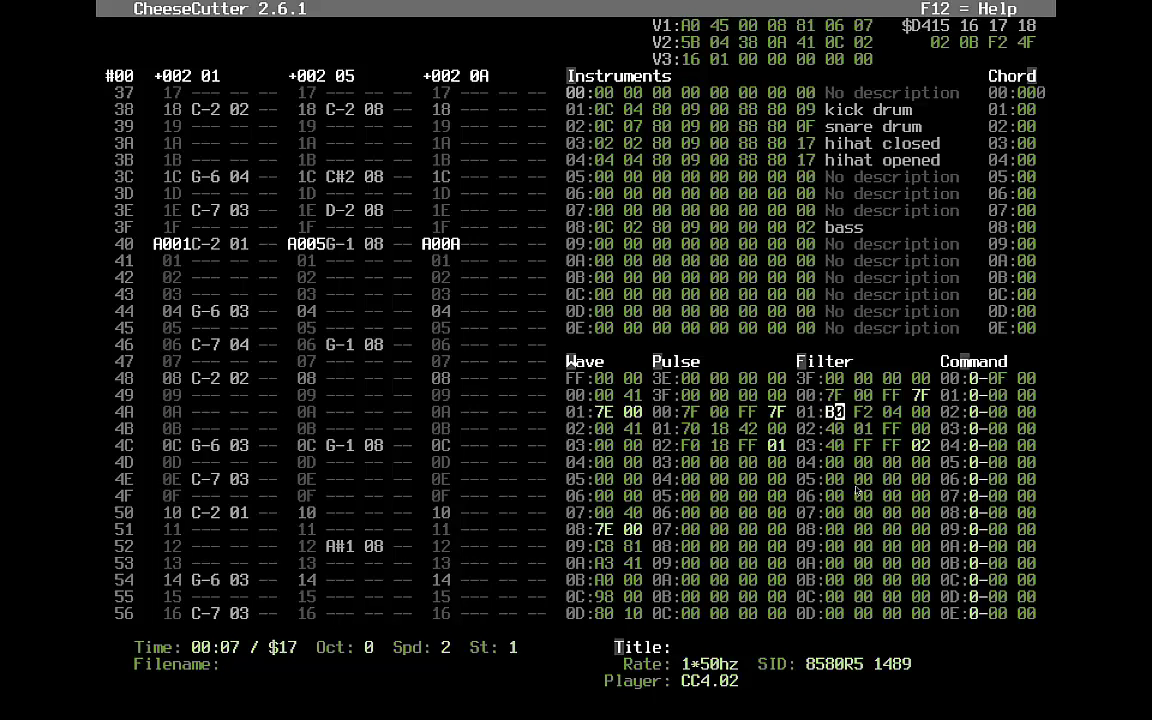
pyautogui.write('0')
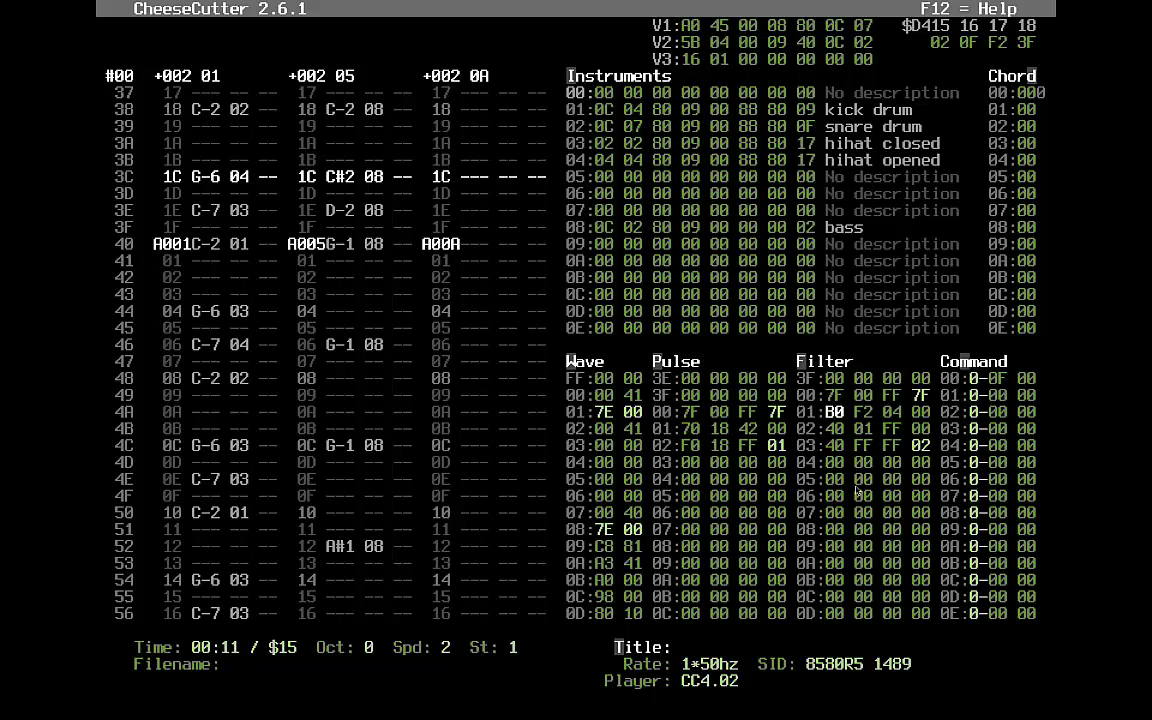
# - Set the filter type byte in filter table row 01 to A0 during playback
pyautogui.write('a')
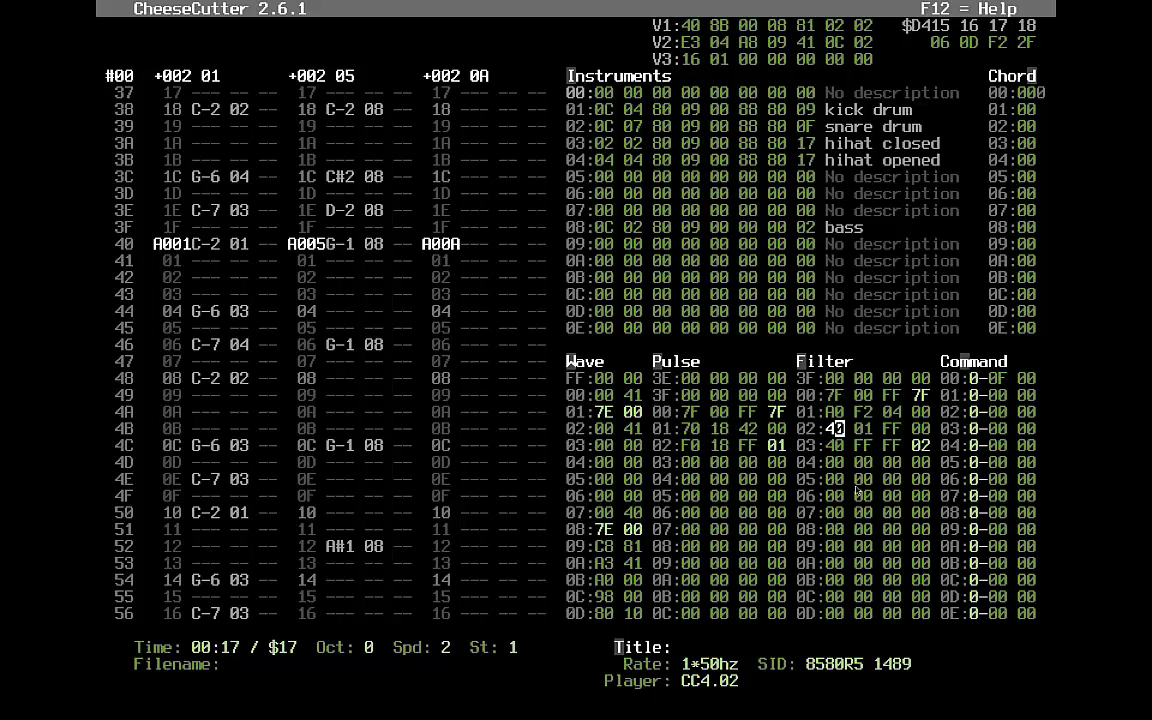
pyautogui.press('Up')
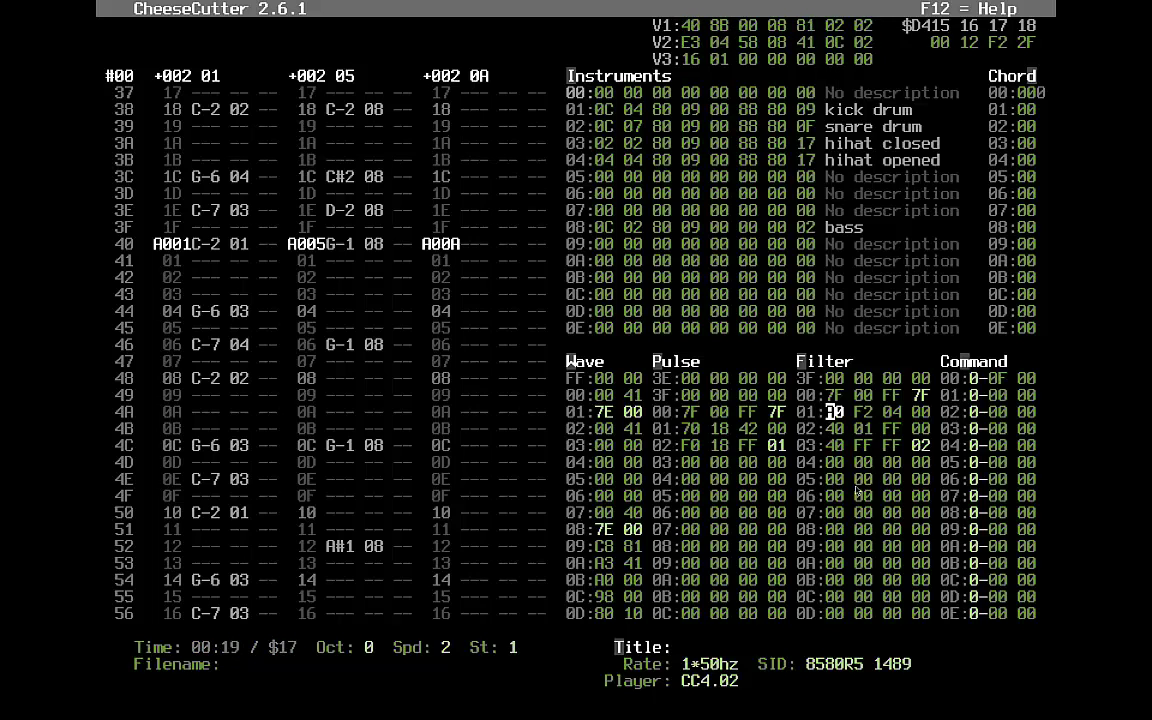